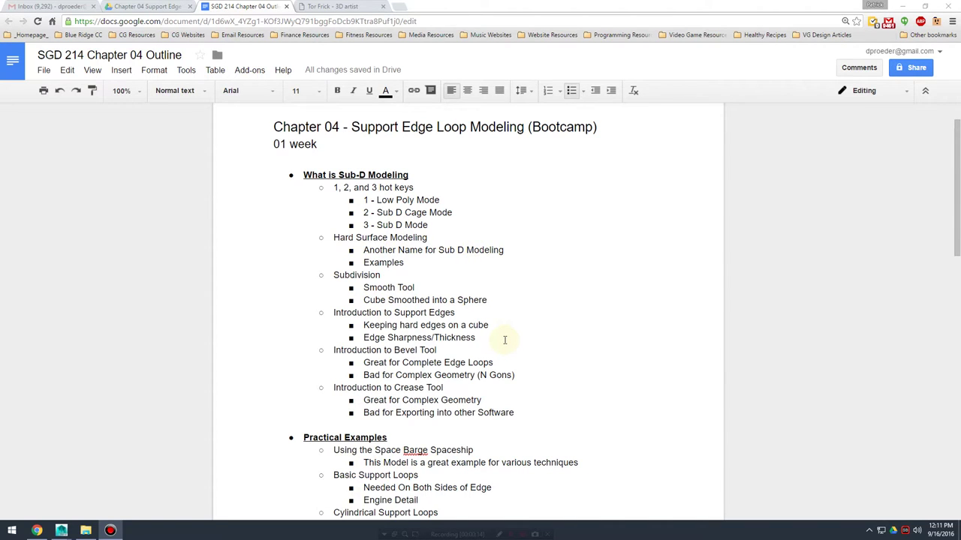
# - Review the Practical Examples section of the chapter outline, briefly highlighting the "Cylindrical Support Loops" line
pyautogui.scroll(-4, 429, 323)
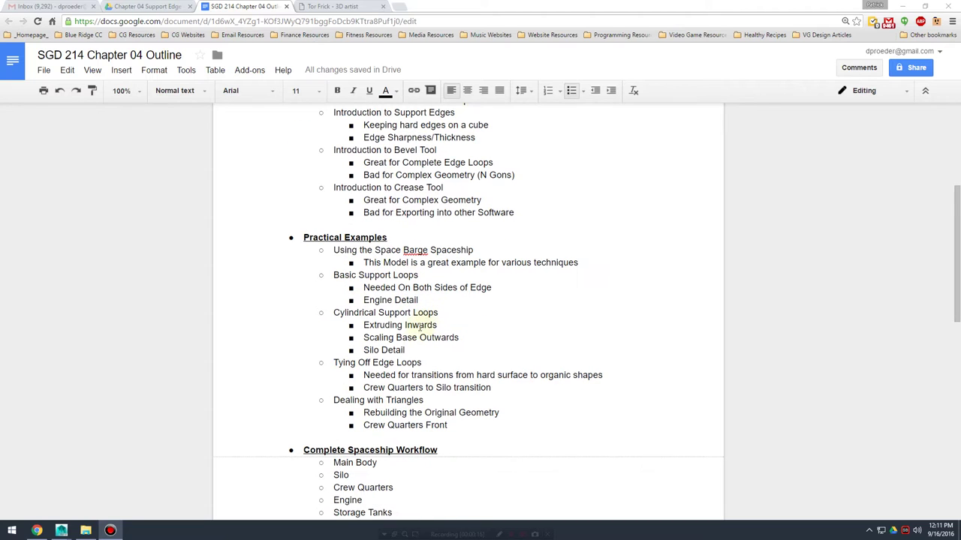
pyautogui.moveTo(453, 314); pyautogui.dragTo(328, 312)
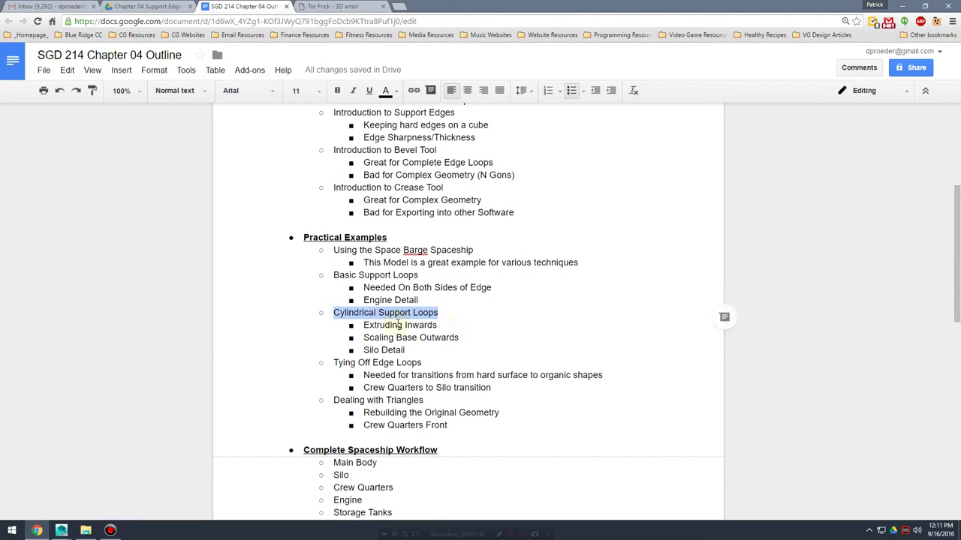
pyautogui.click(514, 316)
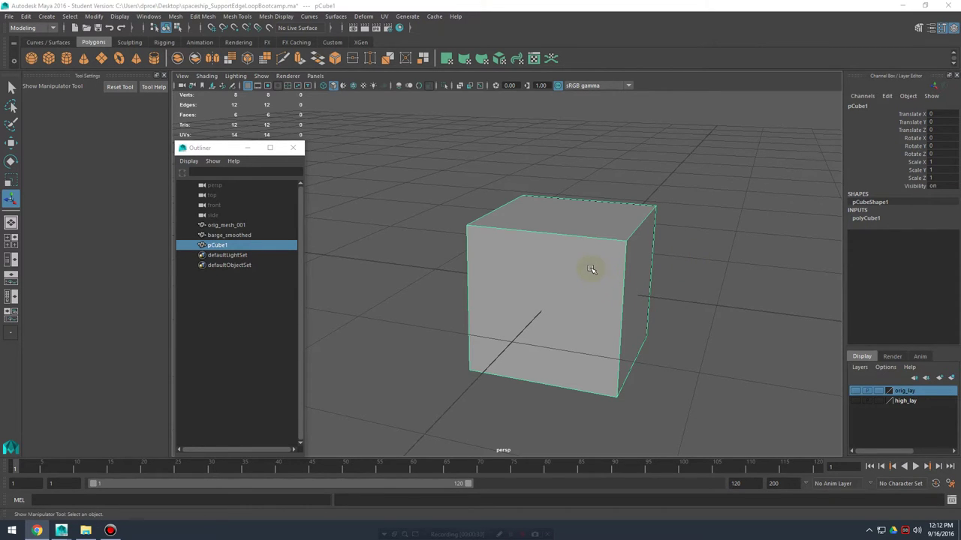
# - Switch to Maya, show the polygon cube in low-poly display, and view it from several sides
pyautogui.keyDown('alt'); pyautogui.moveTo(569, 255); pyautogui.dragTo(625, 251); pyautogui.keyUp('alt')
pyautogui.keyDown('alt'); pyautogui.moveTo(646, 240); pyautogui.dragTo(546, 245, button='right'); pyautogui.keyUp('alt')
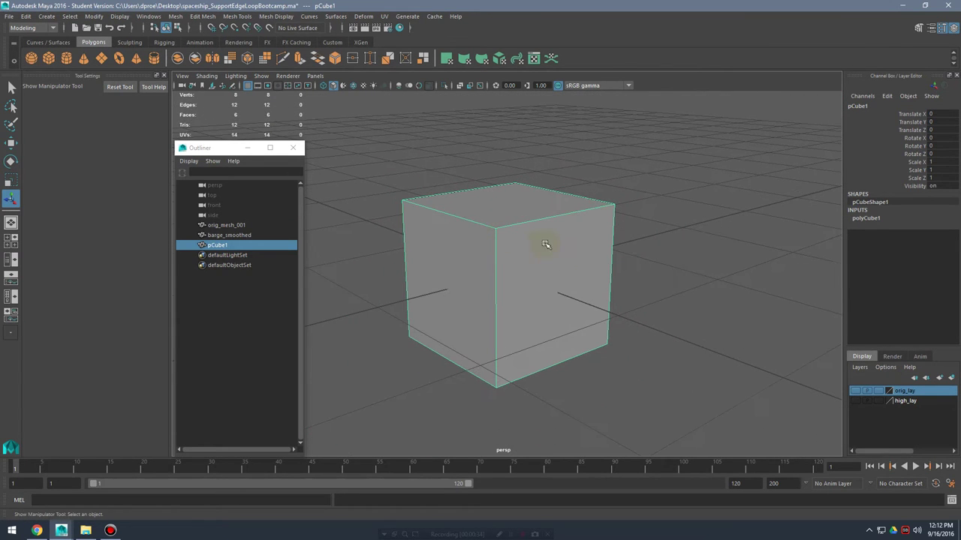
pyautogui.keyDown('alt'); pyautogui.moveTo(586, 237); pyautogui.dragTo(543, 210); pyautogui.keyUp('alt')
pyautogui.press('1')
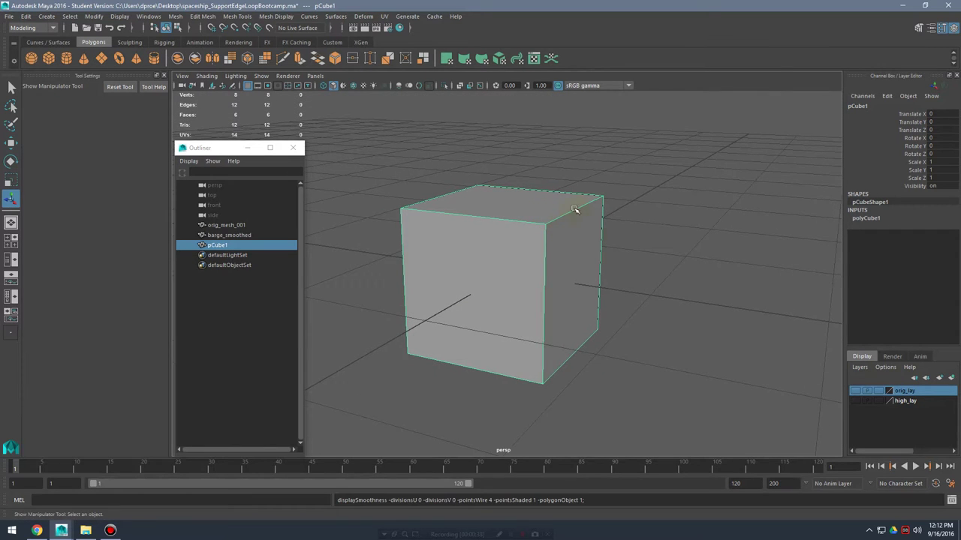
pyautogui.keyDown('alt'); pyautogui.moveTo(512, 253); pyautogui.dragTo(646, 229); pyautogui.keyUp('alt')
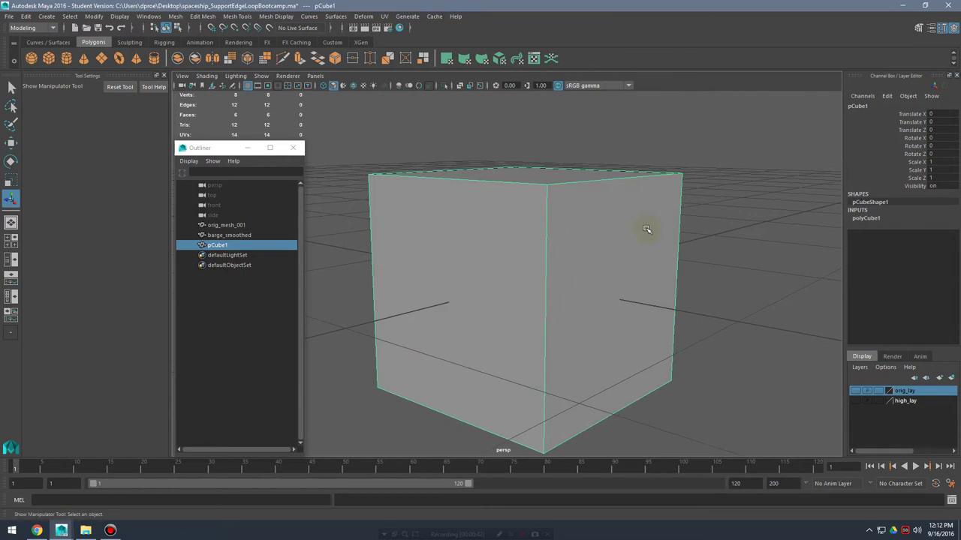
# - Show the cube's smooth preview inside its Sub-D cage and switch to vertex selection
pyautogui.press('3')
pyautogui.keyDown('alt'); pyautogui.moveTo(716, 224); pyautogui.dragTo(671, 160); pyautogui.keyUp('alt')
pyautogui.rightClick(671, 161)
pyautogui.click(685, 162)
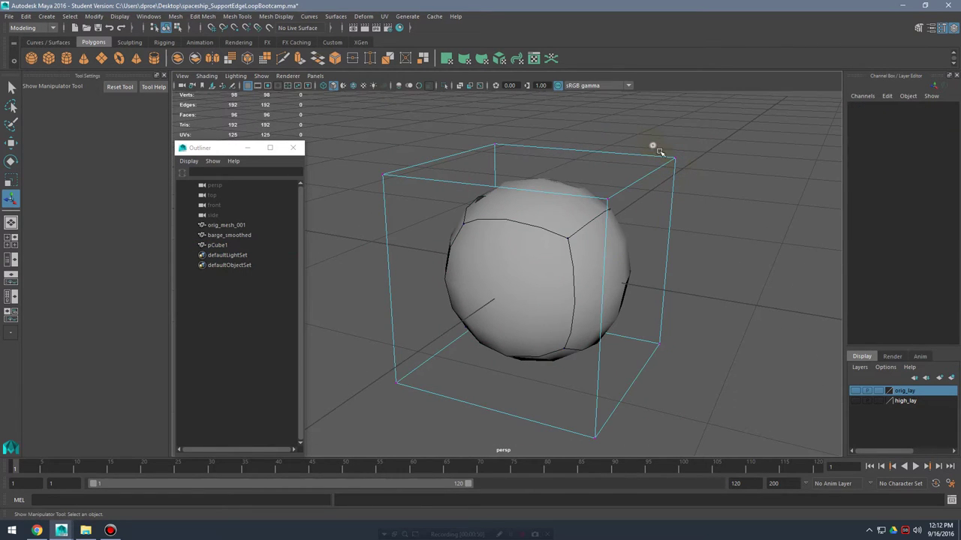
# - Try moving the upper back corner vertex of the cage slightly and undo the move
pyautogui.click(675, 159)
pyautogui.press('w')
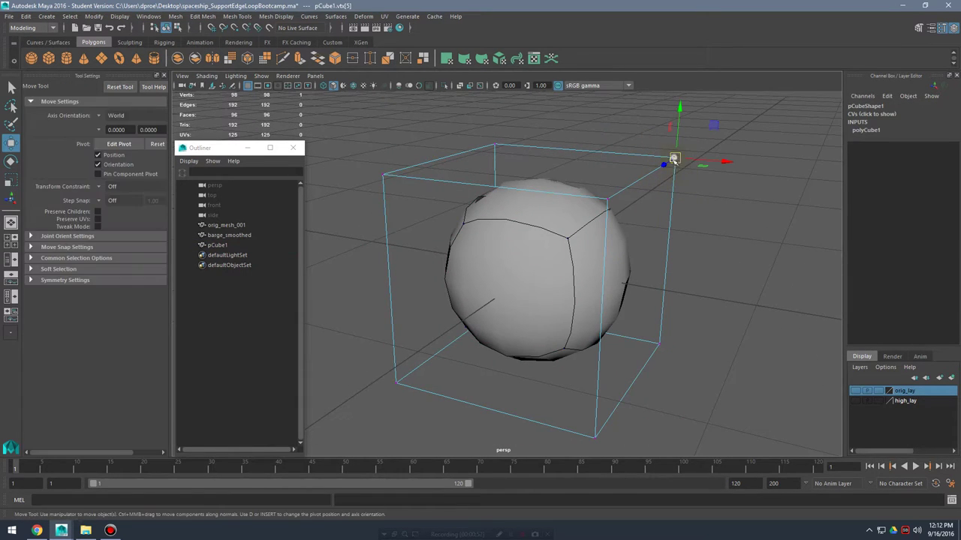
pyautogui.moveTo(675, 160)
pyautogui.mouseDown()
pyautogui.moveTo(611, 208)
pyautogui.moveTo(715, 147)
pyautogui.moveTo(683, 166)
pyautogui.mouseUp()
pyautogui.hotkey('ctrl', 'z')
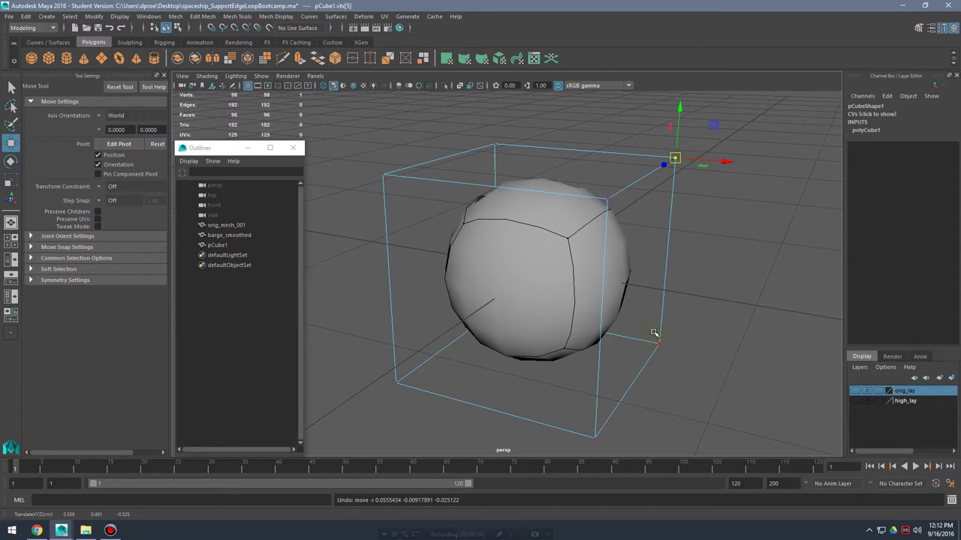
# - Select various bottom and top cage corners, try moving individual top vertices, and undo the test moves
pyautogui.moveTo(650, 327); pyautogui.dragTo(681, 356)
pyautogui.moveTo(571, 415); pyautogui.dragTo(644, 469)
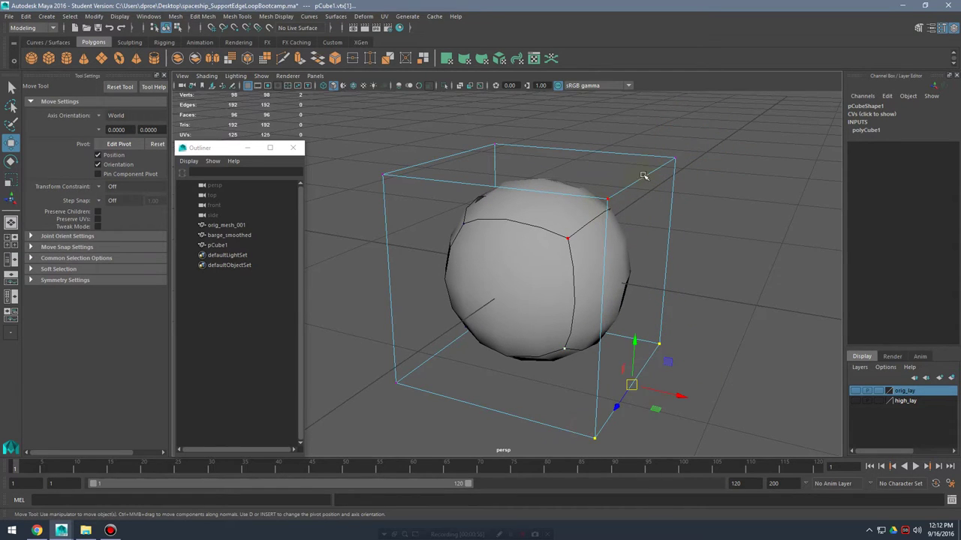
pyautogui.moveTo(636, 149); pyautogui.dragTo(710, 201)
pyautogui.moveTo(676, 159)
pyautogui.mouseDown()
pyautogui.moveTo(648, 170)
pyautogui.moveTo(680, 157)
pyautogui.moveTo(679, 166)
pyautogui.mouseUp()
pyautogui.keyDown('alt'); pyautogui.moveTo(632, 242); pyautogui.dragTo(440, 173); pyautogui.keyUp('alt')
pyautogui.click(530, 144)
pyautogui.moveTo(343, 172)
pyautogui.mouseDown()
pyautogui.moveTo(436, 208)
pyautogui.moveTo(356, 180)
pyautogui.mouseUp()
pyautogui.hotkey('ctrl', 'z')
pyautogui.keyDown('alt'); pyautogui.moveTo(694, 205); pyautogui.dragTo(611, 218); pyautogui.keyUp('alt')
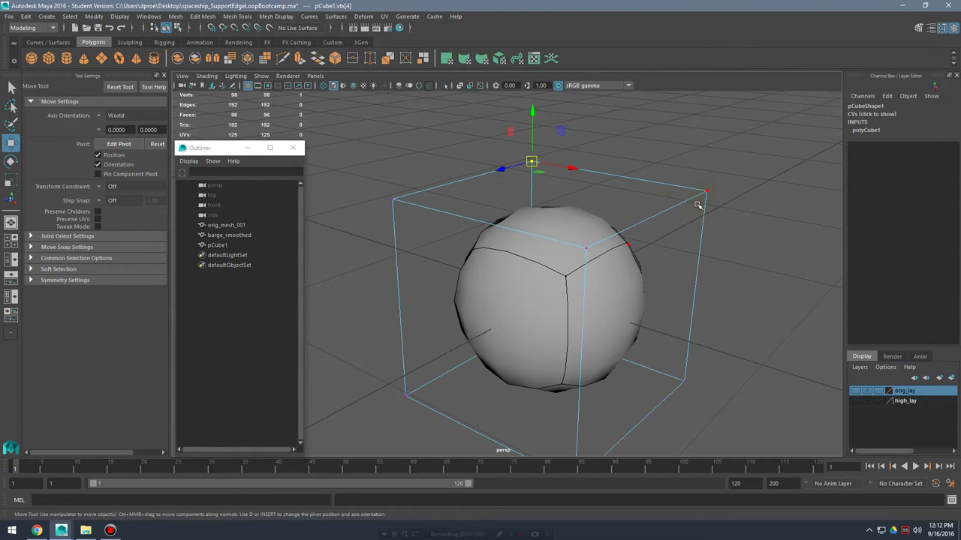
# - Reselect the cage's upper right corner vertex, try moving it outward, and undo the change
pyautogui.moveTo(679, 171); pyautogui.dragTo(763, 238)
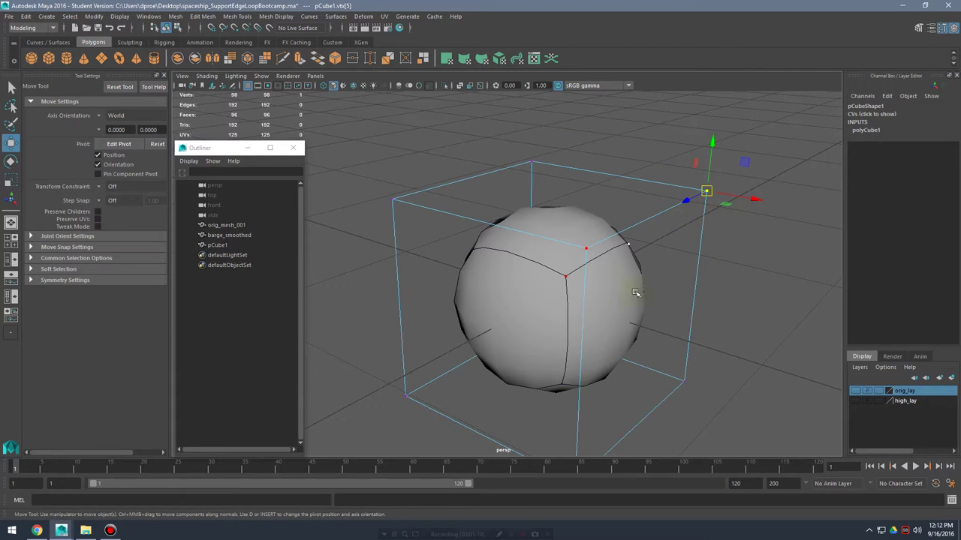
pyautogui.moveTo(671, 259)
pyautogui.keyDown('alt'); pyautogui.mouseDown()
pyautogui.moveTo(654, 246)
pyautogui.moveTo(661, 256)
pyautogui.mouseUp(); pyautogui.keyUp('alt')
pyautogui.moveTo(707, 193)
pyautogui.mouseDown()
pyautogui.moveTo(677, 221)
pyautogui.moveTo(733, 190)
pyautogui.moveTo(603, 287)
pyautogui.moveTo(644, 267)
pyautogui.moveTo(718, 195)
pyautogui.mouseUp()
pyautogui.hotkey('ctrl', 'z')
# - Display only the smoothed cube, select its upper right corner vertex, and inspect the vertex's offset manipulator from several angles
pyautogui.keyDown('alt'); pyautogui.moveTo(673, 221); pyautogui.dragTo(611, 268); pyautogui.keyUp('alt')
pyautogui.press('3')
pyautogui.click(611, 268)
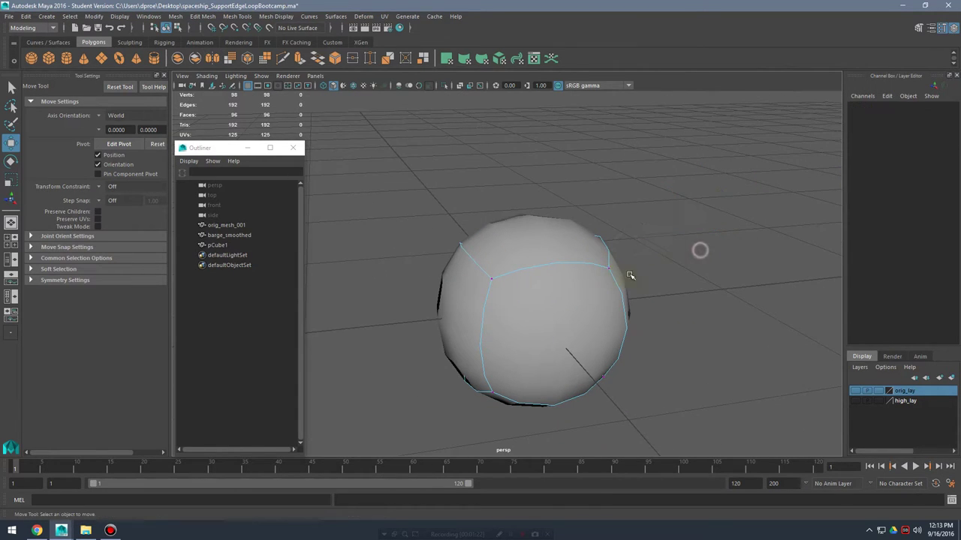
pyautogui.click(611, 268)
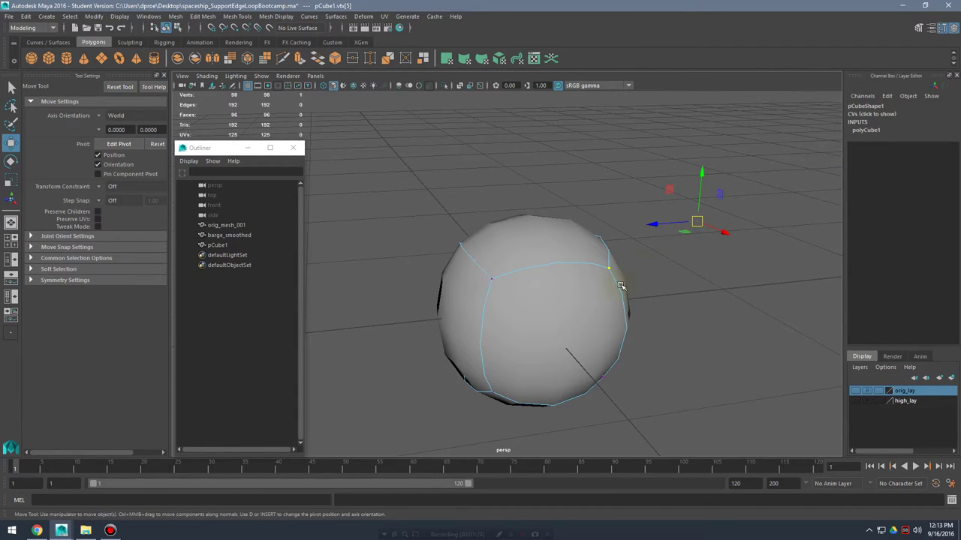
pyautogui.keyDown('alt'); pyautogui.moveTo(621, 286); pyautogui.dragTo(585, 281); pyautogui.keyUp('alt')
pyautogui.keyDown('alt'); pyautogui.moveTo(585, 281); pyautogui.dragTo(637, 288, button='right'); pyautogui.keyUp('alt')
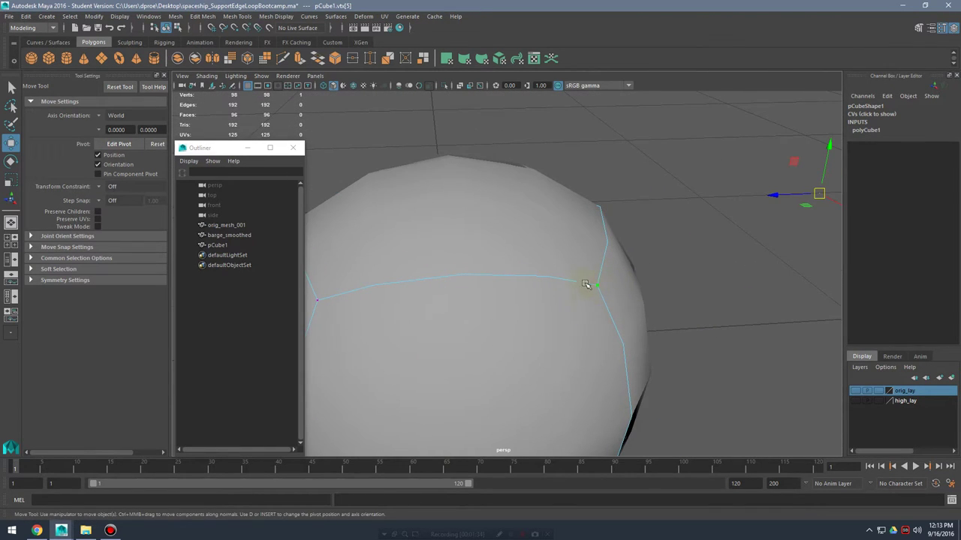
pyautogui.keyDown('alt'); pyautogui.moveTo(585, 285); pyautogui.dragTo(639, 268); pyautogui.keyUp('alt')
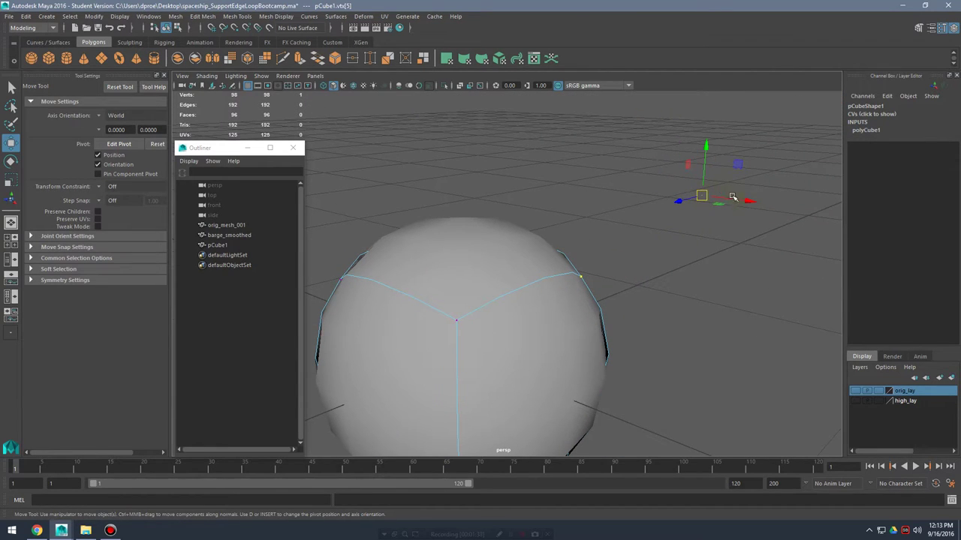
# - Return the cube to low-poly display with the Move tool active and select the same corner vertex
pyautogui.press('e')
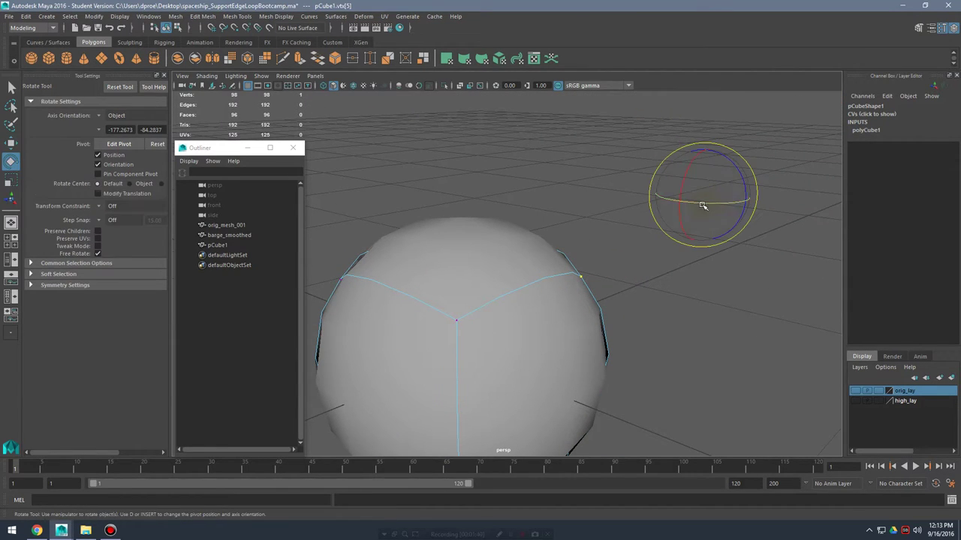
pyautogui.press('w')
pyautogui.press('q')
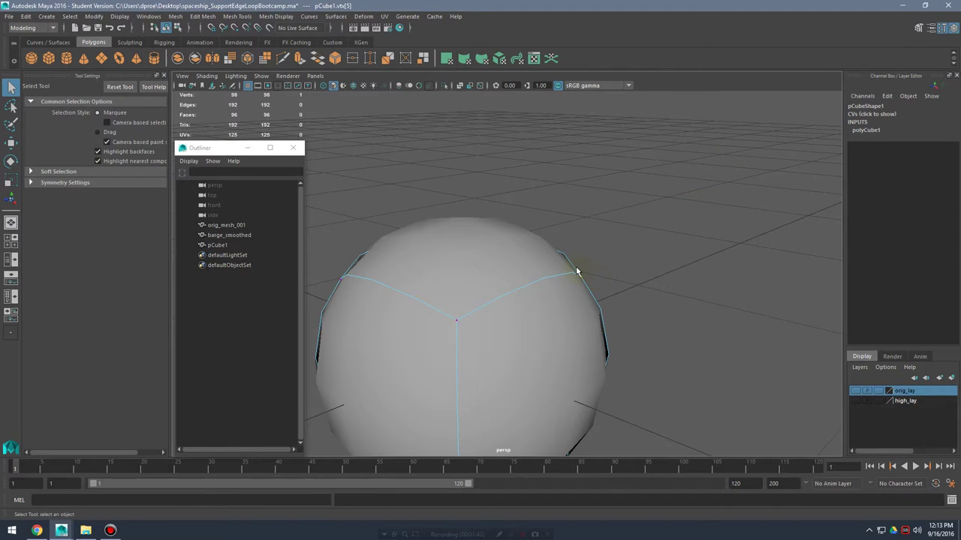
pyautogui.press('w')
pyautogui.press('1')
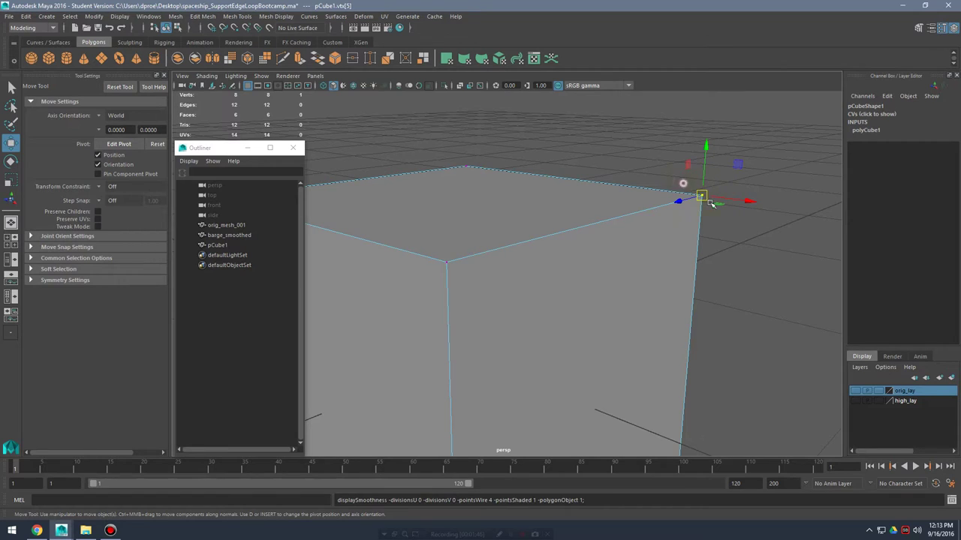
pyautogui.moveTo(680, 181); pyautogui.dragTo(739, 226)
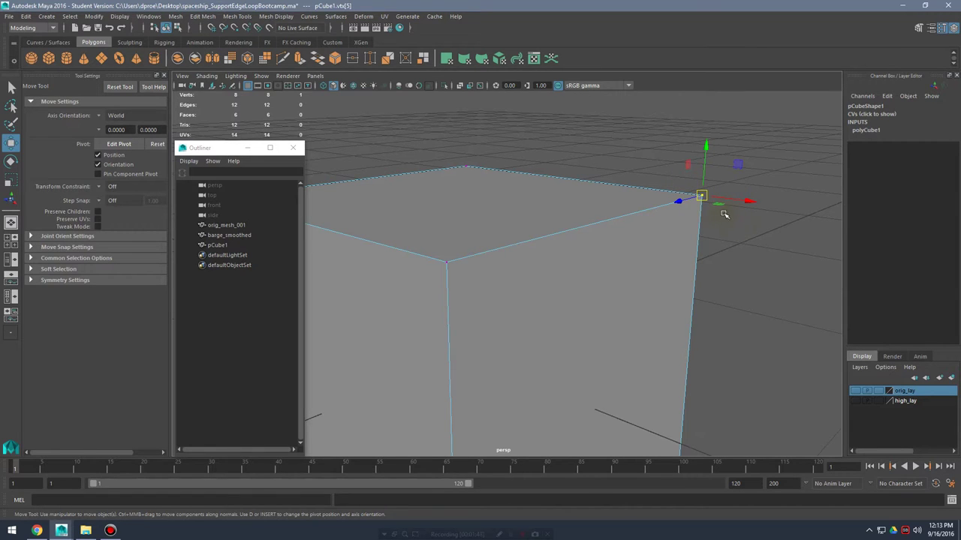
# - Compare the cube's low-poly, cage, and smooth displays, finishing in low-poly display
pyautogui.press('3')
pyautogui.press('1')
pyautogui.press('3')
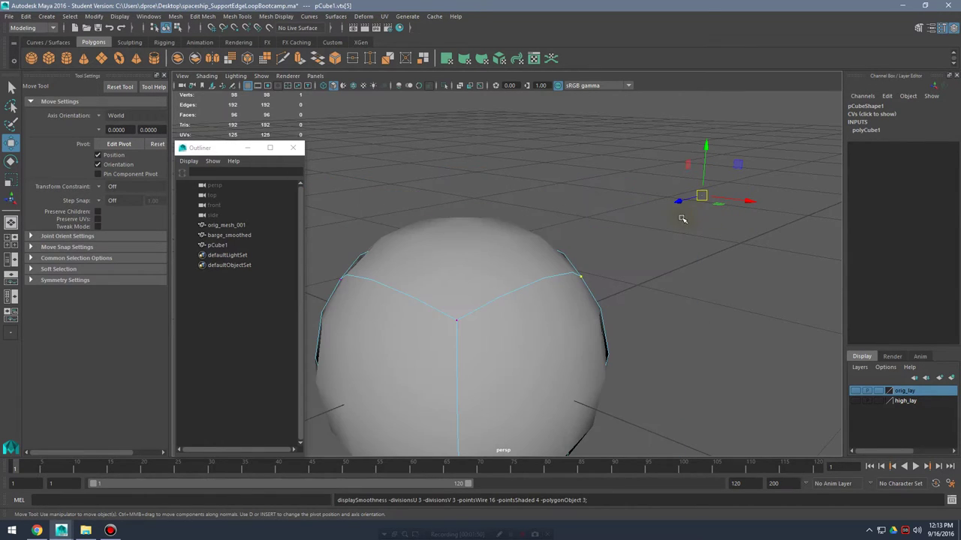
pyautogui.press('1')
pyautogui.press('2')
pyautogui.press('1')
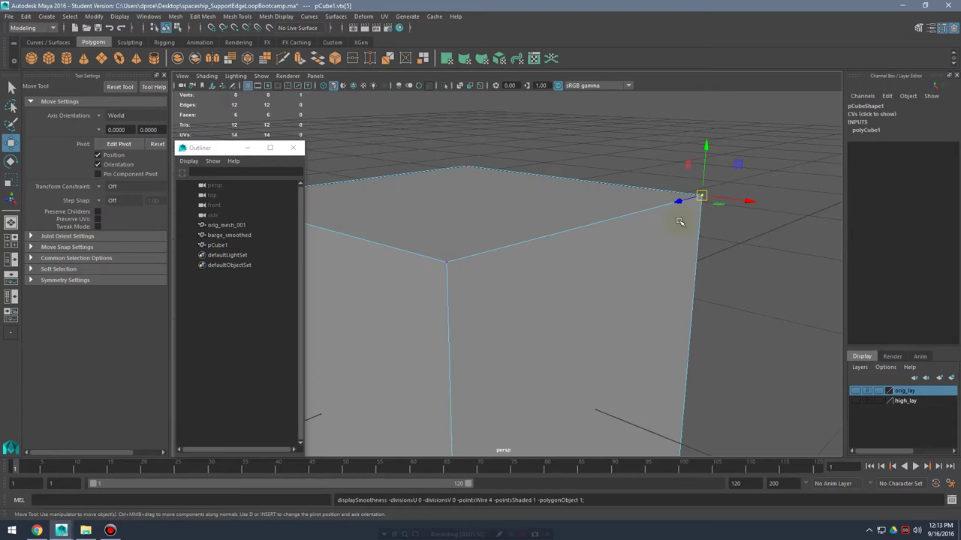
# - Bring the whole cube into view and compare its low-poly and smooth displays, finishing in smooth display
pyautogui.scroll(-2, 604, 234)
pyautogui.keyDown('alt'); pyautogui.moveTo(604, 234); pyautogui.dragTo(653, 189, button='middle'); pyautogui.keyUp('alt')
pyautogui.moveTo(659, 200)
pyautogui.keyDown('alt'); pyautogui.mouseDown()
pyautogui.moveTo(678, 180)
pyautogui.moveTo(671, 197)
pyautogui.mouseUp(); pyautogui.keyUp('alt')
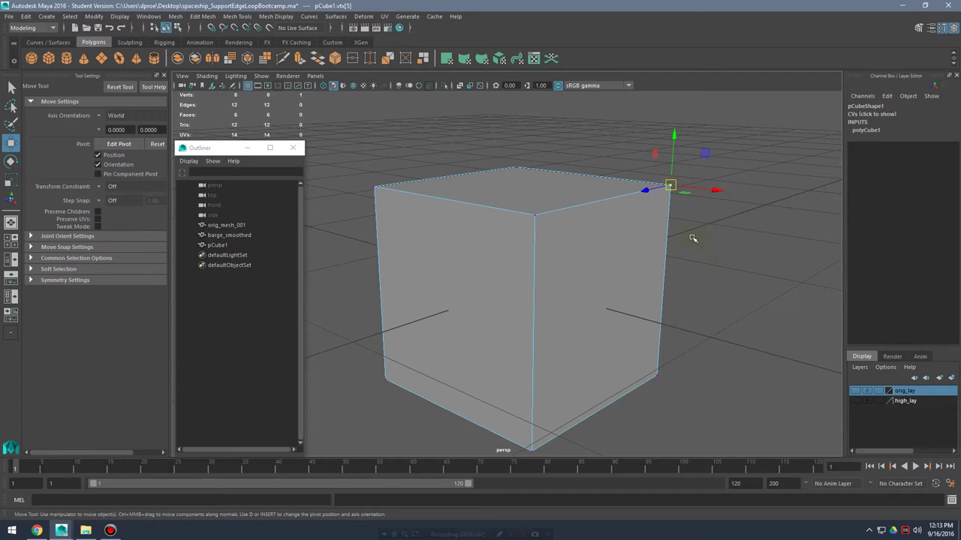
pyautogui.press('3')
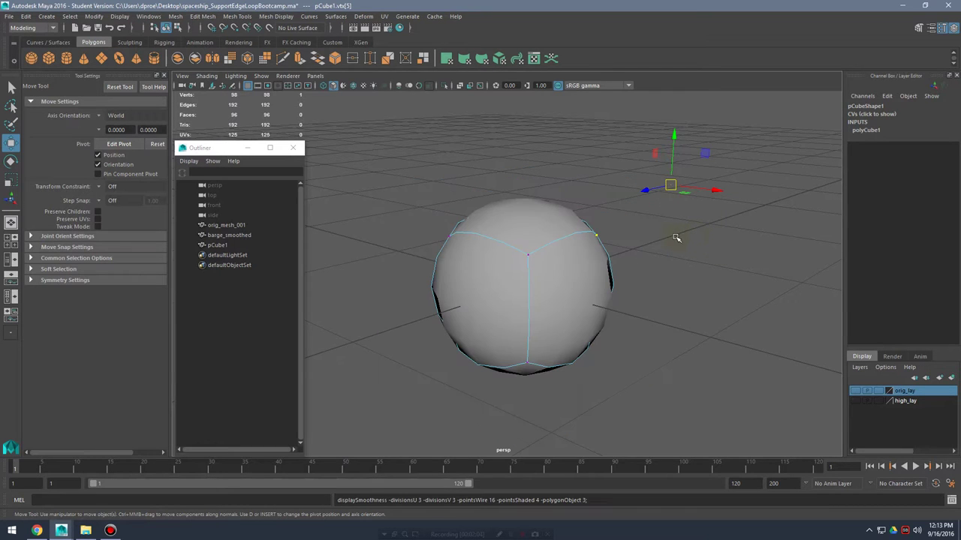
pyautogui.press('1')
pyautogui.keyDown('alt'); pyautogui.moveTo(670, 237); pyautogui.dragTo(586, 251); pyautogui.keyUp('alt')
pyautogui.press('3')
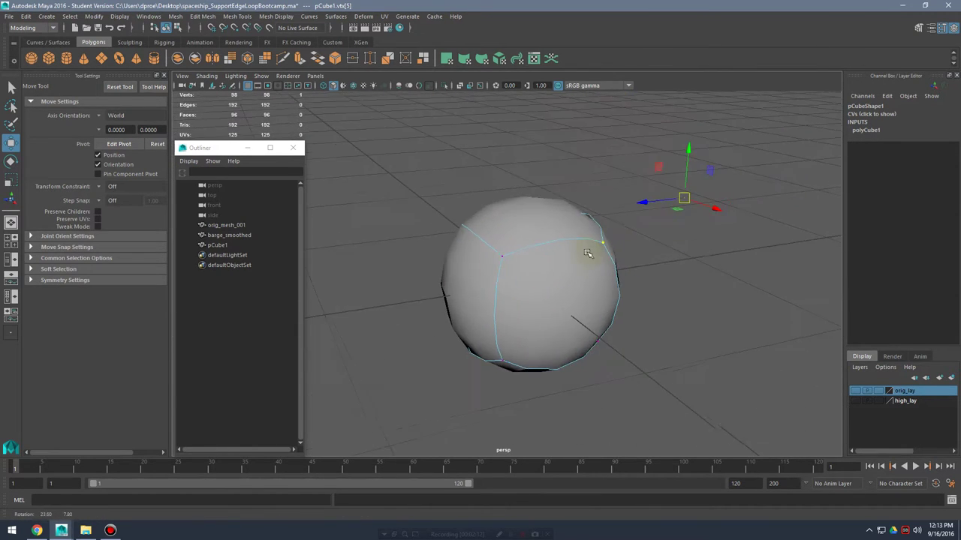
# - Examine the smoothed cube from several angles and at near and far distances
pyautogui.keyDown('alt'); pyautogui.moveTo(585, 251); pyautogui.dragTo(680, 243, button='right'); pyautogui.keyUp('alt')
pyautogui.keyDown('alt'); pyautogui.moveTo(600, 255); pyautogui.dragTo(648, 247); pyautogui.keyUp('alt')
pyautogui.keyDown('alt'); pyautogui.moveTo(647, 247); pyautogui.dragTo(671, 242, button='right'); pyautogui.keyUp('alt')
pyautogui.keyDown('alt'); pyautogui.moveTo(671, 242); pyautogui.dragTo(708, 232); pyautogui.keyUp('alt')
pyautogui.keyDown('alt'); pyautogui.moveTo(708, 232); pyautogui.dragTo(570, 225, button='right'); pyautogui.keyUp('alt')
pyautogui.keyDown('alt'); pyautogui.moveTo(638, 229); pyautogui.dragTo(603, 234); pyautogui.keyUp('alt')
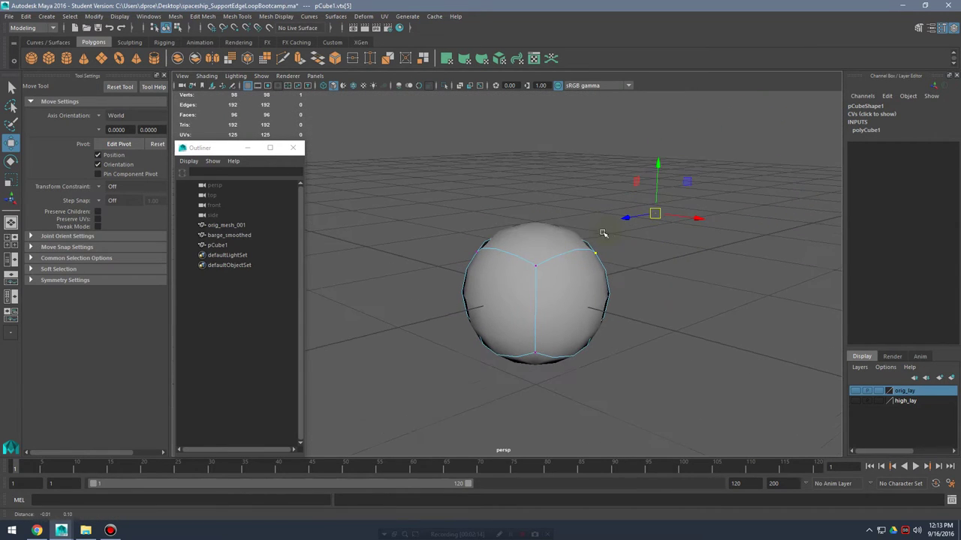
pyautogui.keyDown('alt'); pyautogui.moveTo(603, 234); pyautogui.dragTo(671, 242, button='right'); pyautogui.keyUp('alt')
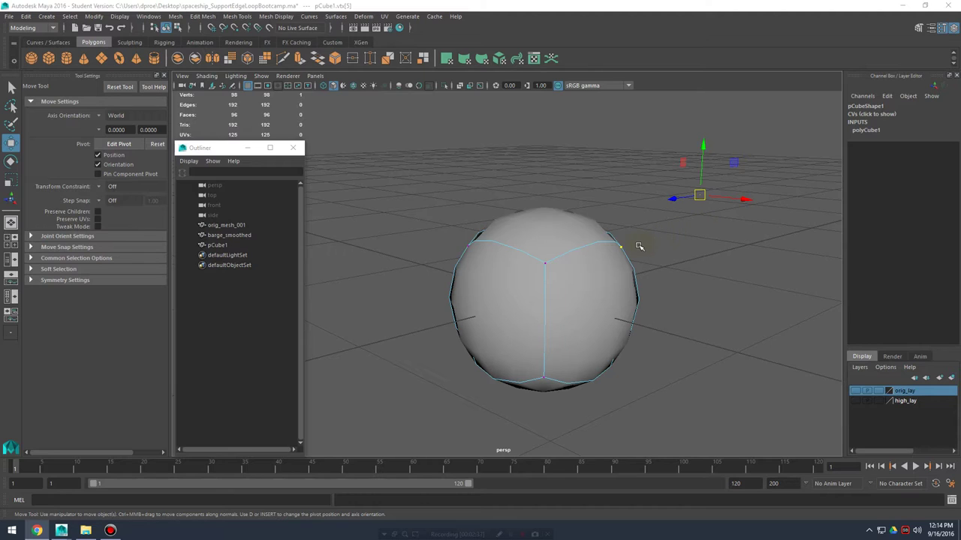
# - Return to object mode, set the cube to low-poly display, and frame it in the view
pyautogui.moveTo(600, 256); pyautogui.dragTo(658, 267, button='right')
pyautogui.press('1')
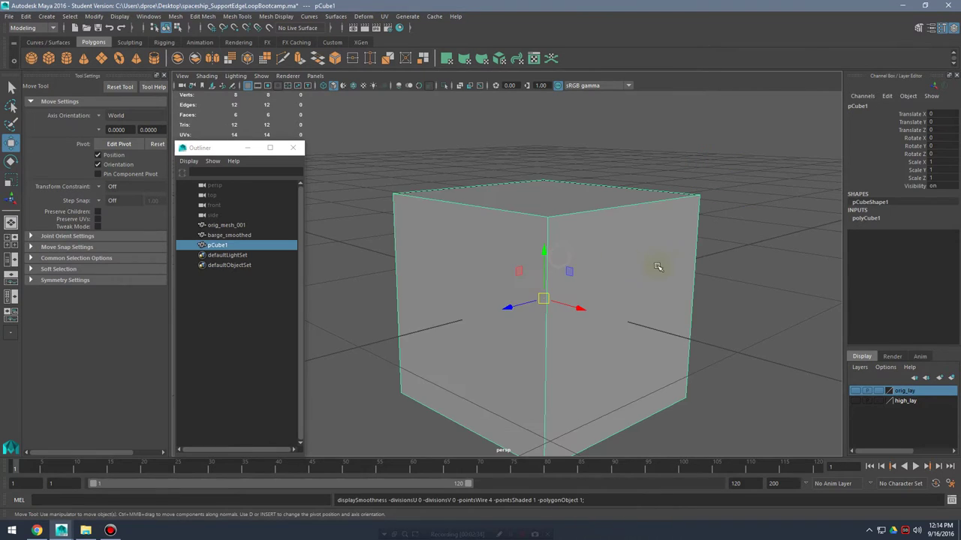
pyautogui.press('f')
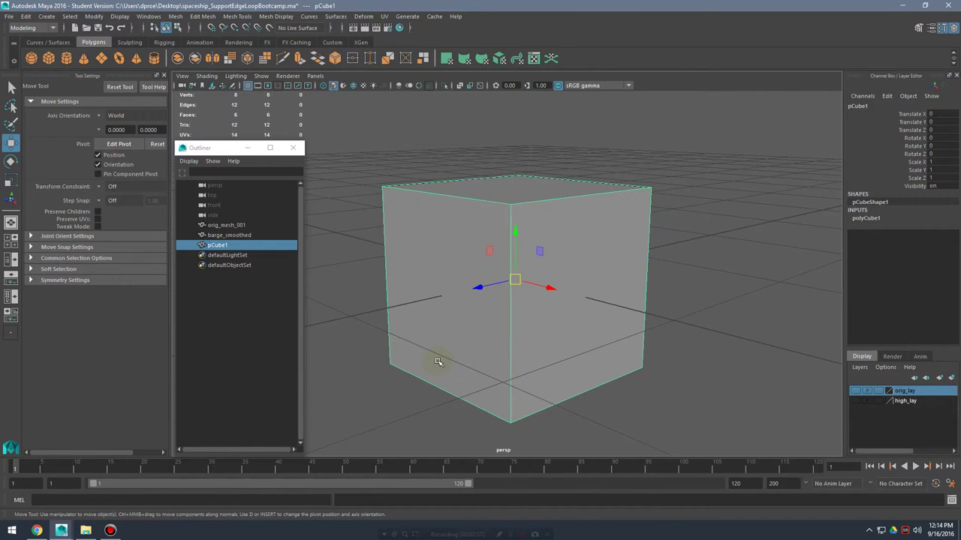
# - Bring up the reference images in Photos and reposition the speed07.jpg window
pyautogui.hotkey('alt', 'Tab')
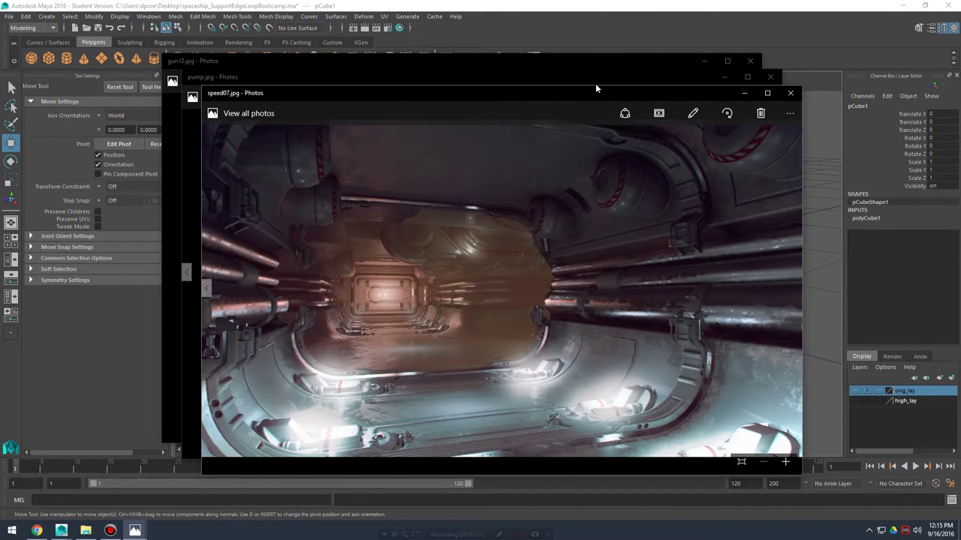
pyautogui.moveTo(590, 90); pyautogui.dragTo(563, 69)
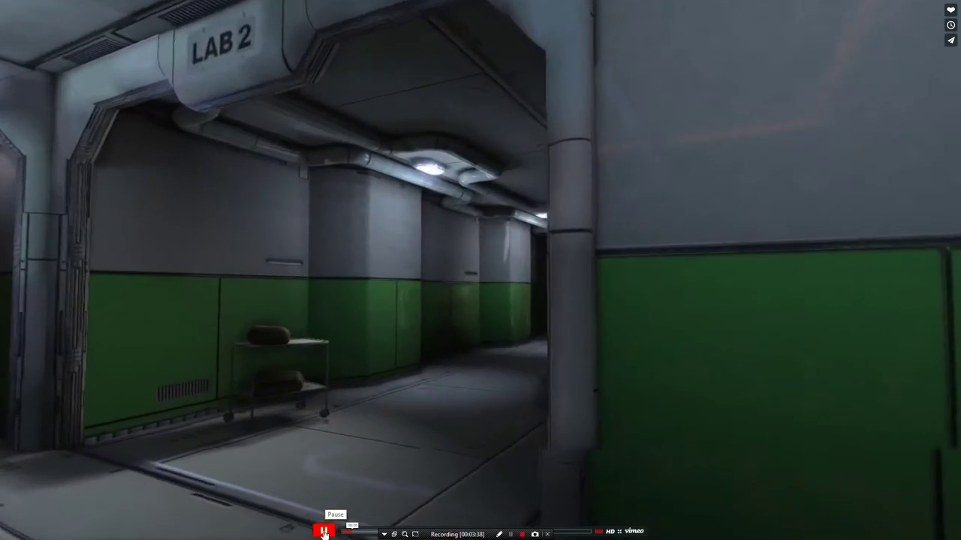
# - Watch the full-screen reference videos, pausing at the lab corridor and skipping ahead in the city scene
pyautogui.click(323, 532)
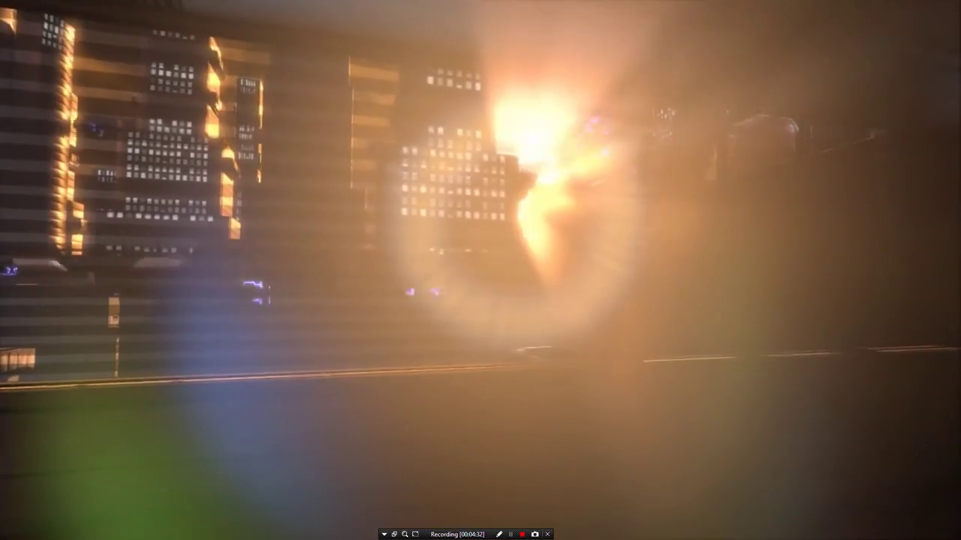
pyautogui.moveTo(618, 501)
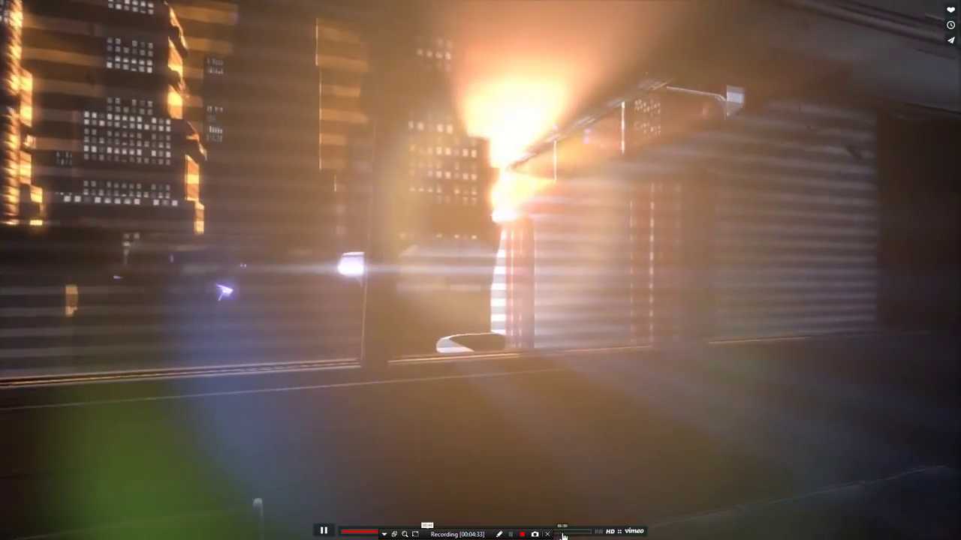
pyautogui.click(560, 534)
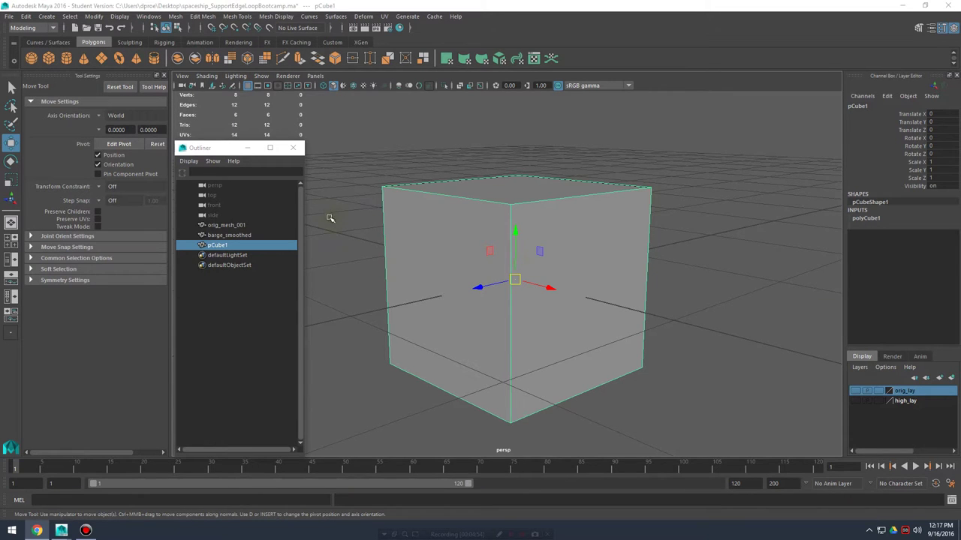
# - Apply Mesh Smooth to the low-poly cube and deselect it
pyautogui.moveTo(571, 227)
pyautogui.keyDown('alt'); pyautogui.mouseDown()
pyautogui.moveTo(701, 238)
pyautogui.moveTo(613, 226)
pyautogui.moveTo(598, 249)
pyautogui.moveTo(568, 249)
pyautogui.moveTo(639, 241)
pyautogui.moveTo(539, 255)
pyautogui.moveTo(575, 240)
pyautogui.moveTo(570, 232)
pyautogui.moveTo(576, 239)
pyautogui.moveTo(550, 228)
pyautogui.moveTo(611, 230)
pyautogui.moveTo(557, 224)
pyautogui.mouseUp(); pyautogui.keyUp('alt')
pyautogui.keyDown('alt'); pyautogui.moveTo(542, 192); pyautogui.dragTo(584, 218); pyautogui.keyUp('alt')
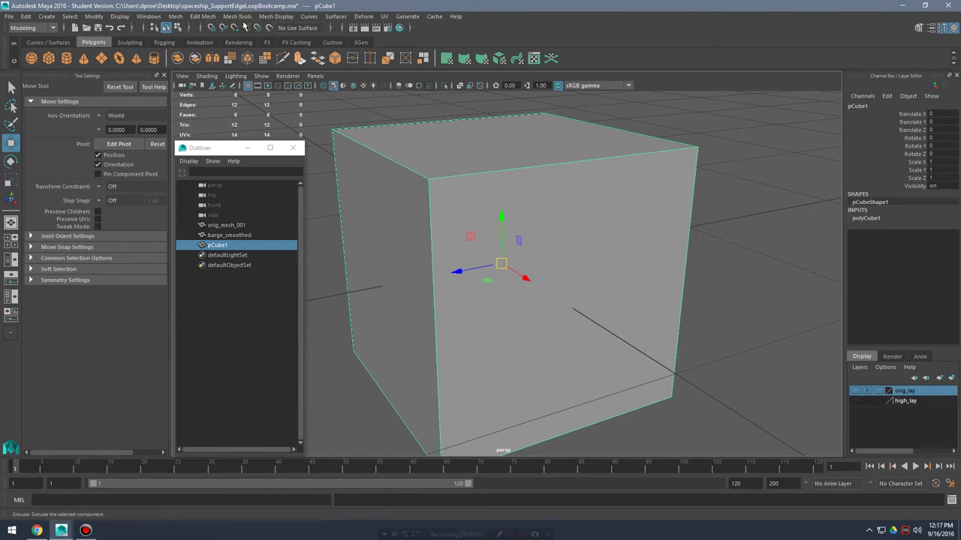
pyautogui.click(173, 18)
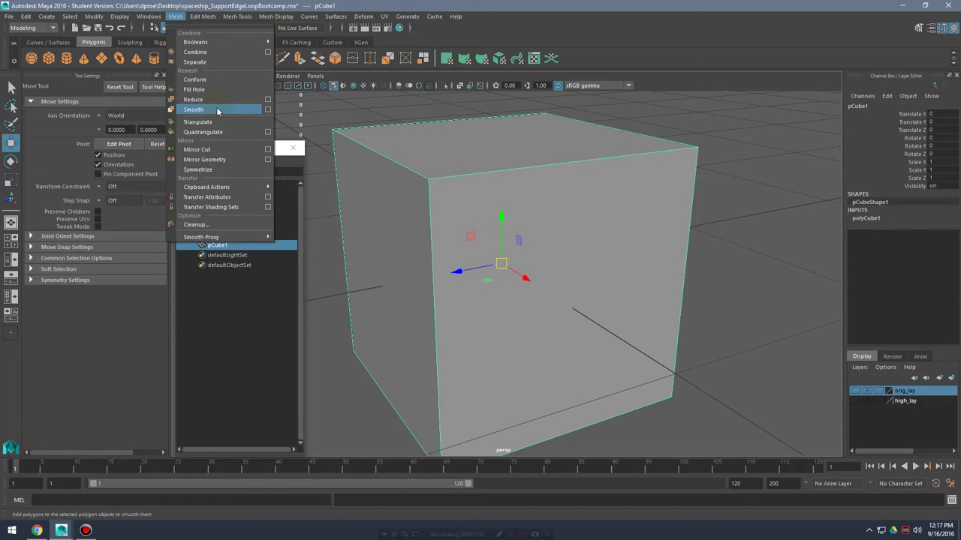
pyautogui.click(194, 109)
pyautogui.click(671, 188)
# - Select the four faces that form one side of the once-smoothed cube, then return to object mode
pyautogui.keyDown('alt'); pyautogui.moveTo(588, 268); pyautogui.dragTo(551, 205); pyautogui.keyUp('alt')
pyautogui.click(567, 243)
pyautogui.rightClick(528, 241)
pyautogui.click(528, 268)
pyautogui.click(546, 319)
pyautogui.keyDown('shift'); pyautogui.click(524, 249); pyautogui.keyUp('shift')
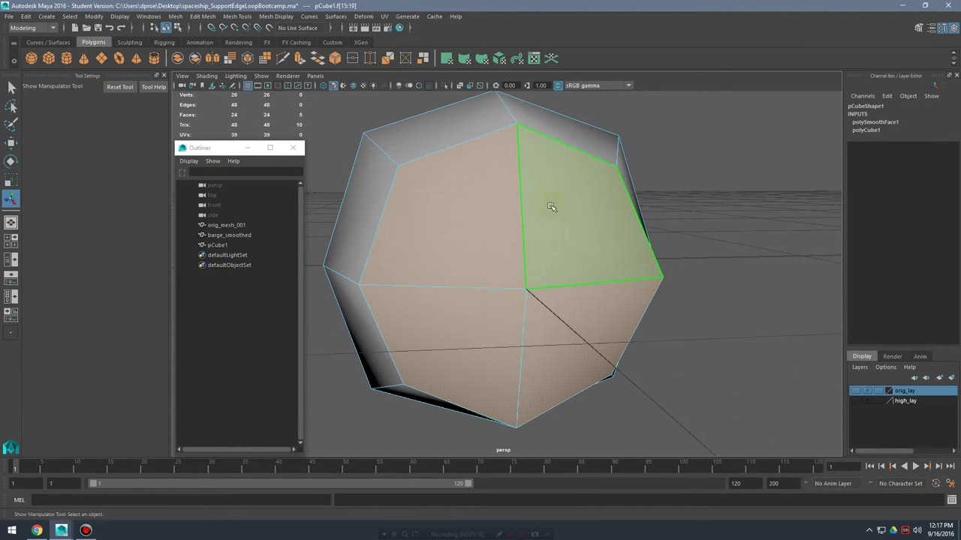
pyautogui.rightClick(551, 205)
pyautogui.click(594, 188)
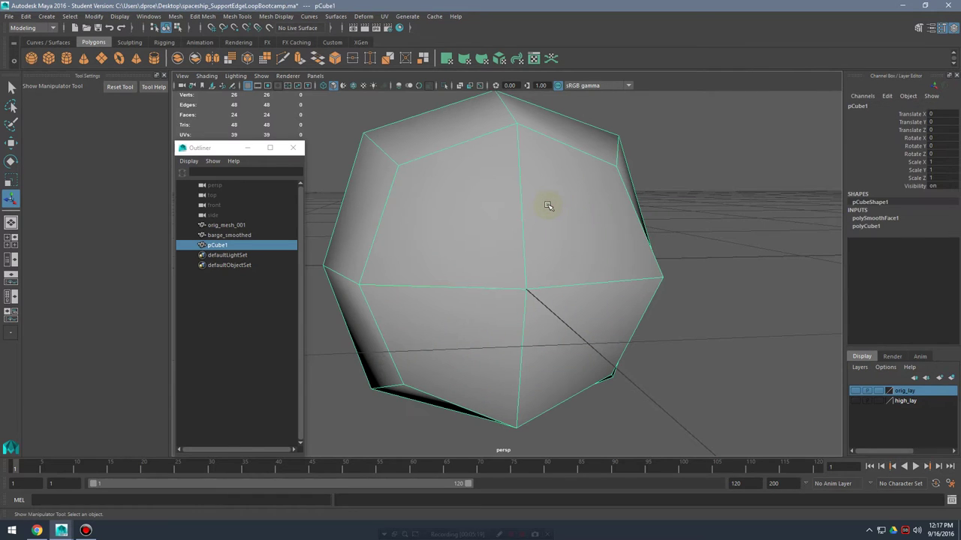
# - Preview the cube in smooth display, switch back to low-poly display, and apply Mesh Smooth again with 1 division
pyautogui.press('3')
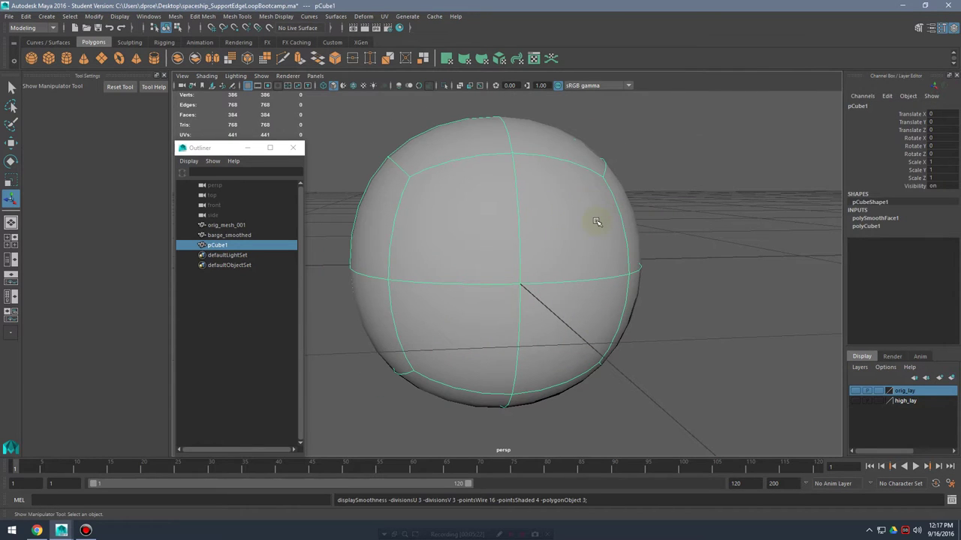
pyautogui.press('1')
pyautogui.press('g')
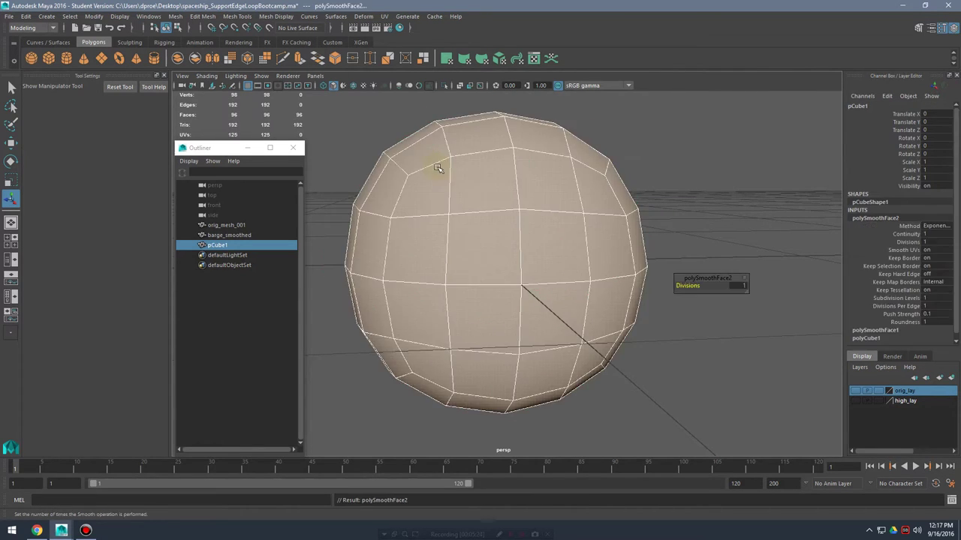
pyautogui.click(715, 181)
pyautogui.keyDown('alt'); pyautogui.moveTo(602, 236); pyautogui.dragTo(573, 234); pyautogui.keyUp('alt')
pyautogui.click(539, 221)
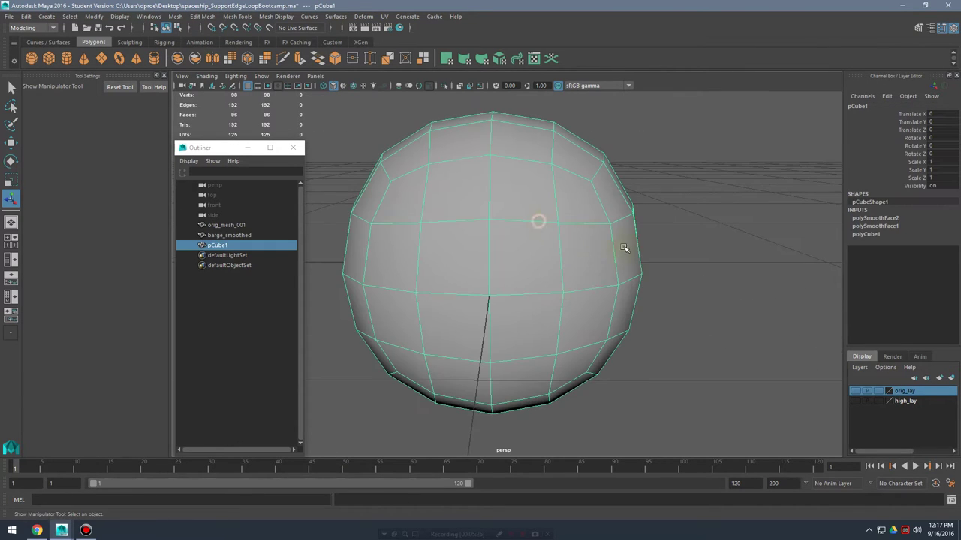
# - Select the sixteen faces that form one side of the twice-smoothed cube, then return to object mode
pyautogui.moveTo(621, 257)
pyautogui.keyDown('alt'); pyautogui.mouseDown()
pyautogui.moveTo(667, 257)
pyautogui.moveTo(605, 257)
pyautogui.mouseUp(); pyautogui.keyUp('alt')
pyautogui.keyDown('alt'); pyautogui.moveTo(502, 221); pyautogui.dragTo(517, 213); pyautogui.keyUp('alt')
pyautogui.moveTo(518, 174); pyautogui.dragTo(517, 200, button='right')
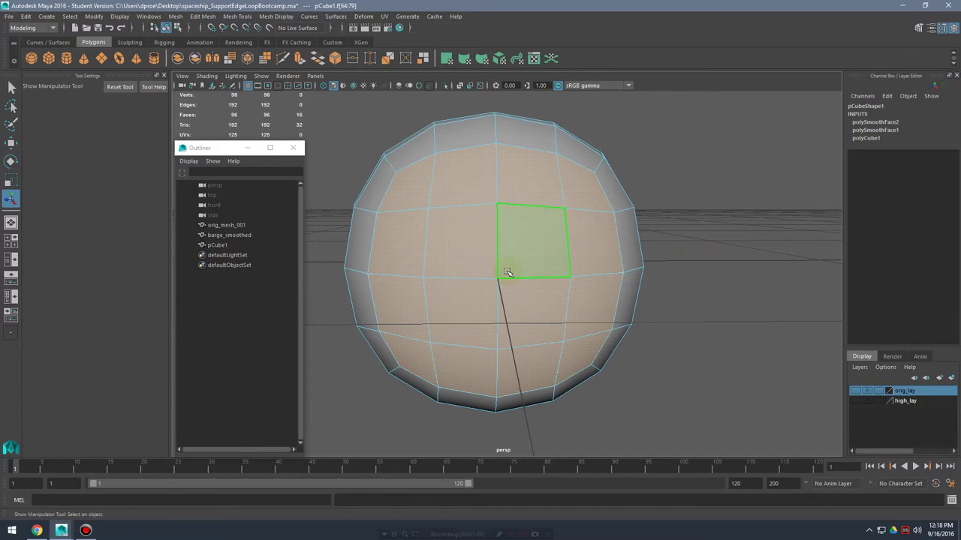
pyautogui.keyDown('alt'); pyautogui.moveTo(492, 265); pyautogui.dragTo(548, 208); pyautogui.keyUp('alt')
pyautogui.moveTo(549, 208); pyautogui.dragTo(548, 212, button='right')
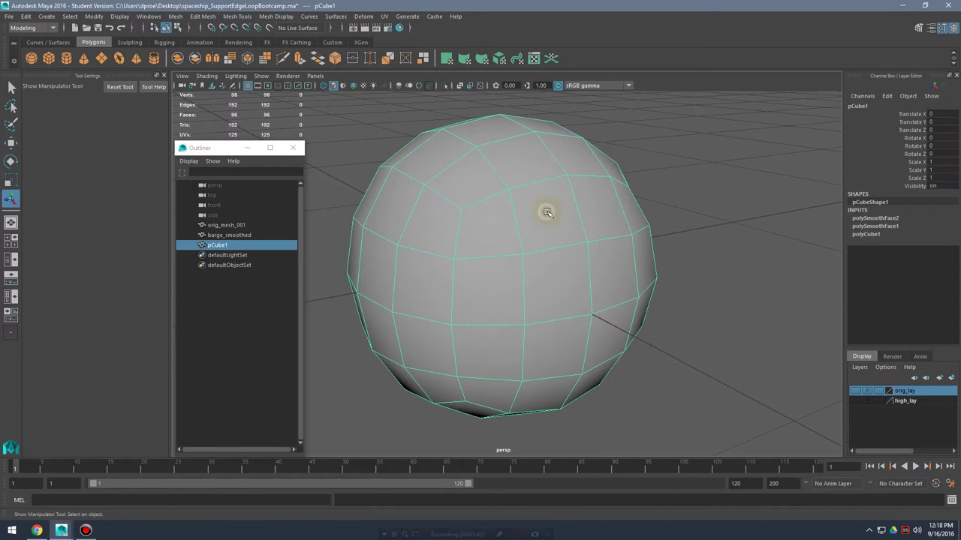
# - Apply Mesh Smooth a third time and inspect the denser mesh with its wireframe shown and hidden
pyautogui.press('g')
pyautogui.click(721, 230)
pyautogui.keyDown('alt'); pyautogui.moveTo(631, 285); pyautogui.dragTo(665, 260); pyautogui.keyUp('alt')
pyautogui.click(593, 268)
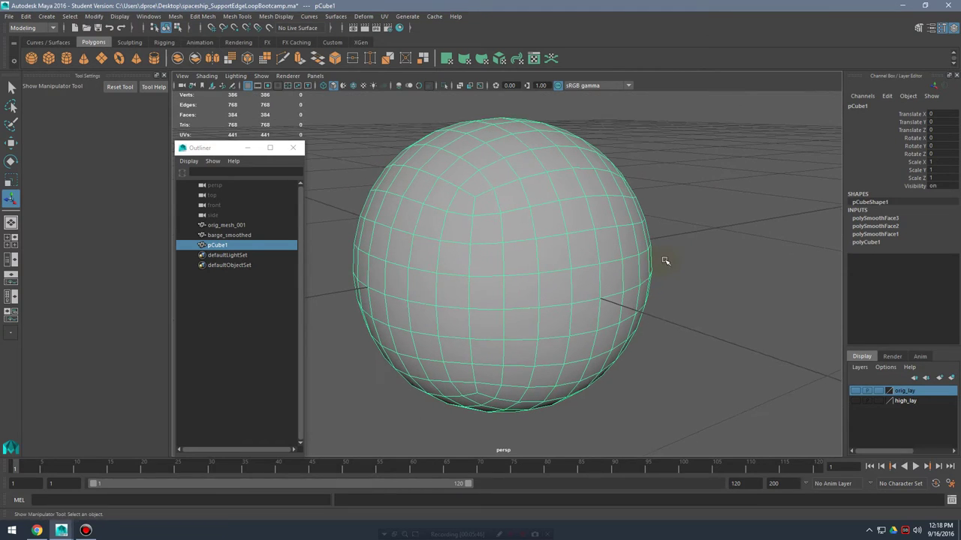
pyautogui.keyDown('alt'); pyautogui.moveTo(691, 257); pyautogui.dragTo(727, 205, button='right'); pyautogui.keyUp('alt')
pyautogui.click(727, 205)
pyautogui.click(573, 232)
pyautogui.keyDown('alt'); pyautogui.moveTo(573, 232); pyautogui.dragTo(629, 247); pyautogui.keyUp('alt')
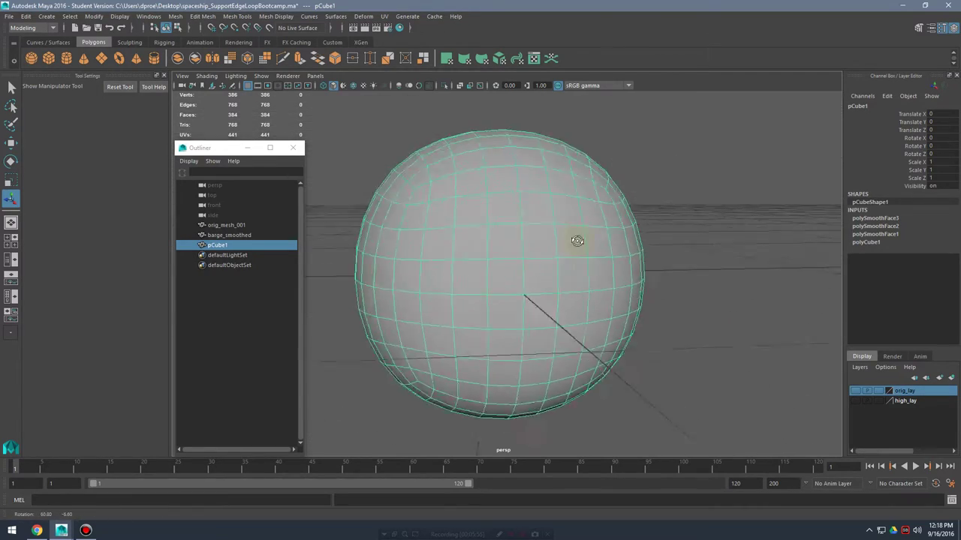
pyautogui.click(704, 216)
pyautogui.click(559, 253)
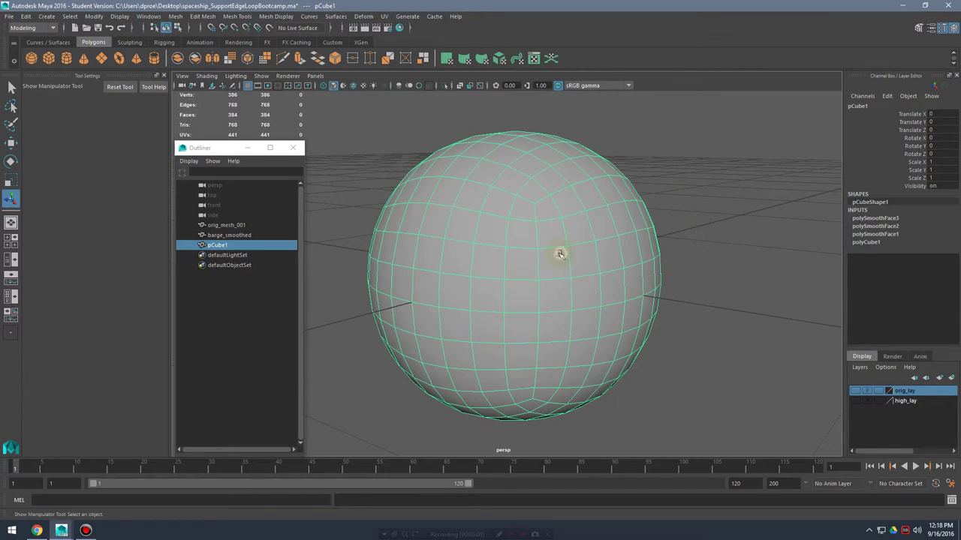
# - Undo the three smooth operations and the face selections, back to the original six-sided cube
pyautogui.hotkey('ctrl', 'z')
pyautogui.hotkey('ctrl', 'z')
pyautogui.hotkey('ctrl', 'z')
pyautogui.hotkey('ctrl', 'z')
pyautogui.hotkey('ctrl', 'z')
pyautogui.hotkey('ctrl', 'z')
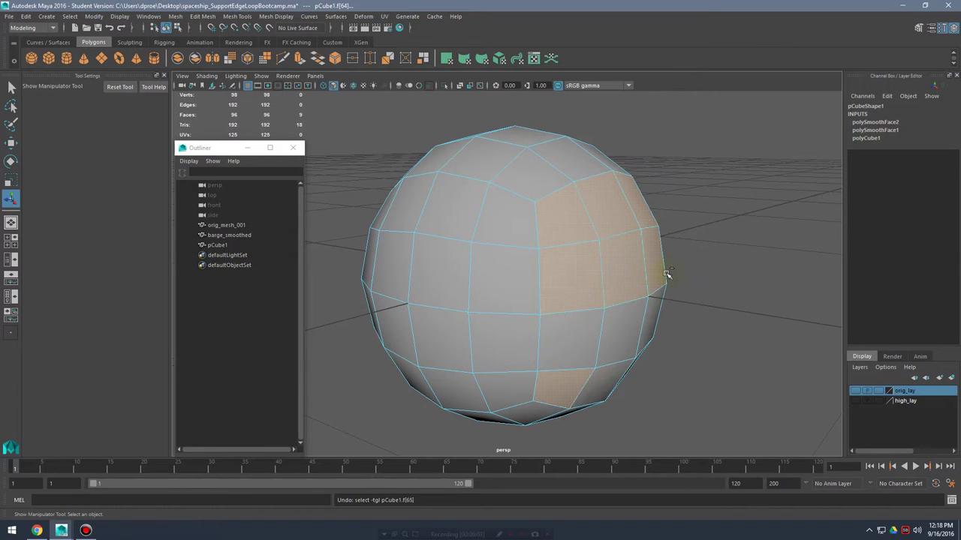
pyautogui.hotkey('ctrl', 'z')
pyautogui.hotkey('ctrl', 'z')
pyautogui.hotkey('ctrl', 'z')
pyautogui.hotkey('ctrl', 'z')
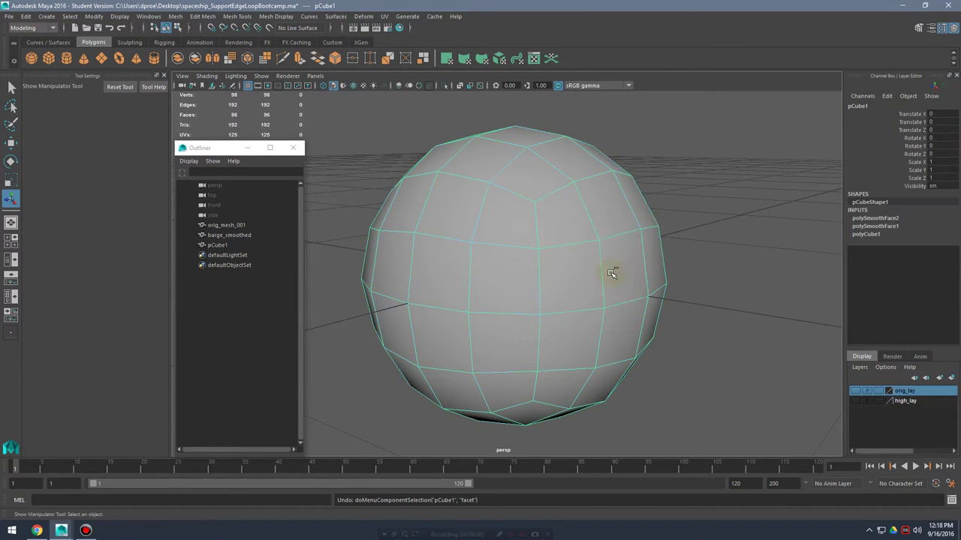
pyautogui.hotkey('ctrl', 'z')
pyautogui.hotkey('ctrl', 'z')
pyautogui.hotkey('ctrl', 'z')
pyautogui.hotkey('ctrl', 'z')
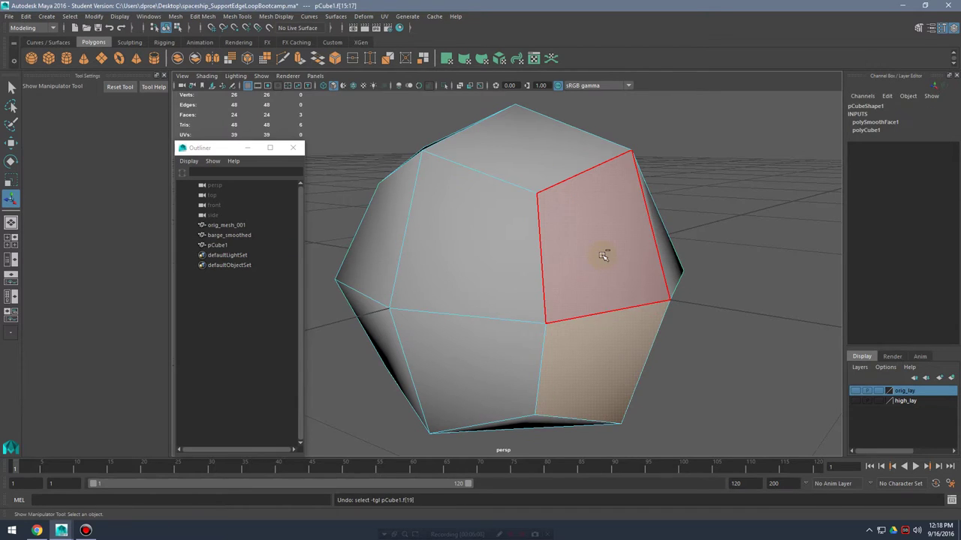
pyautogui.keyDown('alt'); pyautogui.moveTo(694, 242); pyautogui.dragTo(515, 225, button='right'); pyautogui.keyUp('alt')
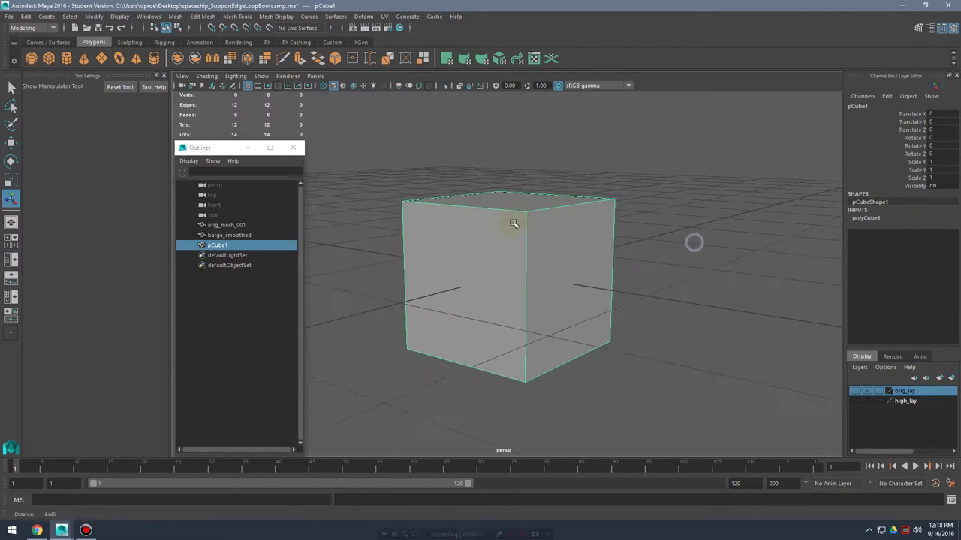
# - Examine the cube's edges and near upper corner from several angles and up close
pyautogui.keyDown('alt'); pyautogui.moveTo(515, 226); pyautogui.dragTo(515, 242, button='middle'); pyautogui.keyUp('alt')
pyautogui.keyDown('alt'); pyautogui.moveTo(515, 242); pyautogui.dragTo(586, 253, button='right'); pyautogui.keyUp('alt')
pyautogui.keyDown('alt'); pyautogui.moveTo(592, 245); pyautogui.dragTo(612, 247); pyautogui.keyUp('alt')
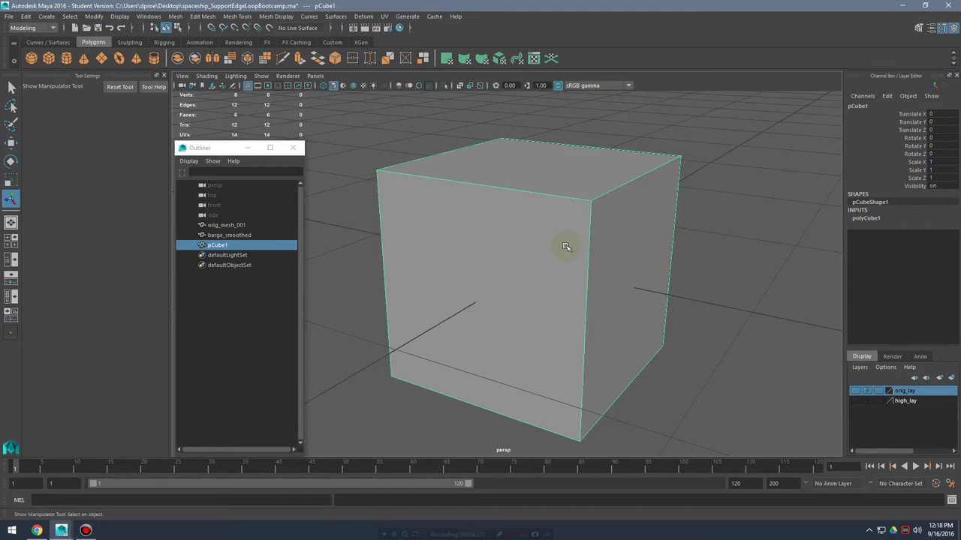
pyautogui.click(662, 272)
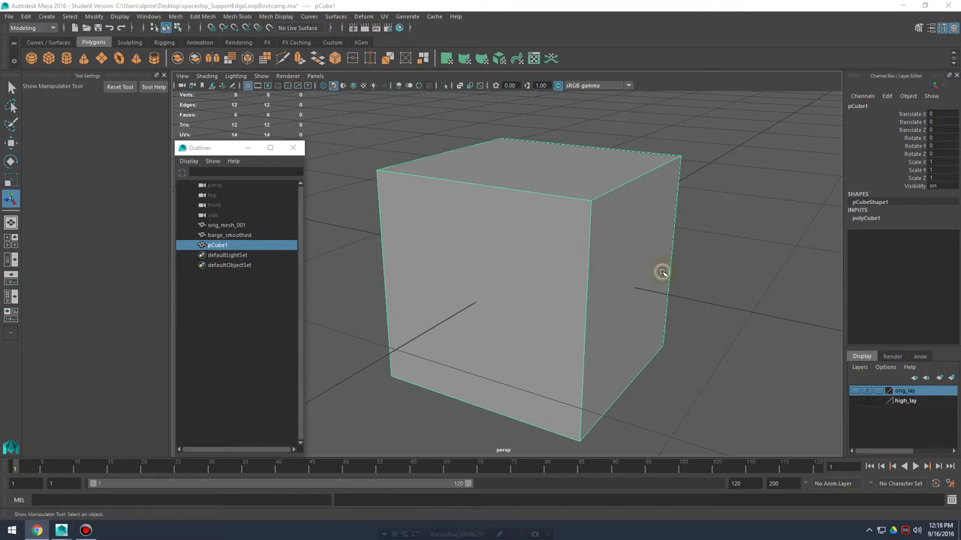
pyautogui.keyDown('alt'); pyautogui.moveTo(597, 267); pyautogui.dragTo(557, 250); pyautogui.keyUp('alt')
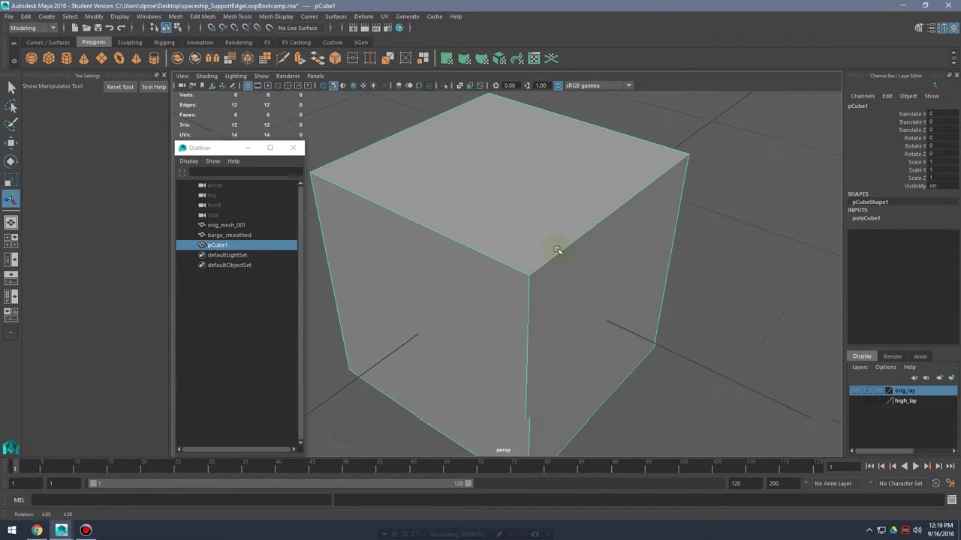
pyautogui.rightClick(623, 225)
pyautogui.click(744, 225)
pyautogui.keyDown('alt'); pyautogui.moveTo(687, 311); pyautogui.dragTo(662, 279); pyautogui.keyUp('alt')
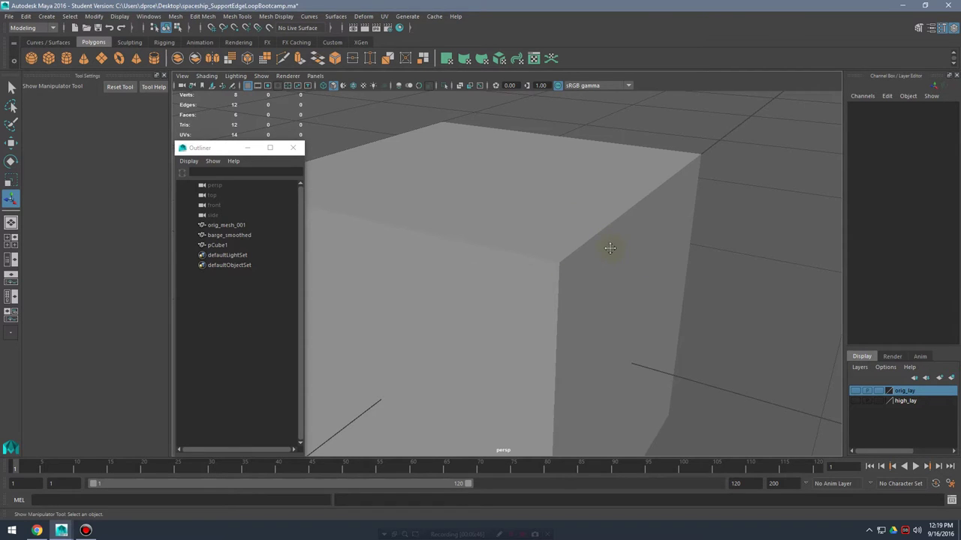
pyautogui.keyDown('alt'); pyautogui.moveTo(610, 247); pyautogui.dragTo(665, 278, button='right'); pyautogui.keyUp('alt')
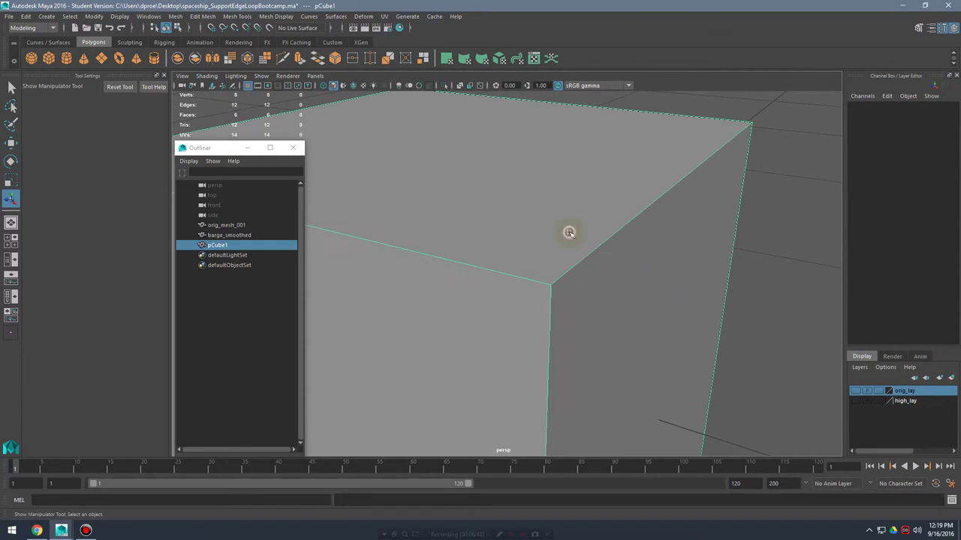
# - Select each of the three faces meeting at the near upper corner in turn, then return to object mode
pyautogui.moveTo(569, 233); pyautogui.dragTo(636, 281, button='right')
pyautogui.click(506, 352)
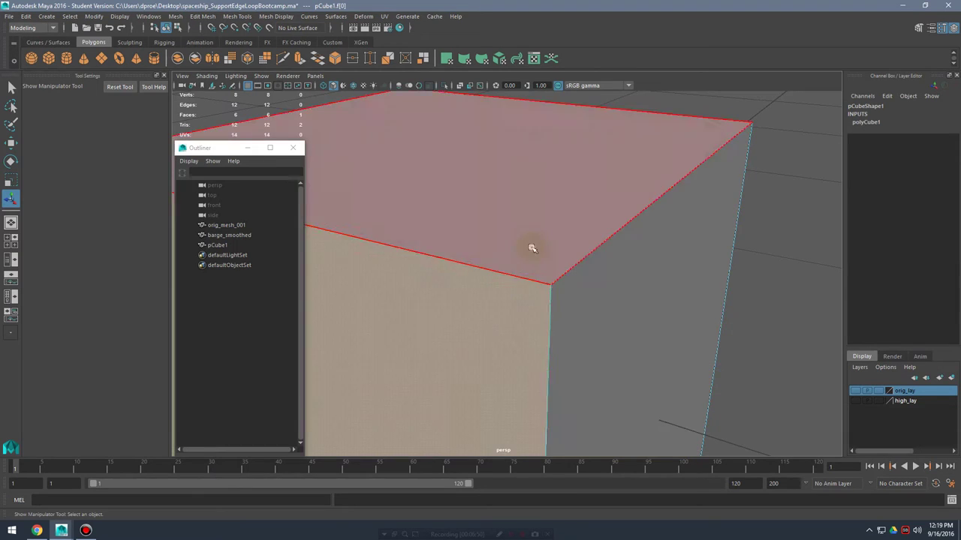
pyautogui.click(533, 247)
pyautogui.click(616, 298)
pyautogui.click(494, 346)
pyautogui.click(543, 246)
pyautogui.click(773, 270)
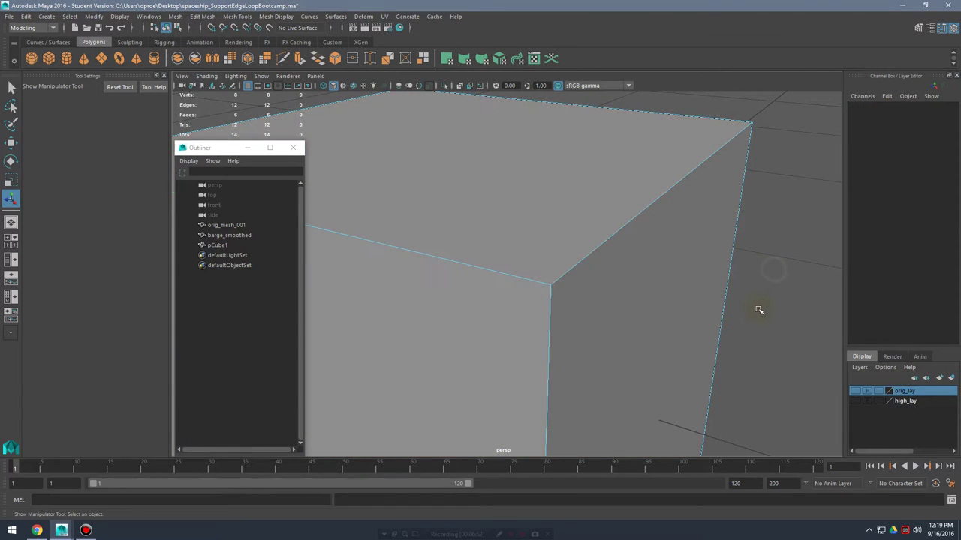
pyautogui.keyDown('alt'); pyautogui.moveTo(739, 304); pyautogui.dragTo(725, 300); pyautogui.keyUp('alt')
pyautogui.moveTo(656, 252); pyautogui.dragTo(728, 244, button='right')
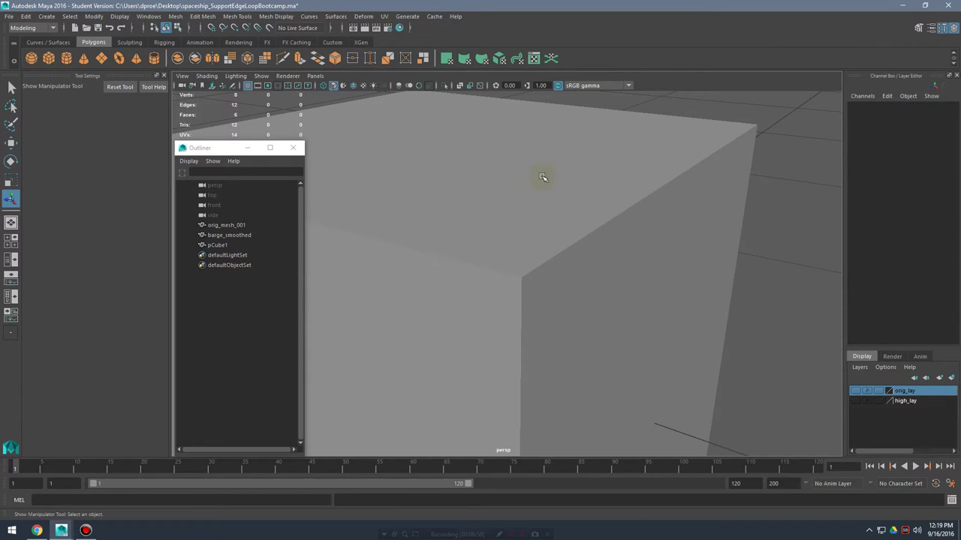
# - Examine the cube's near corner with the wireframe highlight on and off, at near and far distances
pyautogui.click(678, 293)
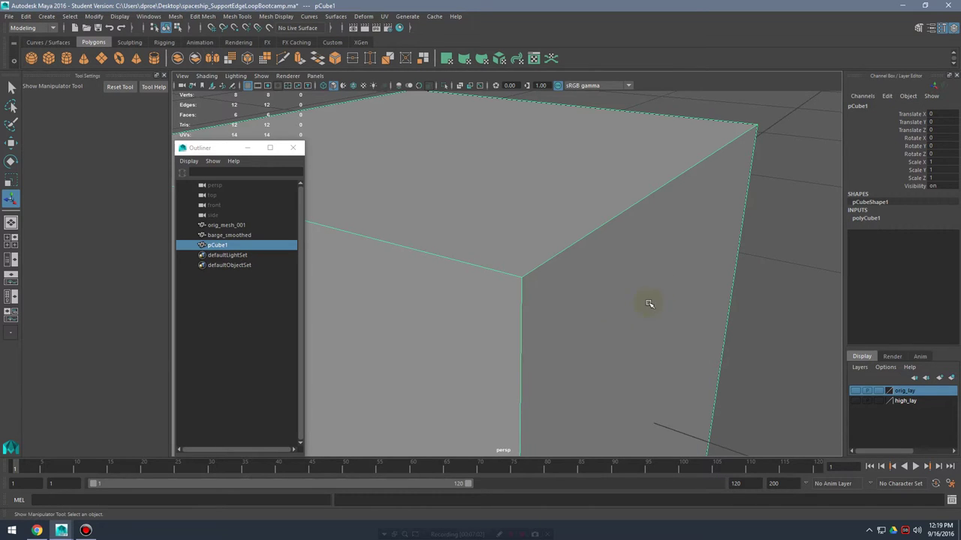
pyautogui.moveTo(633, 264); pyautogui.dragTo(678, 232, button='right')
pyautogui.click(706, 259)
pyautogui.click(838, 308)
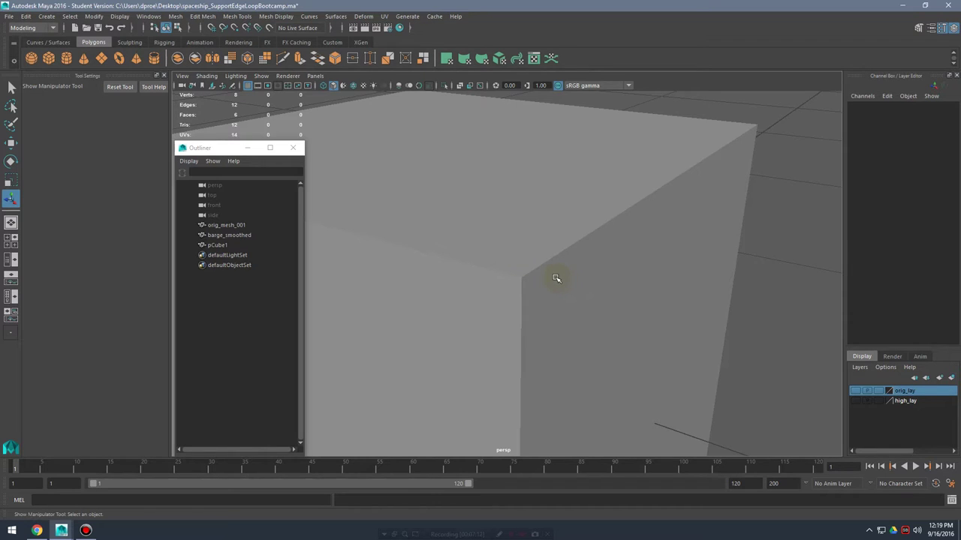
pyautogui.scroll(2, 563, 278)
pyautogui.scroll(-2, 600, 274)
pyautogui.moveTo(600, 274)
pyautogui.keyDown('alt'); pyautogui.mouseDown()
pyautogui.moveTo(618, 269)
pyautogui.moveTo(600, 275)
pyautogui.mouseUp(); pyautogui.keyUp('alt')
pyautogui.keyDown('alt'); pyautogui.moveTo(609, 276); pyautogui.dragTo(578, 205, button='right'); pyautogui.keyUp('alt')
pyautogui.click(588, 239)
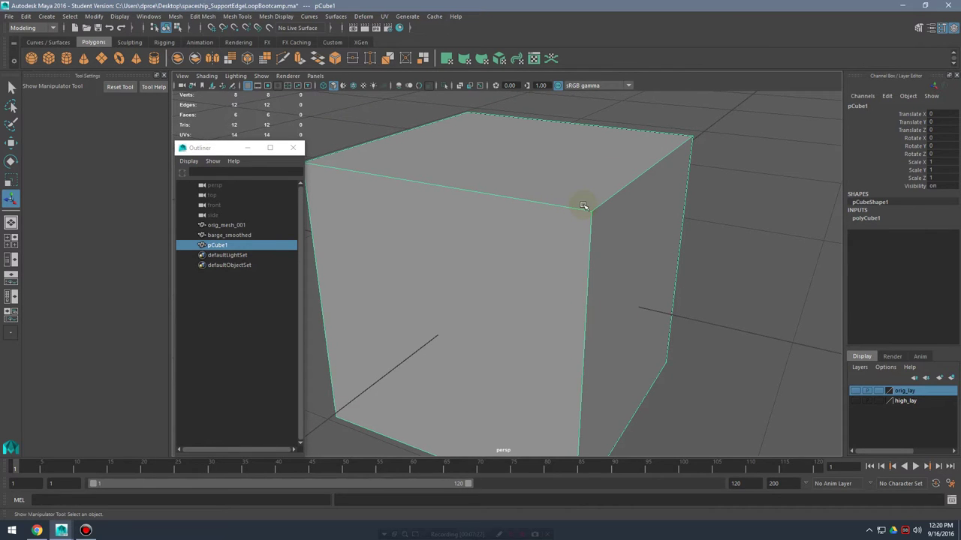
# - Insert two edge loops on the cube, one tight beside the near vertical edge and one just below the top edge
pyautogui.keyDown('alt'); pyautogui.moveTo(584, 206); pyautogui.dragTo(611, 208); pyautogui.keyUp('alt')
pyautogui.keyDown('shift'); pyautogui.moveTo(611, 207); pyautogui.dragTo(556, 223, button='right'); pyautogui.keyUp('shift')
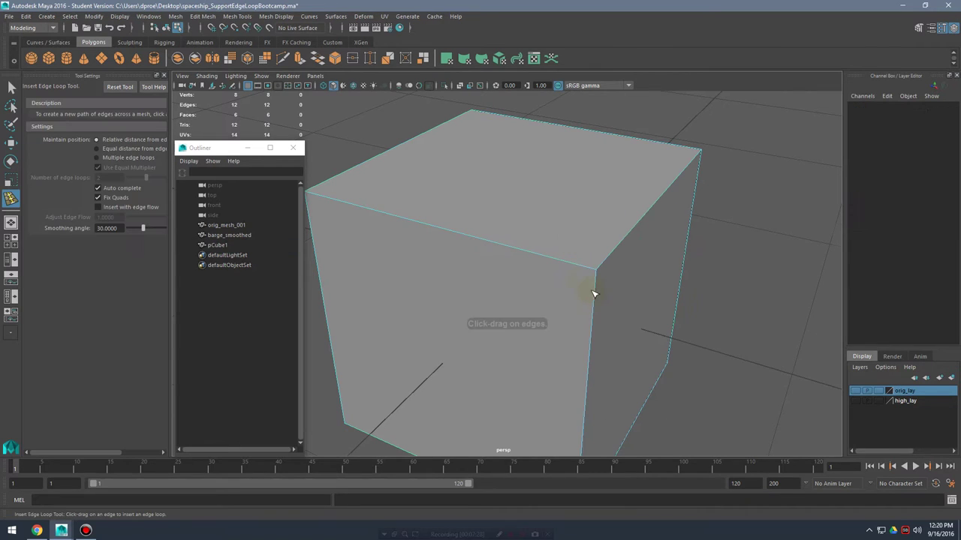
pyautogui.moveTo(589, 272); pyautogui.dragTo(586, 268)
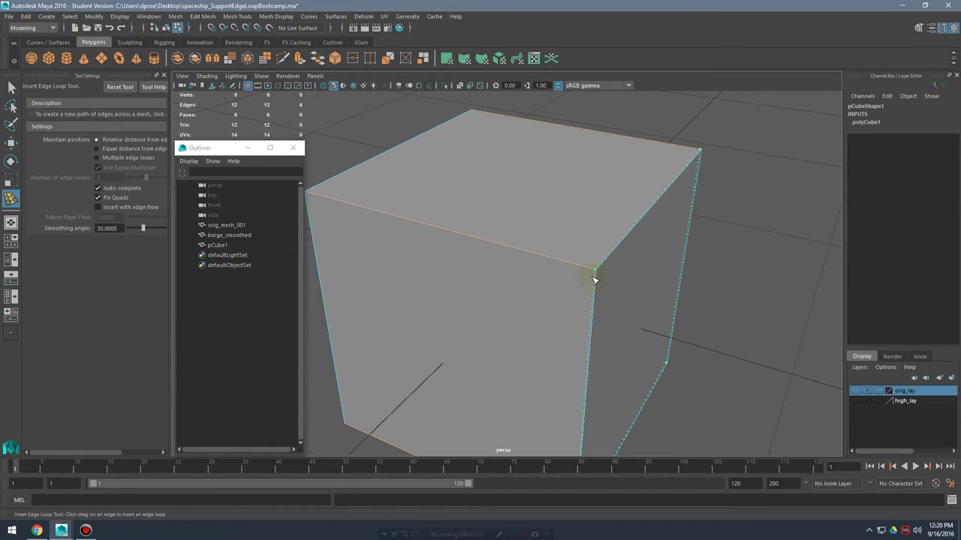
pyautogui.moveTo(593, 280); pyautogui.dragTo(593, 280)
pyautogui.scroll(5, 650, 283)
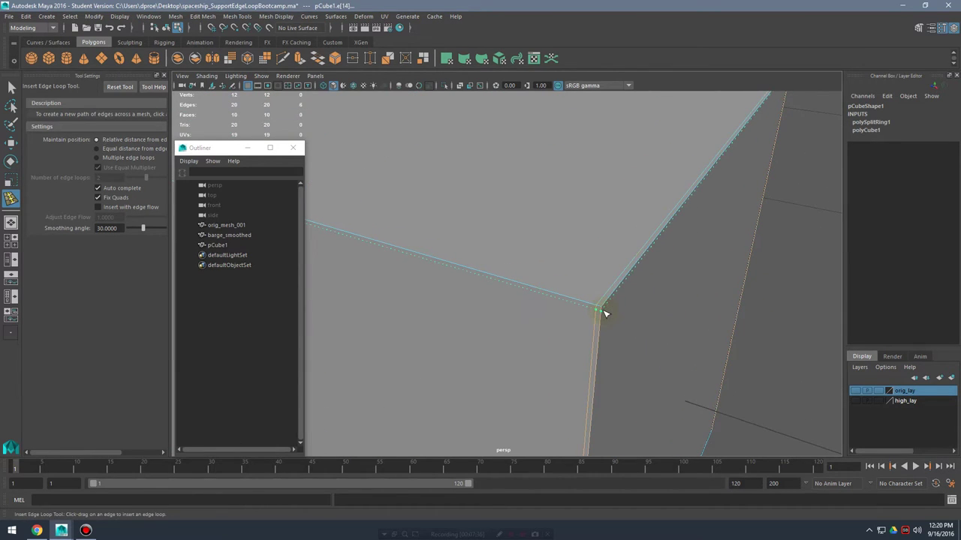
pyautogui.moveTo(605, 314); pyautogui.dragTo(606, 312)
# - Show the cube's smoothed form together with its cage, return to object mode, and select the cube
pyautogui.press('3')
pyautogui.press('q')
pyautogui.moveTo(641, 263); pyautogui.dragTo(690, 238, button='right')
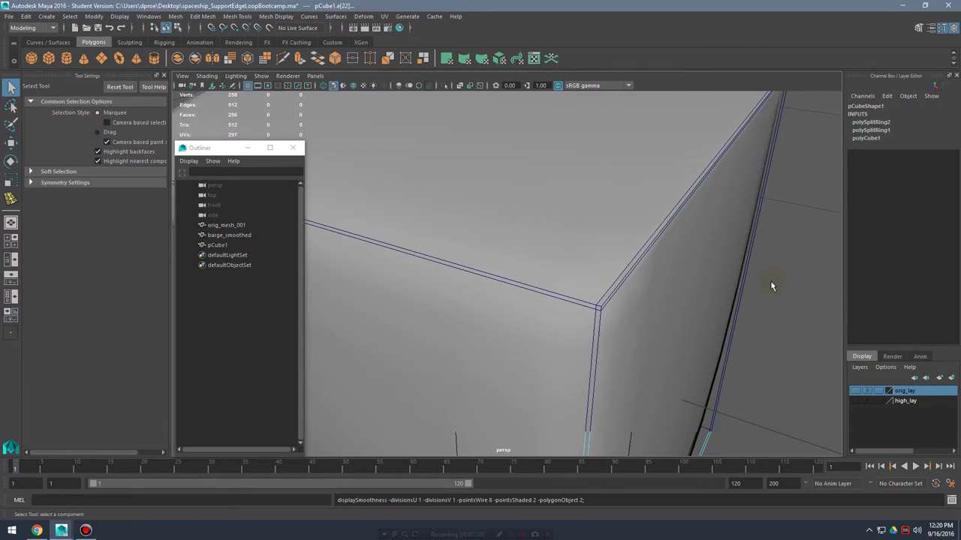
pyautogui.click(773, 296)
pyautogui.scroll(-4, 766, 297)
pyautogui.moveTo(641, 276); pyautogui.dragTo(688, 239, button='right')
pyautogui.click(632, 263)
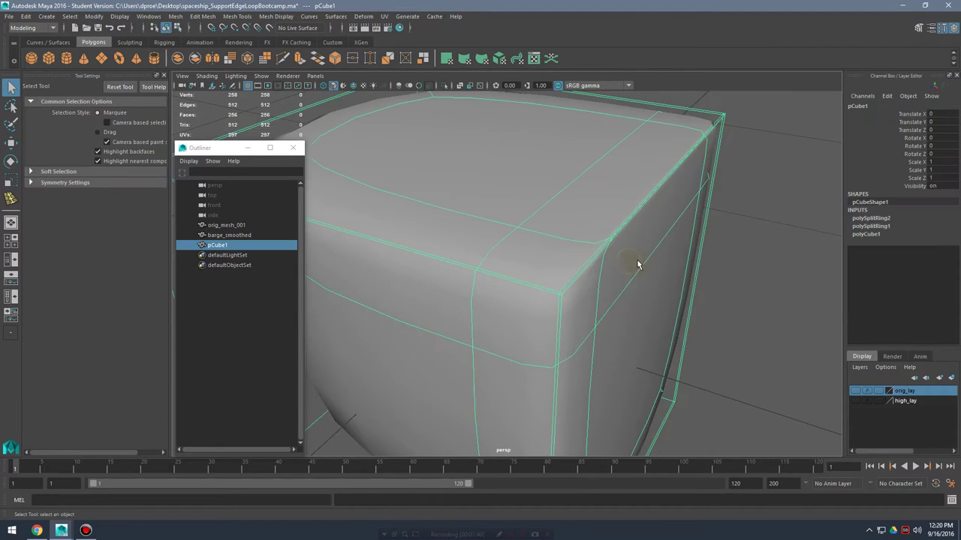
# - Switch the cube to low-poly and then to smooth display, and inspect the edges beside the inserted loops
pyautogui.press('1')
pyautogui.click(757, 304)
pyautogui.keyDown('alt'); pyautogui.moveTo(757, 304); pyautogui.dragTo(682, 189); pyautogui.keyUp('alt')
pyautogui.scroll(2, 709, 306)
pyautogui.click(626, 298)
pyautogui.press('3')
pyautogui.click(765, 293)
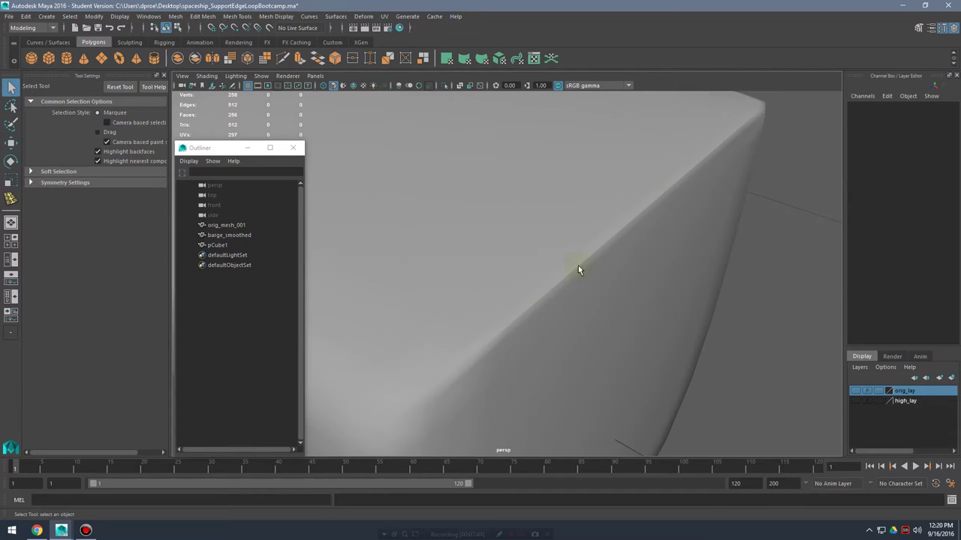
pyautogui.keyDown('alt'); pyautogui.moveTo(573, 319); pyautogui.dragTo(623, 309); pyautogui.keyUp('alt')
pyautogui.keyDown('alt'); pyautogui.moveTo(623, 233); pyautogui.dragTo(670, 277); pyautogui.keyUp('alt')
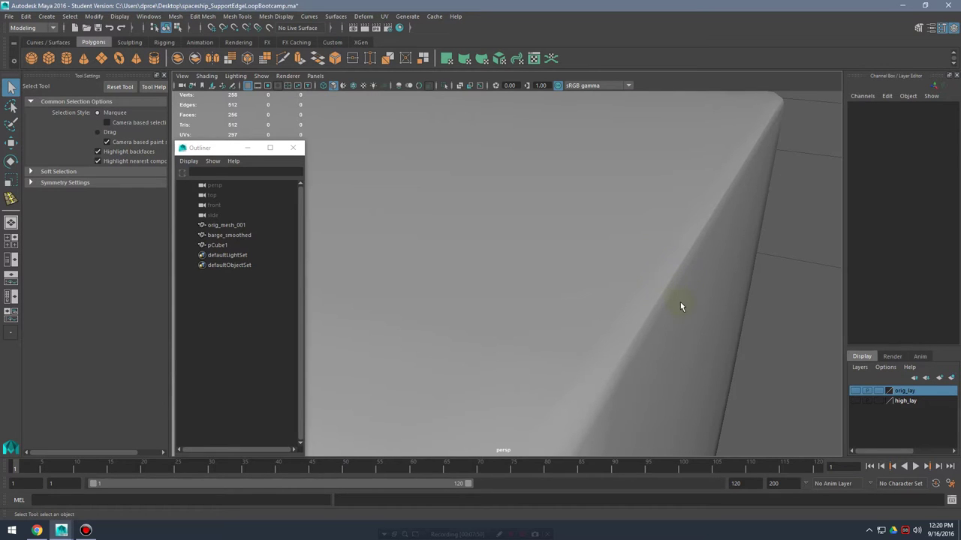
pyautogui.keyDown('alt'); pyautogui.moveTo(672, 307); pyautogui.dragTo(660, 289); pyautogui.keyUp('alt')
pyautogui.click(631, 273)
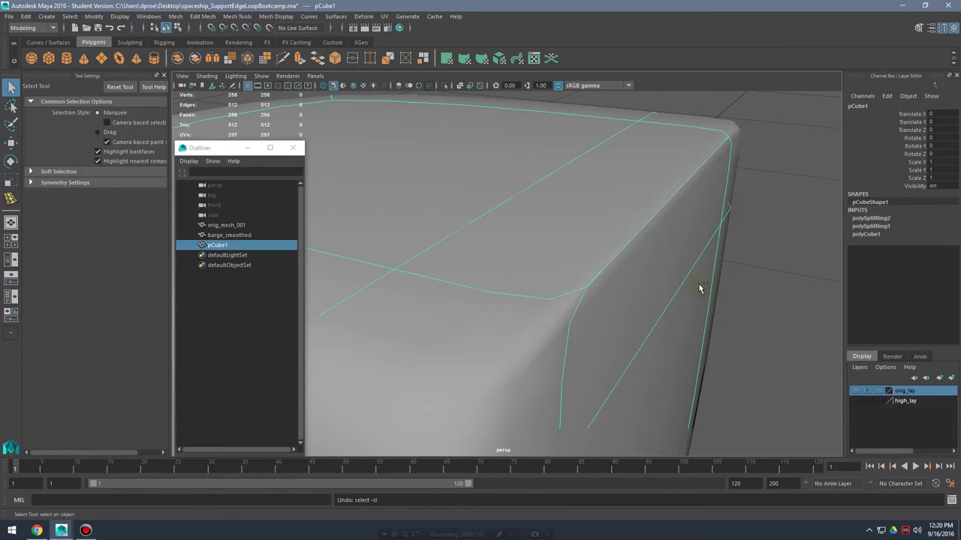
# - Undo the two edge loops inserted on the cube and return it to its low-poly display
pyautogui.hotkey('ctrl', 'z')
pyautogui.hotkey('ctrl', 'z')
pyautogui.hotkey('ctrl', 'z')
pyautogui.hotkey('ctrl', 'z')
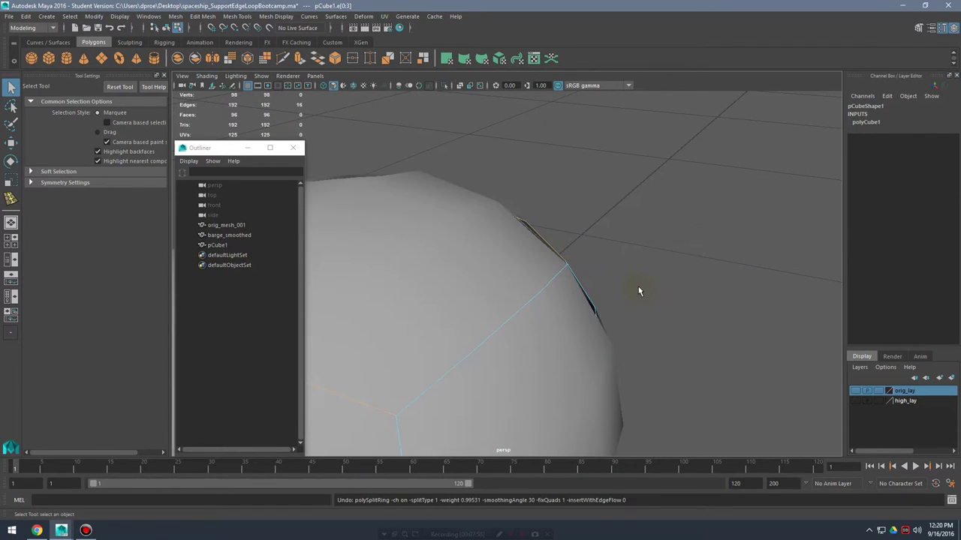
pyautogui.hotkey('ctrl', 'z')
pyautogui.hotkey('ctrl', 'z')
# - Insert three edge loops tight beside the edges meeting at the cube's near top corner, then return to object mode
pyautogui.moveTo(623, 241); pyautogui.dragTo(508, 302, button='right')
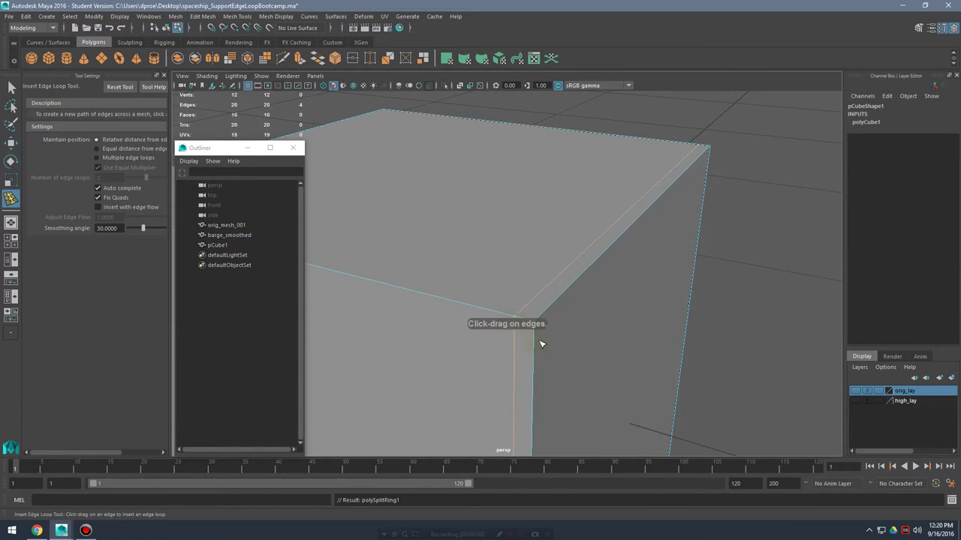
pyautogui.moveTo(536, 341); pyautogui.dragTo(549, 314)
pyautogui.press('q')
pyautogui.moveTo(571, 251); pyautogui.dragTo(611, 240, button='right')
# - Show the cube smoothed and examine the supported top corner up close, with the cube selected and deselected
pyautogui.press('3')
pyautogui.click(740, 269)
pyautogui.keyDown('alt'); pyautogui.moveTo(718, 318); pyautogui.dragTo(623, 260); pyautogui.keyUp('alt')
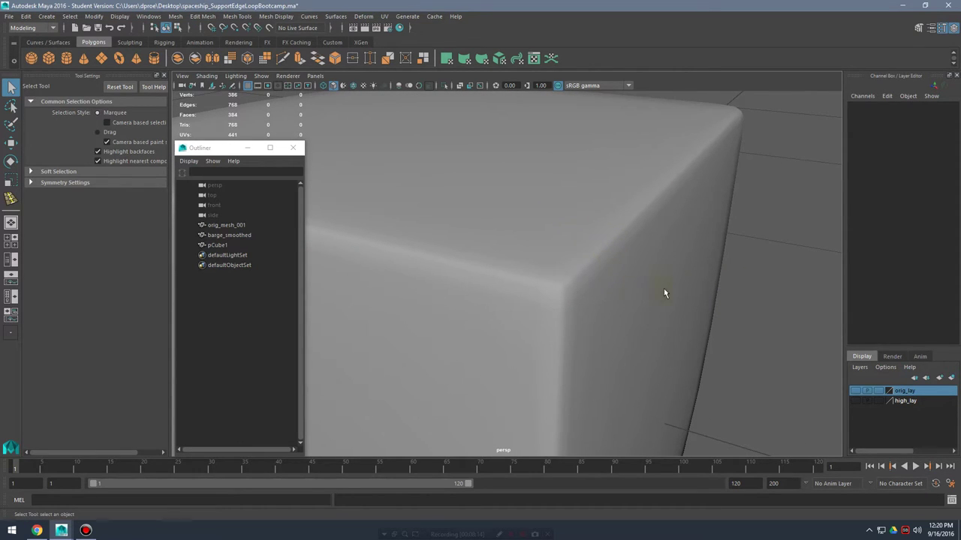
pyautogui.moveTo(664, 292)
pyautogui.keyDown('alt'); pyautogui.mouseDown()
pyautogui.moveTo(583, 283)
pyautogui.moveTo(673, 285)
pyautogui.moveTo(616, 283)
pyautogui.moveTo(628, 279)
pyautogui.moveTo(570, 289)
pyautogui.moveTo(682, 296)
pyautogui.moveTo(554, 294)
pyautogui.moveTo(677, 283)
pyautogui.mouseUp(); pyautogui.keyUp('alt')
pyautogui.keyDown('alt'); pyautogui.moveTo(725, 285); pyautogui.dragTo(637, 241, button='right'); pyautogui.keyUp('alt')
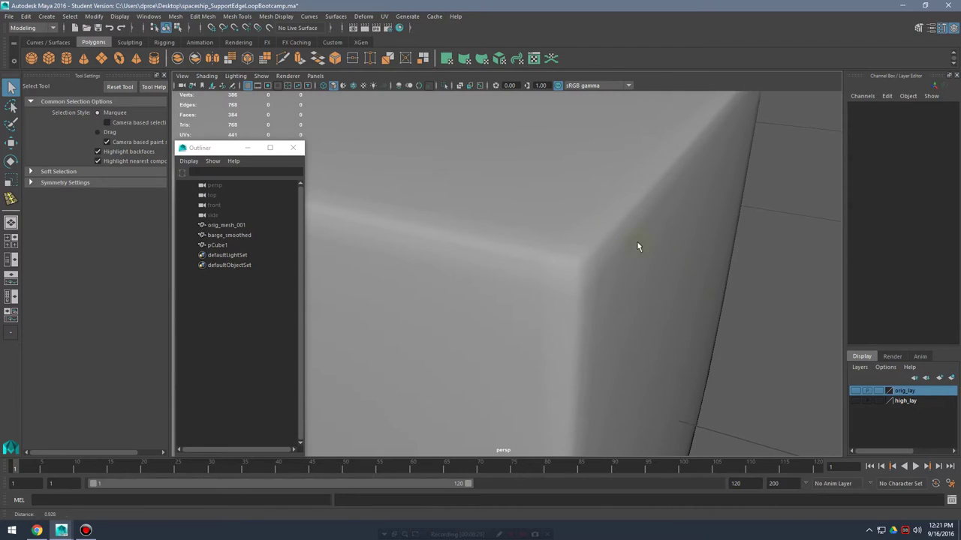
pyautogui.click(590, 215)
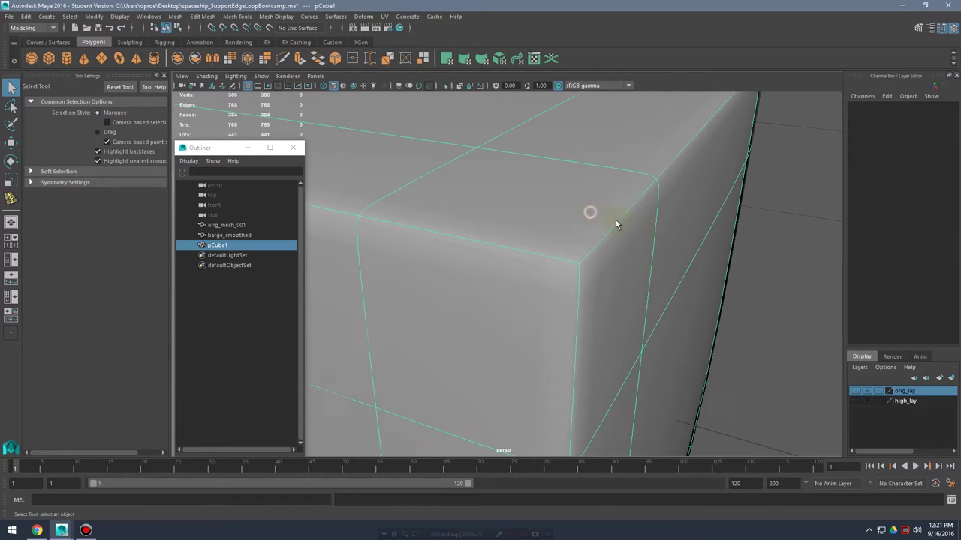
pyautogui.click(762, 242)
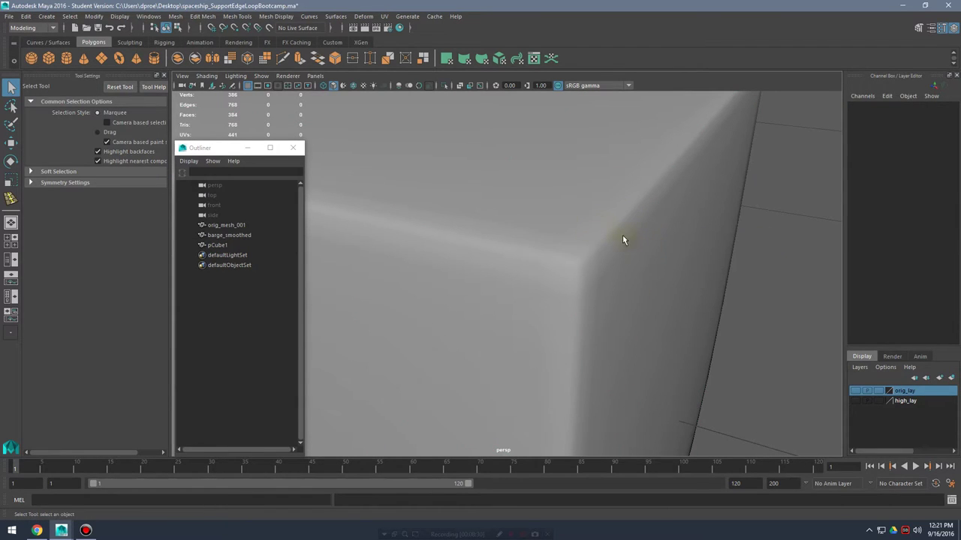
pyautogui.moveTo(679, 259)
pyautogui.keyDown('alt'); pyautogui.mouseDown(button='right')
pyautogui.moveTo(654, 261)
pyautogui.moveTo(668, 257)
pyautogui.mouseUp(button='right'); pyautogui.keyUp('alt')
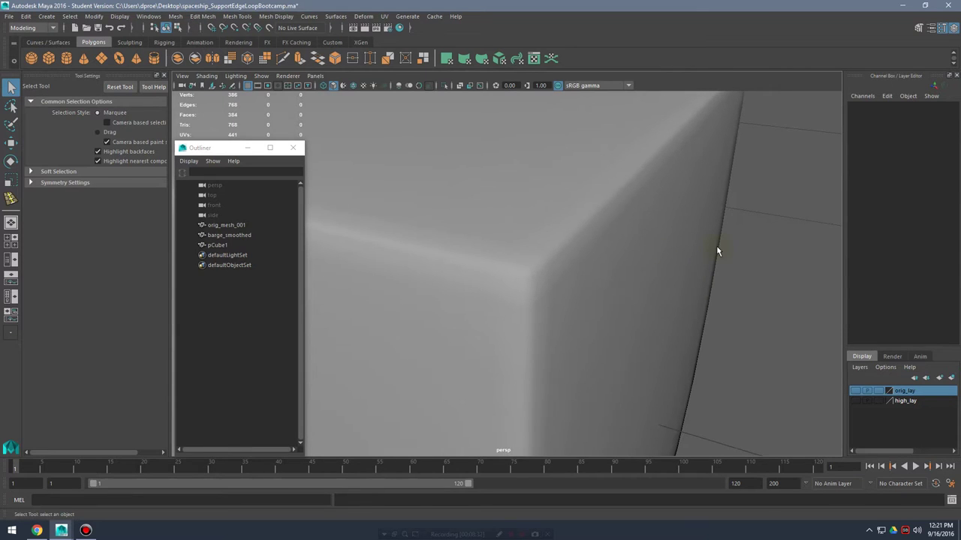
# - Inspect the whole smoothed cube from far and near distances, comparing its supported corner with the unsupported sides
pyautogui.keyDown('alt'); pyautogui.moveTo(763, 246); pyautogui.dragTo(449, 242, button='right'); pyautogui.keyUp('alt')
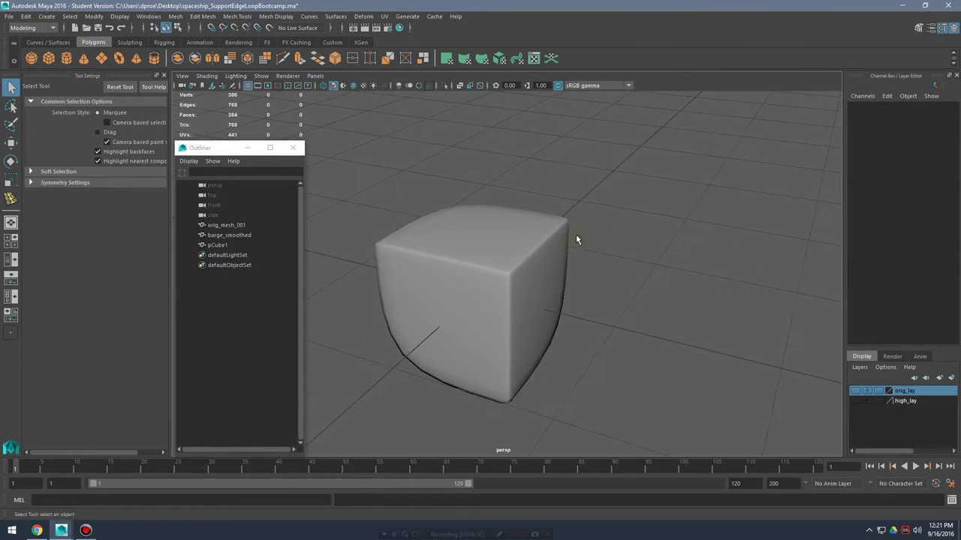
pyautogui.keyDown('alt'); pyautogui.moveTo(662, 235); pyautogui.dragTo(599, 242, button='right'); pyautogui.keyUp('alt')
pyautogui.keyDown('alt'); pyautogui.moveTo(698, 244); pyautogui.dragTo(444, 256, button='right'); pyautogui.keyUp('alt')
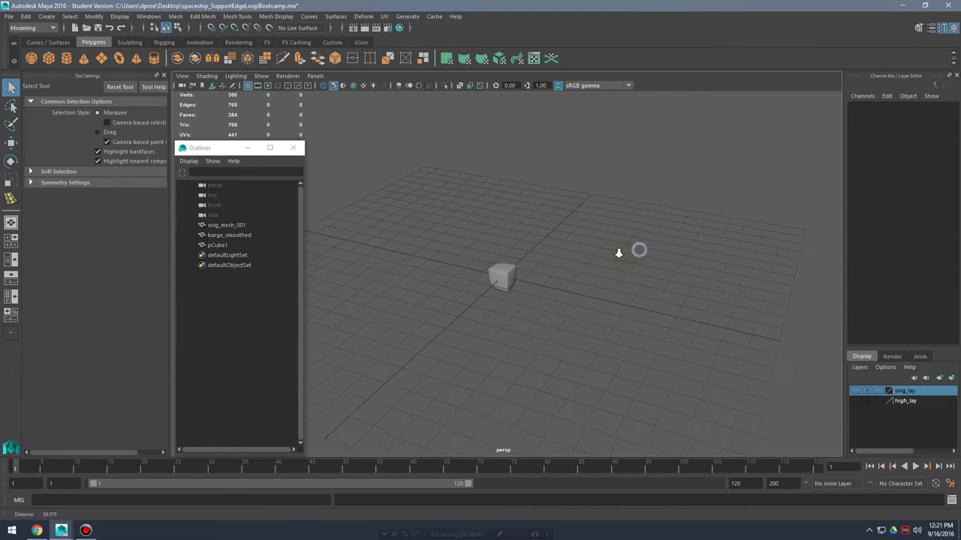
pyautogui.keyDown('alt'); pyautogui.moveTo(618, 253); pyautogui.dragTo(568, 253, button='right'); pyautogui.keyUp('alt')
pyautogui.keyDown('alt'); pyautogui.moveTo(606, 254); pyautogui.dragTo(525, 279); pyautogui.keyUp('alt')
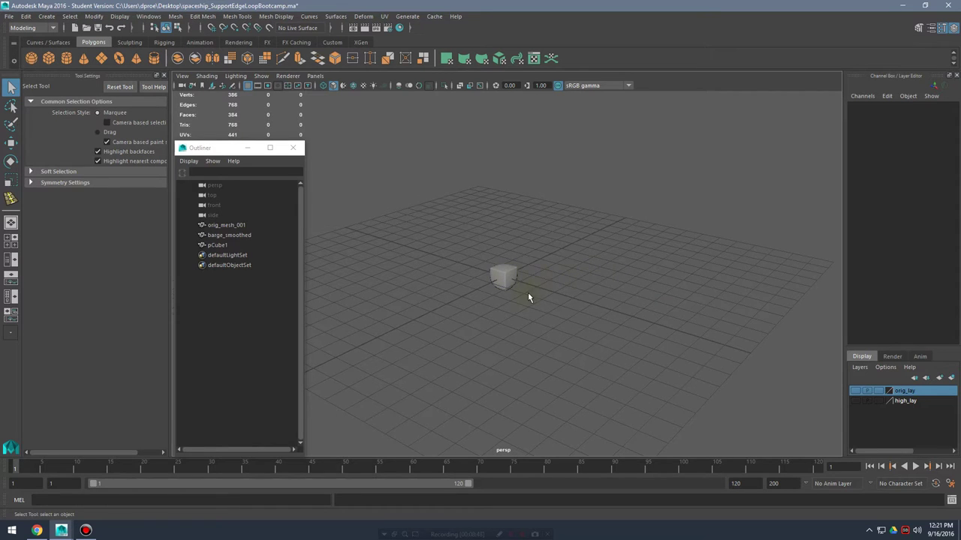
pyautogui.keyDown('alt'); pyautogui.moveTo(540, 281); pyautogui.dragTo(662, 280, button='right'); pyautogui.keyUp('alt')
pyautogui.keyDown('alt'); pyautogui.moveTo(663, 281); pyautogui.dragTo(521, 298); pyautogui.keyUp('alt')
# - Switch the cube to low-poly display and insert three edge loops tight beside the edges meeting at the unsupported bottom corner
pyautogui.click(572, 323)
pyautogui.press('1')
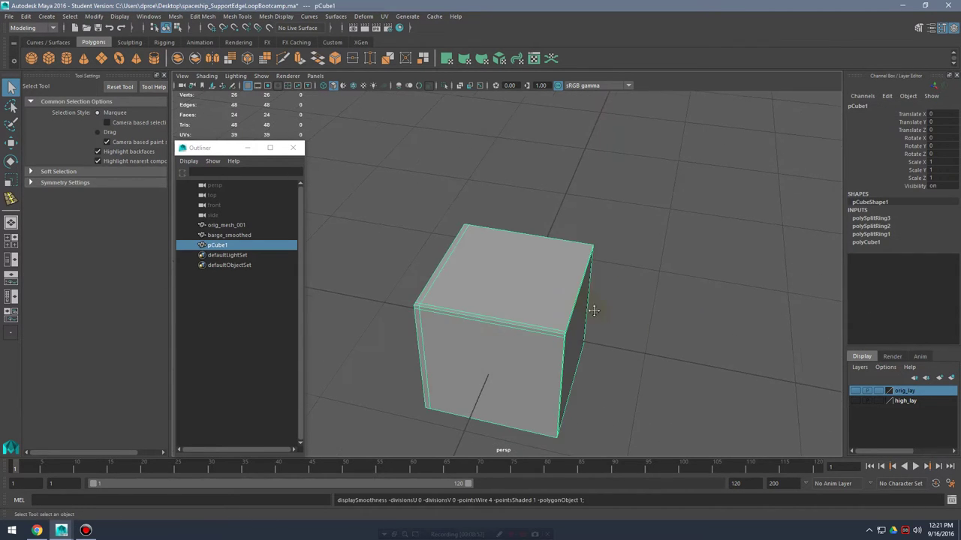
pyautogui.keyDown('alt'); pyautogui.moveTo(593, 310); pyautogui.dragTo(545, 307); pyautogui.keyUp('alt')
pyautogui.keyDown('alt'); pyautogui.moveTo(545, 307); pyautogui.dragTo(695, 339, button='right'); pyautogui.keyUp('alt')
pyautogui.keyDown('alt'); pyautogui.moveTo(696, 339); pyautogui.dragTo(572, 286); pyautogui.keyUp('alt')
pyautogui.keyDown('shift'); pyautogui.moveTo(552, 299); pyautogui.dragTo(538, 310, button='right'); pyautogui.keyUp('shift')
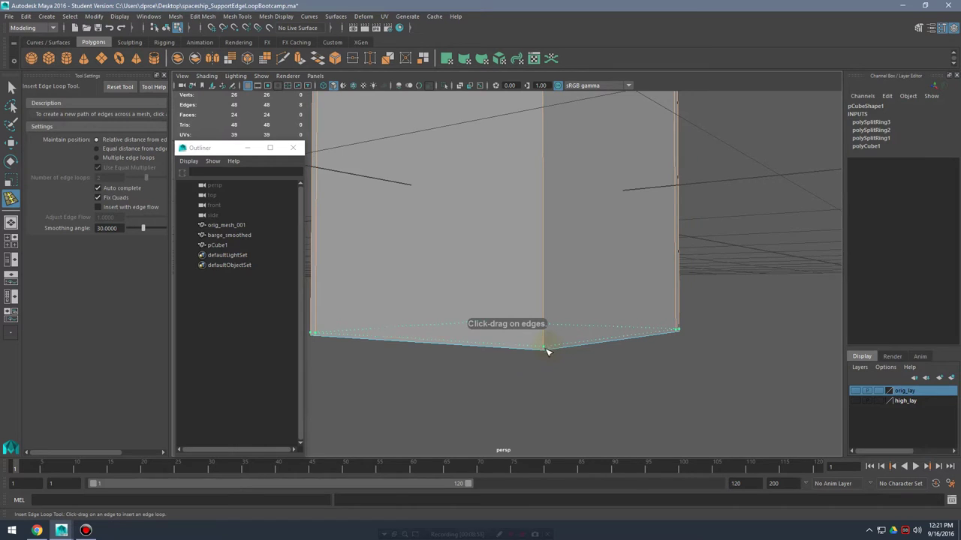
pyautogui.click(548, 351)
pyautogui.click(551, 350)
pyautogui.keyDown('alt'); pyautogui.moveTo(568, 358); pyautogui.dragTo(574, 326); pyautogui.keyUp('alt')
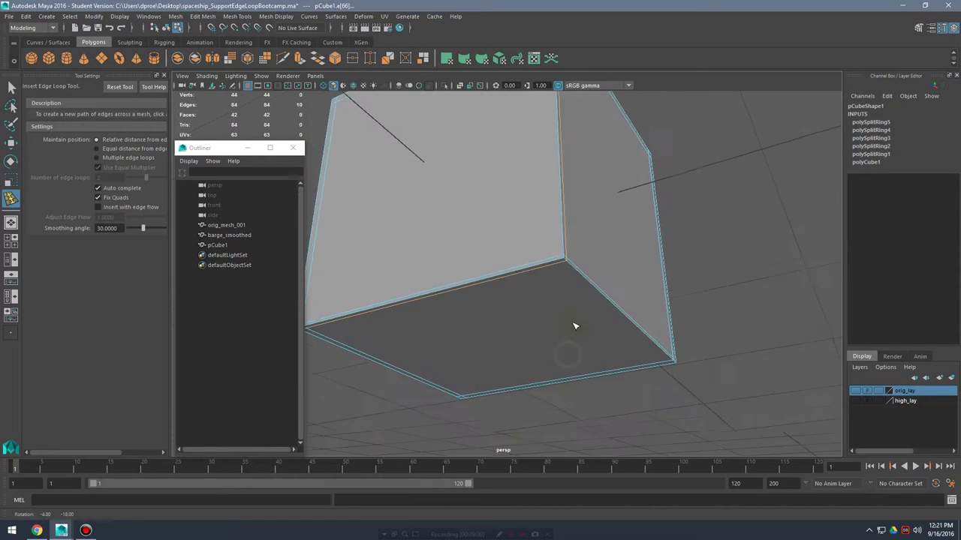
pyautogui.keyDown('alt'); pyautogui.moveTo(545, 328); pyautogui.dragTo(581, 294, button='right'); pyautogui.keyUp('alt')
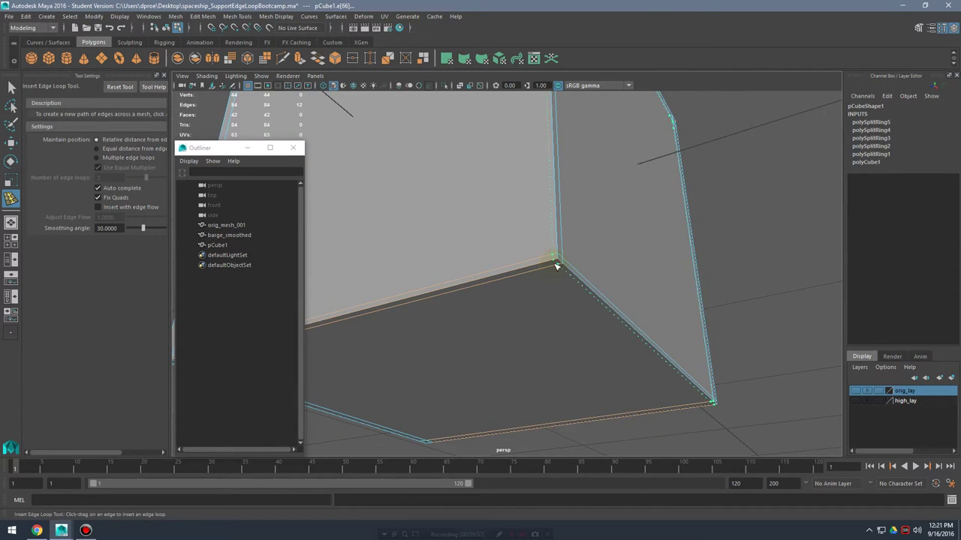
pyautogui.click(556, 266)
pyautogui.press('q')
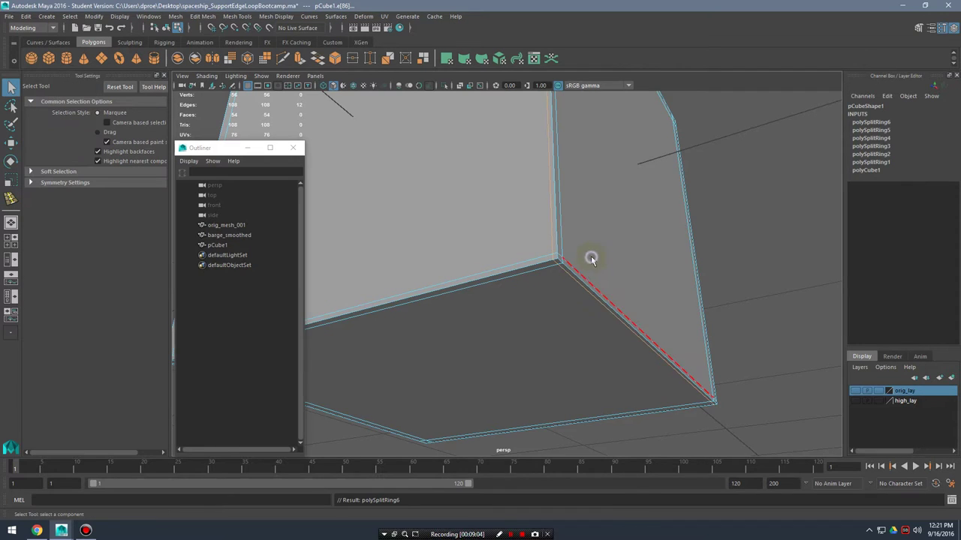
# - Return to object mode, show the cube smoothed, deselect it and view its underside
pyautogui.moveTo(591, 255); pyautogui.dragTo(629, 241, button='right')
pyautogui.click(633, 251)
pyautogui.press('3')
pyautogui.click(790, 272)
pyautogui.keyDown('alt'); pyautogui.moveTo(791, 273); pyautogui.dragTo(597, 261); pyautogui.keyUp('alt')
pyautogui.keyDown('alt'); pyautogui.moveTo(598, 260); pyautogui.dragTo(427, 256, button='right'); pyautogui.keyUp('alt')
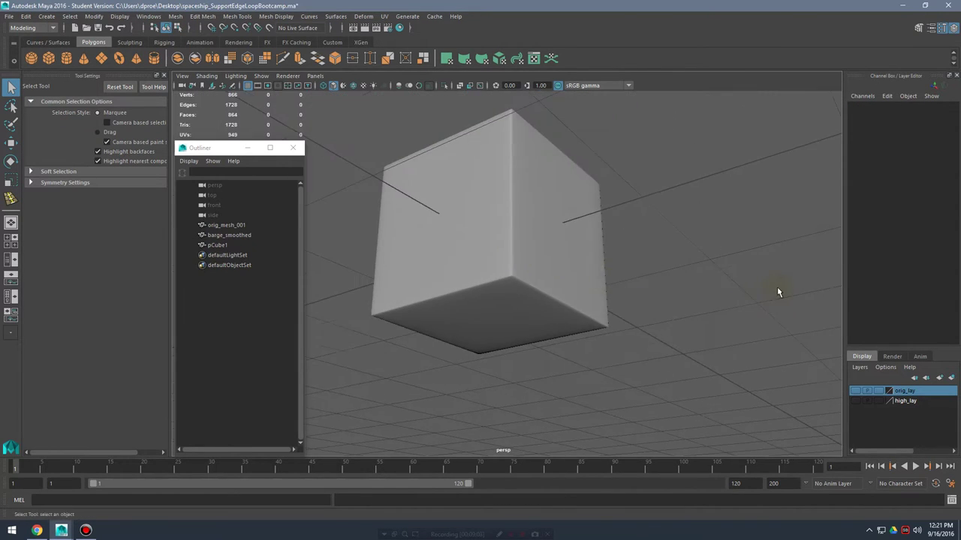
# - Examine the fully supported smoothed cube from a distance and close up, checking how tight its edges look
pyautogui.keyDown('alt'); pyautogui.moveTo(778, 289); pyautogui.dragTo(465, 269, button='right'); pyautogui.keyUp('alt')
pyautogui.keyDown('alt'); pyautogui.moveTo(723, 280); pyautogui.dragTo(574, 274, button='right'); pyautogui.keyUp('alt')
pyautogui.moveTo(574, 275)
pyautogui.keyDown('alt'); pyautogui.mouseDown()
pyautogui.moveTo(458, 273)
pyautogui.moveTo(678, 272)
pyautogui.moveTo(582, 273)
pyautogui.mouseUp(); pyautogui.keyUp('alt')
pyautogui.keyDown('alt'); pyautogui.moveTo(604, 275); pyautogui.dragTo(608, 276, button='middle'); pyautogui.keyUp('alt')
pyautogui.keyDown('alt'); pyautogui.moveTo(601, 276); pyautogui.dragTo(630, 286, button='right'); pyautogui.keyUp('alt')
pyautogui.keyDown('alt'); pyautogui.moveTo(605, 270); pyautogui.dragTo(633, 295); pyautogui.keyUp('alt')
pyautogui.click(511, 277)
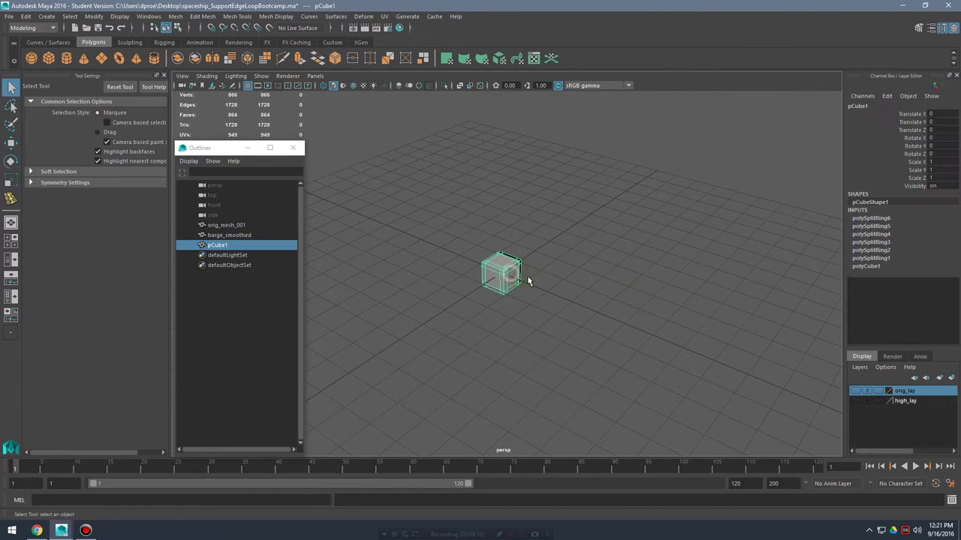
pyautogui.click(620, 291)
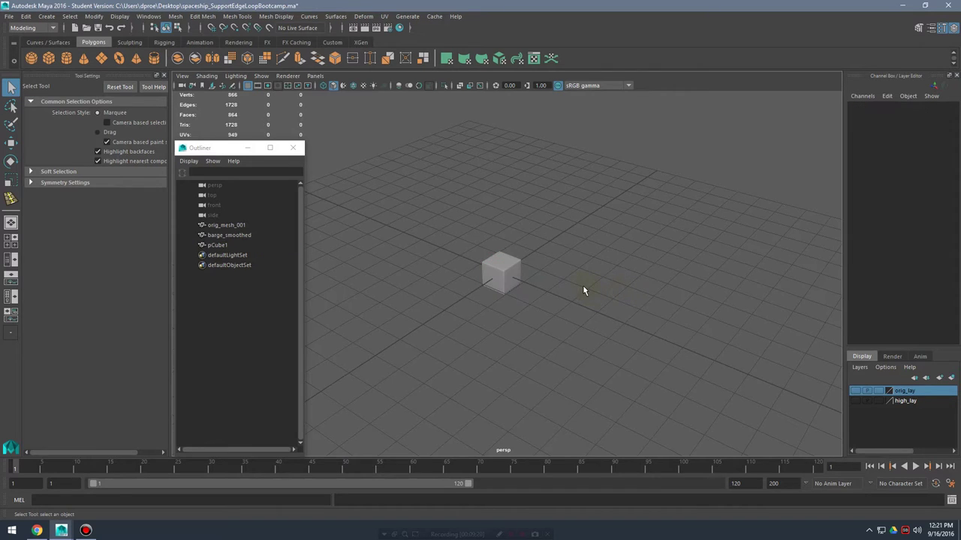
pyautogui.keyDown('alt'); pyautogui.moveTo(553, 287); pyautogui.dragTo(802, 304, button='right'); pyautogui.keyUp('alt')
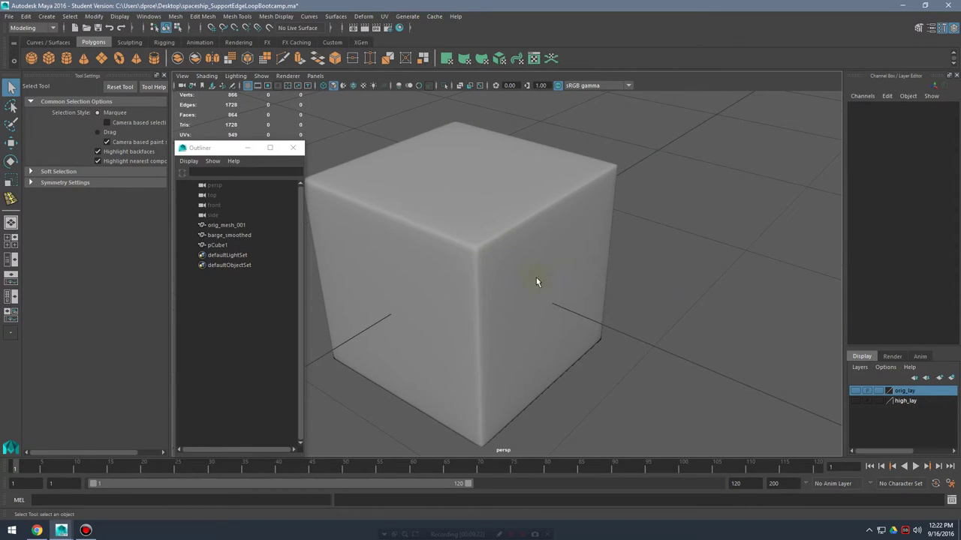
pyautogui.keyDown('alt'); pyautogui.moveTo(536, 257); pyautogui.dragTo(559, 268); pyautogui.keyUp('alt')
# - Switch the cube to low-poly display and delete the three edge loops around its bottom corner
pyautogui.click(560, 265)
pyautogui.press('1')
pyautogui.scroll(10, 641, 279)
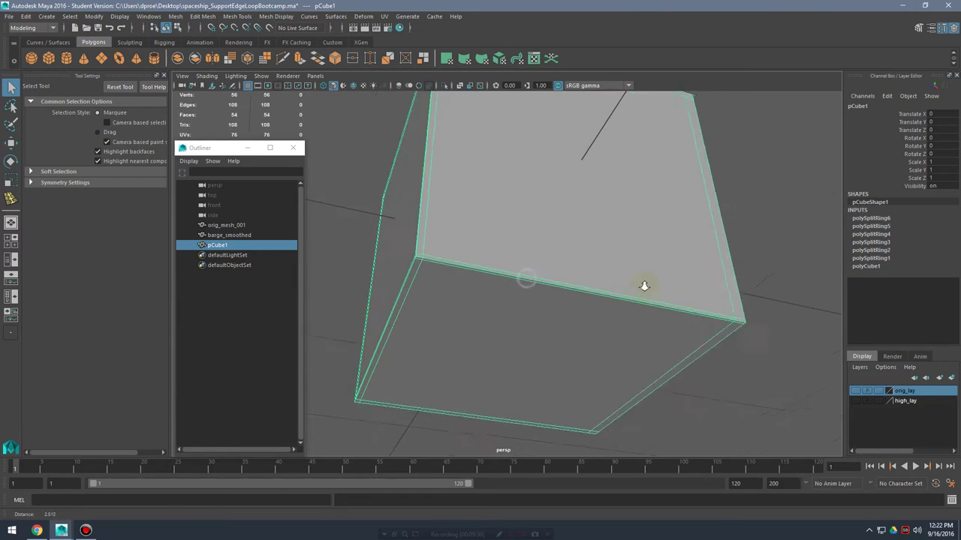
pyautogui.moveTo(587, 243); pyautogui.dragTo(589, 209, button='right')
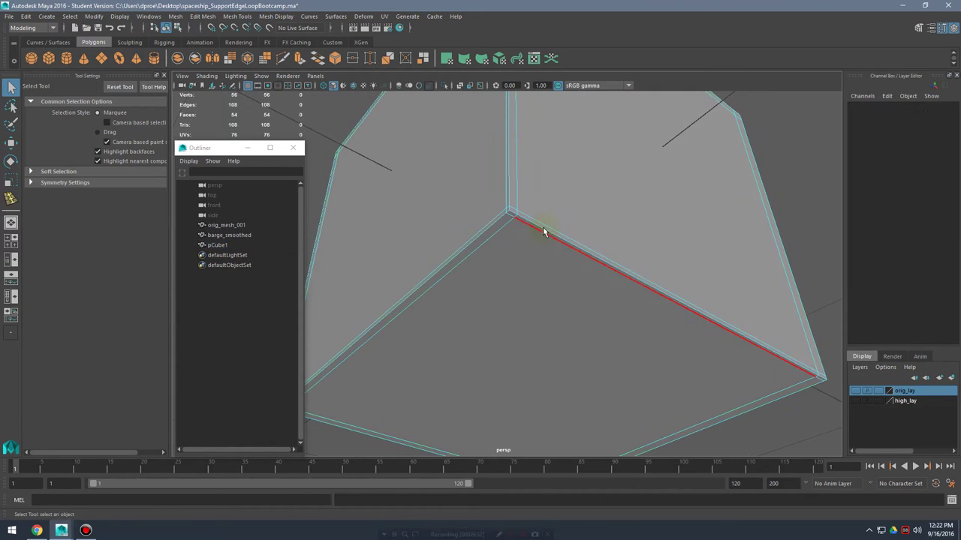
pyautogui.doubleClick(534, 228)
pyautogui.keyDown('shift'); pyautogui.doubleClick(532, 229); pyautogui.keyUp('shift')
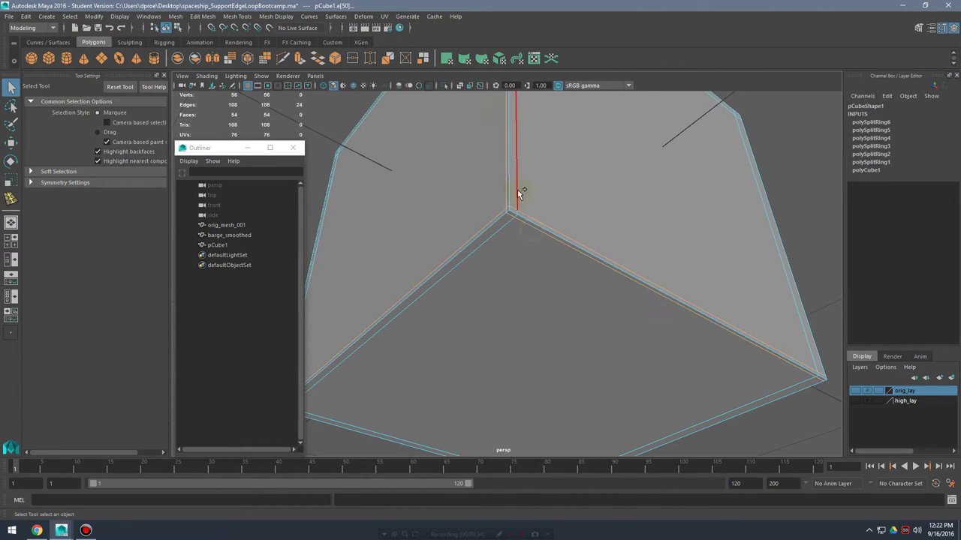
pyautogui.keyDown('shift'); pyautogui.doubleClick(518, 193); pyautogui.keyUp('shift')
pyautogui.keyDown('shift'); pyautogui.moveTo(554, 179); pyautogui.dragTo(529, 193, button='right'); pyautogui.keyUp('shift')
pyautogui.scroll(-10, 629, 201)
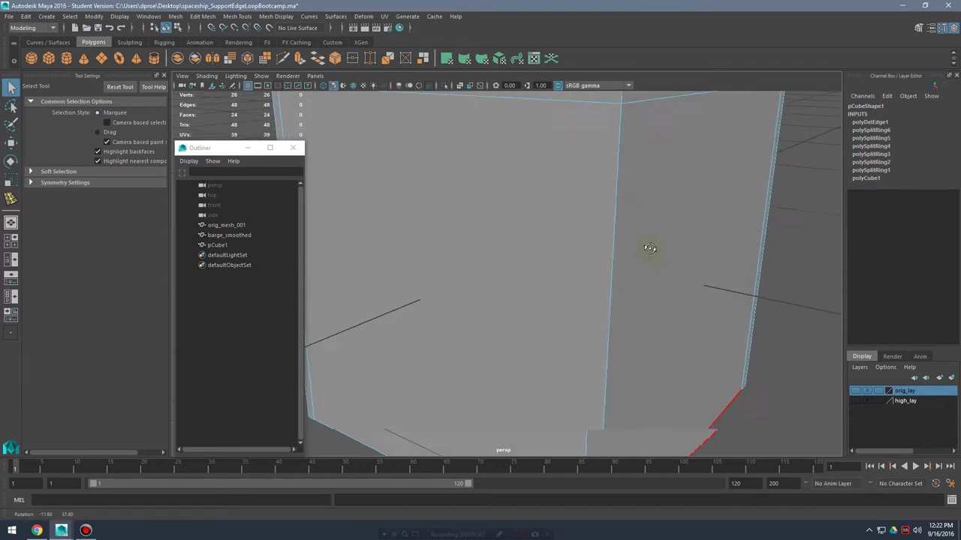
# - Delete the three remaining edge loops around the cube's top corner
pyautogui.keyDown('alt'); pyautogui.moveTo(650, 253); pyautogui.dragTo(638, 263); pyautogui.keyUp('alt')
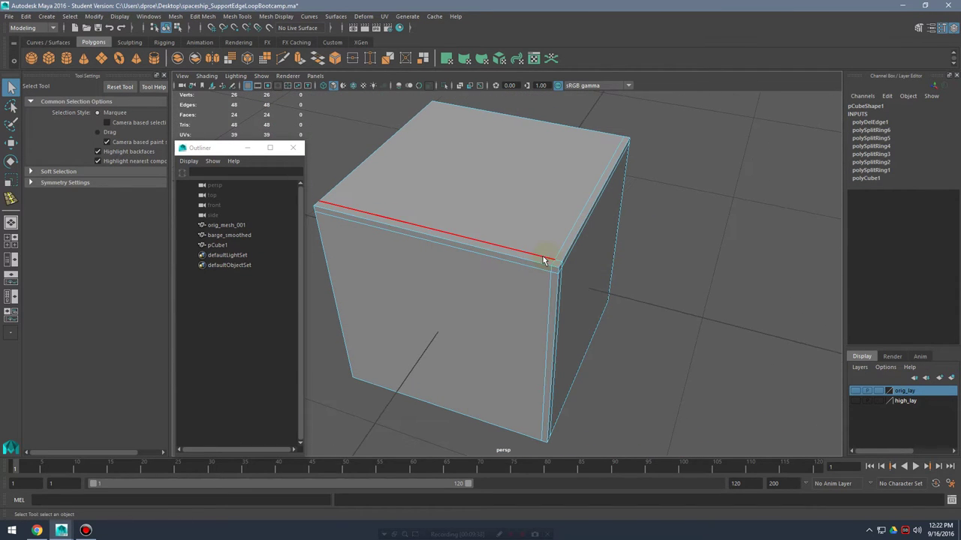
pyautogui.doubleClick(543, 256)
pyautogui.keyDown('shift'); pyautogui.doubleClick(562, 247); pyautogui.keyUp('shift')
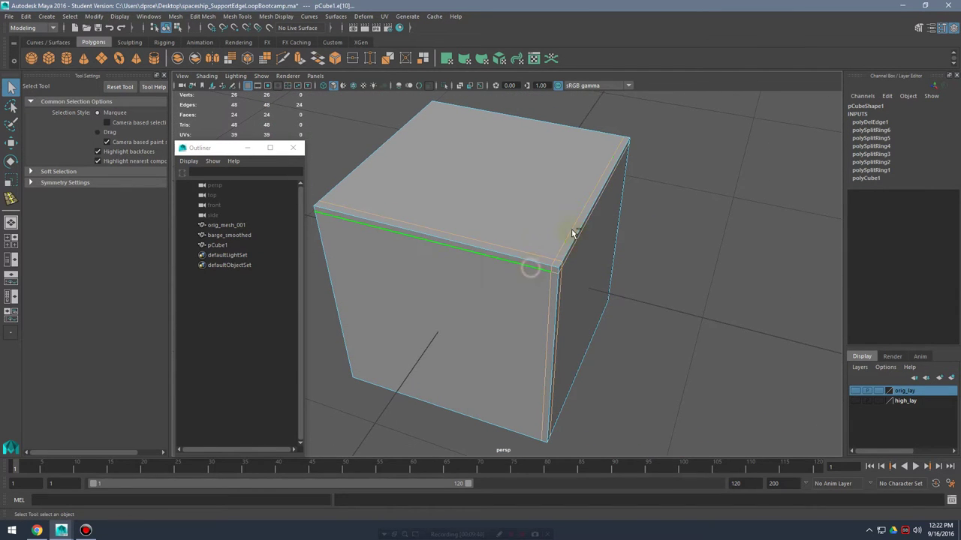
pyautogui.keyDown('shift'); pyautogui.moveTo(572, 234); pyautogui.dragTo(525, 249, button='right'); pyautogui.keyUp('shift')
pyautogui.keyDown('alt'); pyautogui.moveTo(525, 249); pyautogui.dragTo(576, 240); pyautogui.keyUp('alt')
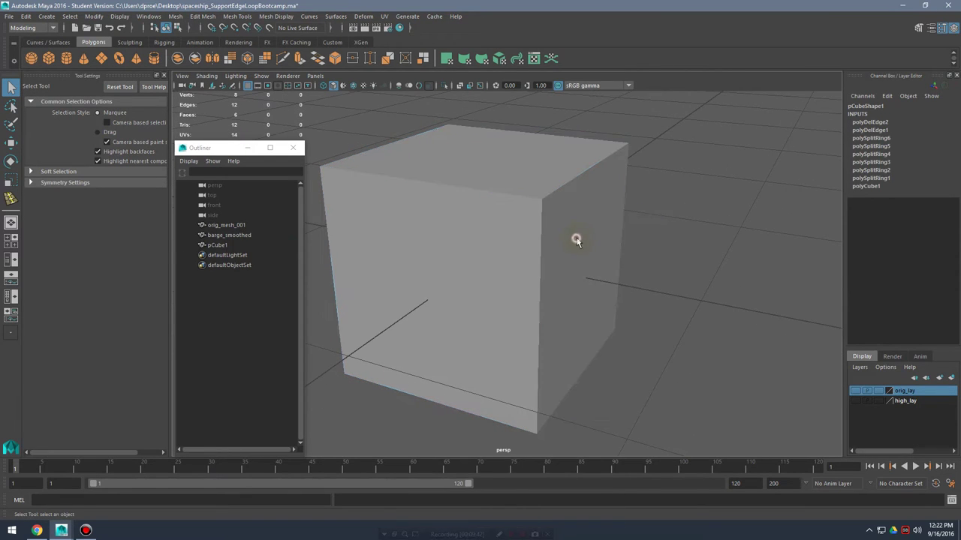
# - Select the plain cube and preview it smoothed with its cage, fully smoothed, and back in low-poly display
pyautogui.click(577, 239)
pyautogui.keyDown('alt'); pyautogui.moveTo(586, 245); pyautogui.dragTo(602, 281, button='middle'); pyautogui.keyUp('alt')
pyautogui.press('2')
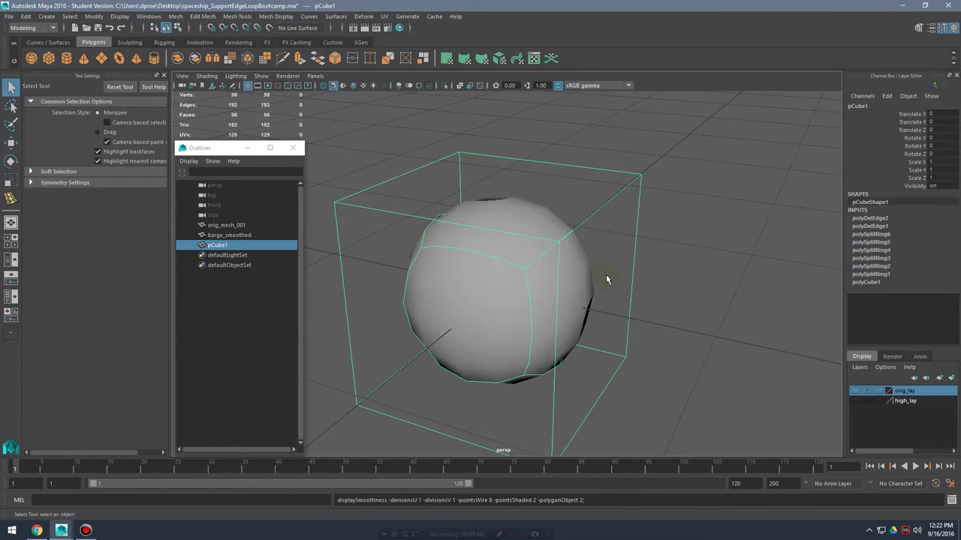
pyautogui.press('3')
pyautogui.press('1')
# - Insert three edge loops beside the edges meeting at the near top corner, undoing and redoing misplaced ones
pyautogui.keyDown('alt'); pyautogui.moveTo(605, 265); pyautogui.dragTo(490, 241); pyautogui.keyUp('alt')
pyautogui.keyDown('alt'); pyautogui.moveTo(489, 242); pyautogui.dragTo(478, 257, button='right'); pyautogui.keyUp('alt')
pyautogui.keyDown('alt'); pyautogui.moveTo(478, 258); pyautogui.dragTo(506, 258, button='right'); pyautogui.keyUp('alt')
pyautogui.moveTo(502, 247); pyautogui.dragTo(481, 239)
pyautogui.hotkey('ctrl', 'z')
pyautogui.keyDown('alt'); pyautogui.moveTo(547, 247); pyautogui.dragTo(528, 245); pyautogui.keyUp('alt')
pyautogui.keyDown('alt'); pyautogui.moveTo(528, 245); pyautogui.dragTo(648, 260, button='right'); pyautogui.keyUp('alt')
pyautogui.hotkey('ctrl', 'z')
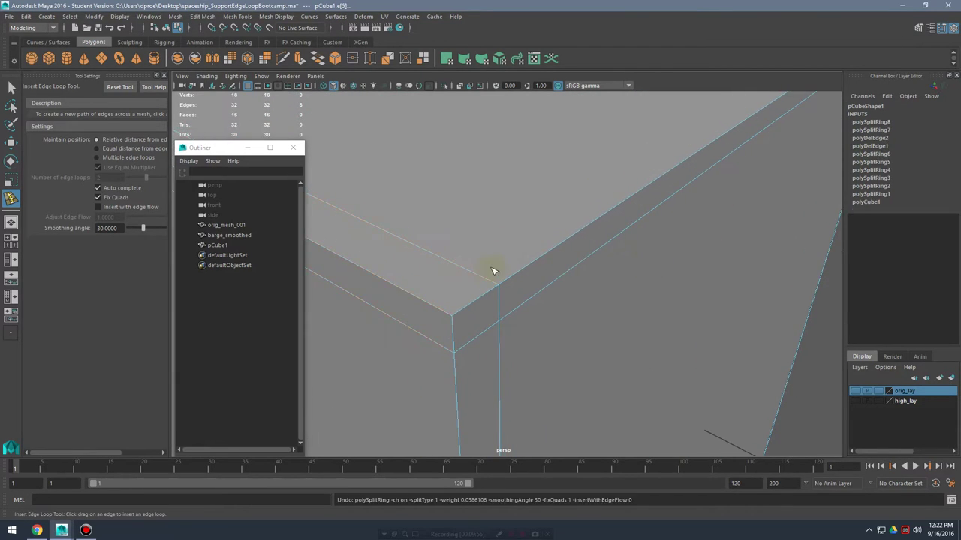
pyautogui.moveTo(478, 274); pyautogui.dragTo(467, 269)
# - Highlight in turn the cube's top edge, the support loop below it and the support loop above it
pyautogui.press('q')
pyautogui.moveTo(541, 265); pyautogui.dragTo(550, 229, button='right')
pyautogui.doubleClick(564, 244)
pyautogui.keyDown('alt'); pyautogui.moveTo(680, 375); pyautogui.dragTo(625, 328); pyautogui.keyUp('alt')
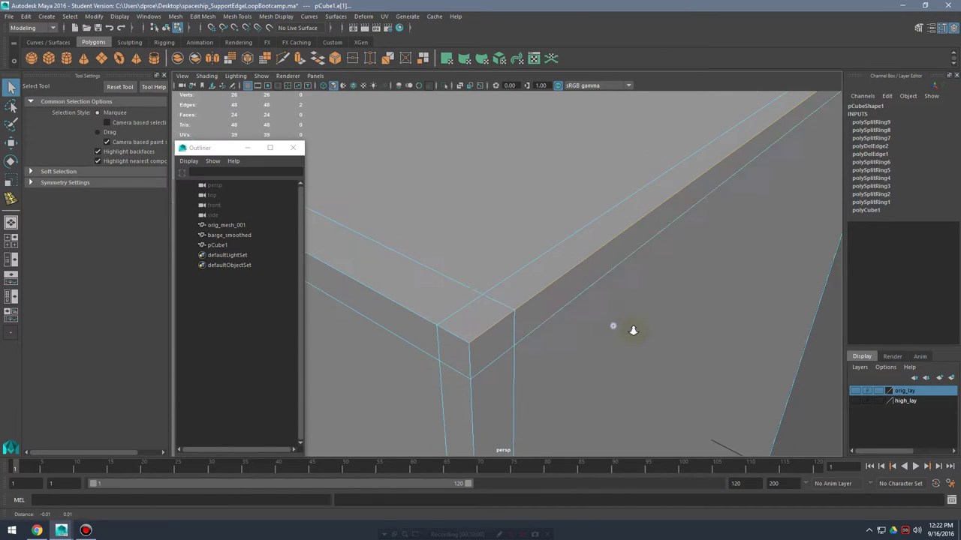
pyautogui.keyDown('alt'); pyautogui.moveTo(624, 328); pyautogui.dragTo(638, 300, button='right'); pyautogui.keyUp('alt')
pyautogui.moveTo(638, 300)
pyautogui.keyDown('alt'); pyautogui.mouseDown()
pyautogui.moveTo(650, 295)
pyautogui.moveTo(623, 294)
pyautogui.mouseUp(); pyautogui.keyUp('alt')
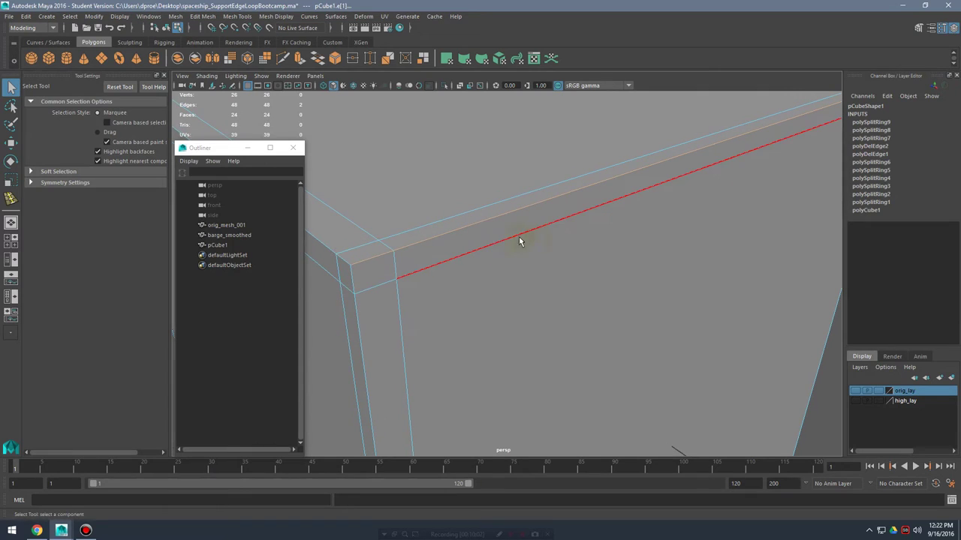
pyautogui.click(536, 307)
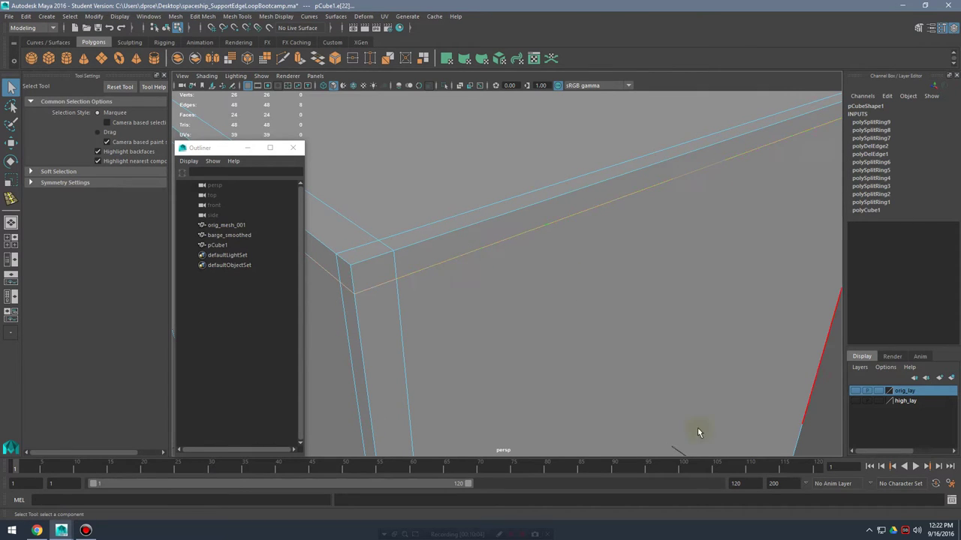
pyautogui.click(471, 216)
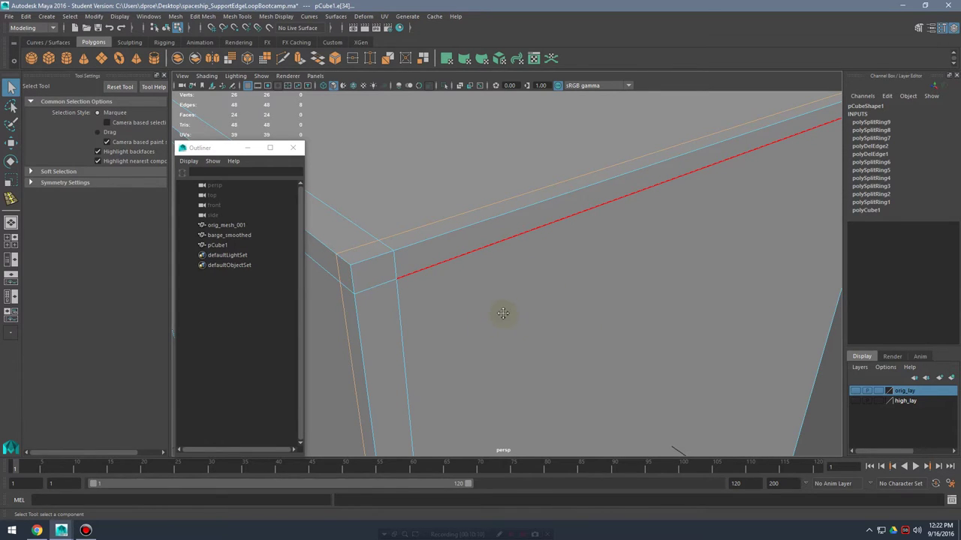
pyautogui.keyDown('alt'); pyautogui.moveTo(503, 313); pyautogui.dragTo(529, 302, button='middle'); pyautogui.keyUp('alt')
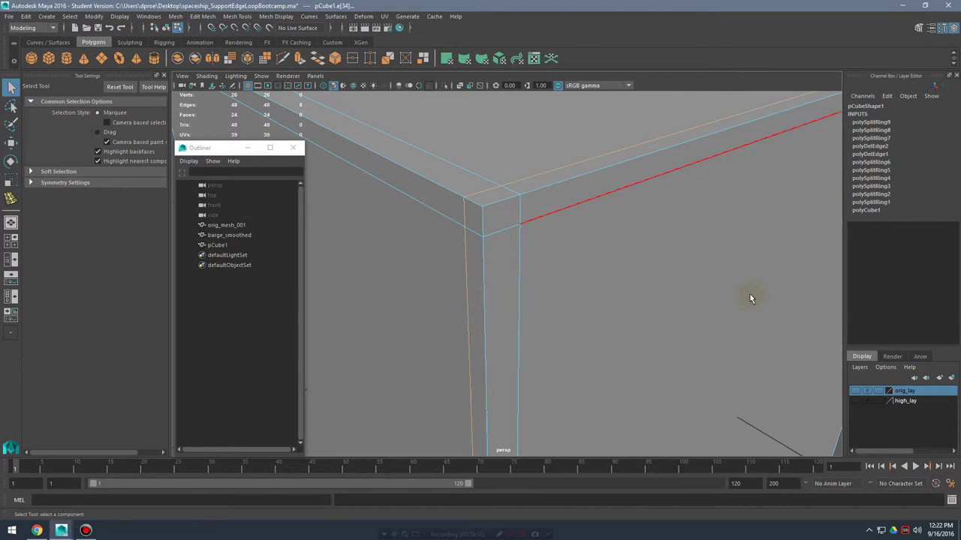
# - Insert one edge loop beside a vertical corner edge and another between the top edge and its lower support loop
pyautogui.keyDown('alt'); pyautogui.moveTo(749, 292); pyautogui.dragTo(639, 286, button='right'); pyautogui.keyUp('alt')
pyautogui.keyDown('alt'); pyautogui.moveTo(638, 286); pyautogui.dragTo(581, 251); pyautogui.keyUp('alt')
pyautogui.keyDown('alt'); pyautogui.moveTo(581, 250); pyautogui.dragTo(602, 260, button='middle'); pyautogui.keyUp('alt')
pyautogui.keyDown('alt'); pyautogui.moveTo(602, 260); pyautogui.dragTo(613, 243); pyautogui.keyUp('alt')
pyautogui.moveTo(613, 243); pyautogui.dragTo(654, 219, button='right')
pyautogui.keyDown('alt'); pyautogui.moveTo(540, 273); pyautogui.dragTo(622, 201); pyautogui.keyUp('alt')
pyautogui.keyDown('shift'); pyautogui.moveTo(621, 200); pyautogui.dragTo(575, 216, button='right'); pyautogui.keyUp('shift')
pyautogui.keyDown('alt'); pyautogui.moveTo(635, 221); pyautogui.dragTo(530, 253); pyautogui.keyUp('alt')
pyautogui.scroll(5, 529, 253)
pyautogui.click(560, 185)
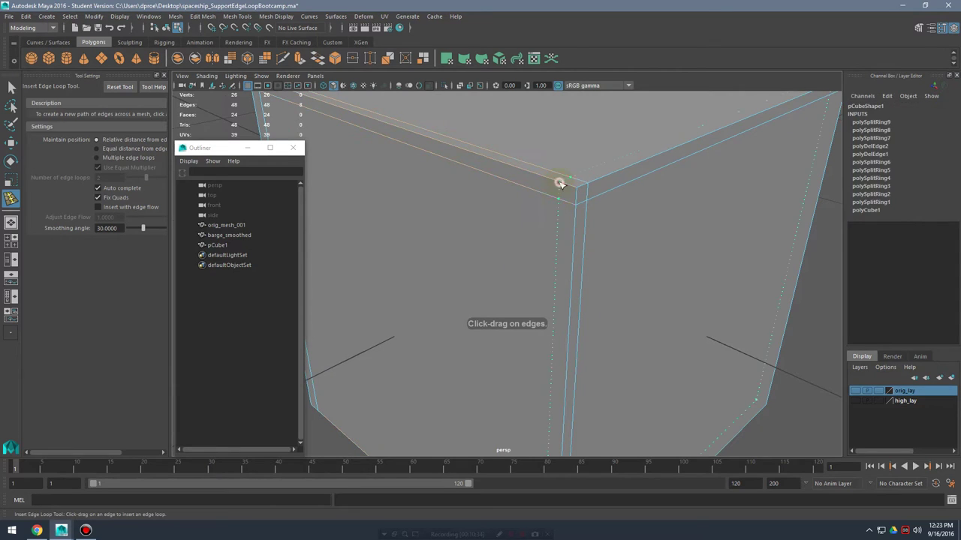
pyautogui.keyDown('alt'); pyautogui.moveTo(657, 243); pyautogui.dragTo(679, 288); pyautogui.keyUp('alt')
pyautogui.moveTo(526, 273); pyautogui.dragTo(538, 235, button='right')
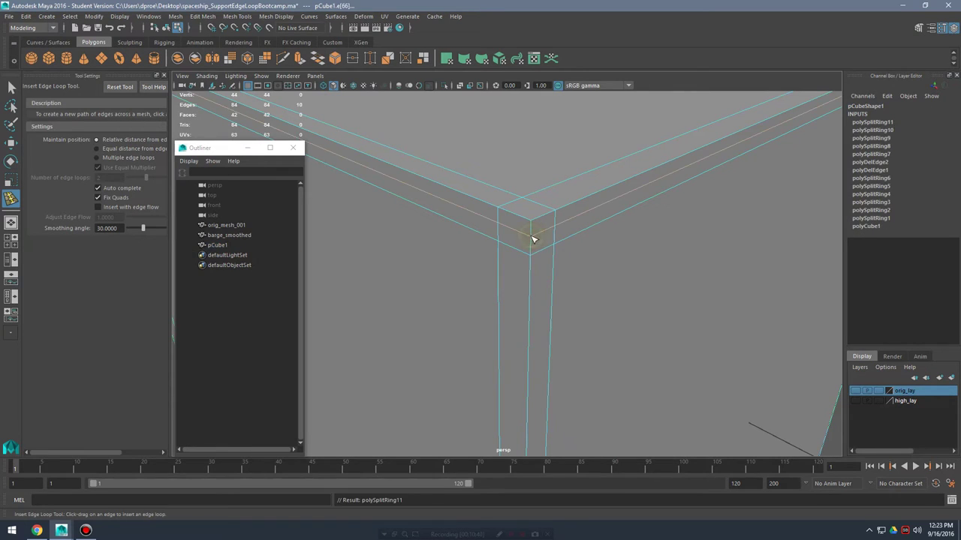
# - Undo the last edge loop, then highlight the support loops beside the cube's vertical corner edge
pyautogui.hotkey('ctrl', 'z')
pyautogui.rightClick(534, 240)
pyautogui.click(532, 237)
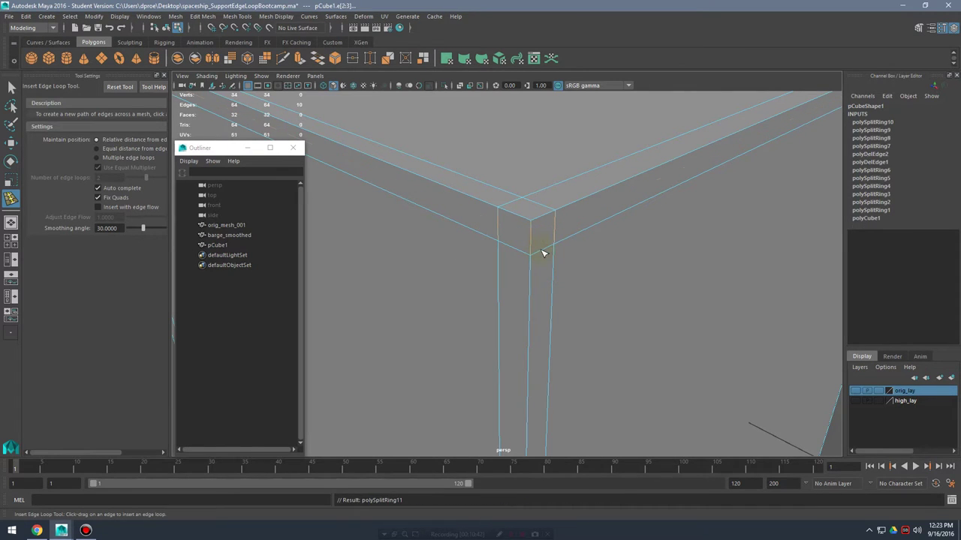
pyautogui.press('q')
pyautogui.moveTo(534, 241); pyautogui.dragTo(531, 207, button='right')
pyautogui.click(530, 234)
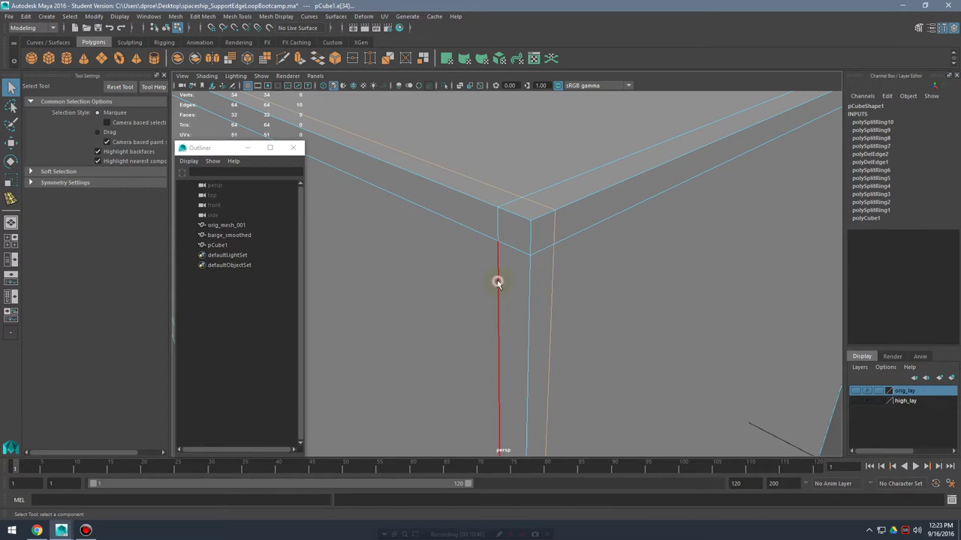
pyautogui.scroll(-5, 637, 268)
pyautogui.keyDown('alt'); pyautogui.moveTo(636, 268); pyautogui.dragTo(589, 236); pyautogui.keyUp('alt')
pyautogui.moveTo(599, 230); pyautogui.dragTo(652, 203, button='right')
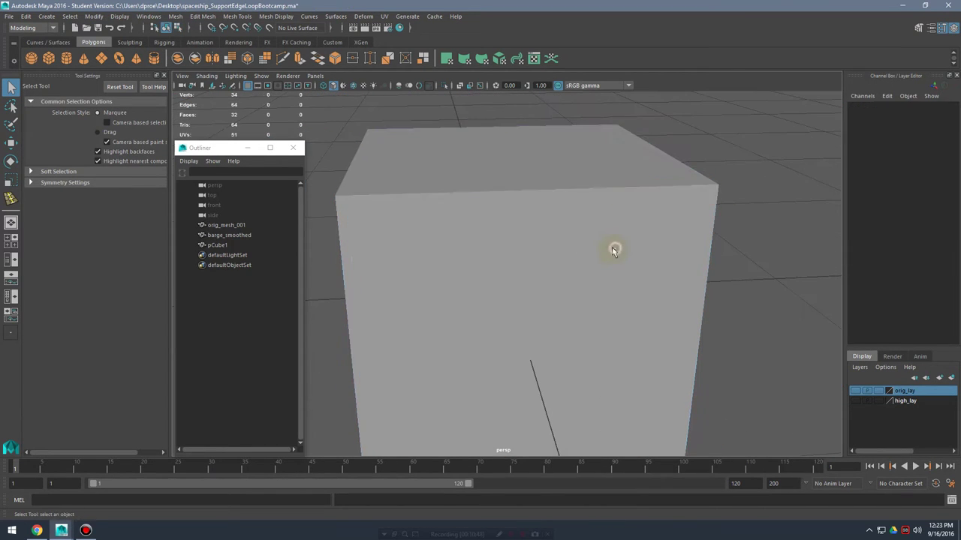
# - Select the cube, preview it smoothed, and compare its supported corner with the unsupported sides
pyautogui.click(612, 248)
pyautogui.keyDown('alt'); pyautogui.moveTo(551, 259); pyautogui.dragTo(600, 245); pyautogui.keyUp('alt')
pyautogui.press('3')
pyautogui.moveTo(601, 245); pyautogui.dragTo(626, 236, button='right')
pyautogui.click(706, 323)
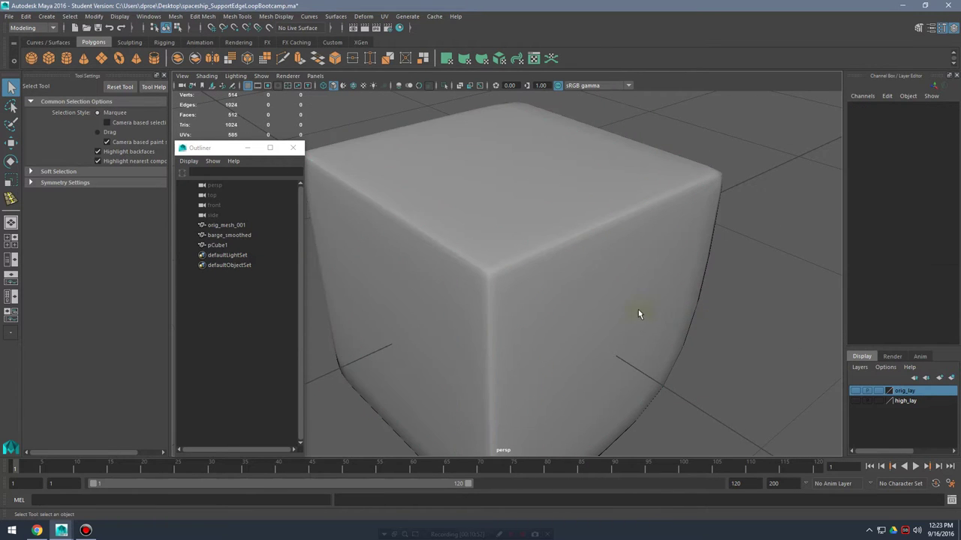
pyautogui.keyDown('alt'); pyautogui.moveTo(638, 314); pyautogui.dragTo(614, 315); pyautogui.keyUp('alt')
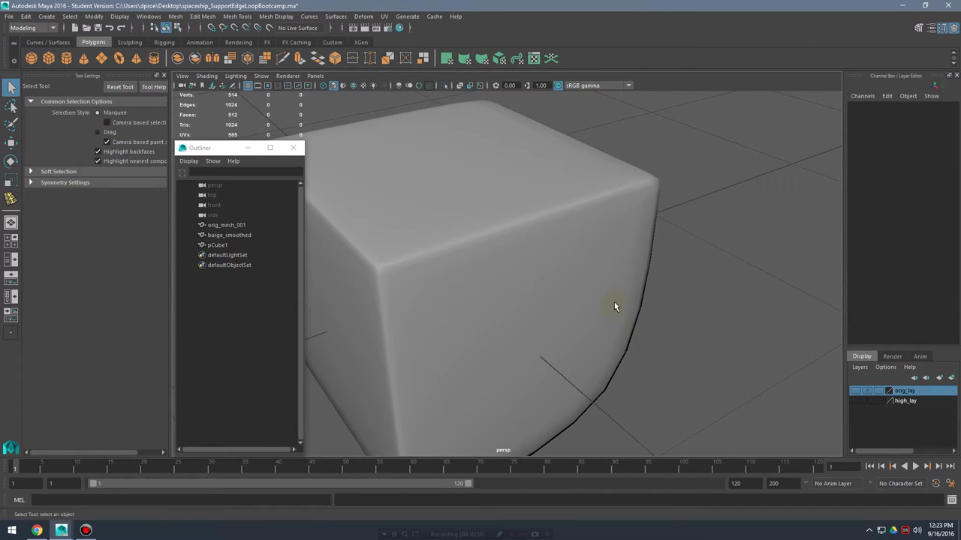
# - Insert the missing support edge loops beside the low-poly cube's remaining unsupported edges and preview the result smoothed
pyautogui.click(616, 300)
pyautogui.press('1')
pyautogui.keyDown('alt'); pyautogui.moveTo(621, 278); pyautogui.dragTo(588, 277); pyautogui.keyUp('alt')
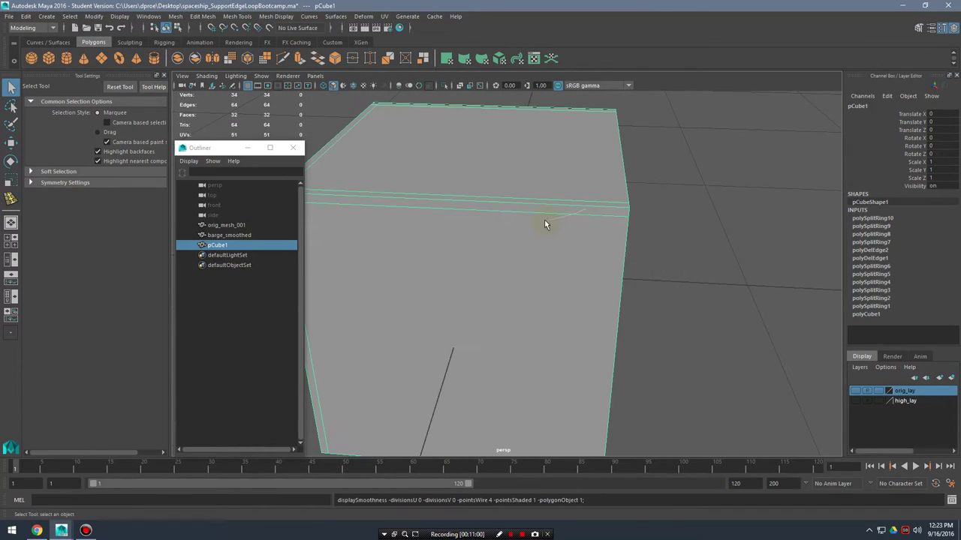
pyautogui.keyDown('shift'); pyautogui.moveTo(546, 224); pyautogui.dragTo(542, 225, button='right'); pyautogui.keyUp('shift')
pyautogui.moveTo(610, 208); pyautogui.dragTo(608, 247)
pyautogui.press('3')
pyautogui.keyDown('alt'); pyautogui.moveTo(609, 246); pyautogui.dragTo(590, 233, button='right'); pyautogui.keyUp('alt')
pyautogui.keyDown('alt'); pyautogui.moveTo(590, 233); pyautogui.dragTo(629, 256); pyautogui.keyUp('alt')
pyautogui.press('q')
pyautogui.moveTo(608, 208); pyautogui.dragTo(655, 180, button='right')
pyautogui.click(691, 213)
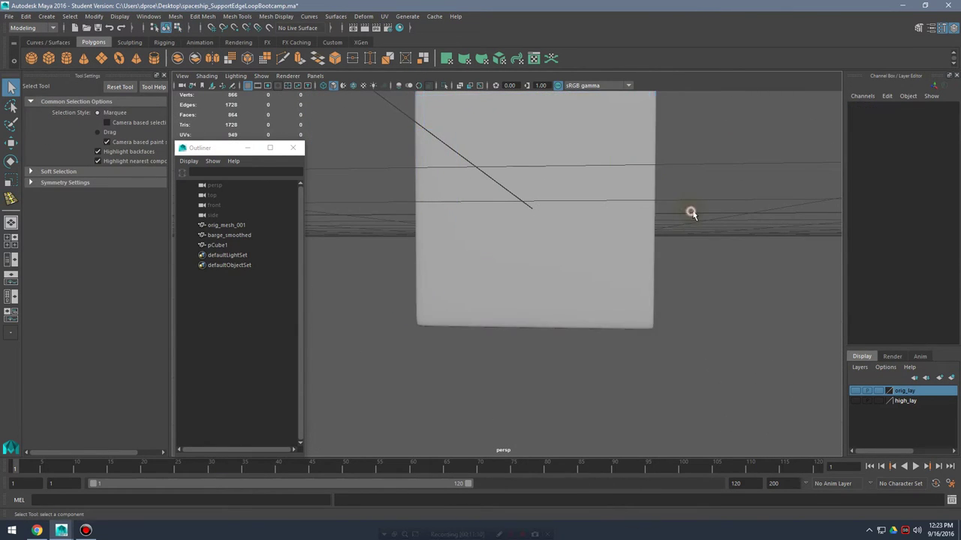
# - Examine the smoothed cube's overall shape and edge highlights from different angles and distances
pyautogui.keyDown('alt'); pyautogui.moveTo(691, 213); pyautogui.dragTo(536, 277); pyautogui.keyUp('alt')
pyautogui.keyDown('alt'); pyautogui.moveTo(536, 277); pyautogui.dragTo(405, 289, button='right'); pyautogui.keyUp('alt')
pyautogui.keyDown('alt'); pyautogui.moveTo(406, 289); pyautogui.dragTo(645, 294); pyautogui.keyUp('alt')
pyautogui.keyDown('alt'); pyautogui.moveTo(645, 294); pyautogui.dragTo(445, 283, button='right'); pyautogui.keyUp('alt')
pyautogui.keyDown('alt'); pyautogui.moveTo(446, 283); pyautogui.dragTo(612, 266); pyautogui.keyUp('alt')
pyautogui.keyDown('alt'); pyautogui.moveTo(613, 266); pyautogui.dragTo(499, 291, button='right'); pyautogui.keyUp('alt')
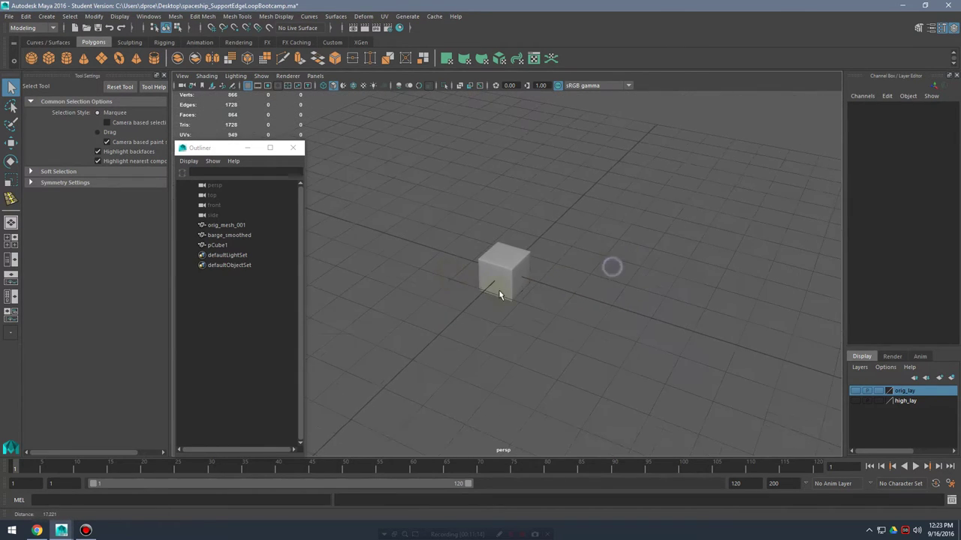
pyautogui.moveTo(499, 295)
pyautogui.keyDown('alt'); pyautogui.mouseDown()
pyautogui.moveTo(607, 275)
pyautogui.moveTo(508, 305)
pyautogui.moveTo(602, 298)
pyautogui.moveTo(629, 265)
pyautogui.moveTo(578, 268)
pyautogui.moveTo(653, 296)
pyautogui.moveTo(587, 322)
pyautogui.moveTo(515, 293)
pyautogui.mouseUp(); pyautogui.keyUp('alt')
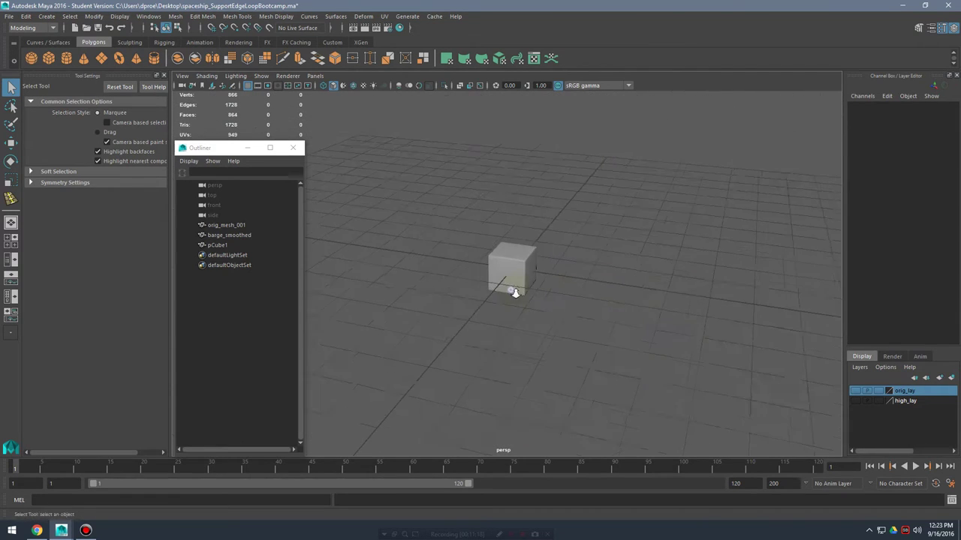
pyautogui.keyDown('alt'); pyautogui.moveTo(515, 292); pyautogui.dragTo(654, 299, button='right'); pyautogui.keyUp('alt')
pyautogui.keyDown('alt'); pyautogui.moveTo(654, 298); pyautogui.dragTo(623, 299); pyautogui.keyUp('alt')
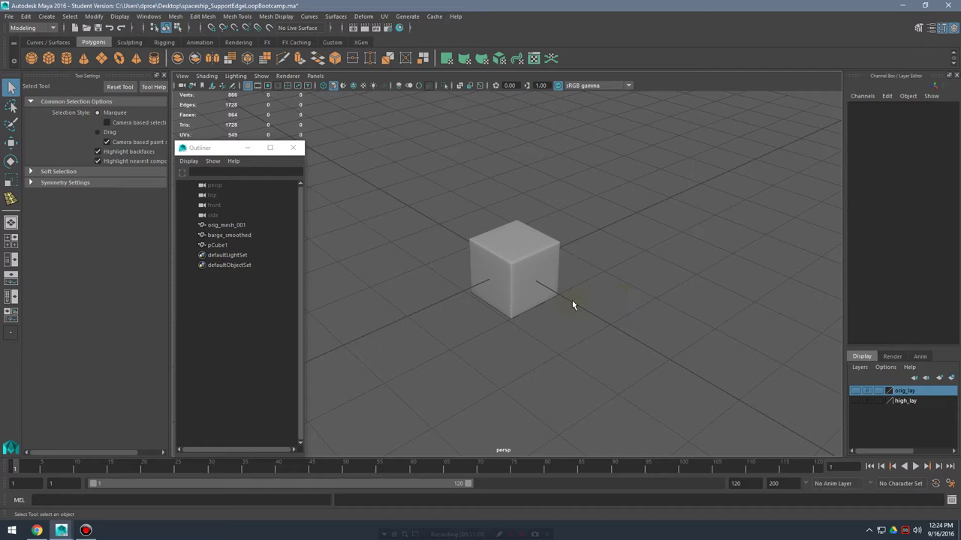
pyautogui.keyDown('alt'); pyautogui.moveTo(668, 294); pyautogui.dragTo(644, 307, button='right'); pyautogui.keyUp('alt')
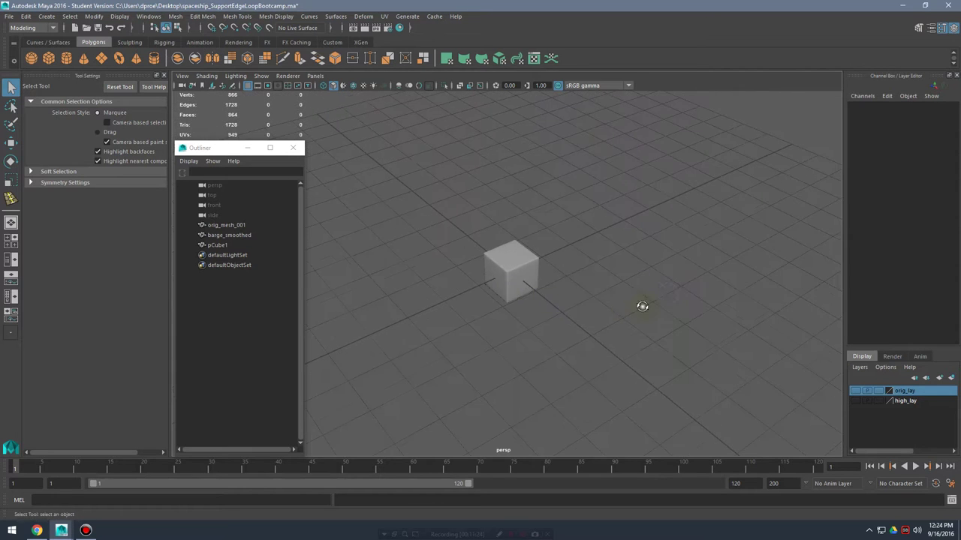
pyautogui.keyDown('alt'); pyautogui.moveTo(644, 307); pyautogui.dragTo(586, 290); pyautogui.keyUp('alt')
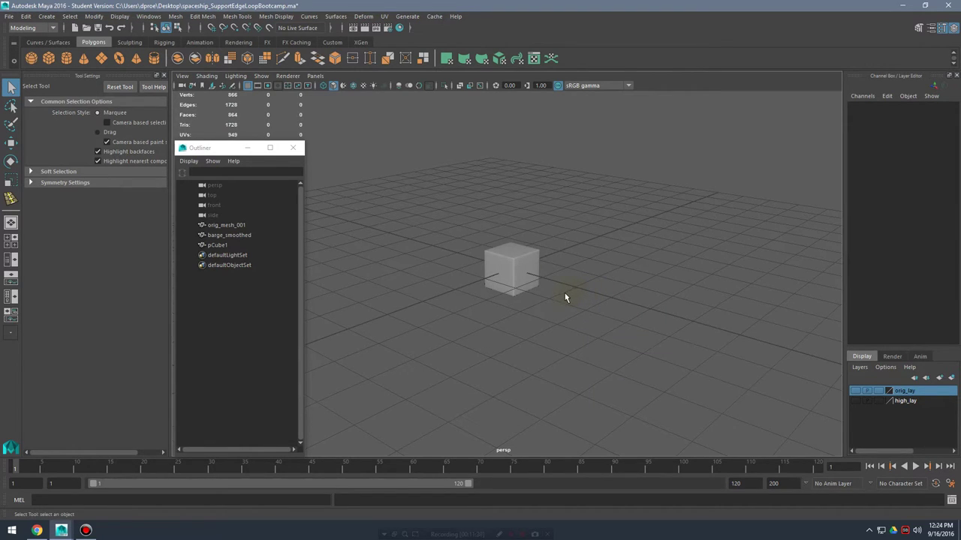
pyautogui.keyDown('alt'); pyautogui.moveTo(578, 280); pyautogui.dragTo(515, 292); pyautogui.keyUp('alt')
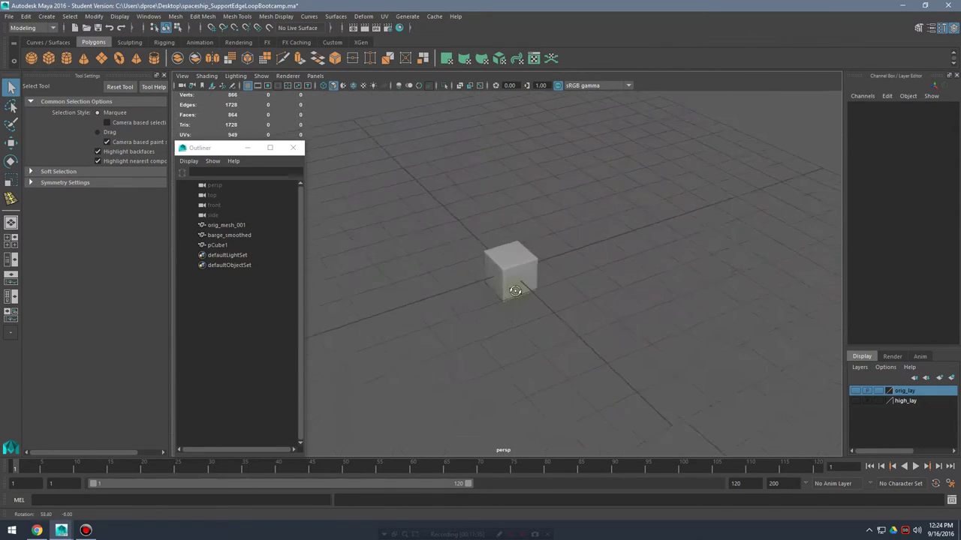
pyautogui.click(525, 276)
pyautogui.click(619, 297)
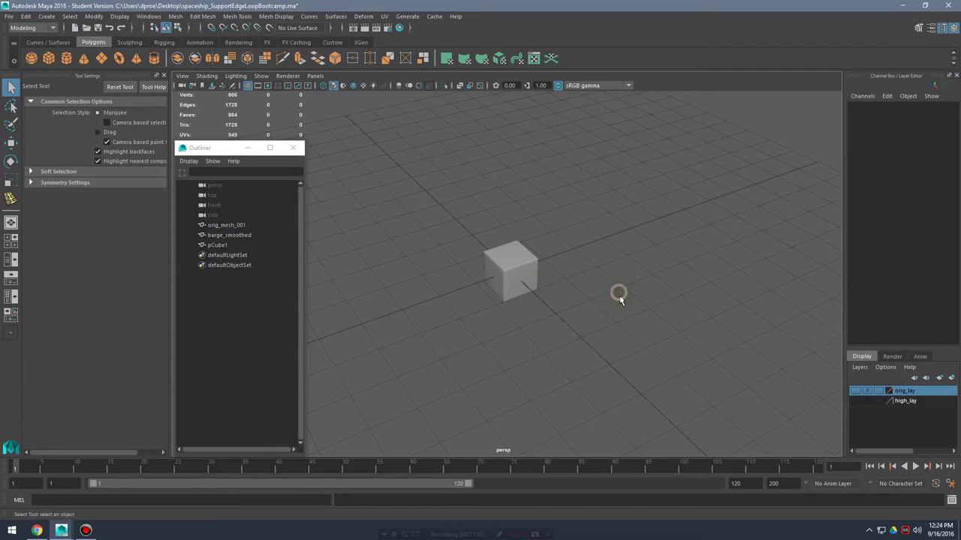
# - Examine the tightness of the smoothed cube's corner and edges up close and compare it with the distant view
pyautogui.keyDown('alt'); pyautogui.moveTo(647, 321); pyautogui.dragTo(669, 319, button='right'); pyautogui.keyUp('alt')
pyautogui.keyDown('alt'); pyautogui.moveTo(608, 324); pyautogui.dragTo(653, 322); pyautogui.keyUp('alt')
pyautogui.keyDown('alt'); pyautogui.moveTo(654, 322); pyautogui.dragTo(536, 315, button='right'); pyautogui.keyUp('alt')
pyautogui.keyDown('alt'); pyautogui.moveTo(534, 315); pyautogui.dragTo(816, 335, button='right'); pyautogui.keyUp('alt')
pyautogui.keyDown('alt'); pyautogui.moveTo(663, 309); pyautogui.dragTo(718, 285); pyautogui.keyUp('alt')
pyautogui.keyDown('alt'); pyautogui.moveTo(718, 286); pyautogui.dragTo(583, 364, button='middle'); pyautogui.keyUp('alt')
pyautogui.keyDown('alt'); pyautogui.moveTo(583, 365); pyautogui.dragTo(726, 377, button='right'); pyautogui.keyUp('alt')
pyautogui.keyDown('alt'); pyautogui.moveTo(703, 349); pyautogui.dragTo(556, 236); pyautogui.keyUp('alt')
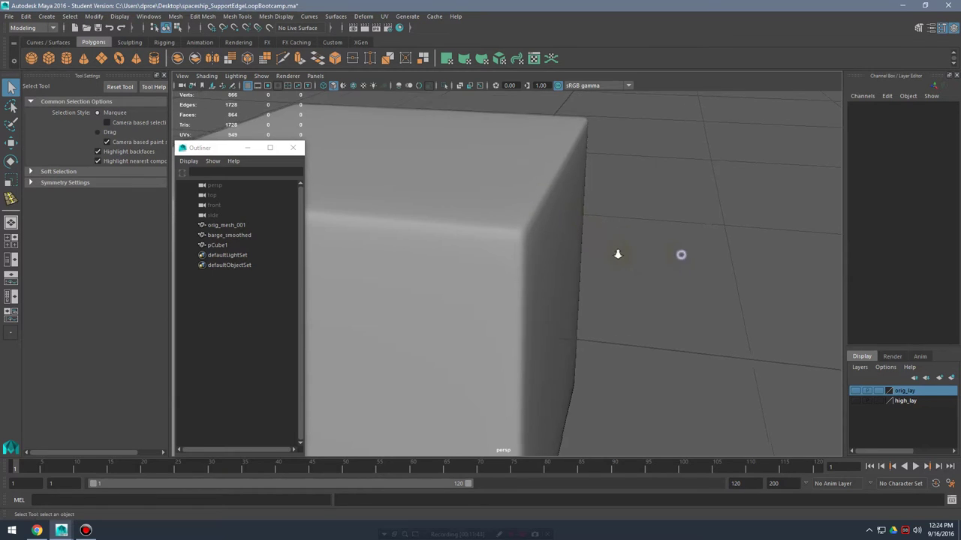
pyautogui.keyDown('alt'); pyautogui.moveTo(617, 255); pyautogui.dragTo(555, 248, button='right'); pyautogui.keyUp('alt')
pyautogui.click(524, 244)
pyautogui.click(700, 265)
pyautogui.keyDown('alt'); pyautogui.moveTo(725, 267); pyautogui.dragTo(539, 250, button='right'); pyautogui.keyUp('alt')
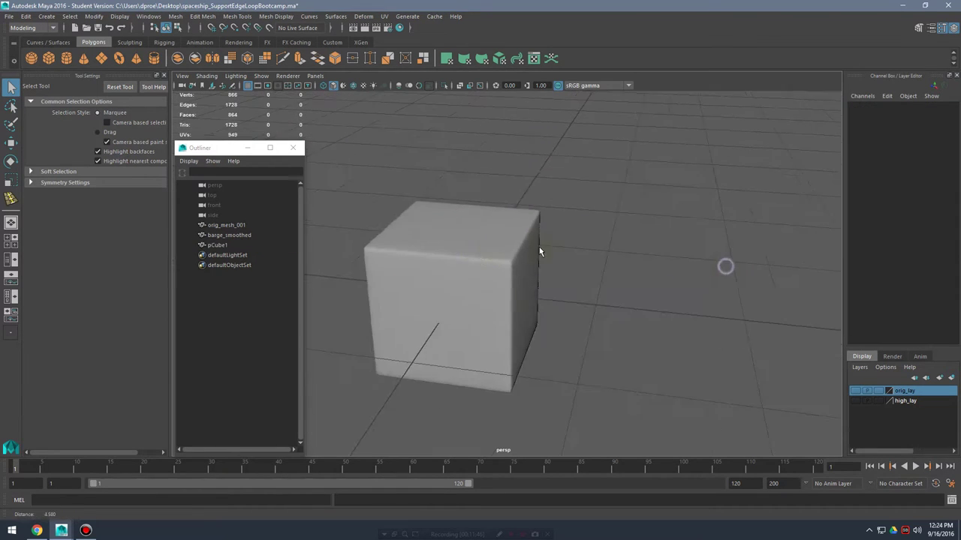
pyautogui.keyDown('alt'); pyautogui.moveTo(598, 254); pyautogui.dragTo(514, 252); pyautogui.keyUp('alt')
pyautogui.moveTo(514, 253); pyautogui.dragTo(578, 231, button='right')
pyautogui.keyDown('alt'); pyautogui.moveTo(633, 297); pyautogui.dragTo(639, 303, button='right'); pyautogui.keyUp('alt')
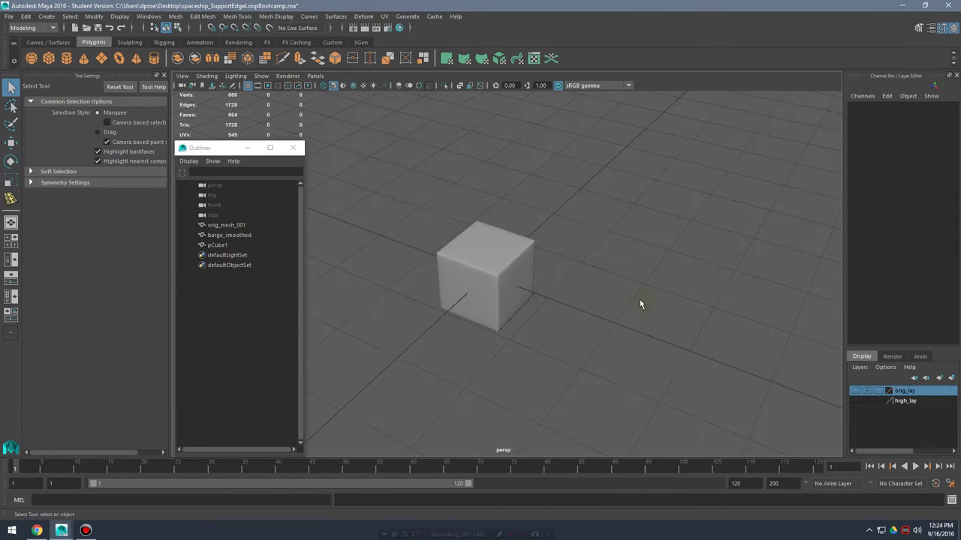
pyautogui.keyDown('alt'); pyautogui.moveTo(639, 302); pyautogui.dragTo(555, 260); pyautogui.keyUp('alt')
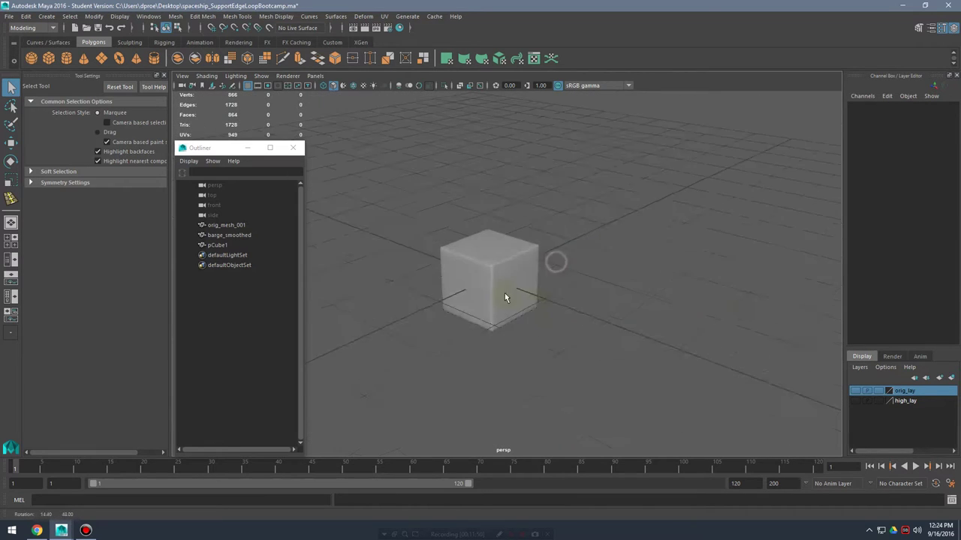
pyautogui.keyDown('alt'); pyautogui.moveTo(505, 292); pyautogui.dragTo(522, 275, button='right'); pyautogui.keyUp('alt')
pyautogui.keyDown('alt'); pyautogui.moveTo(722, 277); pyautogui.dragTo(622, 243, button='right'); pyautogui.keyUp('alt')
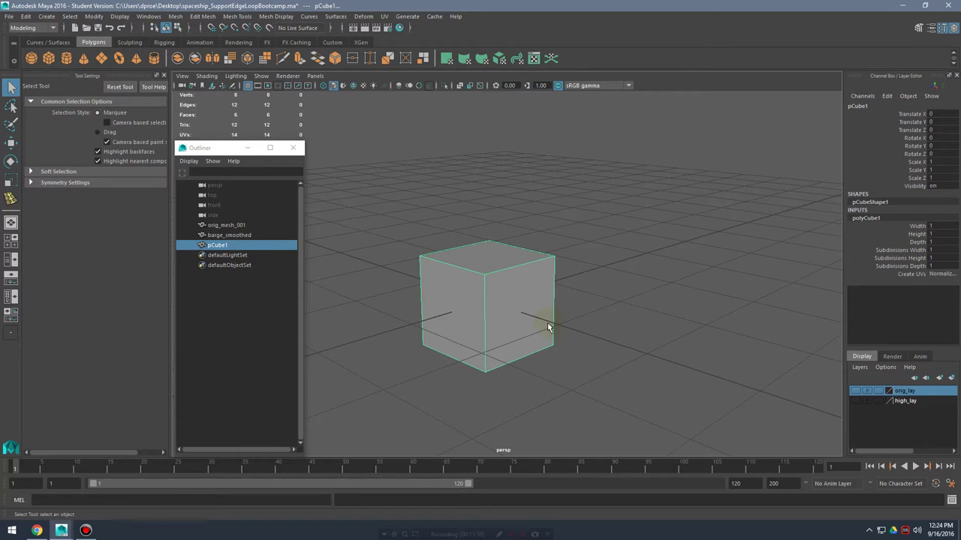
# - Inspect the plain cube's edges, preview it smoothed, and return it to low-poly display
pyautogui.moveTo(508, 324)
pyautogui.keyDown('alt'); pyautogui.mouseDown()
pyautogui.moveTo(540, 328)
pyautogui.moveTo(518, 328)
pyautogui.mouseUp(); pyautogui.keyUp('alt')
pyautogui.keyDown('alt'); pyautogui.moveTo(506, 328); pyautogui.dragTo(678, 343, button='right'); pyautogui.keyUp('alt')
pyautogui.keyDown('alt'); pyautogui.moveTo(560, 323); pyautogui.dragTo(543, 323); pyautogui.keyUp('alt')
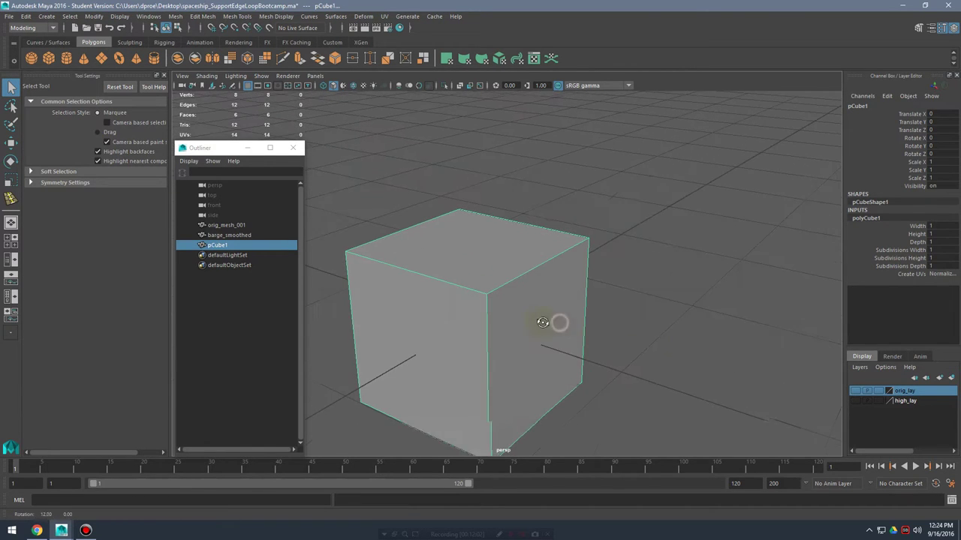
pyautogui.keyDown('alt'); pyautogui.moveTo(551, 325); pyautogui.dragTo(581, 305, button='middle'); pyautogui.keyUp('alt')
pyautogui.keyDown('alt'); pyautogui.moveTo(560, 301); pyautogui.dragTo(646, 304, button='right'); pyautogui.keyUp('alt')
pyautogui.moveTo(586, 268)
pyautogui.keyDown('alt'); pyautogui.mouseDown()
pyautogui.moveTo(603, 266)
pyautogui.moveTo(575, 281)
pyautogui.mouseUp(); pyautogui.keyUp('alt')
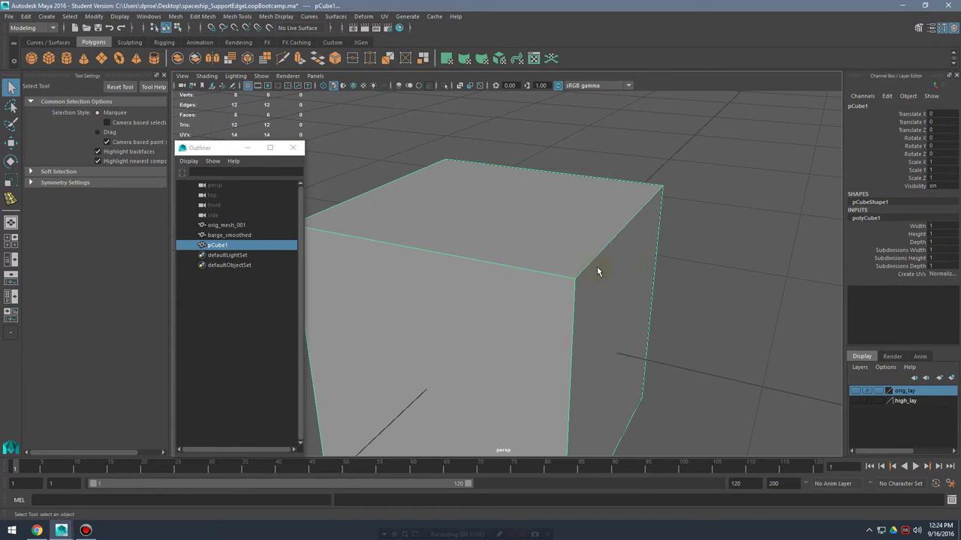
pyautogui.scroll(-3, 603, 267)
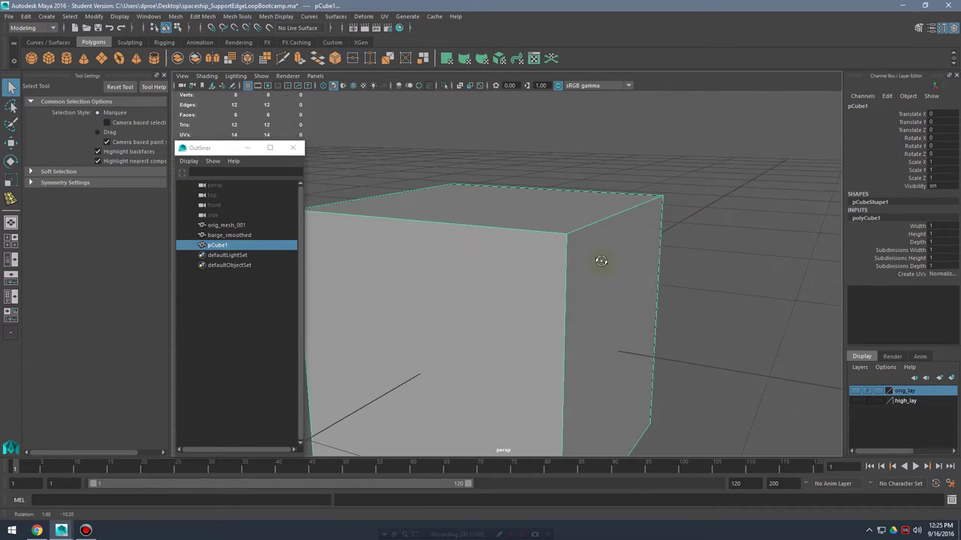
pyautogui.press('3')
pyautogui.press('w')
pyautogui.press('q')
pyautogui.press('1')
pyautogui.keyDown('alt'); pyautogui.moveTo(596, 264); pyautogui.dragTo(602, 266); pyautogui.keyUp('alt')
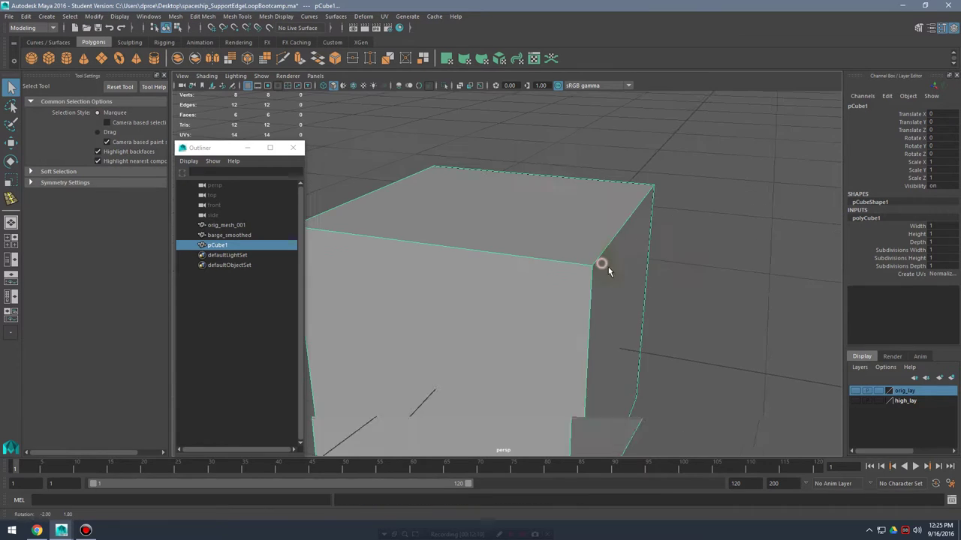
# - Select the loop of four edges around the plain cube's top face
pyautogui.moveTo(613, 251); pyautogui.dragTo(672, 230, button='right')
pyautogui.click(623, 259)
pyautogui.keyDown('alt'); pyautogui.moveTo(630, 267); pyautogui.dragTo(701, 265, button='middle'); pyautogui.keyUp('alt')
pyautogui.keyDown('alt'); pyautogui.moveTo(701, 265); pyautogui.dragTo(630, 262, button='right'); pyautogui.keyUp('alt')
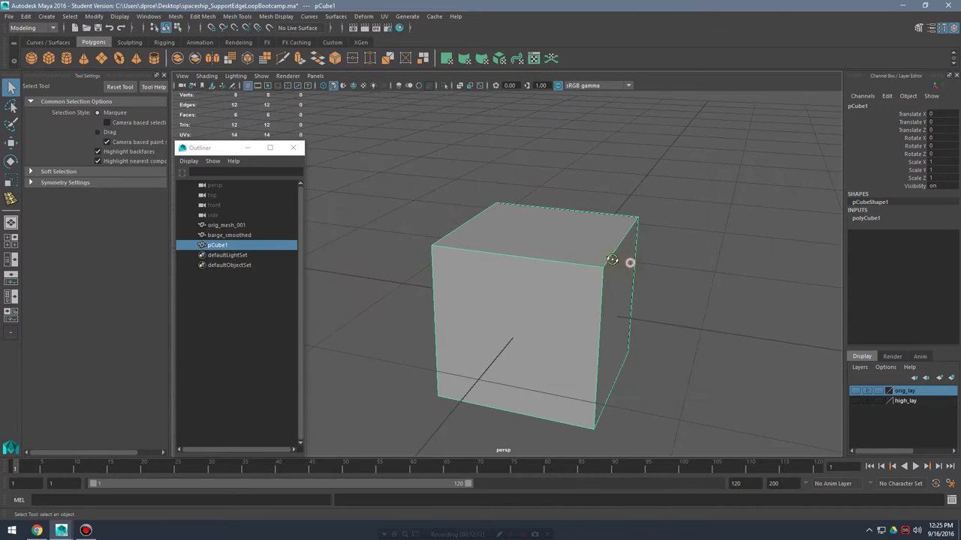
pyautogui.keyDown('alt'); pyautogui.moveTo(616, 263); pyautogui.dragTo(597, 260); pyautogui.keyUp('alt')
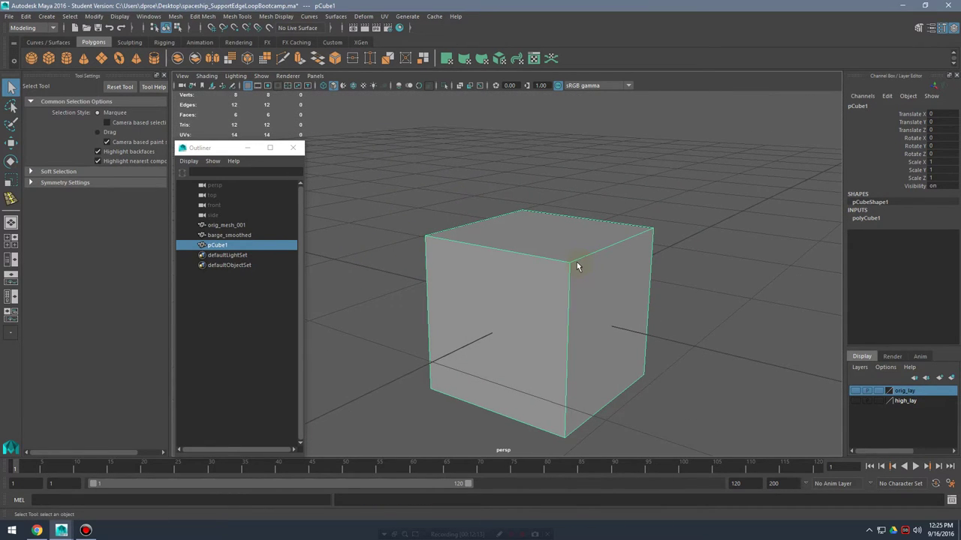
pyautogui.moveTo(540, 276); pyautogui.dragTo(542, 226, button='right')
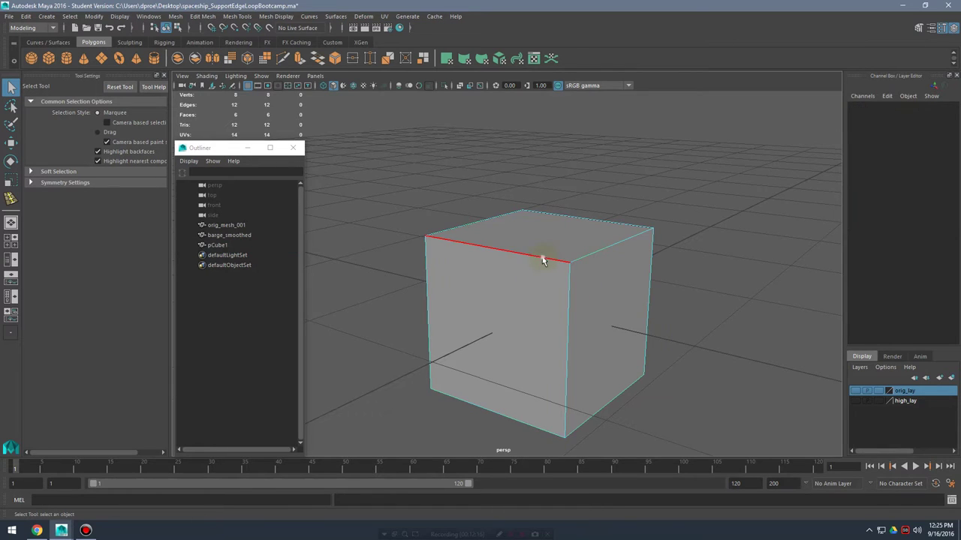
pyautogui.click(543, 256)
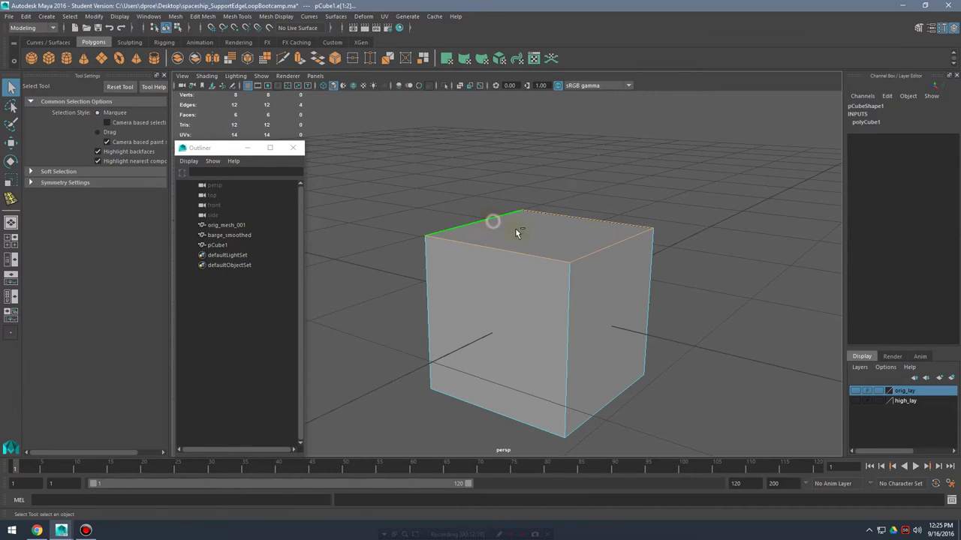
pyautogui.keyDown('alt'); pyautogui.moveTo(593, 254); pyautogui.dragTo(579, 279, button='middle'); pyautogui.keyUp('alt')
pyautogui.keyDown('alt'); pyautogui.moveTo(626, 296); pyautogui.dragTo(668, 294, button='right'); pyautogui.keyUp('alt')
pyautogui.keyDown('alt'); pyautogui.moveTo(623, 278); pyautogui.dragTo(667, 273); pyautogui.keyUp('alt')
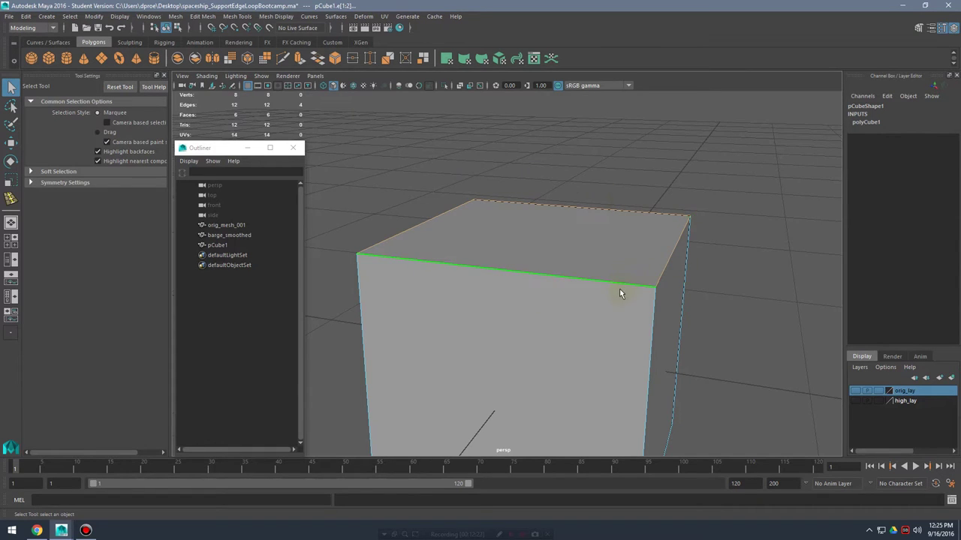
pyautogui.keyDown('alt'); pyautogui.moveTo(618, 291); pyautogui.dragTo(689, 307, button='right'); pyautogui.keyUp('alt')
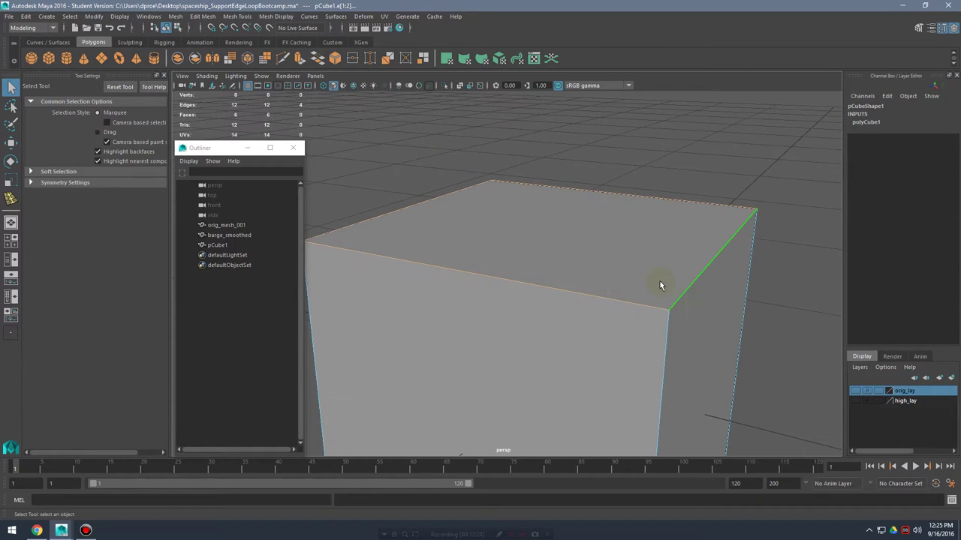
# - Open the Bevel options for the selected top edges and place the dialog clear of the cube
pyautogui.click(203, 16)
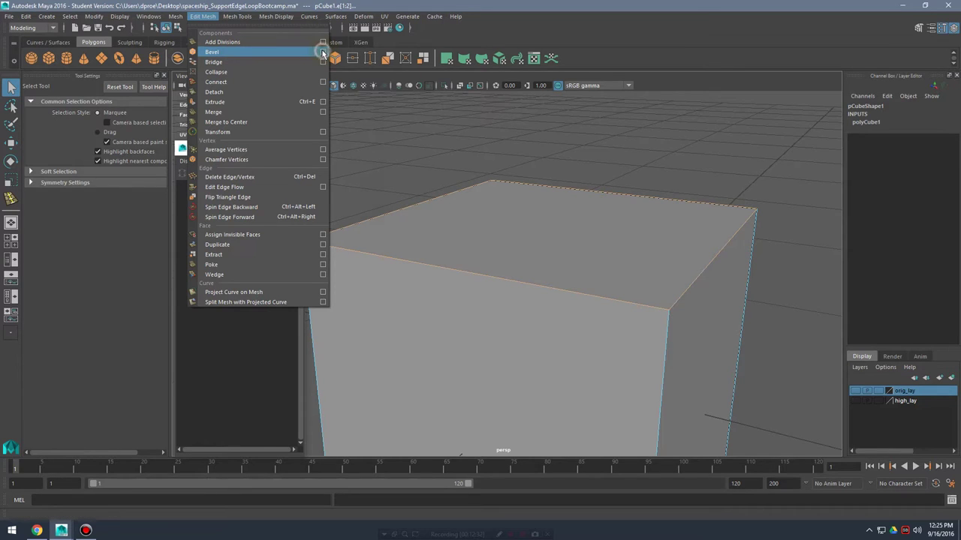
pyautogui.click(322, 52)
pyautogui.moveTo(255, 27); pyautogui.dragTo(188, 273)
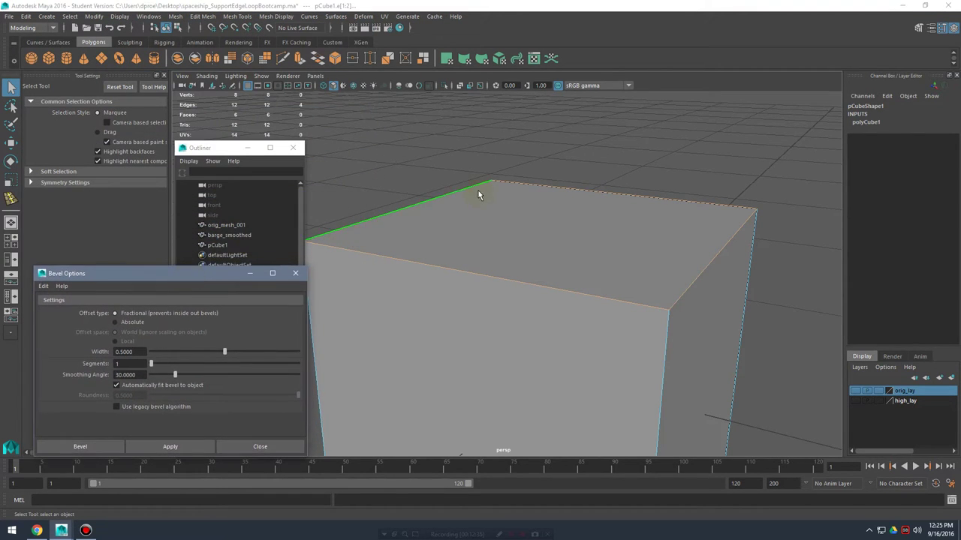
pyautogui.keyDown('alt'); pyautogui.moveTo(502, 230); pyautogui.dragTo(524, 213); pyautogui.keyUp('alt')
pyautogui.click(43, 286)
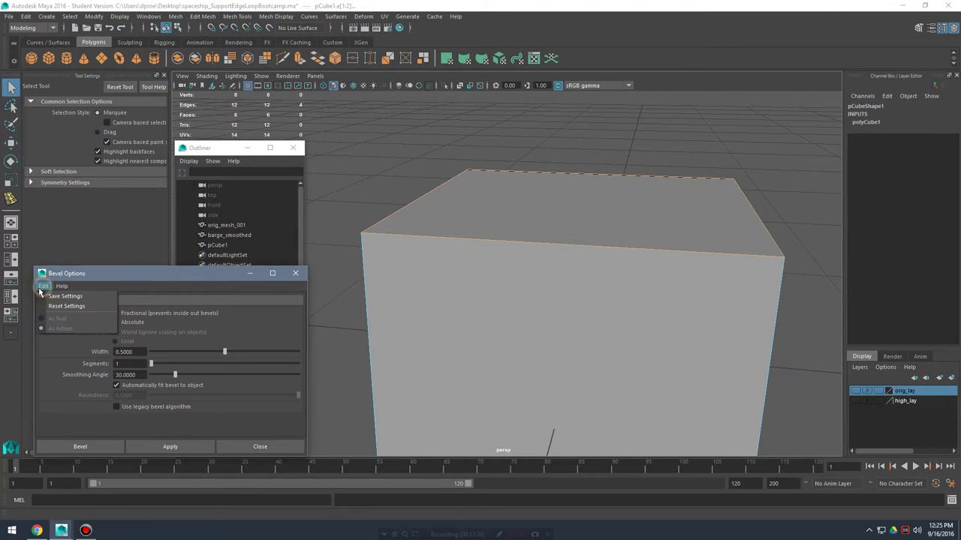
pyautogui.moveTo(510, 274)
pyautogui.keyDown('alt'); pyautogui.mouseDown()
pyautogui.moveTo(555, 272)
pyautogui.moveTo(518, 261)
pyautogui.mouseUp(); pyautogui.keyUp('alt')
# - Bevel the cube's top edges with a fractional width of 0.5 and 1 segment, then undo the bevel
pyautogui.click(168, 447)
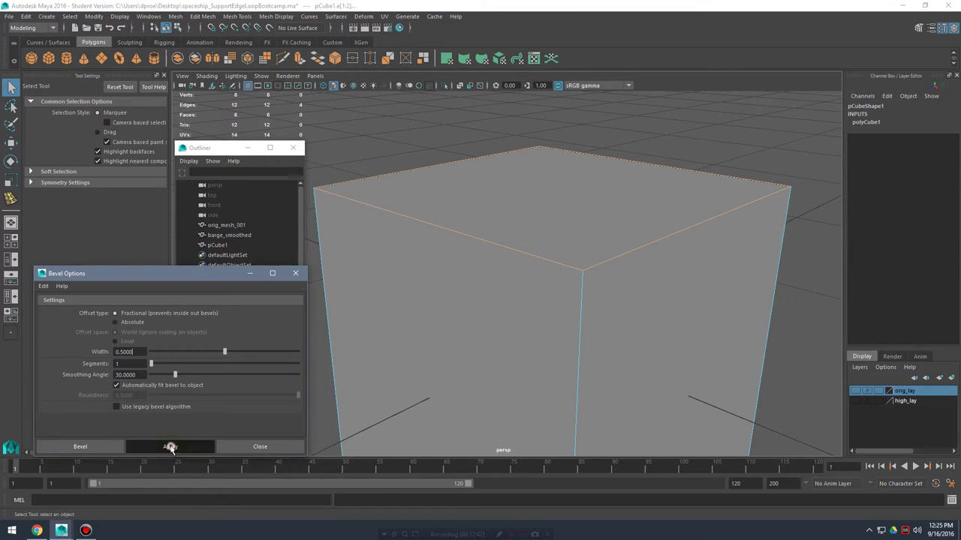
pyautogui.scroll(-3, 587, 287)
pyautogui.keyDown('alt'); pyautogui.moveTo(587, 287); pyautogui.dragTo(586, 263); pyautogui.keyUp('alt')
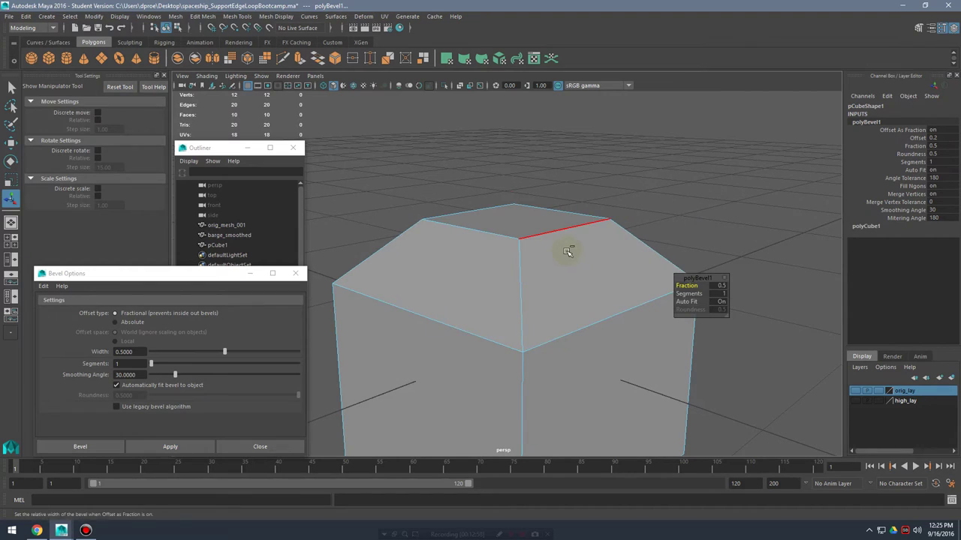
pyautogui.hotkey('ctrl', 'z')
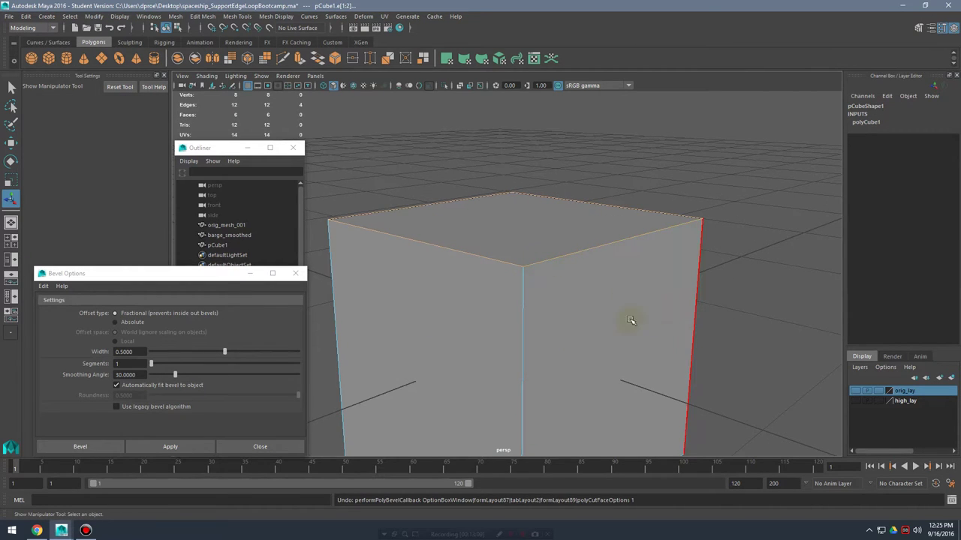
# - Bevel the cube's top edges with a fractional width of 0.5 and 1 segment, and select the sloped faces around the bevel
pyautogui.click(94, 448)
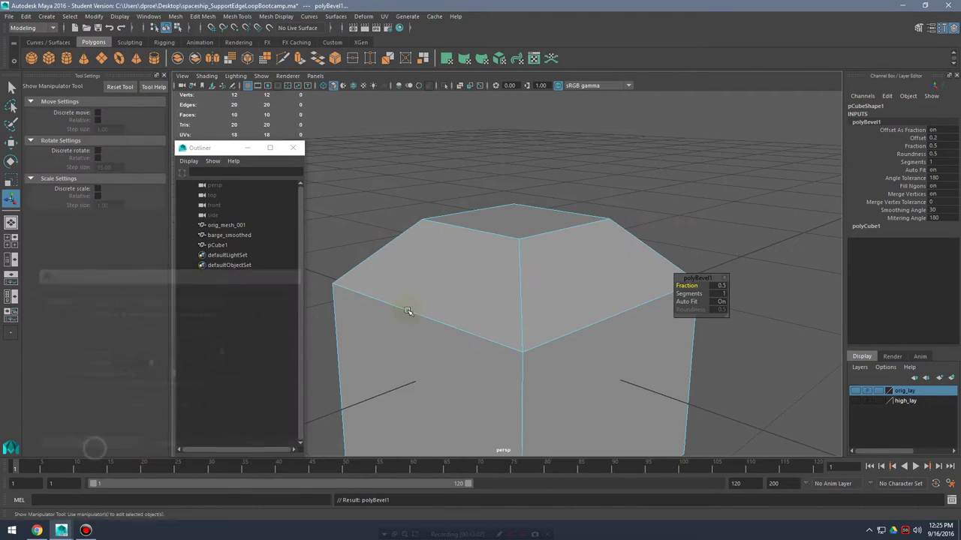
pyautogui.click(562, 277)
pyautogui.keyDown('alt'); pyautogui.moveTo(446, 288); pyautogui.dragTo(517, 294); pyautogui.keyUp('alt')
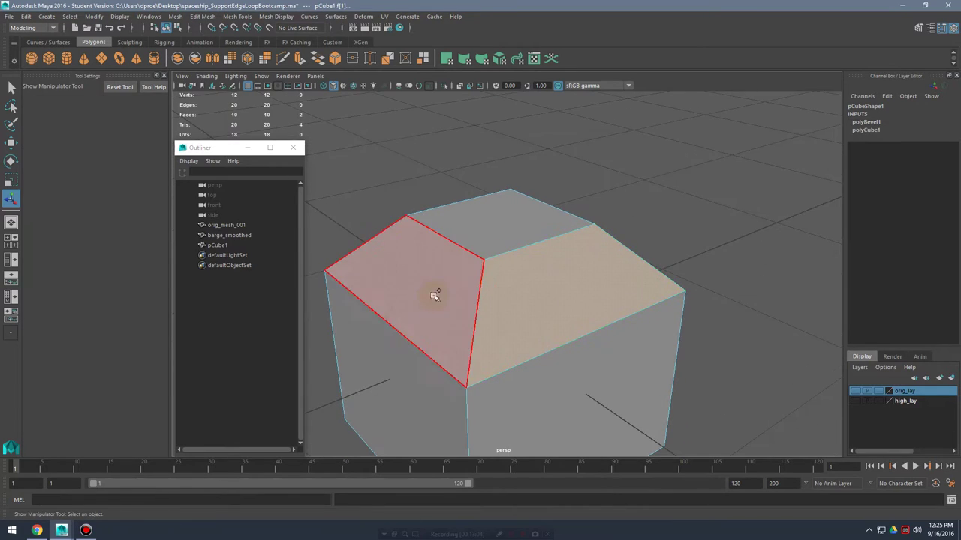
pyautogui.keyDown('shift'); pyautogui.click(414, 295); pyautogui.keyUp('shift')
pyautogui.keyDown('alt'); pyautogui.moveTo(414, 296); pyautogui.dragTo(529, 301); pyautogui.keyUp('alt')
pyautogui.keyDown('shift'); pyautogui.click(416, 308); pyautogui.keyUp('shift')
pyautogui.keyDown('alt'); pyautogui.moveTo(416, 308); pyautogui.dragTo(711, 295); pyautogui.keyUp('alt')
pyautogui.keyDown('alt'); pyautogui.moveTo(573, 283); pyautogui.dragTo(666, 286); pyautogui.keyUp('alt')
# - Return the bevelled cube to object mode and view it deselected, then undo the 0.5-width bevel
pyautogui.click(667, 286)
pyautogui.moveTo(548, 266); pyautogui.dragTo(593, 238, button='right')
pyautogui.click(673, 226)
pyautogui.keyDown('alt'); pyautogui.moveTo(713, 266); pyautogui.dragTo(558, 270); pyautogui.keyUp('alt')
pyautogui.hotkey('ctrl', 'x')
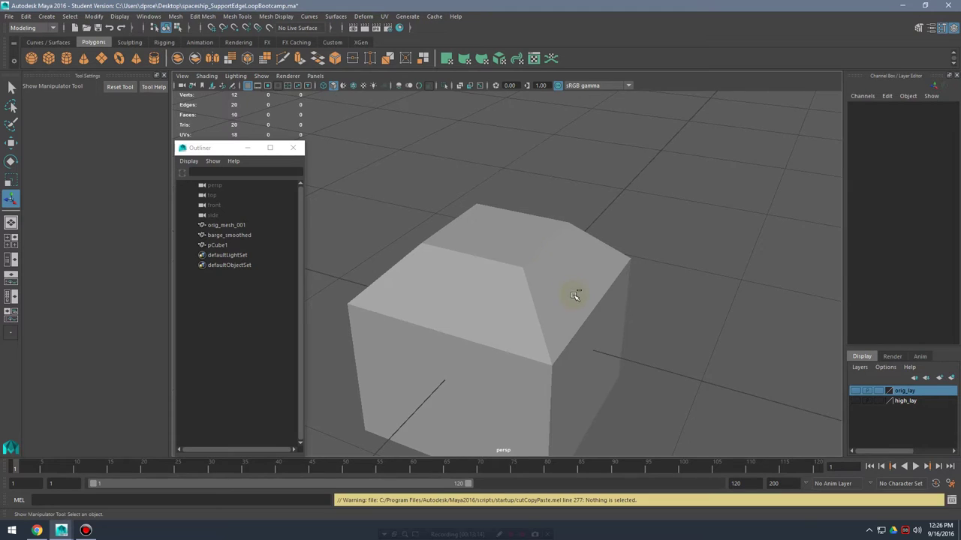
pyautogui.hotkey('ctrl', 'z')
pyautogui.hotkey('ctrl', 'z')
pyautogui.hotkey('ctrl', 'z')
pyautogui.hotkey('ctrl', 'z')
pyautogui.hotkey('ctrl', 'z')
pyautogui.hotkey('ctrl', 'z')
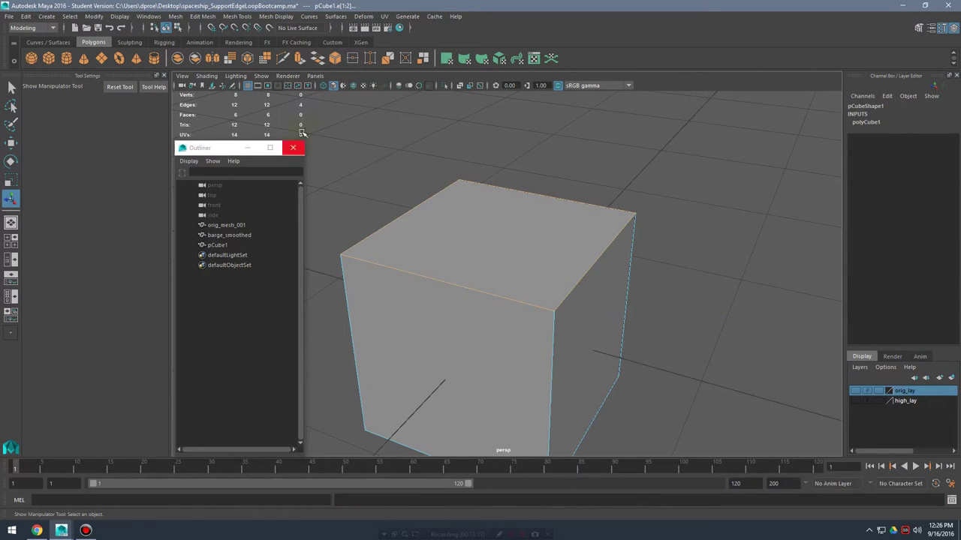
# - Bevel the cube's selected top edges with a fractional width of 0.0411 and 1 segment, keeping the Bevel options open
pyautogui.click(202, 17)
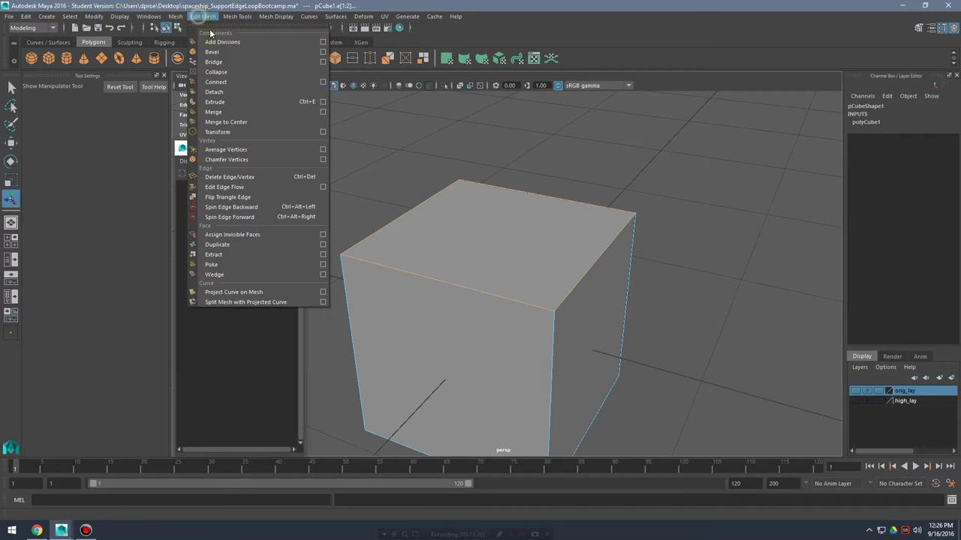
pyautogui.click(319, 52)
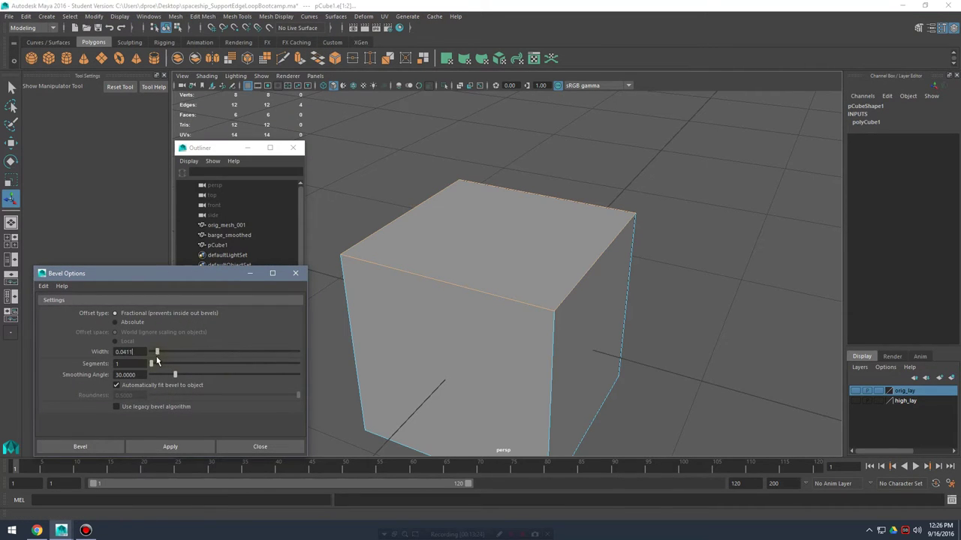
pyautogui.keyDown('alt'); pyautogui.moveTo(455, 318); pyautogui.dragTo(572, 326, button='right'); pyautogui.keyUp('alt')
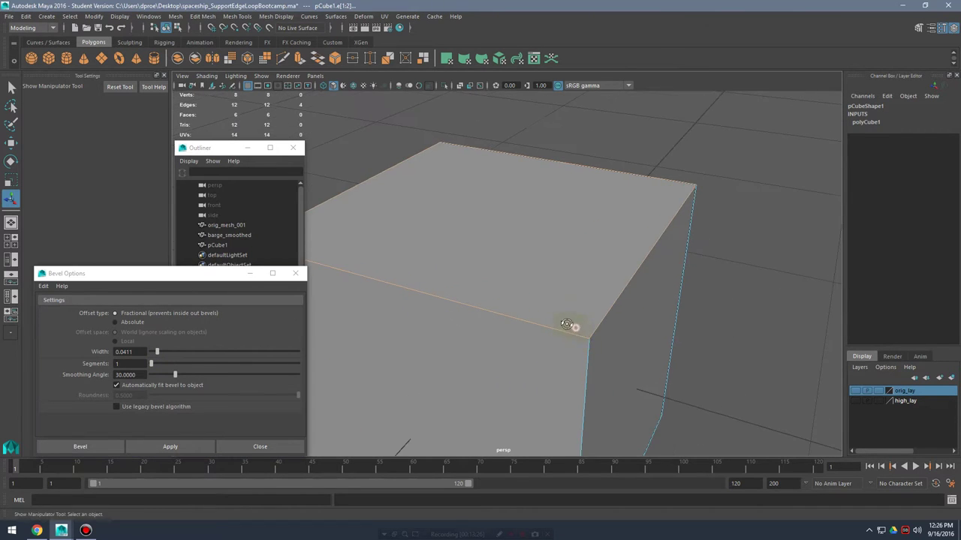
pyautogui.moveTo(586, 341)
pyautogui.keyDown('alt'); pyautogui.mouseDown()
pyautogui.moveTo(573, 324)
pyautogui.moveTo(584, 322)
pyautogui.mouseUp(); pyautogui.keyUp('alt')
pyautogui.click(167, 448)
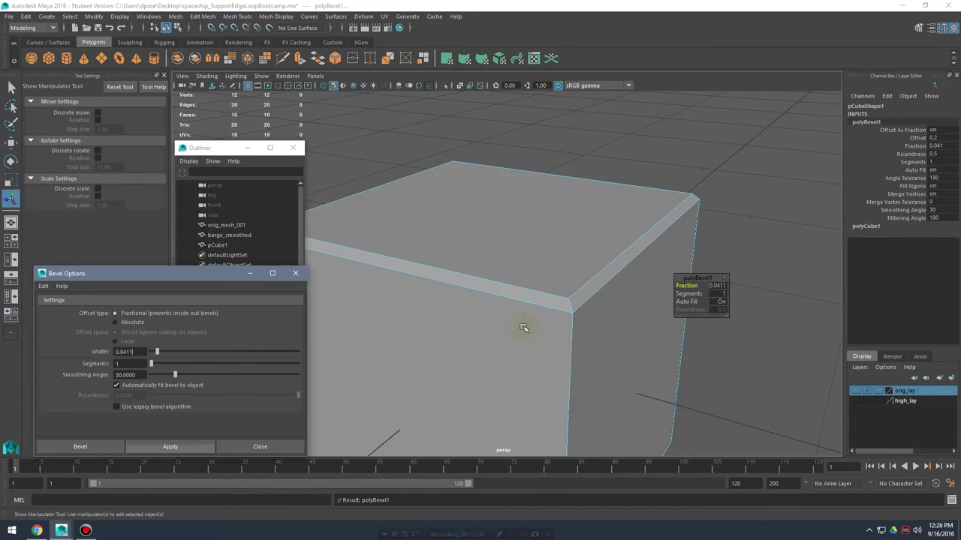
# - Select the whole bevelled cube and soften all of its edges
pyautogui.keyDown('alt'); pyautogui.moveTo(753, 220); pyautogui.dragTo(668, 276); pyautogui.keyUp('alt')
pyautogui.click(549, 264)
pyautogui.click(335, 17)
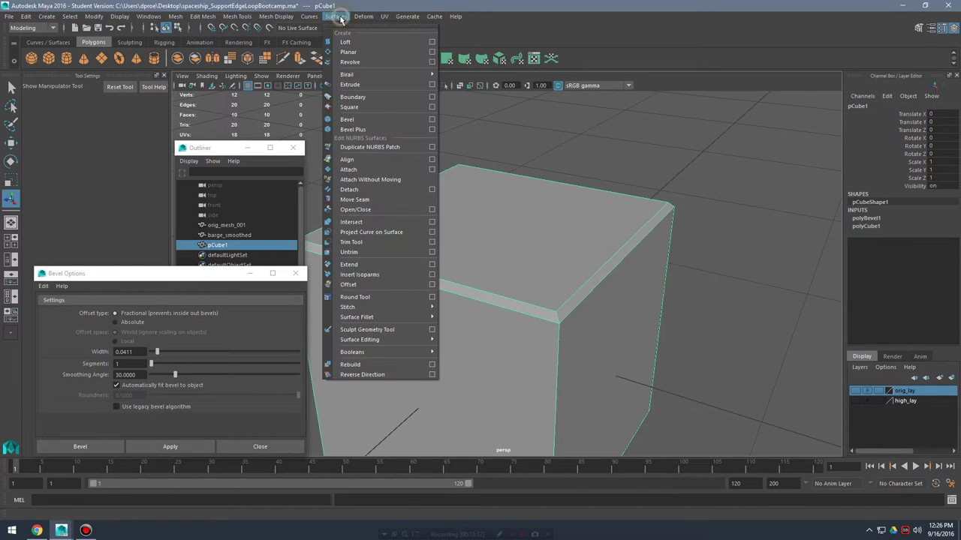
pyautogui.click(336, 17)
pyautogui.click(276, 17)
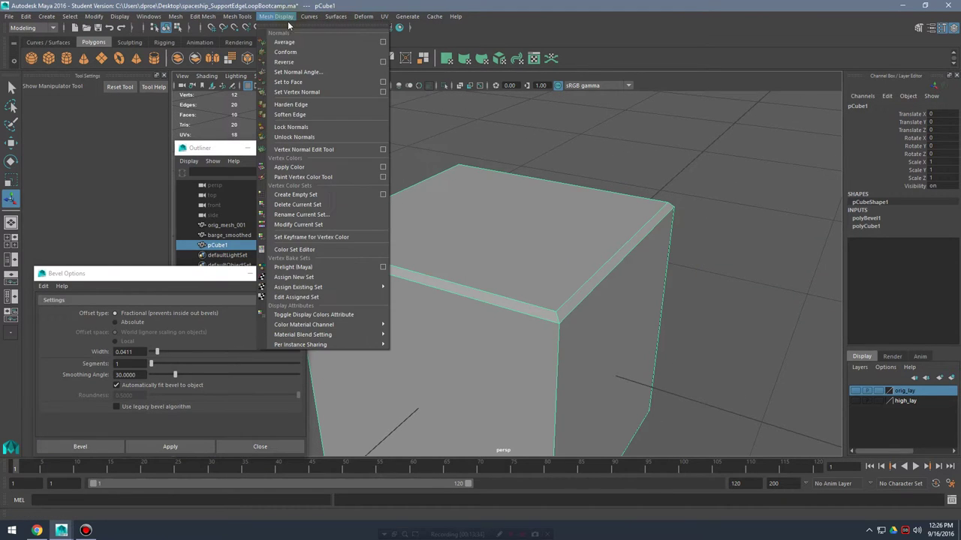
pyautogui.click(312, 116)
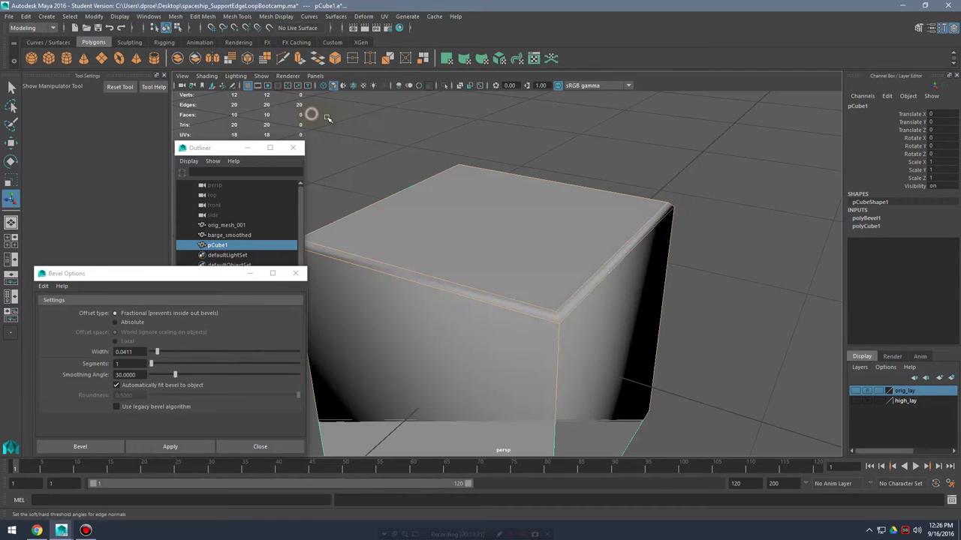
# - Deselect the softened cube in object mode and examine the shading along its bevelled top edges
pyautogui.moveTo(569, 261); pyautogui.dragTo(618, 237, button='right')
pyautogui.click(764, 222)
pyautogui.moveTo(716, 276)
pyautogui.keyDown('alt'); pyautogui.mouseDown()
pyautogui.moveTo(747, 279)
pyautogui.moveTo(691, 300)
pyautogui.moveTo(638, 296)
pyautogui.moveTo(623, 379)
pyautogui.mouseUp(); pyautogui.keyUp('alt')
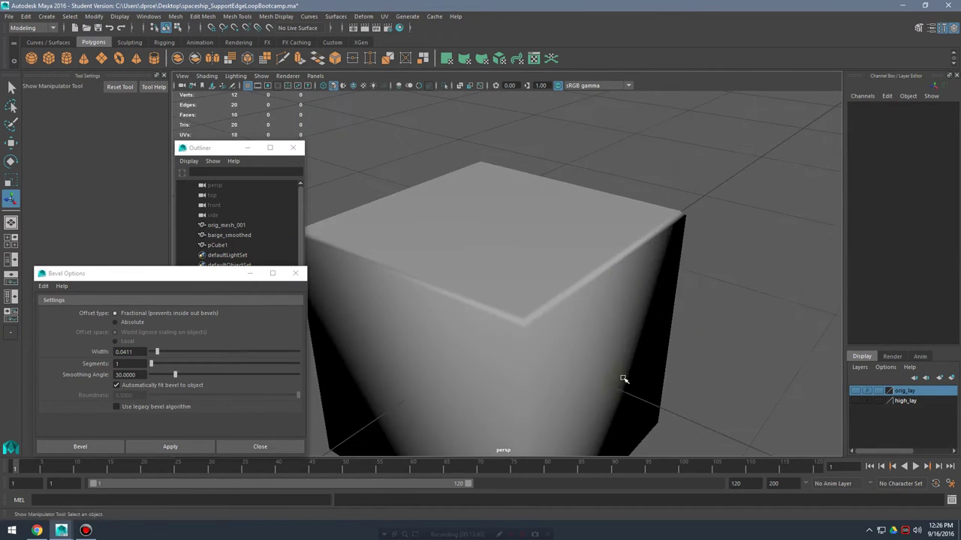
pyautogui.keyDown('alt'); pyautogui.moveTo(617, 239); pyautogui.dragTo(575, 274); pyautogui.keyUp('alt')
pyautogui.click(566, 287)
pyautogui.click(763, 270)
pyautogui.scroll(2, 600, 237)
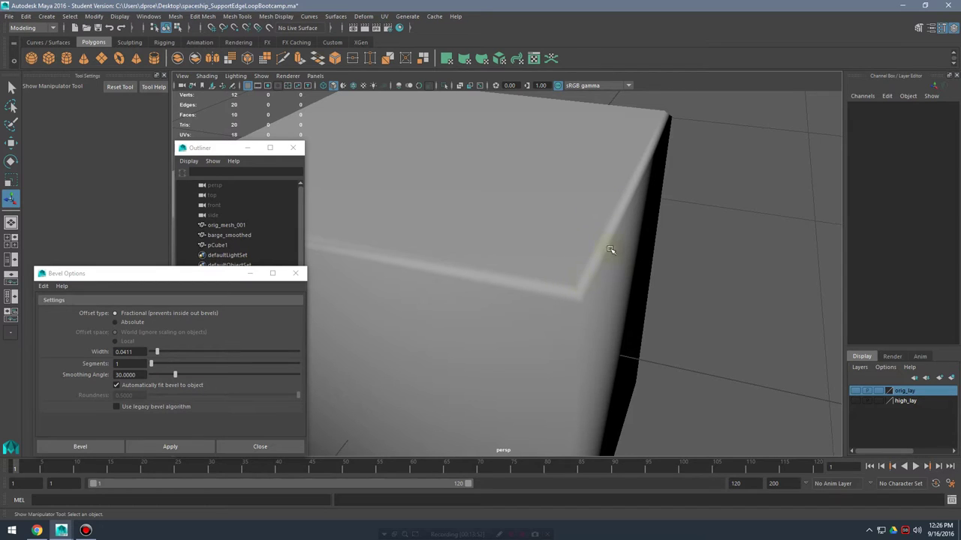
# - Undo the edge softening and the 0.0411-width bevel on the cube
pyautogui.hotkey('ctrl', 'z')
pyautogui.hotkey('ctrl', 'z')
pyautogui.hotkey('ctrl', 'z')
pyautogui.hotkey('ctrl', 'z')
pyautogui.hotkey('ctrl', 'z')
pyautogui.hotkey('ctrl', 'z')
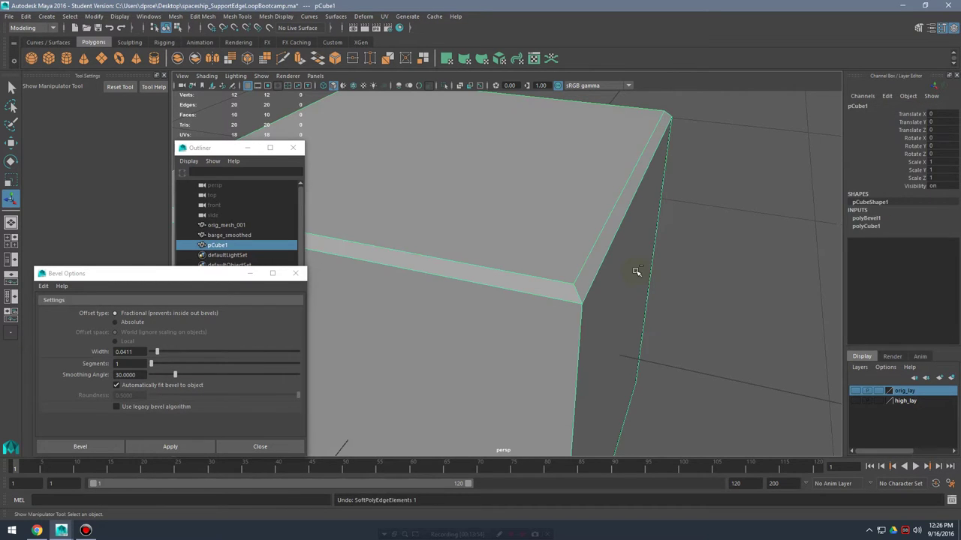
pyautogui.hotkey('ctrl', 'z')
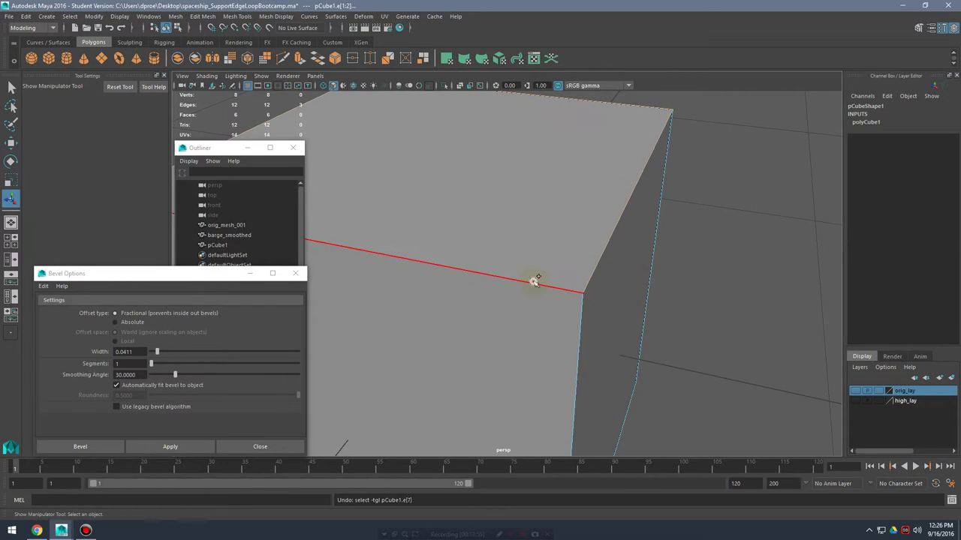
# - Bevel the cube's top edges with a fractional width of 0.0103 and 1 segment
pyautogui.keyDown('alt'); pyautogui.moveTo(597, 280); pyautogui.dragTo(551, 268, button='right'); pyautogui.keyUp('alt')
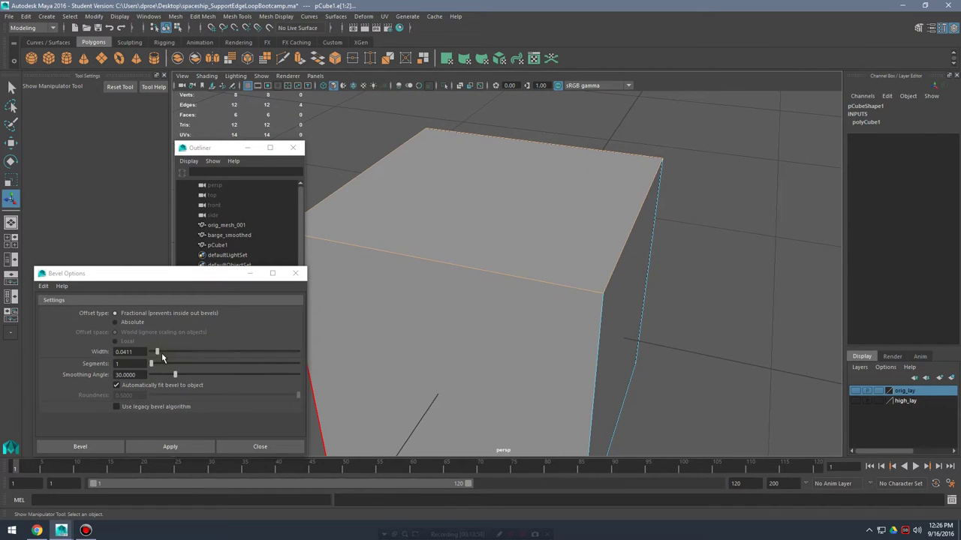
pyautogui.moveTo(157, 354); pyautogui.dragTo(159, 356)
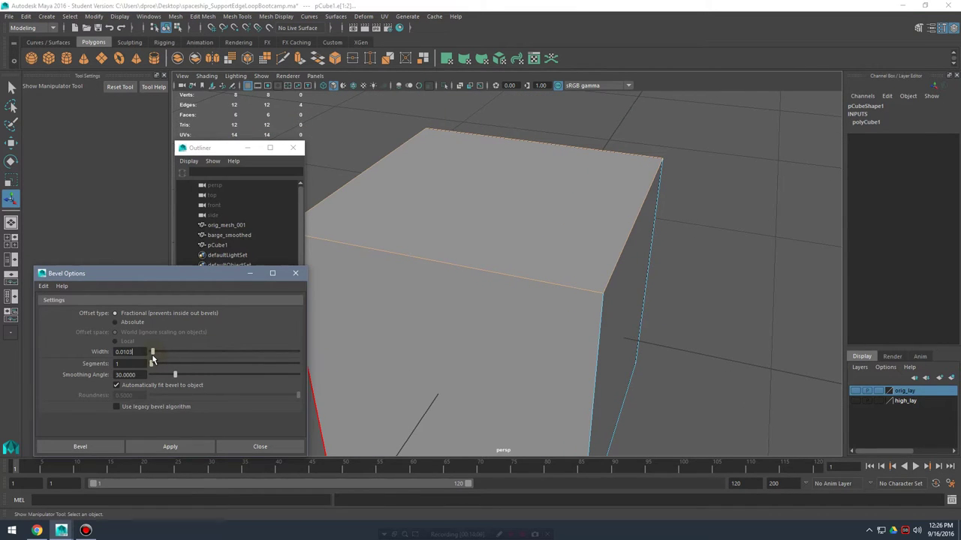
pyautogui.click(168, 446)
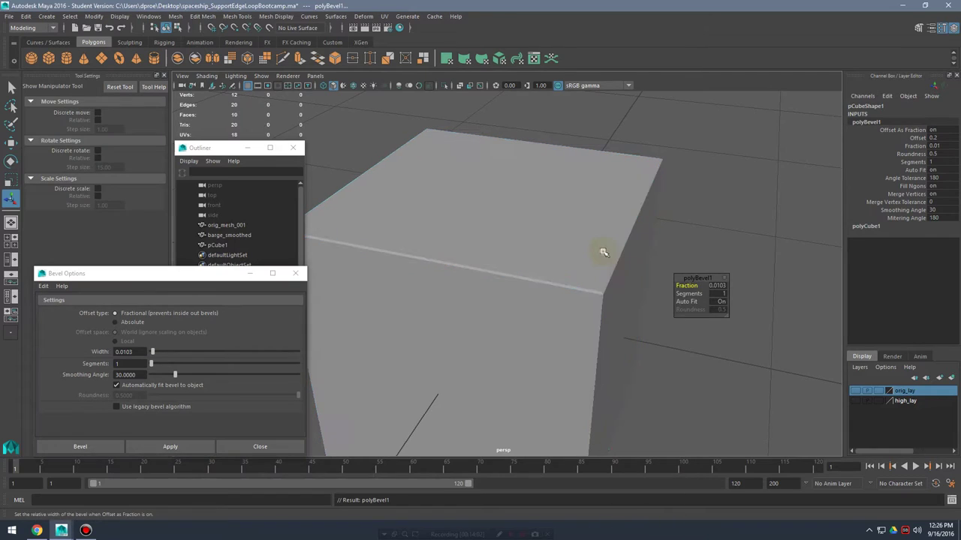
# - Soften all edges of the narrowly bevelled cube and examine the shading along its top edges
pyautogui.press('F8')
pyautogui.click(276, 16)
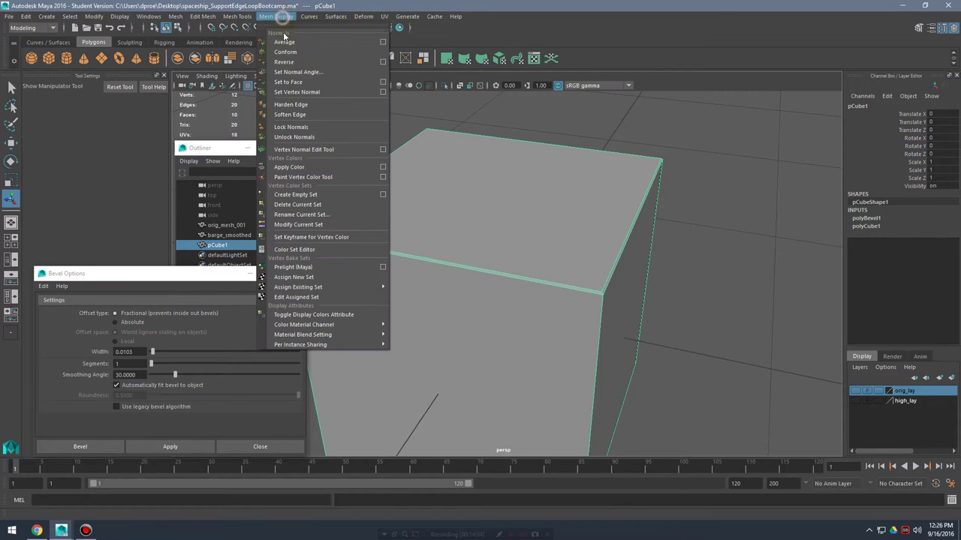
pyautogui.click(304, 114)
pyautogui.click(732, 251)
pyautogui.keyDown('alt'); pyautogui.moveTo(738, 299); pyautogui.dragTo(719, 302); pyautogui.keyUp('alt')
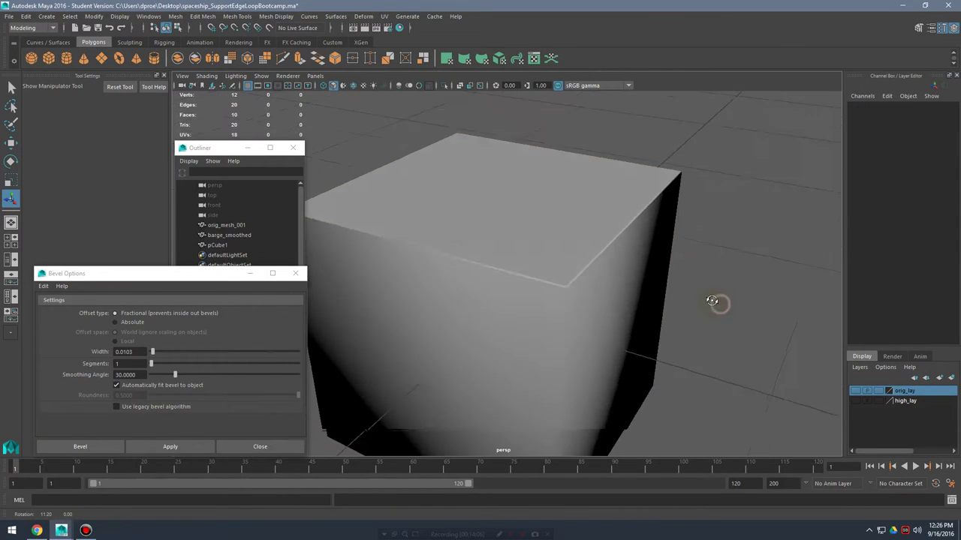
pyautogui.keyDown('alt'); pyautogui.moveTo(676, 292); pyautogui.dragTo(744, 301, button='right'); pyautogui.keyUp('alt')
pyautogui.keyDown('alt'); pyautogui.moveTo(740, 302); pyautogui.dragTo(655, 299); pyautogui.keyUp('alt')
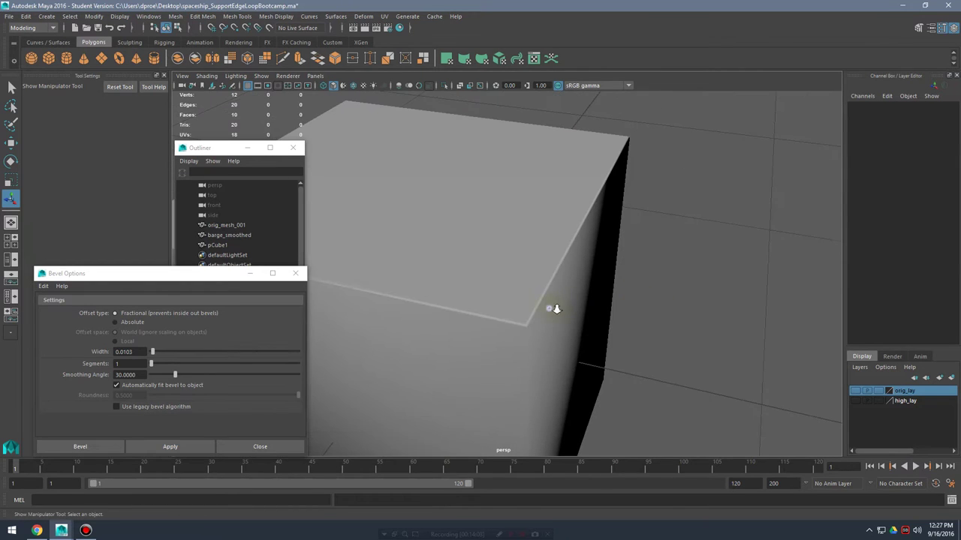
pyautogui.scroll(2, 556, 308)
pyautogui.keyDown('alt'); pyautogui.moveTo(683, 284); pyautogui.dragTo(581, 277, button='right'); pyautogui.keyUp('alt')
# - Undo the edge softening and the 0.0103-width bevel on the cube
pyautogui.hotkey('ctrl', 'z')
pyautogui.hotkey('ctrl', 'z')
pyautogui.hotkey('ctrl', 'z')
pyautogui.hotkey('ctrl', 'z')
pyautogui.hotkey('ctrl', 'z')
pyautogui.hotkey('ctrl', 'z')
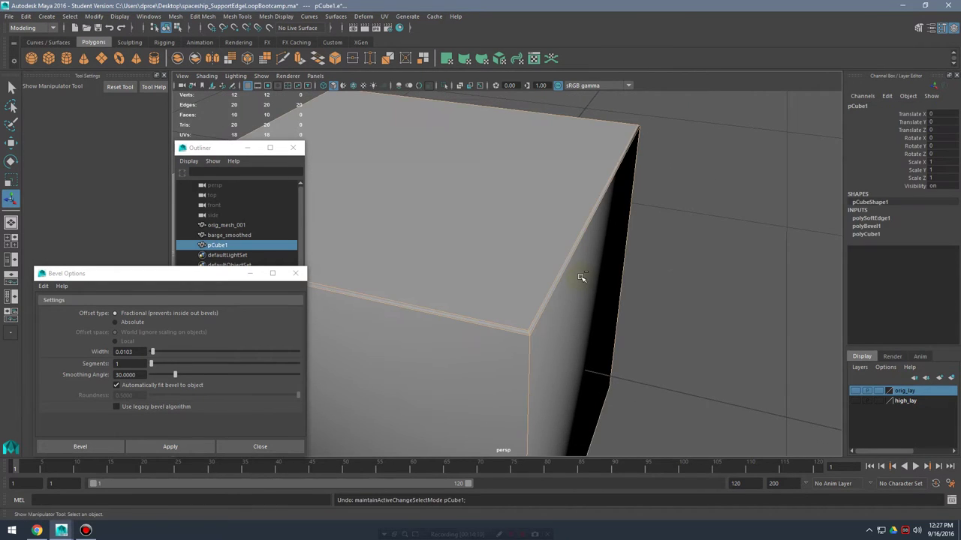
pyautogui.hotkey('ctrl', 'z')
pyautogui.hotkey('ctrl', 'z')
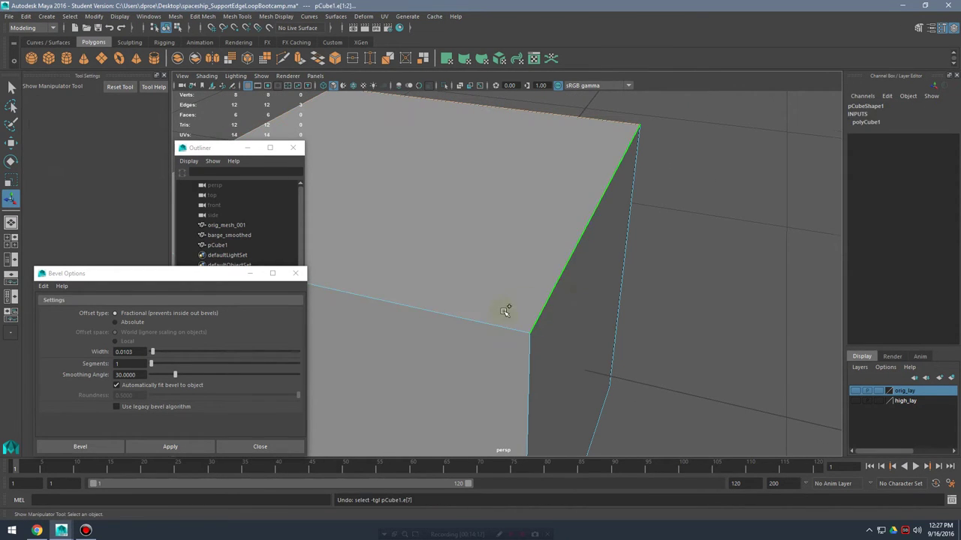
# - Restore the full top-edge selection and bevel it with a fractional width of 0.0582 and 2 segments
pyautogui.click(499, 323)
pyautogui.click(154, 364)
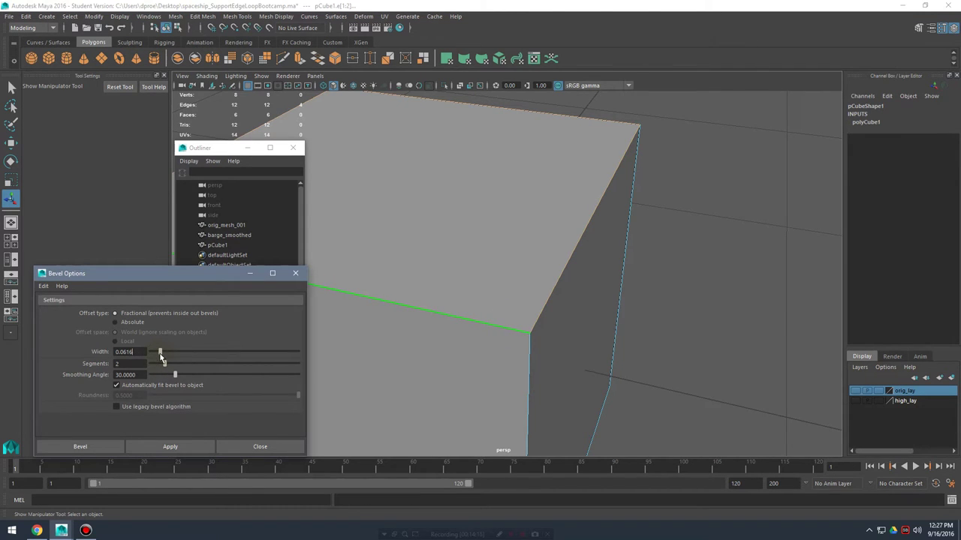
pyautogui.keyDown('alt'); pyautogui.moveTo(617, 276); pyautogui.dragTo(315, 435); pyautogui.keyUp('alt')
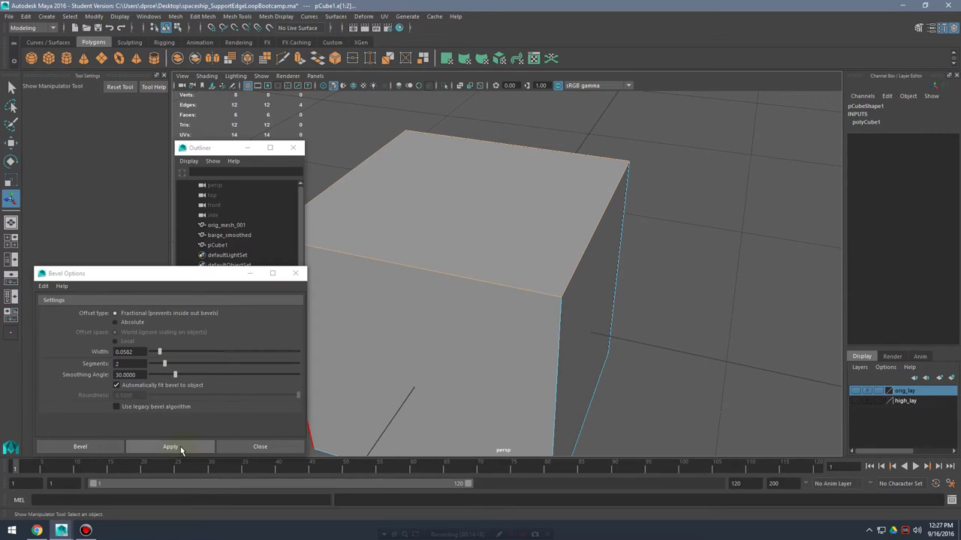
pyautogui.click(179, 447)
# - Soften all edges of the two-segment bevelled cube and examine the shading along its top edges
pyautogui.moveTo(596, 226); pyautogui.dragTo(638, 193, button='right')
pyautogui.click(686, 235)
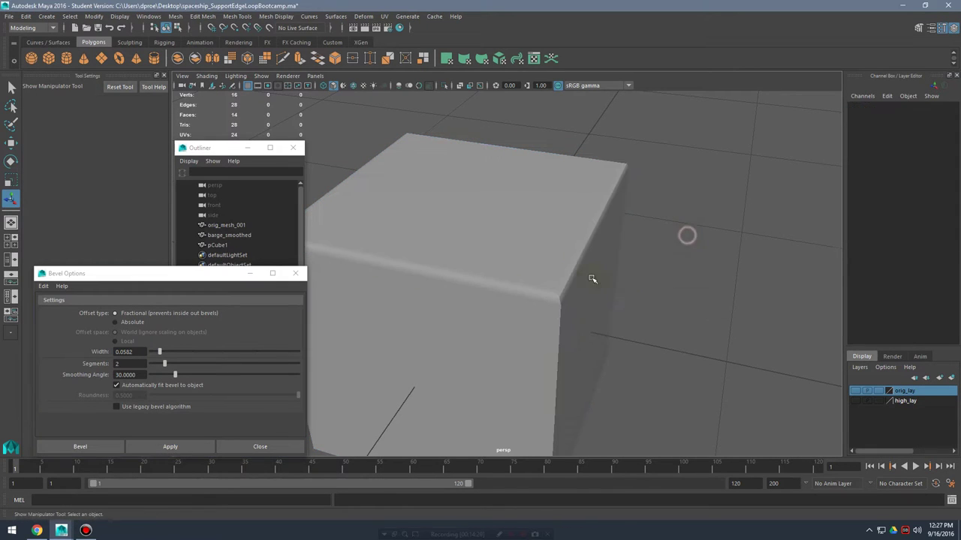
pyautogui.click(578, 265)
pyautogui.click(336, 17)
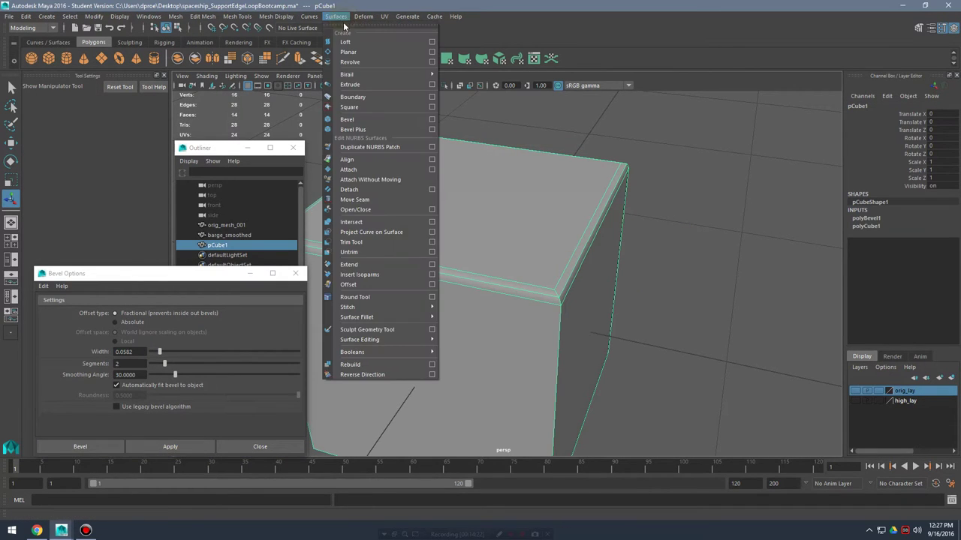
pyautogui.moveTo(285, 18)
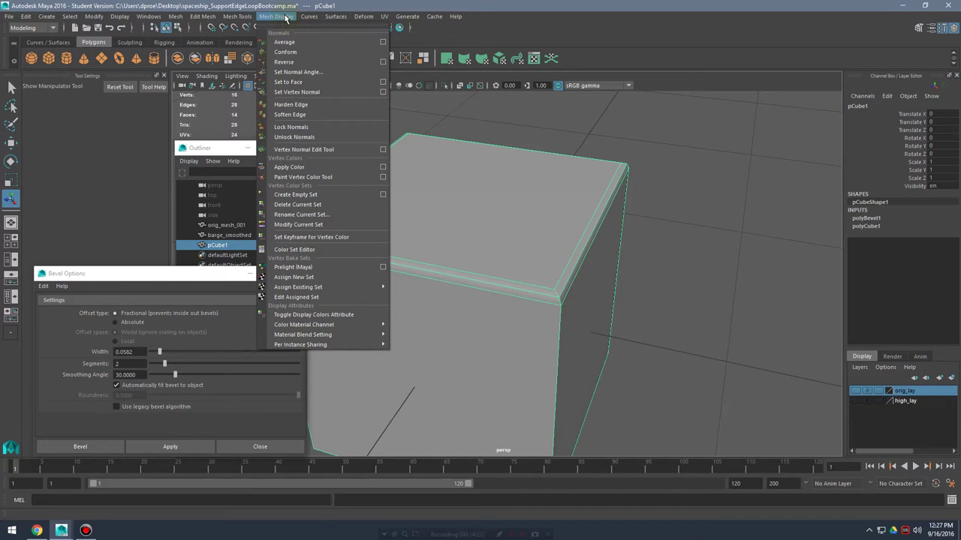
pyautogui.click(318, 114)
pyautogui.click(657, 275)
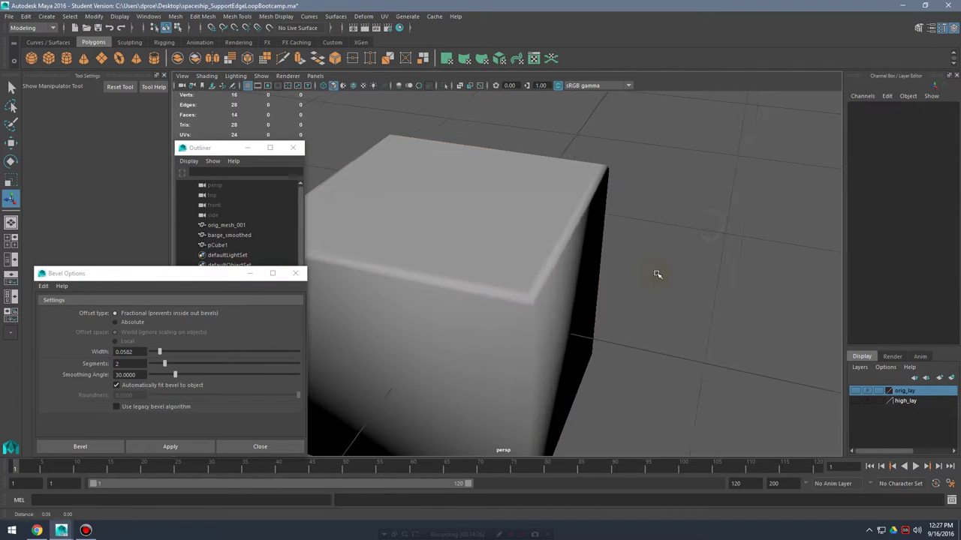
pyautogui.keyDown('alt'); pyautogui.moveTo(658, 275); pyautogui.dragTo(619, 270); pyautogui.keyUp('alt')
pyautogui.keyDown('alt'); pyautogui.moveTo(645, 262); pyautogui.dragTo(682, 264, button='middle'); pyautogui.keyUp('alt')
pyautogui.keyDown('alt'); pyautogui.moveTo(682, 264); pyautogui.dragTo(537, 257, button='right'); pyautogui.keyUp('alt')
pyautogui.click(538, 257)
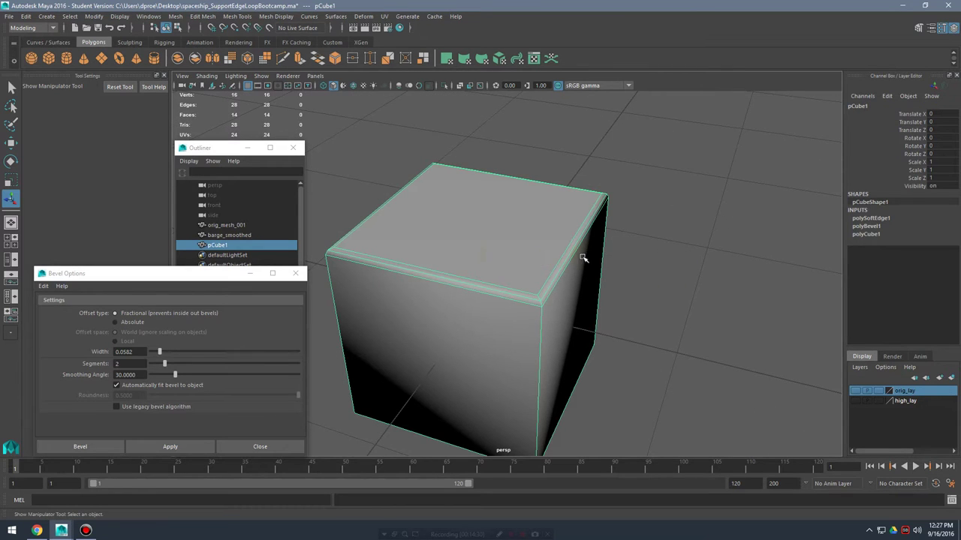
pyautogui.scroll(5, 583, 258)
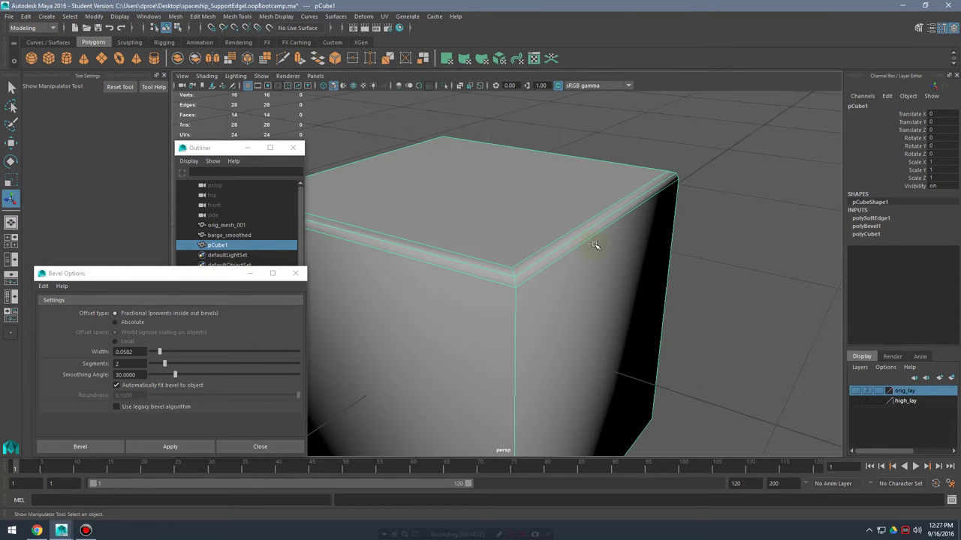
# - Undo the edge softening and the two-segment bevel on the cube
pyautogui.hotkey('ctrl', 'z')
pyautogui.hotkey('ctrl', 'z')
pyautogui.hotkey('ctrl', 'z')
pyautogui.hotkey('ctrl', 'z')
pyautogui.hotkey('ctrl', 'z')
pyautogui.hotkey('ctrl', 'z')
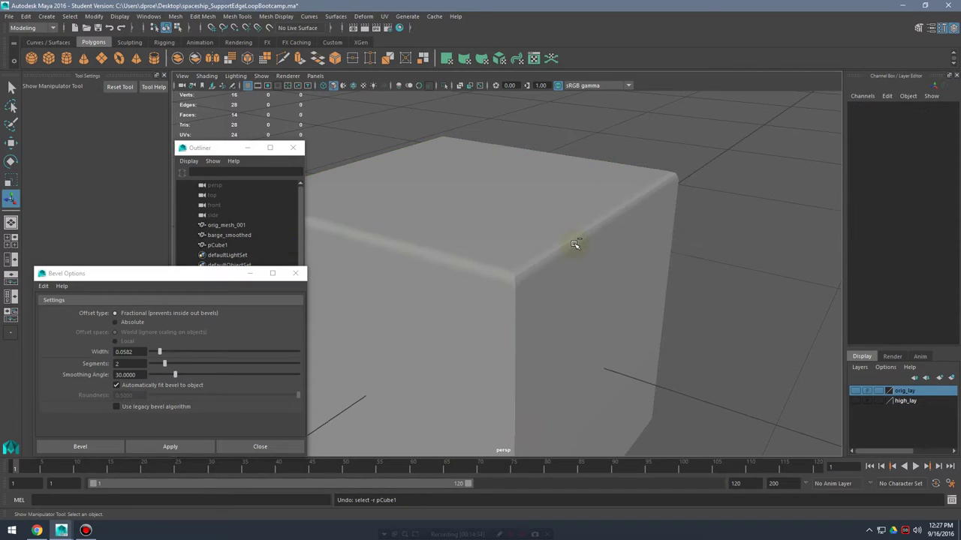
pyautogui.hotkey('ctrl', 'z')
pyautogui.hotkey('ctrl', 'z')
pyautogui.hotkey('ctrl', 'z')
# - Select four connected edges around the cube's top and side, and bevel them with a fractional width of 0.0582 and 1 segment
pyautogui.keyDown('alt'); pyautogui.moveTo(662, 240); pyautogui.dragTo(627, 244); pyautogui.keyUp('alt')
pyautogui.keyDown('alt'); pyautogui.moveTo(628, 244); pyautogui.dragTo(487, 250, button='right'); pyautogui.keyUp('alt')
pyautogui.keyDown('alt'); pyautogui.moveTo(488, 251); pyautogui.dragTo(537, 215); pyautogui.keyUp('alt')
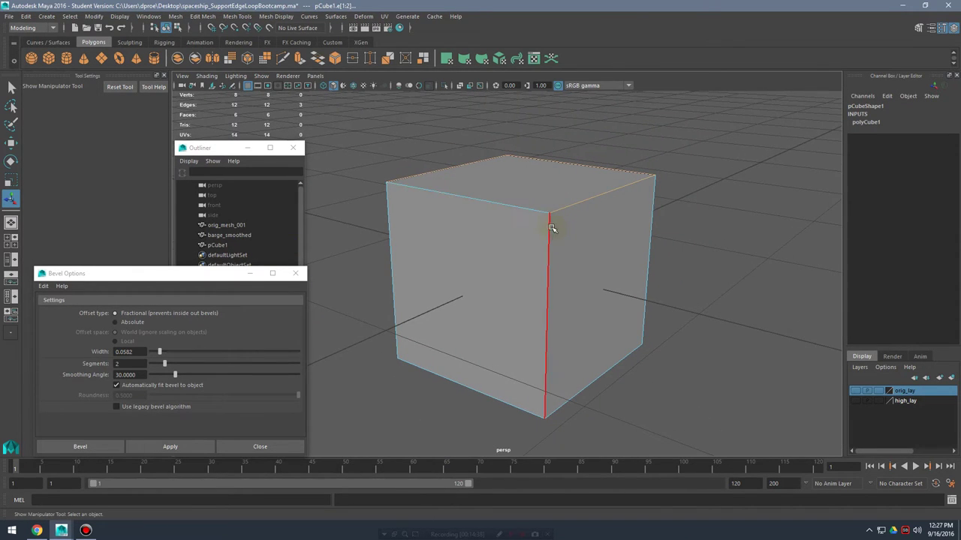
pyautogui.click(607, 193)
pyautogui.keyDown('alt'); pyautogui.moveTo(606, 192); pyautogui.dragTo(665, 183); pyautogui.keyUp('alt')
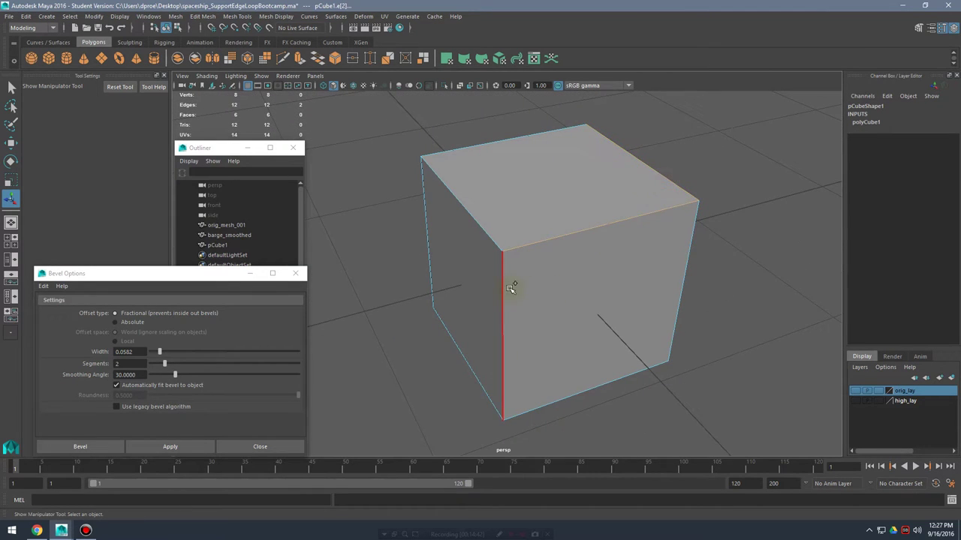
pyautogui.keyDown('alt'); pyautogui.moveTo(578, 301); pyautogui.dragTo(579, 315); pyautogui.keyUp('alt')
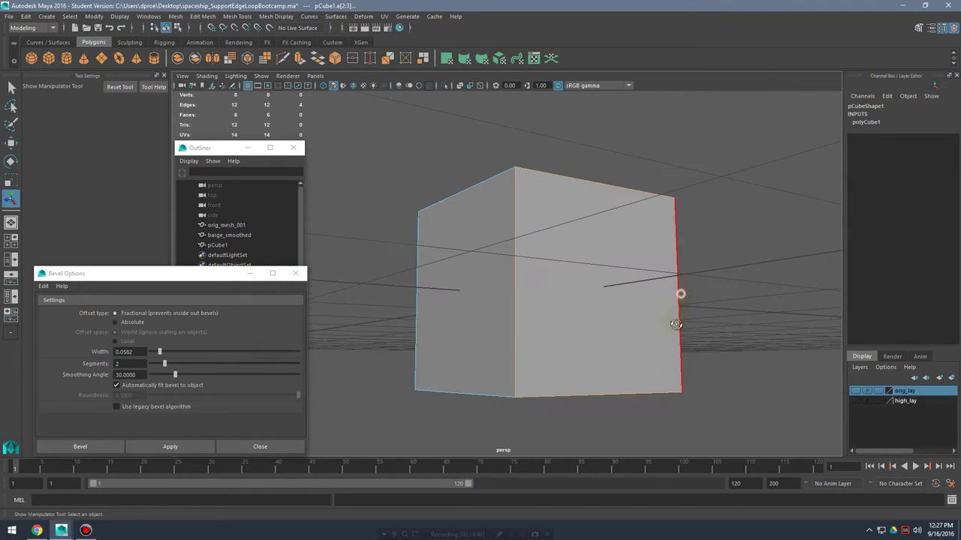
pyautogui.keyDown('alt'); pyautogui.moveTo(676, 324); pyautogui.dragTo(716, 274); pyautogui.keyUp('alt')
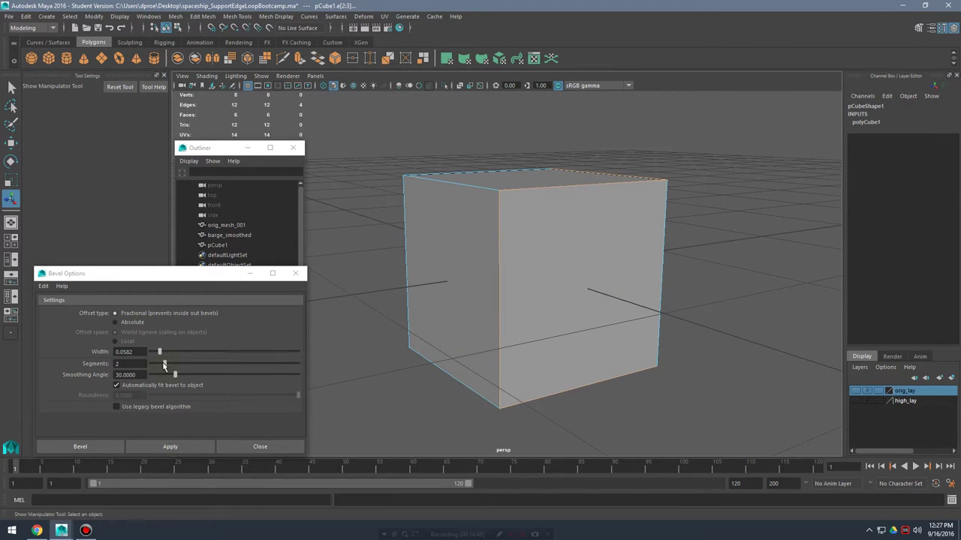
pyautogui.moveTo(164, 366); pyautogui.dragTo(162, 361)
pyautogui.click(170, 447)
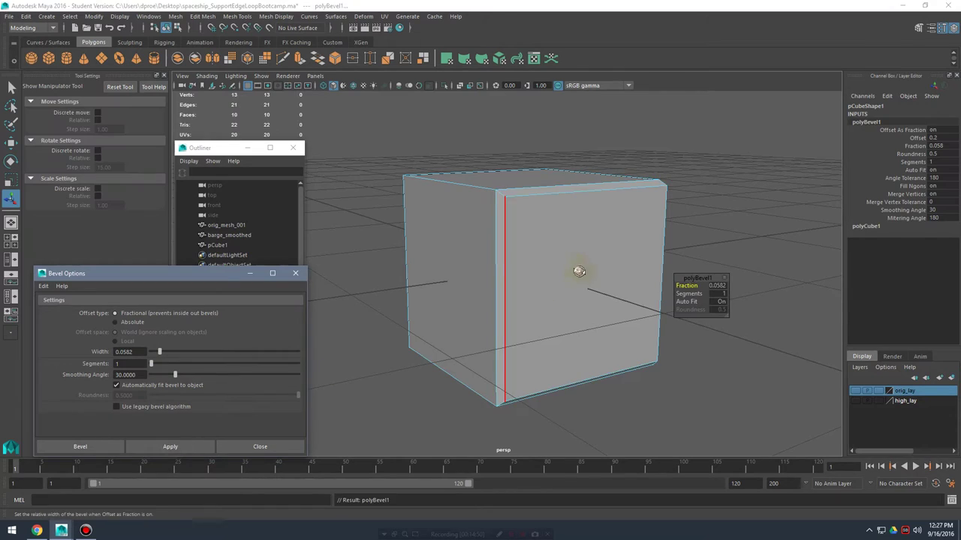
# - Select the boundary edges of the side face next to the partial bevel and examine how the bevel ends at its corners
pyautogui.keyDown('alt'); pyautogui.moveTo(578, 268); pyautogui.dragTo(521, 247); pyautogui.keyUp('alt')
pyautogui.moveTo(521, 247); pyautogui.dragTo(527, 276, button='right')
pyautogui.click(572, 273)
pyautogui.keyDown('alt'); pyautogui.moveTo(572, 273); pyautogui.dragTo(579, 247); pyautogui.keyUp('alt')
pyautogui.moveTo(538, 225); pyautogui.dragTo(543, 200, button='right')
pyautogui.click(550, 200)
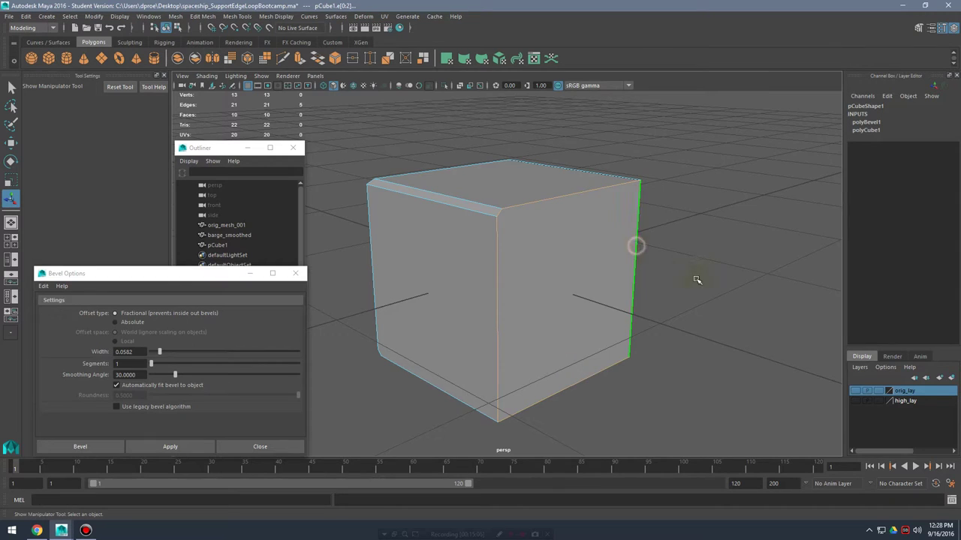
pyautogui.keyDown('alt'); pyautogui.moveTo(591, 259); pyautogui.dragTo(699, 271, button='right'); pyautogui.keyUp('alt')
pyautogui.keyDown('alt'); pyautogui.moveTo(699, 271); pyautogui.dragTo(702, 242); pyautogui.keyUp('alt')
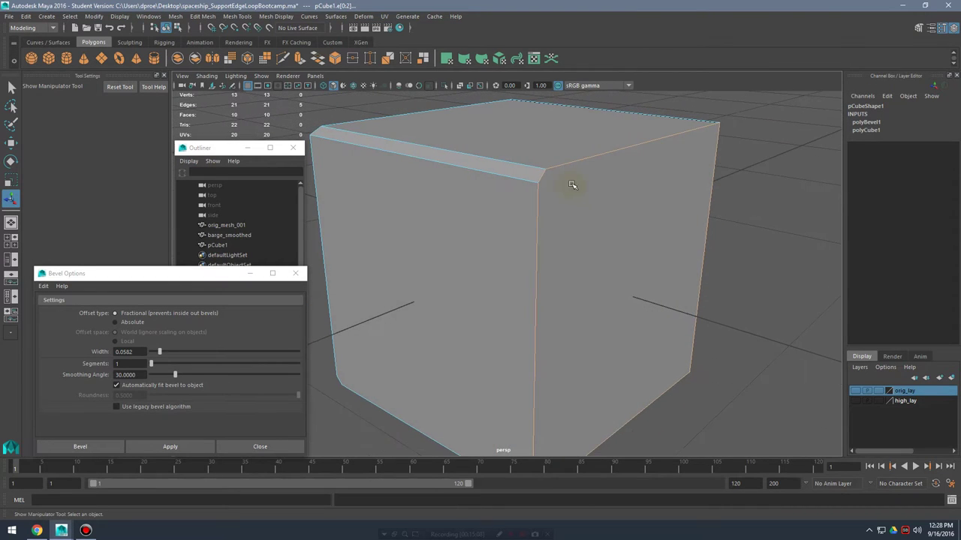
pyautogui.keyDown('alt'); pyautogui.moveTo(518, 188); pyautogui.dragTo(520, 191); pyautogui.keyUp('alt')
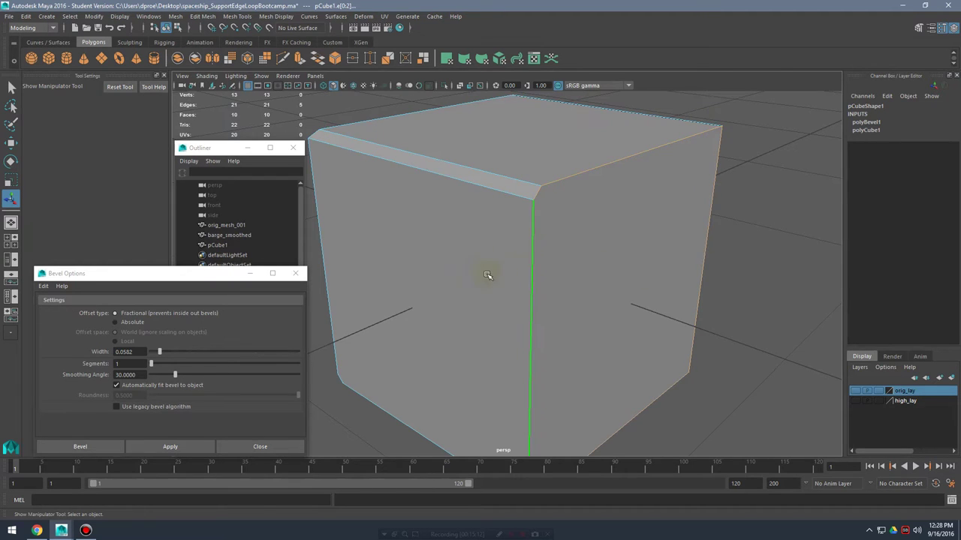
# - Select two large side faces of the bevelled cube and examine their shape where they meet the bevel
pyautogui.keyDown('alt'); pyautogui.moveTo(488, 275); pyautogui.dragTo(584, 240); pyautogui.keyUp('alt')
pyautogui.moveTo(585, 231); pyautogui.dragTo(585, 261, button='right')
pyautogui.click(601, 236)
pyautogui.keyDown('alt'); pyautogui.moveTo(693, 242); pyautogui.dragTo(629, 272); pyautogui.keyUp('alt')
pyautogui.keyDown('shift'); pyautogui.click(654, 242); pyautogui.keyUp('shift')
pyautogui.moveTo(713, 278)
pyautogui.keyDown('alt'); pyautogui.mouseDown()
pyautogui.moveTo(667, 271)
pyautogui.moveTo(729, 280)
pyautogui.mouseUp(); pyautogui.keyUp('alt')
pyautogui.keyDown('alt'); pyautogui.moveTo(728, 281); pyautogui.dragTo(501, 260, button='right'); pyautogui.keyUp('alt')
pyautogui.moveTo(500, 259)
pyautogui.keyDown('alt'); pyautogui.mouseDown()
pyautogui.moveTo(523, 260)
pyautogui.moveTo(505, 264)
pyautogui.mouseUp(); pyautogui.keyUp('alt')
pyautogui.keyDown('alt'); pyautogui.moveTo(505, 265); pyautogui.dragTo(557, 273, button='right'); pyautogui.keyUp('alt')
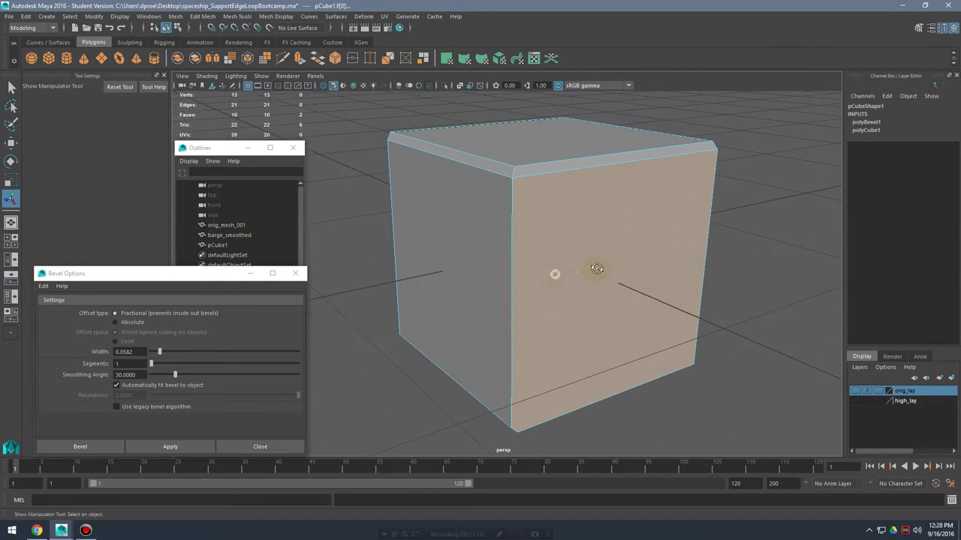
pyautogui.keyDown('alt'); pyautogui.moveTo(558, 272); pyautogui.dragTo(600, 271); pyautogui.keyUp('alt')
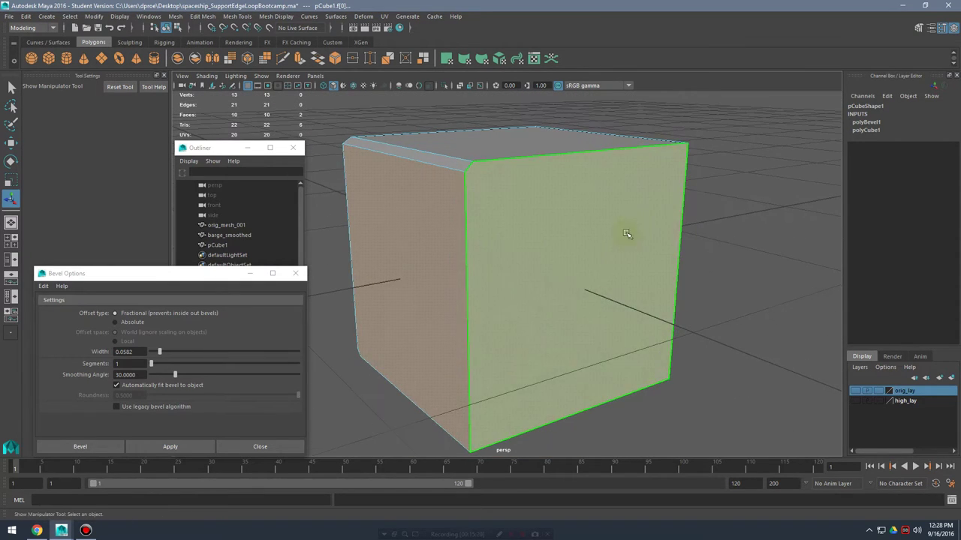
# - Clear the face selection and examine the bevelled corner and the multi-sided faces beside it
pyautogui.click(721, 212)
pyautogui.keyDown('alt'); pyautogui.moveTo(564, 235); pyautogui.dragTo(605, 261, button='middle'); pyautogui.keyUp('alt')
pyautogui.keyDown('alt'); pyautogui.moveTo(530, 234); pyautogui.dragTo(584, 232, button='right'); pyautogui.keyUp('alt')
pyautogui.keyDown('alt'); pyautogui.moveTo(584, 232); pyautogui.dragTo(643, 229); pyautogui.keyUp('alt')
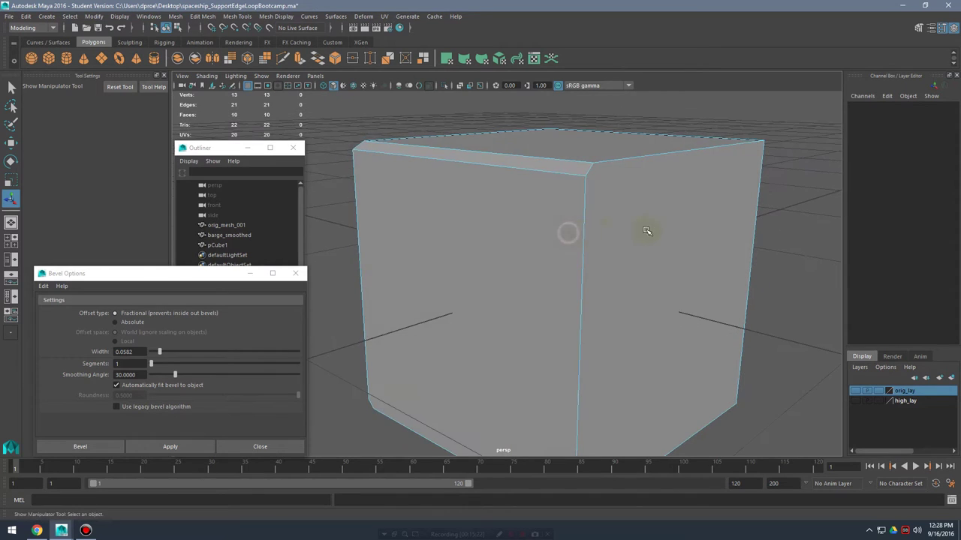
pyautogui.keyDown('alt'); pyautogui.moveTo(644, 230); pyautogui.dragTo(562, 240, button='right'); pyautogui.keyUp('alt')
pyautogui.keyDown('alt'); pyautogui.moveTo(562, 240); pyautogui.dragTo(613, 274); pyautogui.keyUp('alt')
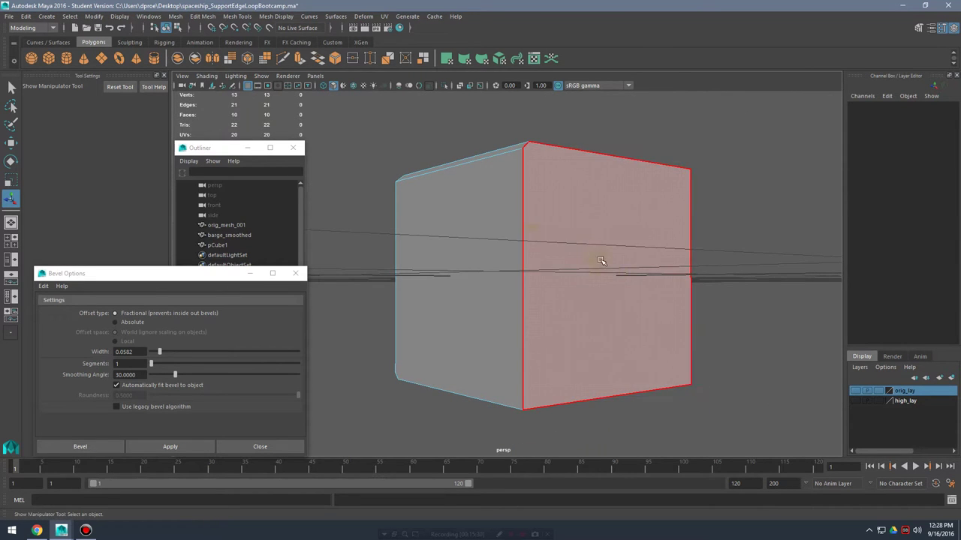
pyautogui.keyDown('alt'); pyautogui.moveTo(600, 260); pyautogui.dragTo(552, 232); pyautogui.keyUp('alt')
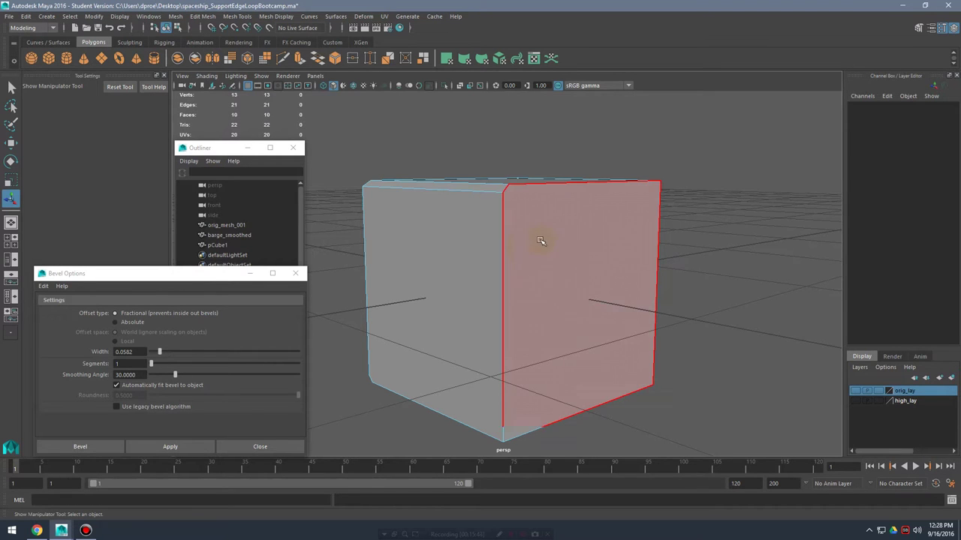
pyautogui.keyDown('alt'); pyautogui.moveTo(513, 242); pyautogui.dragTo(691, 263); pyautogui.keyUp('alt')
pyautogui.keyDown('alt'); pyautogui.moveTo(581, 238); pyautogui.dragTo(687, 191, button='right'); pyautogui.keyUp('alt')
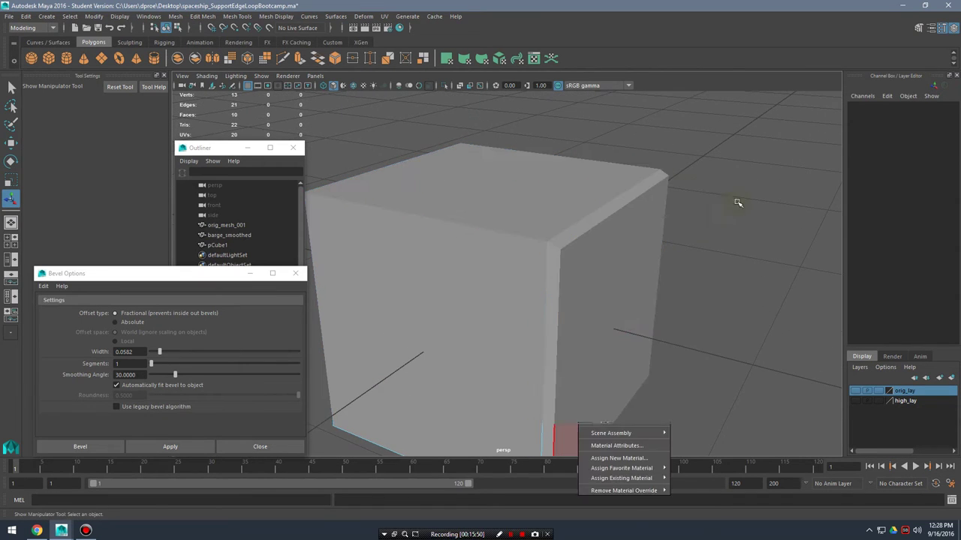
# - Soften all edges of the one-segment bevelled cube and examine the shading across its top and bevelled edges
pyautogui.keyDown('alt'); pyautogui.moveTo(711, 261); pyautogui.dragTo(610, 243); pyautogui.keyUp('alt')
pyautogui.click(610, 242)
pyautogui.click(336, 16)
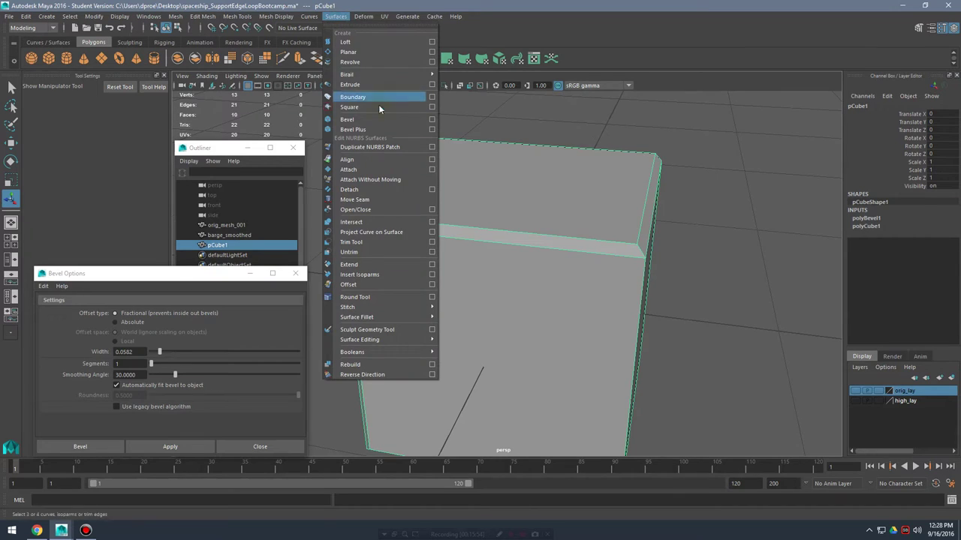
pyautogui.click(275, 16)
pyautogui.click(291, 114)
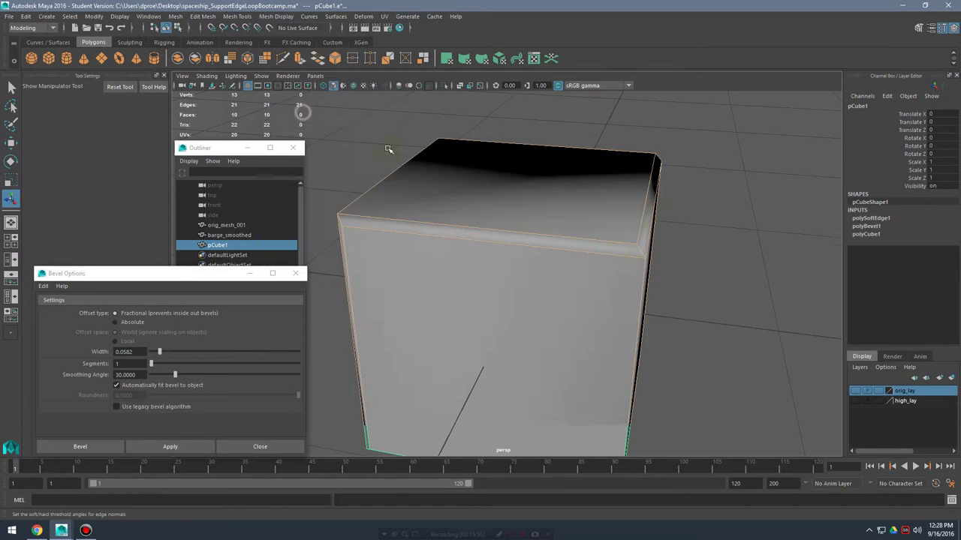
pyautogui.click(695, 215)
pyautogui.keyDown('alt'); pyautogui.moveTo(703, 292); pyautogui.dragTo(619, 273); pyautogui.keyUp('alt')
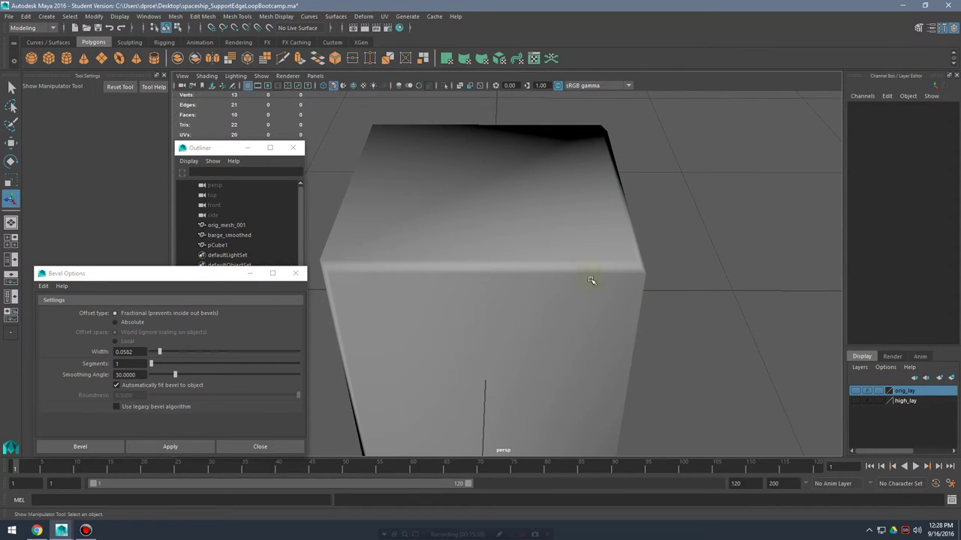
pyautogui.moveTo(573, 247)
pyautogui.keyDown('alt'); pyautogui.mouseDown()
pyautogui.moveTo(622, 268)
pyautogui.moveTo(642, 258)
pyautogui.moveTo(577, 253)
pyautogui.mouseUp(); pyautogui.keyUp('alt')
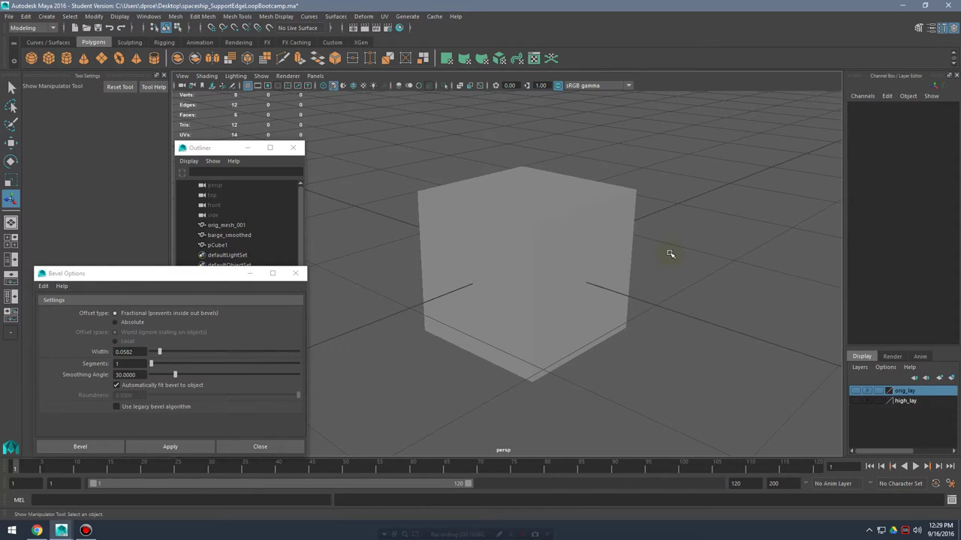
# - Select only the four top edges of the plain cube, excluding the vertical edges
pyautogui.click(561, 238)
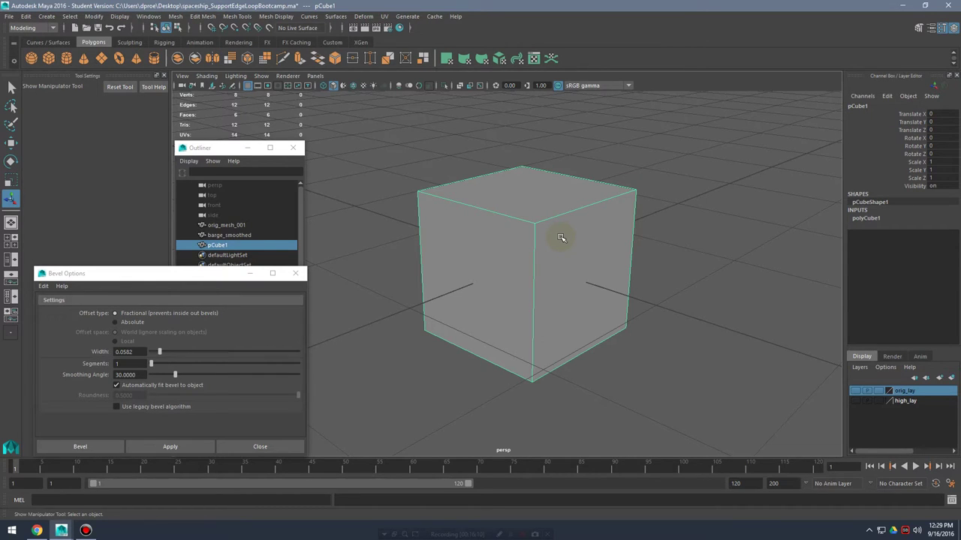
pyautogui.keyDown('alt'); pyautogui.moveTo(567, 218); pyautogui.dragTo(534, 248, button='middle'); pyautogui.keyUp('alt')
pyautogui.keyDown('alt'); pyautogui.moveTo(534, 248); pyautogui.dragTo(704, 273, button='right'); pyautogui.keyUp('alt')
pyautogui.keyDown('alt'); pyautogui.moveTo(584, 258); pyautogui.dragTo(620, 242, button='middle'); pyautogui.keyUp('alt')
pyautogui.keyDown('alt'); pyautogui.moveTo(620, 242); pyautogui.dragTo(660, 214); pyautogui.keyUp('alt')
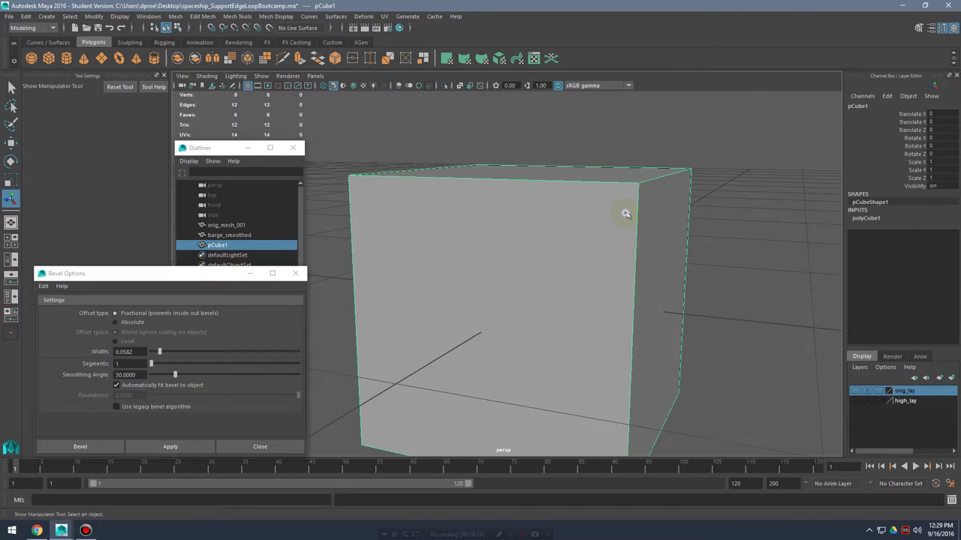
pyautogui.moveTo(624, 213); pyautogui.dragTo(563, 216, button='right')
pyautogui.keyDown('alt'); pyautogui.moveTo(563, 216); pyautogui.dragTo(582, 202); pyautogui.keyUp('alt')
pyautogui.moveTo(404, 162); pyautogui.dragTo(694, 227)
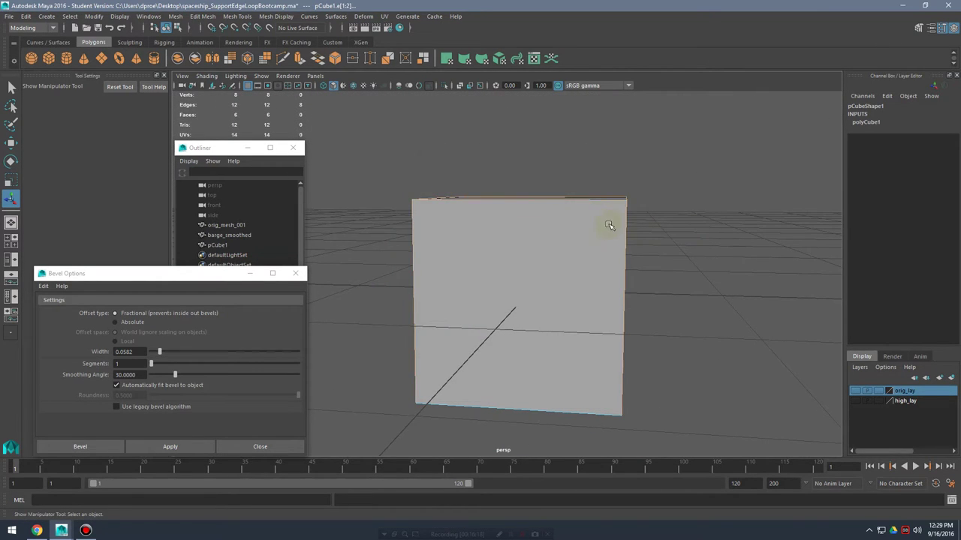
pyautogui.keyDown('alt'); pyautogui.moveTo(615, 216); pyautogui.dragTo(728, 209); pyautogui.keyUp('alt')
pyautogui.keyDown('alt'); pyautogui.moveTo(725, 209); pyautogui.dragTo(726, 436); pyautogui.keyUp('alt')
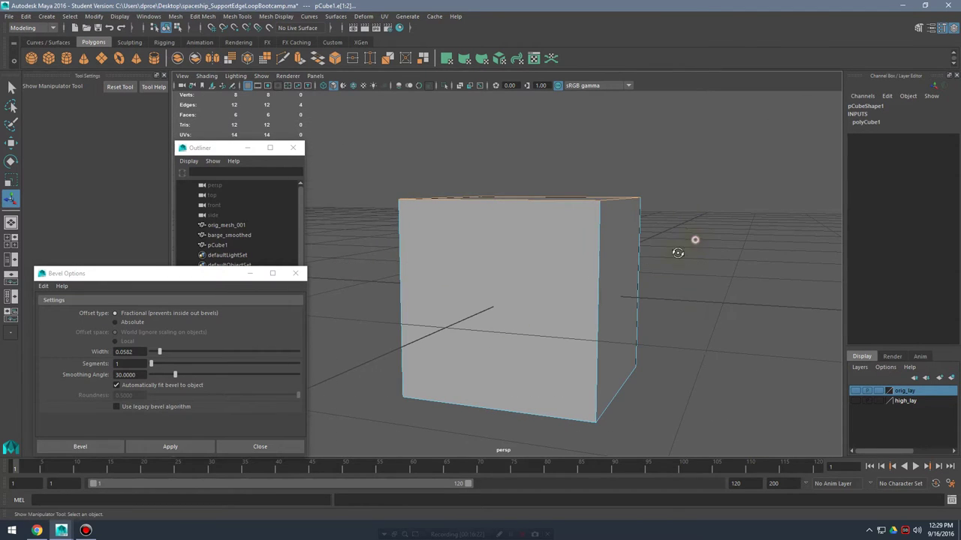
# - Preview the plain cube in smooth mesh display, then return it to the unsmoothed display
pyautogui.keyDown('alt'); pyautogui.moveTo(678, 251); pyautogui.dragTo(710, 248); pyautogui.keyUp('alt')
pyautogui.keyDown('alt'); pyautogui.moveTo(555, 262); pyautogui.dragTo(669, 278, button='right'); pyautogui.keyUp('alt')
pyautogui.keyDown('alt'); pyautogui.moveTo(670, 277); pyautogui.dragTo(650, 281); pyautogui.keyUp('alt')
pyautogui.keyDown('alt'); pyautogui.moveTo(771, 264); pyautogui.dragTo(655, 255, button='right'); pyautogui.keyUp('alt')
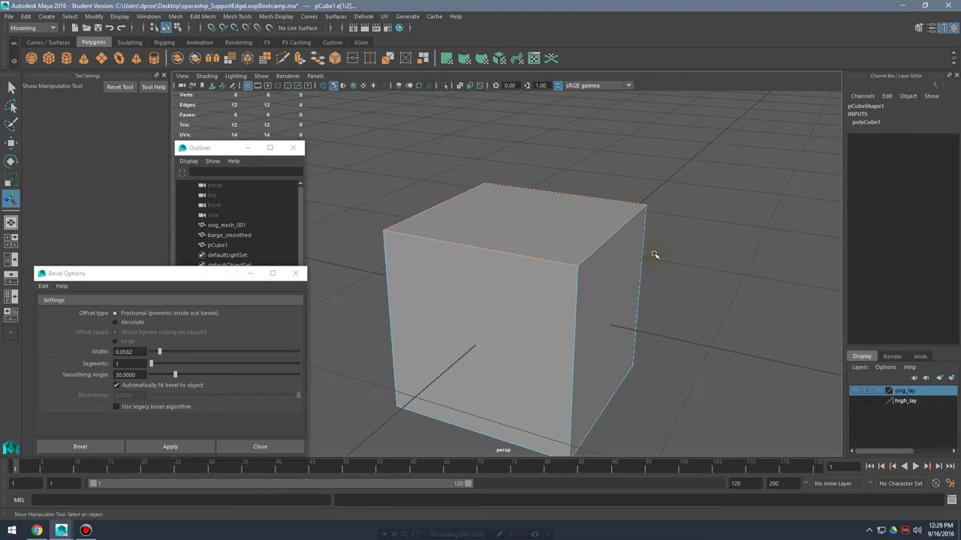
pyautogui.press('3')
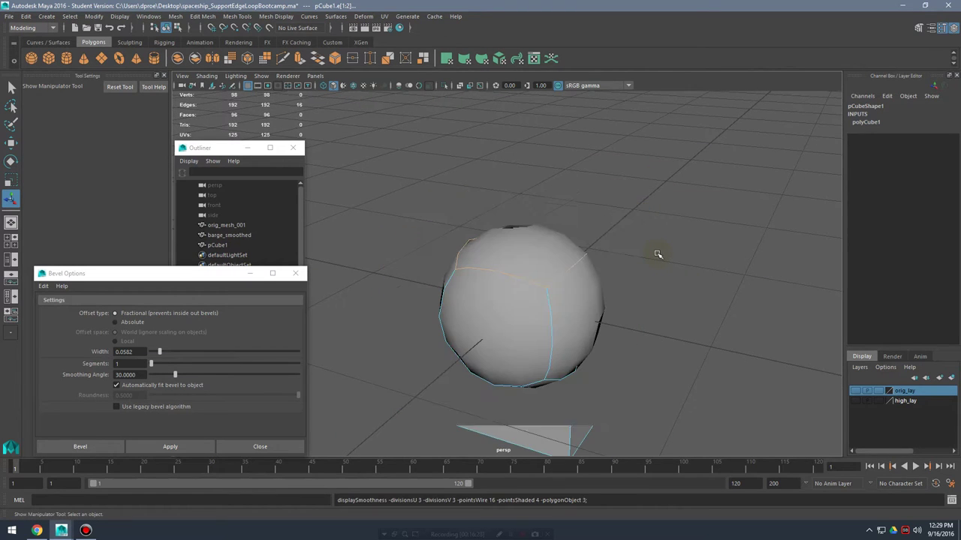
pyautogui.keyDown('alt'); pyautogui.moveTo(637, 263); pyautogui.dragTo(571, 270); pyautogui.keyUp('alt')
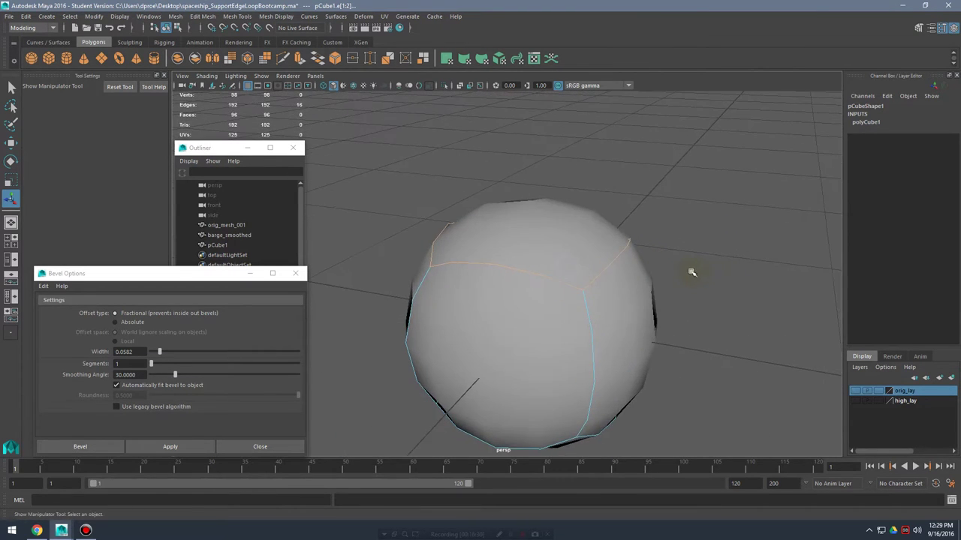
pyautogui.press('1')
pyautogui.scroll(5, 677, 280)
pyautogui.scroll(-2, 644, 280)
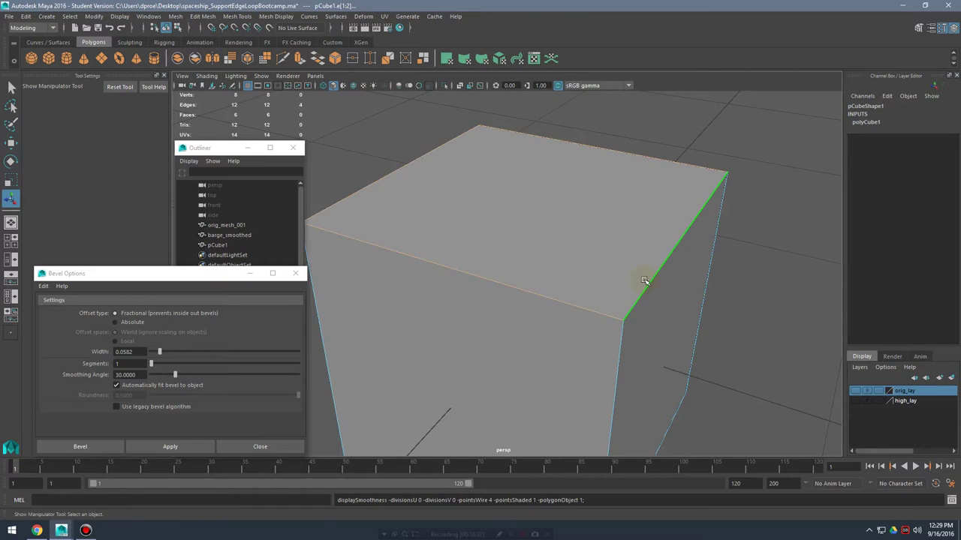
# - Turn on the smooth mesh preview and examine how the selected top edges lie on the rounded form
pyautogui.press('3')
pyautogui.scroll(-3, 665, 277)
pyautogui.keyDown('alt'); pyautogui.moveTo(671, 274); pyautogui.dragTo(620, 265); pyautogui.keyUp('alt')
pyautogui.scroll(3, 635, 272)
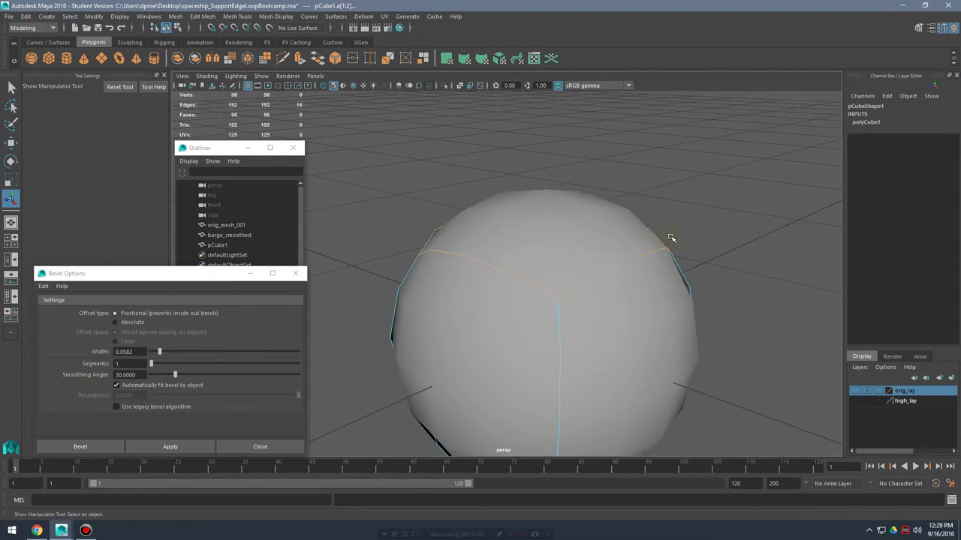
pyautogui.keyDown('alt'); pyautogui.moveTo(614, 333); pyautogui.dragTo(552, 186); pyautogui.keyUp('alt')
pyautogui.keyDown('alt'); pyautogui.moveTo(577, 269); pyautogui.dragTo(620, 289); pyautogui.keyUp('alt')
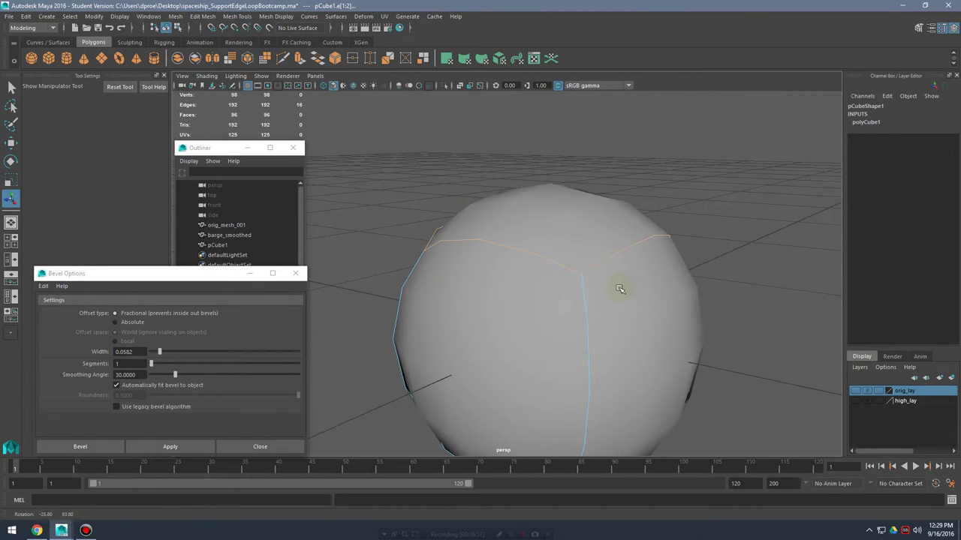
# - Crease the four selected top edges of the smoothed cube with the Crease tool to a value of about 1.9
pyautogui.click(238, 17)
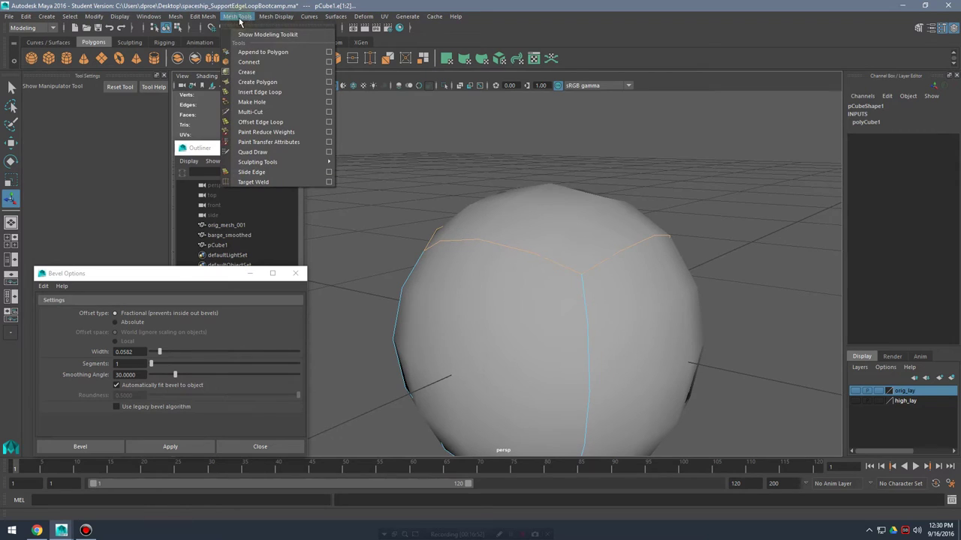
pyautogui.click(265, 72)
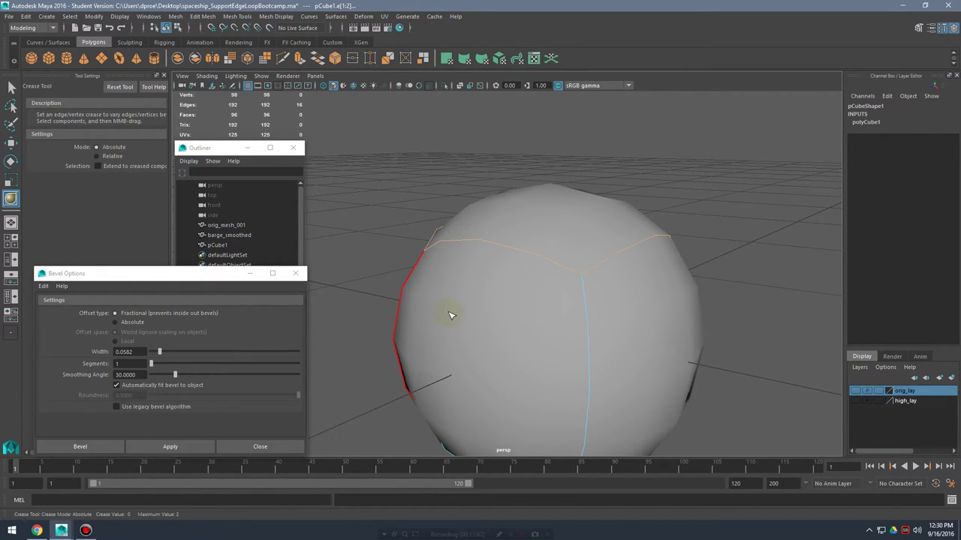
pyautogui.moveTo(450, 315); pyautogui.dragTo(542, 303, button='middle')
pyautogui.keyDown('alt'); pyautogui.moveTo(582, 259); pyautogui.dragTo(594, 289); pyautogui.keyUp('alt')
pyautogui.moveTo(594, 289); pyautogui.dragTo(614, 271, button='middle')
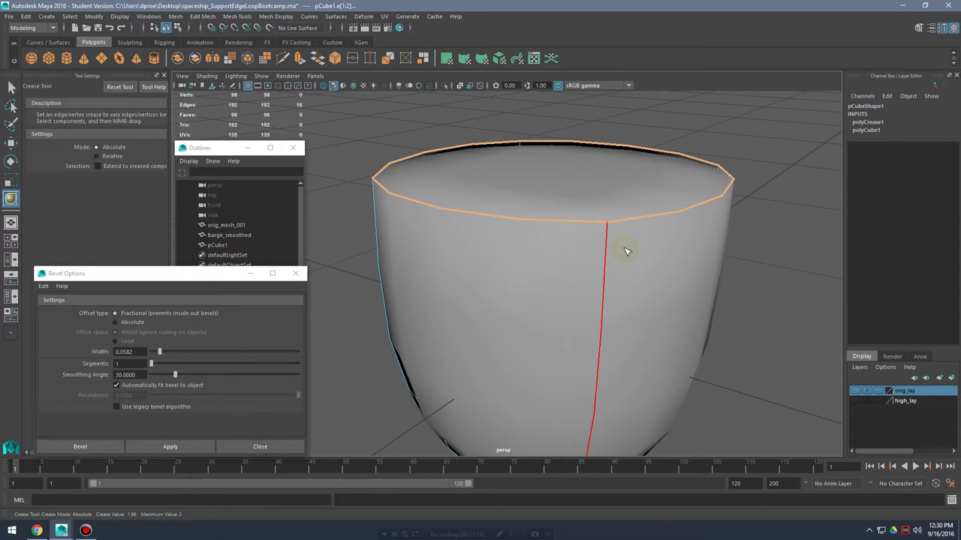
# - Leave the Crease tool, return to object selection, and examine the creased cube as a whole
pyautogui.press('q')
pyautogui.moveTo(614, 244); pyautogui.dragTo(662, 224, button='right')
pyautogui.click(765, 248)
pyautogui.keyDown('alt'); pyautogui.moveTo(761, 270); pyautogui.dragTo(656, 287, button='right'); pyautogui.keyUp('alt')
pyautogui.keyDown('alt'); pyautogui.moveTo(656, 287); pyautogui.dragTo(562, 276); pyautogui.keyUp('alt')
pyautogui.click(561, 276)
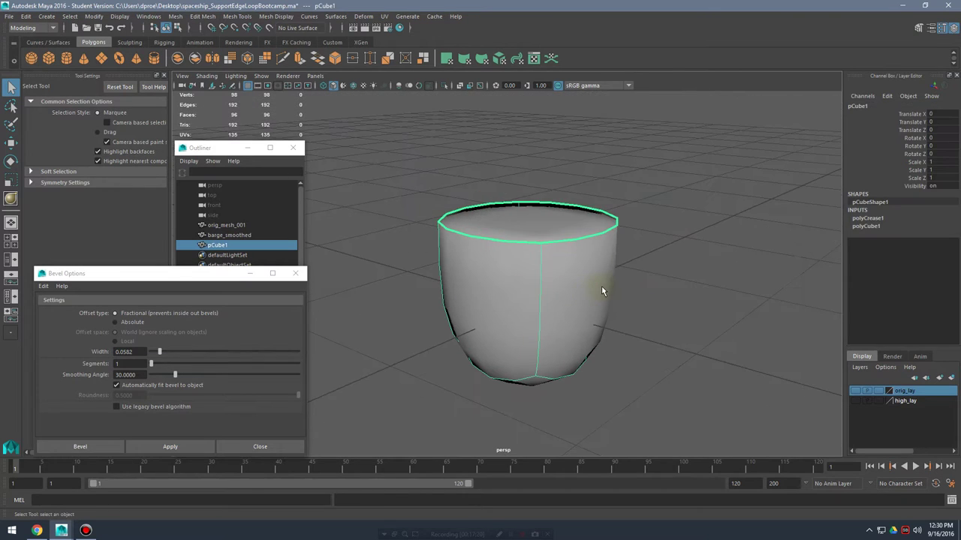
# - Undo the top-edge crease and turn off the cube's smooth mesh preview
pyautogui.hotkey('ctrl', 'z')
pyautogui.hotkey('ctrl', 'z')
pyautogui.hotkey('ctrl', 'z')
pyautogui.hotkey('ctrl', 'z')
pyautogui.hotkey('ctrl', 'z')
pyautogui.press('1')
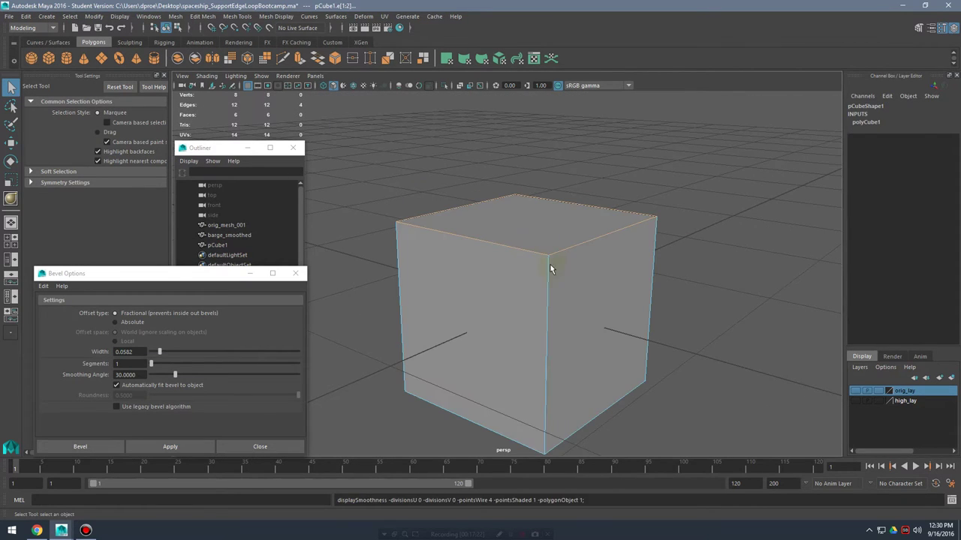
# - Select all twelve edges of the cube and turn on its smooth mesh preview
pyautogui.moveTo(551, 252); pyautogui.dragTo(537, 223, button='right')
pyautogui.moveTo(344, 149); pyautogui.dragTo(820, 473)
pyautogui.press('3')
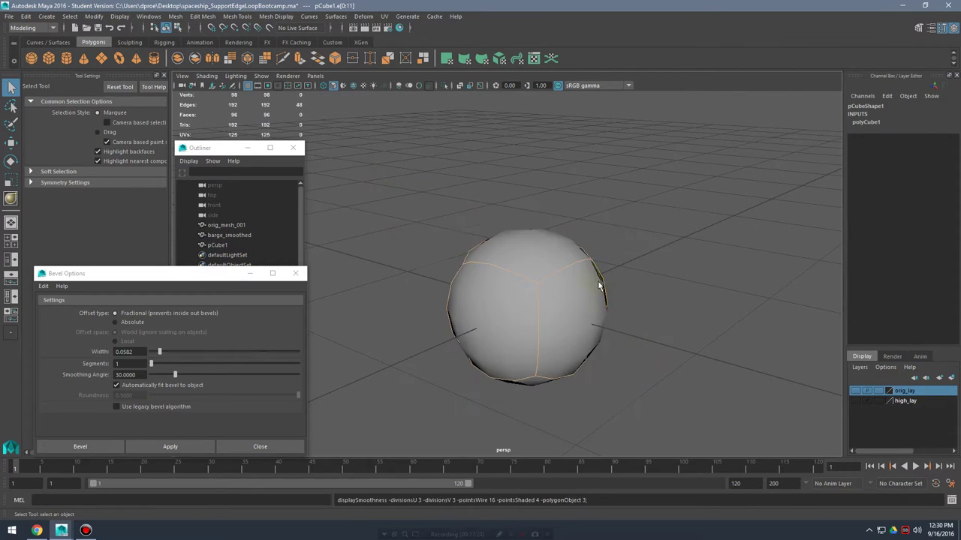
# - Crease all the cube's edges with the Crease tool to a value of about 1.8 and clear the selection
pyautogui.click(250, 17)
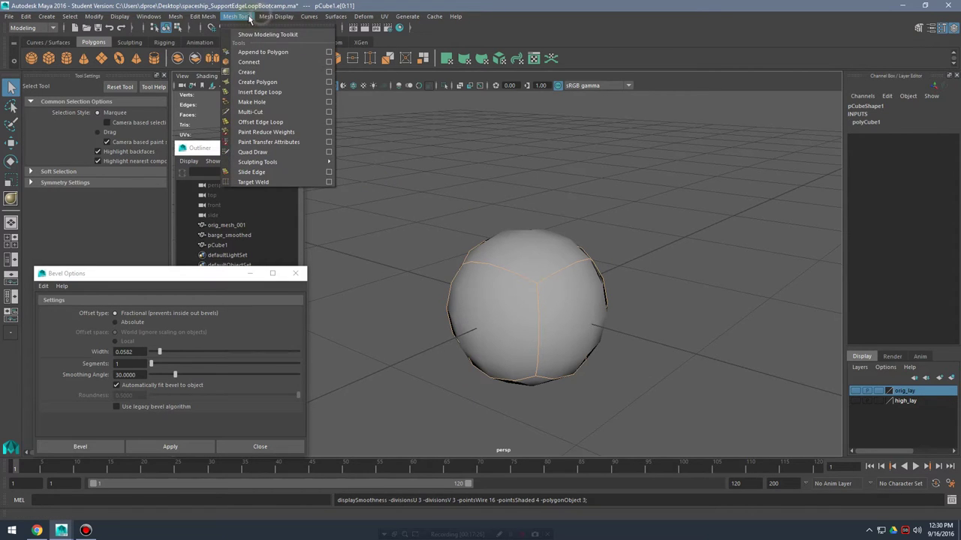
pyautogui.click(271, 72)
pyautogui.moveTo(414, 328); pyautogui.dragTo(569, 314, button='middle')
pyautogui.moveTo(511, 312); pyautogui.dragTo(509, 314, button='middle')
pyautogui.moveTo(558, 280); pyautogui.dragTo(622, 246, button='right')
pyautogui.click(728, 257)
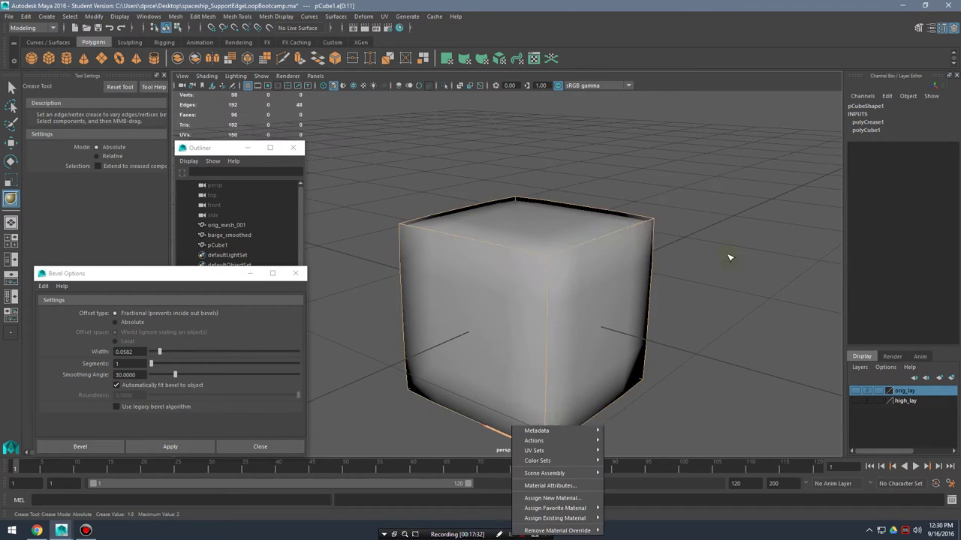
# - Select the creased cube as an object, soften its edges, and deselect it
pyautogui.keyDown('alt'); pyautogui.moveTo(691, 346); pyautogui.dragTo(556, 321); pyautogui.keyUp('alt')
pyautogui.click(661, 279)
pyautogui.click(718, 296)
pyautogui.keyDown('alt'); pyautogui.moveTo(718, 295); pyautogui.dragTo(631, 313); pyautogui.keyUp('alt')
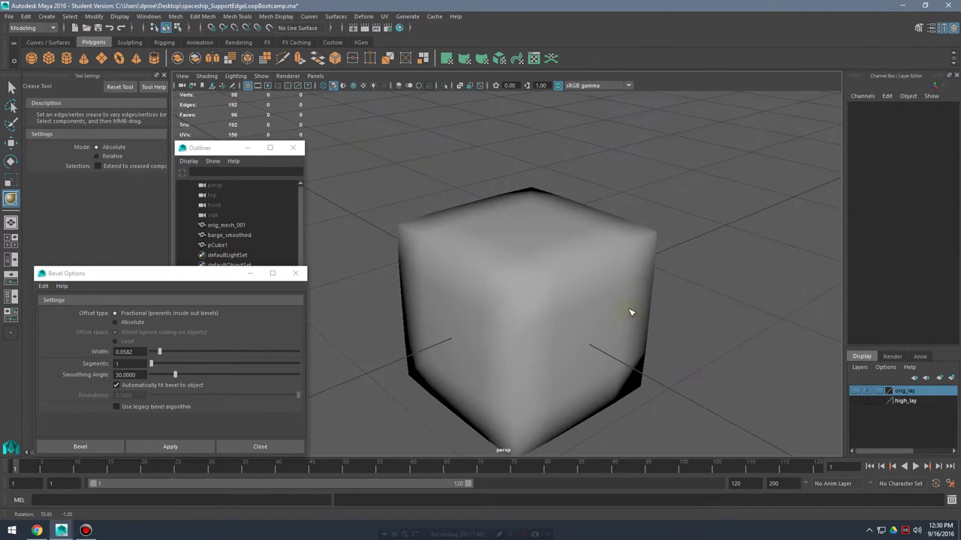
pyautogui.click(504, 223)
pyautogui.click(336, 15)
pyautogui.click(336, 16)
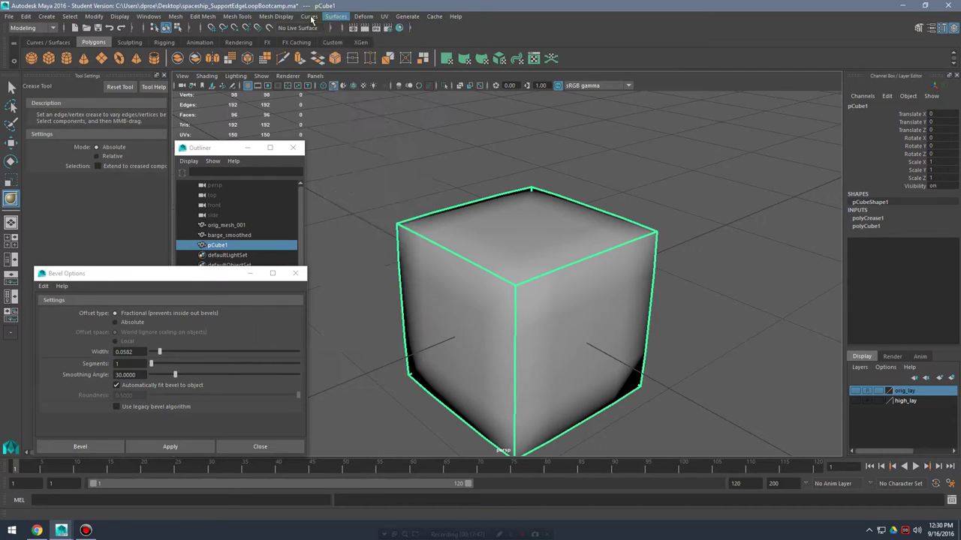
pyautogui.click(275, 16)
pyautogui.click(303, 113)
pyautogui.click(713, 247)
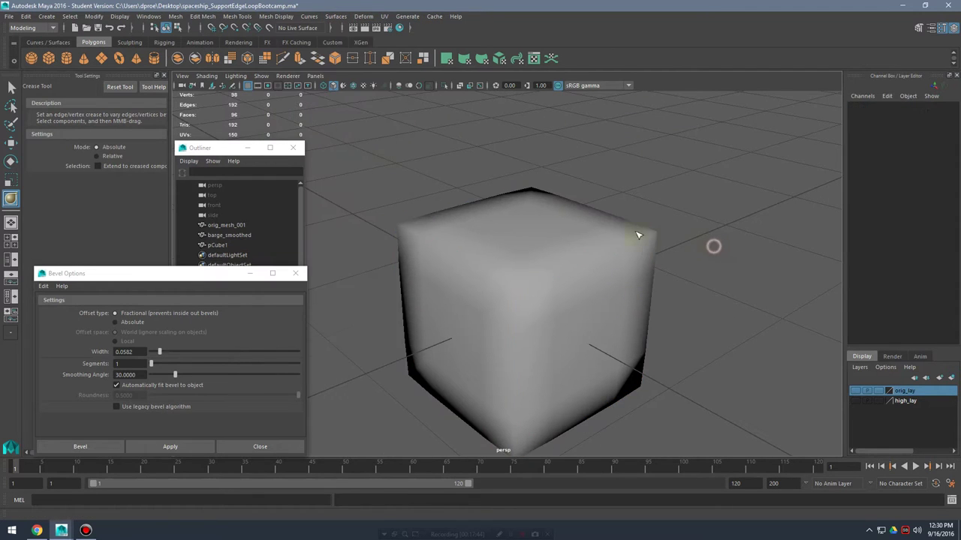
# - Harden all edges of the creased cube and deselect it
pyautogui.click(537, 235)
pyautogui.click(276, 16)
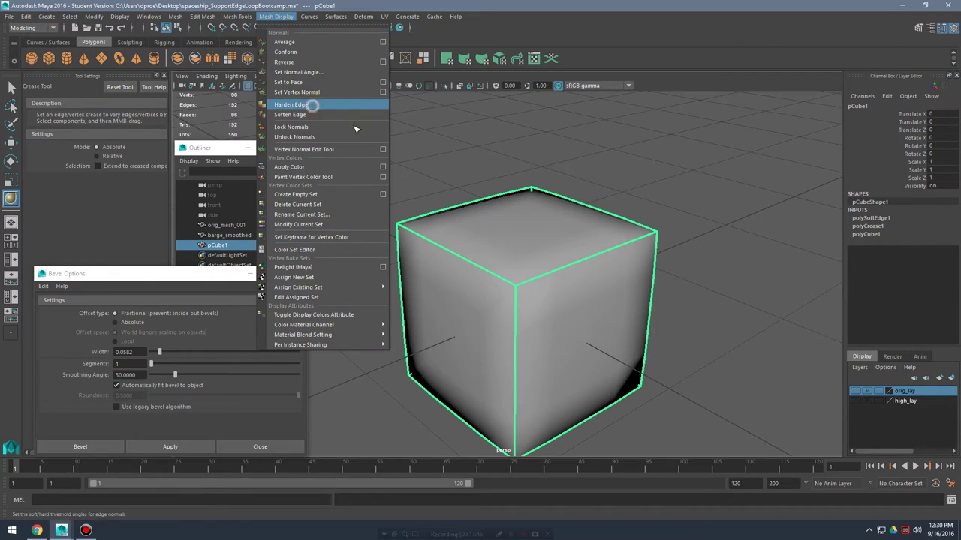
pyautogui.click(312, 105)
pyautogui.moveTo(552, 255); pyautogui.dragTo(617, 221, button='right')
pyautogui.click(736, 245)
pyautogui.keyDown('alt'); pyautogui.moveTo(715, 325); pyautogui.dragTo(699, 304); pyautogui.keyUp('alt')
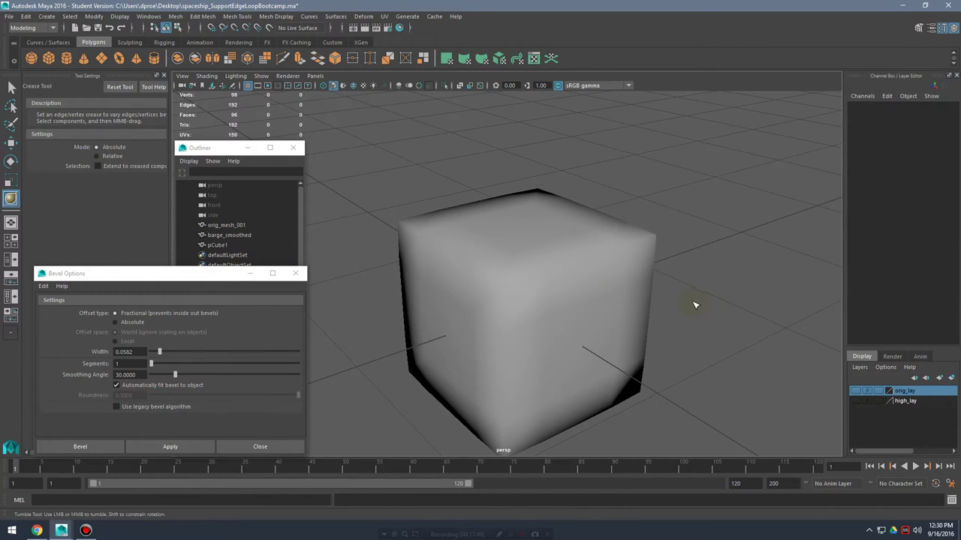
# - Examine the creased cube's edges and corners up close, switching its smooth mesh preview off and on
pyautogui.click(591, 279)
pyautogui.press('1')
pyautogui.moveTo(562, 281)
pyautogui.keyDown('alt'); pyautogui.mouseDown()
pyautogui.moveTo(628, 266)
pyautogui.moveTo(701, 275)
pyautogui.moveTo(555, 296)
pyautogui.mouseUp(); pyautogui.keyUp('alt')
pyautogui.press('3')
pyautogui.keyDown('alt'); pyautogui.moveTo(556, 296); pyautogui.dragTo(781, 304, button='right'); pyautogui.keyUp('alt')
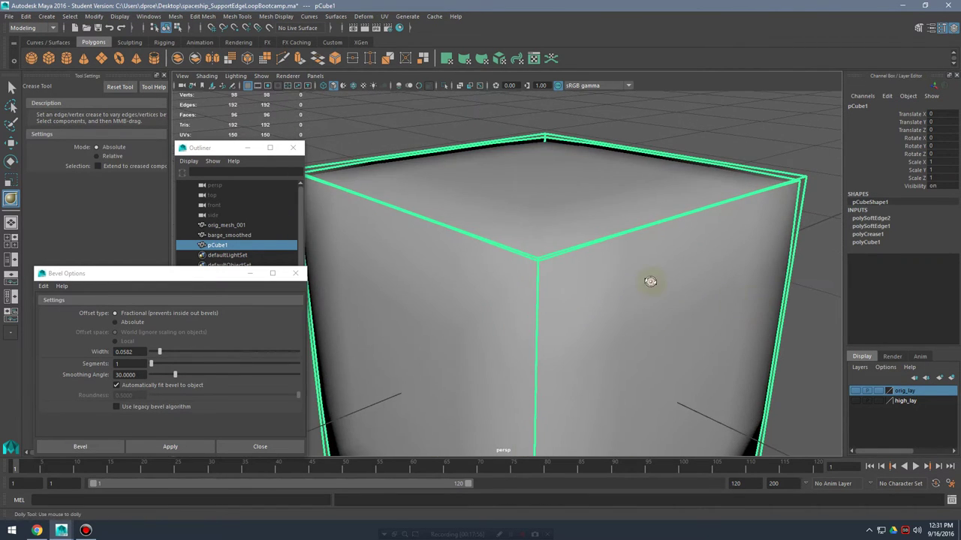
pyautogui.keyDown('alt'); pyautogui.moveTo(650, 282); pyautogui.dragTo(660, 281); pyautogui.keyUp('alt')
pyautogui.press('3')
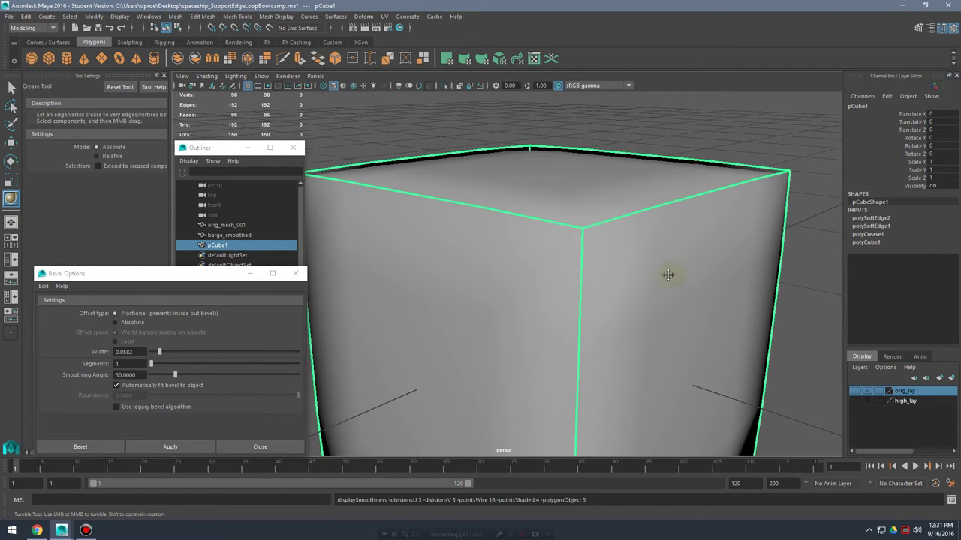
pyautogui.keyDown('alt'); pyautogui.moveTo(667, 276); pyautogui.dragTo(593, 292, button='middle'); pyautogui.keyUp('alt')
pyautogui.click(754, 222)
pyautogui.click(658, 206)
pyautogui.moveTo(638, 233)
pyautogui.keyDown('alt'); pyautogui.mouseDown()
pyautogui.moveTo(654, 241)
pyautogui.moveTo(644, 247)
pyautogui.mouseUp(); pyautogui.keyUp('alt')
pyautogui.keyDown('alt'); pyautogui.moveTo(673, 251); pyautogui.dragTo(526, 276, button='right'); pyautogui.keyUp('alt')
pyautogui.keyDown('alt'); pyautogui.moveTo(535, 296); pyautogui.dragTo(536, 258, button='middle'); pyautogui.keyUp('alt')
pyautogui.keyDown('alt'); pyautogui.moveTo(544, 269); pyautogui.dragTo(682, 283, button='right'); pyautogui.keyUp('alt')
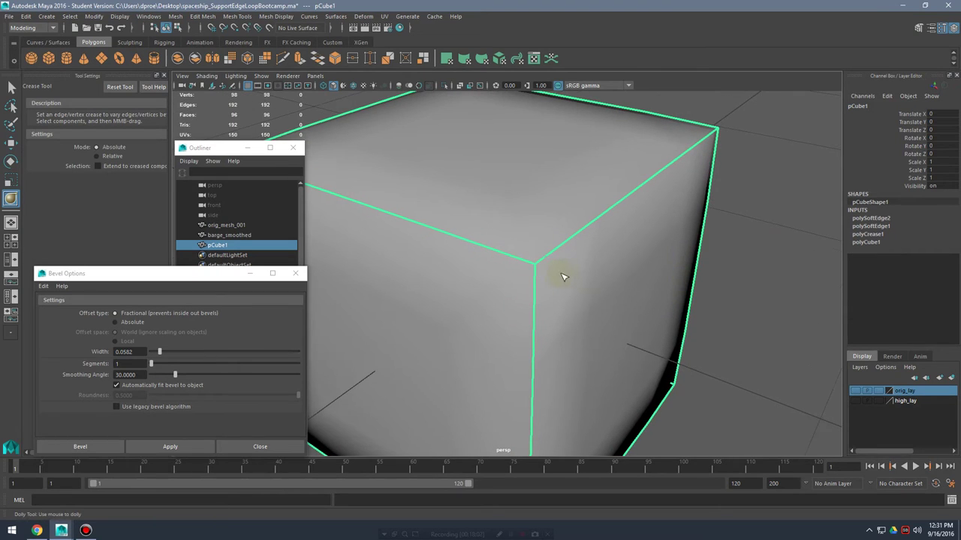
pyautogui.moveTo(545, 257)
pyautogui.keyDown('alt'); pyautogui.mouseDown()
pyautogui.moveTo(641, 293)
pyautogui.moveTo(611, 220)
pyautogui.moveTo(644, 279)
pyautogui.moveTo(556, 268)
pyautogui.mouseUp(); pyautogui.keyUp('alt')
pyautogui.scroll(-3, 558, 279)
pyautogui.scroll(3, 678, 292)
pyautogui.keyDown('alt'); pyautogui.moveTo(677, 292); pyautogui.dragTo(662, 289); pyautogui.keyUp('alt')
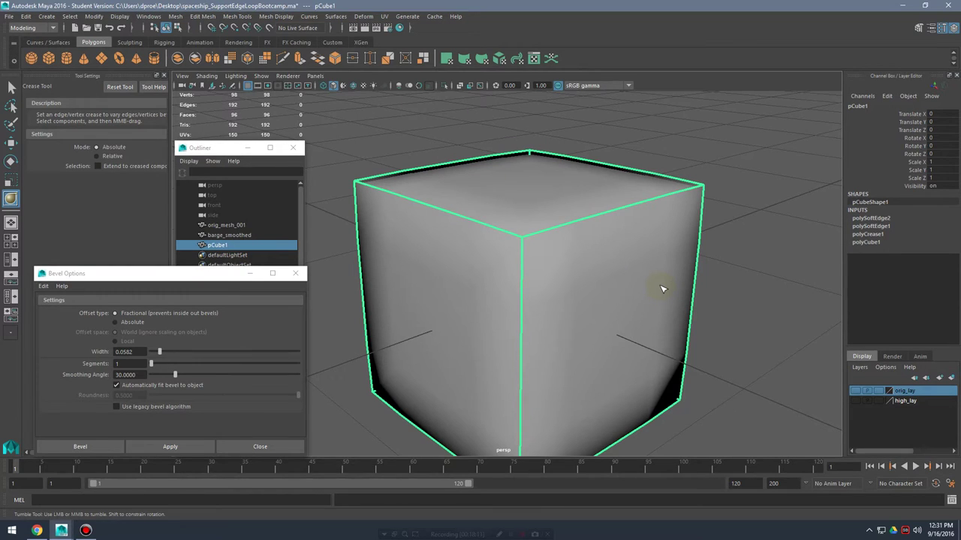
pyautogui.press('1')
pyautogui.press('3')
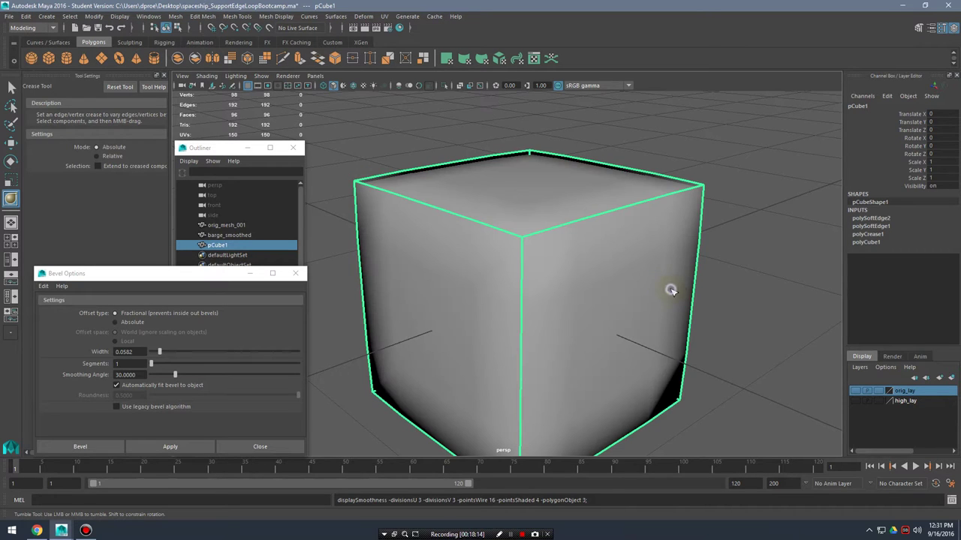
# - Leave the Crease tool and examine the edge tightness of the smoothed cube from several angles and distances
pyautogui.moveTo(671, 289); pyautogui.dragTo(722, 238, button='right')
pyautogui.press('q')
pyautogui.click(740, 312)
pyautogui.keyDown('alt'); pyautogui.moveTo(684, 311); pyautogui.dragTo(593, 260); pyautogui.keyUp('alt')
pyautogui.scroll(3, 593, 295)
pyautogui.click(597, 257)
pyautogui.keyDown('alt'); pyautogui.moveTo(598, 256); pyautogui.dragTo(598, 283, button='middle'); pyautogui.keyUp('alt')
pyautogui.keyDown('alt'); pyautogui.moveTo(566, 282); pyautogui.dragTo(722, 274, button='right'); pyautogui.keyUp('alt')
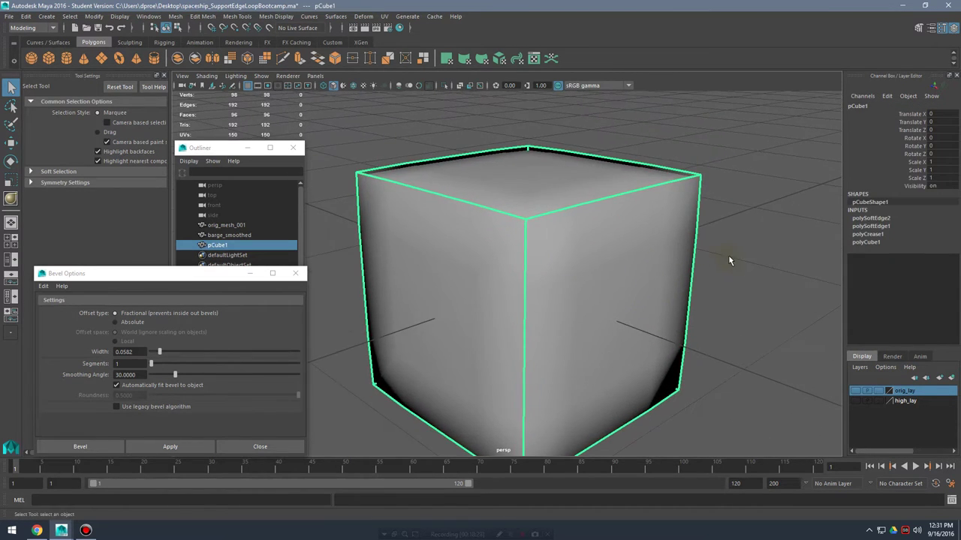
pyautogui.click(728, 258)
pyautogui.click(607, 263)
pyautogui.keyDown('alt'); pyautogui.moveTo(609, 267); pyautogui.dragTo(677, 247, button='right'); pyautogui.keyUp('alt')
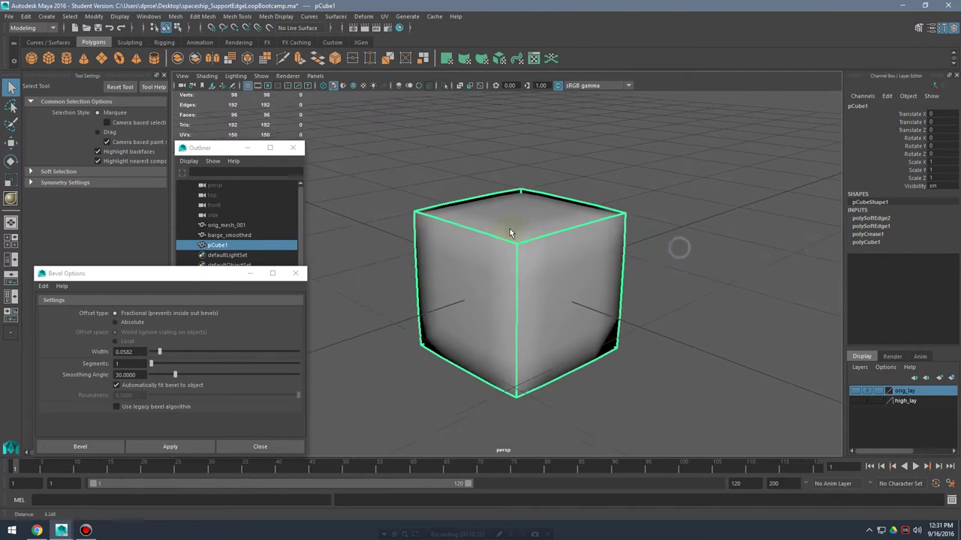
pyautogui.keyDown('alt'); pyautogui.moveTo(678, 247); pyautogui.dragTo(540, 259); pyautogui.keyUp('alt')
pyautogui.keyDown('alt'); pyautogui.moveTo(530, 259); pyautogui.dragTo(712, 272, button='right'); pyautogui.keyUp('alt')
pyautogui.keyDown('alt'); pyautogui.moveTo(630, 278); pyautogui.dragTo(658, 254); pyautogui.keyUp('alt')
pyautogui.keyDown('alt'); pyautogui.moveTo(603, 241); pyautogui.dragTo(646, 260, button='right'); pyautogui.keyUp('alt')
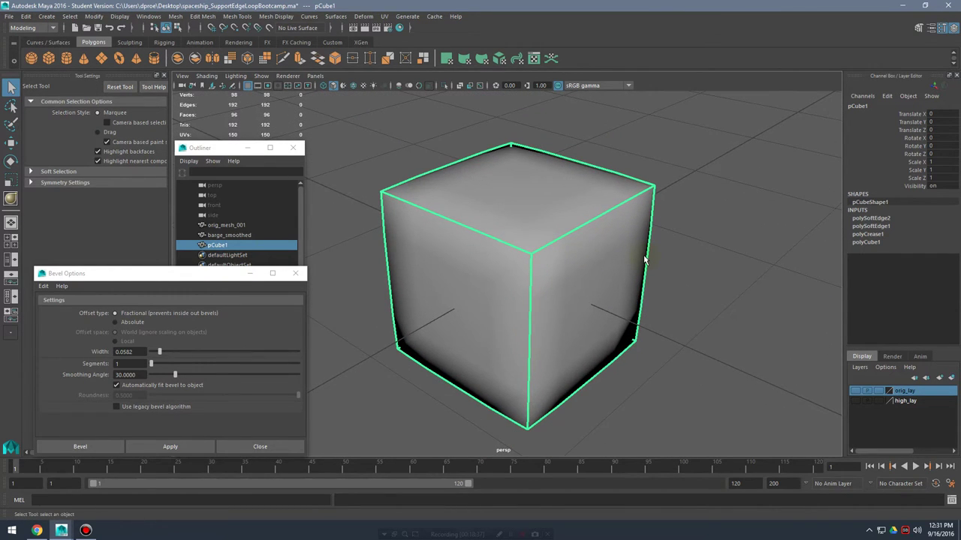
pyautogui.click(721, 263)
pyautogui.click(629, 265)
pyautogui.moveTo(634, 279)
pyautogui.keyDown('alt'); pyautogui.mouseDown()
pyautogui.moveTo(639, 267)
pyautogui.moveTo(650, 280)
pyautogui.mouseUp(); pyautogui.keyUp('alt')
pyautogui.keyDown('alt'); pyautogui.moveTo(608, 272); pyautogui.dragTo(694, 272, button='right'); pyautogui.keyUp('alt')
pyautogui.moveTo(722, 255)
pyautogui.keyDown('alt'); pyautogui.mouseDown()
pyautogui.moveTo(667, 253)
pyautogui.moveTo(724, 252)
pyautogui.mouseUp(); pyautogui.keyUp('alt')
pyautogui.keyDown('alt'); pyautogui.moveTo(749, 253); pyautogui.dragTo(689, 252, button='right'); pyautogui.keyUp('alt')
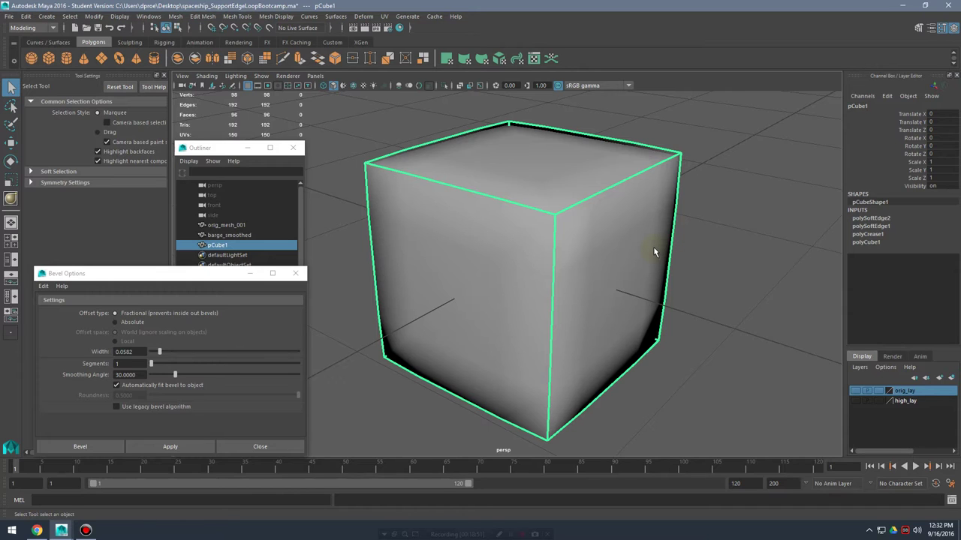
# - Compare the unsmoothed cube with its smooth mesh preview
pyautogui.press('1')
pyautogui.click(736, 236)
pyautogui.keyDown('alt'); pyautogui.moveTo(752, 307); pyautogui.dragTo(744, 314, button='middle'); pyautogui.keyUp('alt')
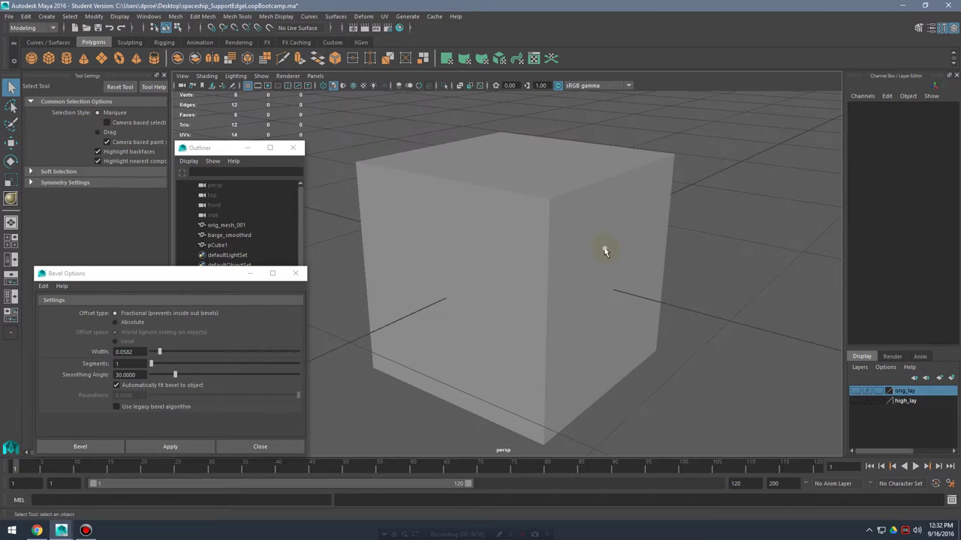
pyautogui.click(624, 253)
pyautogui.press('3')
# - Apply the Smooth operation to the cube twice with one division each, and view the deselected result
pyautogui.click(175, 17)
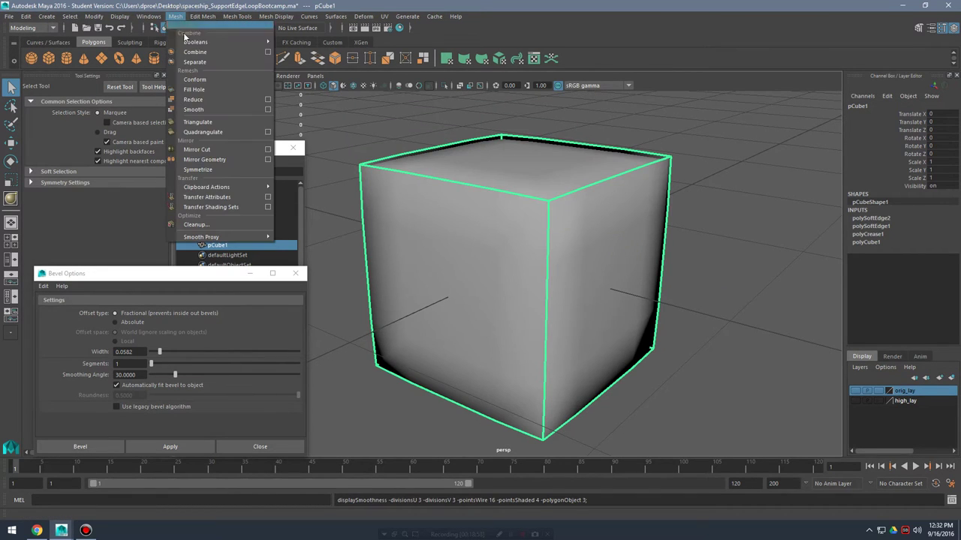
pyautogui.click(222, 111)
pyautogui.click(716, 243)
pyautogui.click(548, 243)
pyautogui.press('g')
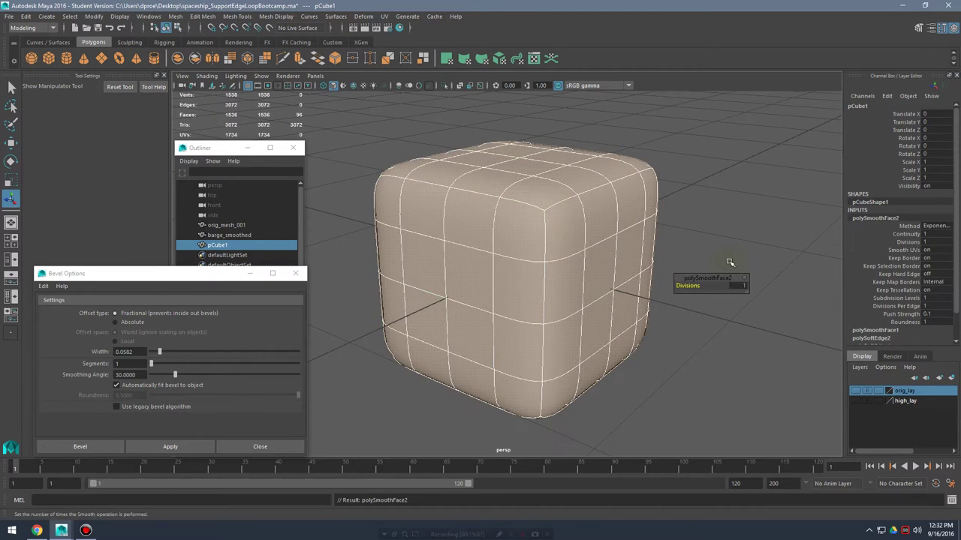
pyautogui.click(713, 244)
pyautogui.moveTo(703, 257)
pyautogui.keyDown('alt'); pyautogui.mouseDown()
pyautogui.moveTo(573, 264)
pyautogui.moveTo(697, 265)
pyautogui.mouseUp(); pyautogui.keyUp('alt')
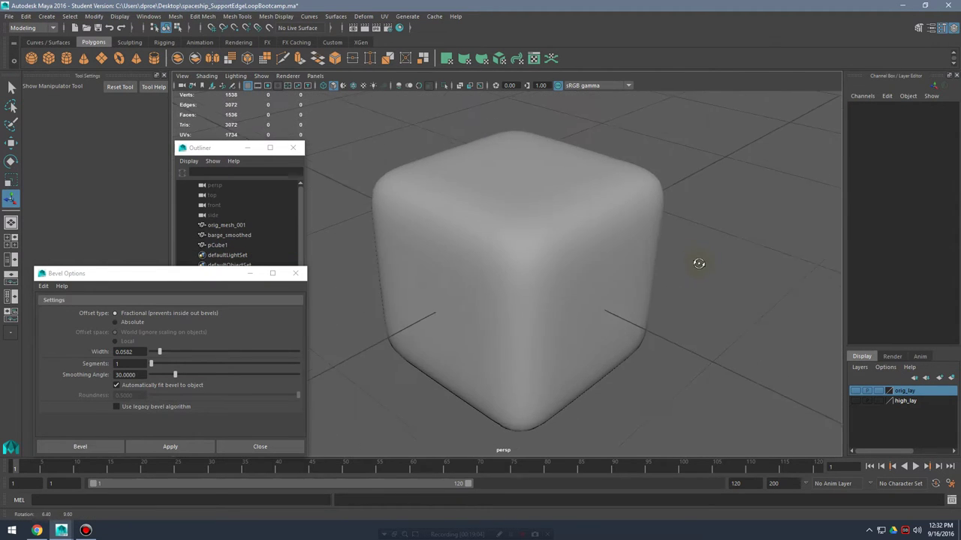
# - Repeat the one-division Smooth on the cube for a third level of subdivision
pyautogui.click(590, 253)
pyautogui.scroll(-2, 590, 253)
pyautogui.click(686, 262)
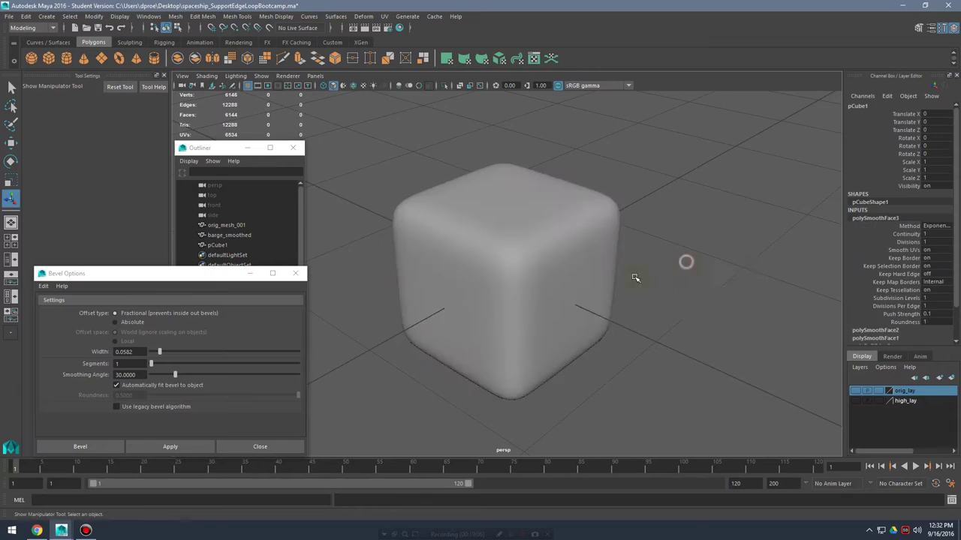
pyautogui.keyDown('alt'); pyautogui.moveTo(635, 277); pyautogui.dragTo(611, 275); pyautogui.keyUp('alt')
pyautogui.click(615, 271)
pyautogui.press('g')
# - Examine the dense wireframe and rounded edges of the subdivided cube from above, the side and close up
pyautogui.keyDown('alt'); pyautogui.moveTo(527, 278); pyautogui.dragTo(725, 291, button='right'); pyautogui.keyUp('alt')
pyautogui.keyDown('alt'); pyautogui.moveTo(618, 286); pyautogui.dragTo(684, 292); pyautogui.keyUp('alt')
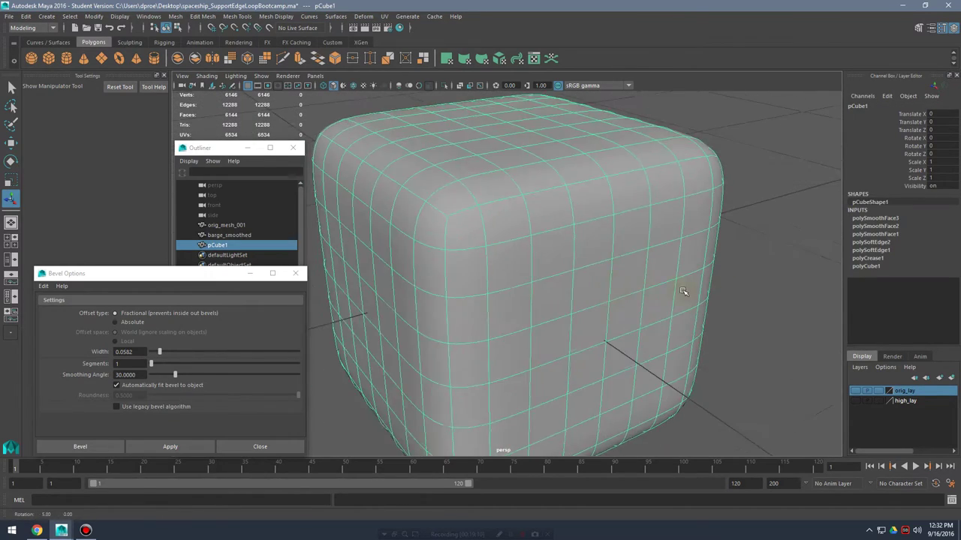
pyautogui.keyDown('alt'); pyautogui.moveTo(712, 285); pyautogui.dragTo(583, 276, button='right'); pyautogui.keyUp('alt')
pyautogui.keyDown('alt'); pyautogui.moveTo(574, 287); pyautogui.dragTo(577, 272); pyautogui.keyUp('alt')
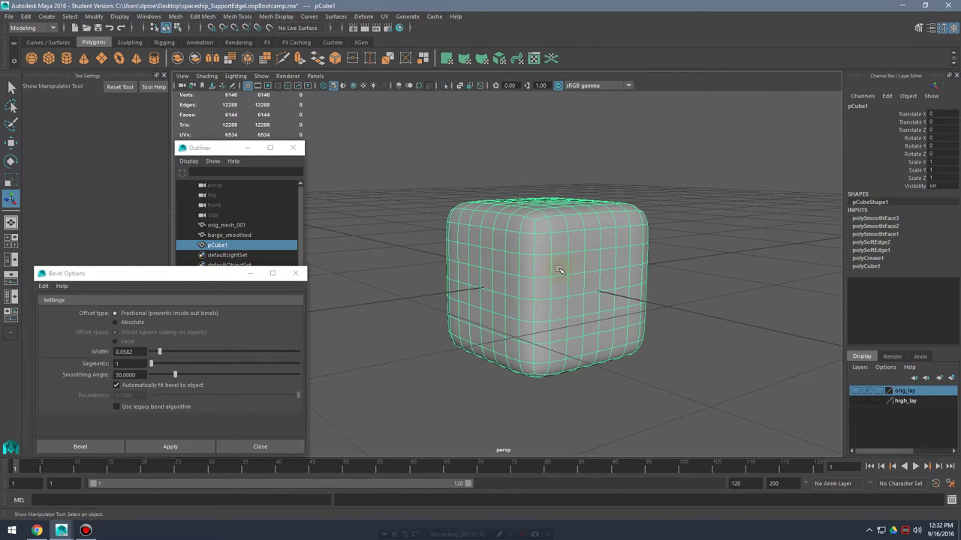
pyautogui.keyDown('alt'); pyautogui.moveTo(559, 270); pyautogui.dragTo(570, 286); pyautogui.keyUp('alt')
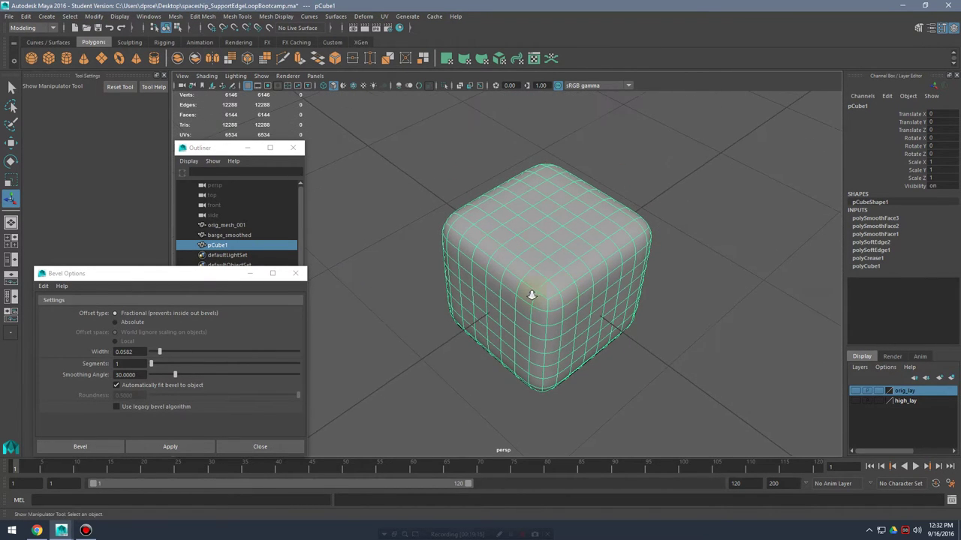
pyautogui.keyDown('alt'); pyautogui.moveTo(532, 295); pyautogui.dragTo(626, 318, button='right'); pyautogui.keyUp('alt')
pyautogui.keyDown('alt'); pyautogui.moveTo(626, 320); pyautogui.dragTo(610, 268); pyautogui.keyUp('alt')
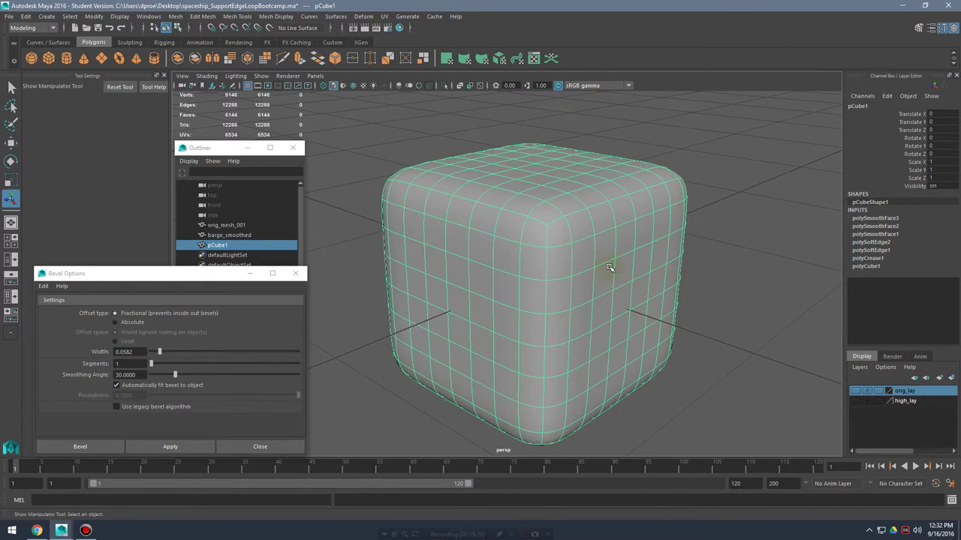
# - Undo all three Smooth operations on the cube
pyautogui.hotkey('ctrl', 'z')
pyautogui.hotkey('ctrl', 'z')
pyautogui.hotkey('ctrl', 'z')
pyautogui.hotkey('ctrl', 'z')
pyautogui.hotkey('ctrl', 'z')
pyautogui.hotkey('ctrl', 'z')
pyautogui.hotkey('ctrl', 'z')
pyautogui.hotkey('ctrl', 'z')
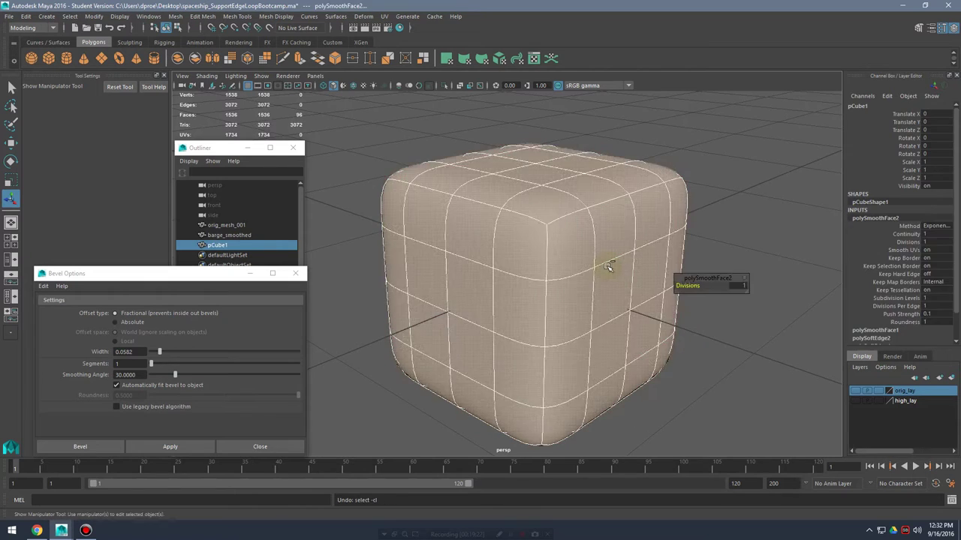
pyautogui.hotkey('ctrl', 'z')
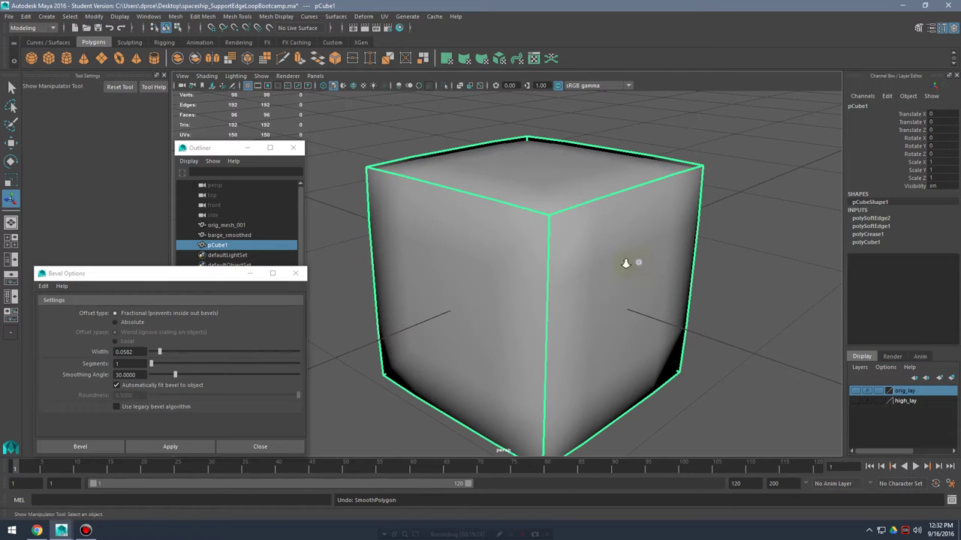
# - Examine the creased cube from several angles, switching between the cage-plus-smooth and smooth previews
pyautogui.keyDown('alt'); pyautogui.moveTo(625, 263); pyautogui.dragTo(587, 263); pyautogui.keyUp('alt')
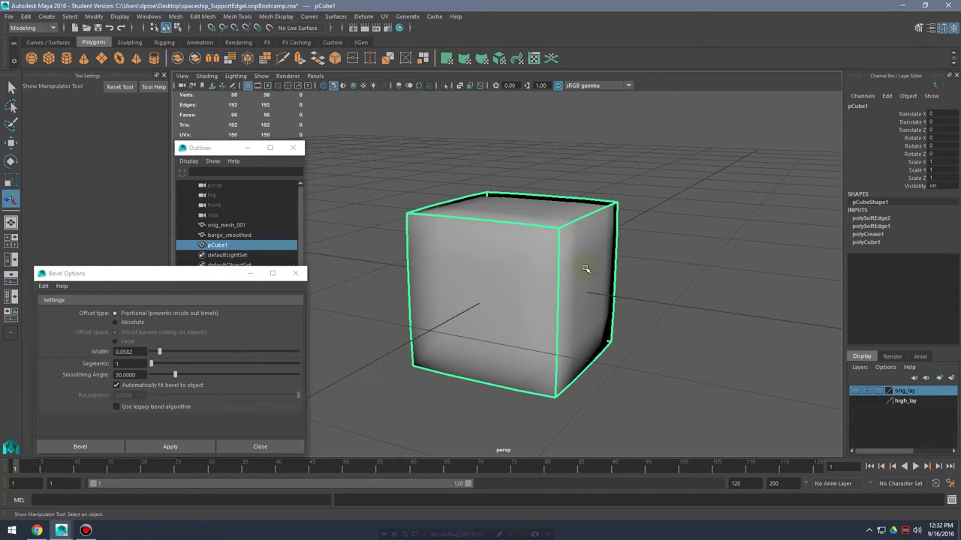
pyautogui.keyDown('alt'); pyautogui.moveTo(586, 269); pyautogui.dragTo(612, 273, button='right'); pyautogui.keyUp('alt')
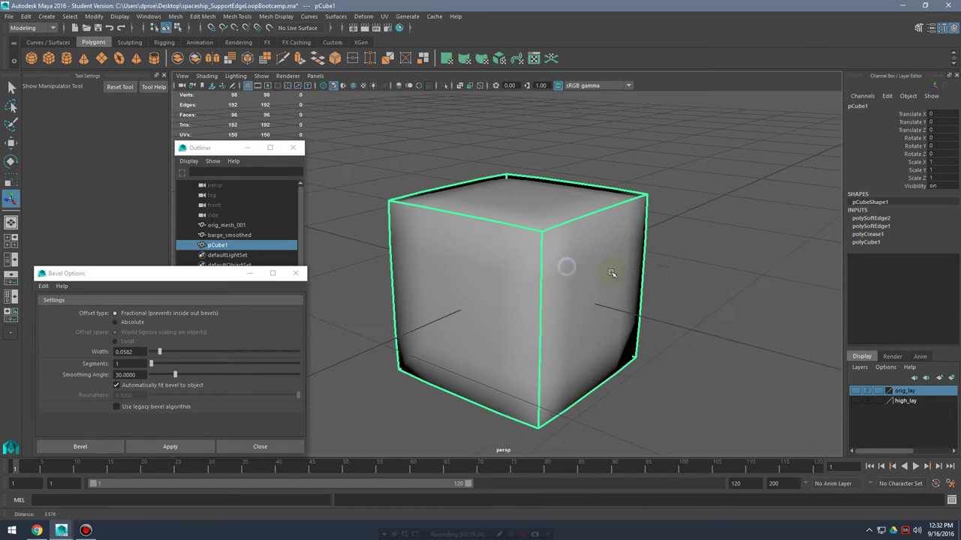
pyautogui.press('2')
pyautogui.press('3')
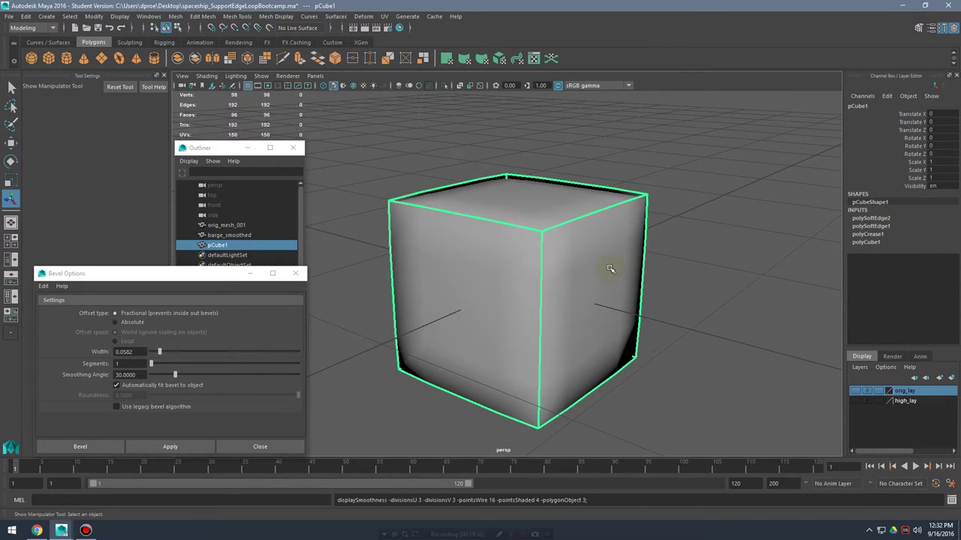
pyautogui.keyDown('alt'); pyautogui.moveTo(698, 250); pyautogui.dragTo(590, 256); pyautogui.keyUp('alt')
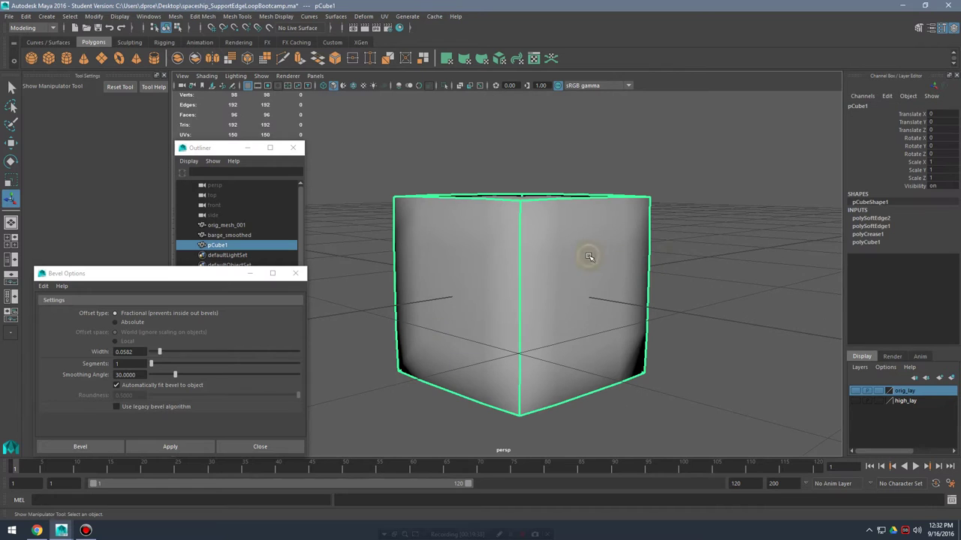
pyautogui.keyDown('alt'); pyautogui.moveTo(660, 260); pyautogui.dragTo(683, 262); pyautogui.keyUp('alt')
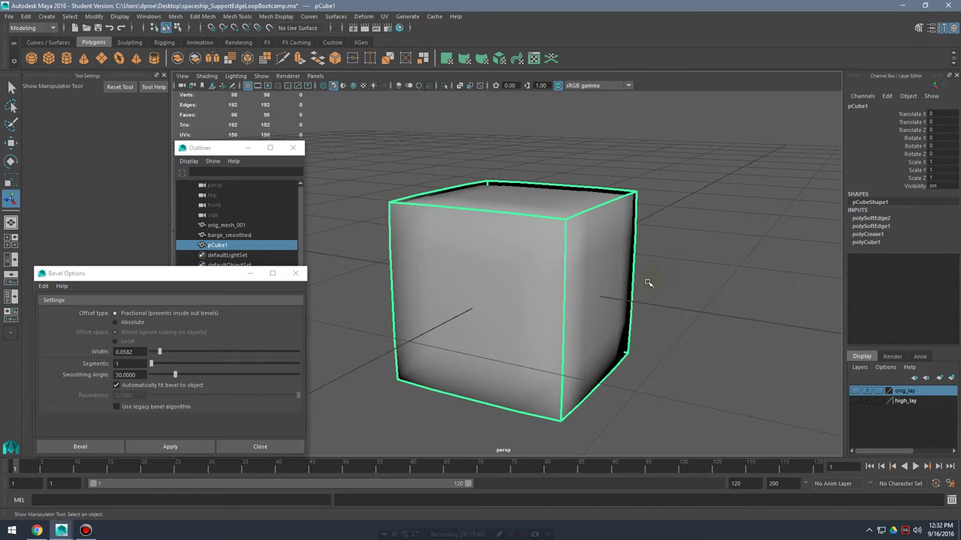
# - Apply the Smooth operation to the creased cube with one division
pyautogui.keyDown('alt'); pyautogui.moveTo(604, 292); pyautogui.dragTo(574, 287); pyautogui.keyUp('alt')
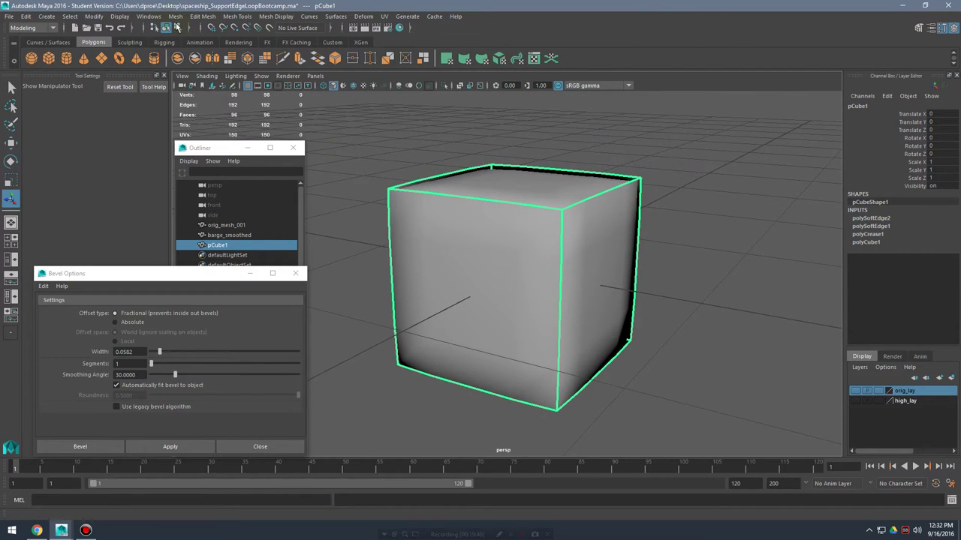
pyautogui.click(175, 16)
pyautogui.click(199, 110)
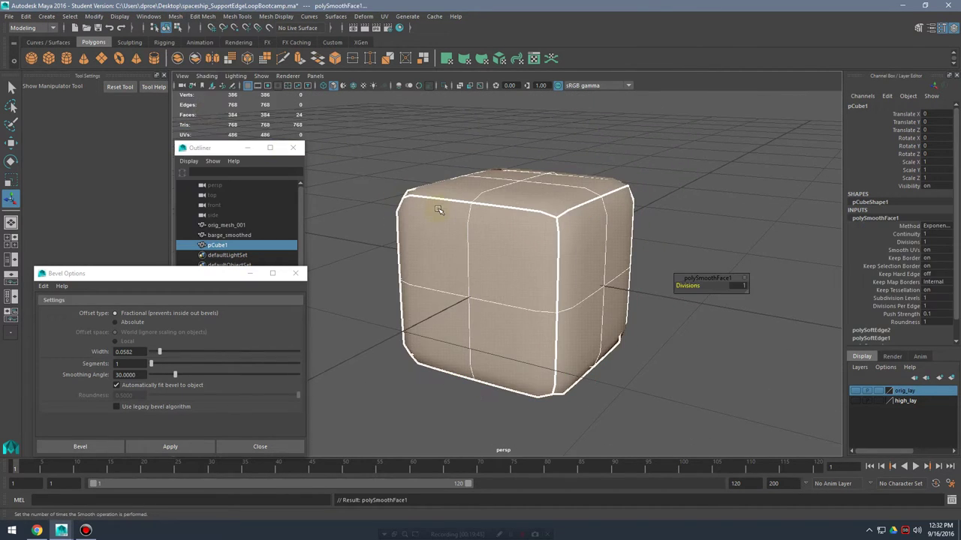
# - Repeat the Smooth operation twice more on the creased cube and check its subdivided corners
pyautogui.press('g')
pyautogui.press('g')
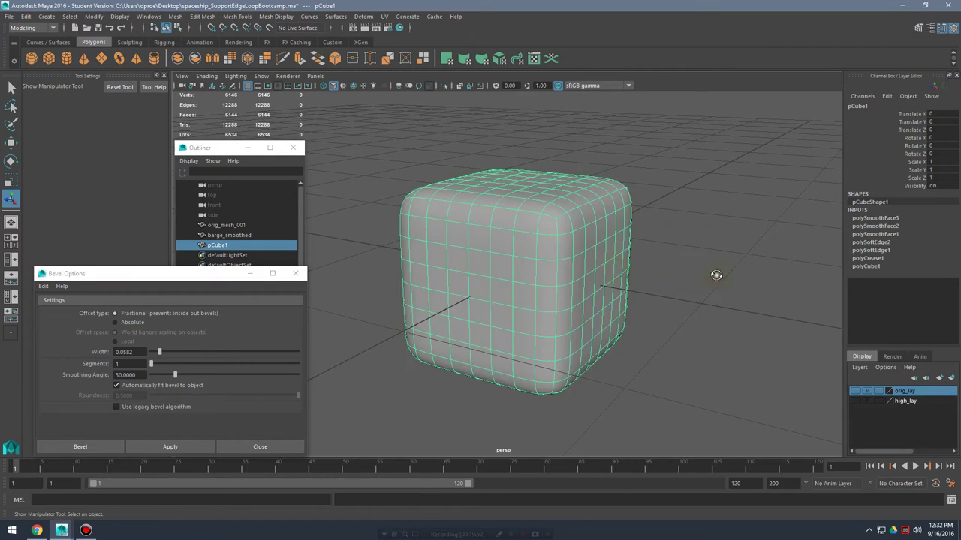
pyautogui.keyDown('alt'); pyautogui.moveTo(716, 274); pyautogui.dragTo(638, 285); pyautogui.keyUp('alt')
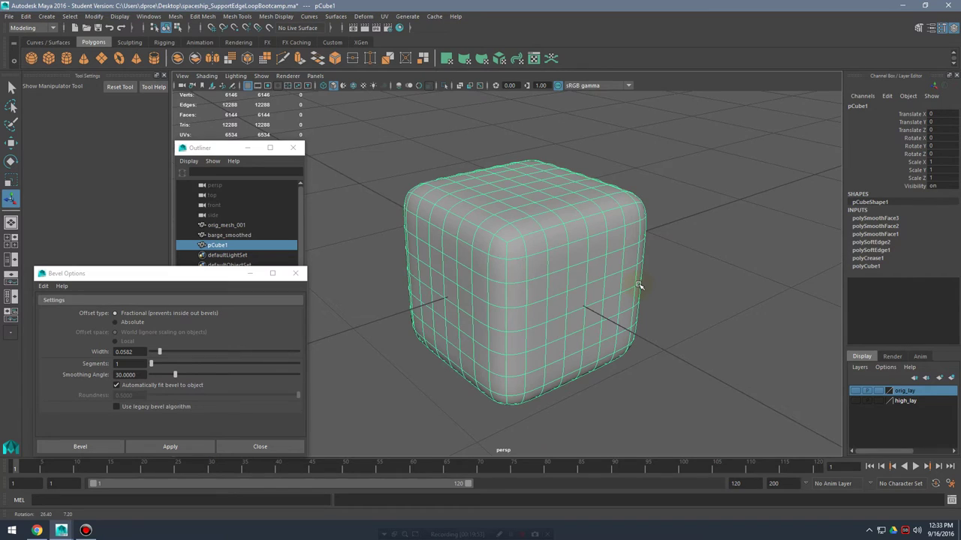
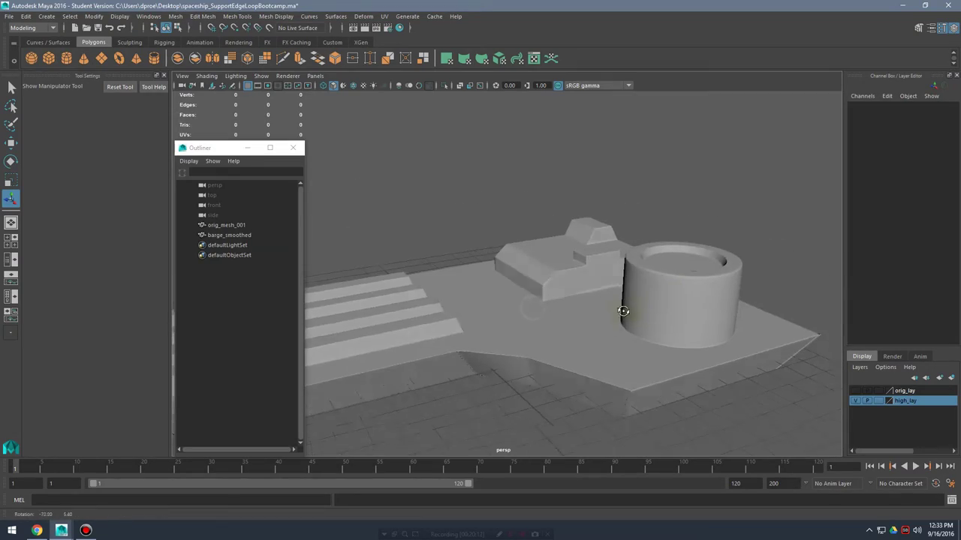
# - Examine the dense wireframe of the barge_smoothed mesh around its deck, cabin and cylindrical turret
pyautogui.click(638, 308)
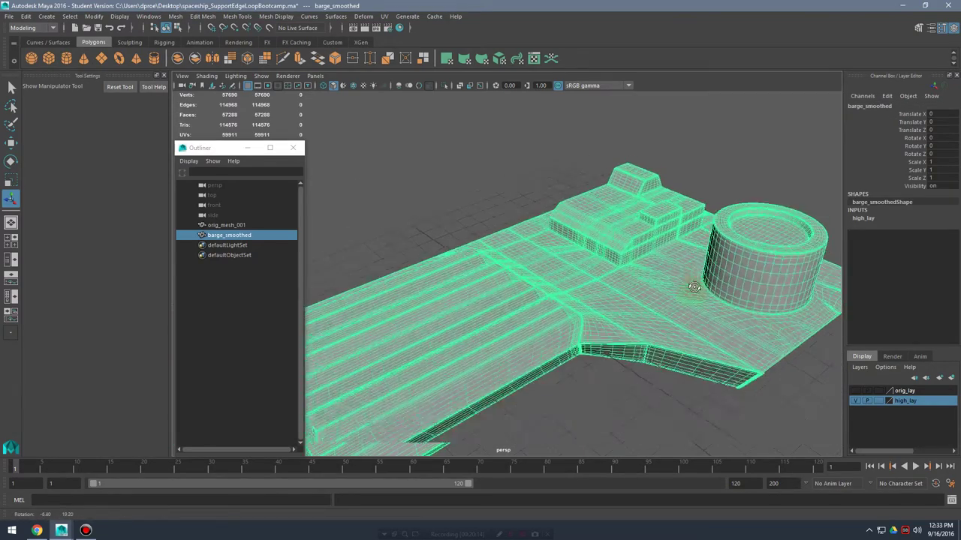
pyautogui.moveTo(694, 287)
pyautogui.keyDown('alt'); pyautogui.mouseDown()
pyautogui.moveTo(690, 217)
pyautogui.moveTo(690, 289)
pyautogui.mouseUp(); pyautogui.keyUp('alt')
pyautogui.scroll(6, 673, 311)
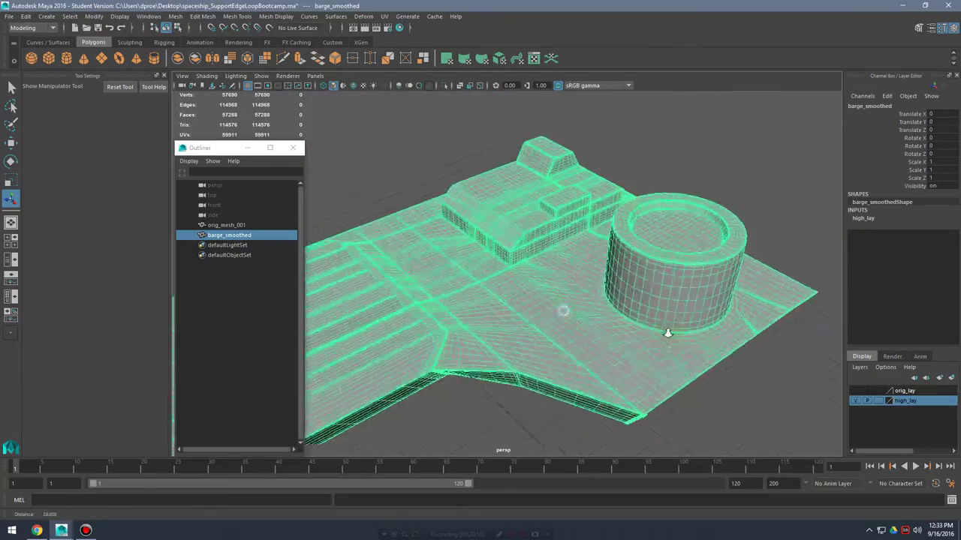
pyautogui.moveTo(674, 298)
pyautogui.keyDown('alt'); pyautogui.mouseDown()
pyautogui.moveTo(585, 303)
pyautogui.moveTo(684, 297)
pyautogui.mouseUp(); pyautogui.keyUp('alt')
pyautogui.keyDown('alt'); pyautogui.moveTo(687, 297); pyautogui.dragTo(587, 298, button='right'); pyautogui.keyUp('alt')
pyautogui.keyDown('alt'); pyautogui.moveTo(587, 298); pyautogui.dragTo(643, 265, button='middle'); pyautogui.keyUp('alt')
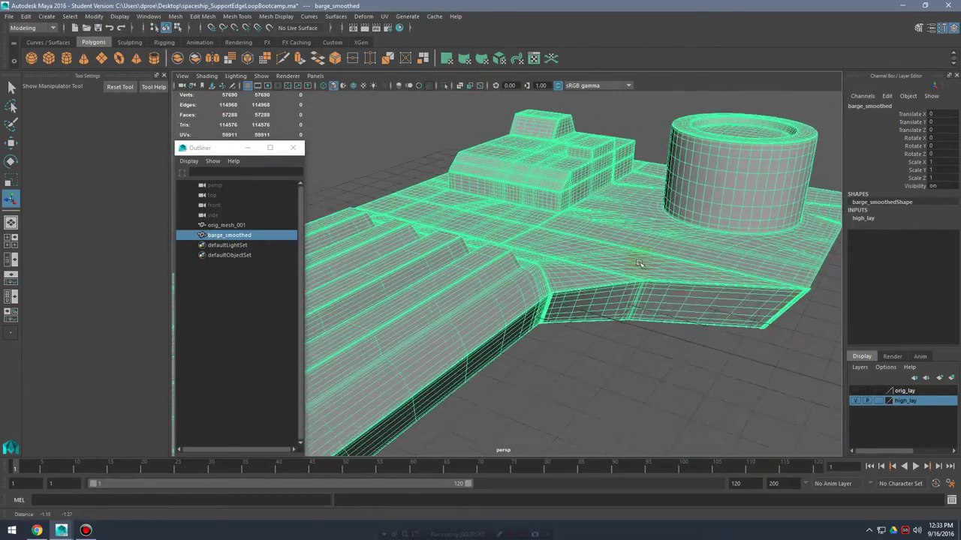
pyautogui.keyDown('alt'); pyautogui.moveTo(674, 315); pyautogui.dragTo(703, 310); pyautogui.keyUp('alt')
pyautogui.click(702, 317)
pyautogui.click(702, 310)
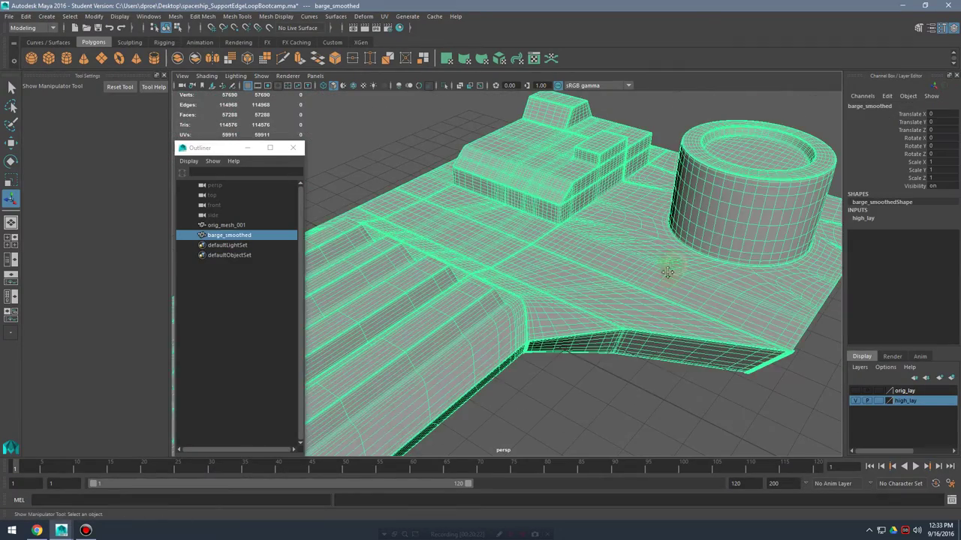
pyautogui.keyDown('alt'); pyautogui.moveTo(675, 278); pyautogui.dragTo(578, 286); pyautogui.keyUp('alt')
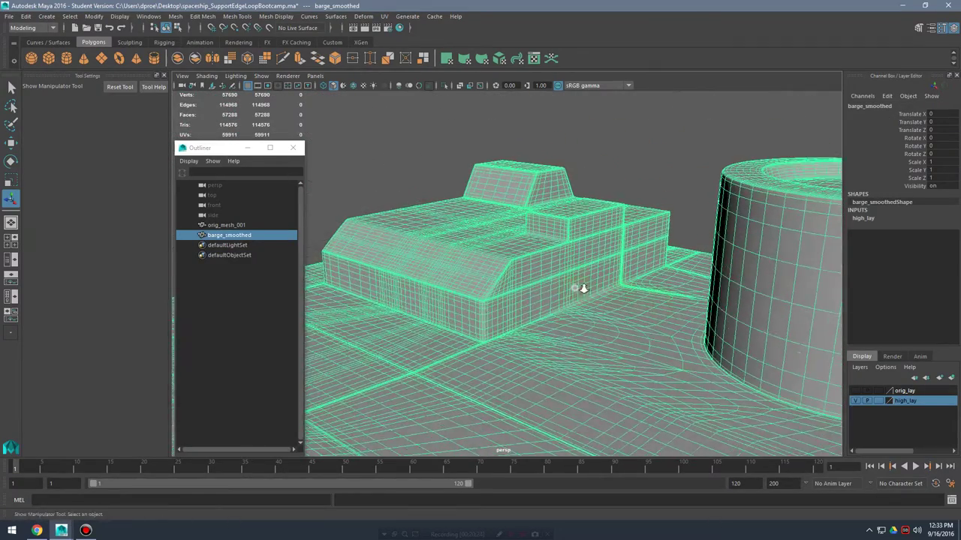
pyautogui.keyDown('alt'); pyautogui.moveTo(579, 285); pyautogui.dragTo(427, 165, button='right'); pyautogui.keyUp('alt')
pyautogui.click(428, 165)
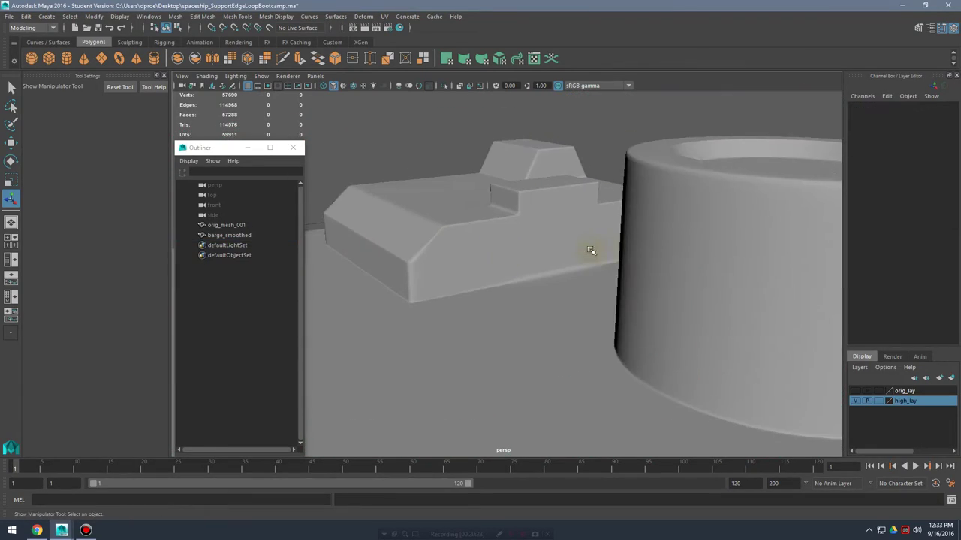
# - Examine the smoothed barge's shaded edges, then the tight support loops at the corners of its raised deck ribs
pyautogui.keyDown('alt'); pyautogui.moveTo(648, 245); pyautogui.dragTo(607, 241); pyautogui.keyUp('alt')
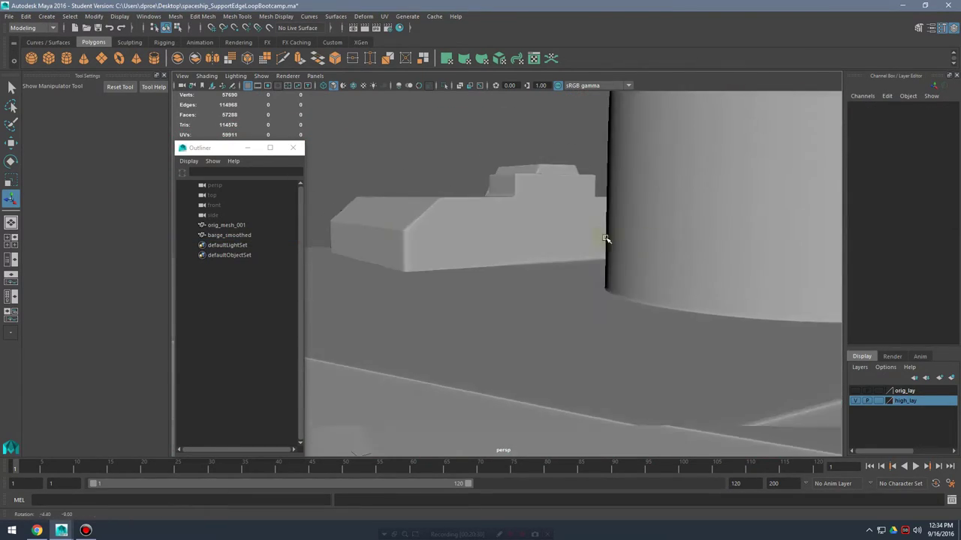
pyautogui.keyDown('alt'); pyautogui.moveTo(607, 240); pyautogui.dragTo(557, 250, button='right'); pyautogui.keyUp('alt')
pyautogui.keyDown('alt'); pyautogui.moveTo(557, 251); pyautogui.dragTo(606, 254, button='middle'); pyautogui.keyUp('alt')
pyautogui.click(587, 353)
pyautogui.keyDown('alt'); pyautogui.moveTo(587, 354); pyautogui.dragTo(569, 317, button='right'); pyautogui.keyUp('alt')
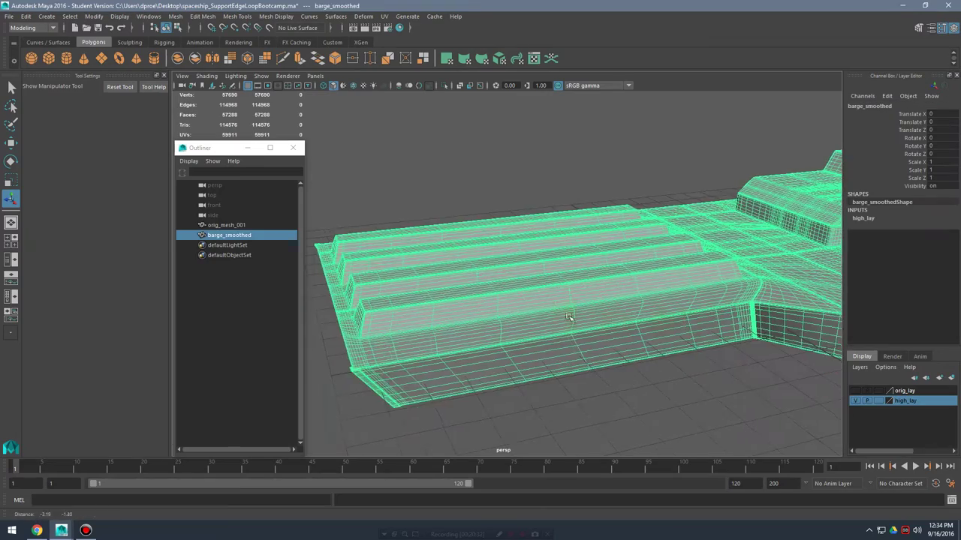
pyautogui.keyDown('alt'); pyautogui.moveTo(665, 326); pyautogui.dragTo(710, 332, button='right'); pyautogui.keyUp('alt')
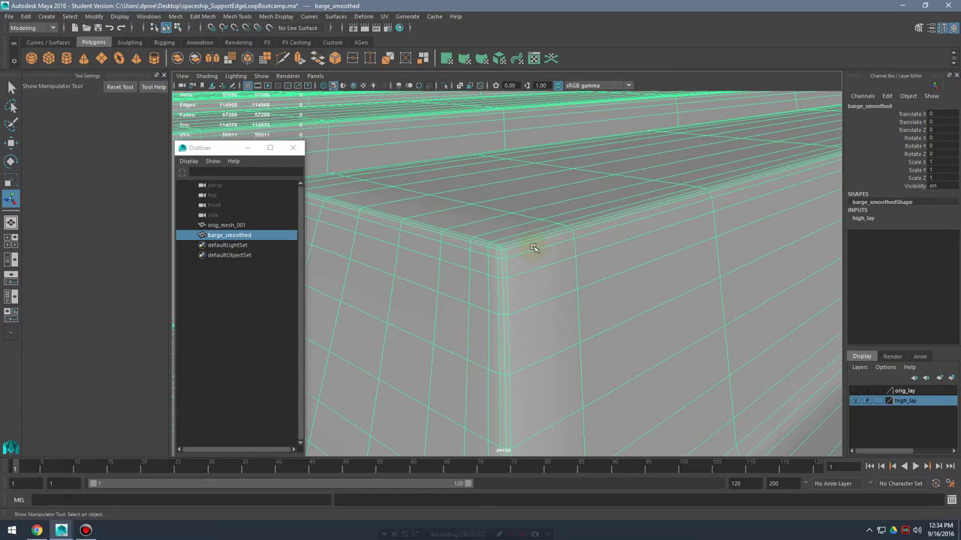
pyautogui.keyDown('alt'); pyautogui.moveTo(584, 245); pyautogui.dragTo(604, 268, button='right'); pyautogui.keyUp('alt')
pyautogui.moveTo(604, 267)
pyautogui.keyDown('alt'); pyautogui.mouseDown()
pyautogui.moveTo(578, 268)
pyautogui.moveTo(613, 280)
pyautogui.moveTo(669, 272)
pyautogui.moveTo(605, 272)
pyautogui.mouseUp(); pyautogui.keyUp('alt')
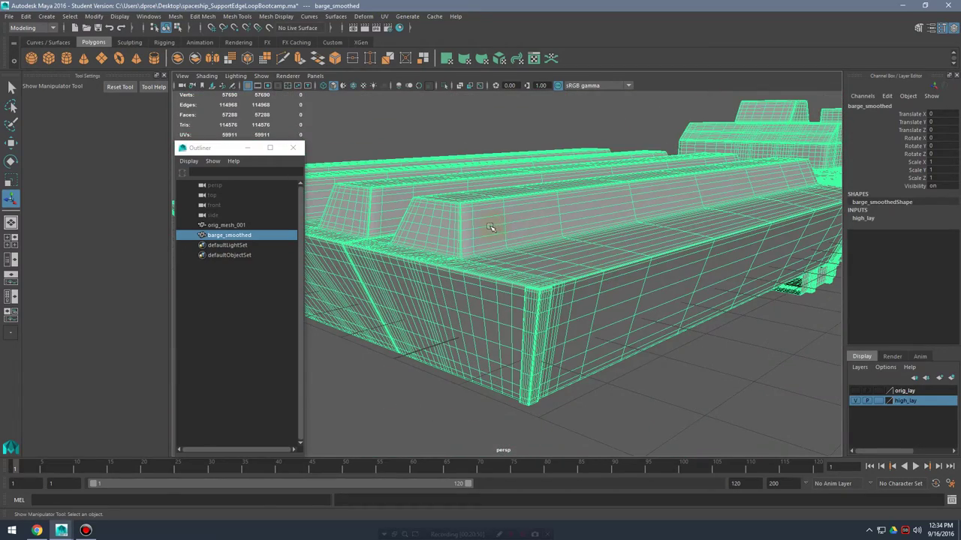
# - Examine the smoothed barge's edge flow from the ribs to the cabin and turret, then view the whole model unselected
pyautogui.keyDown('alt'); pyautogui.moveTo(698, 194); pyautogui.dragTo(656, 218); pyautogui.keyUp('alt')
pyautogui.keyDown('alt'); pyautogui.moveTo(750, 223); pyautogui.dragTo(598, 226, button='middle'); pyautogui.keyUp('alt')
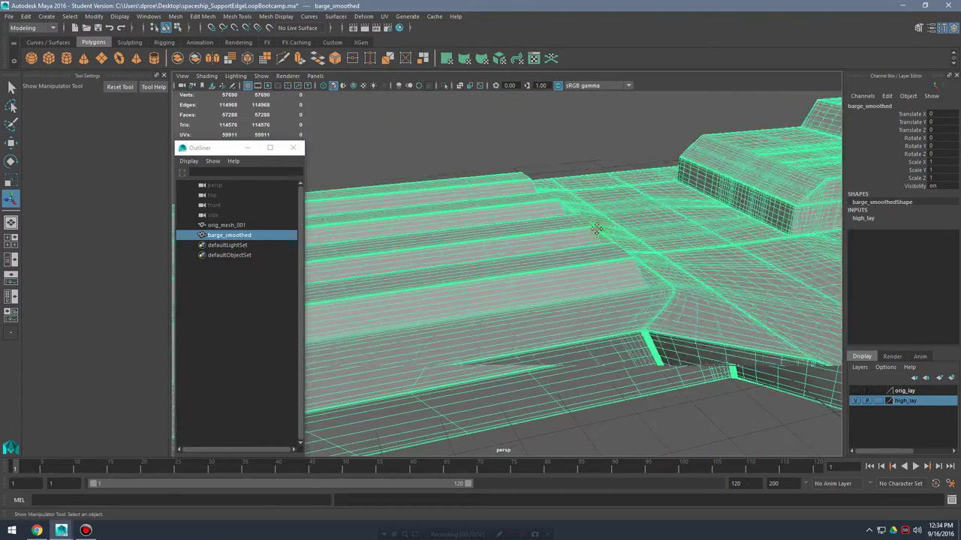
pyautogui.keyDown('alt'); pyautogui.moveTo(598, 226); pyautogui.dragTo(720, 230); pyautogui.keyUp('alt')
pyautogui.keyDown('alt'); pyautogui.moveTo(721, 229); pyautogui.dragTo(573, 226, button='middle'); pyautogui.keyUp('alt')
pyautogui.keyDown('alt'); pyautogui.moveTo(574, 226); pyautogui.dragTo(575, 279); pyautogui.keyUp('alt')
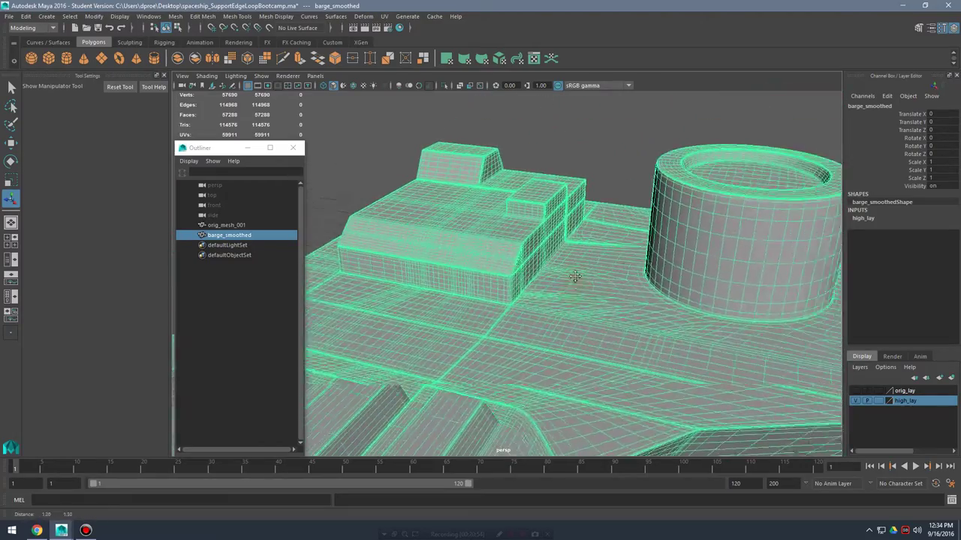
pyautogui.keyDown('alt'); pyautogui.moveTo(575, 278); pyautogui.dragTo(681, 262, button='right'); pyautogui.keyUp('alt')
pyautogui.keyDown('alt'); pyautogui.moveTo(581, 243); pyautogui.dragTo(693, 247); pyautogui.keyUp('alt')
pyautogui.keyDown('alt'); pyautogui.moveTo(693, 247); pyautogui.dragTo(558, 241, button='right'); pyautogui.keyUp('alt')
pyautogui.keyDown('alt'); pyautogui.moveTo(558, 241); pyautogui.dragTo(709, 252); pyautogui.keyUp('alt')
pyautogui.keyDown('alt'); pyautogui.moveTo(710, 251); pyautogui.dragTo(672, 232, button='right'); pyautogui.keyUp('alt')
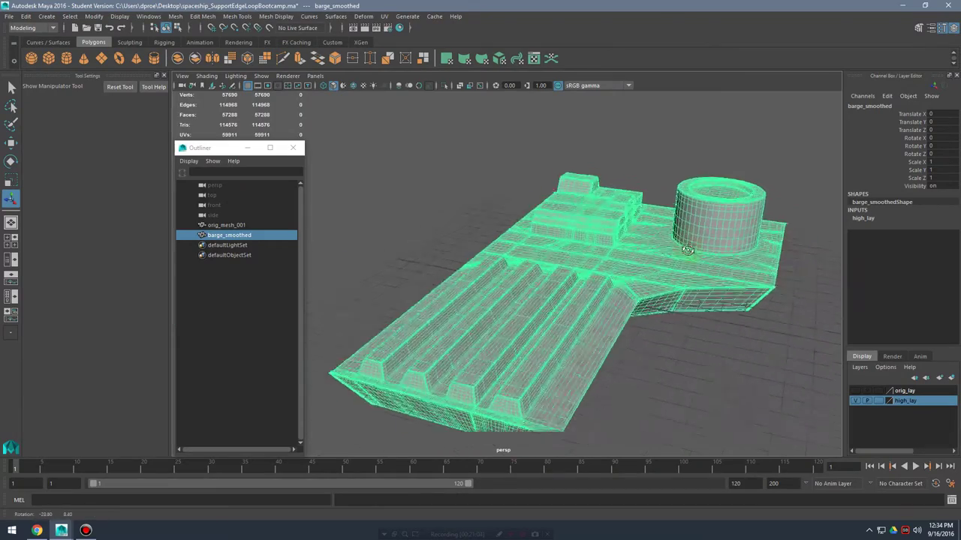
pyautogui.keyDown('alt'); pyautogui.moveTo(669, 237); pyautogui.dragTo(685, 189); pyautogui.keyUp('alt')
pyautogui.moveTo(686, 188); pyautogui.dragTo(701, 173, button='right')
pyautogui.click(702, 158)
pyautogui.moveTo(654, 253)
pyautogui.mouseDown(button='right')
pyautogui.moveTo(662, 259)
pyautogui.moveTo(700, 236)
pyautogui.mouseUp(button='right')
pyautogui.click(635, 318)
pyautogui.moveTo(638, 323)
pyautogui.keyDown('alt'); pyautogui.mouseDown()
pyautogui.moveTo(660, 290)
pyautogui.moveTo(629, 340)
pyautogui.moveTo(665, 300)
pyautogui.moveTo(671, 326)
pyautogui.moveTo(755, 290)
pyautogui.moveTo(541, 302)
pyautogui.moveTo(728, 311)
pyautogui.moveTo(574, 316)
pyautogui.moveTo(562, 326)
pyautogui.moveTo(540, 322)
pyautogui.moveTo(665, 322)
pyautogui.moveTo(573, 318)
pyautogui.moveTo(508, 332)
pyautogui.moveTo(645, 316)
pyautogui.mouseUp(); pyautogui.keyUp('alt')
pyautogui.click(638, 343)
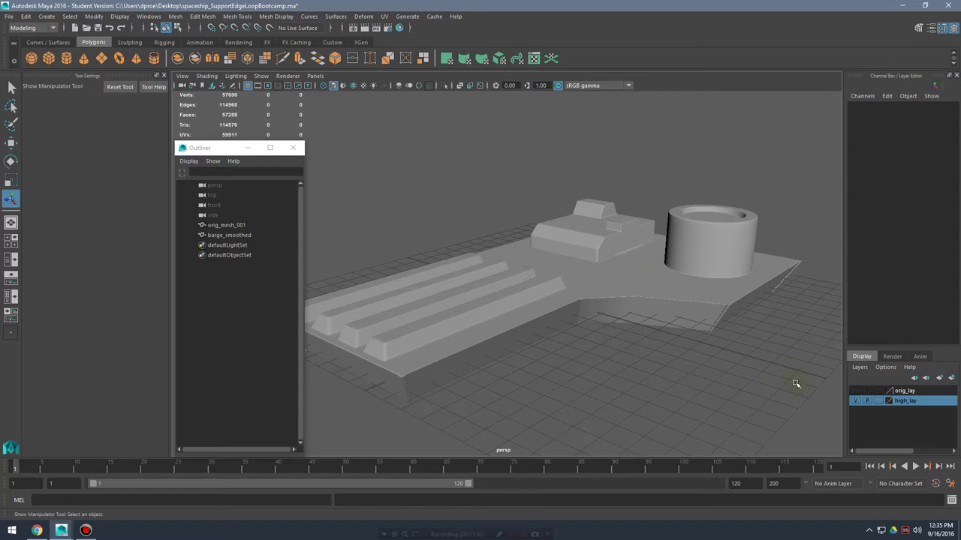
# - Hide the high_lay layer, show orig_lay, and select the original low-poly barge mesh
pyautogui.click(855, 401)
pyautogui.click(855, 392)
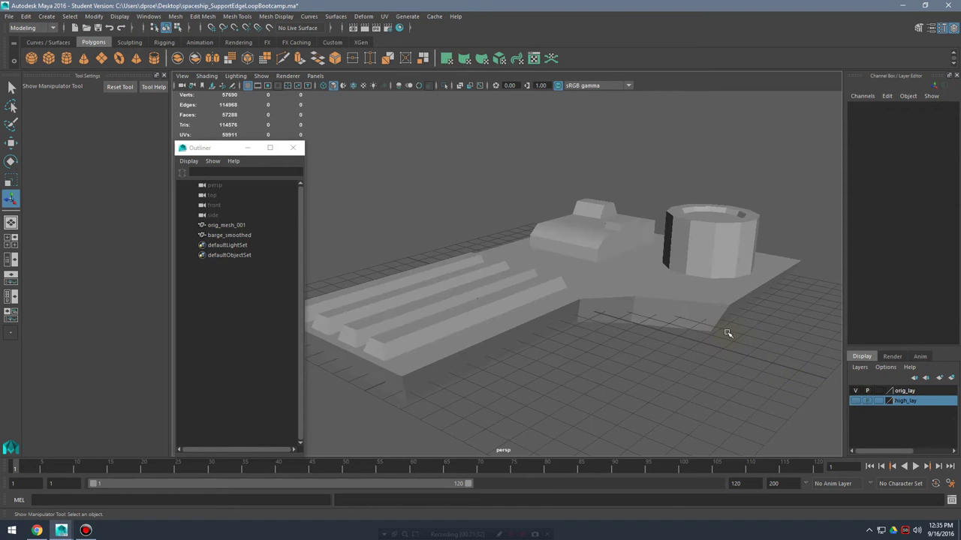
pyautogui.click(647, 288)
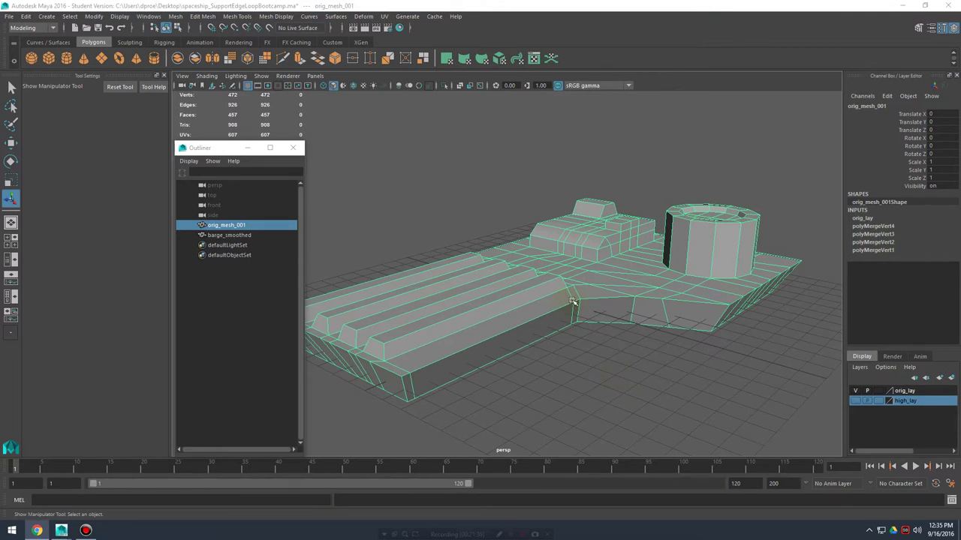
pyautogui.keyDown('alt'); pyautogui.moveTo(512, 306); pyautogui.dragTo(661, 300, button='right'); pyautogui.keyUp('alt')
pyautogui.keyDown('alt'); pyautogui.moveTo(661, 300); pyautogui.dragTo(638, 278); pyautogui.keyUp('alt')
# - Minimize the Outliner and insert edge loops beside the vertical corner and lower edge of the block under the barge
pyautogui.click(246, 148)
pyautogui.keyDown('alt'); pyautogui.moveTo(593, 251); pyautogui.dragTo(532, 258); pyautogui.keyUp('alt')
pyautogui.rightClick(533, 258)
pyautogui.keyDown('shift'); pyautogui.click(542, 242); pyautogui.keyUp('shift')
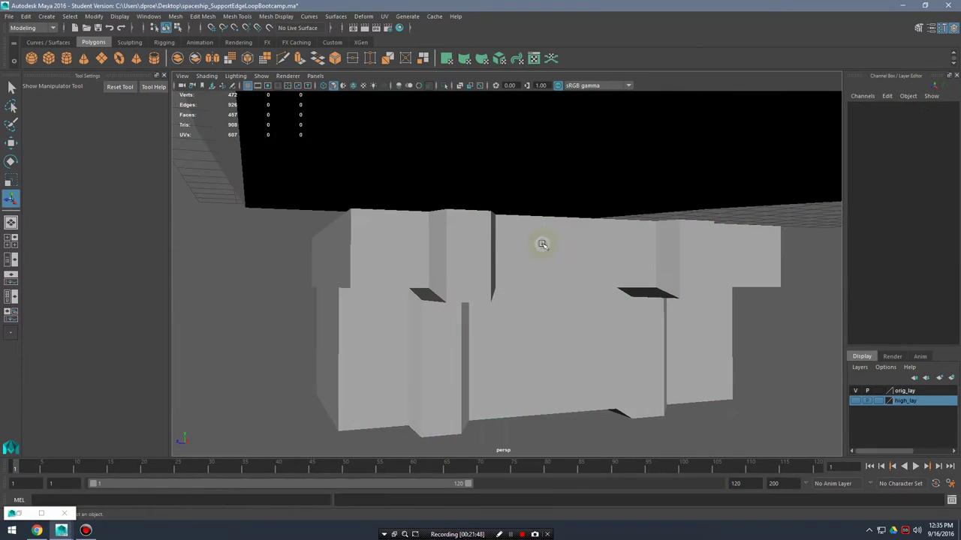
pyautogui.keyDown('shift'); pyautogui.click(542, 243); pyautogui.keyUp('shift')
pyautogui.keyDown('shift'); pyautogui.rightClick(544, 241); pyautogui.keyUp('shift')
pyautogui.keyDown('shift'); pyautogui.moveTo(544, 241); pyautogui.dragTo(480, 255, button='right'); pyautogui.keyUp('shift')
pyautogui.keyDown('alt'); pyautogui.moveTo(481, 256); pyautogui.dragTo(524, 287); pyautogui.keyUp('alt')
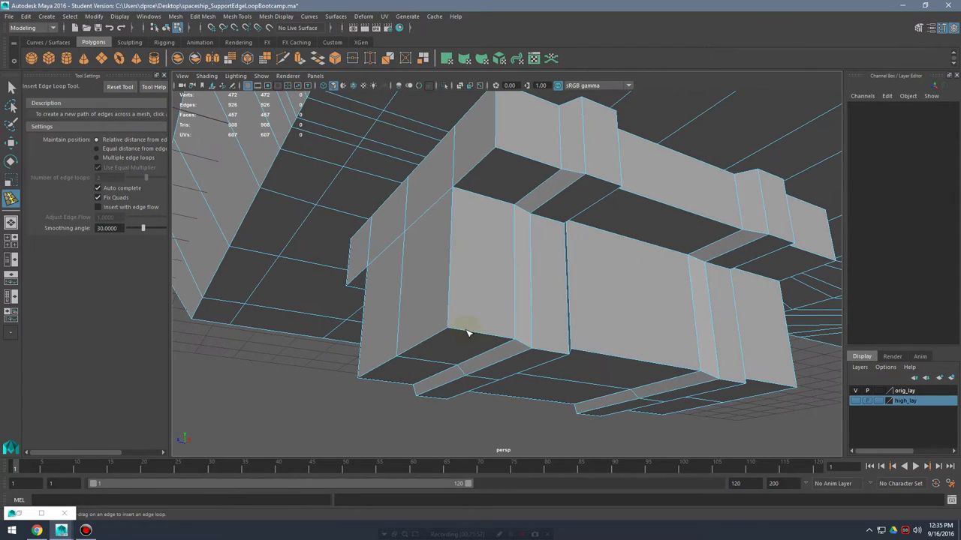
pyautogui.moveTo(466, 332); pyautogui.dragTo(451, 320)
pyautogui.keyDown('alt'); pyautogui.moveTo(528, 297); pyautogui.dragTo(517, 303); pyautogui.keyUp('alt')
# - Compare the smooth preview with the unsmoothed display to check the underside block's new edge loops
pyautogui.press('3')
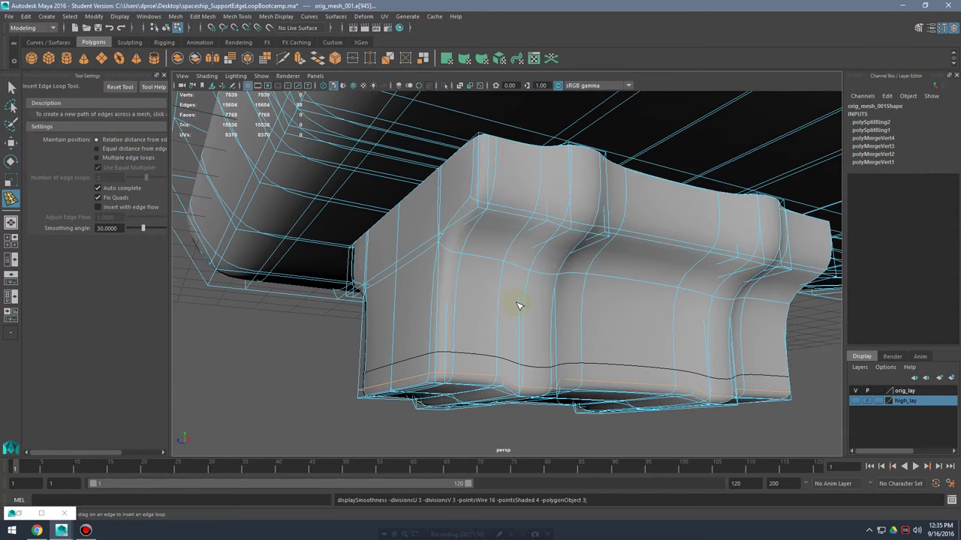
pyautogui.press('1')
pyautogui.press('3')
pyautogui.press('1')
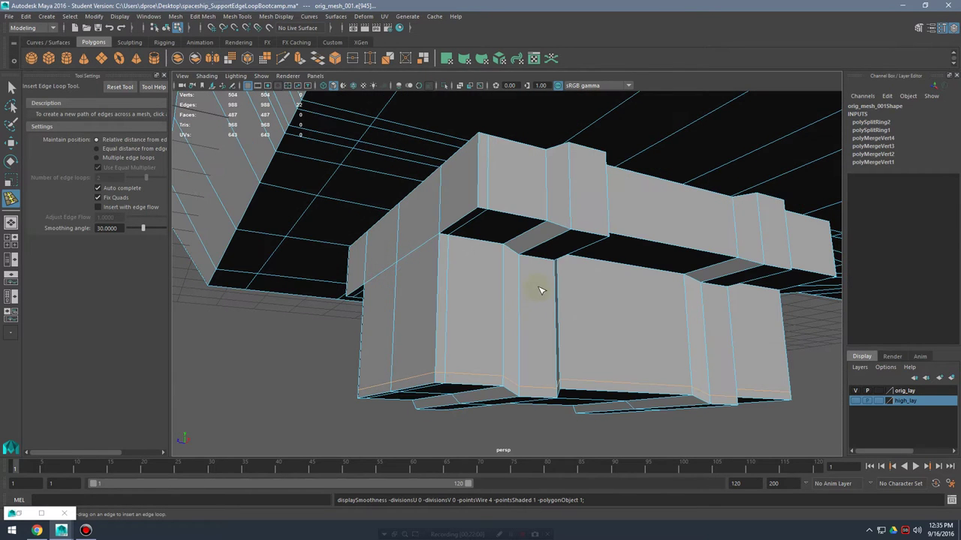
pyautogui.press('3')
pyautogui.press('1')
# - Insert support edge loops on both sides of the inner corner where the overhang meets the lower block
pyautogui.keyDown('alt'); pyautogui.moveTo(506, 260); pyautogui.dragTo(528, 240); pyautogui.keyUp('alt')
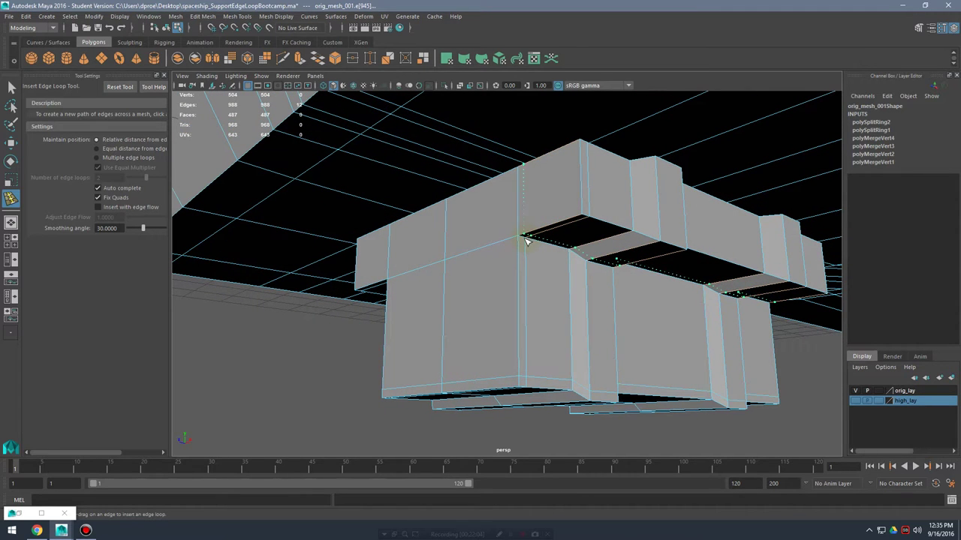
pyautogui.click(528, 241)
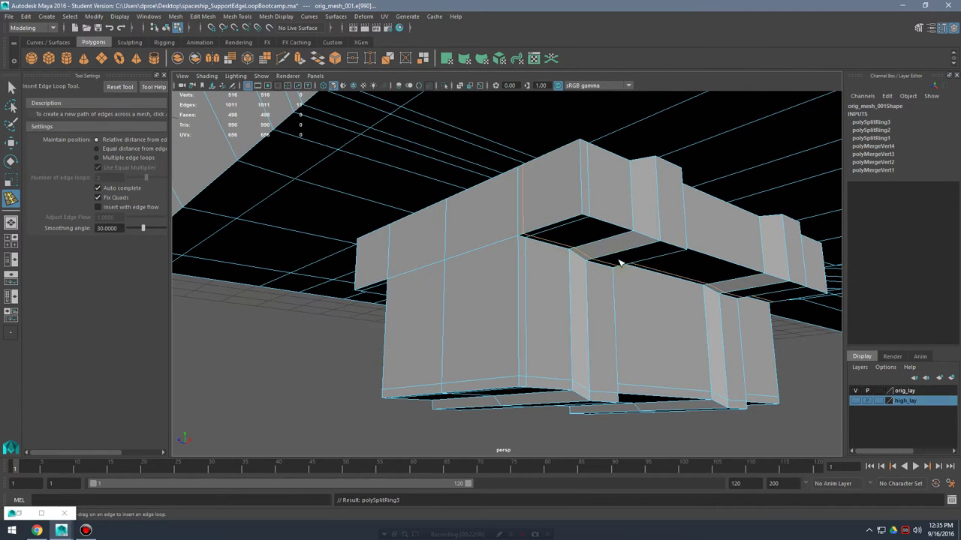
pyautogui.keyDown('alt'); pyautogui.moveTo(616, 262); pyautogui.dragTo(643, 239); pyautogui.keyUp('alt')
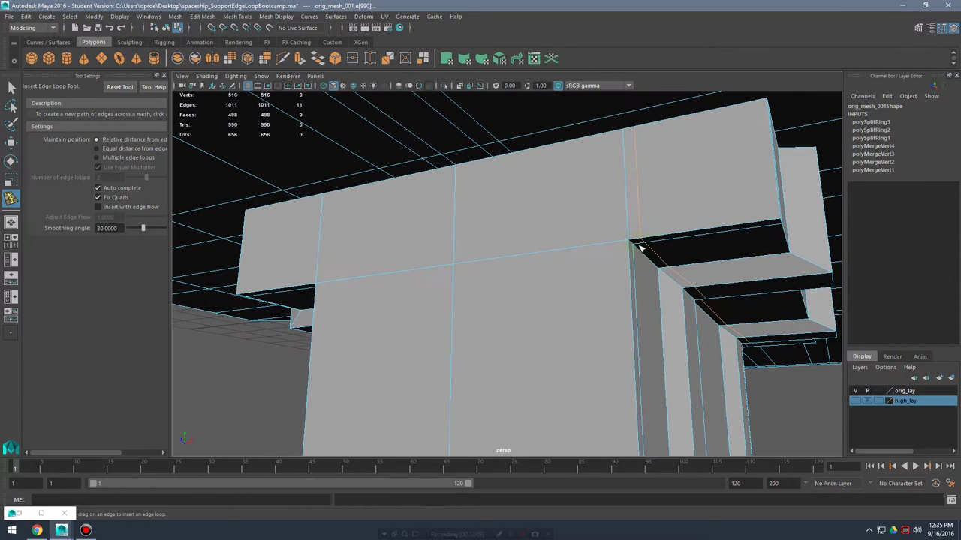
pyautogui.click(622, 248)
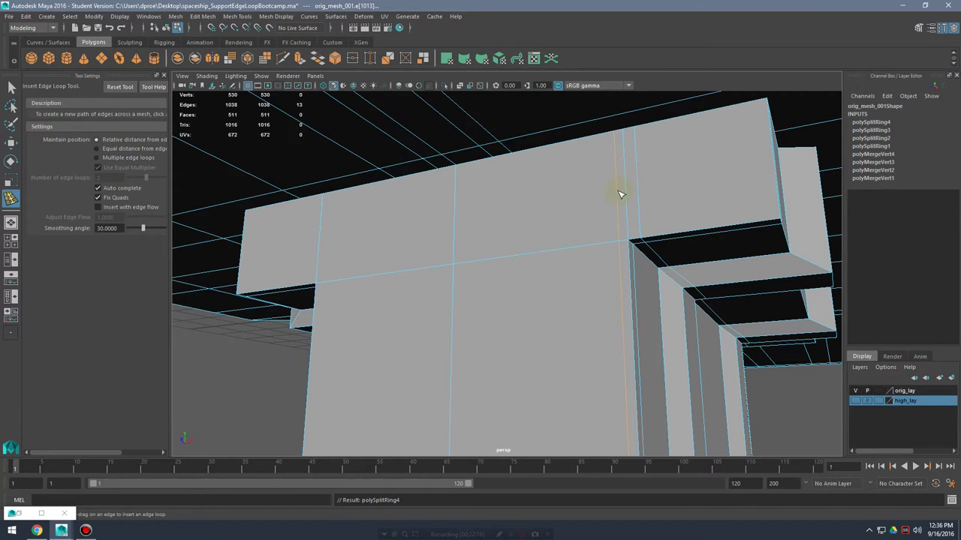
# - Insert support edge loops beside the overhang's outer corner and along its lower and upper edges
pyautogui.keyDown('alt'); pyautogui.moveTo(741, 229); pyautogui.dragTo(617, 240); pyautogui.keyUp('alt')
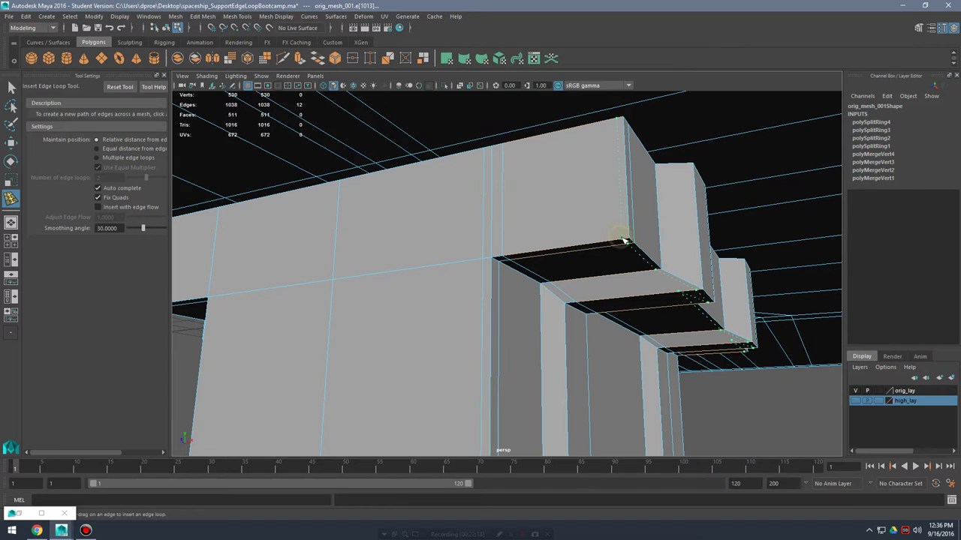
pyautogui.click(623, 241)
pyautogui.click(629, 233)
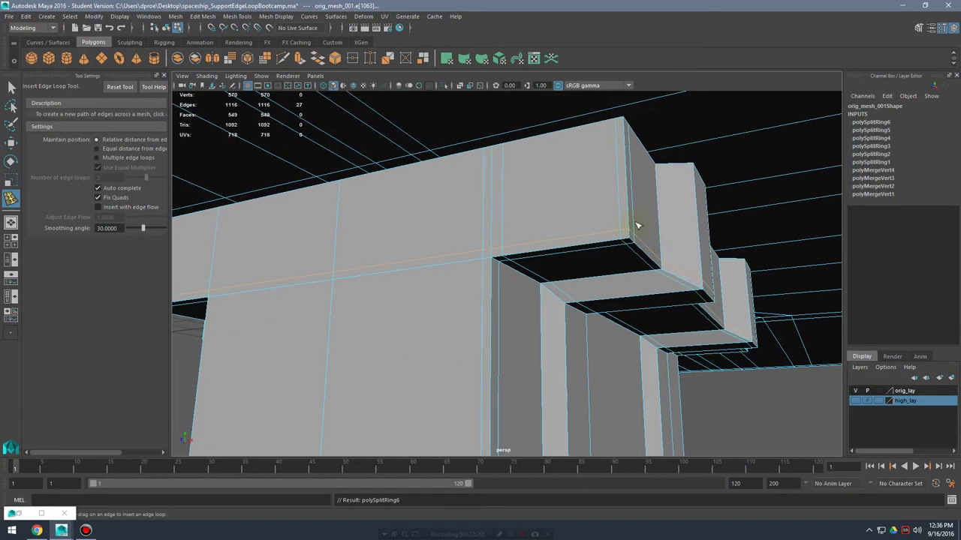
pyautogui.keyDown('alt'); pyautogui.moveTo(637, 223); pyautogui.dragTo(612, 216); pyautogui.keyUp('alt')
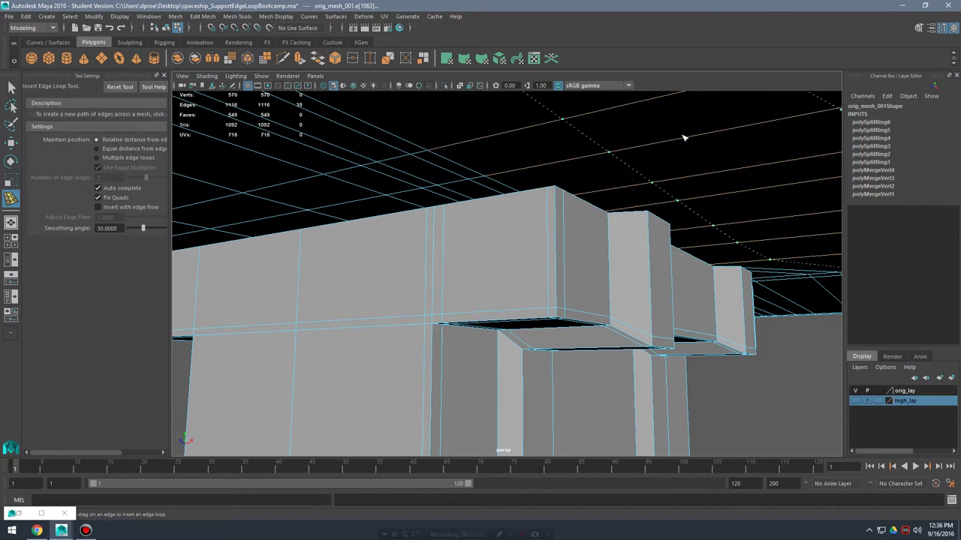
pyautogui.click(557, 198)
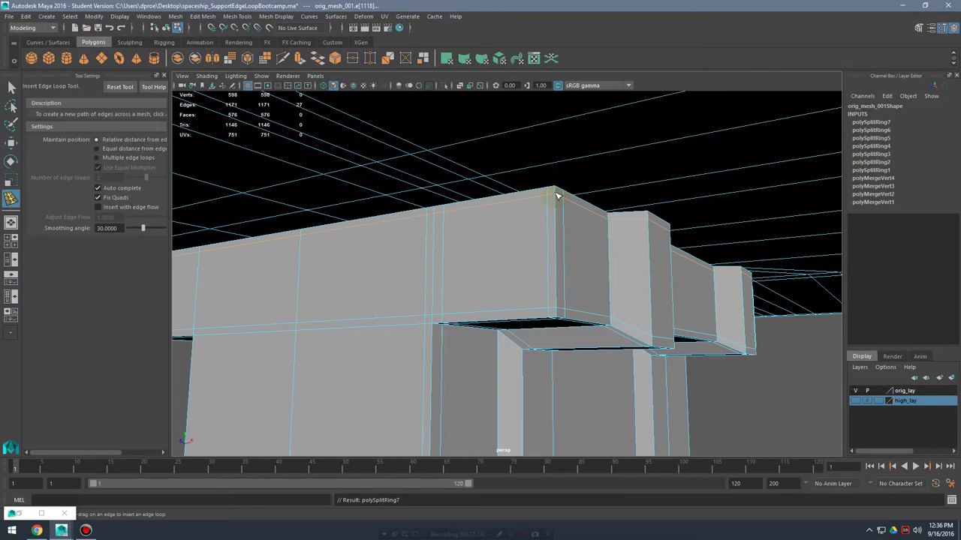
# - Return the original barge to object mode and compare its smoothed and unsmoothed underside block
pyautogui.press('3')
pyautogui.keyDown('alt'); pyautogui.moveTo(556, 192); pyautogui.dragTo(580, 256); pyautogui.keyUp('alt')
pyautogui.press('q')
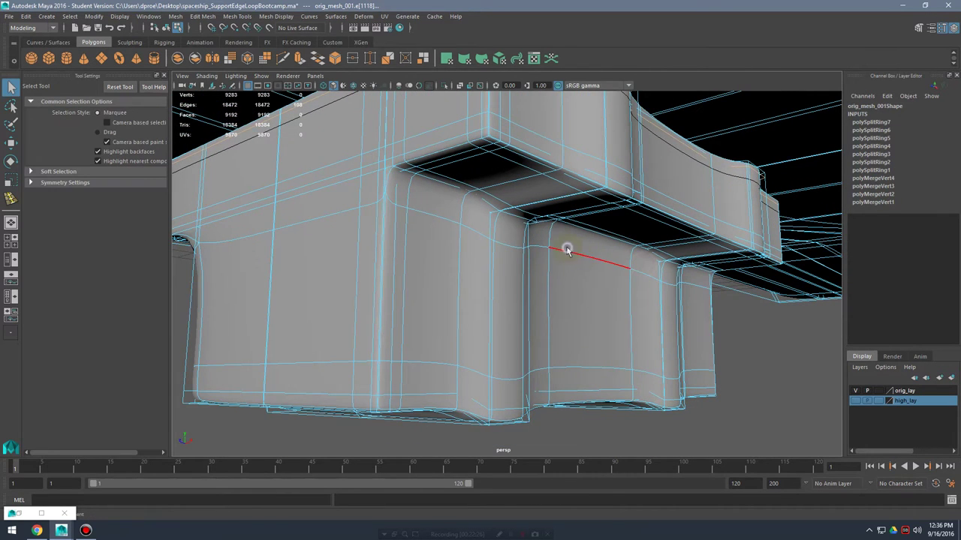
pyautogui.moveTo(568, 249); pyautogui.dragTo(614, 227, button='right')
pyautogui.click(737, 351)
pyautogui.keyDown('alt'); pyautogui.moveTo(737, 351); pyautogui.dragTo(602, 351); pyautogui.keyUp('alt')
pyautogui.keyDown('alt'); pyautogui.moveTo(446, 302); pyautogui.dragTo(480, 313); pyautogui.keyUp('alt')
pyautogui.click(504, 305)
pyautogui.keyDown('alt'); pyautogui.moveTo(500, 313); pyautogui.dragTo(565, 311, button='right'); pyautogui.keyUp('alt')
pyautogui.press('3')
pyautogui.press('1')
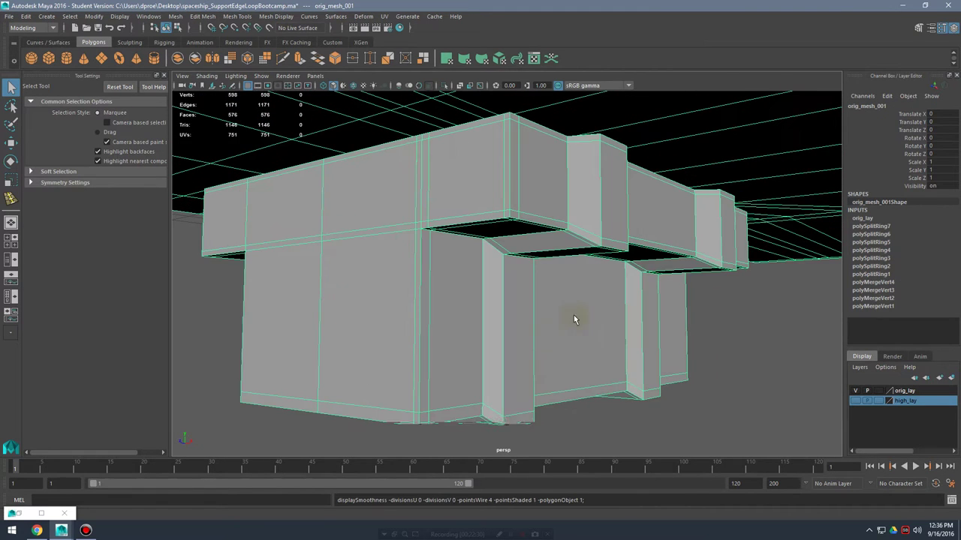
pyautogui.press('3')
pyautogui.press('1')
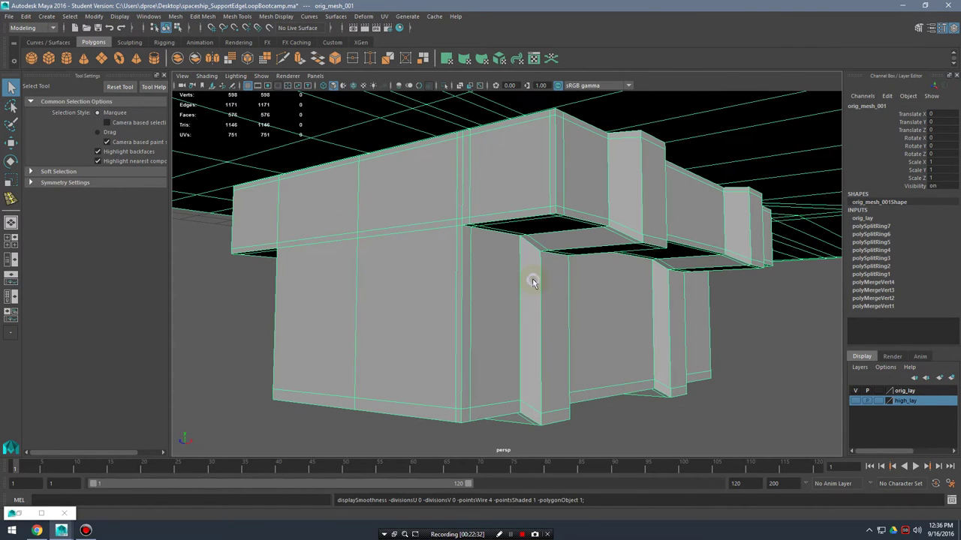
# - Insert one more support edge loop on the block under the barge
pyautogui.keyDown('shift'); pyautogui.moveTo(532, 280); pyautogui.dragTo(492, 295, button='right'); pyautogui.keyUp('shift')
pyautogui.keyDown('alt'); pyautogui.moveTo(479, 313); pyautogui.dragTo(574, 320, button='right'); pyautogui.keyUp('alt')
pyautogui.keyDown('alt'); pyautogui.moveTo(555, 330); pyautogui.dragTo(593, 248, button='middle'); pyautogui.keyUp('alt')
pyautogui.keyDown('alt'); pyautogui.moveTo(593, 248); pyautogui.dragTo(577, 283); pyautogui.keyUp('alt')
pyautogui.click(700, 337)
pyautogui.click(704, 325)
pyautogui.press('q')
# - Select the faces on one half of the underside block up to its centre line and delete them
pyautogui.moveTo(576, 280); pyautogui.dragTo(578, 316, button='right')
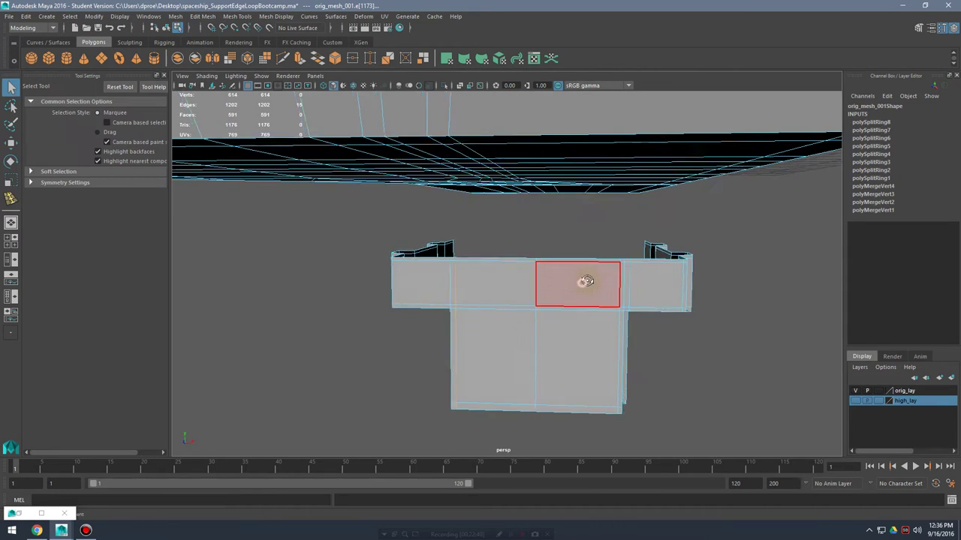
pyautogui.keyDown('alt'); pyautogui.moveTo(581, 282); pyautogui.dragTo(599, 262); pyautogui.keyUp('alt')
pyautogui.moveTo(291, 219); pyautogui.dragTo(536, 453)
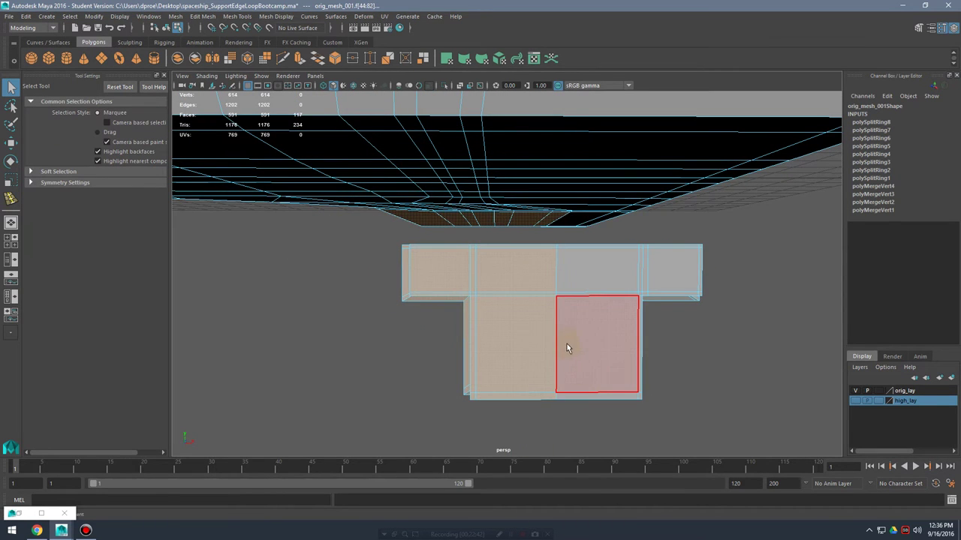
pyautogui.keyDown('alt'); pyautogui.moveTo(566, 350); pyautogui.dragTo(563, 370); pyautogui.keyUp('alt')
pyautogui.moveTo(366, 242); pyautogui.dragTo(527, 450)
pyautogui.press('Delete')
# - Return the barge to object mode and preview the remaining half of the underside block smoothed
pyautogui.keyDown('alt'); pyautogui.moveTo(668, 345); pyautogui.dragTo(544, 330); pyautogui.keyUp('alt')
pyautogui.keyDown('alt'); pyautogui.moveTo(541, 330); pyautogui.dragTo(617, 316, button='right'); pyautogui.keyUp('alt')
pyautogui.moveTo(561, 250); pyautogui.dragTo(621, 237, button='right')
pyautogui.click(578, 260)
pyautogui.press('3')
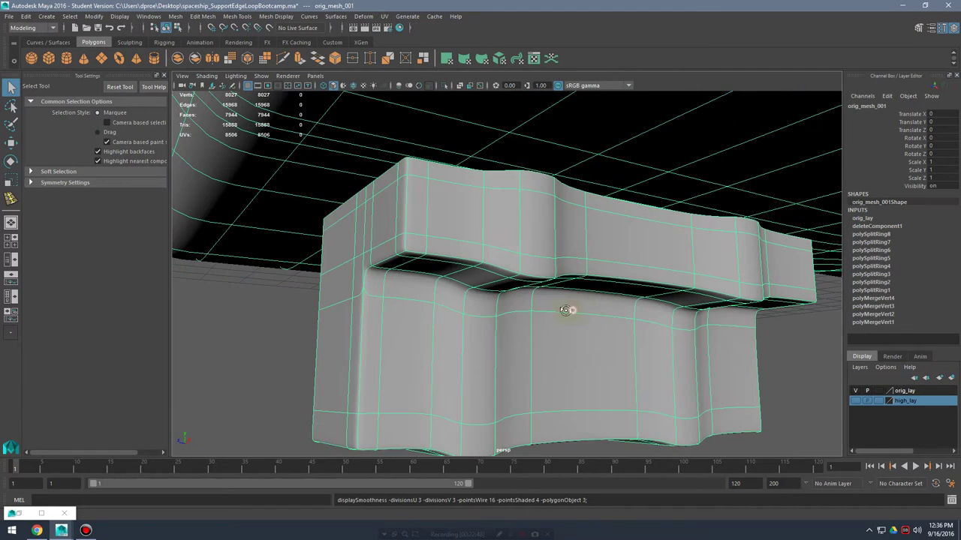
# - Show the mesh unsmoothed and insert support edge loops on both sides of the inner corner before the first protruding section
pyautogui.keyDown('alt'); pyautogui.moveTo(570, 311); pyautogui.dragTo(598, 320); pyautogui.keyUp('alt')
pyautogui.keyDown('alt'); pyautogui.moveTo(540, 328); pyautogui.dragTo(575, 327, button='right'); pyautogui.keyUp('alt')
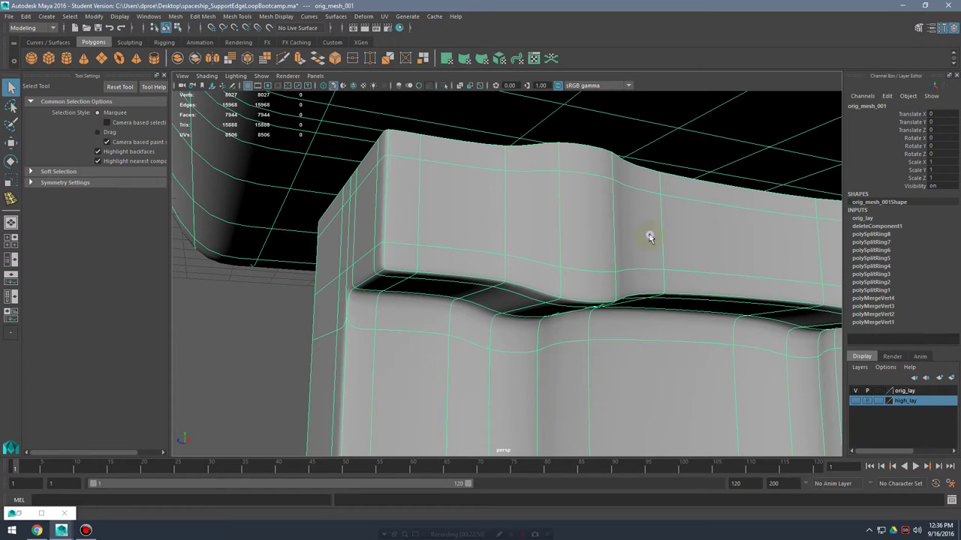
pyautogui.click(293, 365)
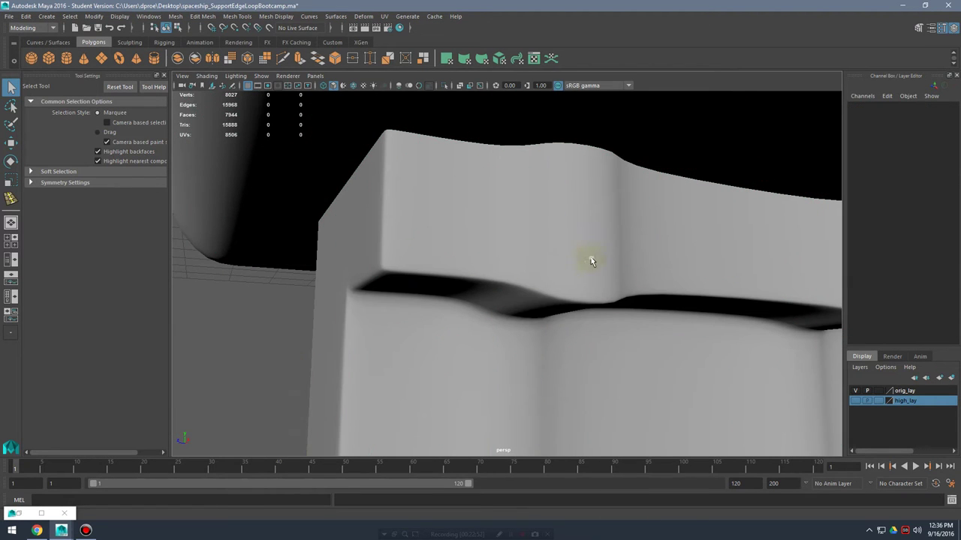
pyautogui.click(591, 260)
pyautogui.keyDown('alt'); pyautogui.moveTo(593, 263); pyautogui.dragTo(587, 275); pyautogui.keyUp('alt')
pyautogui.press('1')
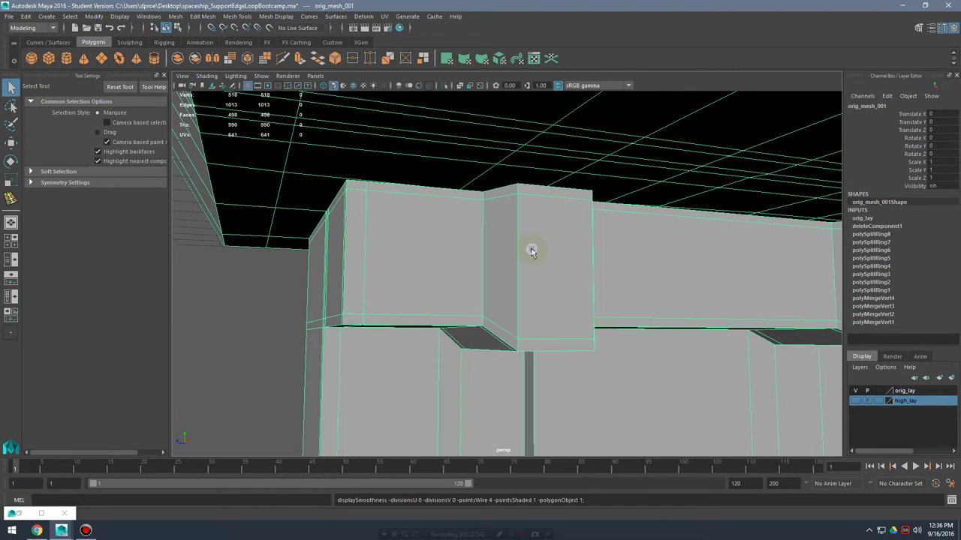
pyautogui.keyDown('shift'); pyautogui.moveTo(532, 249); pyautogui.dragTo(483, 269, button='right'); pyautogui.keyUp('shift')
pyautogui.moveTo(472, 317); pyautogui.dragTo(477, 318)
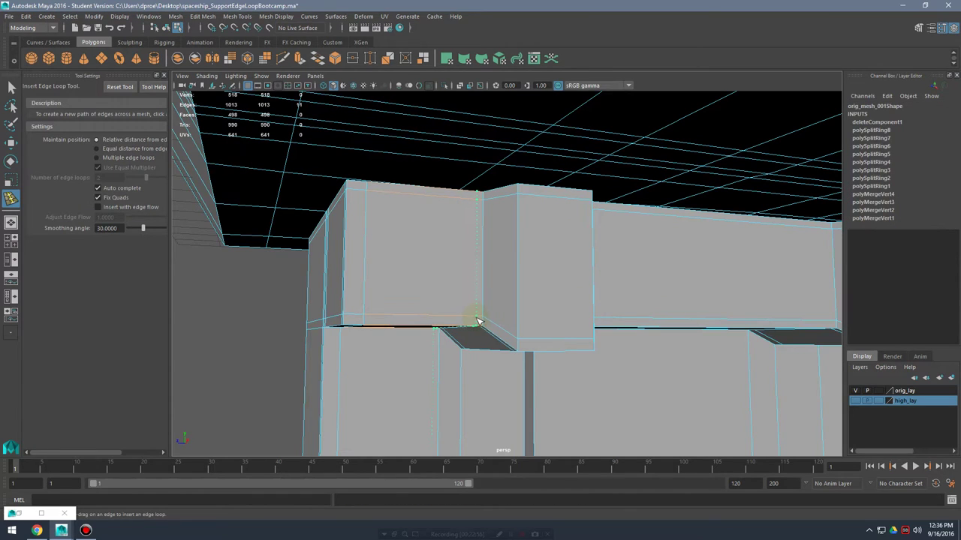
pyautogui.click(481, 322)
pyautogui.click(488, 325)
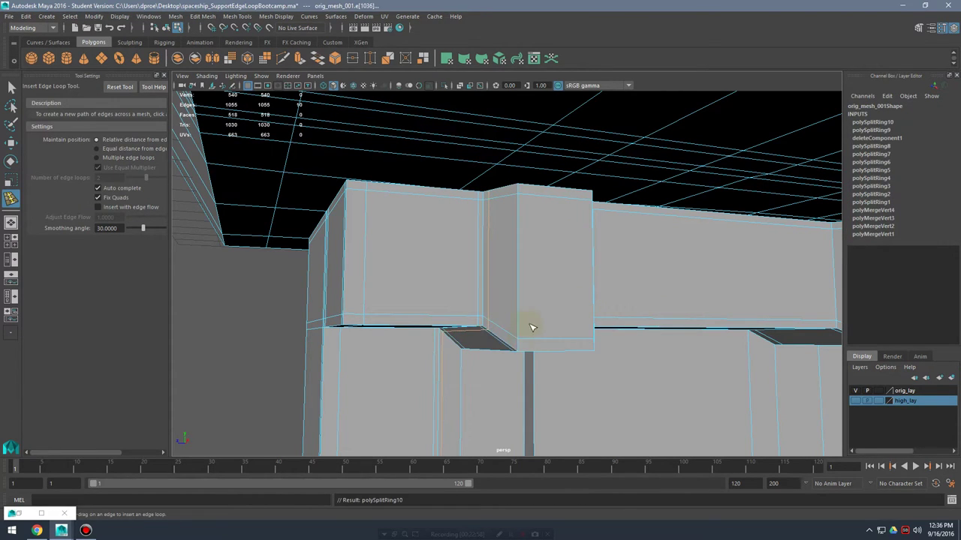
# - Insert support edge loops on both sides of each vertical outer corner of the first protruding section
pyautogui.click(515, 340)
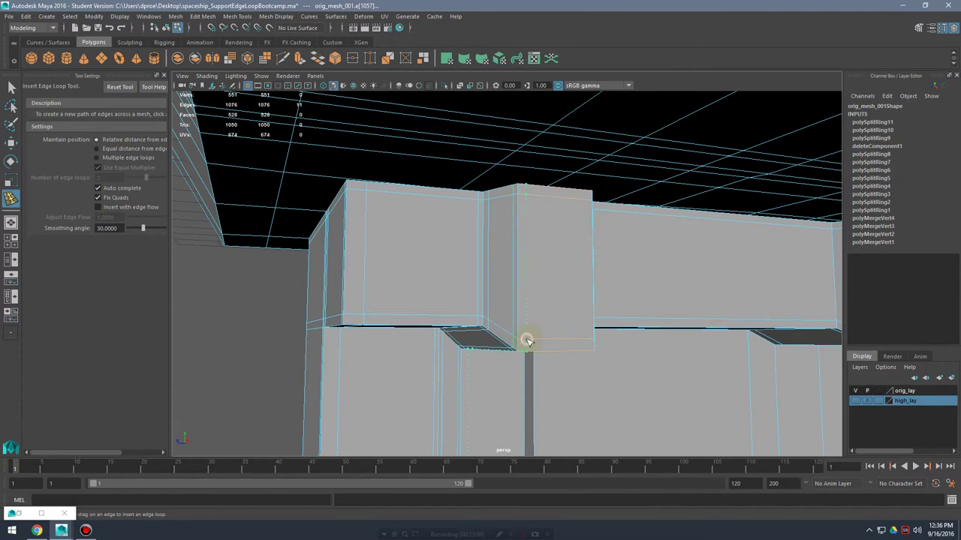
pyautogui.click(527, 343)
pyautogui.keyDown('alt'); pyautogui.moveTo(527, 343); pyautogui.dragTo(508, 356); pyautogui.keyUp('alt')
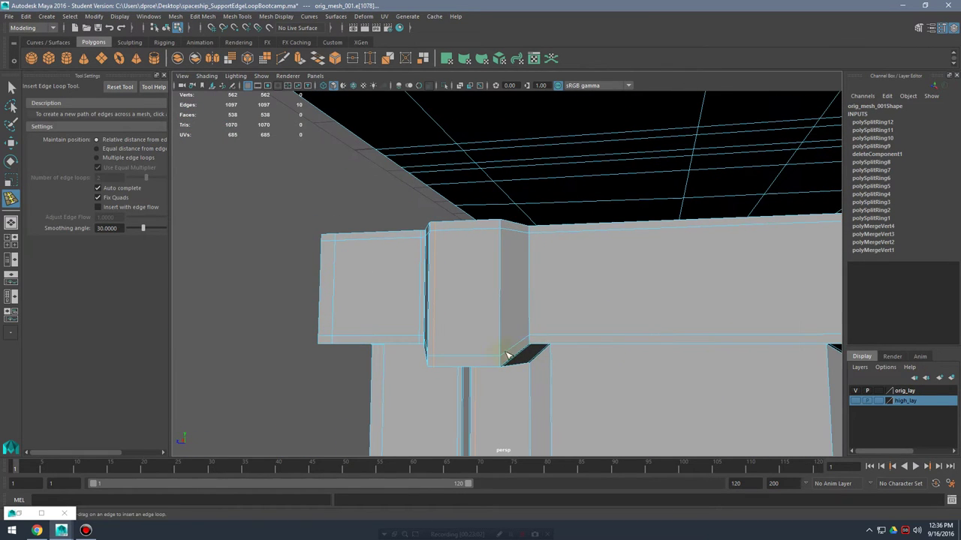
pyautogui.click(507, 355)
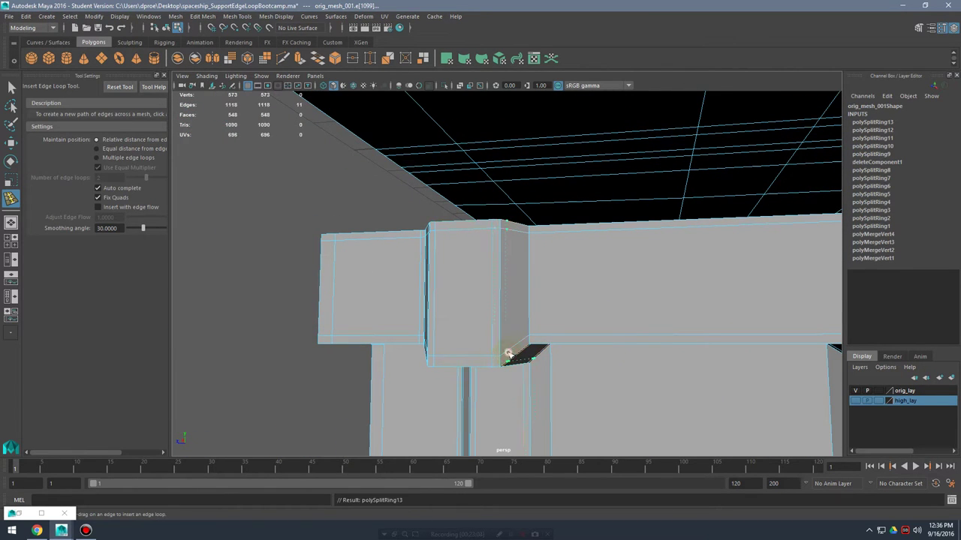
pyautogui.click(513, 358)
# - Preview the mesh smoothed, return to object mode, and examine the corners of the first protruding section
pyautogui.keyDown('alt'); pyautogui.moveTo(550, 324); pyautogui.dragTo(683, 264); pyautogui.keyUp('alt')
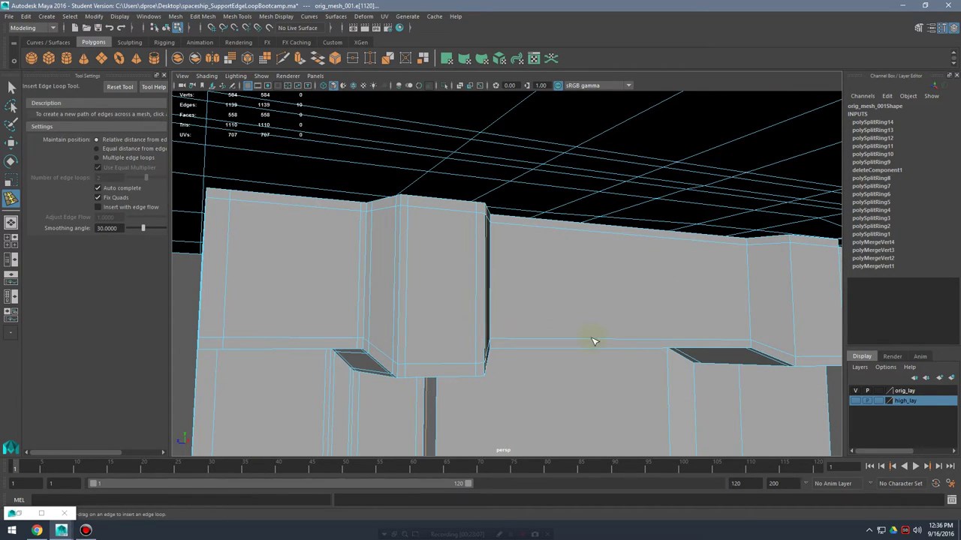
pyautogui.keyDown('alt'); pyautogui.moveTo(593, 341); pyautogui.dragTo(568, 340); pyautogui.keyUp('alt')
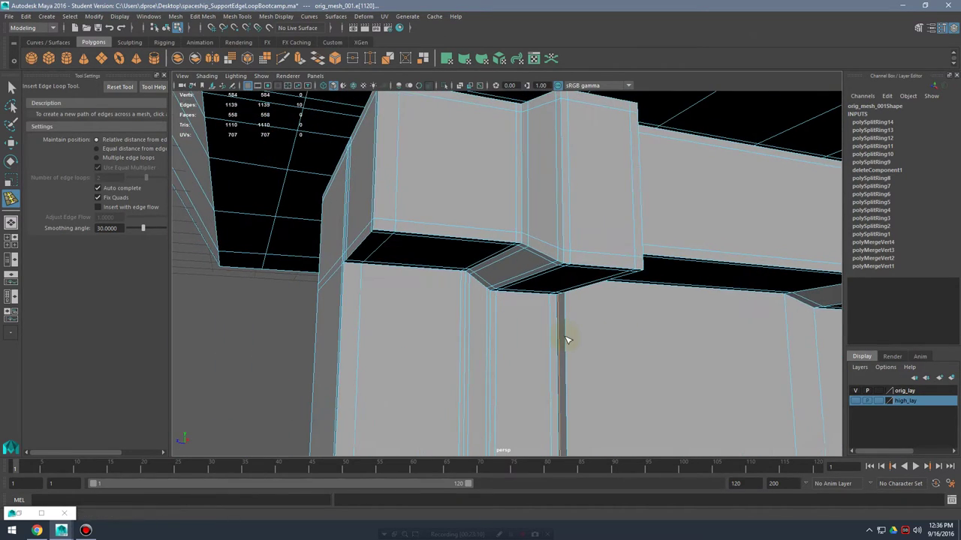
pyautogui.press('3')
pyautogui.press('q')
pyautogui.moveTo(562, 279); pyautogui.dragTo(624, 244, button='right')
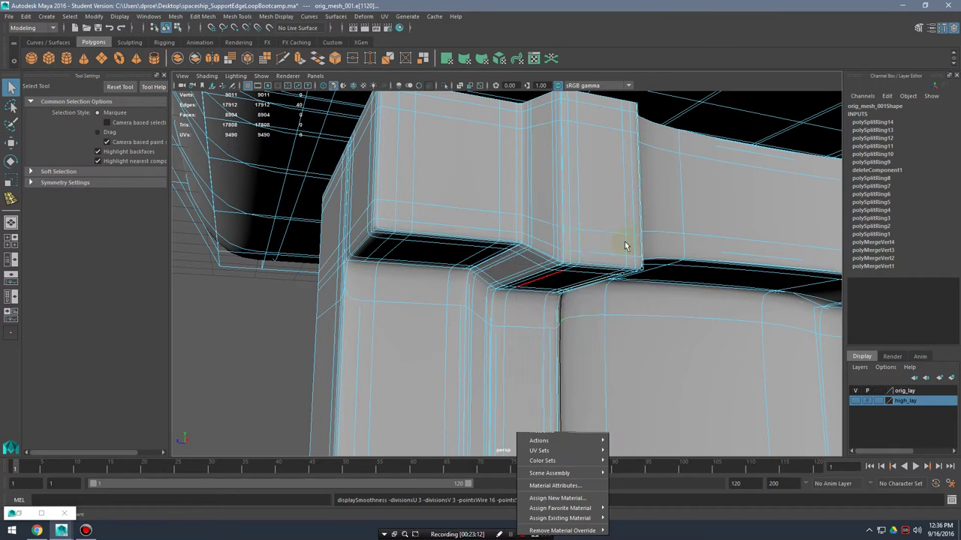
pyautogui.keyDown('alt'); pyautogui.moveTo(627, 282); pyautogui.dragTo(575, 304, button='right'); pyautogui.keyUp('alt')
pyautogui.keyDown('alt'); pyautogui.moveTo(575, 303); pyautogui.dragTo(682, 232); pyautogui.keyUp('alt')
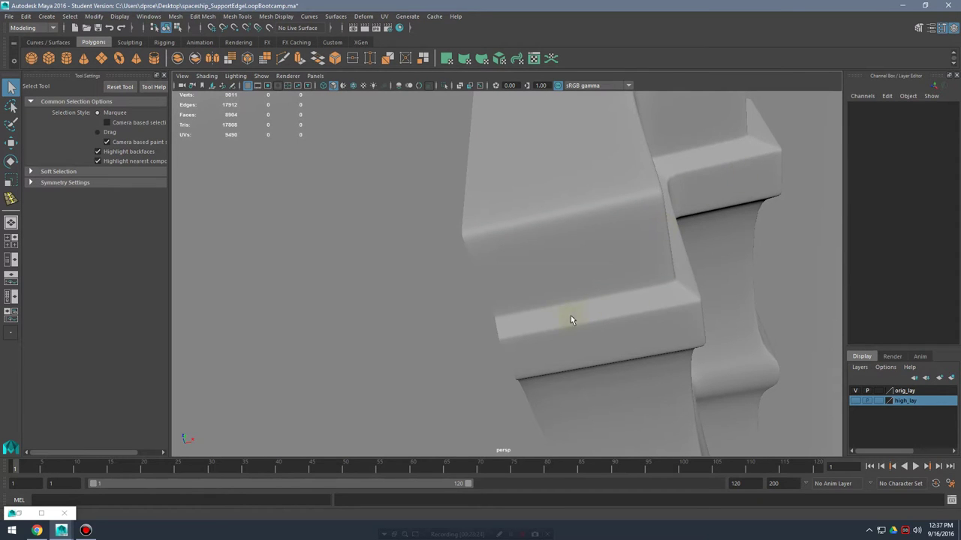
# - Insert a support edge loop around the lower body just beneath the overhanging ledge, and preview the mesh smoothed in object mode
pyautogui.keyDown('alt'); pyautogui.moveTo(570, 319); pyautogui.dragTo(549, 262); pyautogui.keyUp('alt')
pyautogui.click(549, 262)
pyautogui.keyDown('shift'); pyautogui.moveTo(548, 262); pyautogui.dragTo(525, 279, button='right'); pyautogui.keyUp('shift')
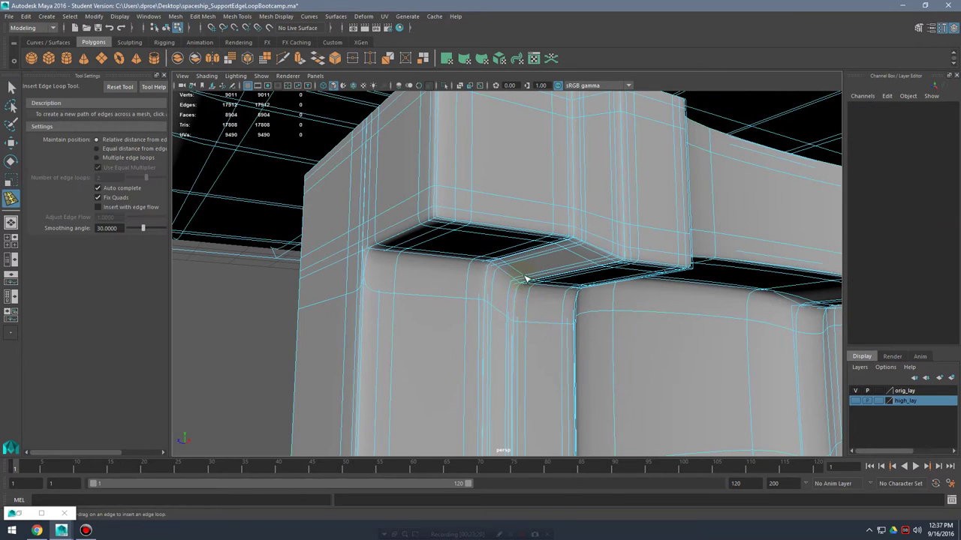
pyautogui.hotkey('ctrl', 'z')
pyautogui.keyDown('alt'); pyautogui.moveTo(551, 298); pyautogui.dragTo(527, 285); pyautogui.keyUp('alt')
pyautogui.keyDown('alt'); pyautogui.moveTo(527, 285); pyautogui.dragTo(584, 270, button='middle'); pyautogui.keyUp('alt')
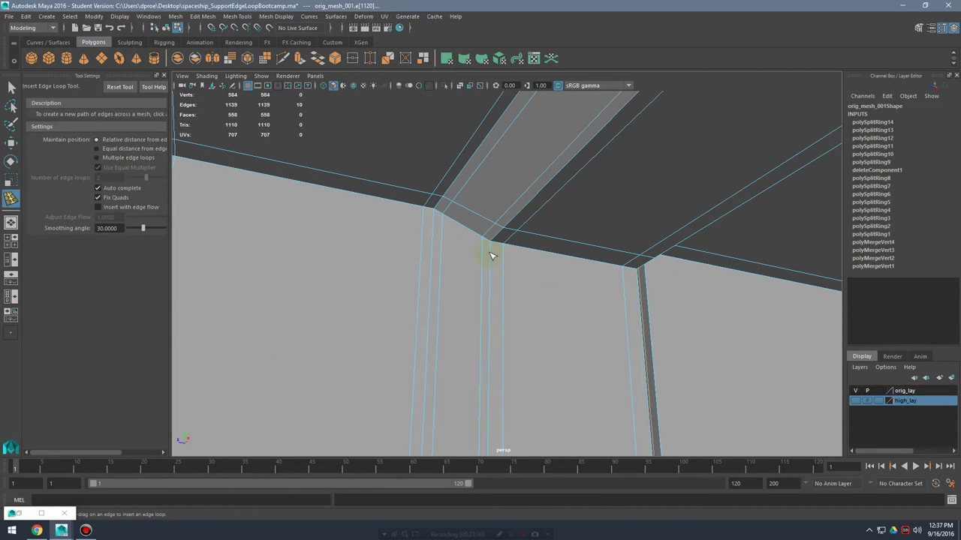
pyautogui.press('3')
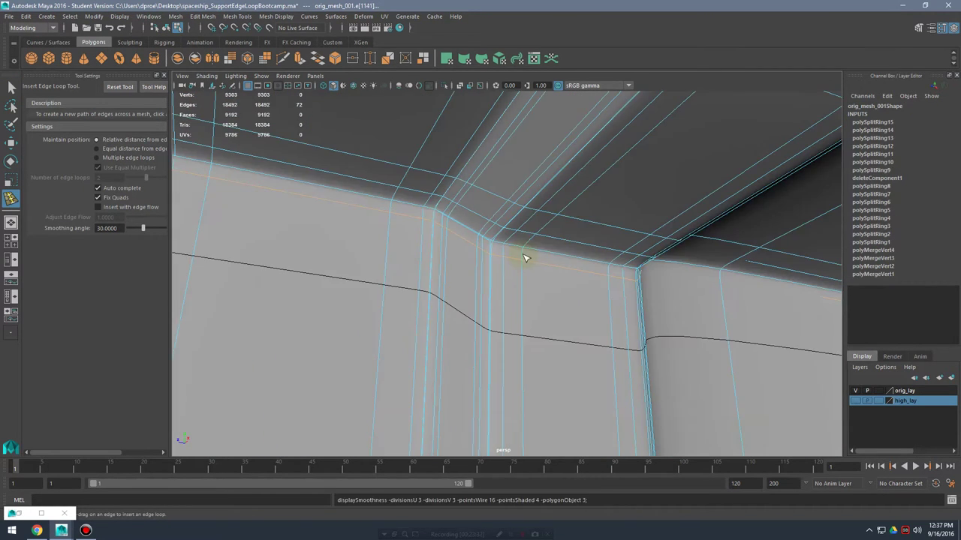
pyautogui.press('q')
pyautogui.moveTo(527, 255); pyautogui.dragTo(589, 219, button='right')
pyautogui.keyDown('alt'); pyautogui.moveTo(736, 221); pyautogui.dragTo(647, 297, button='right'); pyautogui.keyUp('alt')
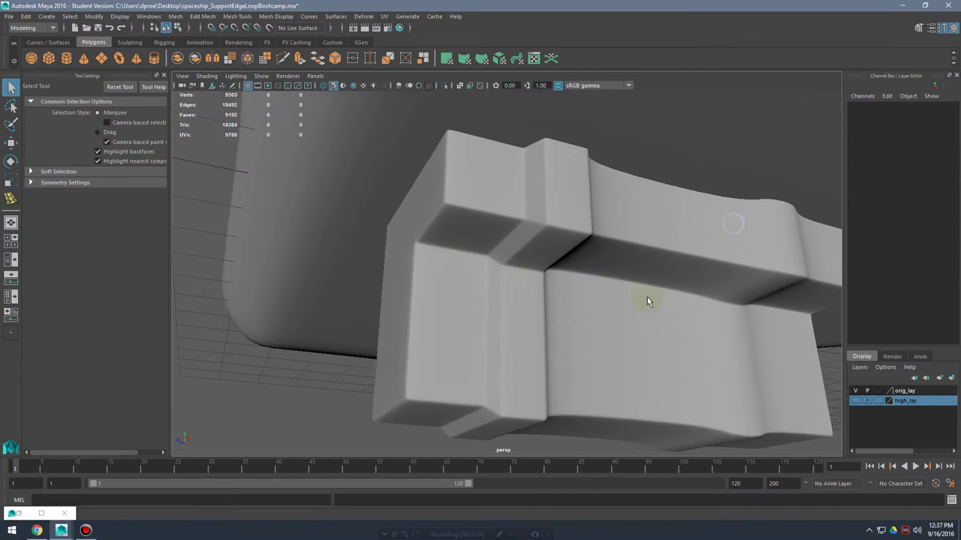
# - Insert support edge loops on both sides of the inner corner between the first protruding section and the long middle face
pyautogui.keyDown('alt'); pyautogui.moveTo(647, 298); pyautogui.dragTo(587, 325); pyautogui.keyUp('alt')
pyautogui.click(508, 360)
pyautogui.keyDown('alt'); pyautogui.moveTo(508, 360); pyautogui.dragTo(514, 283); pyautogui.keyUp('alt')
pyautogui.moveTo(513, 250); pyautogui.dragTo(563, 204, button='right')
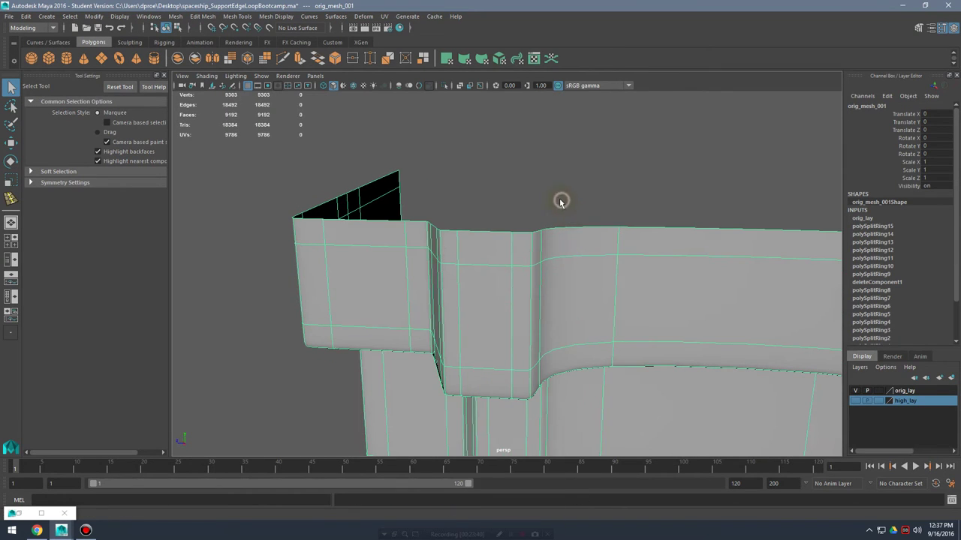
pyautogui.click(560, 199)
pyautogui.moveTo(588, 252)
pyautogui.keyDown('alt'); pyautogui.mouseDown()
pyautogui.moveTo(558, 256)
pyautogui.moveTo(592, 219)
pyautogui.moveTo(564, 268)
pyautogui.moveTo(591, 245)
pyautogui.mouseUp(); pyautogui.keyUp('alt')
pyautogui.keyDown('alt'); pyautogui.moveTo(581, 340); pyautogui.dragTo(448, 268); pyautogui.keyUp('alt')
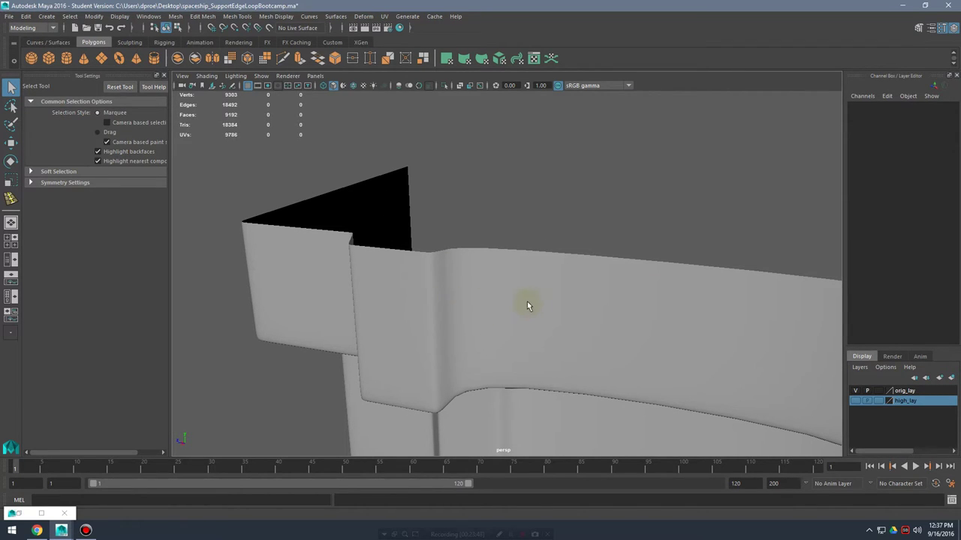
pyautogui.click(460, 279)
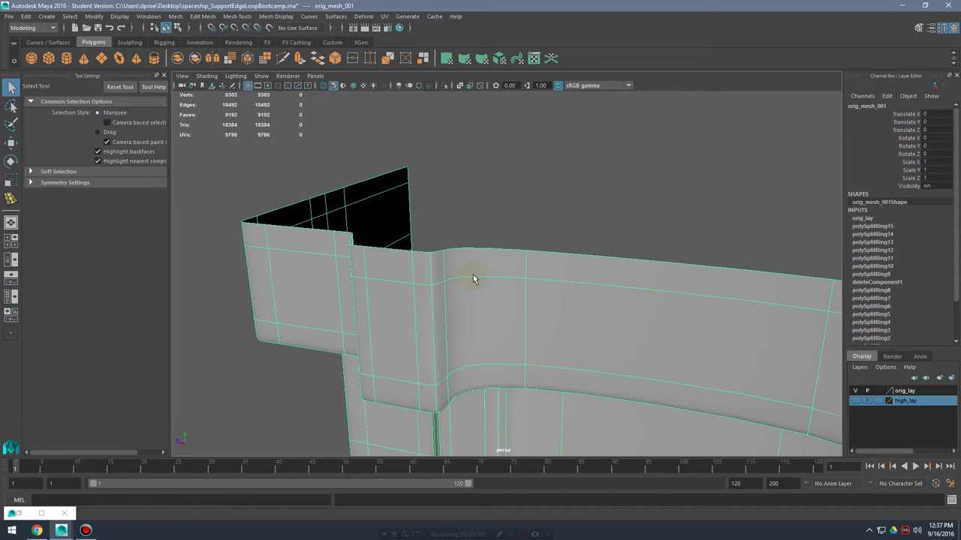
pyautogui.press('1')
pyautogui.keyDown('shift'); pyautogui.moveTo(464, 259); pyautogui.dragTo(417, 281, button='right'); pyautogui.keyUp('shift')
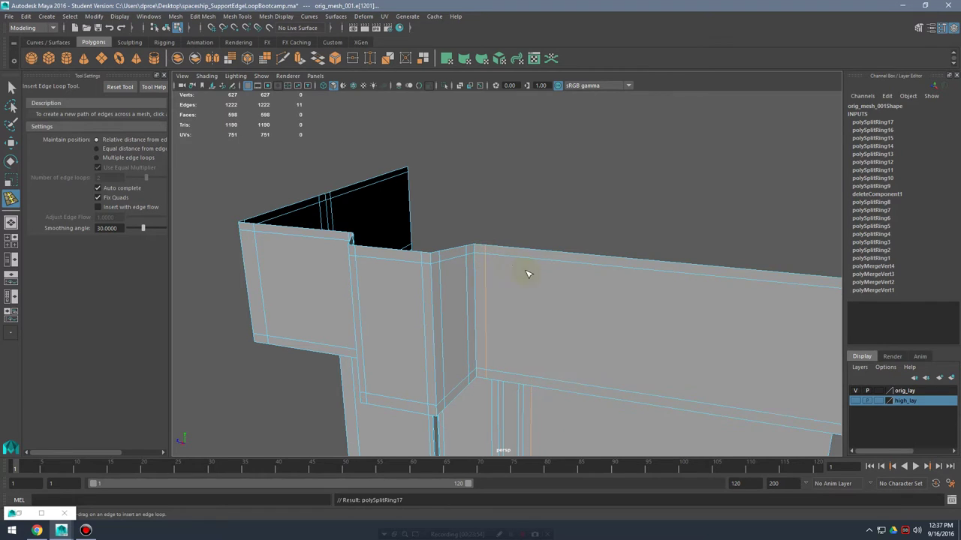
# - Preview the smoothed mesh without a selection and check the end face and first protruding section
pyautogui.press('3')
pyautogui.keyDown('alt'); pyautogui.moveTo(678, 317); pyautogui.dragTo(508, 328, button='right'); pyautogui.keyUp('alt')
pyautogui.moveTo(508, 328)
pyautogui.keyDown('alt'); pyautogui.mouseDown()
pyautogui.moveTo(538, 335)
pyautogui.moveTo(518, 334)
pyautogui.mouseUp(); pyautogui.keyUp('alt')
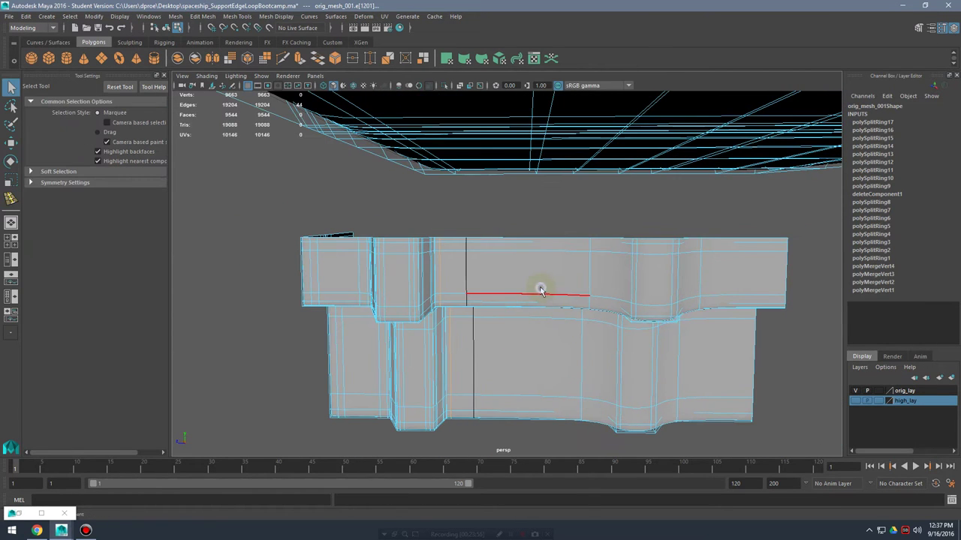
pyautogui.click(579, 210)
pyautogui.keyDown('alt'); pyautogui.moveTo(578, 210); pyautogui.dragTo(621, 310); pyautogui.keyUp('alt')
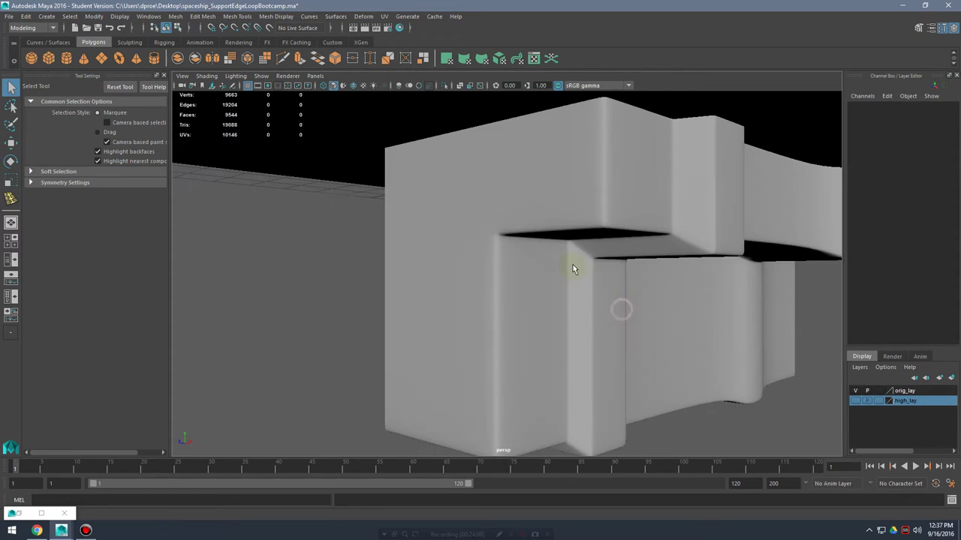
pyautogui.keyDown('alt'); pyautogui.moveTo(572, 265); pyautogui.dragTo(524, 290, button='middle'); pyautogui.keyUp('alt')
pyautogui.keyDown('alt'); pyautogui.moveTo(524, 290); pyautogui.dragTo(551, 287, button='right'); pyautogui.keyUp('alt')
# - Select the support edge loop beside the block's end corner on the unsmoothed mesh, excluding the stray edge, and move it closer to the corner
pyautogui.click(551, 288)
pyautogui.keyDown('alt'); pyautogui.moveTo(559, 332); pyautogui.dragTo(553, 368); pyautogui.keyUp('alt')
pyautogui.press('1')
pyautogui.keyDown('alt'); pyautogui.moveTo(553, 369); pyautogui.dragTo(553, 376, button='middle'); pyautogui.keyUp('alt')
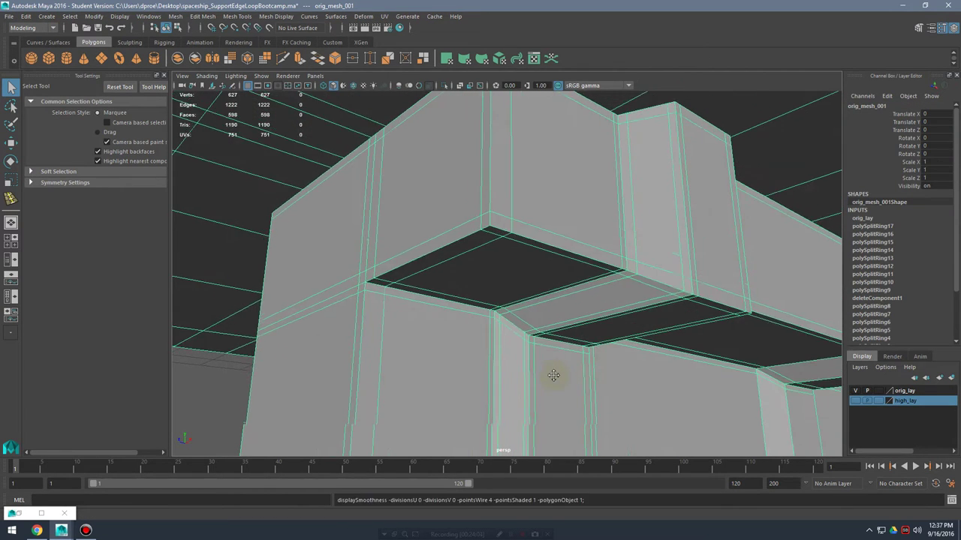
pyautogui.keyDown('alt'); pyautogui.moveTo(553, 375); pyautogui.dragTo(535, 370, button='right'); pyautogui.keyUp('alt')
pyautogui.moveTo(508, 216); pyautogui.dragTo(510, 189, button='right')
pyautogui.doubleClick(566, 231)
pyautogui.keyDown('alt'); pyautogui.moveTo(566, 230); pyautogui.dragTo(490, 257); pyautogui.keyUp('alt')
pyautogui.keyDown('alt'); pyautogui.moveTo(491, 257); pyautogui.dragTo(489, 275, button='middle'); pyautogui.keyUp('alt')
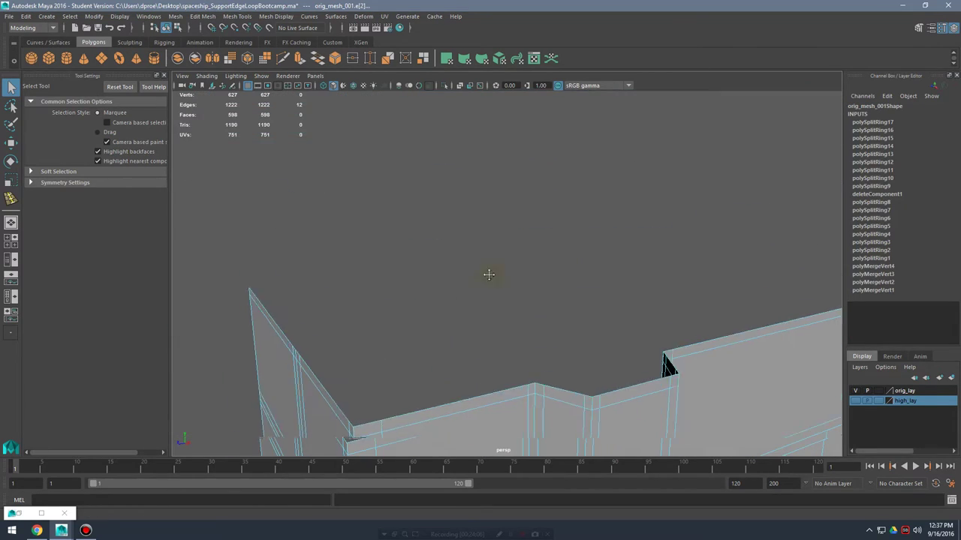
pyautogui.keyDown('ctrl'); pyautogui.click(457, 245); pyautogui.keyUp('ctrl')
pyautogui.keyDown('alt'); pyautogui.moveTo(457, 246); pyautogui.dragTo(528, 278); pyautogui.keyUp('alt')
pyautogui.press('w')
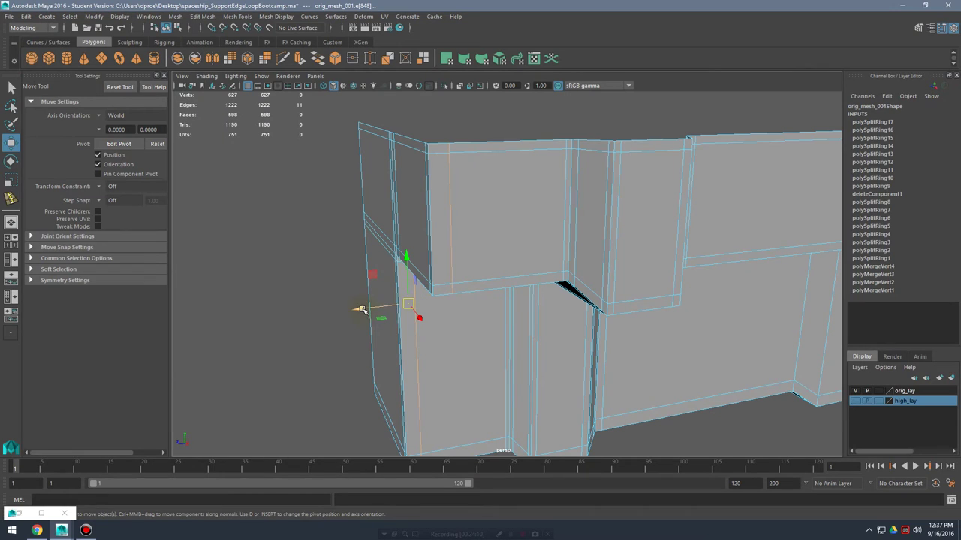
# - Preview the adjusted end corner smoothed and inspect the stepped front in object mode
pyautogui.press('3')
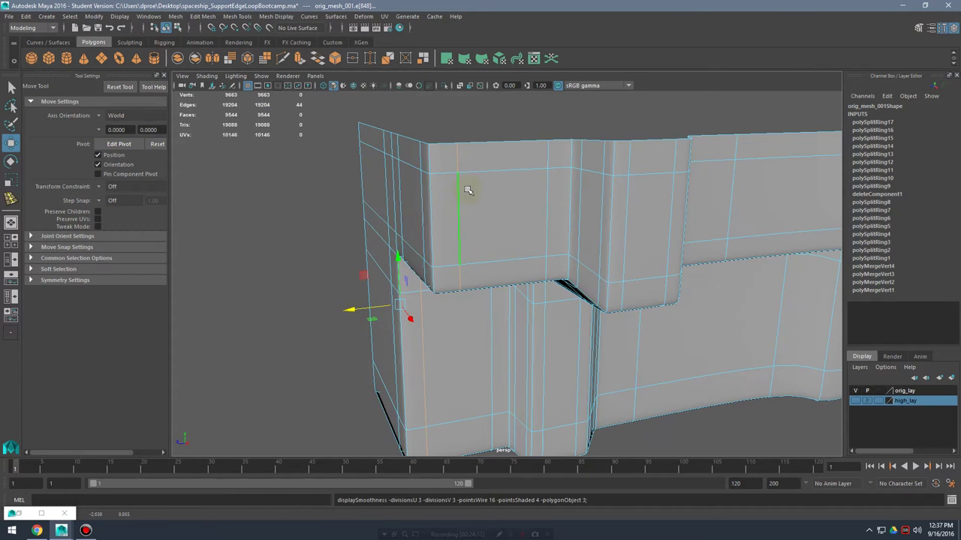
pyautogui.moveTo(468, 188); pyautogui.dragTo(497, 166, button='right')
pyautogui.click(328, 256)
pyautogui.keyDown('alt'); pyautogui.moveTo(326, 293); pyautogui.dragTo(337, 273); pyautogui.keyUp('alt')
pyautogui.keyDown('alt'); pyautogui.moveTo(539, 284); pyautogui.dragTo(494, 351, button='middle'); pyautogui.keyUp('alt')
pyautogui.keyDown('alt'); pyautogui.moveTo(542, 353); pyautogui.dragTo(610, 251); pyautogui.keyUp('alt')
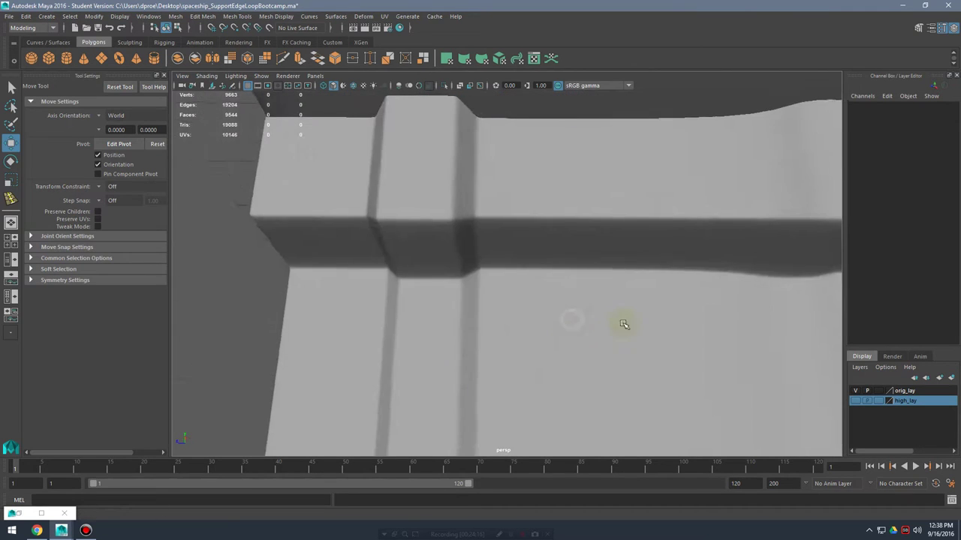
# - Insert support edge loops on both sides of the inner corner between the long middle face and the second protruding section
pyautogui.click(605, 257)
pyautogui.press('1')
pyautogui.keyDown('alt'); pyautogui.moveTo(455, 227); pyautogui.dragTo(488, 232); pyautogui.keyUp('alt')
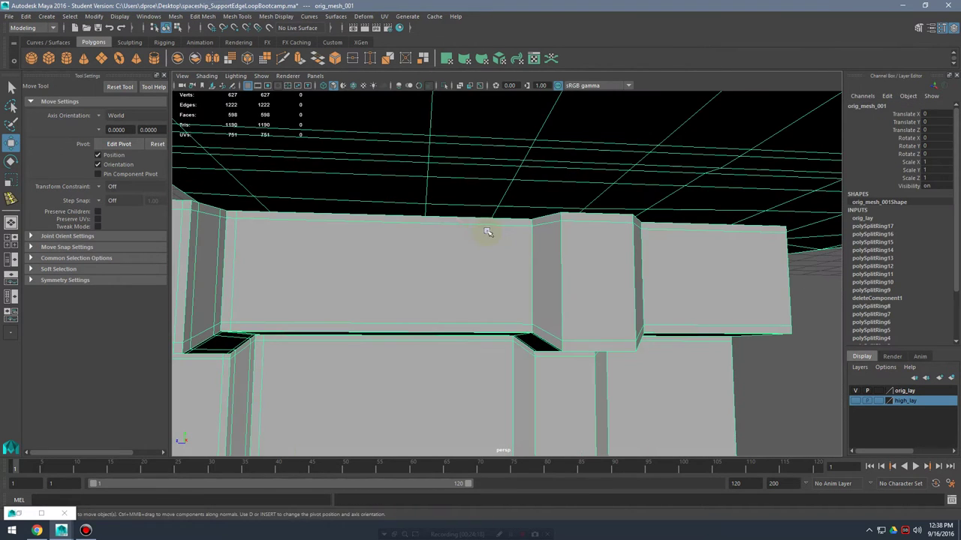
pyautogui.keyDown('shift'); pyautogui.moveTo(487, 231); pyautogui.dragTo(445, 251, button='right'); pyautogui.keyUp('shift')
pyautogui.keyDown('alt'); pyautogui.moveTo(444, 250); pyautogui.dragTo(574, 280); pyautogui.keyUp('alt')
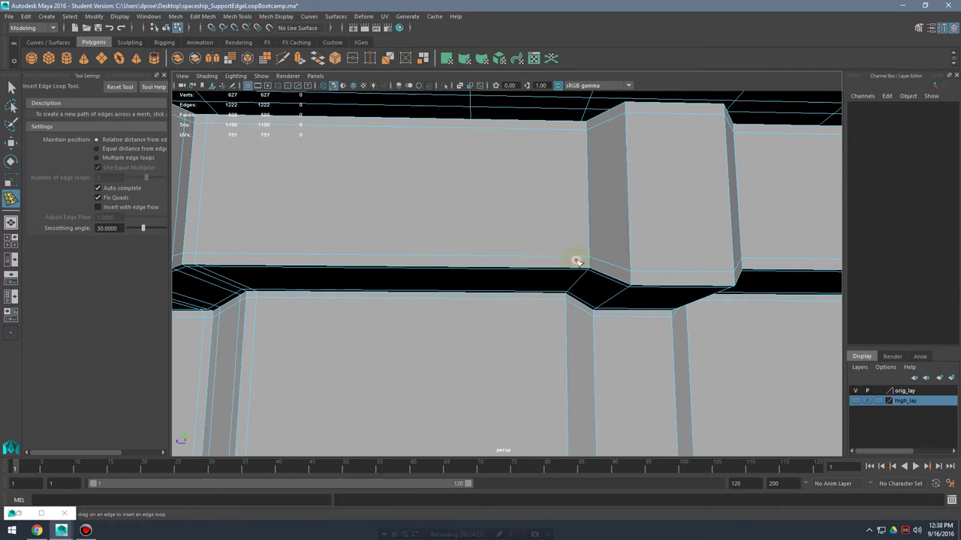
pyautogui.click(577, 260)
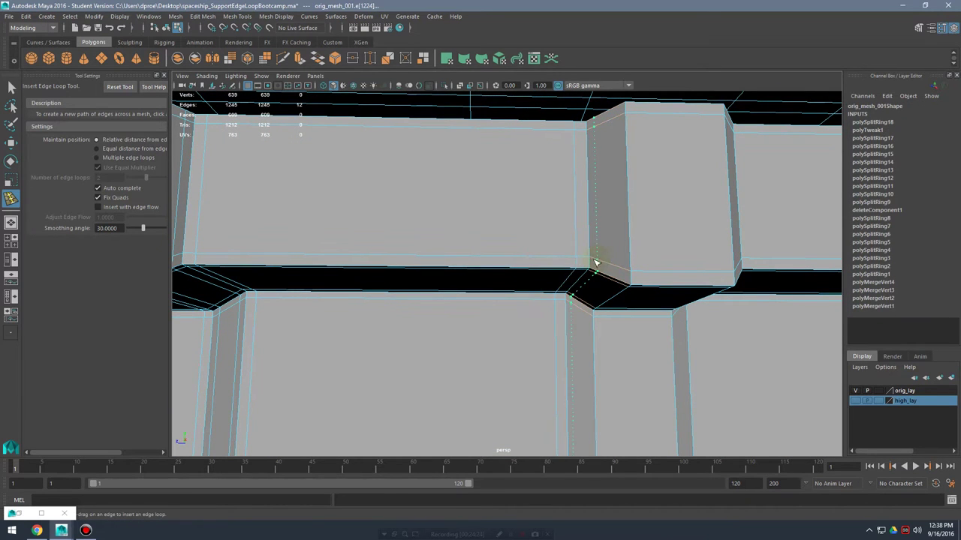
pyautogui.click(596, 263)
# - Insert support edge loops around the second protruding section's outer corners and far inner corner, and preview the mesh smoothed in object mode
pyautogui.keyDown('alt'); pyautogui.moveTo(595, 262); pyautogui.dragTo(651, 286); pyautogui.keyUp('alt')
pyautogui.click(689, 292)
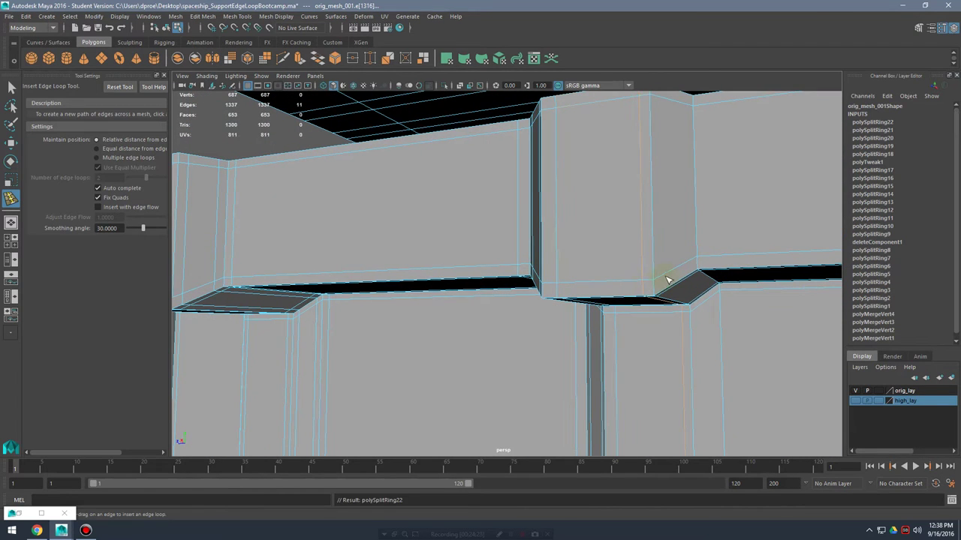
pyautogui.click(710, 257)
pyautogui.press('3')
pyautogui.keyDown('alt'); pyautogui.moveTo(716, 266); pyautogui.dragTo(682, 243); pyautogui.keyUp('alt')
pyautogui.press('q')
pyautogui.moveTo(682, 232); pyautogui.dragTo(789, 228, button='right')
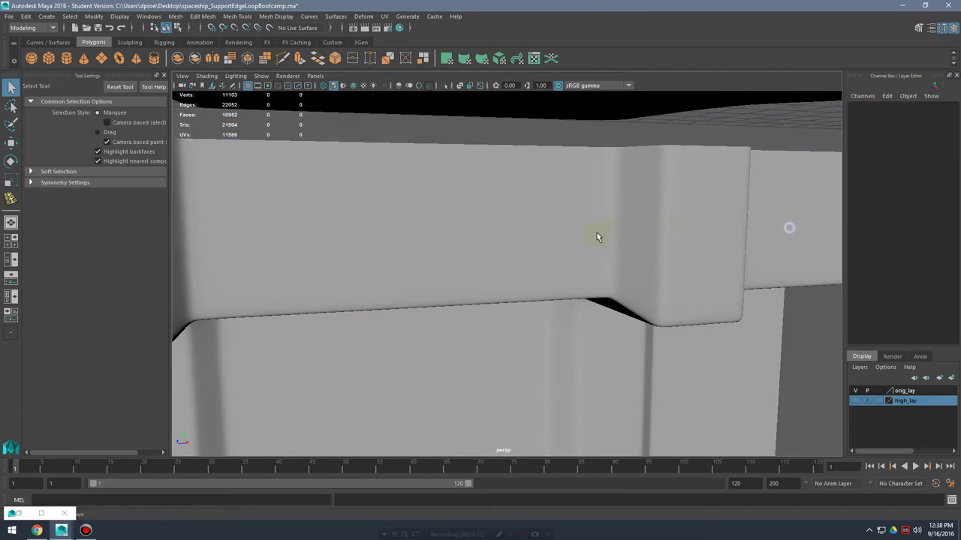
# - Examine the smoothed stepped block from several angles, checking the sharpness of its corners and ledge
pyautogui.keyDown('alt'); pyautogui.moveTo(597, 238); pyautogui.dragTo(611, 293); pyautogui.keyUp('alt')
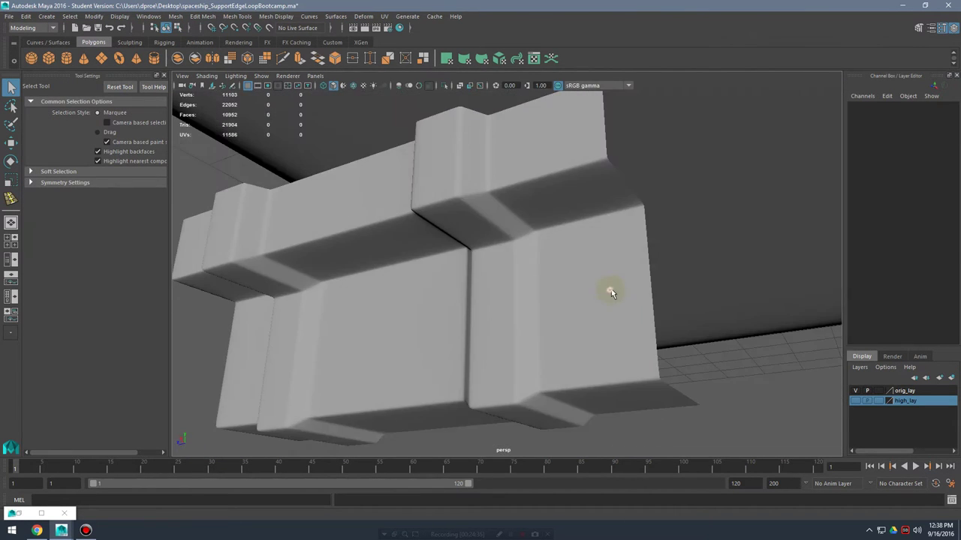
pyautogui.click(611, 291)
pyautogui.keyDown('alt'); pyautogui.moveTo(612, 329); pyautogui.dragTo(622, 229); pyautogui.keyUp('alt')
pyautogui.click(740, 348)
pyautogui.keyDown('alt'); pyautogui.moveTo(706, 352); pyautogui.dragTo(608, 289); pyautogui.keyUp('alt')
pyautogui.keyDown('alt'); pyautogui.moveTo(578, 300); pyautogui.dragTo(554, 312, button='middle'); pyautogui.keyUp('alt')
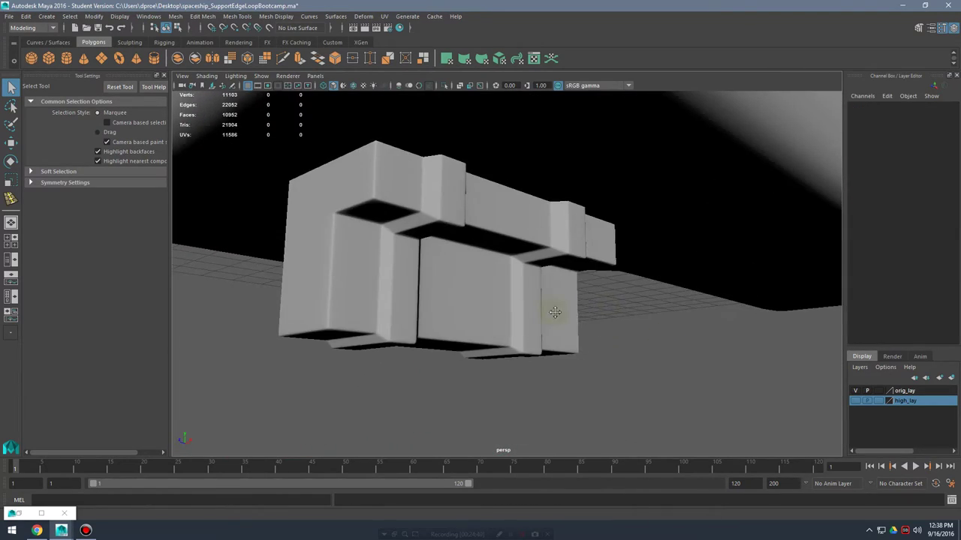
pyautogui.keyDown('alt'); pyautogui.moveTo(555, 312); pyautogui.dragTo(586, 228); pyautogui.keyUp('alt')
pyautogui.click(575, 165)
pyautogui.click(729, 372)
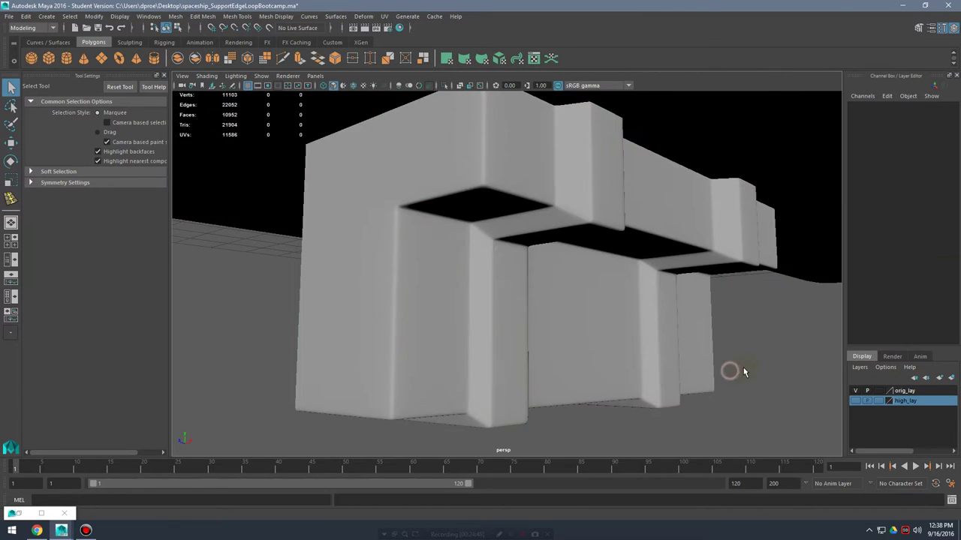
# - Return the mesh to unsmoothed display and insert support edge loops on the round cylinder's top ring beside its inner and outer rims
pyautogui.keyDown('alt'); pyautogui.moveTo(744, 371); pyautogui.dragTo(721, 328); pyautogui.keyUp('alt')
pyautogui.keyDown('alt'); pyautogui.moveTo(545, 287); pyautogui.dragTo(557, 321, button='middle'); pyautogui.keyUp('alt')
pyautogui.keyDown('alt'); pyautogui.moveTo(557, 320); pyautogui.dragTo(588, 223); pyautogui.keyUp('alt')
pyautogui.click(593, 229)
pyautogui.press('1')
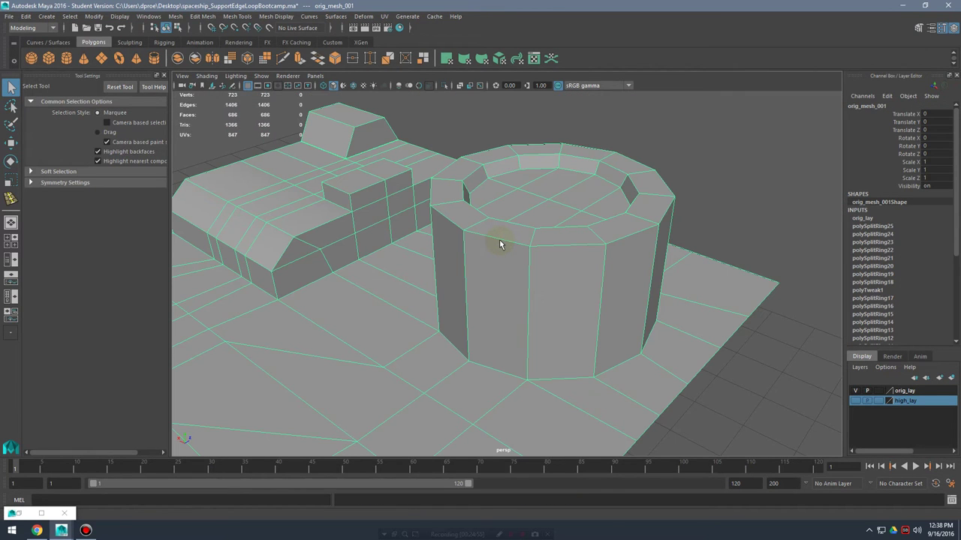
pyautogui.keyDown('alt'); pyautogui.moveTo(521, 246); pyautogui.dragTo(493, 251); pyautogui.keyUp('alt')
pyautogui.keyDown('alt'); pyautogui.moveTo(493, 251); pyautogui.dragTo(433, 272, button='middle'); pyautogui.keyUp('alt')
pyautogui.keyDown('alt'); pyautogui.moveTo(433, 272); pyautogui.dragTo(620, 278, button='right'); pyautogui.keyUp('alt')
pyautogui.keyDown('alt'); pyautogui.moveTo(620, 279); pyautogui.dragTo(646, 311, button='middle'); pyautogui.keyUp('alt')
pyautogui.keyDown('alt'); pyautogui.moveTo(702, 299); pyautogui.dragTo(630, 297, button='right'); pyautogui.keyUp('alt')
pyautogui.keyDown('alt'); pyautogui.moveTo(629, 295); pyautogui.dragTo(582, 261); pyautogui.keyUp('alt')
pyautogui.keyDown('shift'); pyautogui.moveTo(610, 233); pyautogui.dragTo(548, 247, button='right'); pyautogui.keyUp('shift')
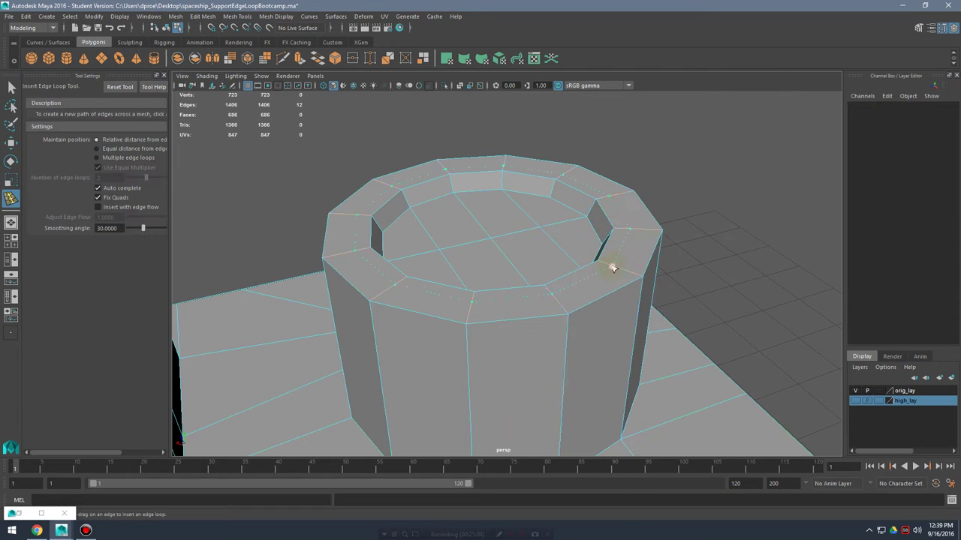
pyautogui.moveTo(613, 268); pyautogui.dragTo(603, 268)
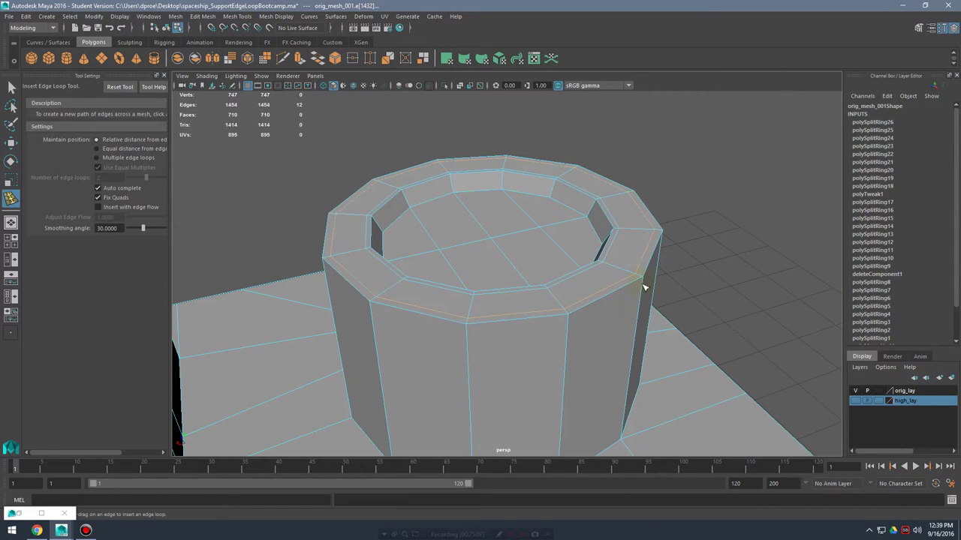
pyautogui.moveTo(632, 289); pyautogui.dragTo(632, 289)
# - Insert support edge loops just below the cylinder's outer rim and along the recess wall, and preview the mesh smoothed in object mode
pyautogui.keyDown('alt'); pyautogui.moveTo(632, 288); pyautogui.dragTo(542, 262); pyautogui.keyUp('alt')
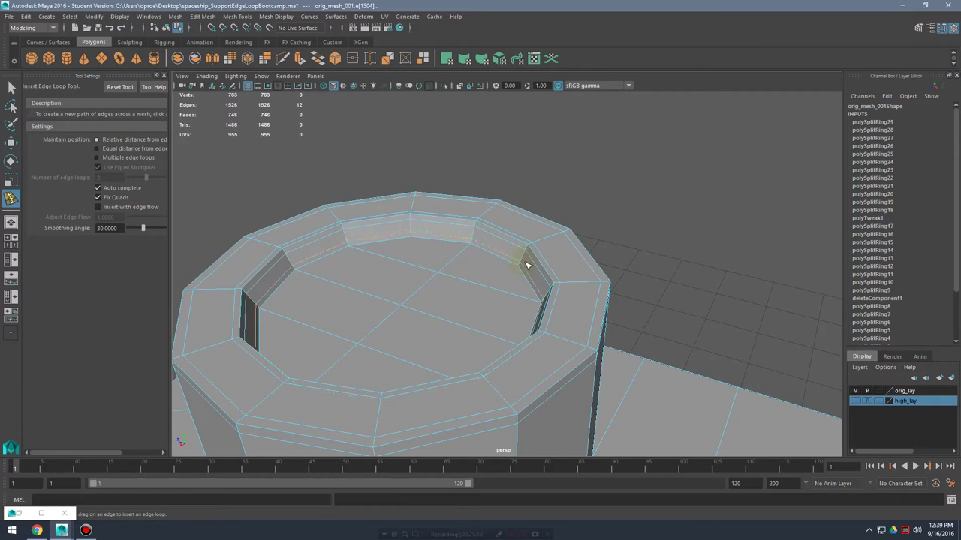
pyautogui.click(526, 265)
pyautogui.press('3')
pyautogui.moveTo(538, 260); pyautogui.dragTo(584, 233, button='right')
pyautogui.click(623, 212)
pyautogui.keyDown('alt'); pyautogui.moveTo(643, 223); pyautogui.dragTo(697, 249, button='middle'); pyautogui.keyUp('alt')
pyautogui.keyDown('alt'); pyautogui.moveTo(697, 248); pyautogui.dragTo(667, 210, button='right'); pyautogui.keyUp('alt')
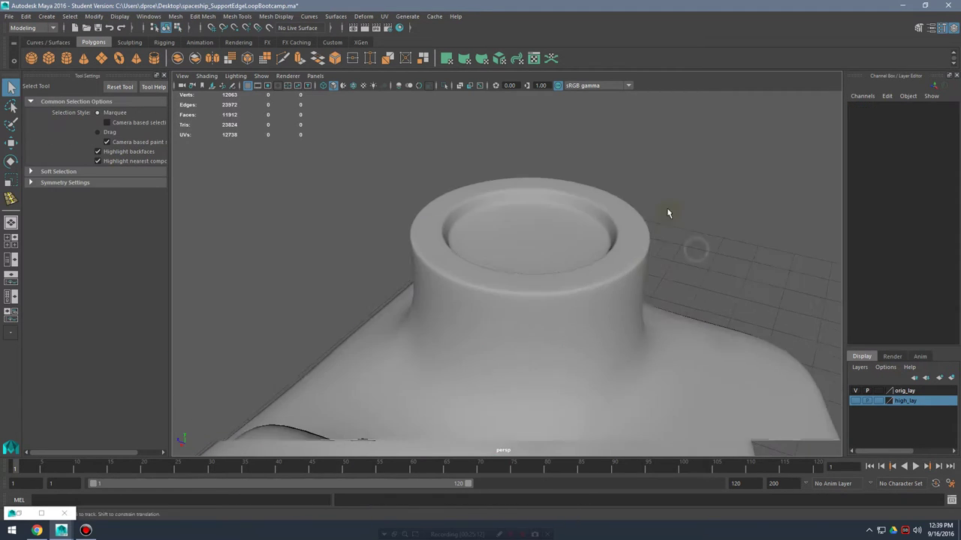
pyautogui.moveTo(667, 214)
pyautogui.keyDown('alt'); pyautogui.mouseDown()
pyautogui.moveTo(656, 246)
pyautogui.moveTo(654, 207)
pyautogui.mouseUp(); pyautogui.keyUp('alt')
# - Insert a support edge loop on the cylinder's side wall just above its base and preview the mesh smoothed in object mode
pyautogui.click(599, 276)
pyautogui.press('1')
pyautogui.keyDown('alt'); pyautogui.moveTo(598, 276); pyautogui.dragTo(547, 265, button='middle'); pyautogui.keyUp('alt')
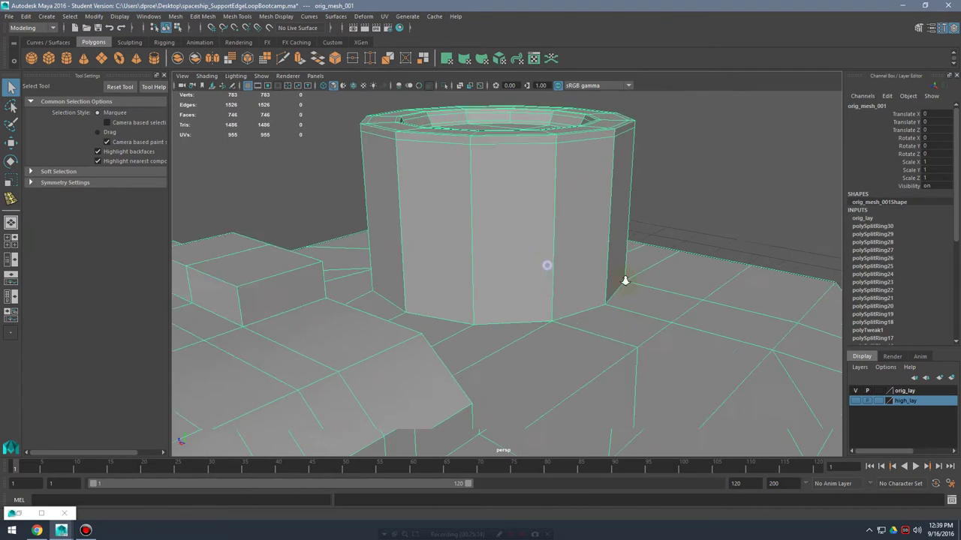
pyautogui.keyDown('alt'); pyautogui.moveTo(547, 265); pyautogui.dragTo(584, 274, button='right'); pyautogui.keyUp('alt')
pyautogui.keyDown('shift'); pyautogui.moveTo(583, 274); pyautogui.dragTo(573, 322, button='right'); pyautogui.keyUp('shift')
pyautogui.moveTo(575, 332); pyautogui.dragTo(575, 340)
pyautogui.press('3')
pyautogui.press('q')
pyautogui.moveTo(601, 217); pyautogui.dragTo(721, 165, button='right')
pyautogui.click(772, 165)
pyautogui.keyDown('alt'); pyautogui.moveTo(769, 166); pyautogui.dragTo(607, 193, button='right'); pyautogui.keyUp('alt')
pyautogui.keyDown('alt'); pyautogui.moveTo(607, 193); pyautogui.dragTo(560, 264); pyautogui.keyUp('alt')
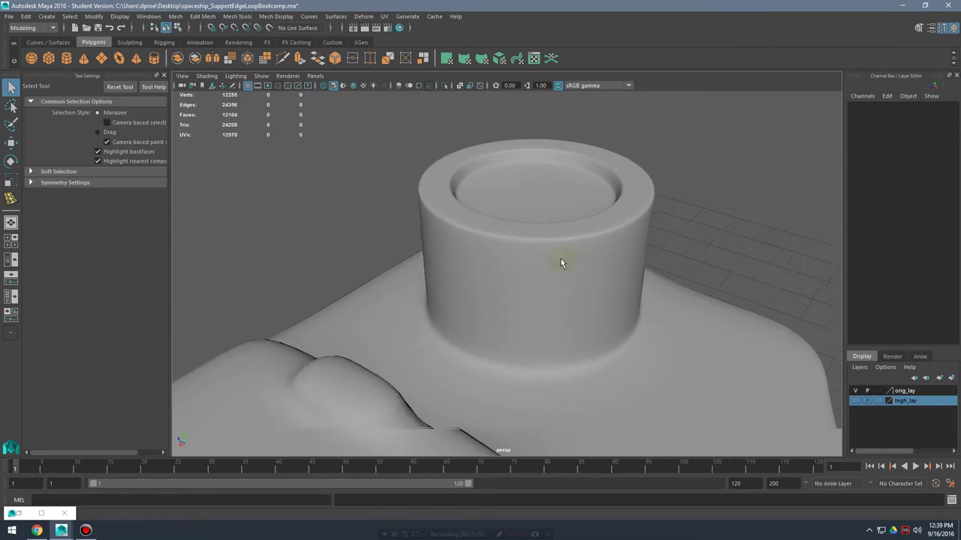
# - Turn off the smooth preview and select the border edges around the cylinder's recess floor
pyautogui.keyDown('alt'); pyautogui.moveTo(561, 263); pyautogui.dragTo(596, 222, button='right'); pyautogui.keyUp('alt')
pyautogui.click(596, 215)
pyautogui.press('1')
pyautogui.keyDown('alt'); pyautogui.moveTo(603, 237); pyautogui.dragTo(610, 264); pyautogui.keyUp('alt')
pyautogui.keyDown('alt'); pyautogui.moveTo(607, 266); pyautogui.dragTo(651, 250, button='right'); pyautogui.keyUp('alt')
pyautogui.keyDown('alt'); pyautogui.moveTo(578, 217); pyautogui.dragTo(578, 250, button='middle'); pyautogui.keyUp('alt')
pyautogui.moveTo(529, 207); pyautogui.dragTo(531, 179, button='right')
pyautogui.click(538, 192)
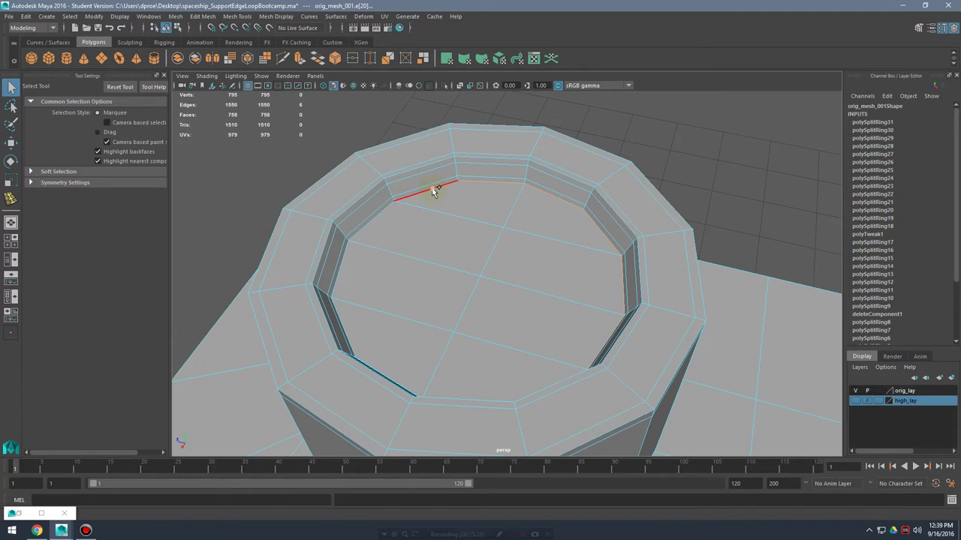
pyautogui.keyDown('shift'); pyautogui.click(344, 319); pyautogui.keyUp('shift')
# - Try to insert a support edge loop on the flat surface just outside the cylinder's base
pyautogui.keyDown('alt'); pyautogui.moveTo(451, 313); pyautogui.dragTo(407, 326); pyautogui.keyUp('alt')
pyautogui.keyDown('alt'); pyautogui.moveTo(407, 326); pyautogui.dragTo(457, 252, button='middle'); pyautogui.keyUp('alt')
pyautogui.keyDown('alt'); pyautogui.moveTo(457, 253); pyautogui.dragTo(568, 312); pyautogui.keyUp('alt')
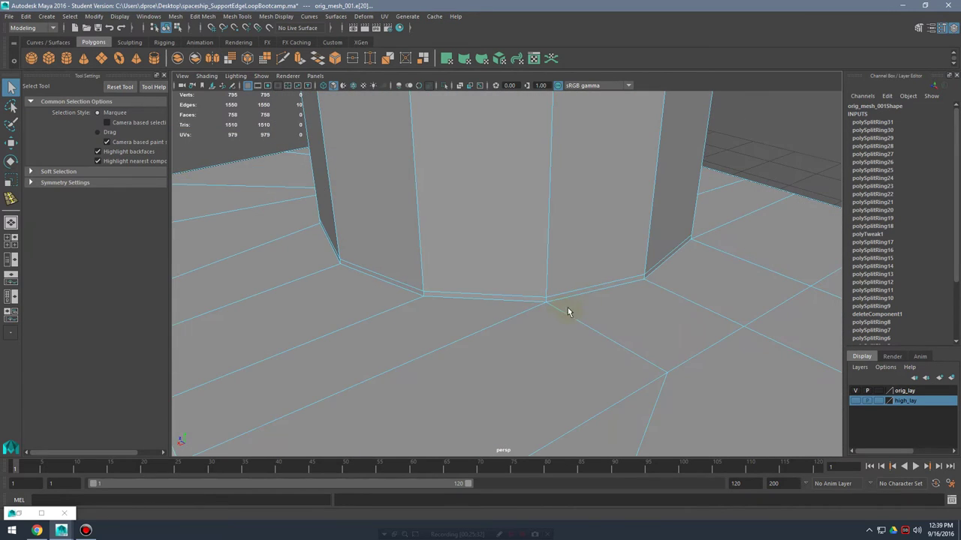
pyautogui.keyDown('alt'); pyautogui.moveTo(624, 282); pyautogui.dragTo(442, 275, button='right'); pyautogui.keyUp('alt')
pyautogui.keyDown('alt'); pyautogui.moveTo(442, 274); pyautogui.dragTo(489, 277); pyautogui.keyUp('alt')
pyautogui.keyDown('alt'); pyautogui.moveTo(488, 277); pyautogui.dragTo(577, 256, button='right'); pyautogui.keyUp('alt')
pyautogui.keyDown('alt'); pyautogui.moveTo(577, 256); pyautogui.dragTo(443, 295); pyautogui.keyUp('alt')
pyautogui.moveTo(541, 299); pyautogui.dragTo(509, 285, button='right')
pyautogui.click(550, 261)
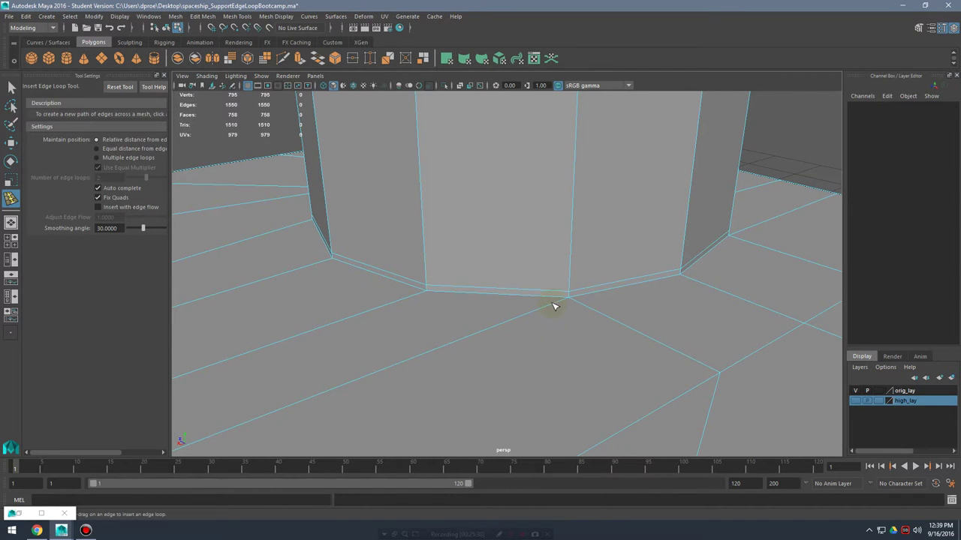
pyautogui.moveTo(554, 306); pyautogui.dragTo(566, 307)
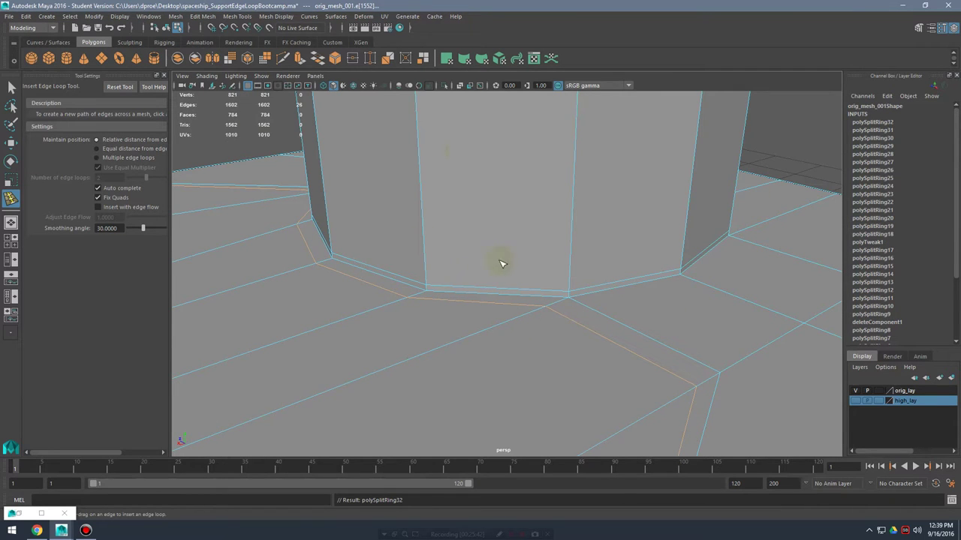
# - Undo the loop outside the base and try to insert a support edge loop across the recess floor
pyautogui.keyDown('alt'); pyautogui.moveTo(580, 194); pyautogui.dragTo(511, 193); pyautogui.keyUp('alt')
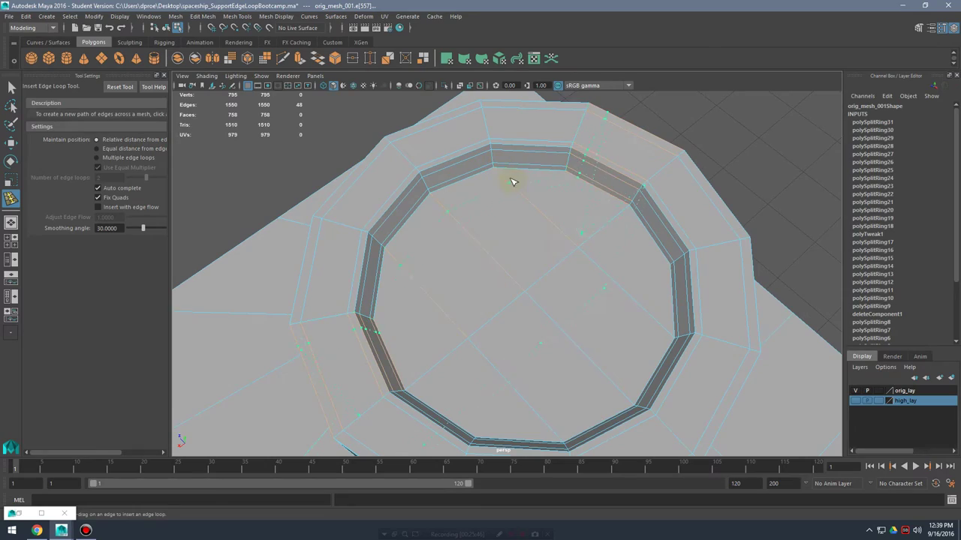
pyautogui.moveTo(648, 203); pyautogui.dragTo(647, 205)
pyautogui.keyDown('alt'); pyautogui.moveTo(647, 205); pyautogui.dragTo(543, 272, button='right'); pyautogui.keyUp('alt')
pyautogui.keyDown('alt'); pyautogui.moveTo(542, 272); pyautogui.dragTo(493, 273); pyautogui.keyUp('alt')
pyautogui.keyDown('alt'); pyautogui.moveTo(494, 272); pyautogui.dragTo(629, 296, button='right'); pyautogui.keyUp('alt')
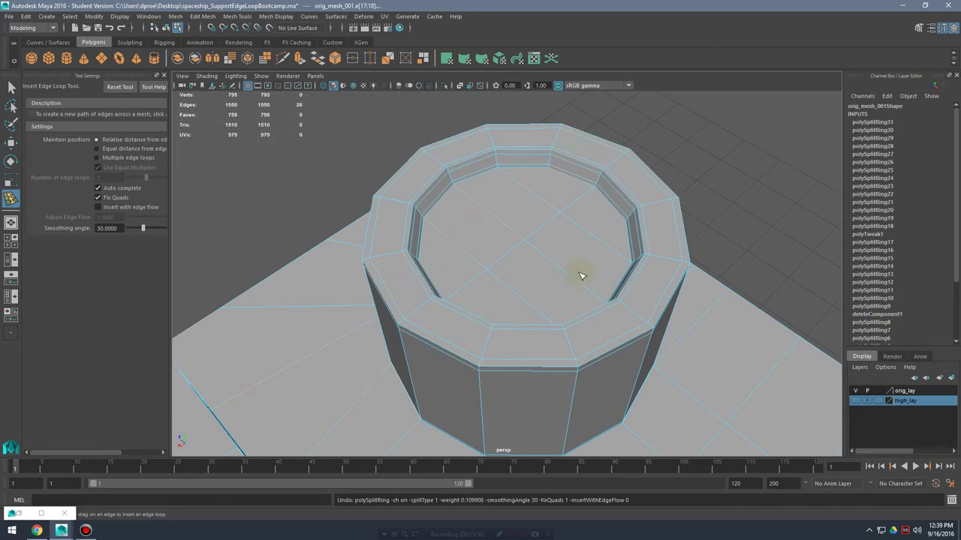
pyautogui.moveTo(560, 249); pyautogui.dragTo(593, 231, button='right')
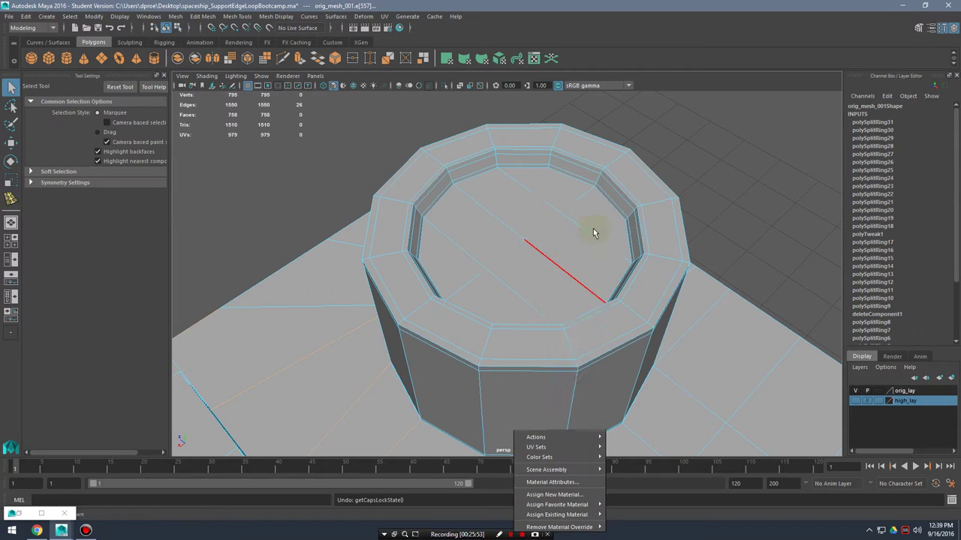
# - Delete the support edge loop near the bottom of the cylinder's recess wall
pyautogui.keyDown('alt'); pyautogui.moveTo(564, 236); pyautogui.dragTo(494, 241); pyautogui.keyUp('alt')
pyautogui.keyDown('alt'); pyautogui.moveTo(493, 240); pyautogui.dragTo(570, 268, button='right'); pyautogui.keyUp('alt')
pyautogui.keyDown('alt'); pyautogui.moveTo(570, 268); pyautogui.dragTo(526, 206); pyautogui.keyUp('alt')
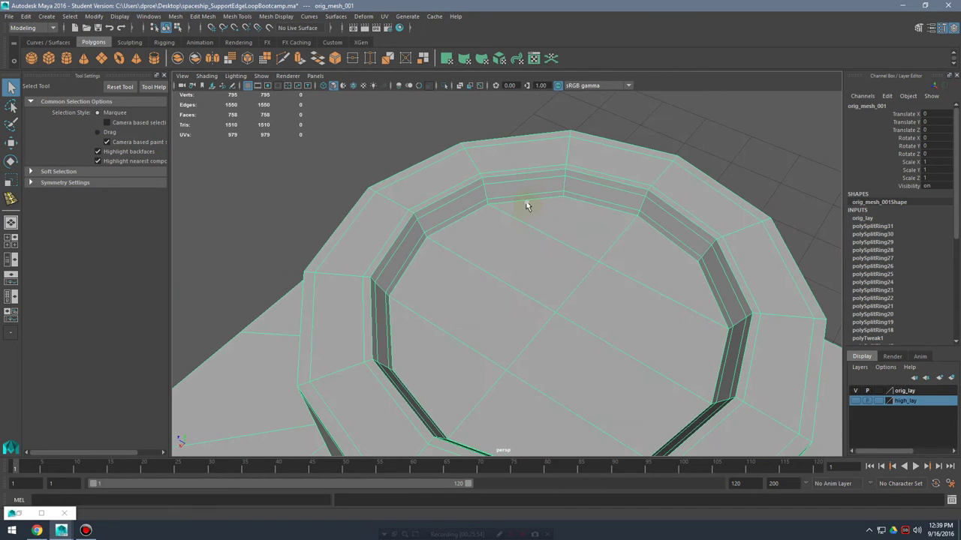
pyautogui.click(529, 197)
pyautogui.moveTo(523, 183); pyautogui.dragTo(531, 202, button='right')
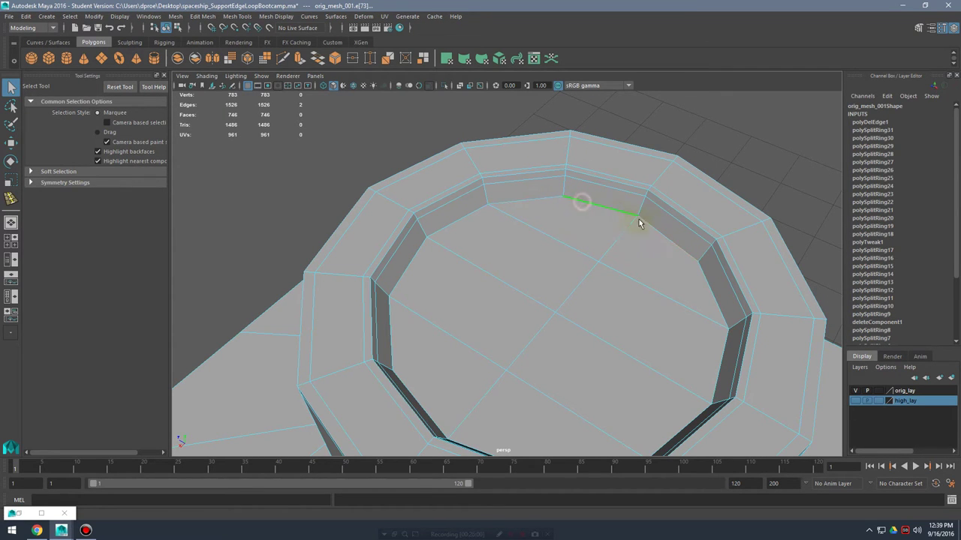
# - Extrude all eight recess floor faces together and scale them slightly inward to form a narrow border ring
pyautogui.keyDown('alt'); pyautogui.moveTo(620, 401); pyautogui.dragTo(543, 200); pyautogui.keyUp('alt')
pyautogui.moveTo(539, 199); pyautogui.dragTo(564, 180, button='right')
pyautogui.keyDown('shift'); pyautogui.moveTo(560, 244); pyautogui.dragTo(564, 266, button='right'); pyautogui.keyUp('shift')
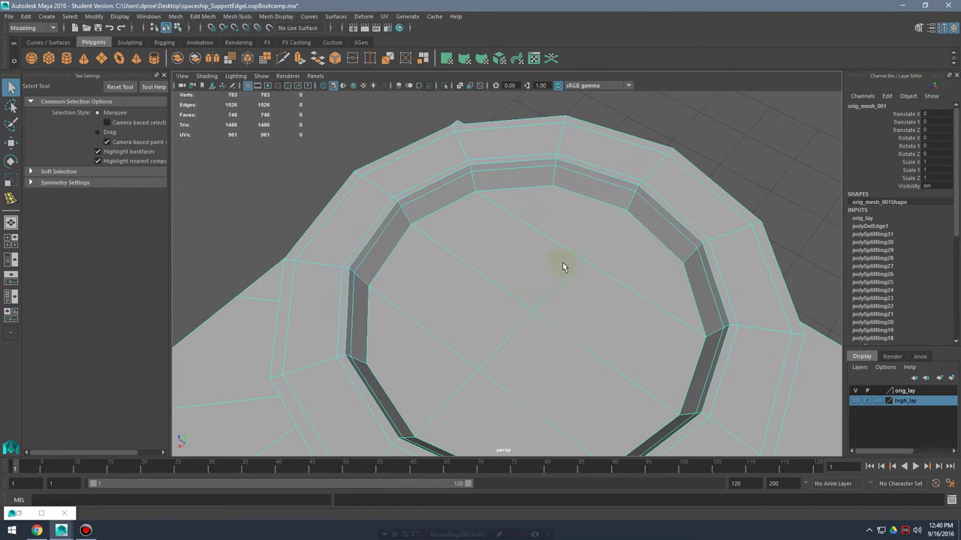
pyautogui.keyDown('alt'); pyautogui.moveTo(585, 275); pyautogui.dragTo(526, 279); pyautogui.keyUp('alt')
pyautogui.click(525, 230)
pyautogui.keyDown('shift'); pyautogui.click(537, 340); pyautogui.keyUp('shift')
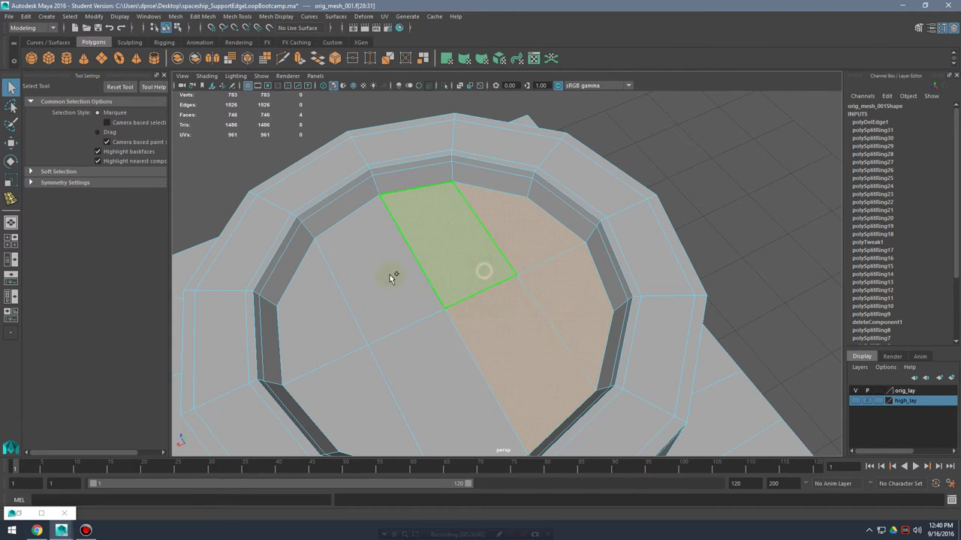
pyautogui.keyDown('shift'); pyautogui.click(392, 274); pyautogui.keyUp('shift')
pyautogui.keyDown('shift'); pyautogui.click(413, 392); pyautogui.keyUp('shift')
pyautogui.keyDown('alt'); pyautogui.moveTo(414, 393); pyautogui.dragTo(557, 232); pyautogui.keyUp('alt')
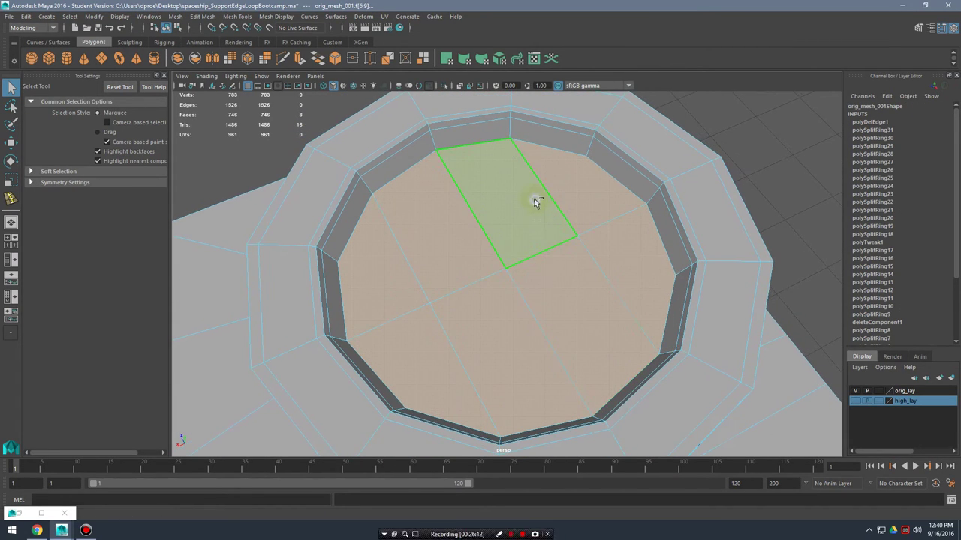
pyautogui.keyDown('shift'); pyautogui.rightClick(535, 202); pyautogui.keyUp('shift')
pyautogui.click(529, 227)
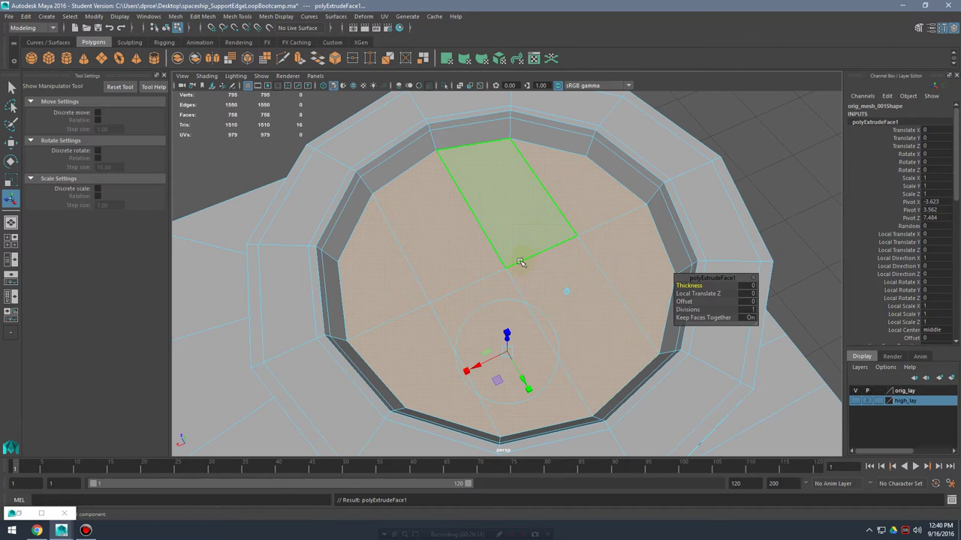
pyautogui.press('r')
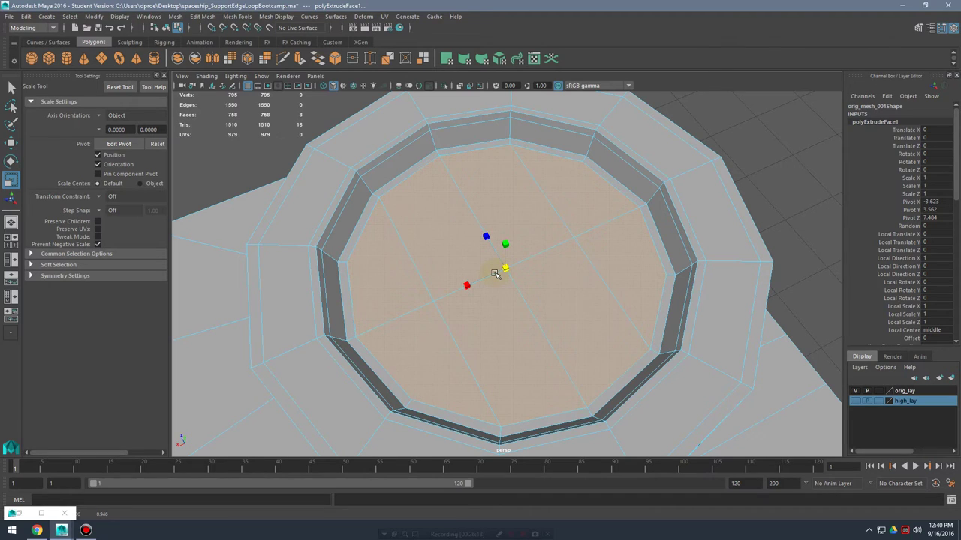
# - Insert a support edge loop on the recess wall just above the floor and preview the mesh smoothed in object mode
pyautogui.moveTo(564, 227); pyautogui.dragTo(550, 174, button='right')
pyautogui.scroll(3, 561, 213)
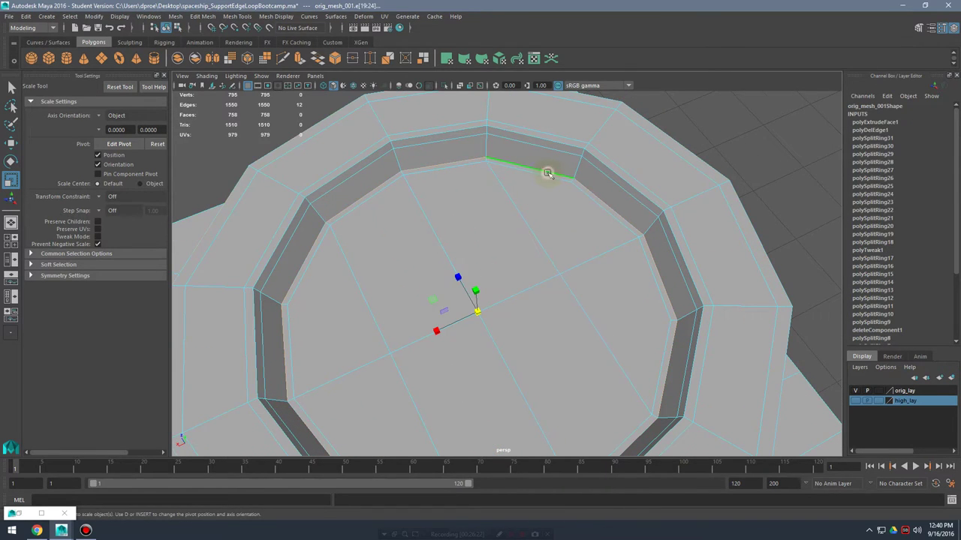
pyautogui.keyDown('alt'); pyautogui.moveTo(619, 300); pyautogui.dragTo(628, 232); pyautogui.keyUp('alt')
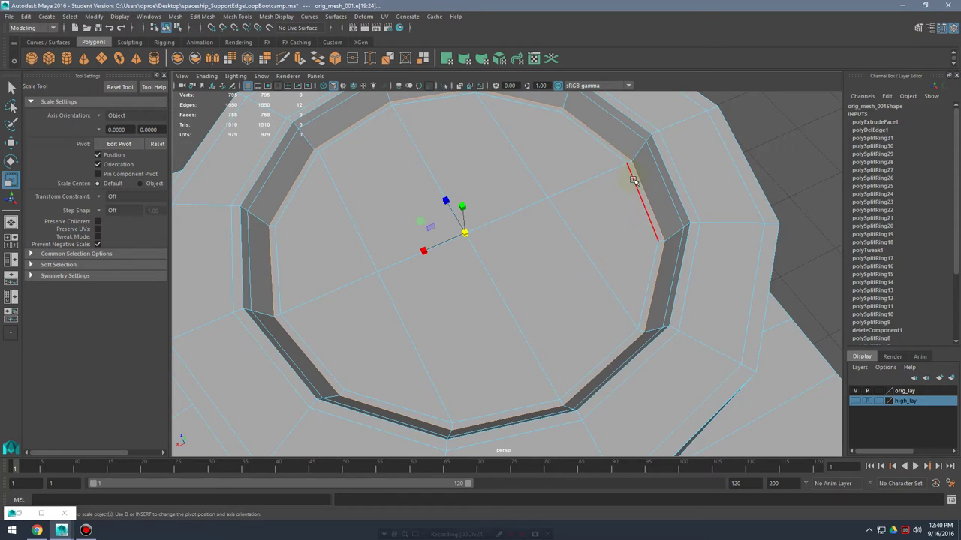
pyautogui.moveTo(639, 170)
pyautogui.mouseDown(button='right')
pyautogui.moveTo(660, 158)
pyautogui.moveTo(613, 173)
pyautogui.moveTo(778, 145)
pyautogui.moveTo(641, 189)
pyautogui.mouseUp(button='right')
pyautogui.click(638, 155)
pyautogui.press('3')
pyautogui.press('q')
pyautogui.click(773, 153)
pyautogui.keyDown('alt'); pyautogui.moveTo(641, 189); pyautogui.dragTo(647, 143); pyautogui.keyUp('alt')
pyautogui.keyDown('alt'); pyautogui.moveTo(647, 193); pyautogui.dragTo(650, 221, button='middle'); pyautogui.keyUp('alt')
pyautogui.keyDown('alt'); pyautogui.moveTo(650, 220); pyautogui.dragTo(674, 227, button='right'); pyautogui.keyUp('alt')
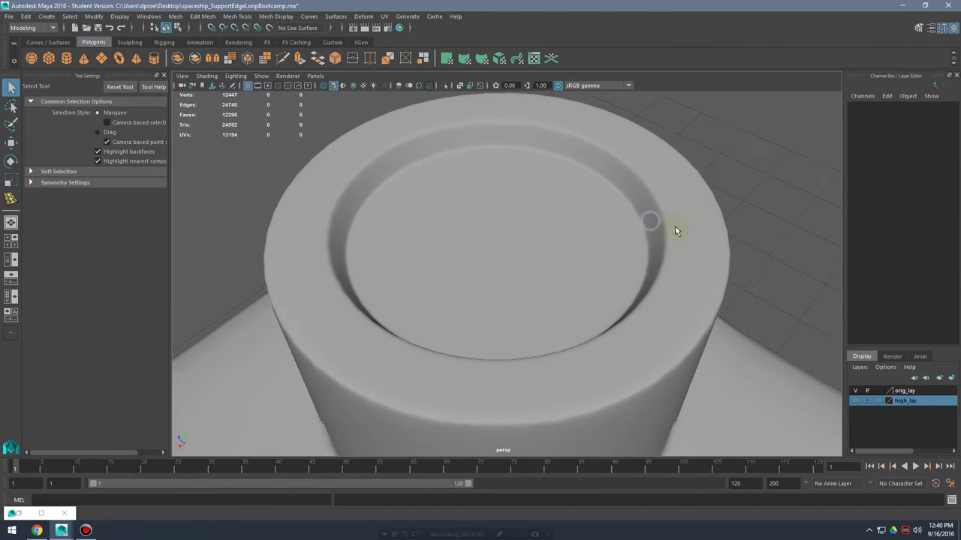
# - Examine the cylinder's base smoothed and unsmoothed, checking the edges where it meets the surrounding surface
pyautogui.keyDown('alt'); pyautogui.moveTo(675, 226); pyautogui.dragTo(624, 261); pyautogui.keyUp('alt')
pyautogui.keyDown('alt'); pyautogui.moveTo(623, 261); pyautogui.dragTo(534, 270, button='right'); pyautogui.keyUp('alt')
pyautogui.keyDown('alt'); pyautogui.moveTo(533, 271); pyautogui.dragTo(574, 224); pyautogui.keyUp('alt')
pyautogui.keyDown('alt'); pyautogui.moveTo(575, 224); pyautogui.dragTo(607, 320, button='right'); pyautogui.keyUp('alt')
pyautogui.click(607, 321)
pyautogui.keyDown('alt'); pyautogui.moveTo(607, 321); pyautogui.dragTo(600, 291); pyautogui.keyUp('alt')
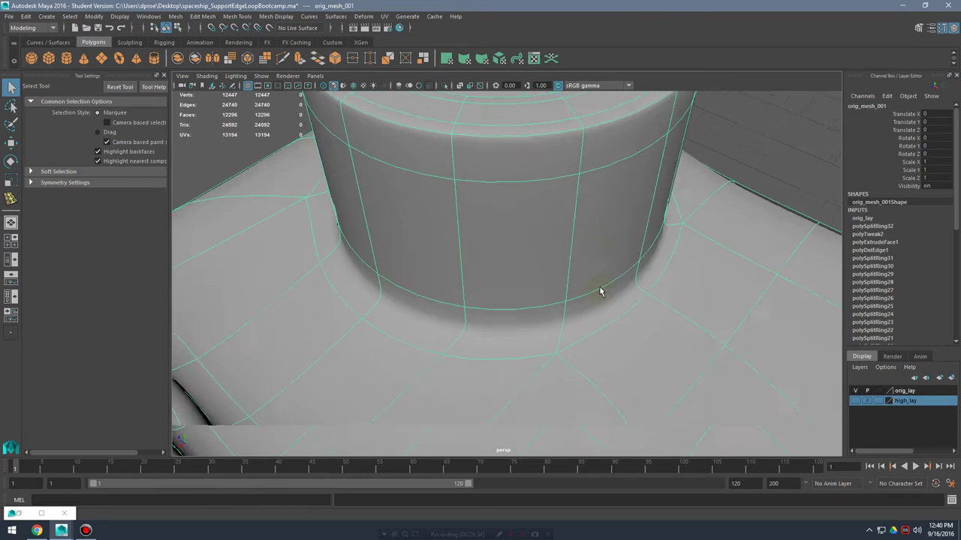
pyautogui.press('1')
pyautogui.keyDown('alt'); pyautogui.moveTo(561, 298); pyautogui.dragTo(650, 316, button='right'); pyautogui.keyUp('alt')
pyautogui.keyDown('alt'); pyautogui.moveTo(650, 315); pyautogui.dragTo(598, 302); pyautogui.keyUp('alt')
pyautogui.keyDown('alt'); pyautogui.moveTo(547, 265); pyautogui.dragTo(547, 298, button='middle'); pyautogui.keyUp('alt')
pyautogui.keyDown('alt'); pyautogui.moveTo(548, 298); pyautogui.dragTo(620, 302); pyautogui.keyUp('alt')
pyautogui.keyDown('alt'); pyautogui.moveTo(652, 298); pyautogui.dragTo(506, 315, button='right'); pyautogui.keyUp('alt')
pyautogui.keyDown('alt'); pyautogui.moveTo(506, 315); pyautogui.dragTo(550, 346, button='middle'); pyautogui.keyUp('alt')
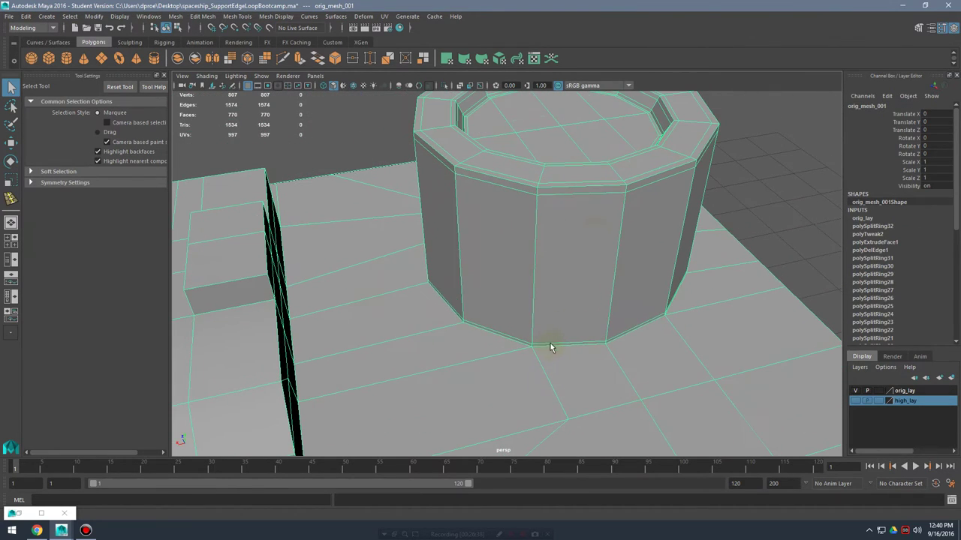
pyautogui.keyDown('alt'); pyautogui.moveTo(550, 347); pyautogui.dragTo(552, 167); pyautogui.keyUp('alt')
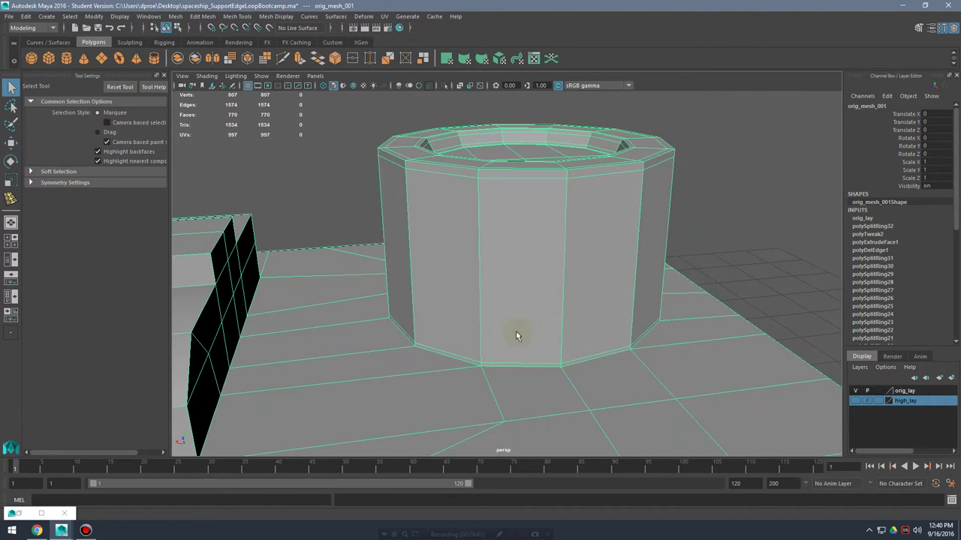
pyautogui.keyDown('alt'); pyautogui.moveTo(515, 331); pyautogui.dragTo(523, 278, button='middle'); pyautogui.keyUp('alt')
pyautogui.keyDown('alt'); pyautogui.moveTo(523, 280); pyautogui.dragTo(545, 283); pyautogui.keyUp('alt')
pyautogui.keyDown('alt'); pyautogui.moveTo(545, 283); pyautogui.dragTo(547, 280, button='right'); pyautogui.keyUp('alt')
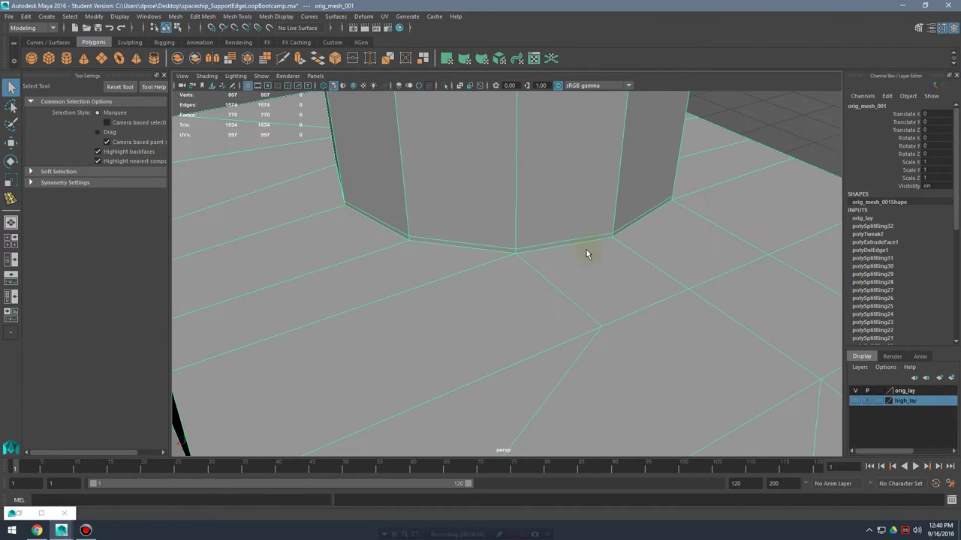
pyautogui.moveTo(587, 254)
pyautogui.keyDown('alt'); pyautogui.mouseDown()
pyautogui.moveTo(517, 260)
pyautogui.moveTo(575, 255)
pyautogui.mouseUp(); pyautogui.keyUp('alt')
pyautogui.keyDown('alt'); pyautogui.moveTo(563, 279); pyautogui.dragTo(579, 296, button='middle'); pyautogui.keyUp('alt')
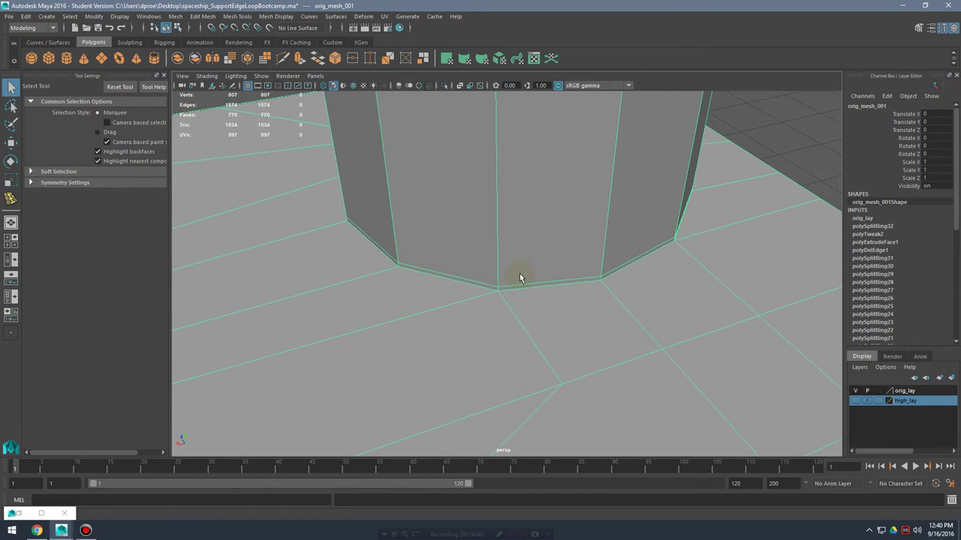
# - Delete the support edge loop above the cylinder's base and insert a new one on the side wall close to the base edge
pyautogui.keyDown('alt'); pyautogui.moveTo(508, 274); pyautogui.dragTo(561, 228, button='right'); pyautogui.keyUp('alt')
pyautogui.keyDown('shift'); pyautogui.moveTo(559, 231); pyautogui.dragTo(559, 231, button='right'); pyautogui.keyUp('shift')
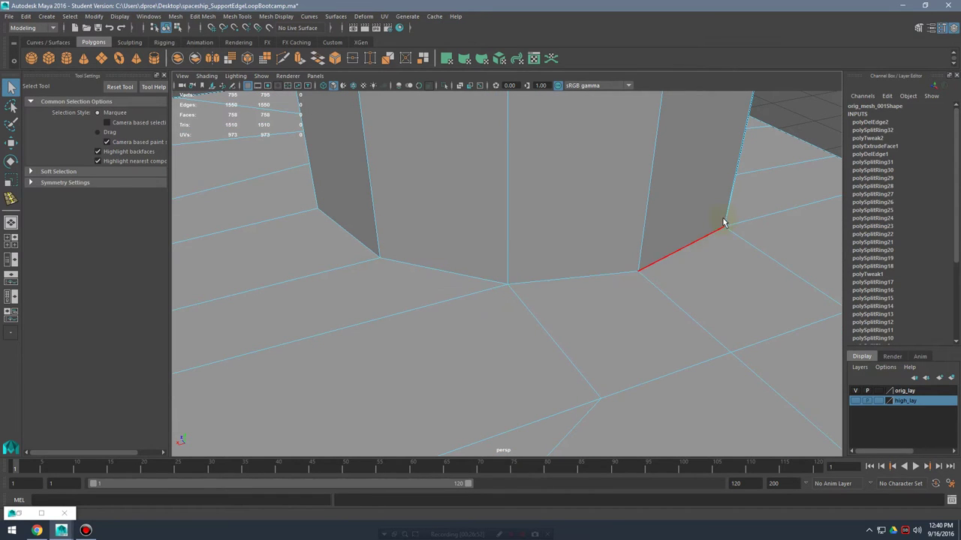
pyautogui.moveTo(549, 253); pyautogui.dragTo(552, 245, button='right')
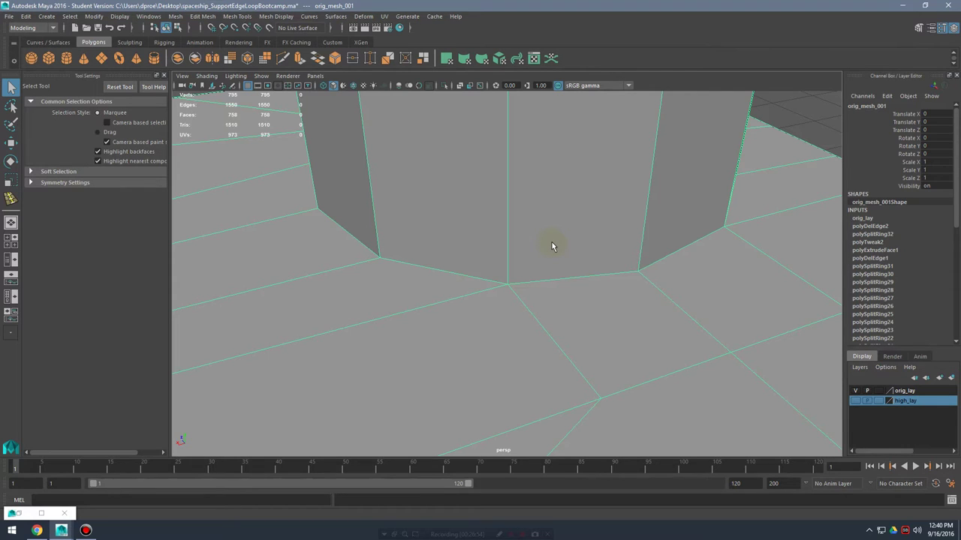
pyautogui.moveTo(551, 241); pyautogui.dragTo(532, 233, button='right')
pyautogui.keyDown('shift'); pyautogui.click(554, 229); pyautogui.keyUp('shift')
pyautogui.click(554, 227)
pyautogui.press('q')
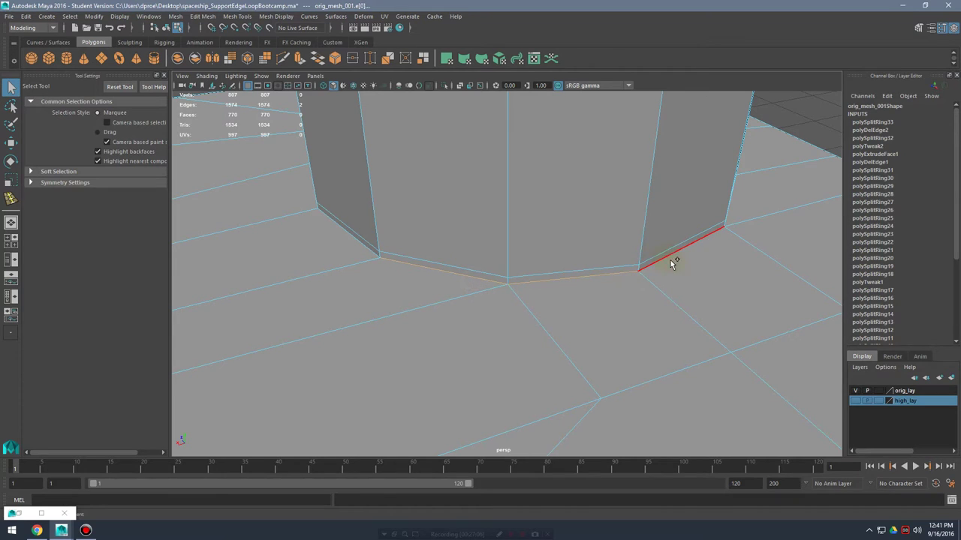
# - Select all twelve edges where the cylinder's base meets the surrounding surface and scale the ring slightly outward
pyautogui.keyDown('alt'); pyautogui.moveTo(671, 263); pyautogui.dragTo(549, 274); pyautogui.keyUp('alt')
pyautogui.keyDown('shift'); pyautogui.click(559, 279); pyautogui.keyUp('shift')
pyautogui.keyDown('shift'); pyautogui.click(550, 275); pyautogui.keyUp('shift')
pyautogui.keyDown('alt'); pyautogui.moveTo(626, 275); pyautogui.dragTo(558, 274); pyautogui.keyUp('alt')
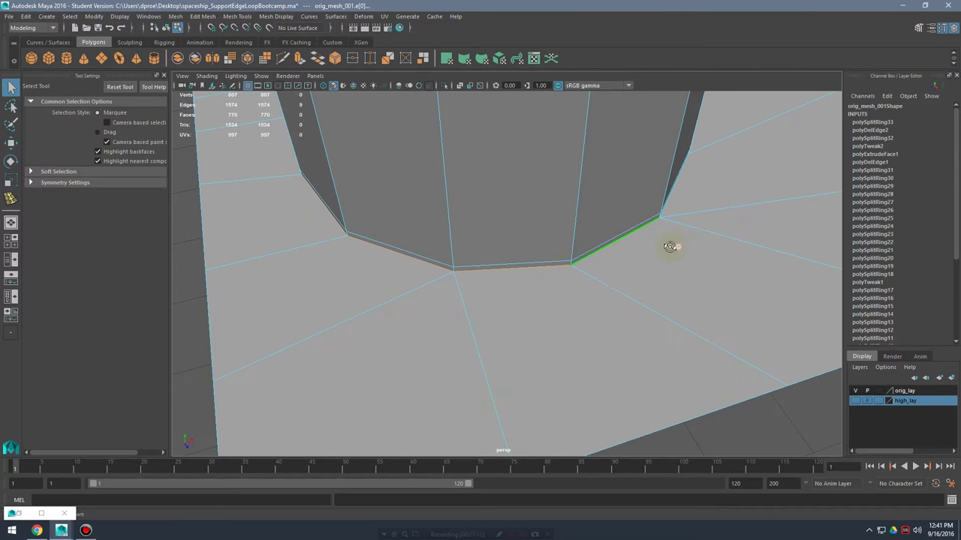
pyautogui.keyDown('alt'); pyautogui.moveTo(670, 246); pyautogui.dragTo(594, 297); pyautogui.keyUp('alt')
pyautogui.moveTo(666, 299)
pyautogui.keyDown('alt'); pyautogui.mouseDown()
pyautogui.moveTo(637, 294)
pyautogui.moveTo(671, 280)
pyautogui.moveTo(600, 296)
pyautogui.moveTo(618, 296)
pyautogui.mouseUp(); pyautogui.keyUp('alt')
pyautogui.press('4')
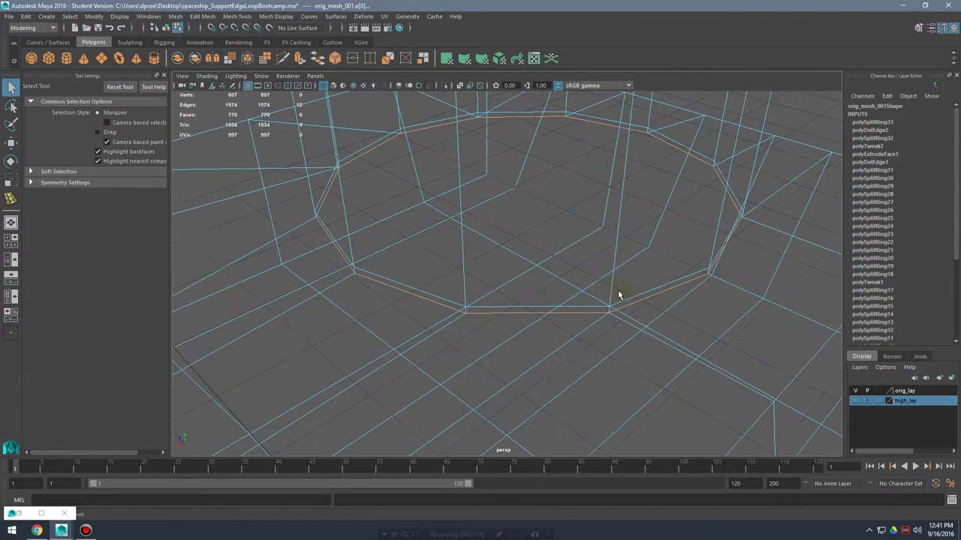
pyautogui.press('5')
pyautogui.press('e')
pyautogui.press('r')
pyautogui.keyDown('alt'); pyautogui.moveTo(535, 223); pyautogui.dragTo(518, 242, button='middle'); pyautogui.keyUp('alt')
pyautogui.keyDown('alt'); pyautogui.moveTo(515, 242); pyautogui.dragTo(538, 245, button='right'); pyautogui.keyUp('alt')
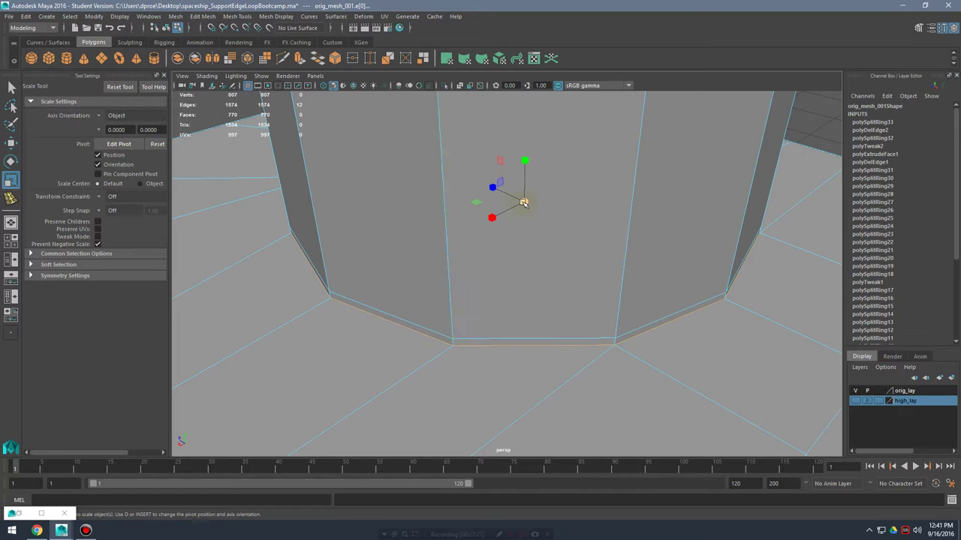
pyautogui.moveTo(525, 201); pyautogui.dragTo(534, 202)
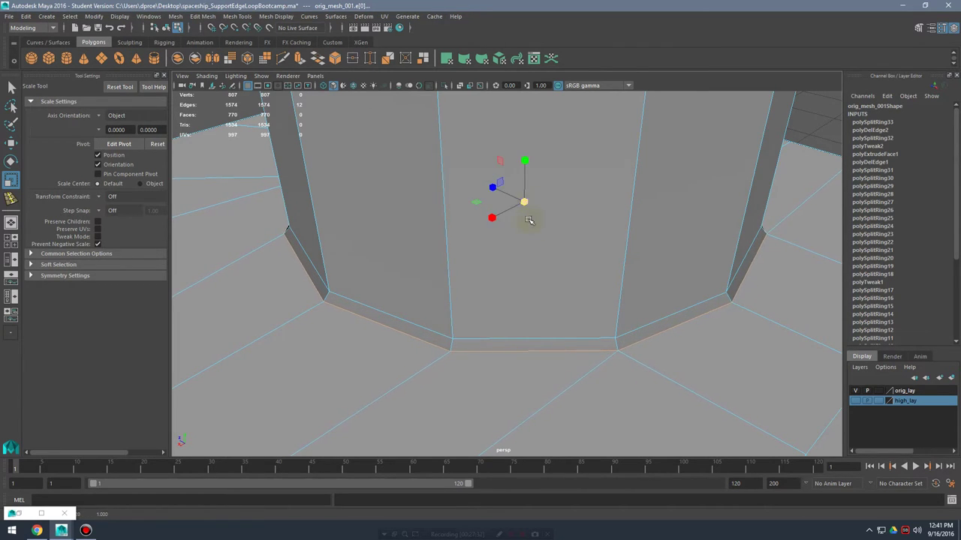
# - Move the support edge loop above the cylinder's base down, closer to the outer base ring
pyautogui.moveTo(581, 279); pyautogui.dragTo(573, 315, button='right')
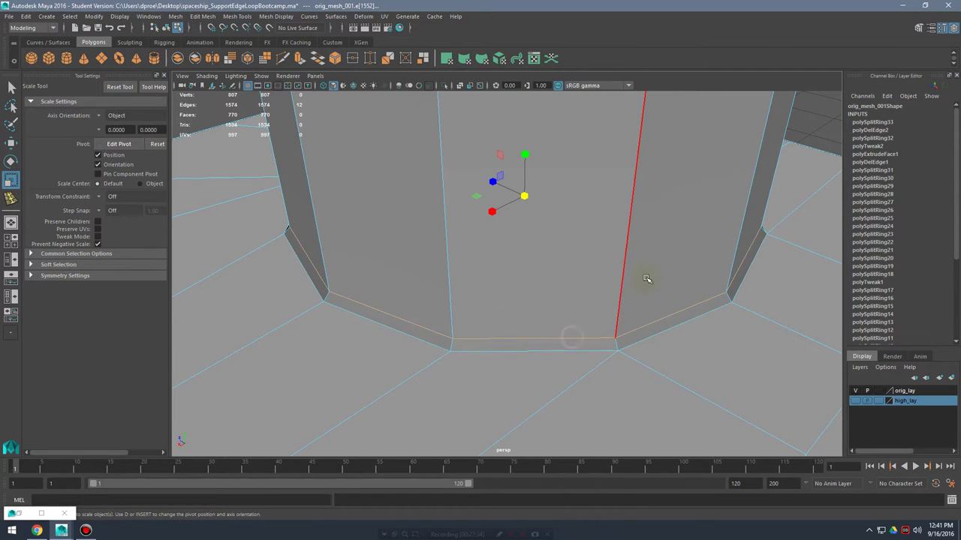
pyautogui.keyDown('alt'); pyautogui.moveTo(647, 280); pyautogui.dragTo(588, 296); pyautogui.keyUp('alt')
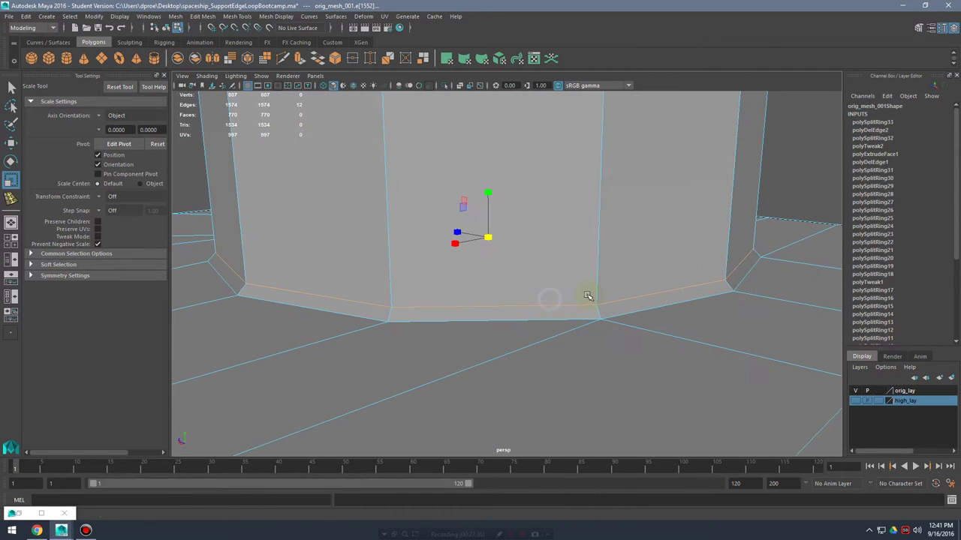
pyautogui.keyDown('alt'); pyautogui.moveTo(515, 264); pyautogui.dragTo(534, 274); pyautogui.keyUp('alt')
pyautogui.press('w')
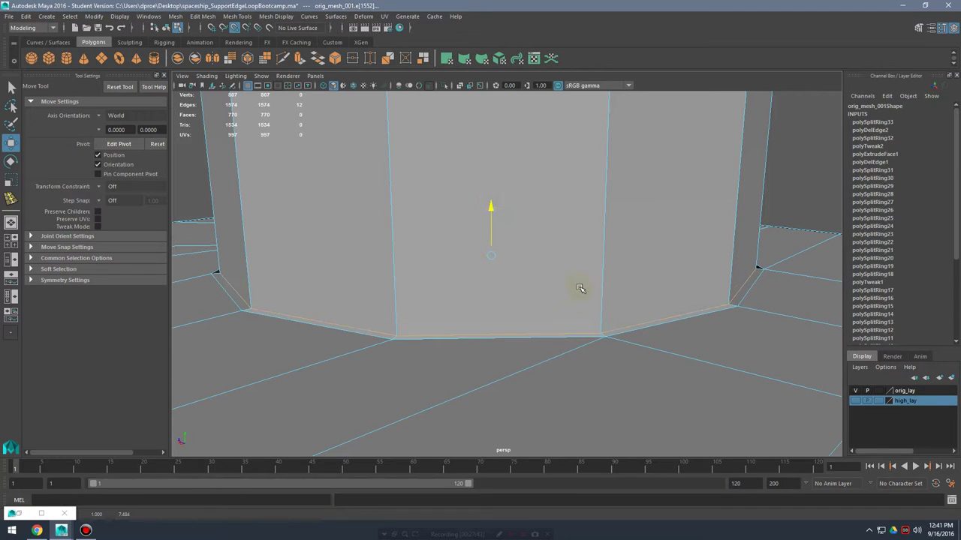
pyautogui.keyDown('alt'); pyautogui.moveTo(607, 336); pyautogui.dragTo(503, 346); pyautogui.keyUp('alt')
pyautogui.moveTo(563, 298); pyautogui.dragTo(633, 253, button='right')
pyautogui.click(632, 253)
# - Insert another support edge loop on the cylinder's side wall just above the base
pyautogui.keyDown('alt'); pyautogui.moveTo(652, 278); pyautogui.dragTo(593, 260); pyautogui.keyUp('alt')
pyautogui.keyDown('shift'); pyautogui.moveTo(586, 255); pyautogui.dragTo(562, 267, button='right'); pyautogui.keyUp('shift')
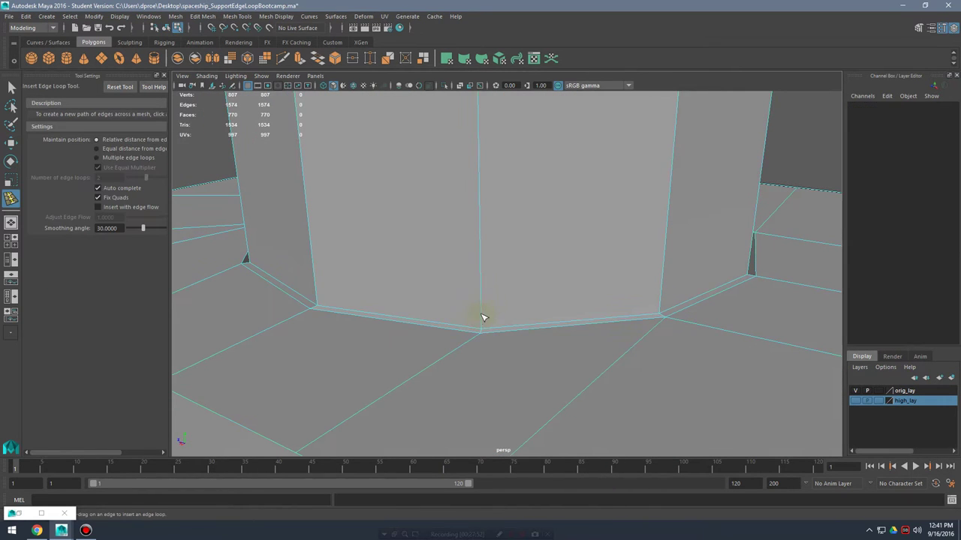
pyautogui.moveTo(485, 316); pyautogui.dragTo(588, 323)
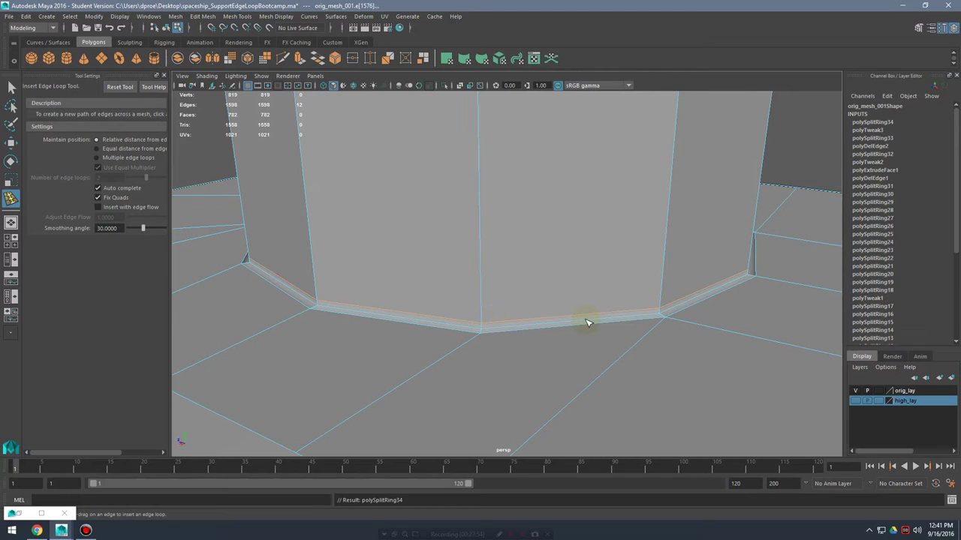
# - Examine the cylinder's base in smooth preview from several angles, checking the transition into the surrounding surface
pyautogui.press('3')
pyautogui.press('q')
pyautogui.moveTo(610, 260); pyautogui.dragTo(676, 224, button='right')
pyautogui.keyDown('alt'); pyautogui.moveTo(767, 229); pyautogui.dragTo(679, 228, button='right'); pyautogui.keyUp('alt')
pyautogui.keyDown('alt'); pyautogui.moveTo(755, 187); pyautogui.dragTo(630, 255); pyautogui.keyUp('alt')
pyautogui.keyDown('alt'); pyautogui.moveTo(548, 272); pyautogui.dragTo(619, 225); pyautogui.keyUp('alt')
pyautogui.keyDown('alt'); pyautogui.moveTo(596, 346); pyautogui.dragTo(548, 354); pyautogui.keyUp('alt')
pyautogui.click(585, 353)
pyautogui.keyDown('alt'); pyautogui.moveTo(534, 352); pyautogui.dragTo(572, 343, button='right'); pyautogui.keyUp('alt')
pyautogui.moveTo(481, 331); pyautogui.dragTo(481, 267, button='right')
pyautogui.press('1')
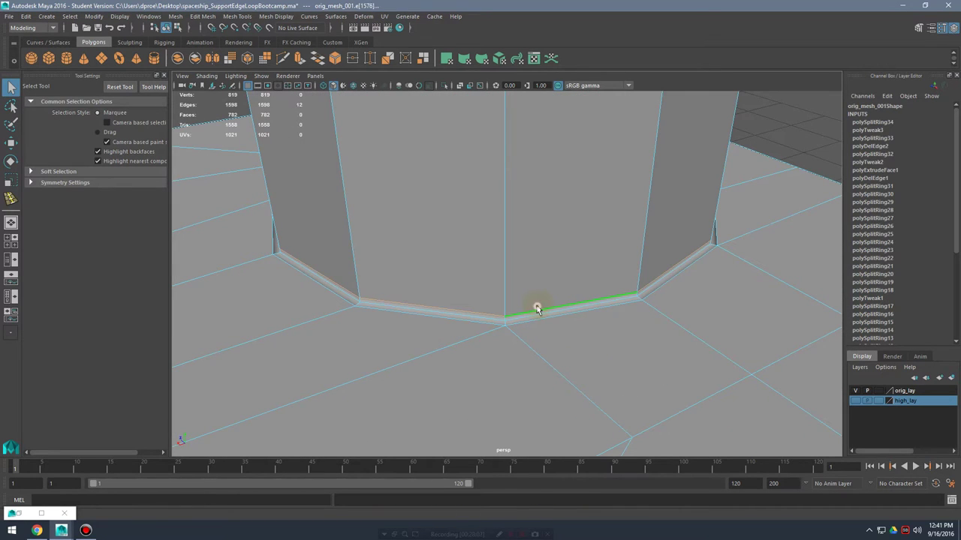
# - Select the outer edge ring around the cylinder's base and inspect it smoothed in wireframe and shaded display
pyautogui.keyDown('alt'); pyautogui.moveTo(677, 315); pyautogui.dragTo(477, 312); pyautogui.keyUp('alt')
pyautogui.keyDown('shift'); pyautogui.click(541, 323); pyautogui.keyUp('shift')
pyautogui.keyDown('shift'); pyautogui.click(494, 309); pyautogui.keyUp('shift')
pyautogui.keyDown('shift'); pyautogui.click(572, 303); pyautogui.keyUp('shift')
pyautogui.keyDown('shift'); pyautogui.click(541, 307); pyautogui.keyUp('shift')
pyautogui.keyDown('alt'); pyautogui.moveTo(646, 314); pyautogui.dragTo(575, 302); pyautogui.keyUp('alt')
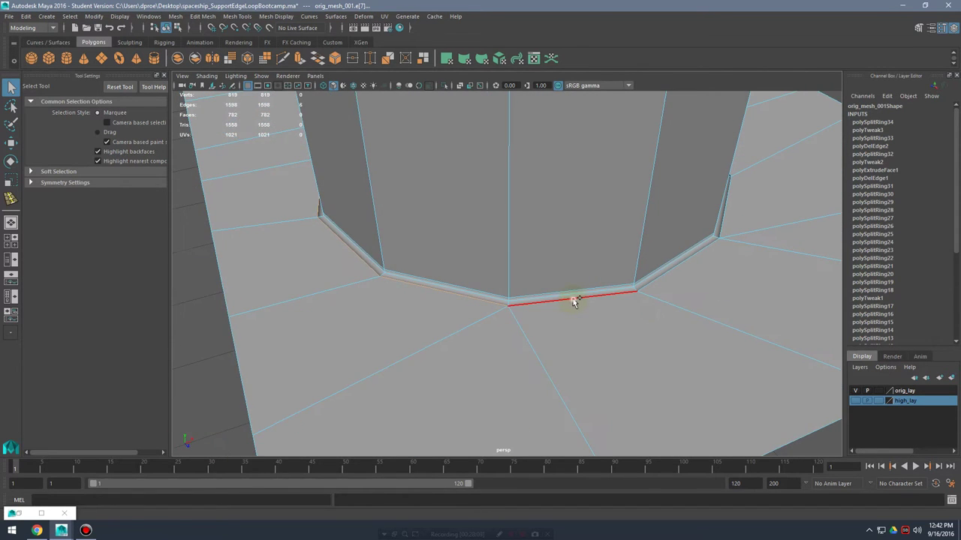
pyautogui.keyDown('shift'); pyautogui.click(573, 299); pyautogui.keyUp('shift')
pyautogui.keyDown('alt'); pyautogui.moveTo(665, 301); pyautogui.dragTo(622, 333); pyautogui.keyUp('alt')
pyautogui.keyDown('shift'); pyautogui.click(612, 325); pyautogui.keyUp('shift')
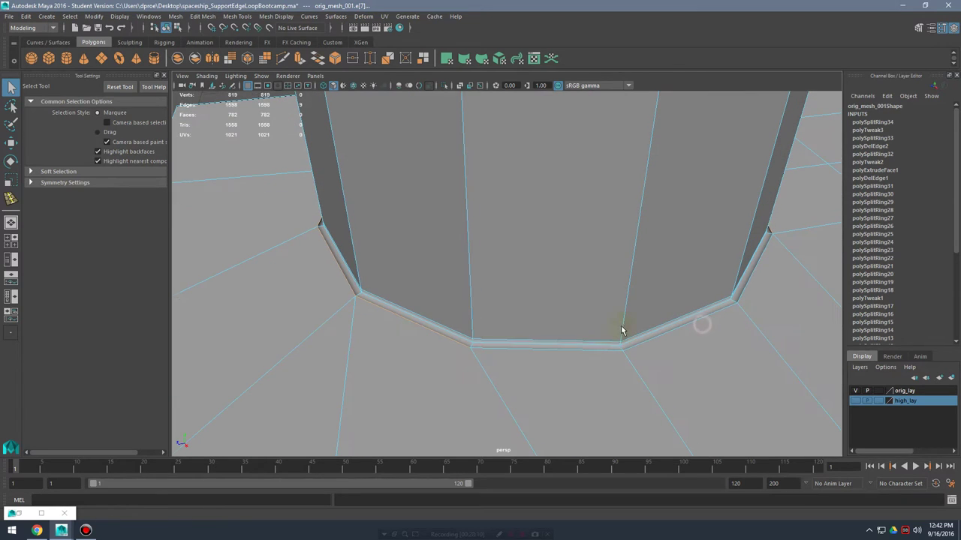
pyautogui.keyDown('shift'); pyautogui.click(582, 353); pyautogui.keyUp('shift')
pyautogui.keyDown('shift'); pyautogui.click(677, 349); pyautogui.keyUp('shift')
pyautogui.moveTo(678, 350)
pyautogui.keyDown('alt'); pyautogui.mouseDown()
pyautogui.moveTo(627, 335)
pyautogui.moveTo(714, 339)
pyautogui.moveTo(644, 307)
pyautogui.moveTo(575, 315)
pyautogui.moveTo(595, 316)
pyautogui.mouseUp(); pyautogui.keyUp('alt')
pyautogui.press('3')
pyautogui.press('4')
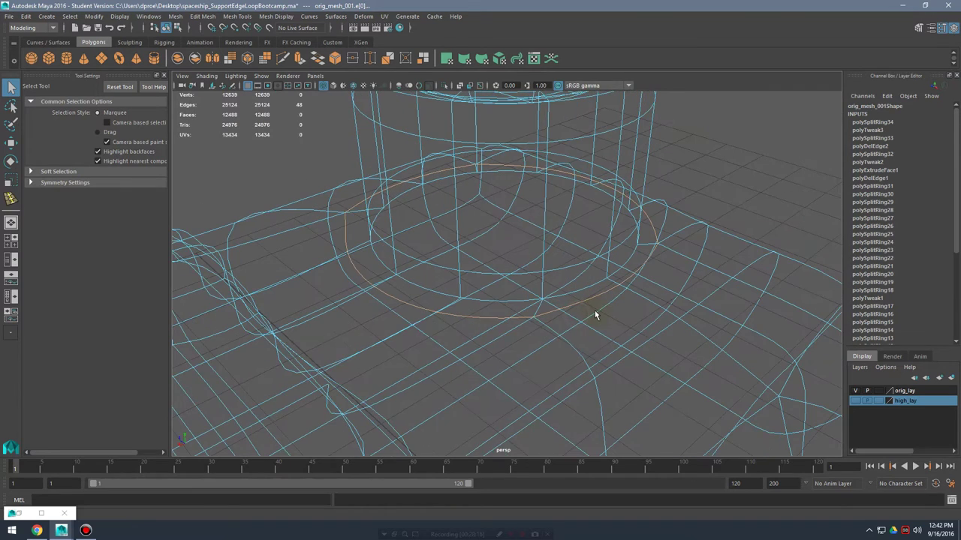
pyautogui.press('5')
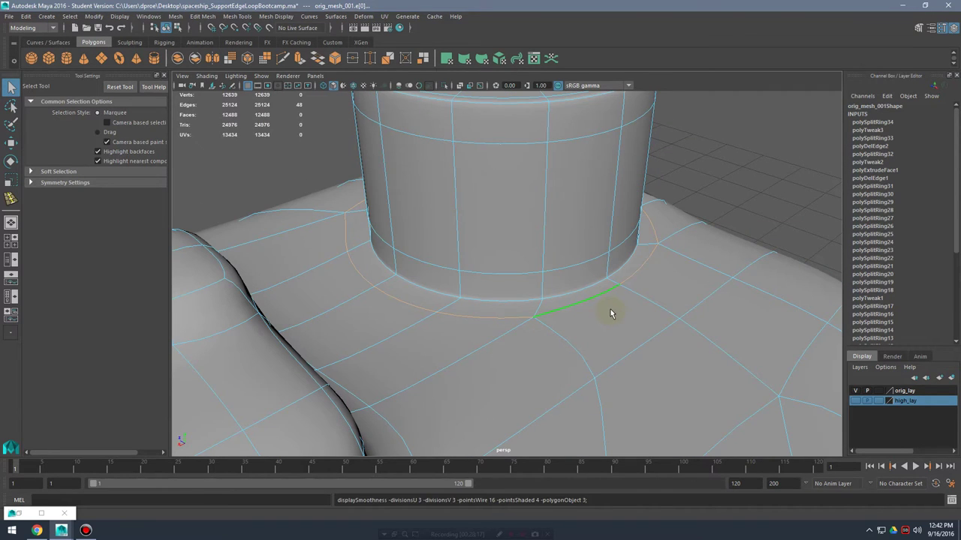
# - Examine the whole cylinder in object mode, both smoothed and unsmoothed
pyautogui.keyDown('alt'); pyautogui.moveTo(623, 266); pyautogui.dragTo(607, 338, button='middle'); pyautogui.keyUp('alt')
pyautogui.moveTo(575, 217); pyautogui.dragTo(621, 184, button='right')
pyautogui.click(568, 224)
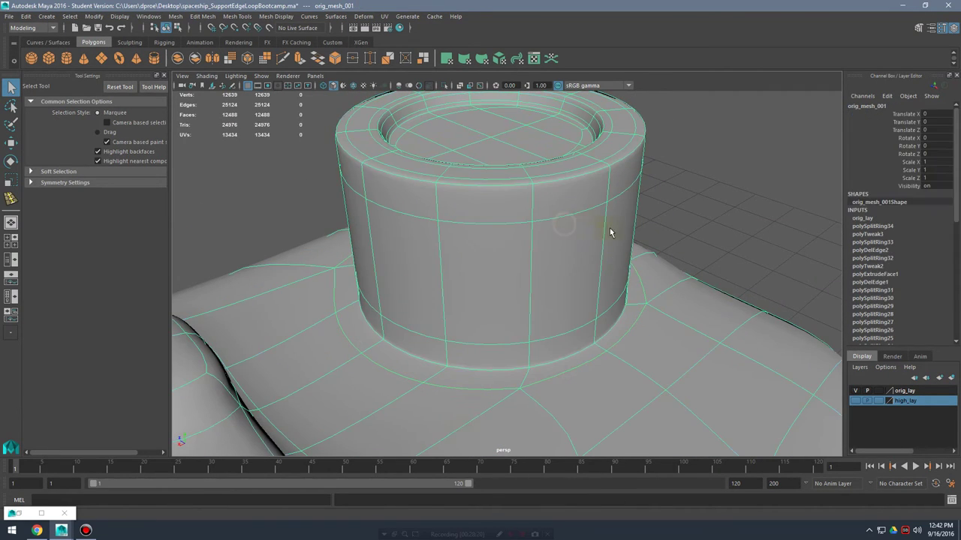
pyautogui.keyDown('alt'); pyautogui.moveTo(626, 216); pyautogui.dragTo(644, 275, button='middle'); pyautogui.keyUp('alt')
pyautogui.moveTo(643, 276)
pyautogui.keyDown('alt'); pyautogui.mouseDown()
pyautogui.moveTo(556, 288)
pyautogui.moveTo(620, 259)
pyautogui.moveTo(647, 271)
pyautogui.mouseUp(); pyautogui.keyUp('alt')
pyautogui.press('1')
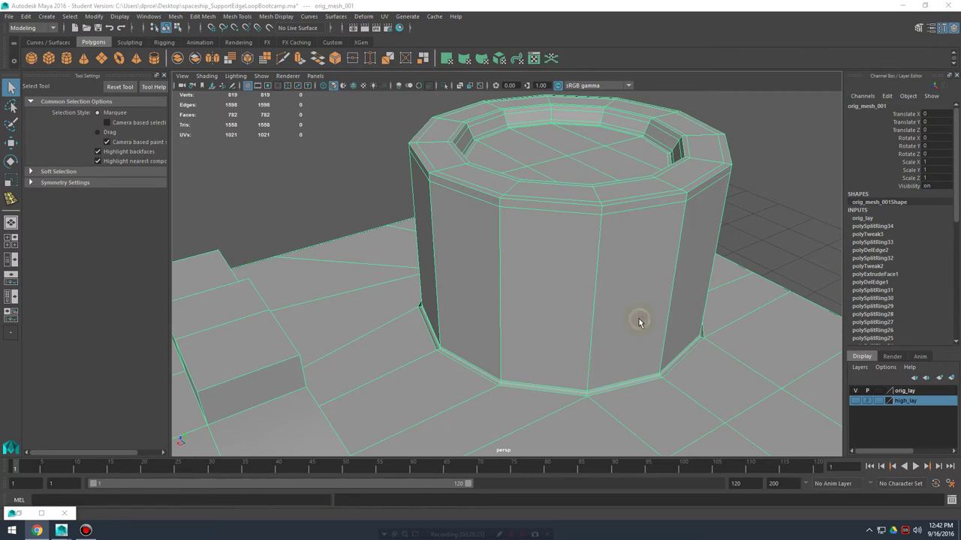
# - Apply Harden Edge to the whole spaceship mesh in object mode
pyautogui.keyDown('alt'); pyautogui.moveTo(571, 298); pyautogui.dragTo(635, 285); pyautogui.keyUp('alt')
pyautogui.moveTo(623, 252); pyautogui.dragTo(660, 240, button='right')
pyautogui.keyDown('ctrl'); pyautogui.click(660, 266); pyautogui.keyUp('ctrl')
pyautogui.keyDown('alt'); pyautogui.moveTo(660, 268); pyautogui.dragTo(608, 245); pyautogui.keyUp('alt')
pyautogui.hotkey('ctrl', 'shift', 'h')
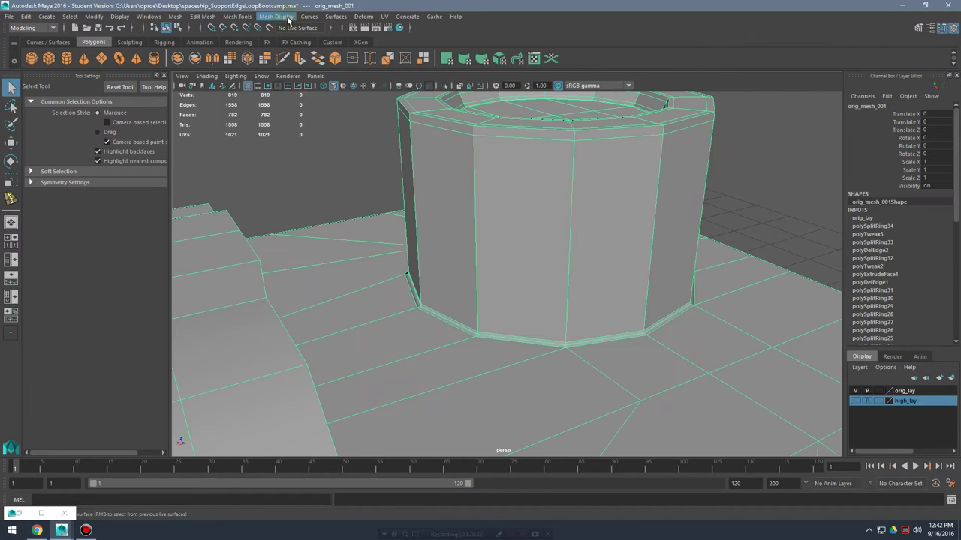
pyautogui.click(288, 18)
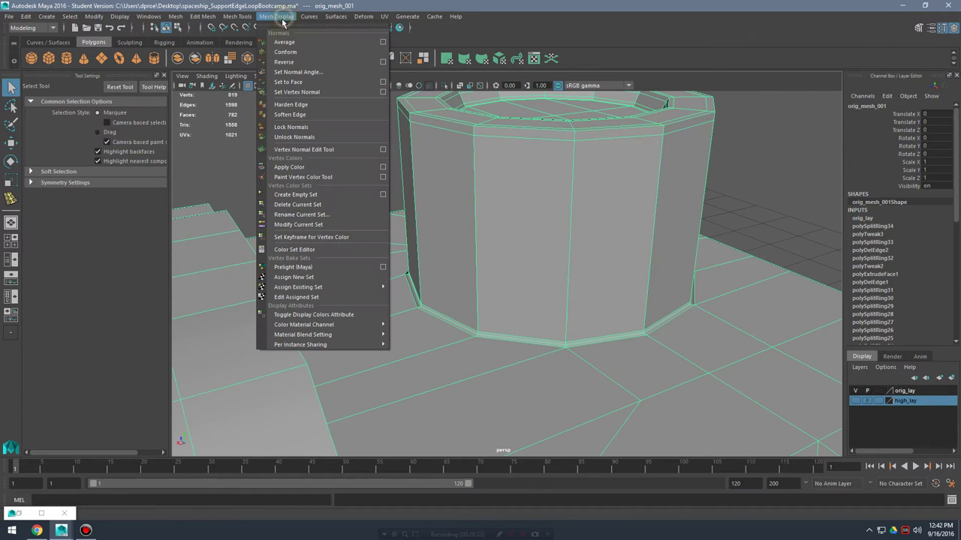
pyautogui.click(299, 105)
# - Inspect the cylinder's base and the neighbouring block on the hardened mesh, comparing smoothed and unsmoothed display
pyautogui.moveTo(520, 201); pyautogui.dragTo(567, 178, button='right')
pyautogui.click(729, 166)
pyautogui.keyDown('alt'); pyautogui.moveTo(757, 220); pyautogui.dragTo(675, 222); pyautogui.keyUp('alt')
pyautogui.keyDown('alt'); pyautogui.moveTo(564, 230); pyautogui.dragTo(639, 190, button='right'); pyautogui.keyUp('alt')
pyautogui.keyDown('alt'); pyautogui.moveTo(698, 323); pyautogui.dragTo(615, 233, button='middle'); pyautogui.keyUp('alt')
pyautogui.click(633, 245)
pyautogui.press('3')
pyautogui.press('1')
pyautogui.keyDown('alt'); pyautogui.moveTo(353, 270); pyautogui.dragTo(659, 262, button='middle'); pyautogui.keyUp('alt')
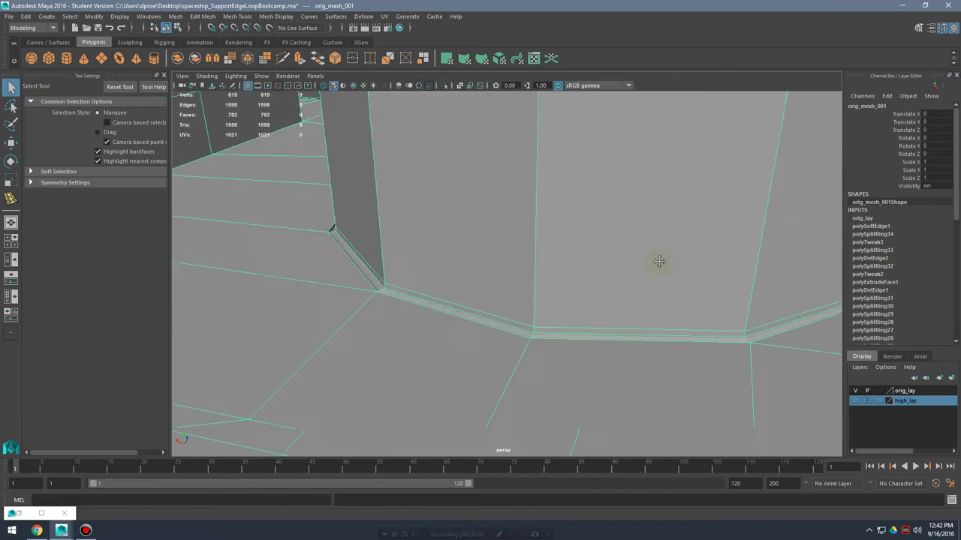
pyautogui.keyDown('alt'); pyautogui.moveTo(659, 262); pyautogui.dragTo(562, 294, button='right'); pyautogui.keyUp('alt')
pyautogui.keyDown('alt'); pyautogui.moveTo(562, 294); pyautogui.dragTo(660, 308); pyautogui.keyUp('alt')
pyautogui.keyDown('alt'); pyautogui.moveTo(661, 308); pyautogui.dragTo(692, 349, button='middle'); pyautogui.keyUp('alt')
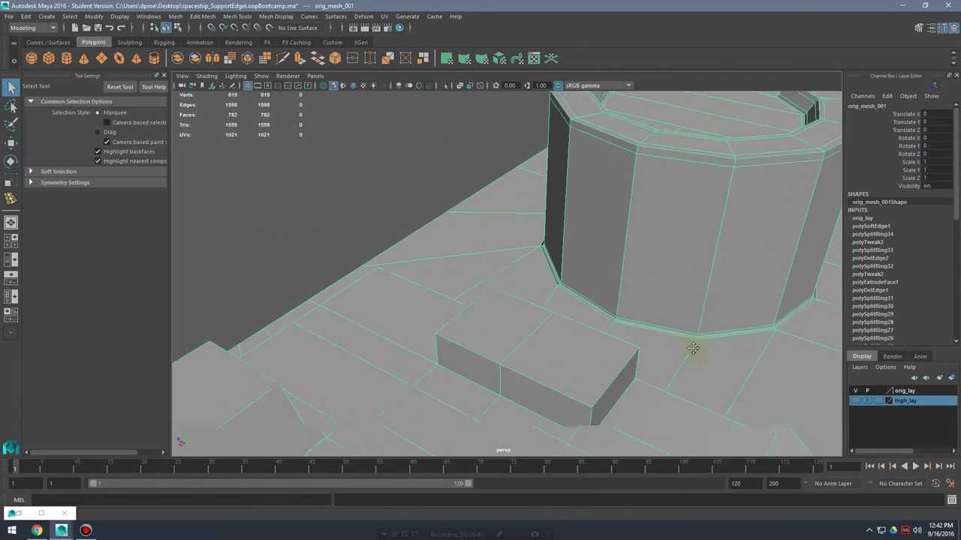
pyautogui.keyDown('alt'); pyautogui.moveTo(693, 349); pyautogui.dragTo(579, 274); pyautogui.keyUp('alt')
# - Insert three horizontal support edge loops: near the small raised block's upper edge, near its base and just below the adjoining ledge
pyautogui.moveTo(497, 242); pyautogui.dragTo(538, 220, button='right')
pyautogui.keyDown('shift'); pyautogui.rightClick(511, 232); pyautogui.keyUp('shift')
pyautogui.click(484, 244)
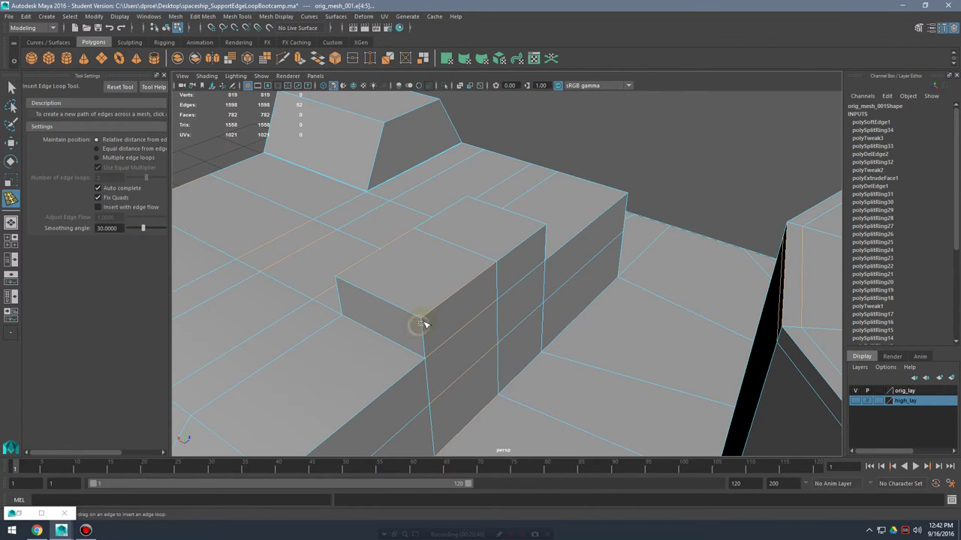
pyautogui.click(425, 324)
pyautogui.keyDown('alt'); pyautogui.moveTo(453, 315); pyautogui.dragTo(467, 333); pyautogui.keyUp('alt')
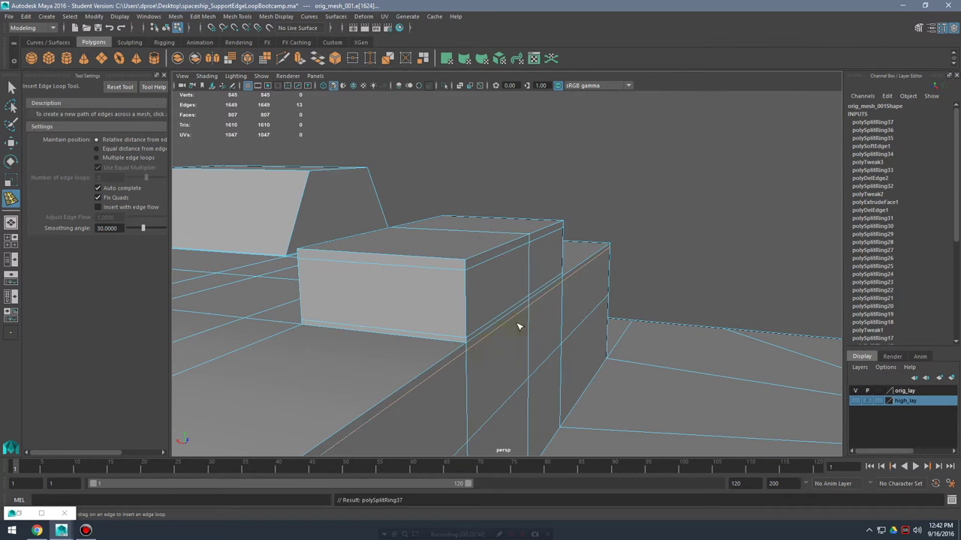
pyautogui.keyDown('alt'); pyautogui.moveTo(492, 291); pyautogui.dragTo(445, 291); pyautogui.keyUp('alt')
# - Insert support edge loops over the small block's top and end face near both long side edges, and preview them smoothed
pyautogui.press('3')
pyautogui.press('1')
pyautogui.keyDown('alt'); pyautogui.moveTo(470, 283); pyautogui.dragTo(585, 298, button='right'); pyautogui.keyUp('alt')
pyautogui.click(462, 263)
pyautogui.keyDown('alt'); pyautogui.moveTo(463, 262); pyautogui.dragTo(487, 262); pyautogui.keyUp('alt')
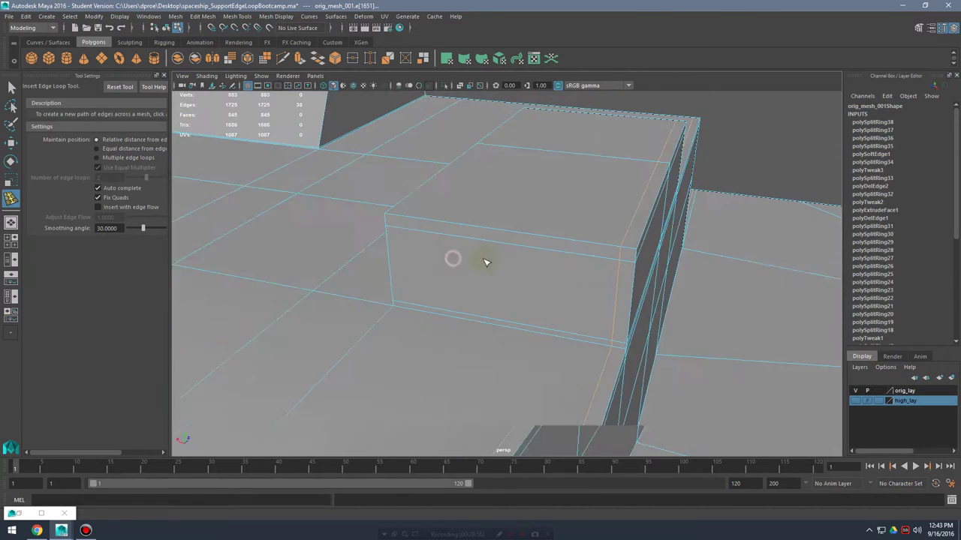
pyautogui.click(402, 225)
pyautogui.press('3')
pyautogui.keyDown('alt'); pyautogui.moveTo(568, 255); pyautogui.dragTo(530, 256); pyautogui.keyUp('alt')
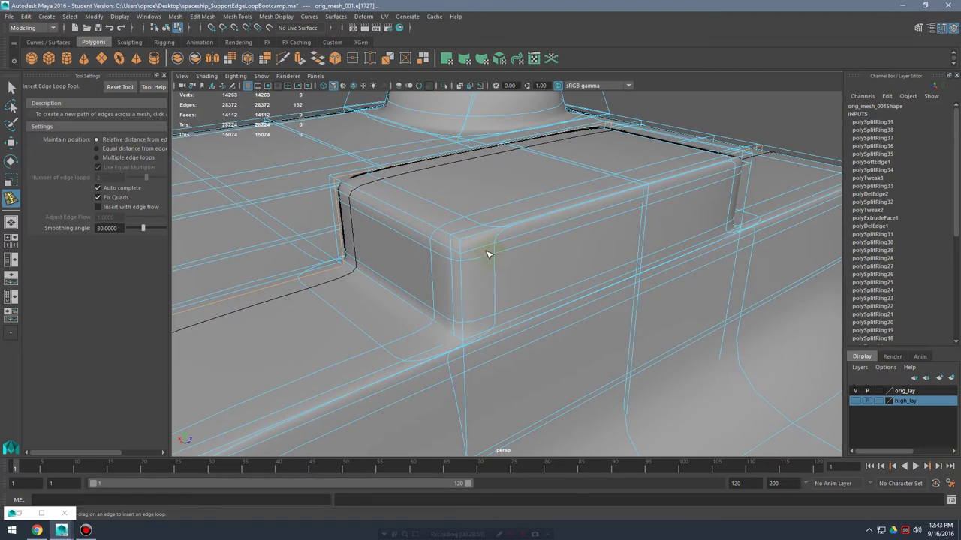
# - Insert support edge loops on the small block's long side near both end corners and preview the result smoothed
pyautogui.press('1')
pyautogui.click(472, 241)
pyautogui.keyDown('alt'); pyautogui.moveTo(473, 241); pyautogui.dragTo(574, 264); pyautogui.keyUp('alt')
pyautogui.click(618, 310)
pyautogui.press('3')
pyautogui.press('q')
pyautogui.moveTo(554, 254); pyautogui.dragTo(593, 236, button='right')
pyautogui.keyDown('alt'); pyautogui.moveTo(558, 270); pyautogui.dragTo(630, 284); pyautogui.keyUp('alt')
pyautogui.click(618, 309)
pyautogui.keyDown('alt'); pyautogui.moveTo(589, 310); pyautogui.dragTo(412, 273); pyautogui.keyUp('alt')
# - Insert a support edge loop on the surface just outside the base of the block's end face and preview it smoothed
pyautogui.press('1')
pyautogui.keyDown('shift'); pyautogui.moveTo(412, 274); pyautogui.dragTo(351, 329, button='right'); pyautogui.keyUp('shift')
pyautogui.click(338, 377)
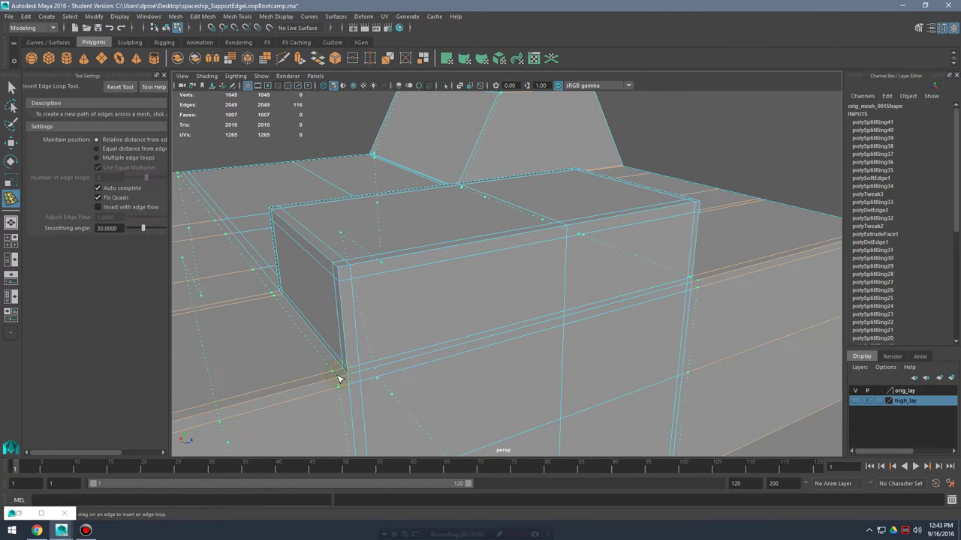
pyautogui.press('3')
pyautogui.press('q')
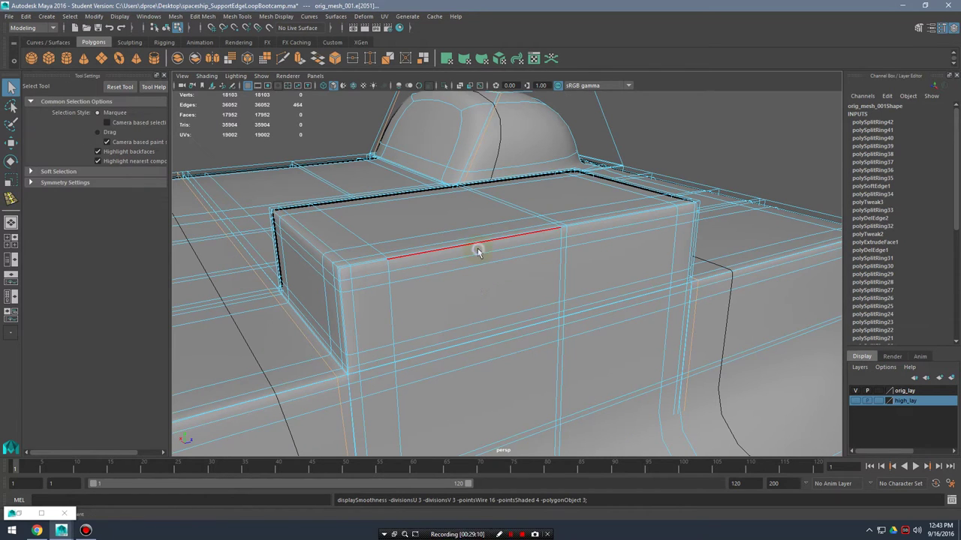
pyautogui.moveTo(478, 251); pyautogui.dragTo(527, 231, button='right')
pyautogui.keyDown('alt'); pyautogui.moveTo(532, 252); pyautogui.dragTo(573, 305); pyautogui.keyUp('alt')
pyautogui.click(574, 306)
# - Examine the smoothed block from several angles, checking the sharpness of its base edges and corners
pyautogui.press('1')
pyautogui.keyDown('shift'); pyautogui.moveTo(519, 300); pyautogui.dragTo(450, 303, button='right'); pyautogui.keyUp('shift')
pyautogui.press('3')
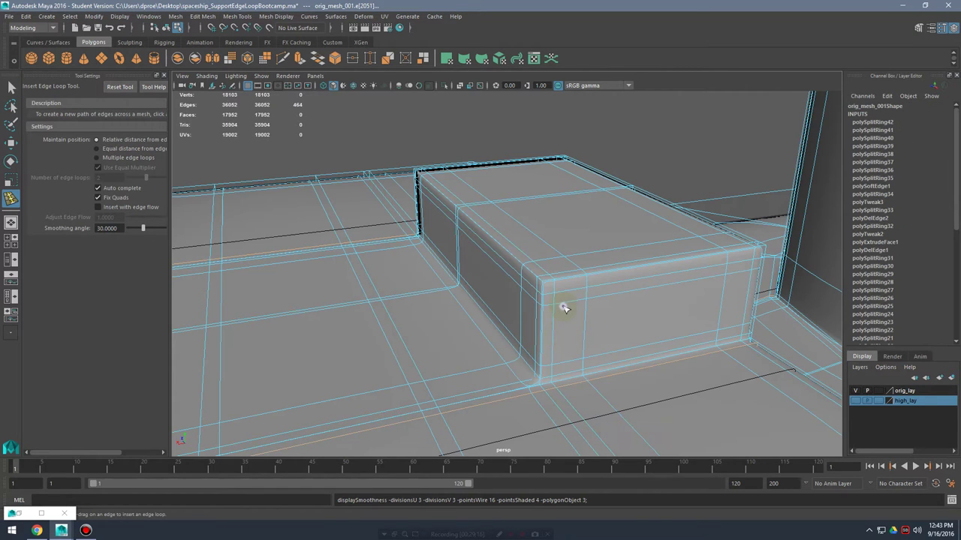
pyautogui.moveTo(565, 308); pyautogui.dragTo(621, 229, button='right')
pyautogui.keyDown('alt'); pyautogui.moveTo(611, 297); pyautogui.dragTo(612, 270, button='middle'); pyautogui.keyUp('alt')
pyautogui.keyDown('alt'); pyautogui.moveTo(612, 269); pyautogui.dragTo(323, 249); pyautogui.keyUp('alt')
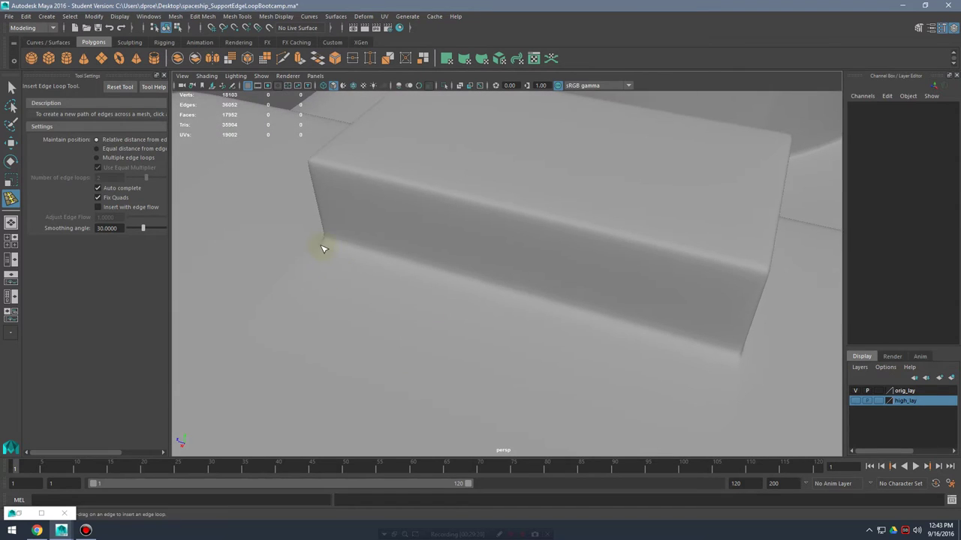
pyautogui.keyDown('alt'); pyautogui.moveTo(461, 259); pyautogui.dragTo(470, 279); pyautogui.keyUp('alt')
pyautogui.click(467, 394)
pyautogui.keyDown('alt'); pyautogui.moveTo(468, 397); pyautogui.dragTo(479, 343); pyautogui.keyUp('alt')
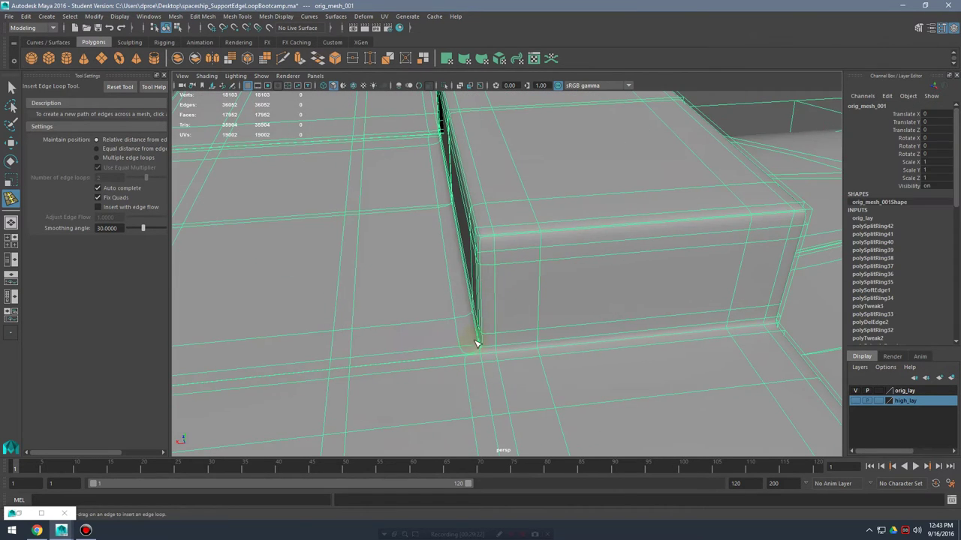
# - Insert another support edge loop on the surface just outside the block's remaining unsupported base edge
pyautogui.click(478, 344)
pyautogui.press('1')
pyautogui.click(515, 273)
pyautogui.press('q')
pyautogui.moveTo(519, 256); pyautogui.dragTo(480, 337, button='right')
pyautogui.click(514, 236)
pyautogui.rightClick(514, 235)
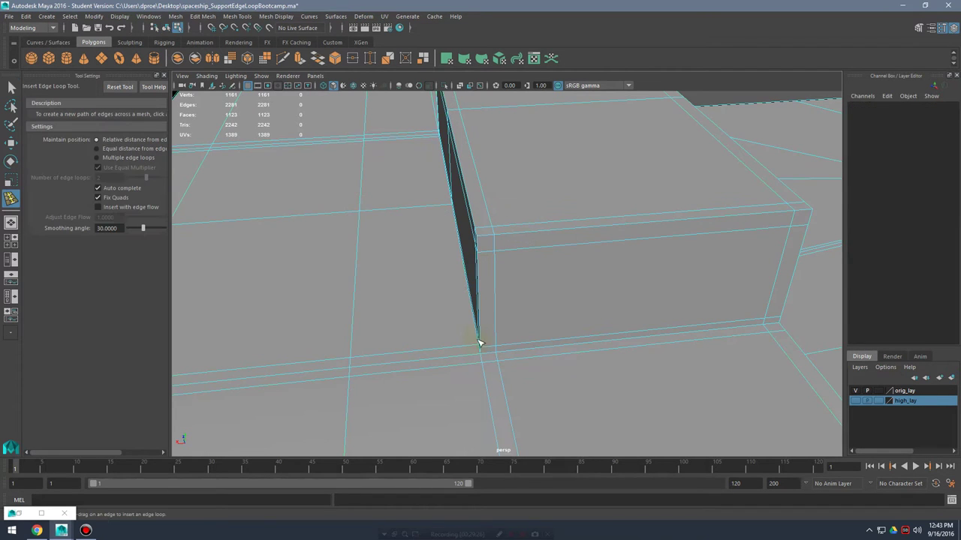
pyautogui.moveTo(471, 358); pyautogui.dragTo(472, 359)
pyautogui.press('3')
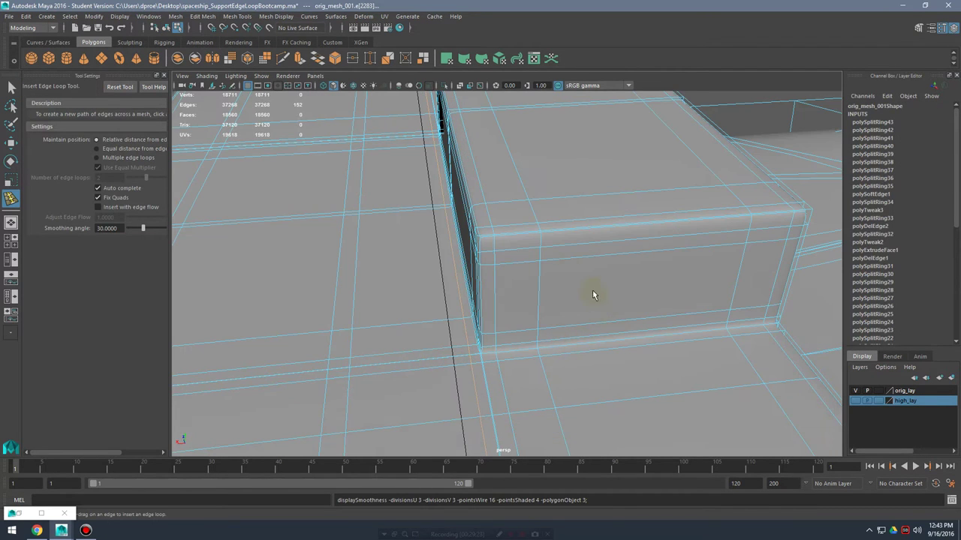
# - Inspect the smoothed block and the neighbouring cylinder in object mode, from close up and from farther away
pyautogui.press('q')
pyautogui.moveTo(569, 252); pyautogui.dragTo(620, 230, button='right')
pyautogui.scroll(-3, 595, 240)
pyautogui.keyDown('alt'); pyautogui.moveTo(595, 241); pyautogui.dragTo(617, 236); pyautogui.keyUp('alt')
pyautogui.keyDown('alt'); pyautogui.moveTo(617, 236); pyautogui.dragTo(345, 360, button='middle'); pyautogui.keyUp('alt')
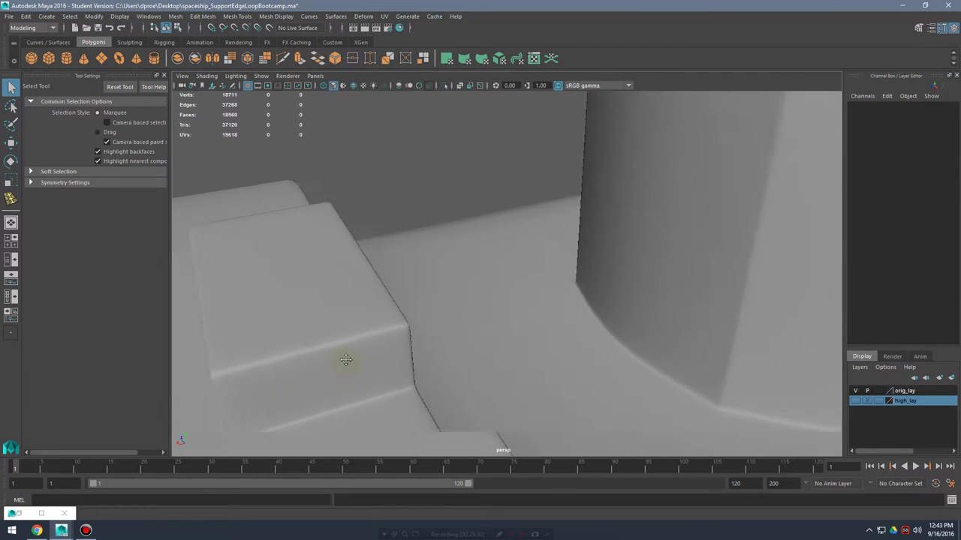
pyautogui.keyDown('alt'); pyautogui.moveTo(566, 238); pyautogui.dragTo(266, 248, button='right'); pyautogui.keyUp('alt')
pyautogui.keyDown('alt'); pyautogui.moveTo(404, 254); pyautogui.dragTo(480, 319); pyautogui.keyUp('alt')
pyautogui.click(426, 363)
# - Select the support edge loop running from the block into the cylinder and examine its effect on the cylinder smoothed and unsmoothed
pyautogui.press('F10')
pyautogui.doubleClick(336, 262)
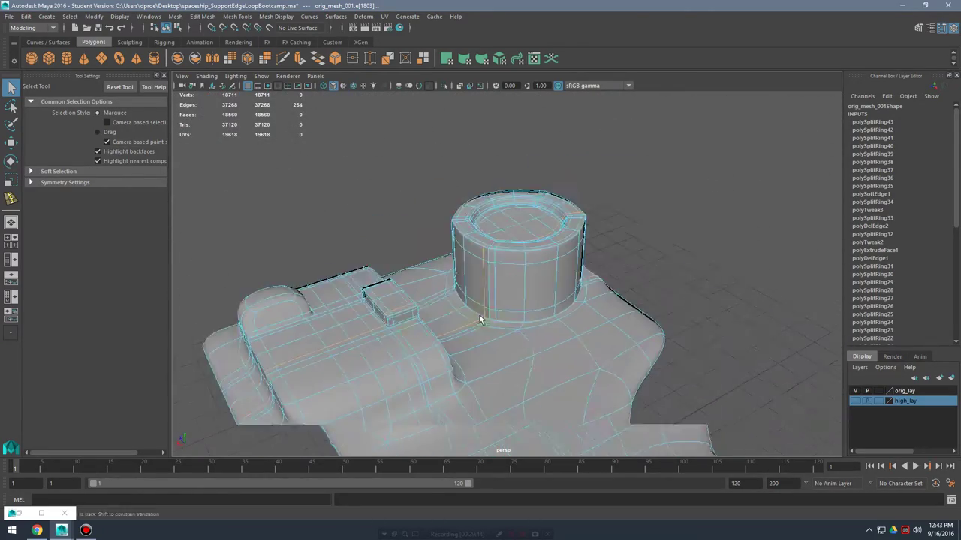
pyautogui.keyDown('alt'); pyautogui.moveTo(480, 319); pyautogui.dragTo(521, 251, button='right'); pyautogui.keyUp('alt')
pyautogui.keyDown('alt'); pyautogui.moveTo(521, 251); pyautogui.dragTo(488, 266); pyautogui.keyUp('alt')
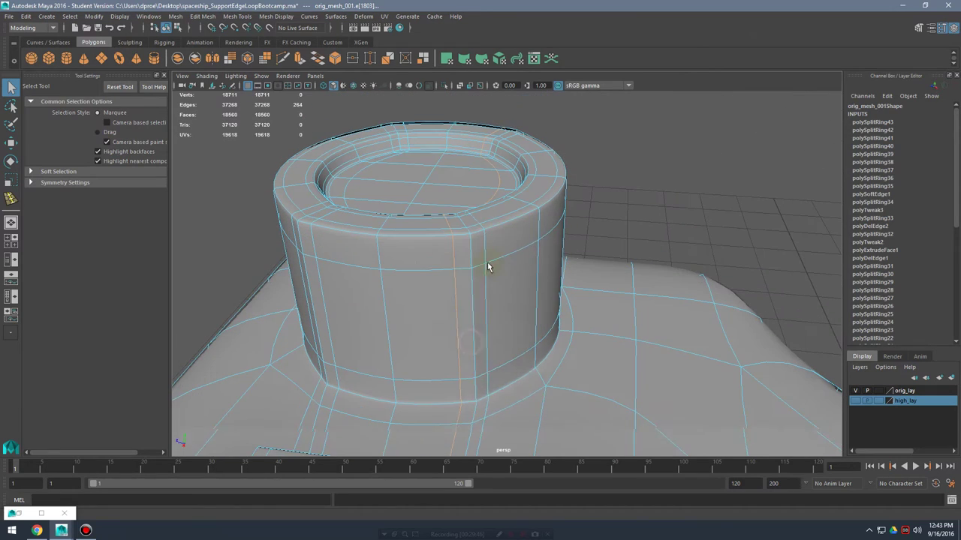
pyautogui.moveTo(488, 256); pyautogui.dragTo(534, 227, button='right')
pyautogui.press('1')
pyautogui.keyDown('alt'); pyautogui.moveTo(683, 196); pyautogui.dragTo(718, 158, button='middle'); pyautogui.keyUp('alt')
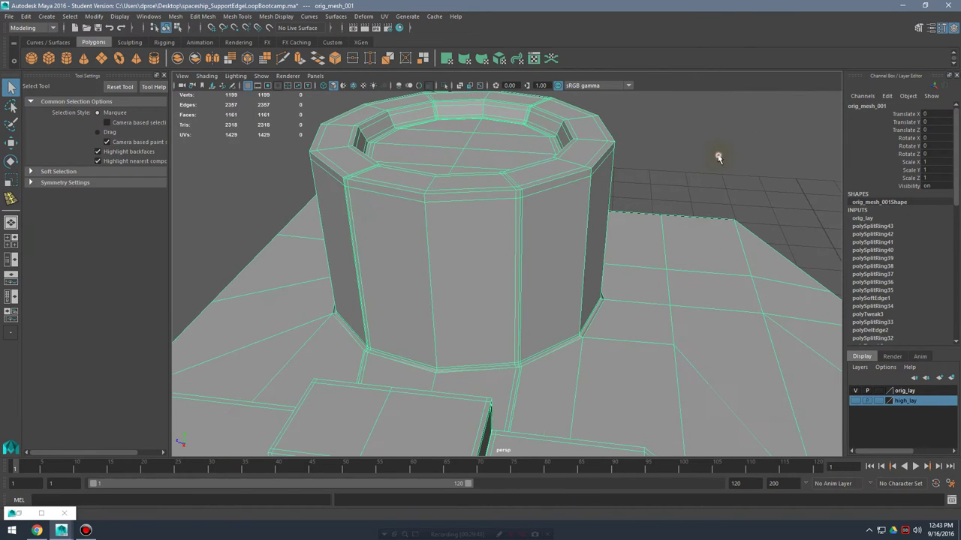
# - Examine the cylinder smoothed and unsmoothed, and select the vertical support loops to follow them down to its base corner
pyautogui.click(718, 157)
pyautogui.click(564, 226)
pyautogui.press('3')
pyautogui.click(685, 158)
pyautogui.keyDown('alt'); pyautogui.moveTo(682, 248); pyautogui.dragTo(563, 224); pyautogui.keyUp('alt')
pyautogui.click(572, 268)
pyautogui.press('1')
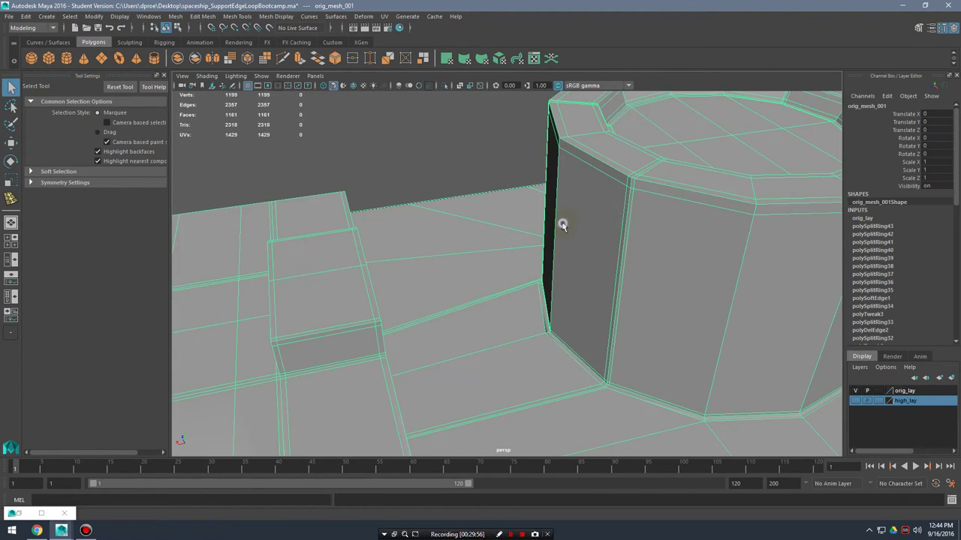
pyautogui.moveTo(562, 224); pyautogui.dragTo(563, 199, button='right')
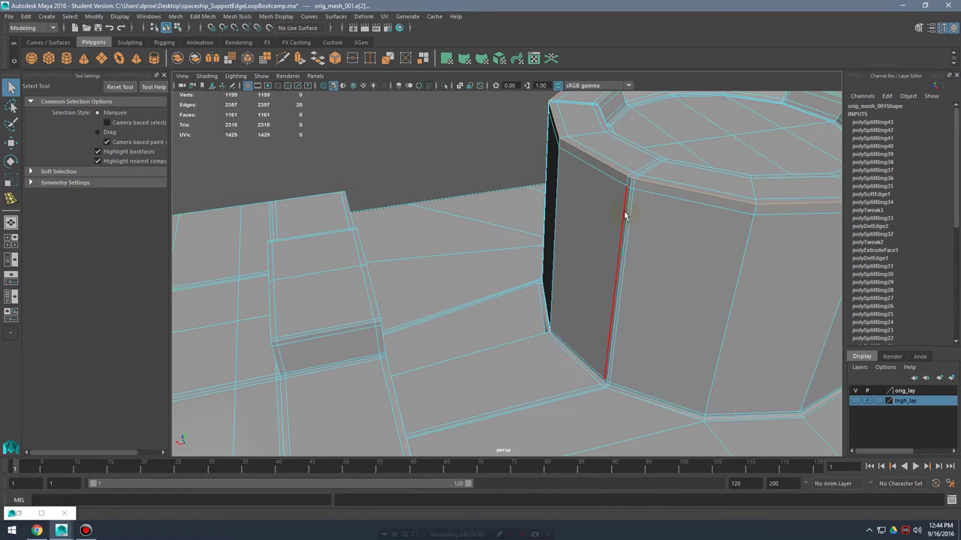
pyautogui.keyDown('alt'); pyautogui.moveTo(604, 246); pyautogui.dragTo(698, 288); pyautogui.keyUp('alt')
pyautogui.keyDown('alt'); pyautogui.moveTo(550, 273); pyautogui.dragTo(567, 288, button='middle'); pyautogui.keyUp('alt')
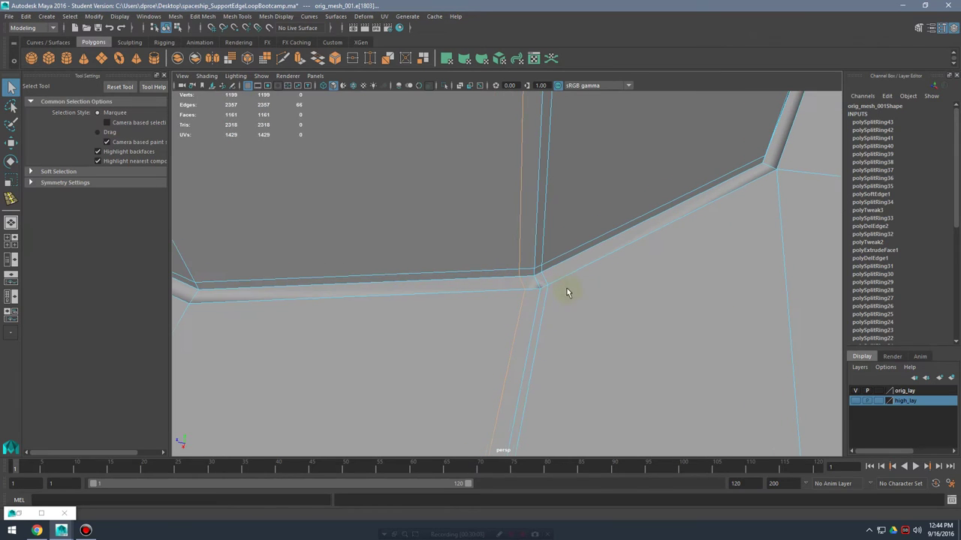
# - Collapse the outer support vertices onto the corner vertex at one cylinder base corner and merge them with a threshold of 0.001
pyautogui.moveTo(545, 253); pyautogui.dragTo(499, 258, button='right')
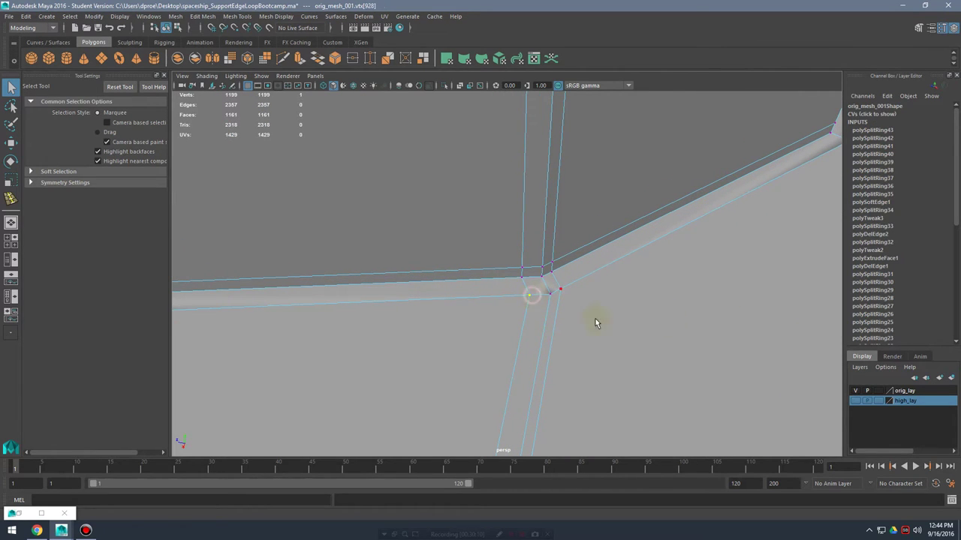
pyautogui.press('w')
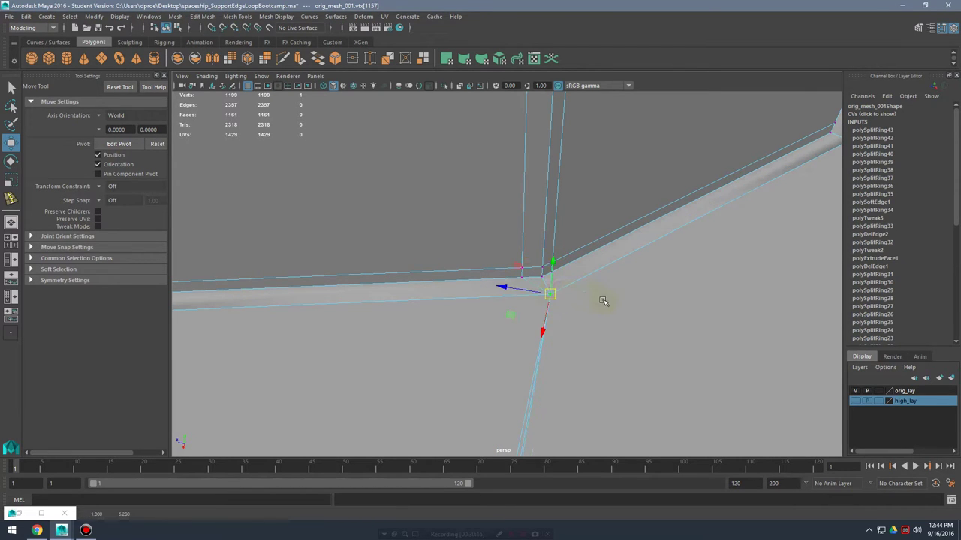
pyautogui.keyDown('alt'); pyautogui.moveTo(660, 297); pyautogui.dragTo(811, 309, button='right'); pyautogui.keyUp('alt')
pyautogui.keyDown('alt'); pyautogui.moveTo(498, 294); pyautogui.dragTo(560, 222); pyautogui.keyUp('alt')
pyautogui.keyDown('alt'); pyautogui.moveTo(593, 264); pyautogui.dragTo(683, 335); pyautogui.keyUp('alt')
pyautogui.keyDown('shift'); pyautogui.moveTo(558, 302); pyautogui.dragTo(561, 271, button='right'); pyautogui.keyUp('shift')
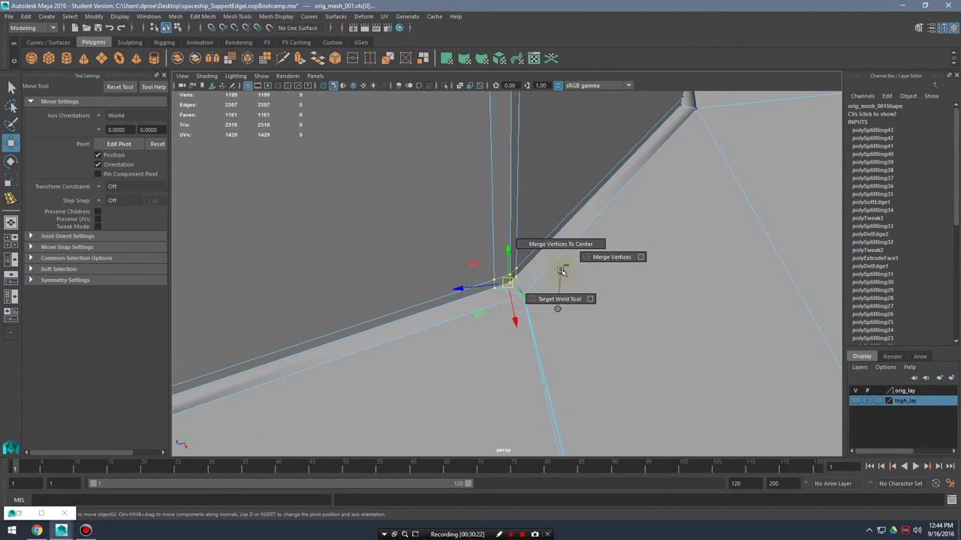
pyautogui.keyDown('shift'); pyautogui.moveTo(640, 257); pyautogui.dragTo(640, 257, button='right'); pyautogui.keyUp('shift')
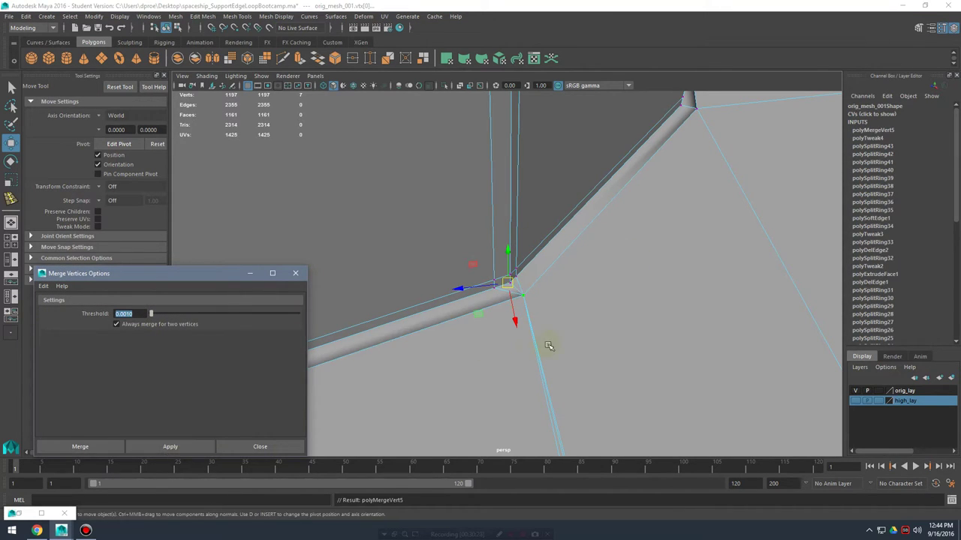
pyautogui.keyDown('alt'); pyautogui.moveTo(548, 346); pyautogui.dragTo(574, 281); pyautogui.keyUp('alt')
pyautogui.press('3')
pyautogui.press('1')
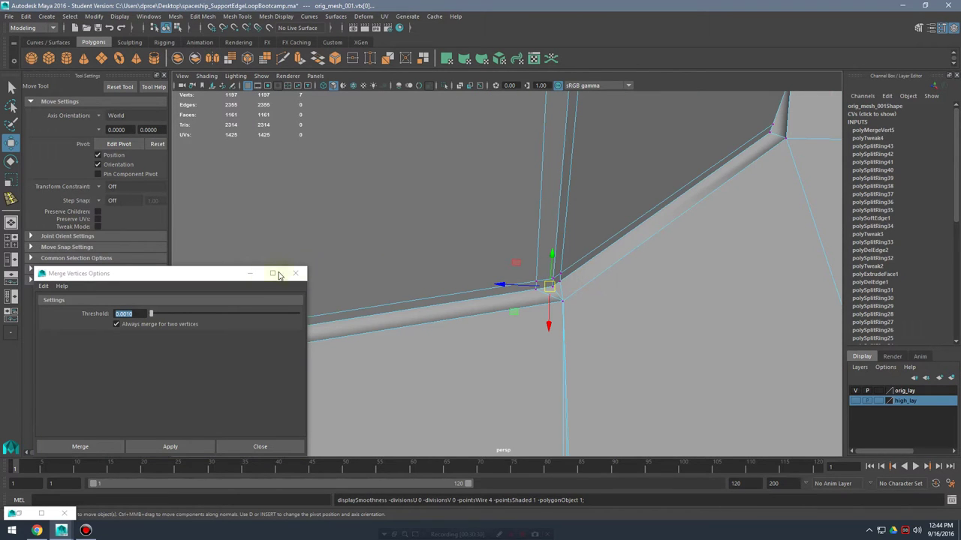
pyautogui.click(250, 273)
# - Collapse and merge the outer support vertices at the next cylinder base corner, and check the corner in smooth preview
pyautogui.keyDown('alt'); pyautogui.moveTo(575, 313); pyautogui.dragTo(620, 317); pyautogui.keyUp('alt')
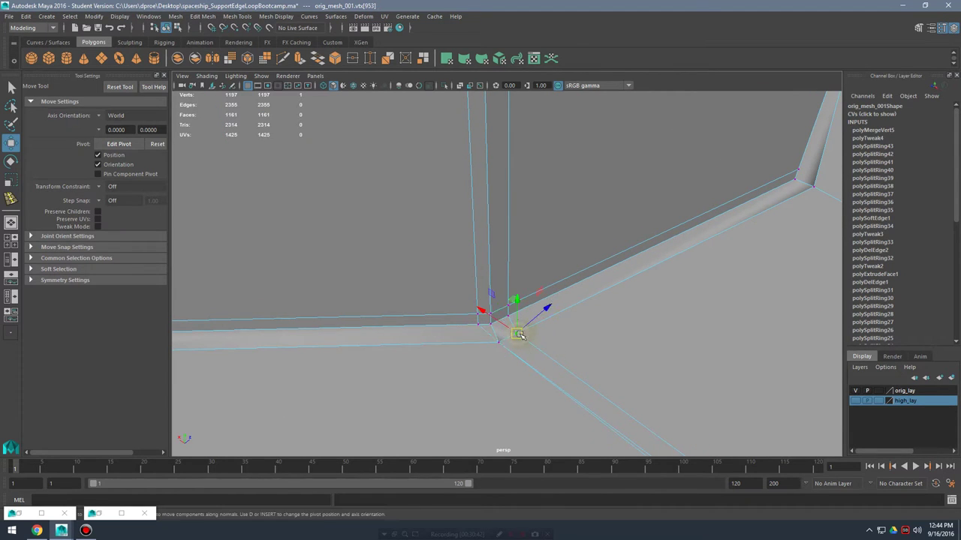
pyautogui.keyDown('shift'); pyautogui.moveTo(501, 343); pyautogui.dragTo(497, 319, button='right'); pyautogui.keyUp('shift')
pyautogui.press('3')
pyautogui.keyDown('alt'); pyautogui.moveTo(673, 302); pyautogui.dragTo(470, 249); pyautogui.keyUp('alt')
pyautogui.press('1')
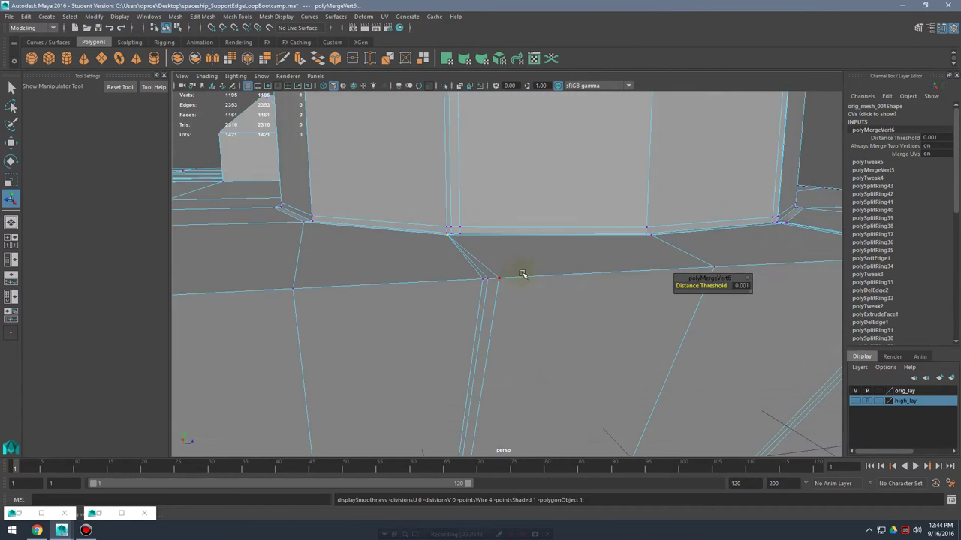
# - Select the vertical support edge loops beside the cylinder's corner edges and dismiss the Merge Border Edges options
pyautogui.keyDown('alt'); pyautogui.moveTo(503, 282); pyautogui.dragTo(499, 302); pyautogui.keyUp('alt')
pyautogui.moveTo(463, 253); pyautogui.dragTo(463, 226, button='right')
pyautogui.doubleClick(466, 303)
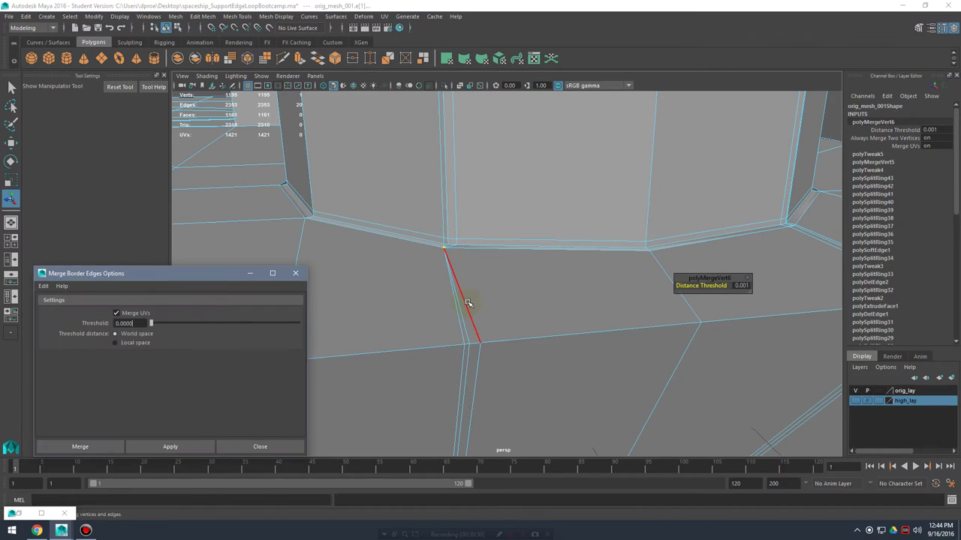
pyautogui.keyDown('alt'); pyautogui.moveTo(475, 238); pyautogui.dragTo(531, 255); pyautogui.keyUp('alt')
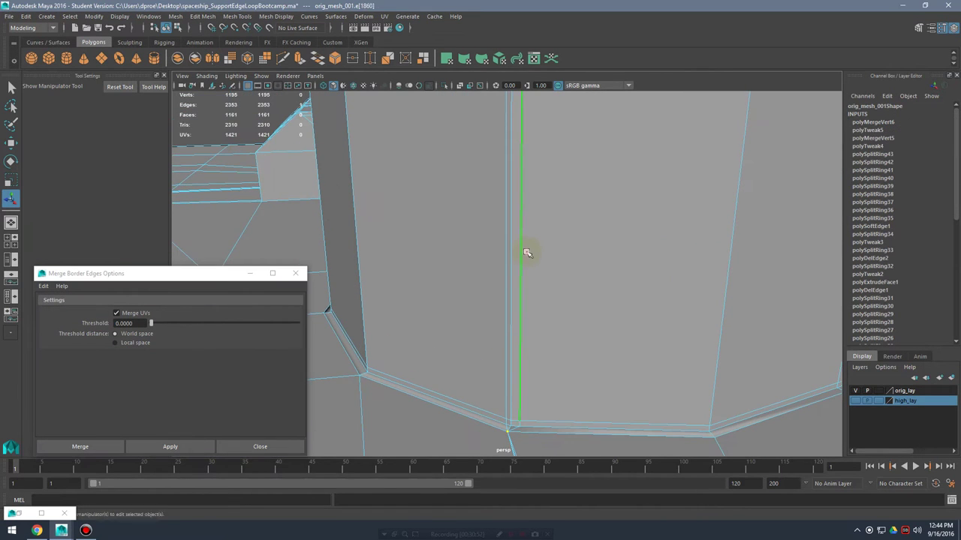
pyautogui.doubleClick(527, 253)
pyautogui.keyDown('alt'); pyautogui.moveTo(628, 243); pyautogui.dragTo(480, 283, button='right'); pyautogui.keyUp('alt')
pyautogui.keyDown('alt'); pyautogui.moveTo(480, 283); pyautogui.dragTo(479, 362); pyautogui.keyUp('alt')
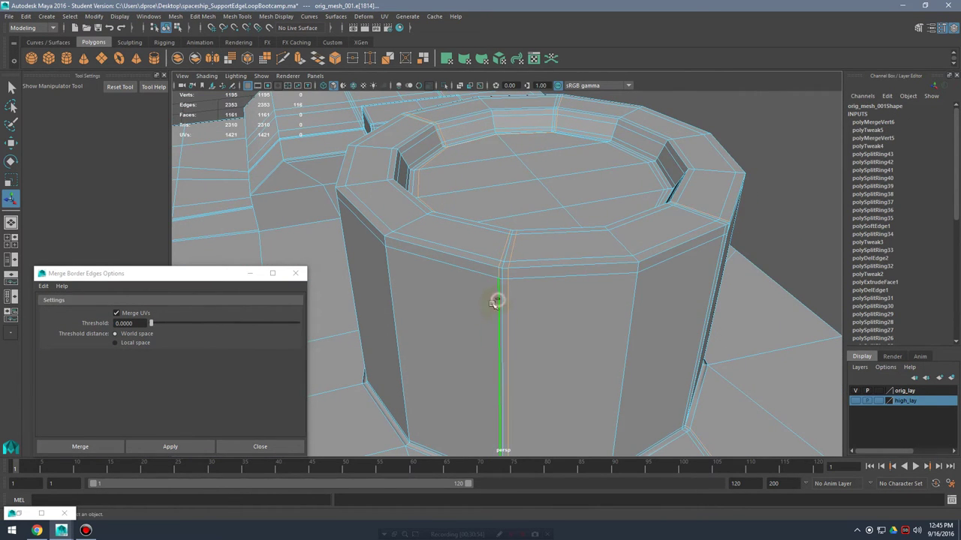
pyautogui.keyDown('alt'); pyautogui.moveTo(496, 301); pyautogui.dragTo(480, 268); pyautogui.keyUp('alt')
pyautogui.click(295, 273)
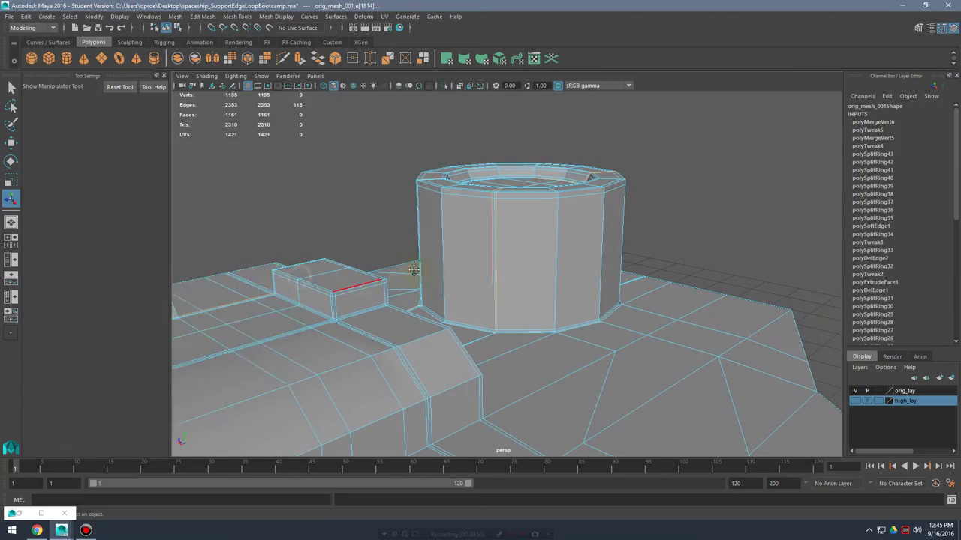
# - Examine in wireframe how the selected support loops run through the cylinder and the surrounding hull surface
pyautogui.moveTo(414, 270)
pyautogui.keyDown('alt'); pyautogui.mouseDown(button='right')
pyautogui.moveTo(572, 288)
pyautogui.moveTo(492, 247)
pyautogui.mouseUp(button='right'); pyautogui.keyUp('alt')
pyautogui.press('4')
pyautogui.moveTo(492, 247)
pyautogui.keyDown('alt'); pyautogui.mouseDown()
pyautogui.moveTo(522, 261)
pyautogui.moveTo(575, 253)
pyautogui.moveTo(574, 266)
pyautogui.moveTo(639, 188)
pyautogui.moveTo(587, 193)
pyautogui.moveTo(506, 223)
pyautogui.moveTo(578, 209)
pyautogui.mouseUp(); pyautogui.keyUp('alt')
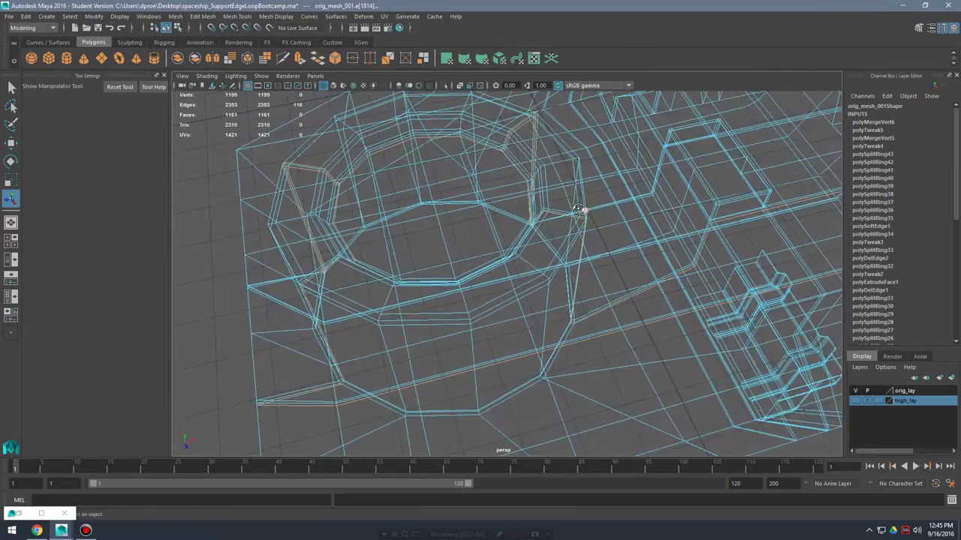
pyautogui.keyDown('alt'); pyautogui.moveTo(578, 209); pyautogui.dragTo(498, 253, button='right'); pyautogui.keyUp('alt')
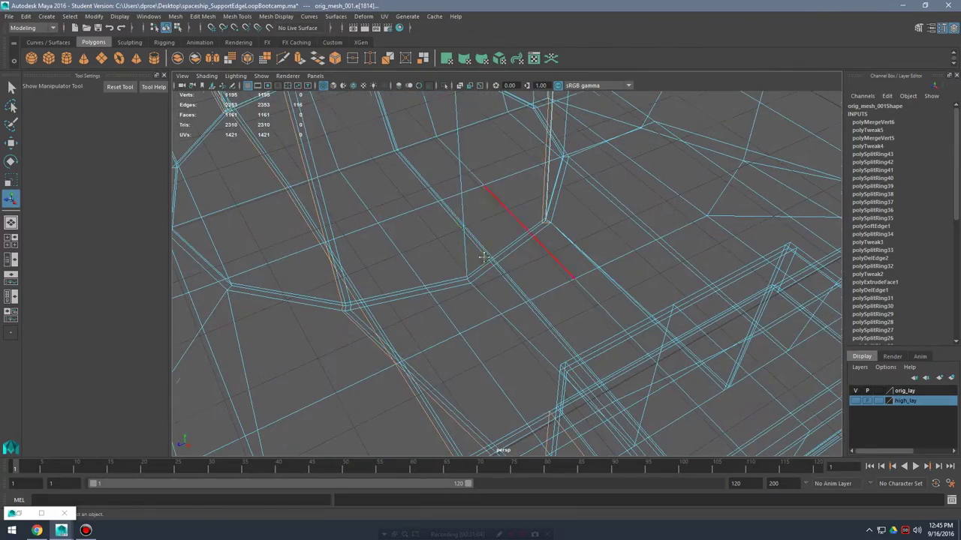
pyautogui.keyDown('alt'); pyautogui.moveTo(484, 258); pyautogui.dragTo(502, 286, button='middle'); pyautogui.keyUp('alt')
pyautogui.press('5')
# - Move the outer support vertices at the two remaining crowded base corners of the cylinder onto their corner vertices
pyautogui.keyDown('alt'); pyautogui.moveTo(369, 423); pyautogui.dragTo(437, 288, button='middle'); pyautogui.keyUp('alt')
pyautogui.keyDown('alt'); pyautogui.moveTo(438, 287); pyautogui.dragTo(400, 313, button='right'); pyautogui.keyUp('alt')
pyautogui.keyDown('alt'); pyautogui.moveTo(401, 314); pyautogui.dragTo(480, 289, button='middle'); pyautogui.keyUp('alt')
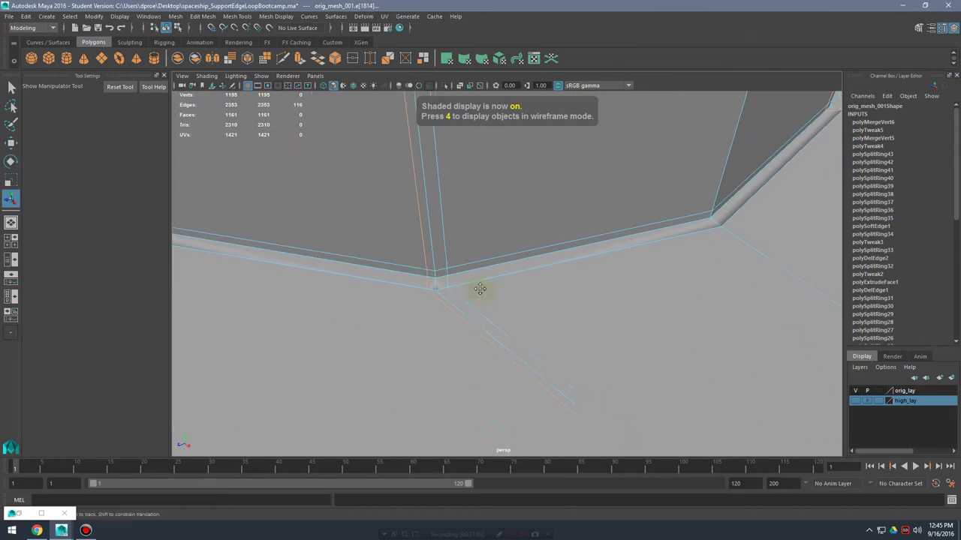
pyautogui.press('q')
pyautogui.moveTo(457, 278); pyautogui.dragTo(422, 287, button='right')
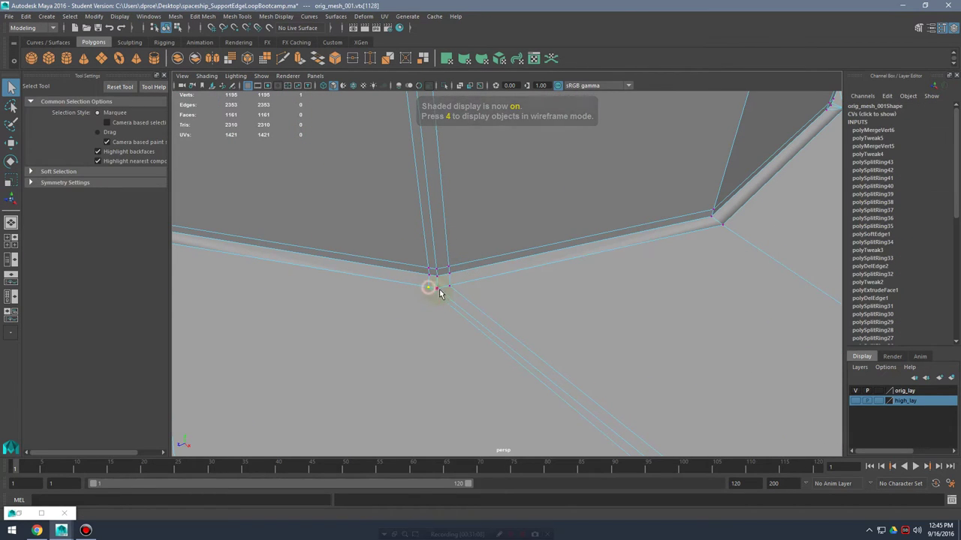
pyautogui.press('w')
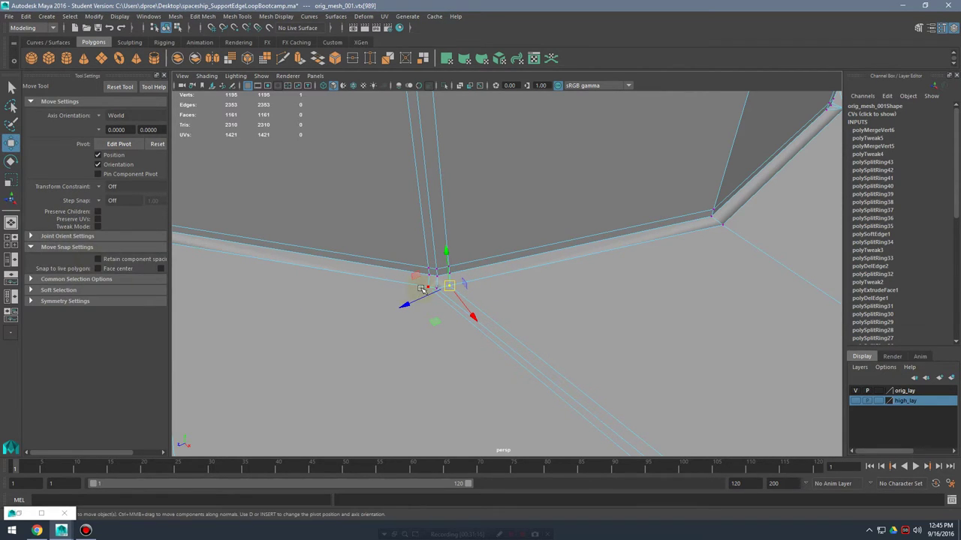
pyautogui.press('q')
pyautogui.keyDown('alt'); pyautogui.moveTo(469, 316); pyautogui.dragTo(596, 330, button='right'); pyautogui.keyUp('alt')
pyautogui.keyDown('alt'); pyautogui.moveTo(596, 330); pyautogui.dragTo(679, 334, button='middle'); pyautogui.keyUp('alt')
pyautogui.press('w')
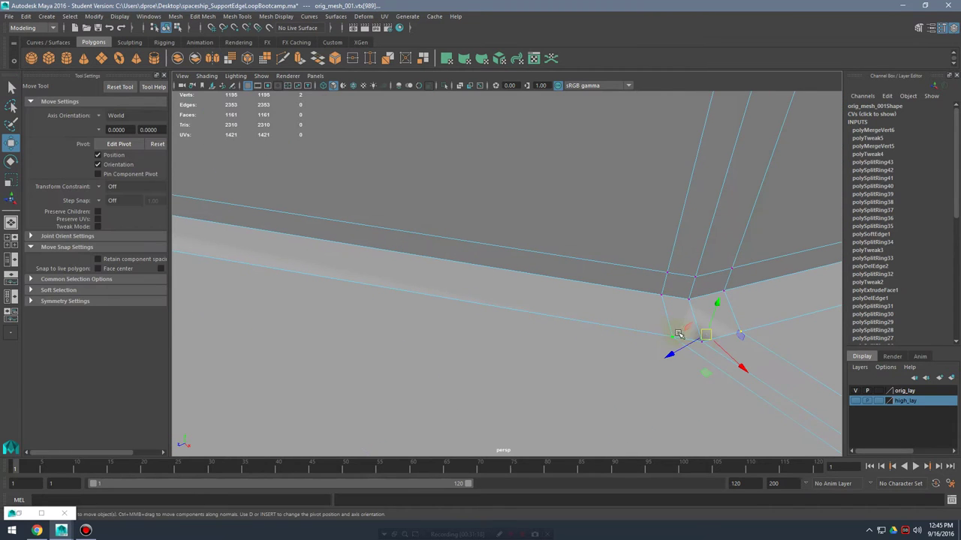
pyautogui.keyDown('alt'); pyautogui.moveTo(719, 343); pyautogui.dragTo(618, 332); pyautogui.keyUp('alt')
pyautogui.keyDown('alt'); pyautogui.moveTo(722, 320); pyautogui.dragTo(540, 300); pyautogui.keyUp('alt')
pyautogui.keyDown('alt'); pyautogui.moveTo(605, 285); pyautogui.dragTo(532, 300); pyautogui.keyUp('alt')
# - Select the vertices across the cylinder and surrounding hull and merge the overlapping ones at a distance threshold of 0.001
pyautogui.keyDown('alt'); pyautogui.moveTo(613, 322); pyautogui.dragTo(401, 207, button='right'); pyautogui.keyUp('alt')
pyautogui.keyDown('alt'); pyautogui.moveTo(402, 207); pyautogui.dragTo(395, 298, button='middle'); pyautogui.keyUp('alt')
pyautogui.moveTo(343, 168); pyautogui.dragTo(698, 465)
pyautogui.keyDown('shift'); pyautogui.moveTo(572, 347); pyautogui.dragTo(569, 293, button='right'); pyautogui.keyUp('shift')
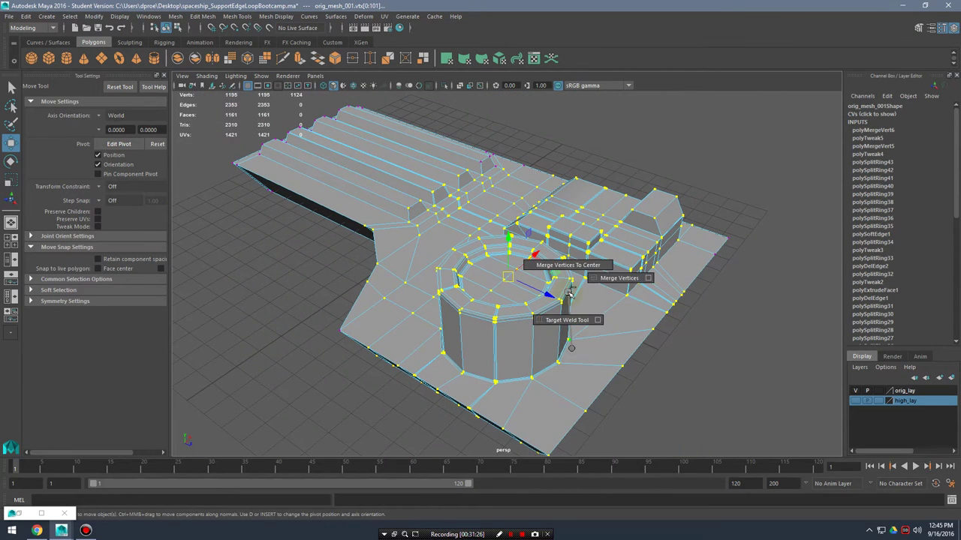
# - Inspect the merged cylinder base in smooth preview and unsmoothed from several angles
pyautogui.keyDown('alt'); pyautogui.moveTo(627, 279); pyautogui.dragTo(532, 300); pyautogui.keyUp('alt')
pyautogui.keyDown('alt'); pyautogui.moveTo(532, 300); pyautogui.dragTo(668, 328, button='right'); pyautogui.keyUp('alt')
pyautogui.press('3')
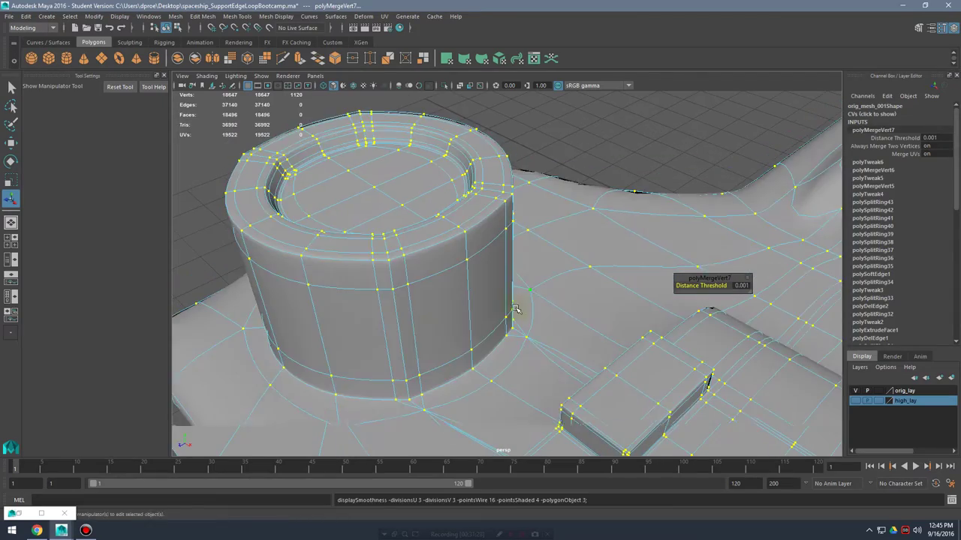
pyautogui.keyDown('alt'); pyautogui.moveTo(515, 311); pyautogui.dragTo(579, 323, button='right'); pyautogui.keyUp('alt')
pyautogui.keyDown('alt'); pyautogui.moveTo(431, 307); pyautogui.dragTo(399, 307, button='right'); pyautogui.keyUp('alt')
pyautogui.moveTo(518, 323)
pyautogui.keyDown('alt'); pyautogui.mouseDown()
pyautogui.moveTo(583, 270)
pyautogui.moveTo(536, 293)
pyautogui.moveTo(545, 337)
pyautogui.mouseUp(); pyautogui.keyUp('alt')
pyautogui.press('1')
pyautogui.keyDown('alt'); pyautogui.moveTo(549, 293); pyautogui.dragTo(461, 304); pyautogui.keyUp('alt')
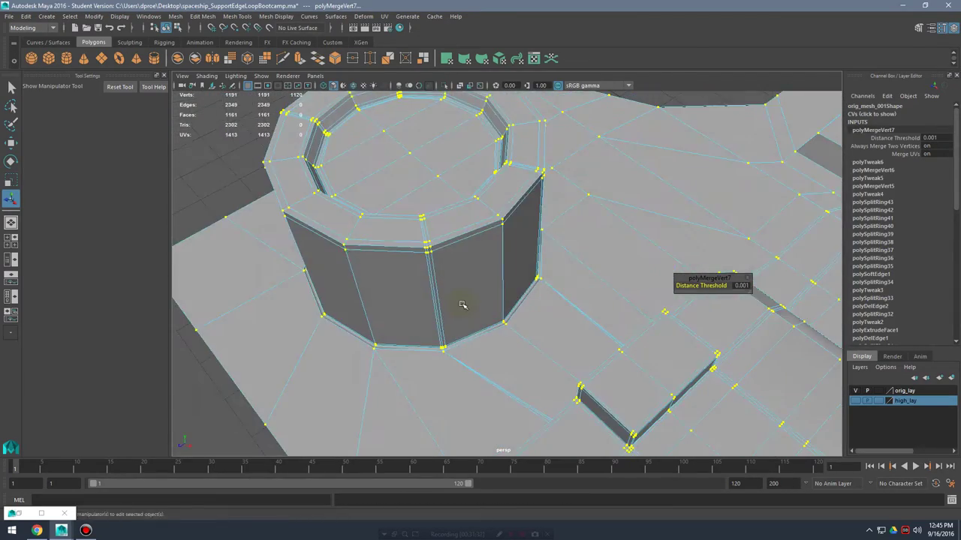
# - Examine the cylinder's vertical support loops in wireframe and shaded display, close up at the merged base corner
pyautogui.press('4')
pyautogui.keyDown('alt'); pyautogui.moveTo(446, 307); pyautogui.dragTo(453, 316, button='middle'); pyautogui.keyUp('alt')
pyautogui.keyDown('alt'); pyautogui.moveTo(453, 316); pyautogui.dragTo(515, 318, button='right'); pyautogui.keyUp('alt')
pyautogui.press('5')
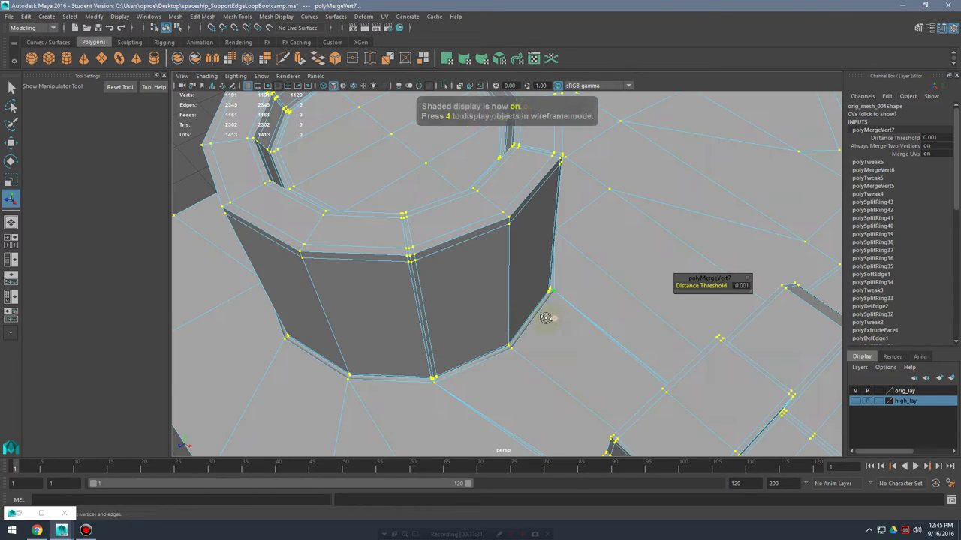
pyautogui.keyDown('alt'); pyautogui.moveTo(548, 318); pyautogui.dragTo(437, 313); pyautogui.keyUp('alt')
pyautogui.keyDown('alt'); pyautogui.moveTo(437, 313); pyautogui.dragTo(458, 323, button='right'); pyautogui.keyUp('alt')
pyautogui.scroll(5, 458, 323)
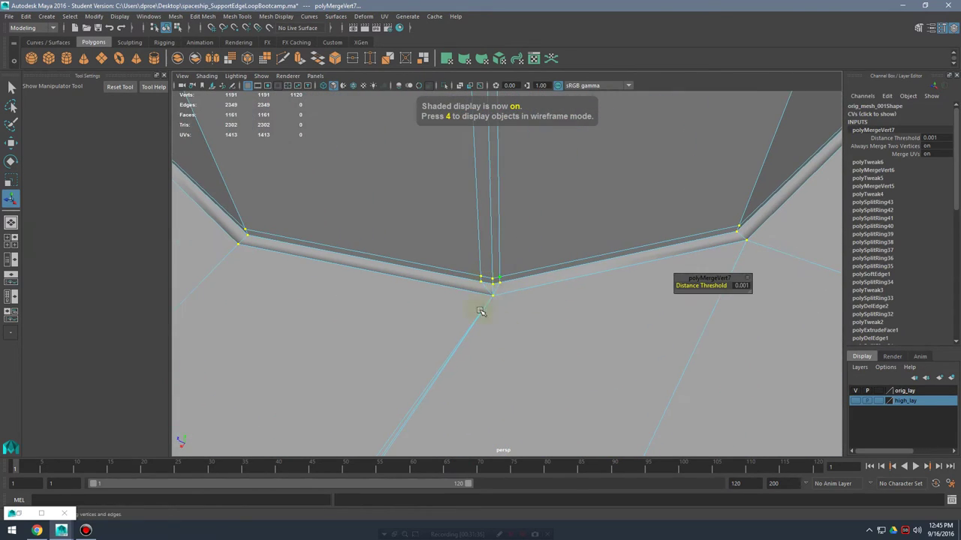
pyautogui.keyDown('alt'); pyautogui.moveTo(533, 212); pyautogui.dragTo(548, 300, button='middle'); pyautogui.keyUp('alt')
# - Select the vertical support edge loops that run up the cylinder wall and into its recessed top, and delete them
pyautogui.moveTo(512, 244); pyautogui.dragTo(515, 217, button='right')
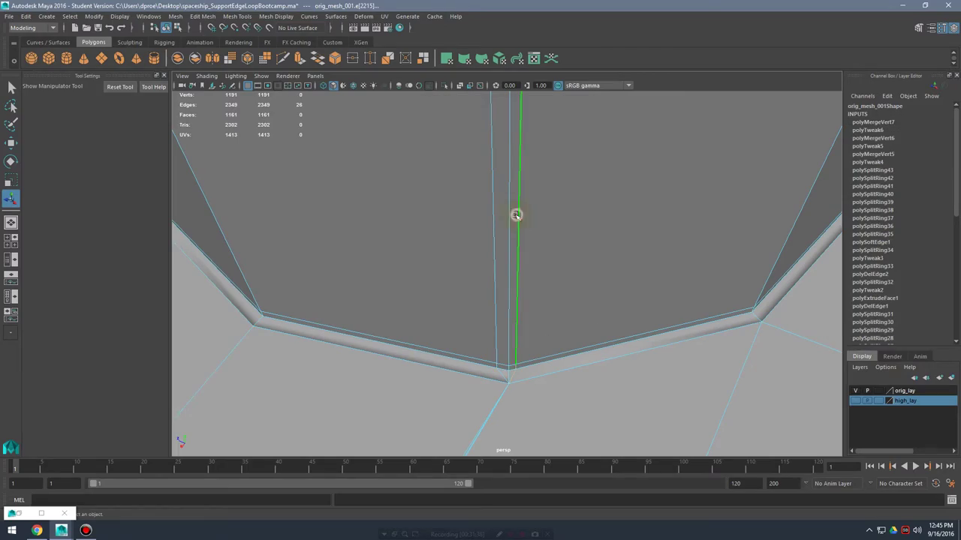
pyautogui.keyDown('alt'); pyautogui.moveTo(271, 201); pyautogui.dragTo(241, 201, button='right'); pyautogui.keyUp('alt')
pyautogui.keyDown('alt'); pyautogui.moveTo(327, 203); pyautogui.dragTo(333, 283, button='middle'); pyautogui.keyUp('alt')
pyautogui.press('4')
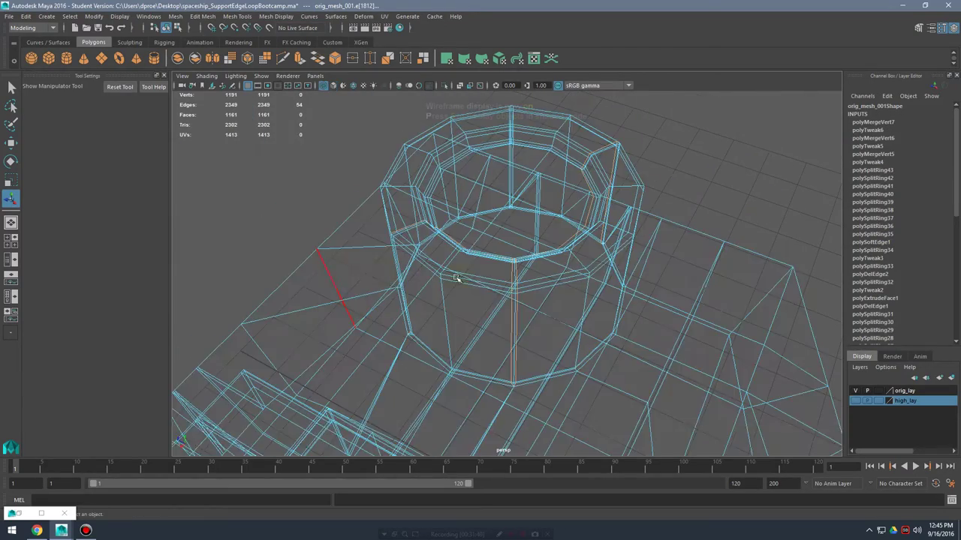
pyautogui.keyDown('alt'); pyautogui.moveTo(562, 272); pyautogui.dragTo(433, 270); pyautogui.keyUp('alt')
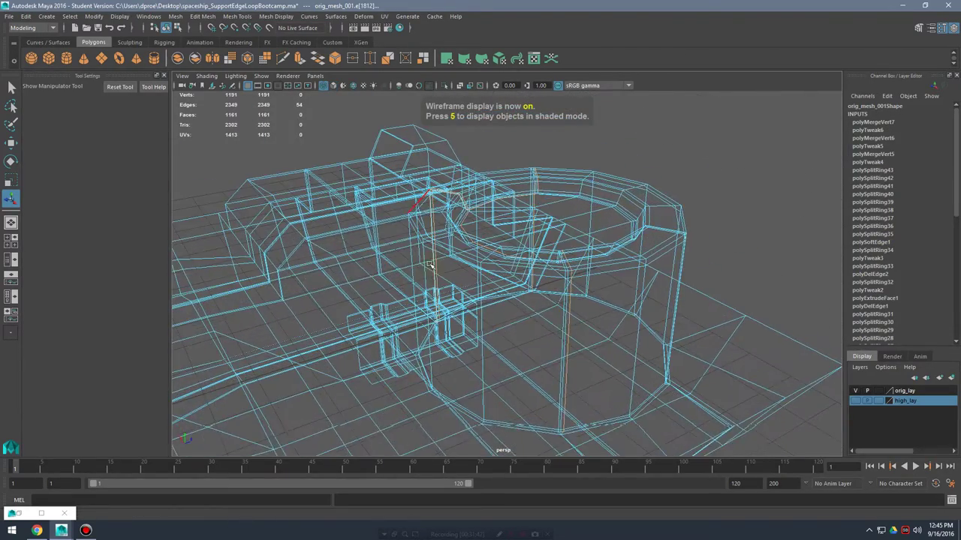
pyautogui.keyDown('alt'); pyautogui.moveTo(473, 342); pyautogui.dragTo(459, 256, button='middle'); pyautogui.keyUp('alt')
pyautogui.keyDown('alt'); pyautogui.moveTo(476, 270); pyautogui.dragTo(493, 288, button='right'); pyautogui.keyUp('alt')
pyautogui.moveTo(493, 288)
pyautogui.keyDown('alt'); pyautogui.mouseDown()
pyautogui.moveTo(504, 294)
pyautogui.moveTo(604, 182)
pyautogui.moveTo(573, 240)
pyautogui.moveTo(573, 307)
pyautogui.mouseUp(); pyautogui.keyUp('alt')
pyautogui.click(503, 294)
pyautogui.scroll(-5, 496, 293)
pyautogui.press('5')
pyautogui.scroll(5, 577, 269)
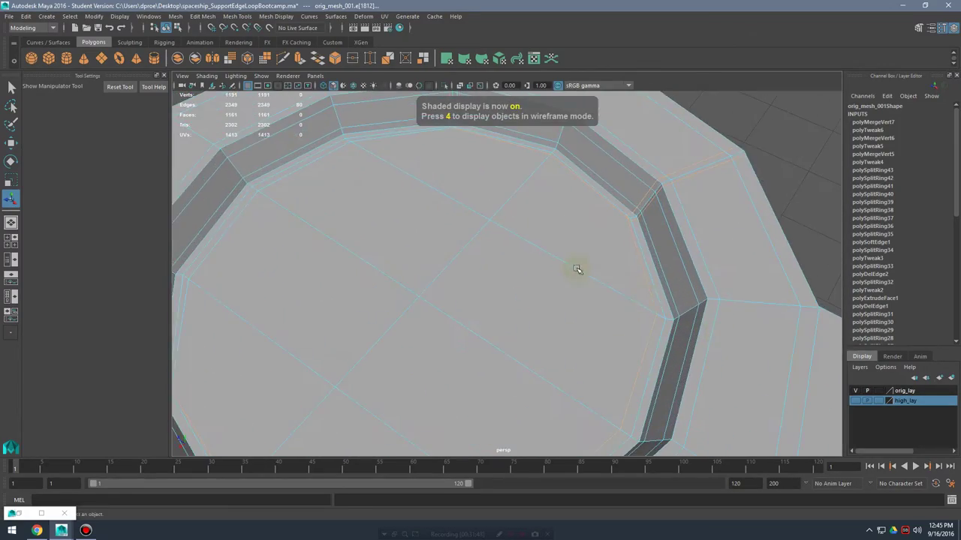
pyautogui.moveTo(576, 268)
pyautogui.keyDown('alt'); pyautogui.mouseDown()
pyautogui.moveTo(584, 278)
pyautogui.moveTo(456, 222)
pyautogui.mouseUp(); pyautogui.keyUp('alt')
pyautogui.keyDown('alt'); pyautogui.moveTo(596, 224); pyautogui.dragTo(525, 233, button='right'); pyautogui.keyUp('alt')
pyautogui.keyDown('alt'); pyautogui.moveTo(504, 294); pyautogui.dragTo(575, 281); pyautogui.keyUp('alt')
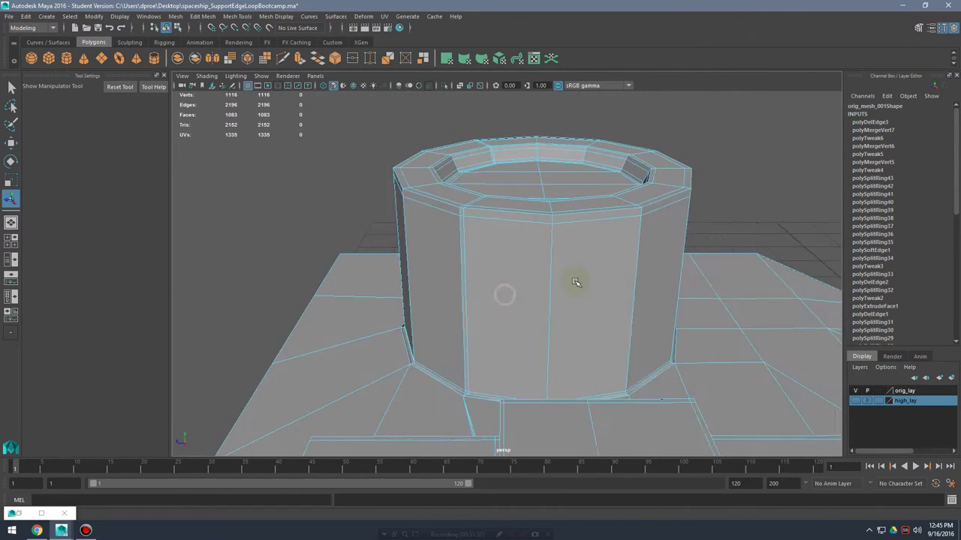
# - Delete the remaining vertical support edges on the cylinder wall with their vertices
pyautogui.keyDown('alt'); pyautogui.moveTo(574, 280); pyautogui.dragTo(531, 223, button='middle'); pyautogui.keyUp('alt')
pyautogui.keyDown('alt'); pyautogui.moveTo(511, 253); pyautogui.dragTo(562, 304, button='right'); pyautogui.keyUp('alt')
pyautogui.keyDown('alt'); pyautogui.moveTo(491, 267); pyautogui.dragTo(555, 297, button='right'); pyautogui.keyUp('alt')
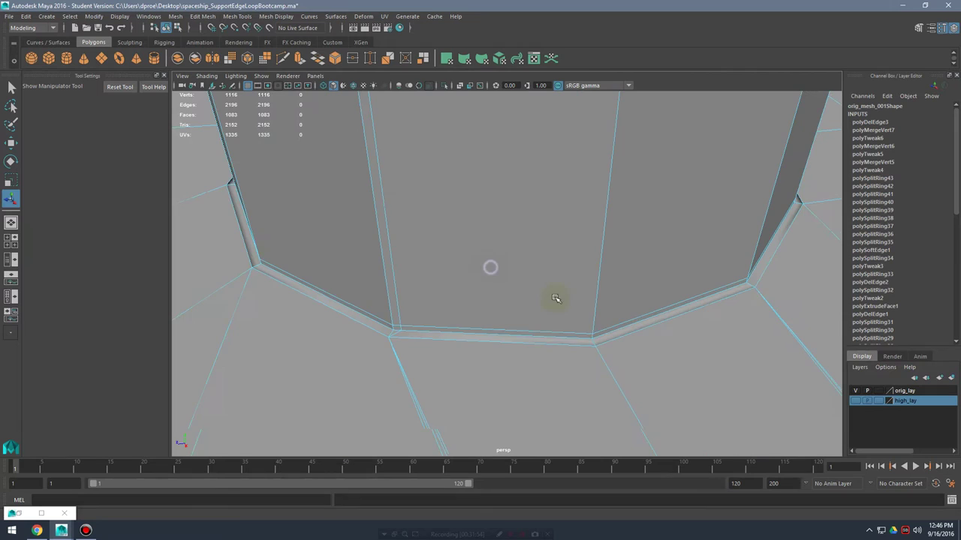
pyautogui.keyDown('alt'); pyautogui.moveTo(556, 299); pyautogui.dragTo(487, 303); pyautogui.keyUp('alt')
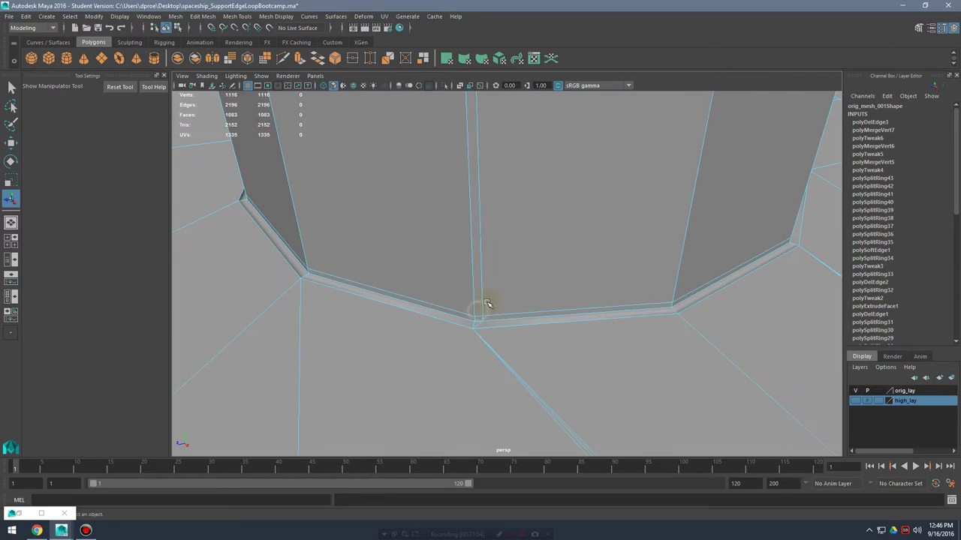
pyautogui.hotkey('ctrl', 'Delete')
pyautogui.keyDown('alt'); pyautogui.moveTo(605, 232); pyautogui.dragTo(433, 244, button='right'); pyautogui.keyUp('alt')
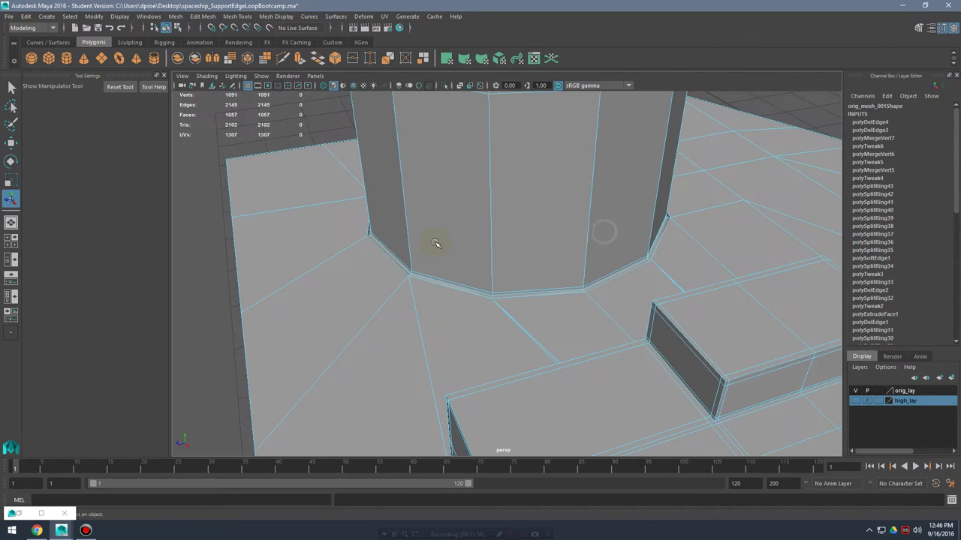
# - Inspect the cylinder and neighbouring raised blocks in smooth preview with the mesh deselected
pyautogui.keyDown('alt'); pyautogui.moveTo(433, 245); pyautogui.dragTo(598, 244); pyautogui.keyUp('alt')
pyautogui.keyDown('alt'); pyautogui.moveTo(598, 244); pyautogui.dragTo(581, 353, button='middle'); pyautogui.keyUp('alt')
pyautogui.keyDown('alt'); pyautogui.moveTo(525, 346); pyautogui.dragTo(564, 343); pyautogui.keyUp('alt')
pyautogui.press('3')
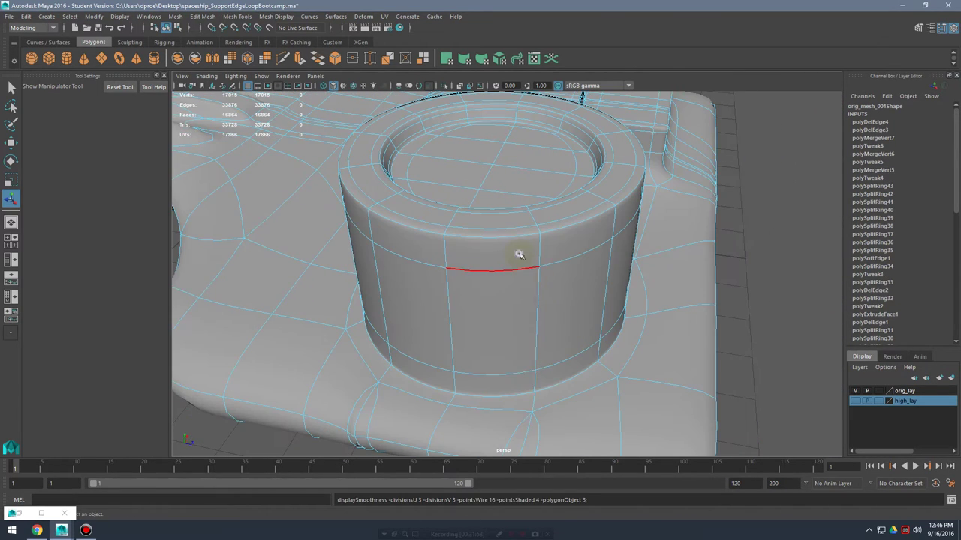
pyautogui.click(609, 248)
pyautogui.keyDown('alt'); pyautogui.moveTo(566, 283); pyautogui.dragTo(677, 280); pyautogui.keyUp('alt')
pyautogui.keyDown('alt'); pyautogui.moveTo(298, 269); pyautogui.dragTo(446, 290, button='middle'); pyautogui.keyUp('alt')
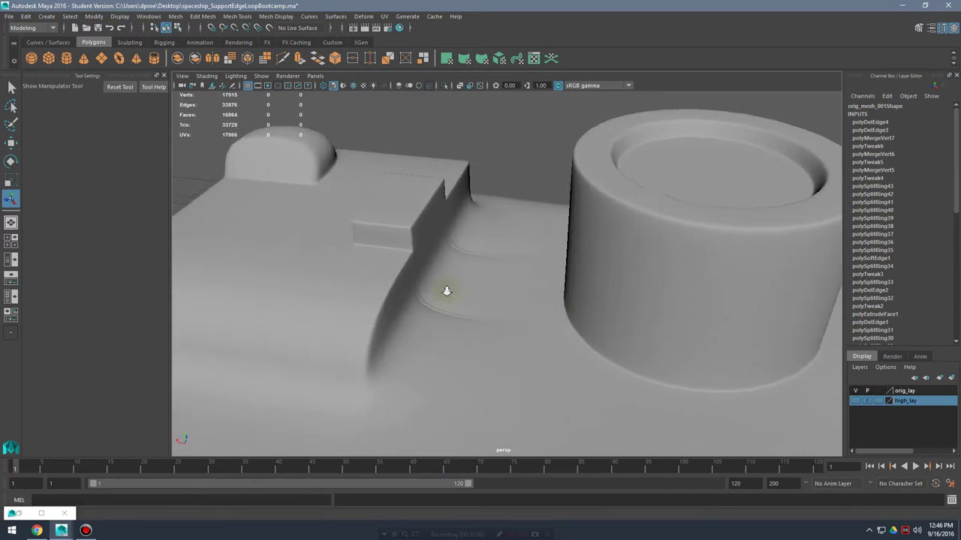
# - Examine the base of the raised block in smooth preview and in the unsmoothed wireframe, close up where its support loops meet the hull
pyautogui.keyDown('alt'); pyautogui.moveTo(446, 289); pyautogui.dragTo(465, 283, button='right'); pyautogui.keyUp('alt')
pyautogui.click(466, 283)
pyautogui.keyDown('alt'); pyautogui.moveTo(465, 283); pyautogui.dragTo(630, 343, button='middle'); pyautogui.keyUp('alt')
pyautogui.press('1')
pyautogui.keyDown('alt'); pyautogui.moveTo(602, 327); pyautogui.dragTo(619, 318); pyautogui.keyUp('alt')
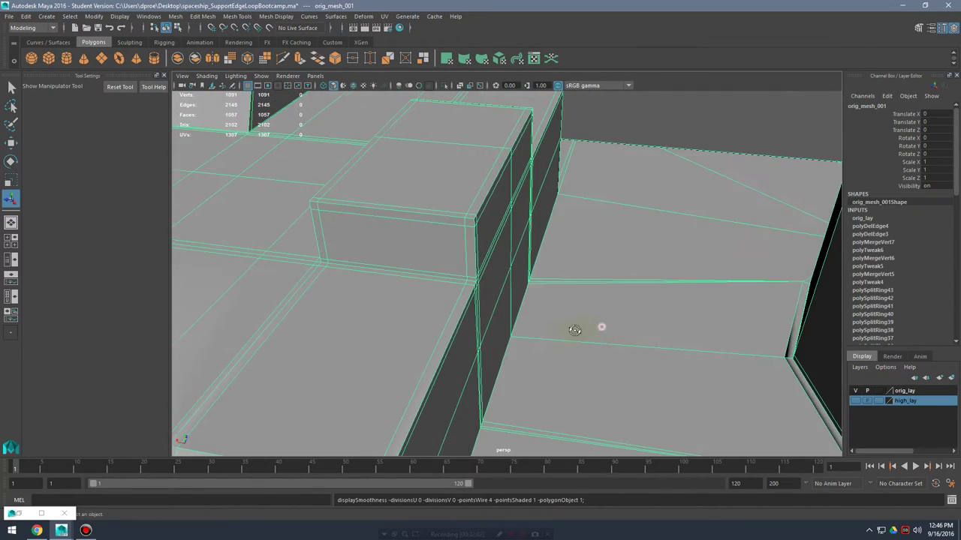
pyautogui.press('3')
pyautogui.keyDown('alt'); pyautogui.moveTo(624, 317); pyautogui.dragTo(479, 316, button='right'); pyautogui.keyUp('alt')
pyautogui.moveTo(562, 230); pyautogui.dragTo(624, 199, button='right')
pyautogui.keyDown('alt'); pyautogui.moveTo(748, 210); pyautogui.dragTo(638, 202, button='right'); pyautogui.keyUp('alt')
pyautogui.click(721, 208)
pyautogui.keyDown('alt'); pyautogui.moveTo(618, 299); pyautogui.dragTo(584, 283); pyautogui.keyUp('alt')
pyautogui.keyDown('alt'); pyautogui.moveTo(470, 294); pyautogui.dragTo(513, 320, button='right'); pyautogui.keyUp('alt')
pyautogui.keyDown('alt'); pyautogui.moveTo(512, 320); pyautogui.dragTo(647, 281, button='middle'); pyautogui.keyUp('alt')
pyautogui.keyDown('alt'); pyautogui.moveTo(647, 282); pyautogui.dragTo(608, 290); pyautogui.keyUp('alt')
pyautogui.click(584, 292)
pyautogui.scroll(6, 598, 294)
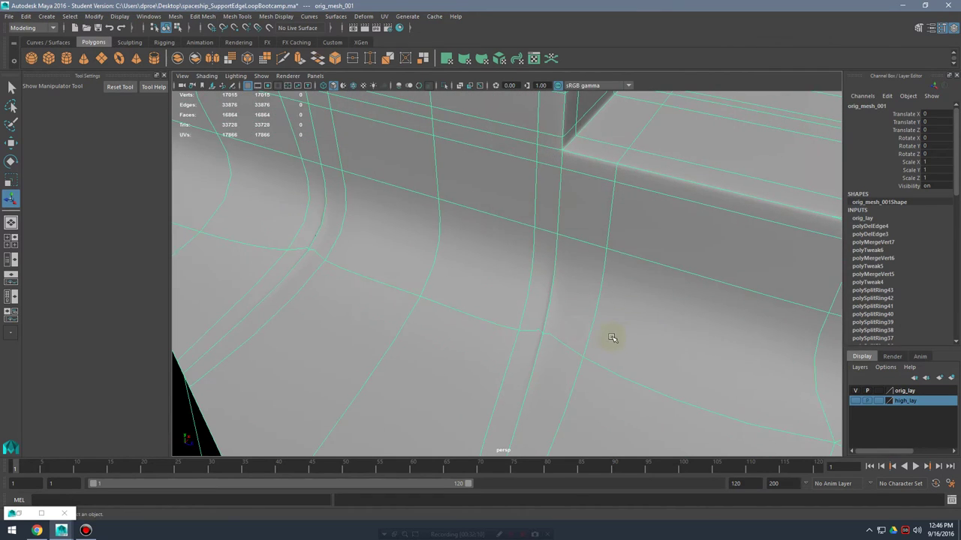
# - Try snapping the outer support-loop vertices at the raised block's base onto the middle vertex and merging them
pyautogui.press('1')
pyautogui.press('3')
pyautogui.moveTo(562, 251); pyautogui.dragTo(513, 257, button='right')
pyautogui.press('1')
pyautogui.moveTo(594, 326); pyautogui.dragTo(554, 307)
pyautogui.keyDown('alt'); pyautogui.moveTo(538, 310); pyautogui.dragTo(501, 291, button='middle'); pyautogui.keyUp('alt')
pyautogui.scroll(2, 532, 306)
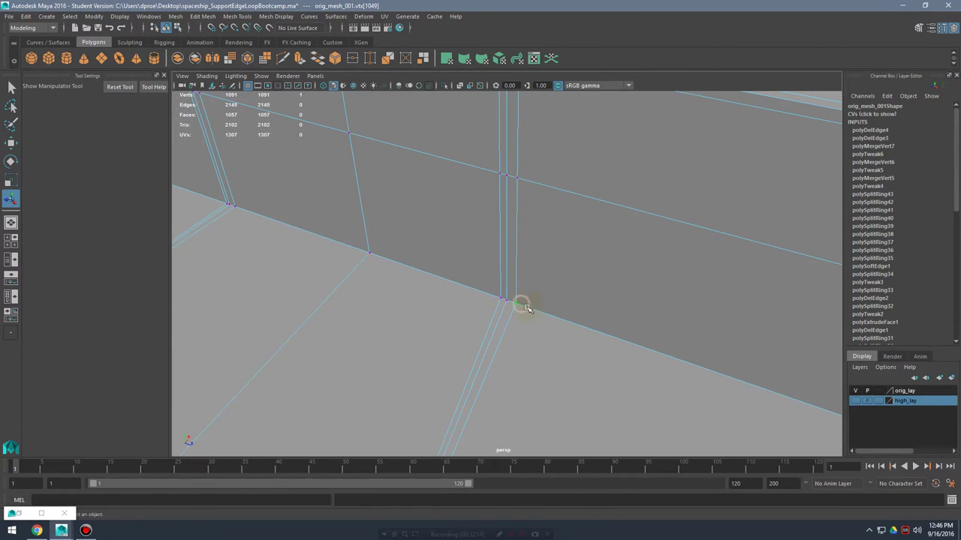
pyautogui.press('w')
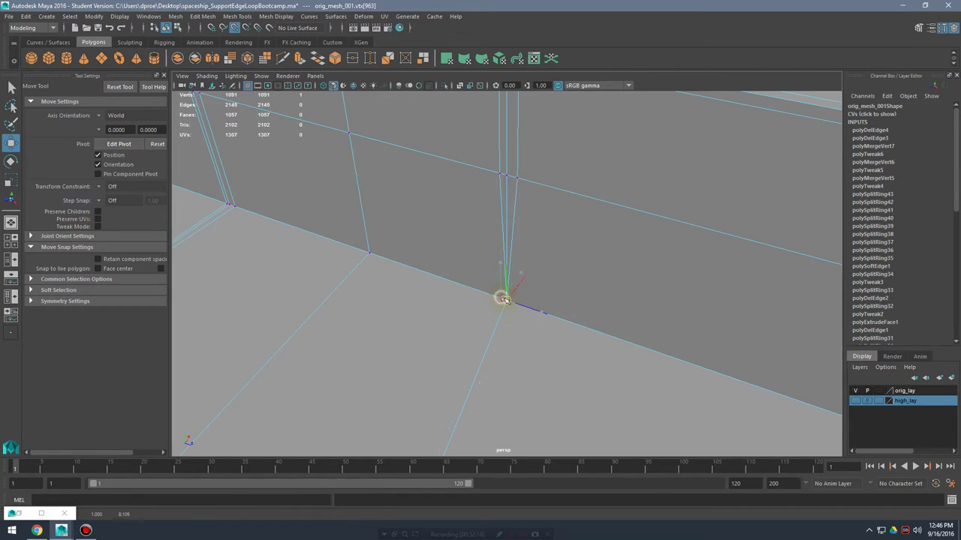
pyautogui.keyDown('shift'); pyautogui.moveTo(528, 274); pyautogui.dragTo(559, 259, button='right'); pyautogui.keyUp('shift')
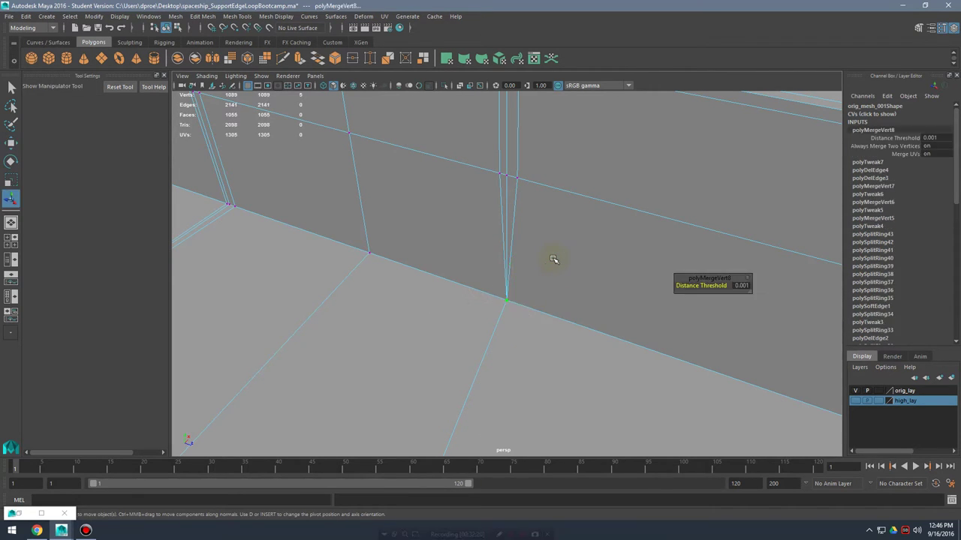
# - Check the merged base vertex in smooth preview, and undo the merge and the vertex snapping
pyautogui.press('3')
pyautogui.moveTo(536, 227); pyautogui.dragTo(610, 213, button='right')
pyautogui.keyDown('alt'); pyautogui.moveTo(568, 247); pyautogui.dragTo(529, 235); pyautogui.keyUp('alt')
pyautogui.click(532, 241)
pyautogui.keyDown('alt'); pyautogui.moveTo(551, 268); pyautogui.dragTo(537, 271); pyautogui.keyUp('alt')
pyautogui.press('1')
pyautogui.keyDown('alt'); pyautogui.moveTo(538, 287); pyautogui.dragTo(635, 313, button='right'); pyautogui.keyUp('alt')
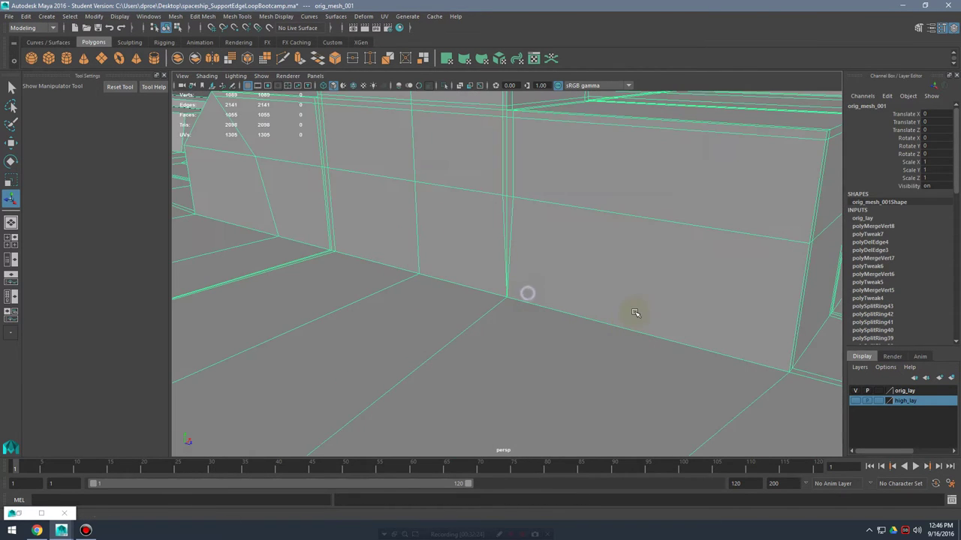
pyautogui.hotkey('ctrl', 'z')
pyautogui.hotkey('ctrl', 'z')
pyautogui.hotkey('ctrl', 'z')
pyautogui.hotkey('ctrl', 'z')
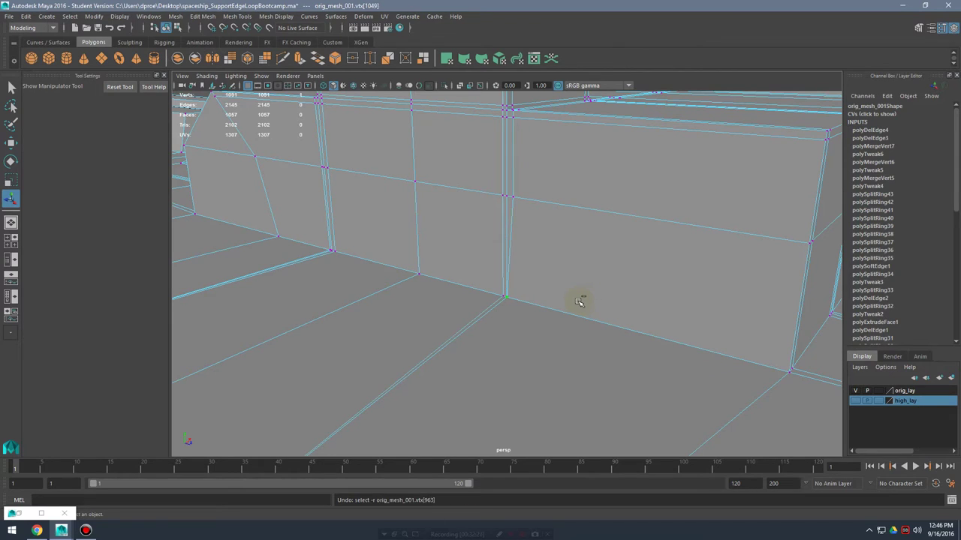
# - Insert a support edge loop around the raised block's base, close to where its wall meets the hull
pyautogui.moveTo(575, 256); pyautogui.dragTo(637, 212, button='right')
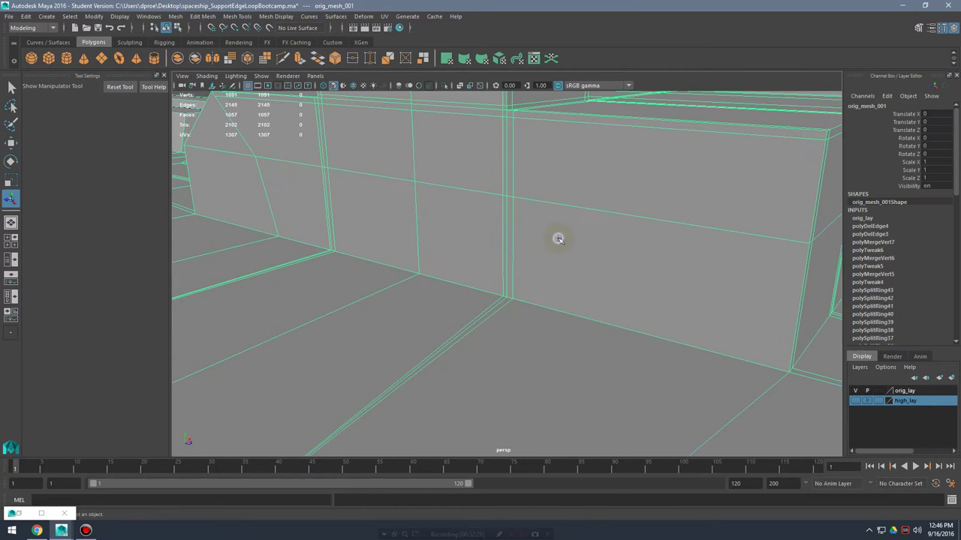
pyautogui.keyDown('shift'); pyautogui.moveTo(558, 240); pyautogui.dragTo(501, 251, button='right'); pyautogui.keyUp('shift')
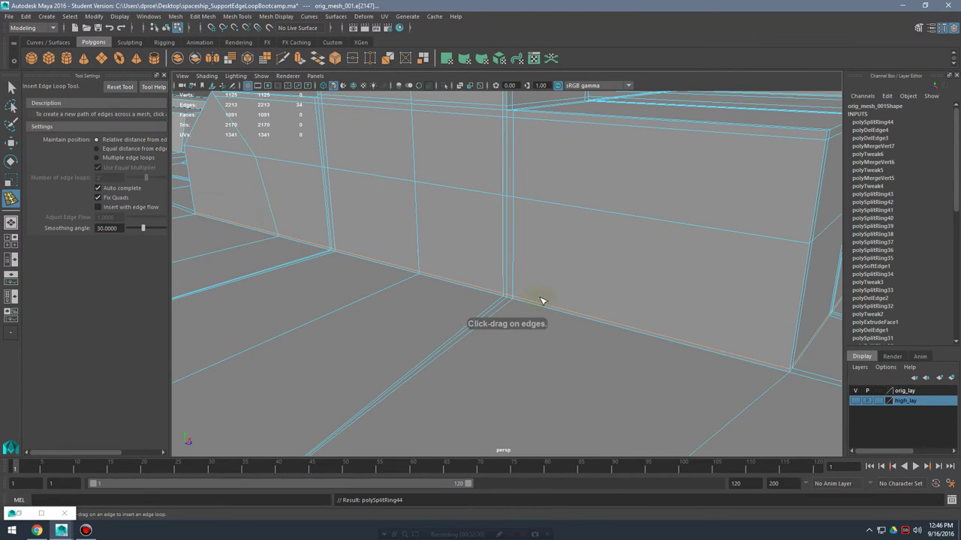
pyautogui.keyDown('alt'); pyautogui.moveTo(497, 302); pyautogui.dragTo(502, 309); pyautogui.keyUp('alt')
pyautogui.press('3')
pyautogui.press('q')
# - Examine the raised block's new base loop in smooth preview and unsmoothed wireframe, close up and from around the block
pyautogui.moveTo(558, 259); pyautogui.dragTo(597, 228, button='right')
pyautogui.keyDown('ctrl'); pyautogui.click(673, 247); pyautogui.keyUp('ctrl')
pyautogui.keyDown('alt'); pyautogui.moveTo(673, 247); pyautogui.dragTo(609, 262, button='right'); pyautogui.keyUp('alt')
pyautogui.moveTo(609, 262)
pyautogui.keyDown('alt'); pyautogui.mouseDown()
pyautogui.moveTo(513, 251)
pyautogui.moveTo(593, 256)
pyautogui.mouseUp(); pyautogui.keyUp('alt')
pyautogui.keyDown('alt'); pyautogui.moveTo(581, 279); pyautogui.dragTo(621, 311, button='right'); pyautogui.keyUp('alt')
pyautogui.click(570, 275)
pyautogui.press('1')
pyautogui.keyDown('alt'); pyautogui.moveTo(519, 290); pyautogui.dragTo(556, 296); pyautogui.keyUp('alt')
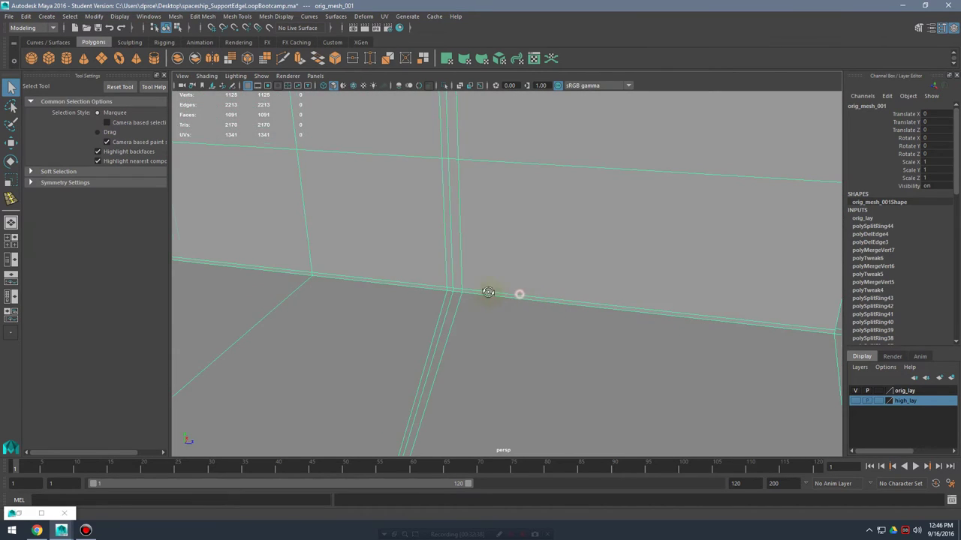
pyautogui.scroll(-3, 488, 292)
pyautogui.press('3')
pyautogui.moveTo(491, 250); pyautogui.dragTo(539, 220, button='right')
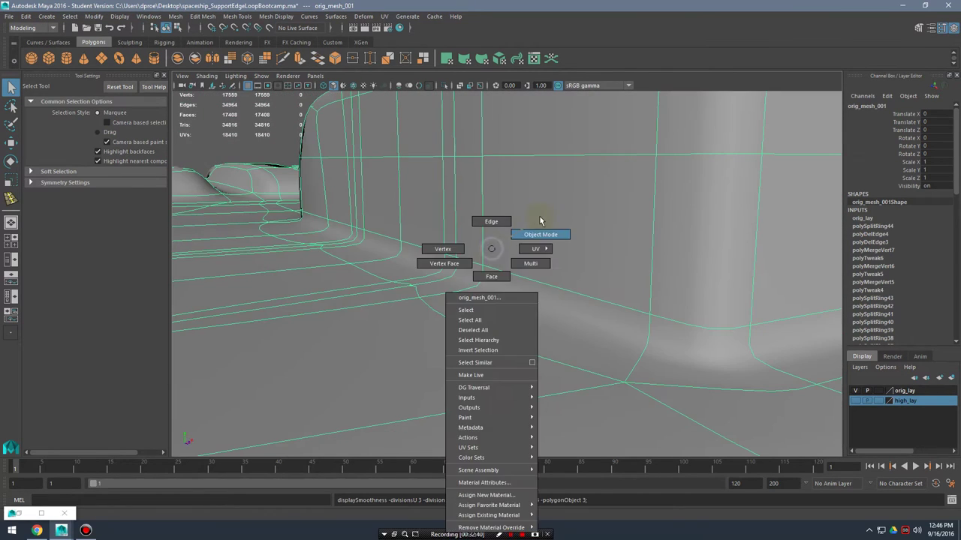
pyautogui.keyDown('alt'); pyautogui.moveTo(675, 249); pyautogui.dragTo(525, 248, button='right'); pyautogui.keyUp('alt')
pyautogui.keyDown('alt'); pyautogui.moveTo(526, 248); pyautogui.dragTo(410, 247); pyautogui.keyUp('alt')
pyautogui.keyDown('alt'); pyautogui.moveTo(593, 276); pyautogui.dragTo(536, 281); pyautogui.keyUp('alt')
pyautogui.keyDown('alt'); pyautogui.moveTo(536, 281); pyautogui.dragTo(607, 298, button='right'); pyautogui.keyUp('alt')
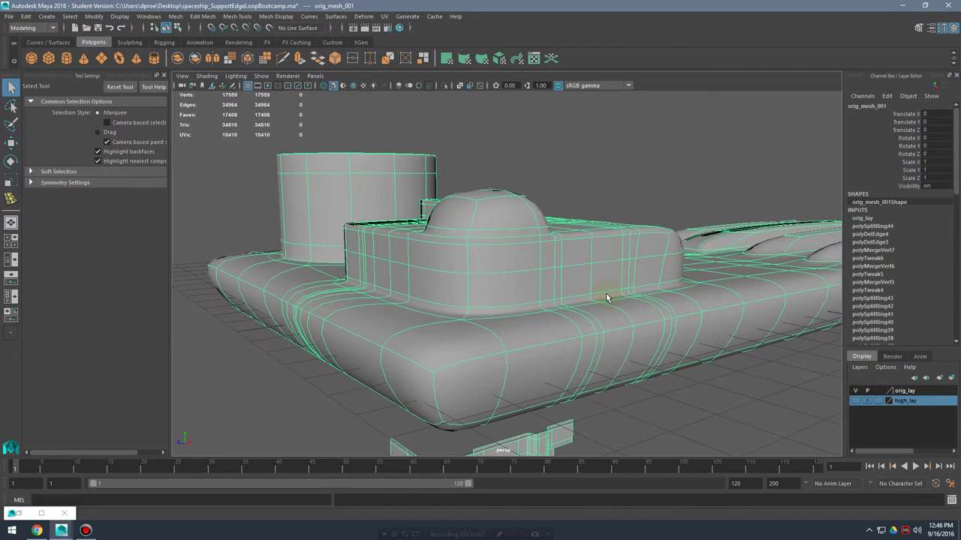
# - Inspect the raised block, the cylinder and the hull's rounded rim in smooth preview with the mesh deselected
pyautogui.moveTo(573, 251); pyautogui.dragTo(635, 219, button='right')
pyautogui.click(617, 194)
pyautogui.keyDown('alt'); pyautogui.moveTo(548, 200); pyautogui.dragTo(521, 242); pyautogui.keyUp('alt')
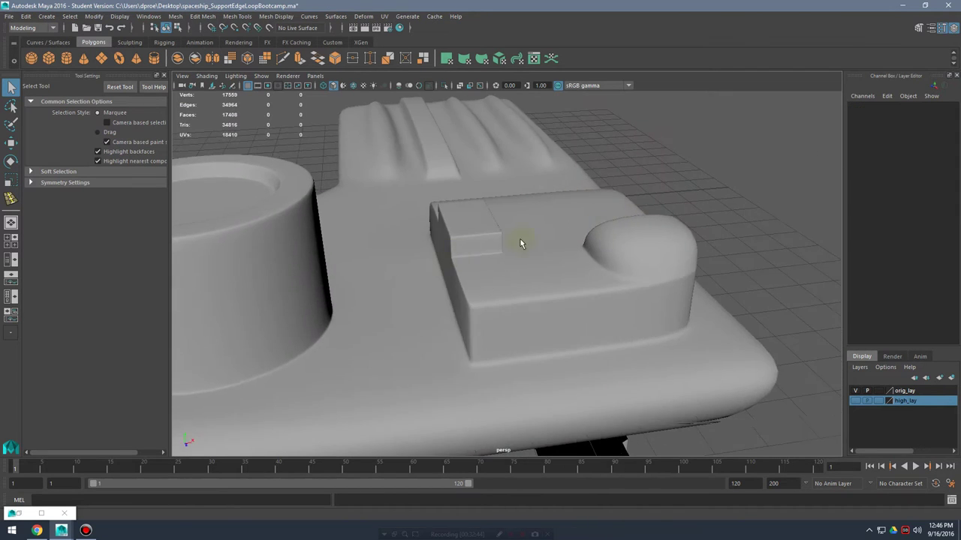
pyautogui.keyDown('alt'); pyautogui.moveTo(375, 259); pyautogui.dragTo(531, 279, button='middle'); pyautogui.keyUp('alt')
pyautogui.keyDown('alt'); pyautogui.moveTo(531, 279); pyautogui.dragTo(585, 304, button='right'); pyautogui.keyUp('alt')
pyautogui.keyDown('alt'); pyautogui.moveTo(585, 304); pyautogui.dragTo(633, 298); pyautogui.keyUp('alt')
pyautogui.keyDown('alt'); pyautogui.moveTo(633, 298); pyautogui.dragTo(691, 248, button='middle'); pyautogui.keyUp('alt')
pyautogui.keyDown('alt'); pyautogui.moveTo(691, 249); pyautogui.dragTo(534, 259); pyautogui.keyUp('alt')
pyautogui.keyDown('alt'); pyautogui.moveTo(535, 259); pyautogui.dragTo(558, 284, button='right'); pyautogui.keyUp('alt')
pyautogui.keyDown('alt'); pyautogui.moveTo(558, 284); pyautogui.dragTo(648, 315); pyautogui.keyUp('alt')
pyautogui.keyDown('alt'); pyautogui.moveTo(648, 315); pyautogui.dragTo(570, 312, button='right'); pyautogui.keyUp('alt')
pyautogui.keyDown('alt'); pyautogui.moveTo(570, 311); pyautogui.dragTo(513, 279); pyautogui.keyUp('alt')
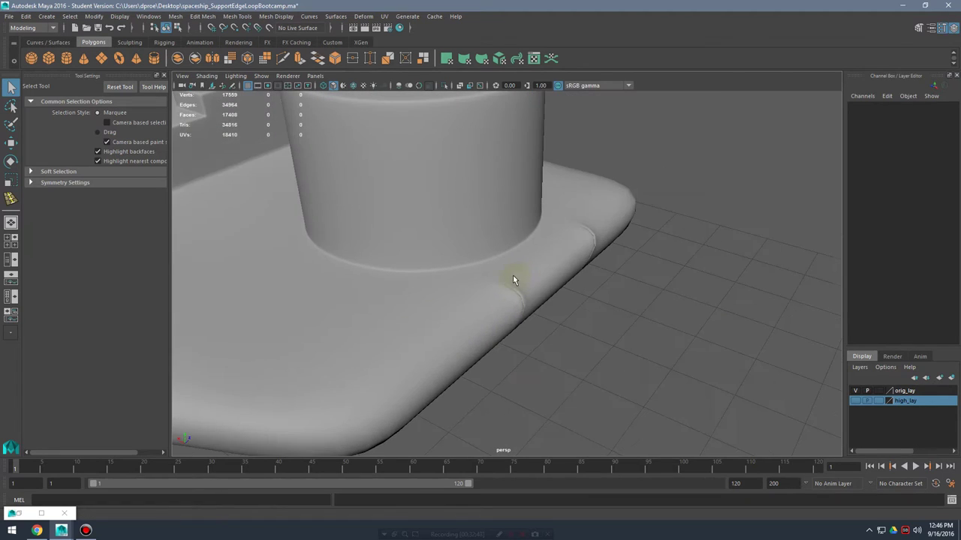
# - Try inserting a short edge loop across the hull faces beside the cylinder, parallel to the hull's outer edge
pyautogui.keyDown('alt'); pyautogui.moveTo(513, 279); pyautogui.dragTo(581, 278, button='right'); pyautogui.keyUp('alt')
pyautogui.click(581, 279)
pyautogui.press('1')
pyautogui.keyDown('alt'); pyautogui.moveTo(581, 280); pyautogui.dragTo(540, 298); pyautogui.keyUp('alt')
pyautogui.keyDown('alt'); pyautogui.moveTo(540, 299); pyautogui.dragTo(609, 312, button='right'); pyautogui.keyUp('alt')
pyautogui.keyDown('shift'); pyautogui.moveTo(559, 265); pyautogui.dragTo(524, 272, button='right'); pyautogui.keyUp('shift')
pyautogui.click(558, 300)
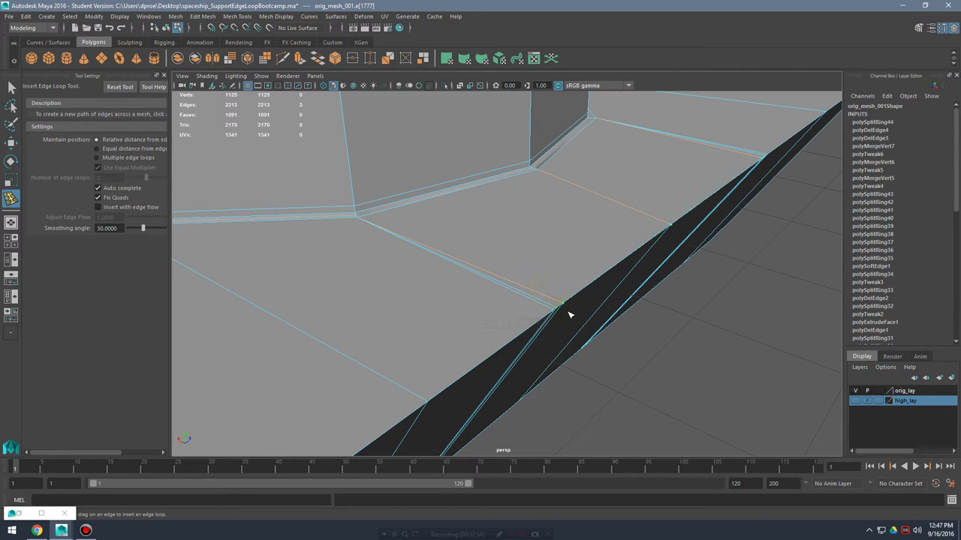
pyautogui.keyDown('alt'); pyautogui.moveTo(570, 310); pyautogui.dragTo(521, 304); pyautogui.keyUp('alt')
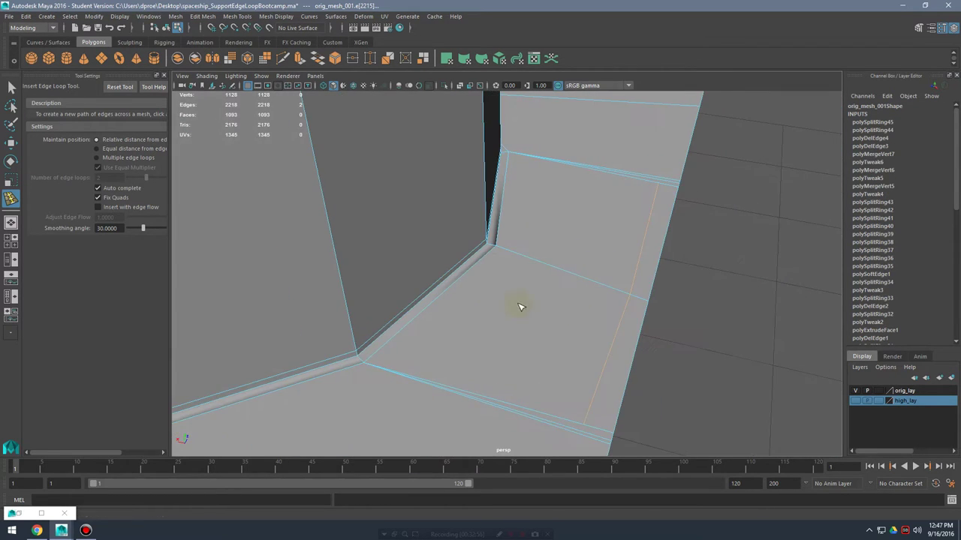
pyautogui.keyDown('alt'); pyautogui.moveTo(571, 311); pyautogui.dragTo(638, 325, button='right'); pyautogui.keyUp('alt')
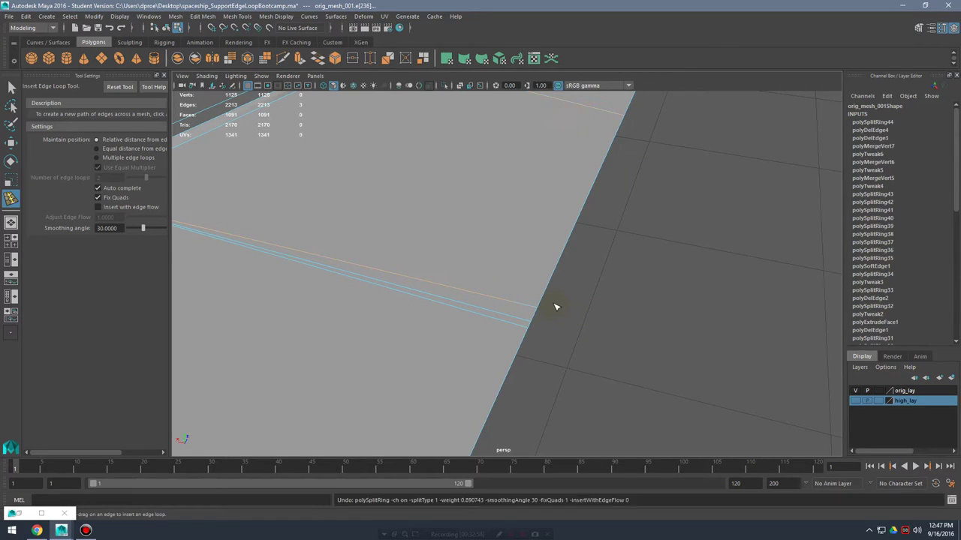
# - Try the short edge loop beside the cylinder again, closer to the hull's outer edge, and undo it
pyautogui.press('3')
pyautogui.keyDown('alt'); pyautogui.moveTo(538, 305); pyautogui.dragTo(573, 316); pyautogui.keyUp('alt')
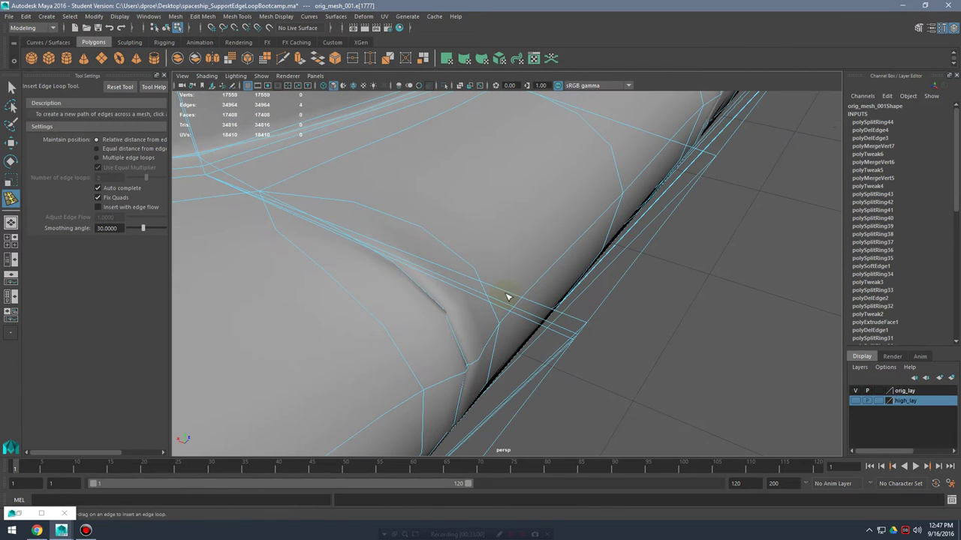
pyautogui.press('1')
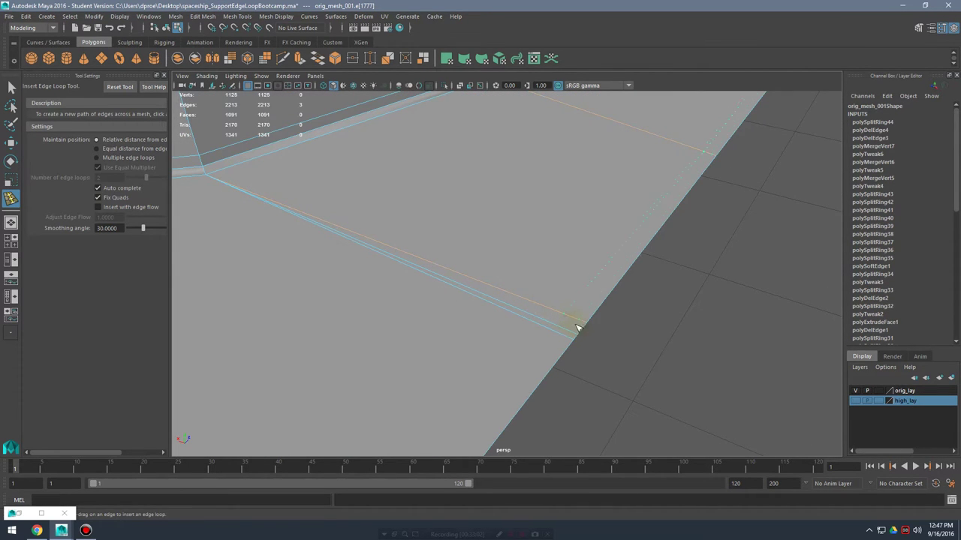
pyautogui.moveTo(619, 334); pyautogui.dragTo(620, 335)
pyautogui.keyDown('alt'); pyautogui.moveTo(686, 336); pyautogui.dragTo(458, 328, button='right'); pyautogui.keyUp('alt')
pyautogui.keyDown('alt'); pyautogui.moveTo(457, 328); pyautogui.dragTo(466, 343, button='middle'); pyautogui.keyUp('alt')
pyautogui.keyDown('alt'); pyautogui.moveTo(466, 344); pyautogui.dragTo(606, 337, button='right'); pyautogui.keyUp('alt')
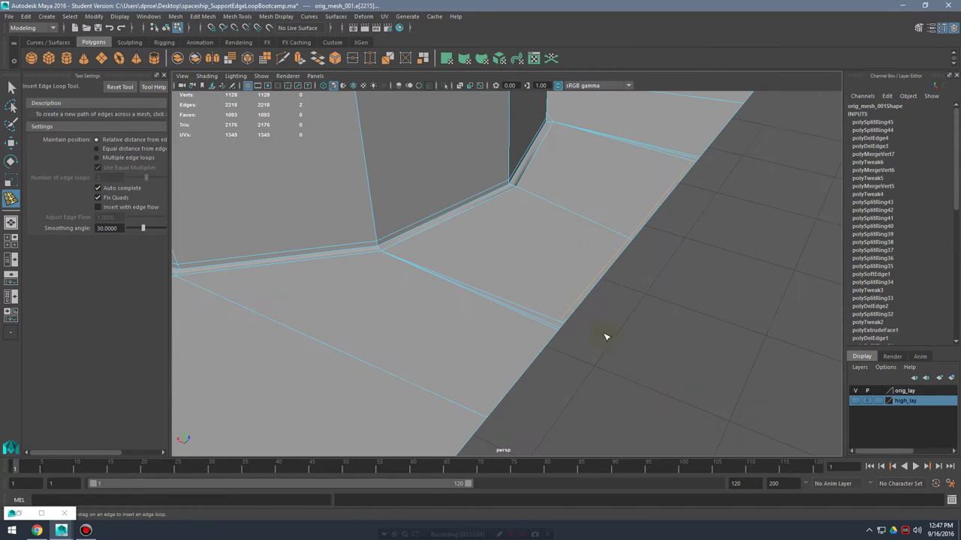
pyautogui.hotkey('ctrl', 'z')
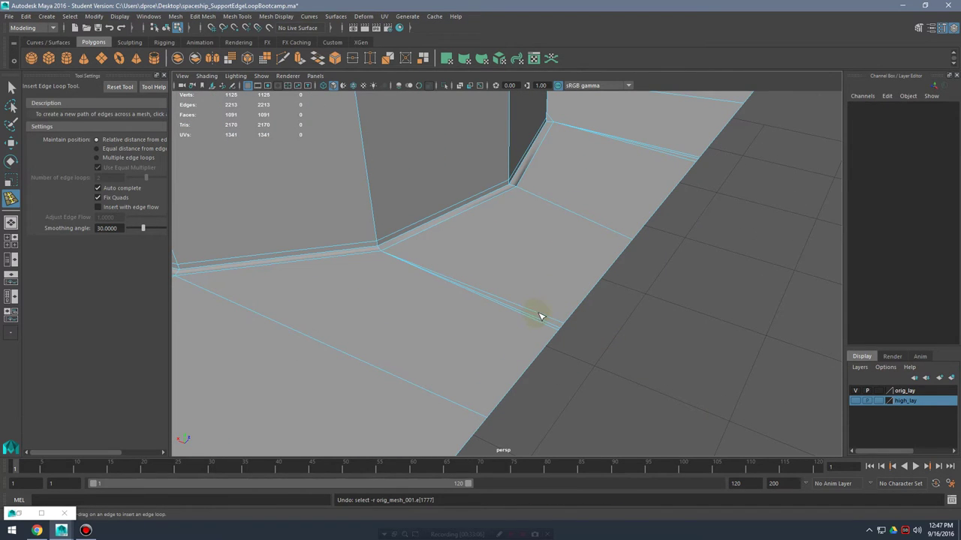
pyautogui.press('q')
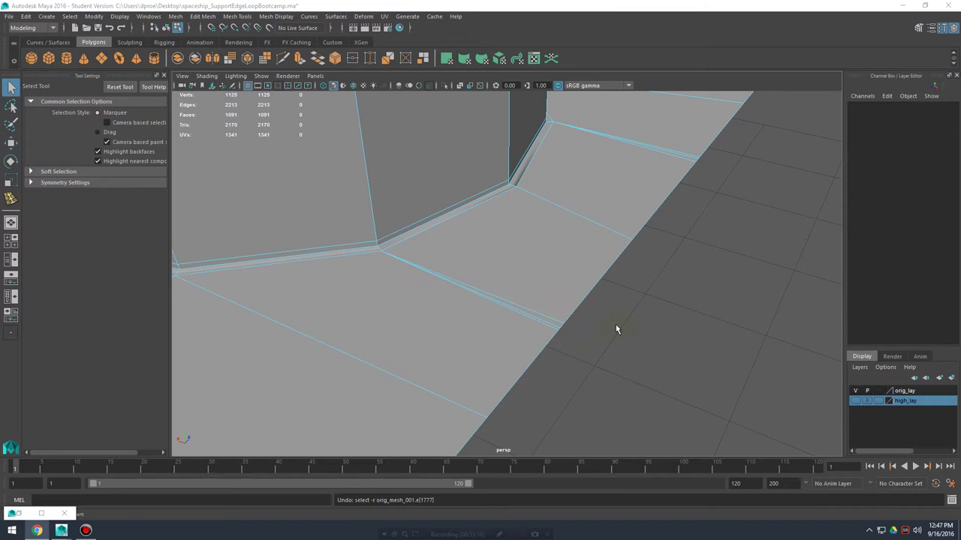
# - Examine where the support edges cross the hull rim beside the cylinder, in smooth preview and unsmoothed wireframe
pyautogui.keyDown('alt'); pyautogui.moveTo(538, 285); pyautogui.dragTo(626, 307); pyautogui.keyUp('alt')
pyautogui.scroll(-5, 593, 293)
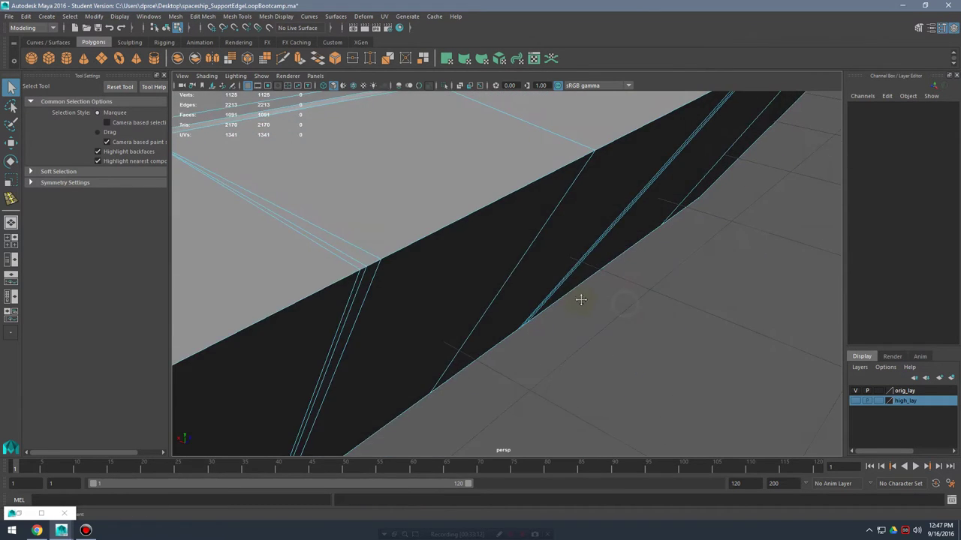
pyautogui.moveTo(523, 227); pyautogui.dragTo(601, 246, button='right')
pyautogui.keyDown('alt'); pyautogui.moveTo(738, 313); pyautogui.dragTo(573, 307, button='right'); pyautogui.keyUp('alt')
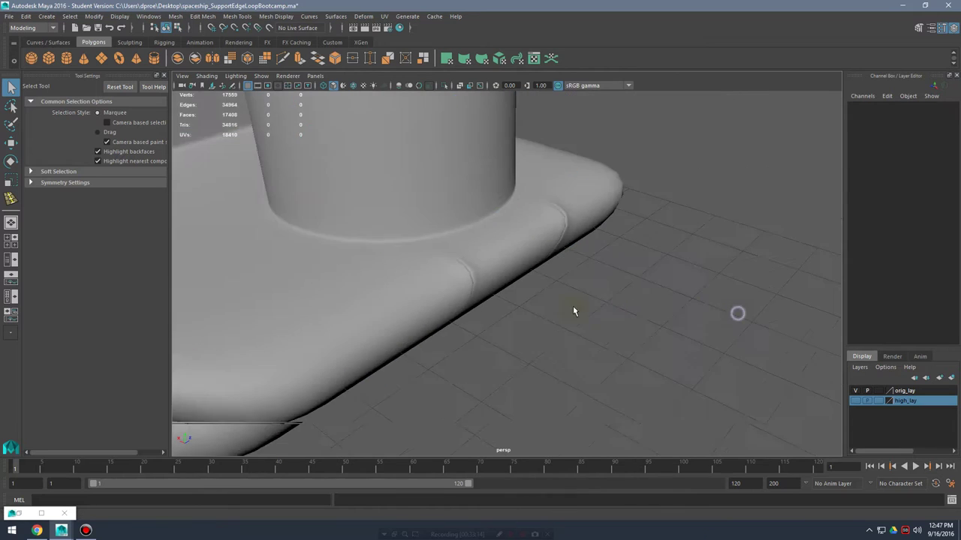
pyautogui.keyDown('alt'); pyautogui.moveTo(573, 308); pyautogui.dragTo(553, 322); pyautogui.keyUp('alt')
pyautogui.click(553, 332)
pyautogui.press('1')
pyautogui.keyDown('alt'); pyautogui.moveTo(549, 336); pyautogui.dragTo(555, 300, button='middle'); pyautogui.keyUp('alt')
pyautogui.keyDown('alt'); pyautogui.moveTo(521, 304); pyautogui.dragTo(543, 313, button='right'); pyautogui.keyUp('alt')
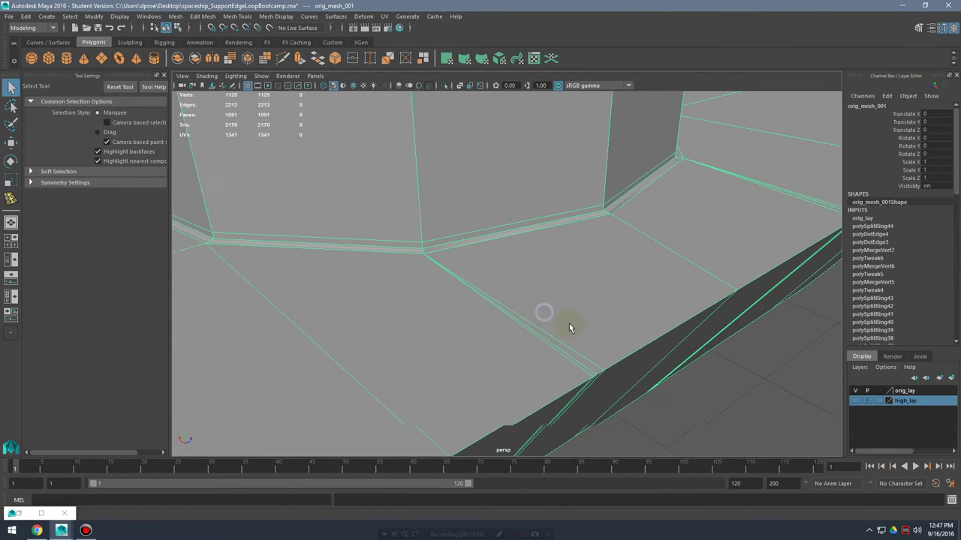
pyautogui.keyDown('alt'); pyautogui.moveTo(569, 324); pyautogui.dragTo(547, 313); pyautogui.keyUp('alt')
pyautogui.keyDown('alt'); pyautogui.moveTo(510, 308); pyautogui.dragTo(539, 307, button='right'); pyautogui.keyUp('alt')
pyautogui.keyDown('alt'); pyautogui.moveTo(485, 339); pyautogui.dragTo(515, 316, button='middle'); pyautogui.keyUp('alt')
pyautogui.keyDown('alt'); pyautogui.moveTo(516, 317); pyautogui.dragTo(516, 251); pyautogui.keyUp('alt')
# - Delete the support edges flanking the centre edges between the cylinder's base corners and the hull rim, keeping the centre edges
pyautogui.moveTo(516, 251); pyautogui.dragTo(517, 294, button='right')
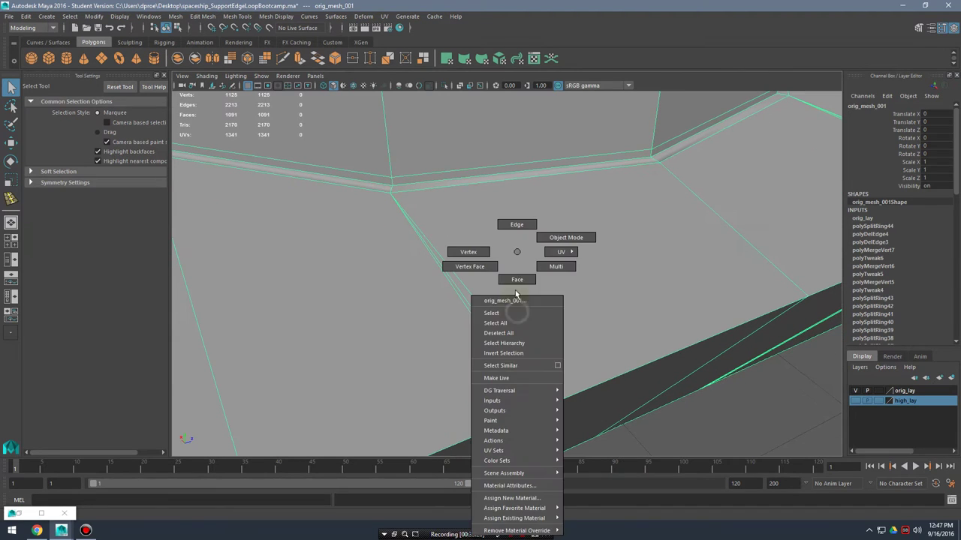
pyautogui.click(517, 224)
pyautogui.click(524, 353)
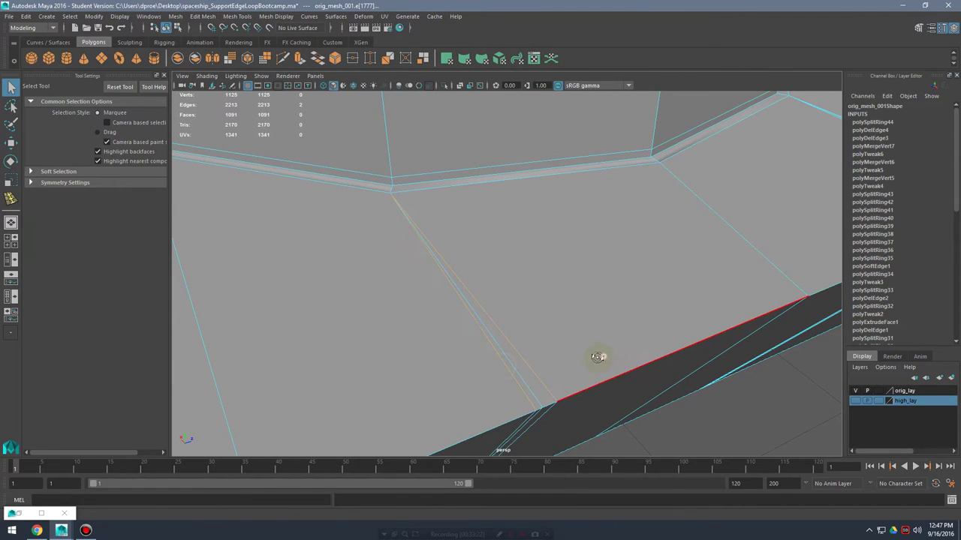
pyautogui.keyDown('alt'); pyautogui.moveTo(598, 357); pyautogui.dragTo(534, 326); pyautogui.keyUp('alt')
pyautogui.click(530, 321)
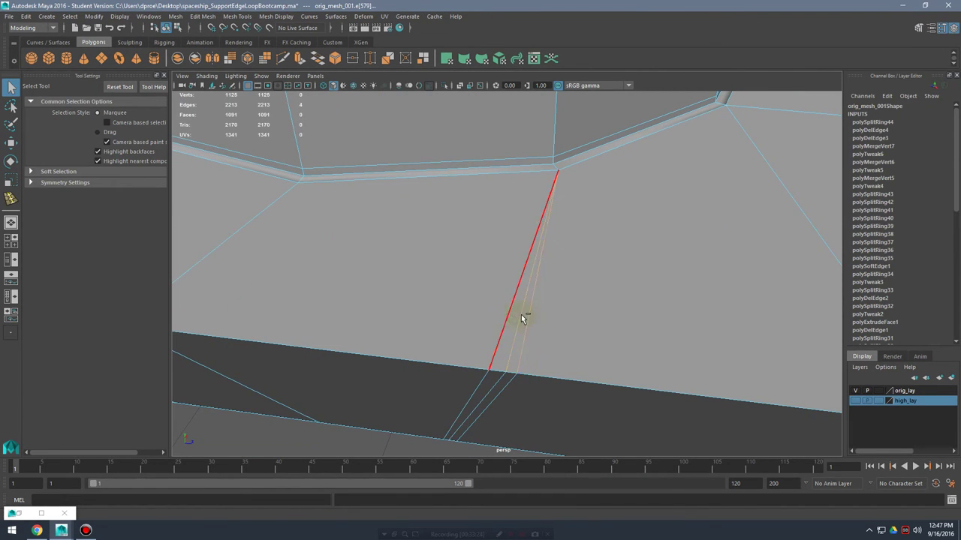
pyautogui.keyDown('shift'); pyautogui.moveTo(565, 259); pyautogui.dragTo(527, 275, button='right'); pyautogui.keyUp('shift')
pyautogui.keyDown('alt'); pyautogui.moveTo(546, 303); pyautogui.dragTo(591, 296); pyautogui.keyUp('alt')
pyautogui.keyDown('alt'); pyautogui.moveTo(540, 290); pyautogui.dragTo(562, 268, button='middle'); pyautogui.keyUp('alt')
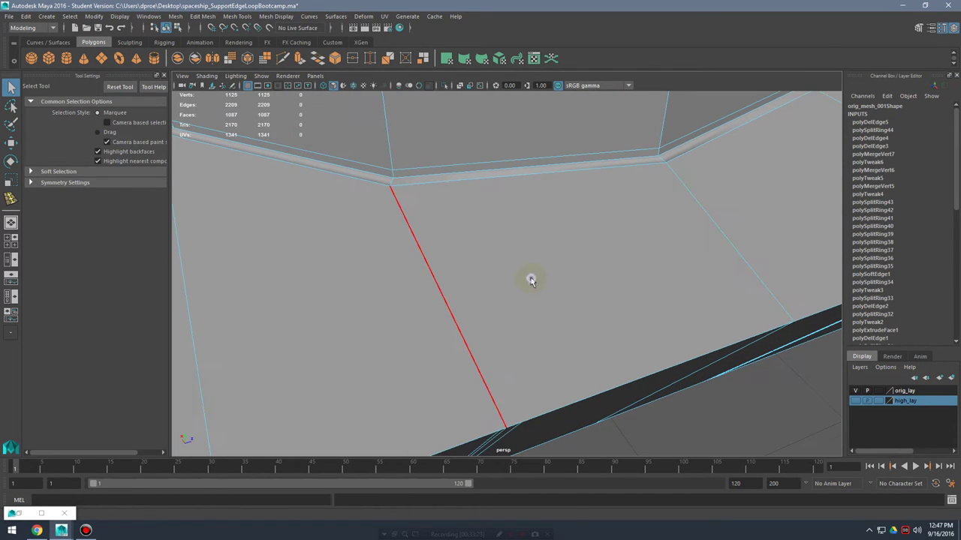
# - Cut a support edge from the hull rim to the cylinder's base corner with Multi-Cut, alongside the first centre edge on its right side
pyautogui.moveTo(531, 253); pyautogui.dragTo(567, 239, button='right')
pyautogui.click(555, 249)
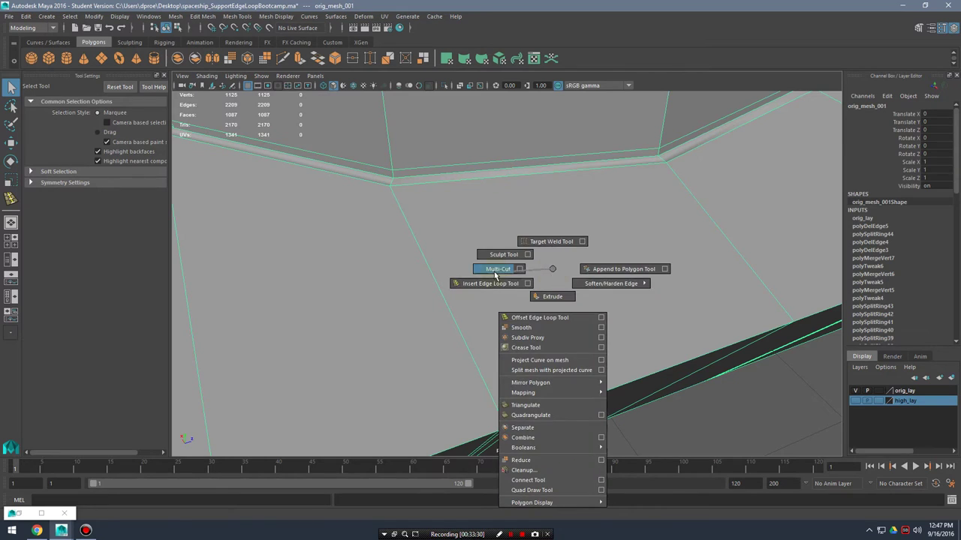
pyautogui.keyDown('shift'); pyautogui.moveTo(494, 275); pyautogui.dragTo(494, 274, button='right'); pyautogui.keyUp('shift')
pyautogui.keyDown('alt'); pyautogui.moveTo(528, 415); pyautogui.dragTo(535, 398); pyautogui.keyUp('alt')
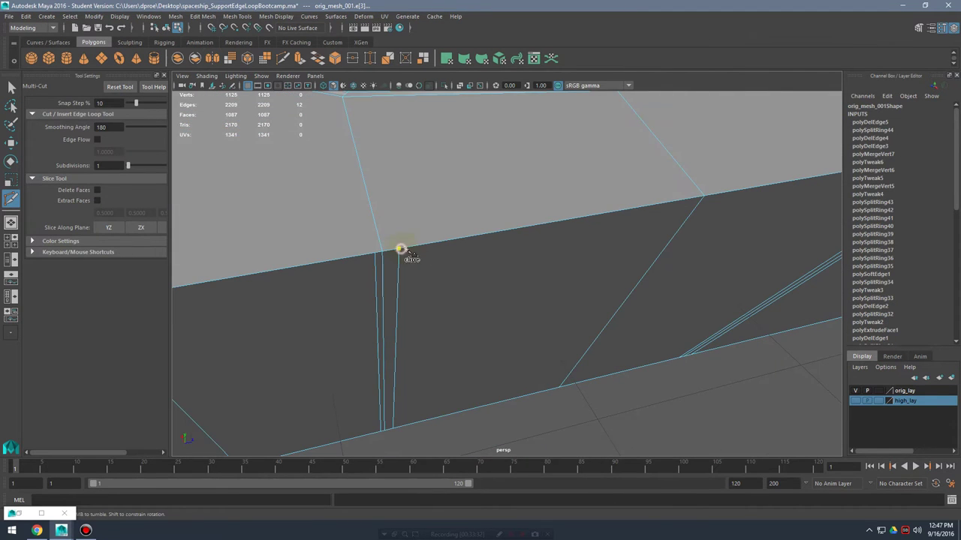
pyautogui.keyDown('alt'); pyautogui.moveTo(397, 142); pyautogui.dragTo(481, 332, button='middle'); pyautogui.keyUp('alt')
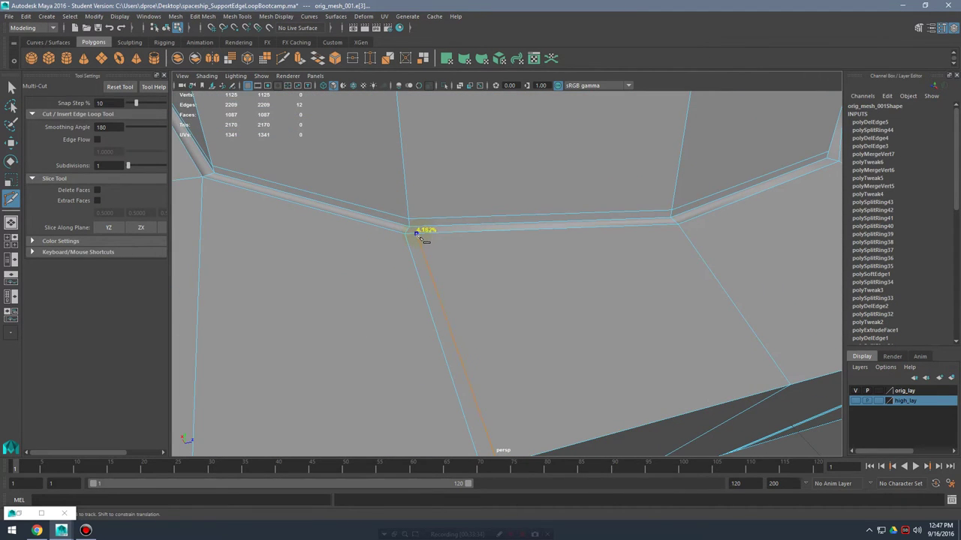
pyautogui.click(413, 233)
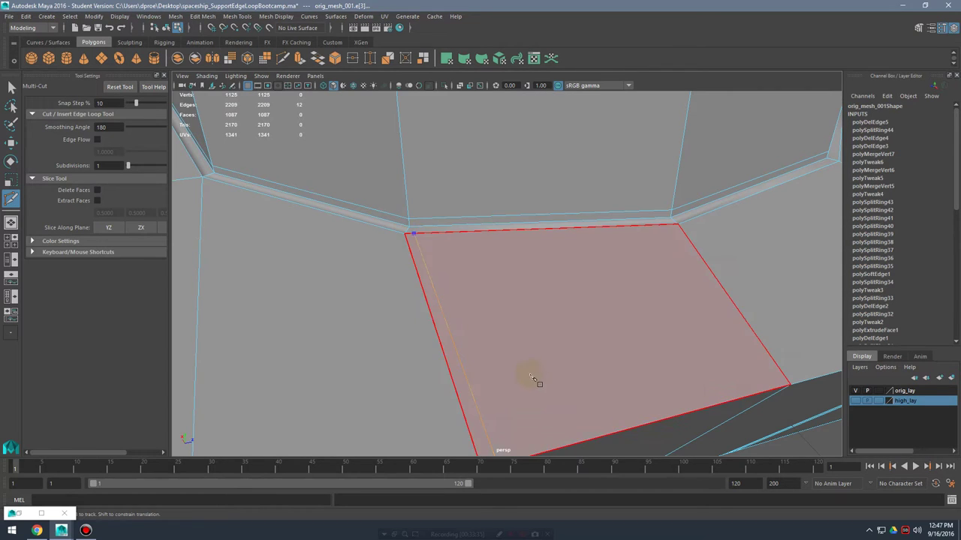
pyautogui.keyDown('alt'); pyautogui.moveTo(547, 389); pyautogui.dragTo(574, 399, button='middle'); pyautogui.keyUp('alt')
pyautogui.keyDown('alt'); pyautogui.moveTo(535, 296); pyautogui.dragTo(592, 317, button='right'); pyautogui.keyUp('alt')
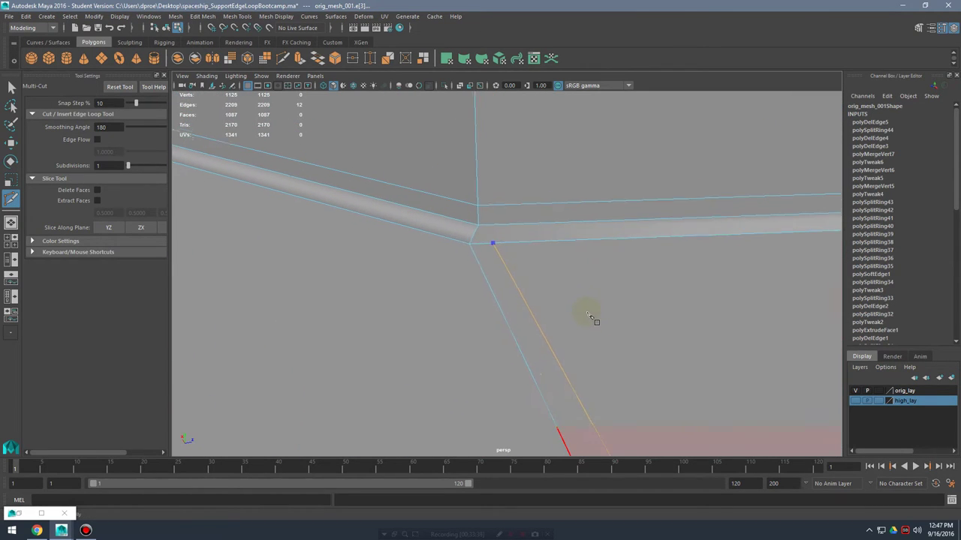
pyautogui.keyDown('alt'); pyautogui.moveTo(562, 278); pyautogui.dragTo(581, 314, button='middle'); pyautogui.keyUp('alt')
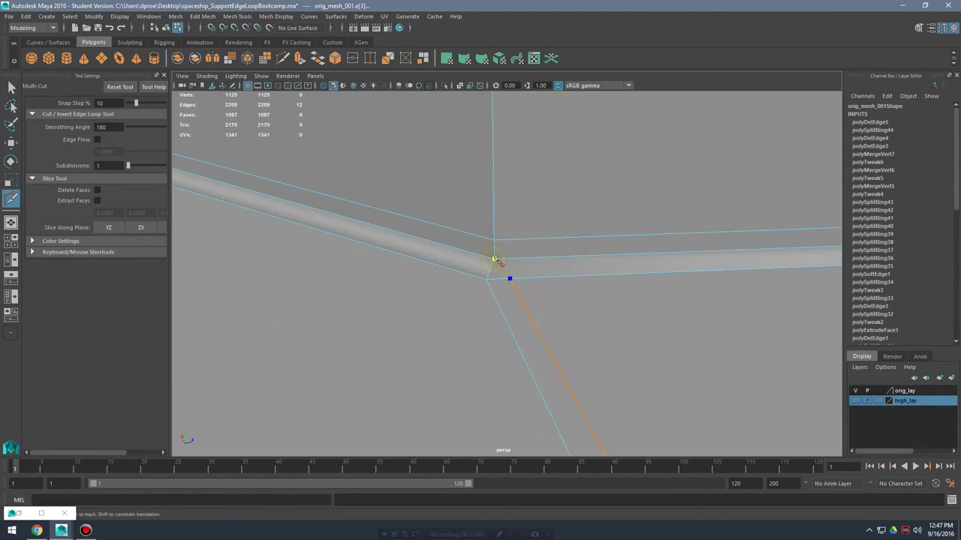
pyautogui.keyDown('alt'); pyautogui.moveTo(617, 315); pyautogui.dragTo(568, 386, button='right'); pyautogui.keyUp('alt')
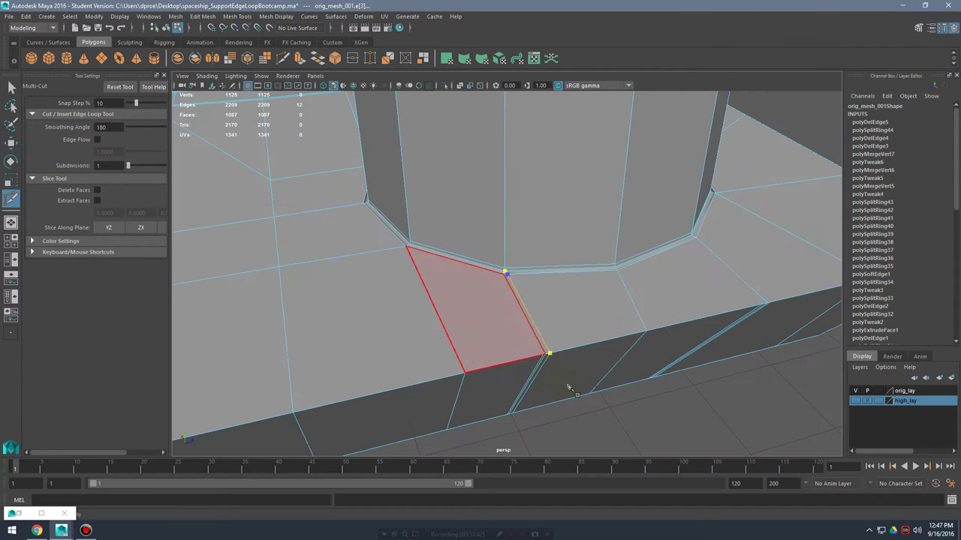
pyautogui.keyDown('alt'); pyautogui.moveTo(569, 386); pyautogui.dragTo(552, 386); pyautogui.keyUp('alt')
pyautogui.keyDown('alt'); pyautogui.moveTo(547, 373); pyautogui.dragTo(676, 399, button='right'); pyautogui.keyUp('alt')
pyautogui.keyDown('alt'); pyautogui.moveTo(591, 330); pyautogui.dragTo(651, 332, button='middle'); pyautogui.keyUp('alt')
pyautogui.keyDown('alt'); pyautogui.moveTo(657, 339); pyautogui.dragTo(559, 281); pyautogui.keyUp('alt')
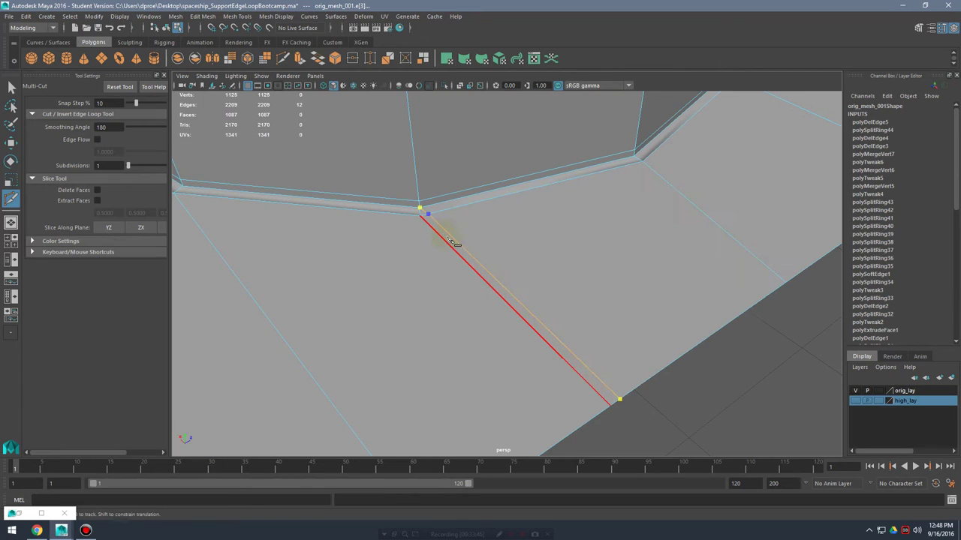
pyautogui.keyDown('alt'); pyautogui.moveTo(452, 241); pyautogui.dragTo(433, 216); pyautogui.keyUp('alt')
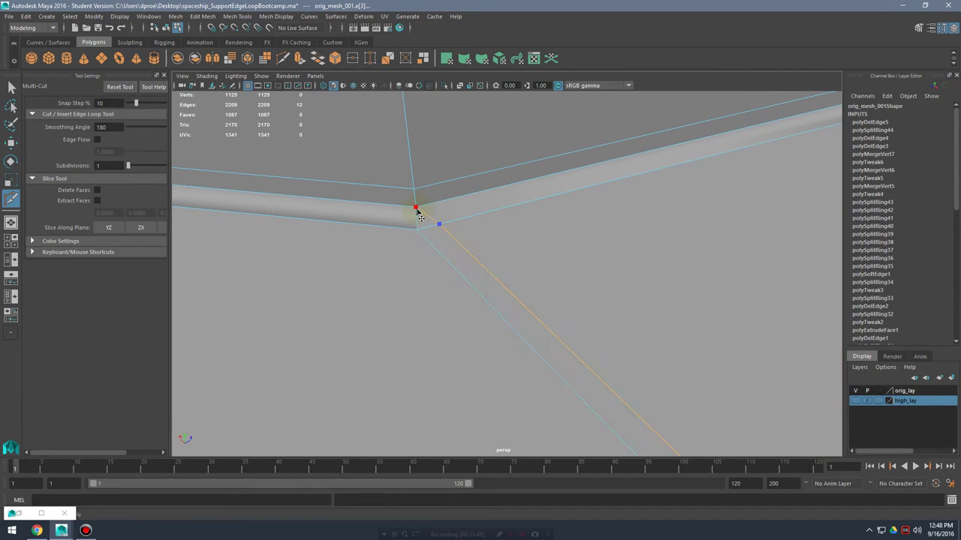
pyautogui.rightClick(436, 231)
# - Cut a matching support edge on the left side of that centre edge, ending at the same base corner vertex
pyautogui.keyDown('alt'); pyautogui.moveTo(547, 308); pyautogui.dragTo(480, 283, button='right'); pyautogui.keyUp('alt')
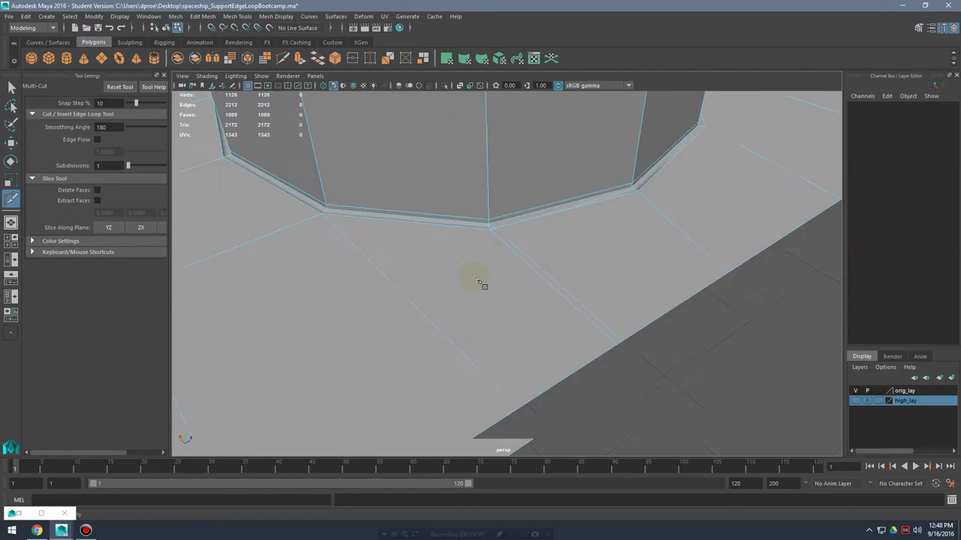
pyautogui.keyDown('alt'); pyautogui.moveTo(480, 283); pyautogui.dragTo(504, 250); pyautogui.keyUp('alt')
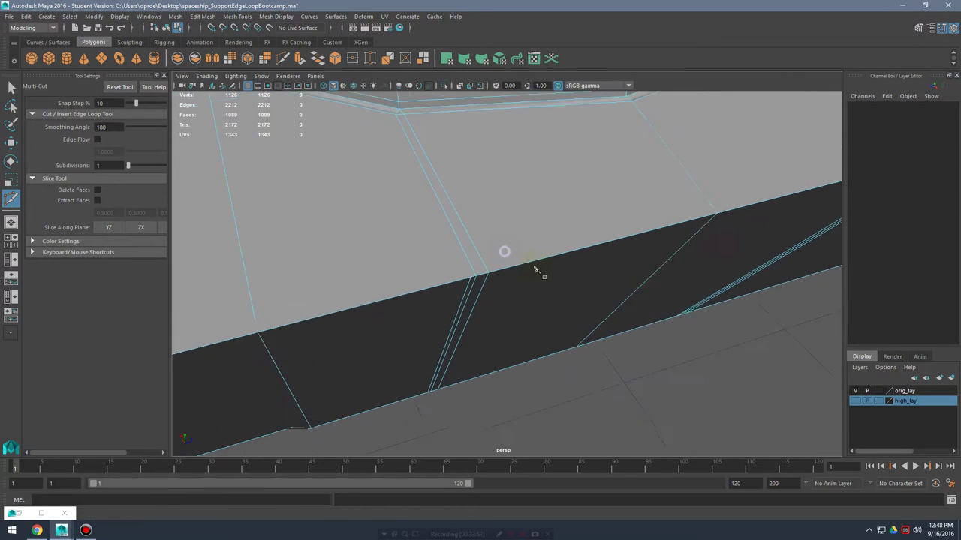
pyautogui.keyDown('alt'); pyautogui.moveTo(504, 250); pyautogui.dragTo(534, 268, button='right'); pyautogui.keyUp('alt')
pyautogui.keyDown('alt'); pyautogui.moveTo(515, 259); pyautogui.dragTo(557, 372); pyautogui.keyUp('alt')
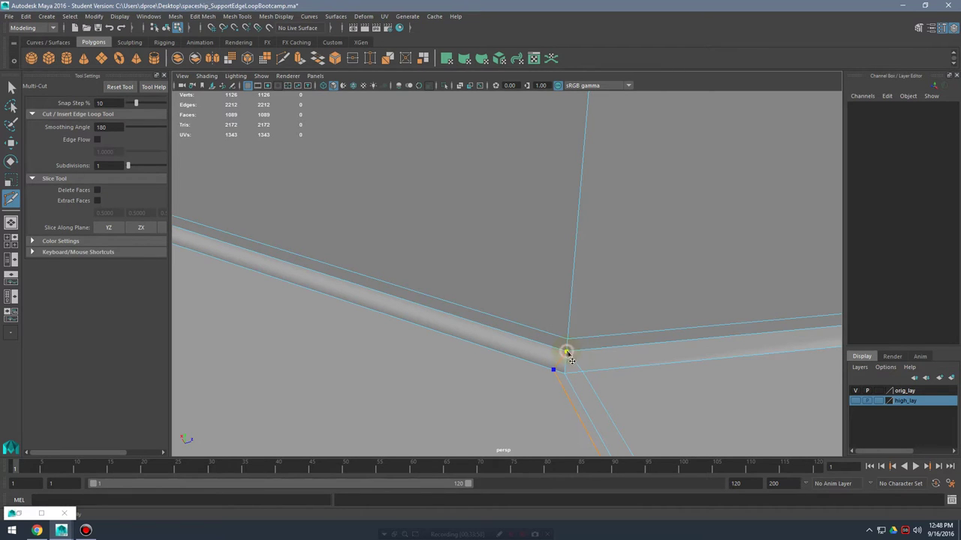
pyautogui.rightClick(622, 357)
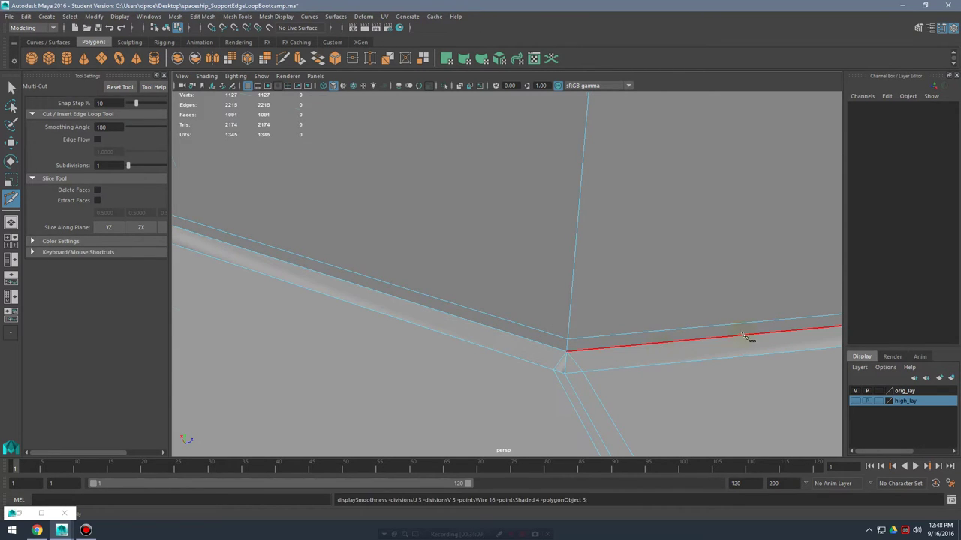
# - Check the new support edges beside the cylinder in smooth preview, then return to the unsmoothed mesh
pyautogui.keyDown('alt'); pyautogui.moveTo(743, 336); pyautogui.dragTo(623, 224, button='right'); pyautogui.keyUp('alt')
pyautogui.press('q')
pyautogui.press('3')
pyautogui.click(668, 325)
pyautogui.keyDown('alt'); pyautogui.moveTo(667, 325); pyautogui.dragTo(613, 309); pyautogui.keyUp('alt')
pyautogui.click(619, 292)
pyautogui.press('1')
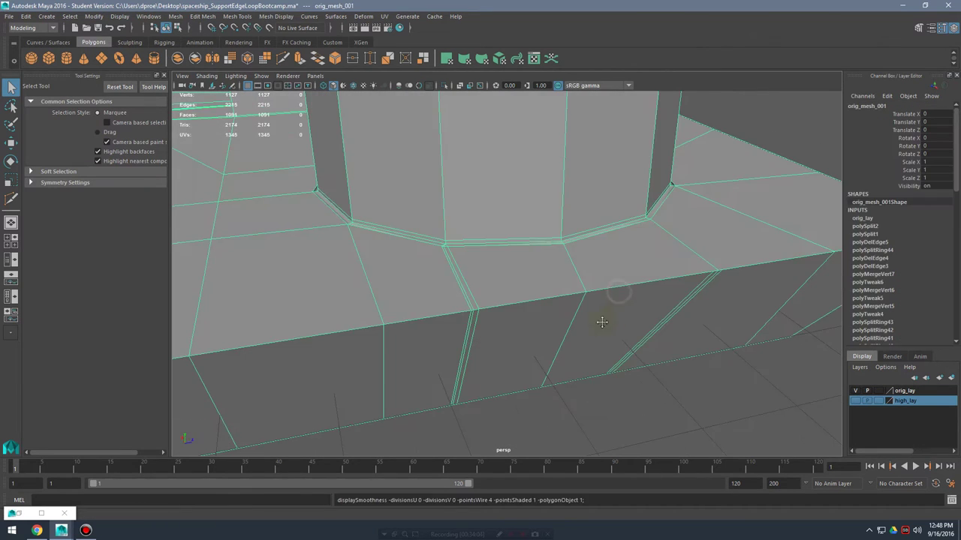
# - Cut a support edge along the left side of the next centre edge with Multi-Cut, from the hull rim to the cylinder's base corner vertex
pyautogui.keyDown('alt'); pyautogui.moveTo(602, 322); pyautogui.dragTo(493, 337, button='middle'); pyautogui.keyUp('alt')
pyautogui.keyDown('alt'); pyautogui.moveTo(494, 337); pyautogui.dragTo(605, 345, button='right'); pyautogui.keyUp('alt')
pyautogui.keyDown('alt'); pyautogui.moveTo(605, 345); pyautogui.dragTo(568, 285); pyautogui.keyUp('alt')
pyautogui.keyDown('shift'); pyautogui.moveTo(568, 286); pyautogui.dragTo(519, 286, button='right'); pyautogui.keyUp('shift')
pyautogui.keyDown('alt'); pyautogui.moveTo(532, 327); pyautogui.dragTo(554, 331, button='right'); pyautogui.keyUp('alt')
pyautogui.keyDown('alt'); pyautogui.moveTo(593, 400); pyautogui.dragTo(528, 325); pyautogui.keyUp('alt')
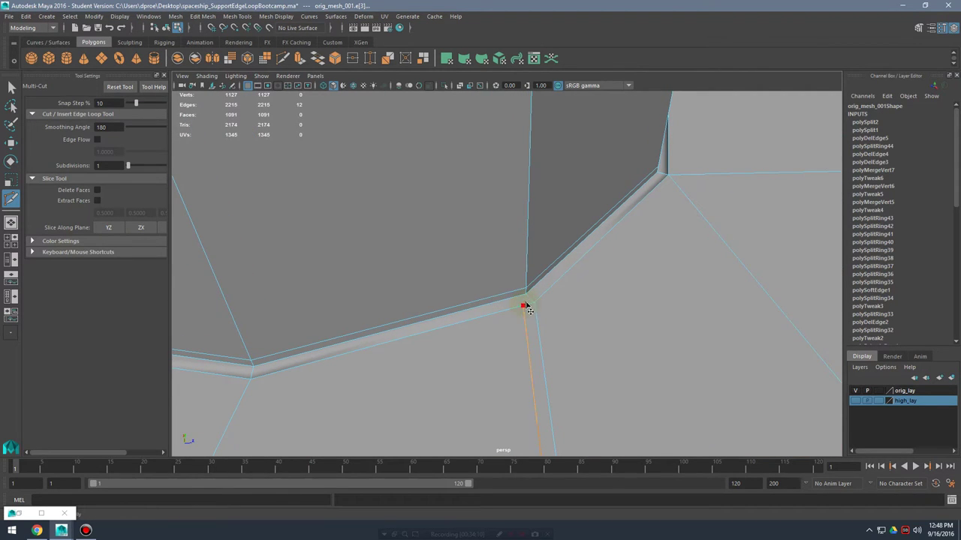
pyautogui.rightClick(598, 353)
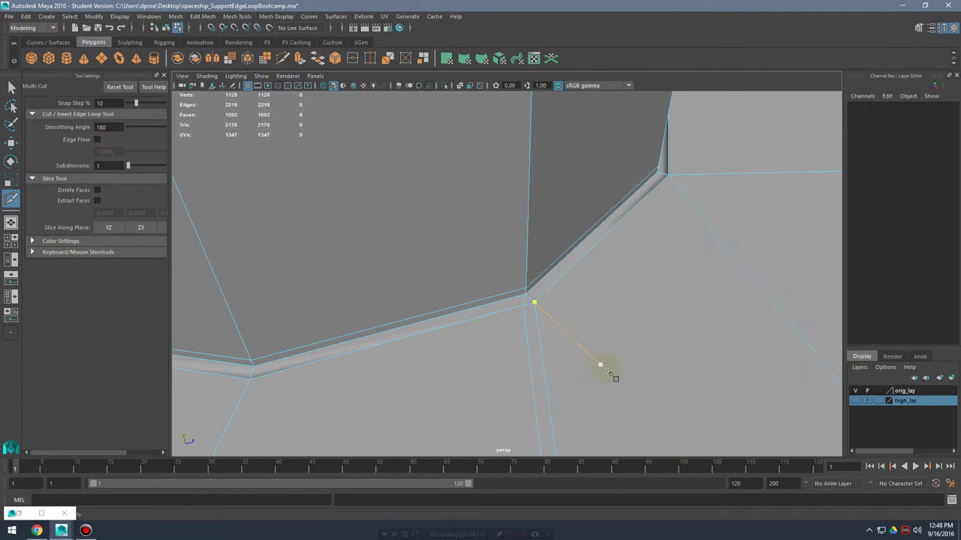
# - Cut the matching support edge on the right side of the second centre edge, ending at the cylinder's base corner vertex
pyautogui.keyDown('alt'); pyautogui.moveTo(601, 365); pyautogui.dragTo(524, 353, button='right'); pyautogui.keyUp('alt')
pyautogui.keyDown('alt'); pyautogui.moveTo(524, 353); pyautogui.dragTo(497, 372); pyautogui.keyUp('alt')
pyautogui.keyDown('alt'); pyautogui.moveTo(497, 371); pyautogui.dragTo(560, 321, button='middle'); pyautogui.keyUp('alt')
pyautogui.keyDown('alt'); pyautogui.moveTo(501, 332); pyautogui.dragTo(557, 280); pyautogui.keyUp('alt')
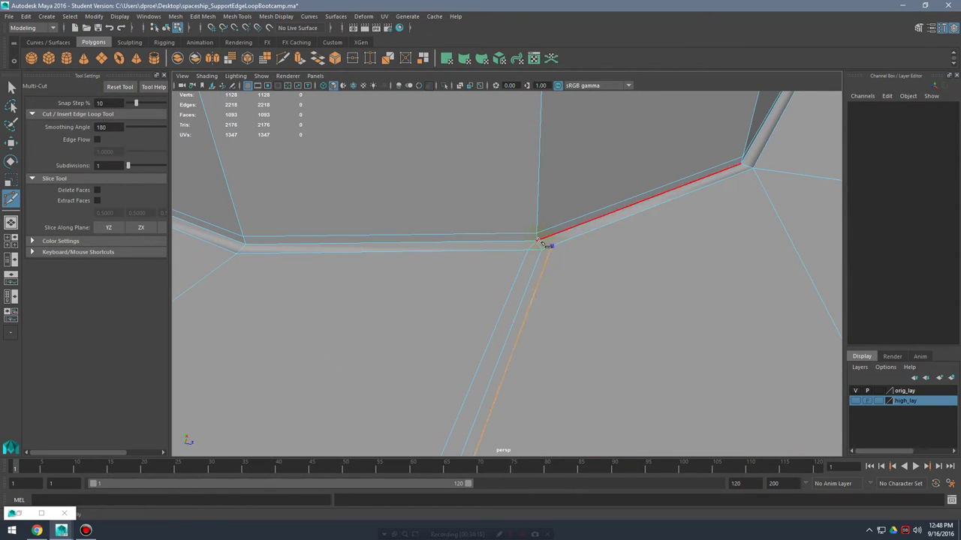
pyautogui.click(655, 275)
# - Inspect the cylinder base and hull rim in smooth preview from several distances, then switch back to the unsmoothed mesh
pyautogui.press('q')
pyautogui.moveTo(583, 213); pyautogui.dragTo(590, 232, button='right')
pyautogui.click(588, 232)
pyautogui.press('3')
pyautogui.keyDown('alt'); pyautogui.moveTo(579, 306); pyautogui.dragTo(698, 314); pyautogui.keyUp('alt')
pyautogui.click(798, 369)
pyautogui.scroll(-4, 610, 349)
pyautogui.moveTo(611, 350)
pyautogui.keyDown('alt'); pyautogui.mouseDown()
pyautogui.moveTo(650, 345)
pyautogui.moveTo(611, 351)
pyautogui.mouseUp(); pyautogui.keyUp('alt')
pyautogui.scroll(4, 564, 280)
pyautogui.click(563, 278)
pyautogui.press('1')
# - Insert support edge loops along the hull rim beside the cylinder
pyautogui.keyDown('alt'); pyautogui.moveTo(602, 293); pyautogui.dragTo(553, 231); pyautogui.keyUp('alt')
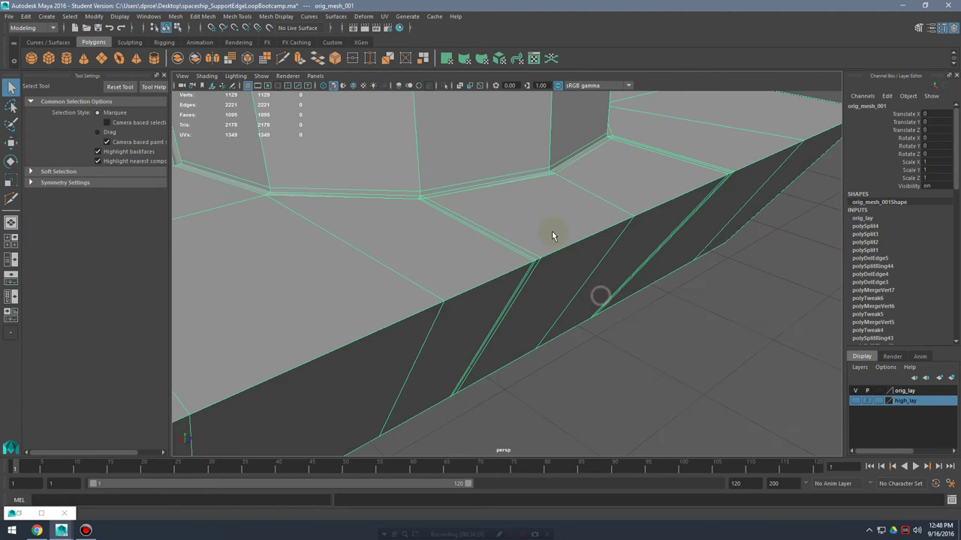
pyautogui.keyDown('shift'); pyautogui.moveTo(553, 227); pyautogui.dragTo(529, 250, button='right'); pyautogui.keyUp('shift')
pyautogui.moveTo(532, 255); pyautogui.dragTo(538, 265)
# - Examine the hull rim and the cylinder from both sides in smooth preview
pyautogui.press('3')
pyautogui.press('q')
pyautogui.moveTo(593, 222); pyautogui.dragTo(665, 227, button='right')
pyautogui.click(729, 343)
pyautogui.keyDown('alt'); pyautogui.moveTo(729, 343); pyautogui.dragTo(570, 350, button='right'); pyautogui.keyUp('alt')
pyautogui.keyDown('alt'); pyautogui.moveTo(595, 351); pyautogui.dragTo(616, 386); pyautogui.keyUp('alt')
pyautogui.click(500, 312)
pyautogui.keyDown('alt'); pyautogui.moveTo(521, 324); pyautogui.dragTo(620, 352, button='right'); pyautogui.keyUp('alt')
pyautogui.keyDown('alt'); pyautogui.moveTo(543, 341); pyautogui.dragTo(658, 338); pyautogui.keyUp('alt')
pyautogui.keyDown('alt'); pyautogui.moveTo(659, 339); pyautogui.dragTo(522, 353, button='right'); pyautogui.keyUp('alt')
pyautogui.keyDown('alt'); pyautogui.moveTo(522, 353); pyautogui.dragTo(553, 316, button='middle'); pyautogui.keyUp('alt')
pyautogui.keyDown('alt'); pyautogui.moveTo(551, 316); pyautogui.dragTo(626, 292); pyautogui.keyUp('alt')
# - Delete the support edges flanking the centre edges between the cylinder's base and the hull rim on the cylinder's opposite side
pyautogui.press('1')
pyautogui.moveTo(626, 291); pyautogui.dragTo(608, 241, button='right')
pyautogui.doubleClick(658, 253)
pyautogui.doubleClick(651, 238)
pyautogui.keyDown('alt'); pyautogui.moveTo(623, 300); pyautogui.dragTo(631, 391); pyautogui.keyUp('alt')
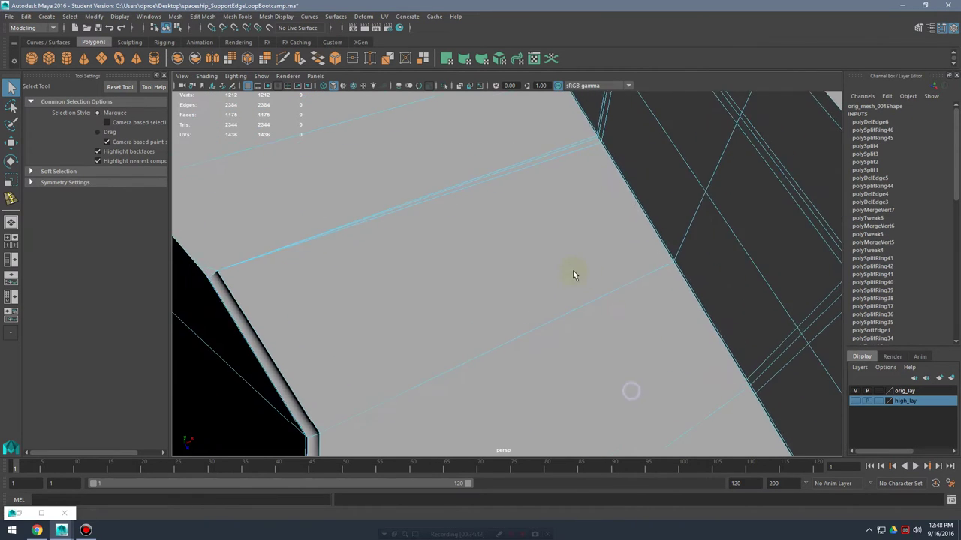
pyautogui.keyDown('alt'); pyautogui.moveTo(572, 271); pyautogui.dragTo(460, 202); pyautogui.keyUp('alt')
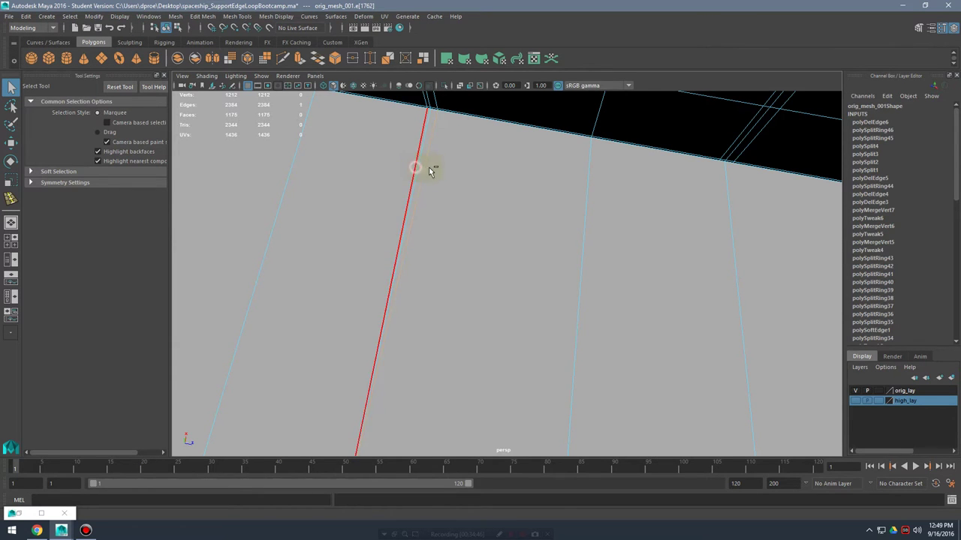
pyautogui.keyDown('shift'); pyautogui.moveTo(435, 154); pyautogui.dragTo(392, 170, button='right'); pyautogui.keyUp('shift')
# - Cut a support edge along one side of the first centre edge on the cylinder's opposite side with Multi-Cut, ending at the base corner vertex
pyautogui.keyDown('alt'); pyautogui.moveTo(392, 170); pyautogui.dragTo(576, 245); pyautogui.keyUp('alt')
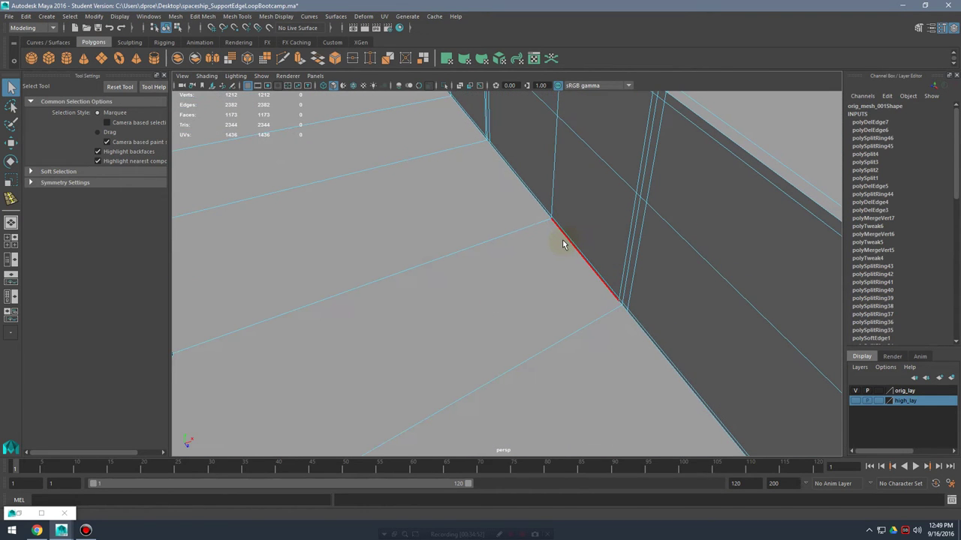
pyautogui.keyDown('shift'); pyautogui.moveTo(560, 241); pyautogui.dragTo(493, 240, button='right'); pyautogui.keyUp('shift')
pyautogui.keyDown('alt'); pyautogui.moveTo(499, 244); pyautogui.dragTo(603, 308); pyautogui.keyUp('alt')
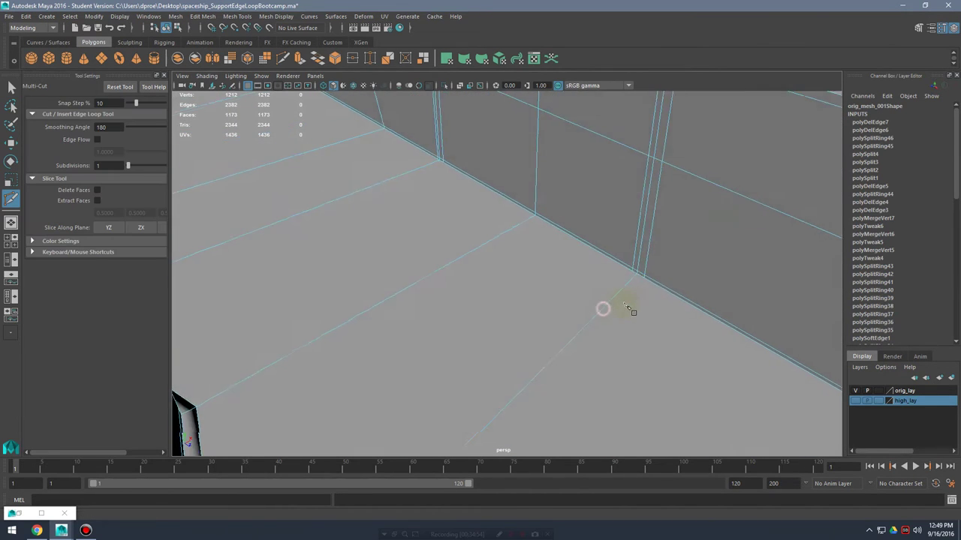
pyautogui.keyDown('alt'); pyautogui.moveTo(620, 308); pyautogui.dragTo(578, 290, button='middle'); pyautogui.keyUp('alt')
pyautogui.keyDown('alt'); pyautogui.moveTo(591, 297); pyautogui.dragTo(515, 295); pyautogui.keyUp('alt')
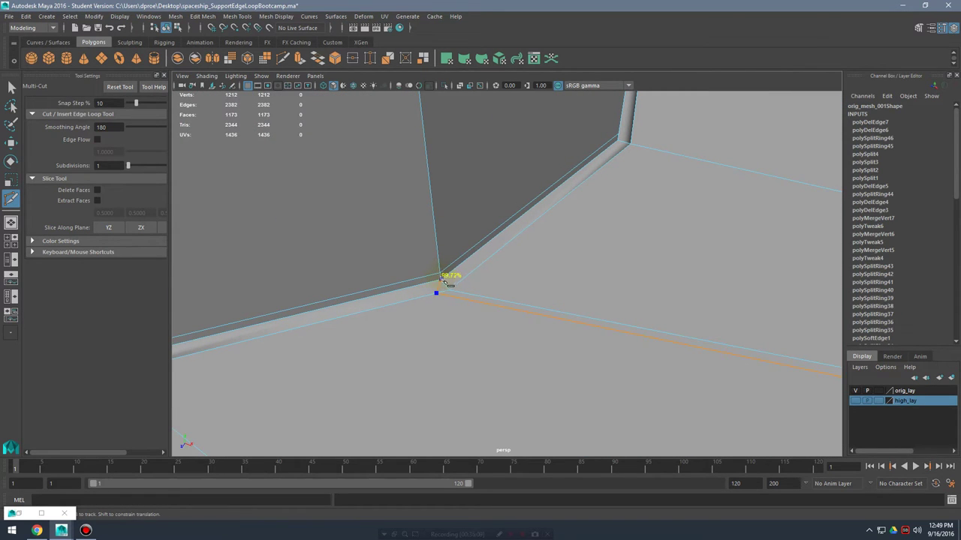
pyautogui.rightClick(617, 278)
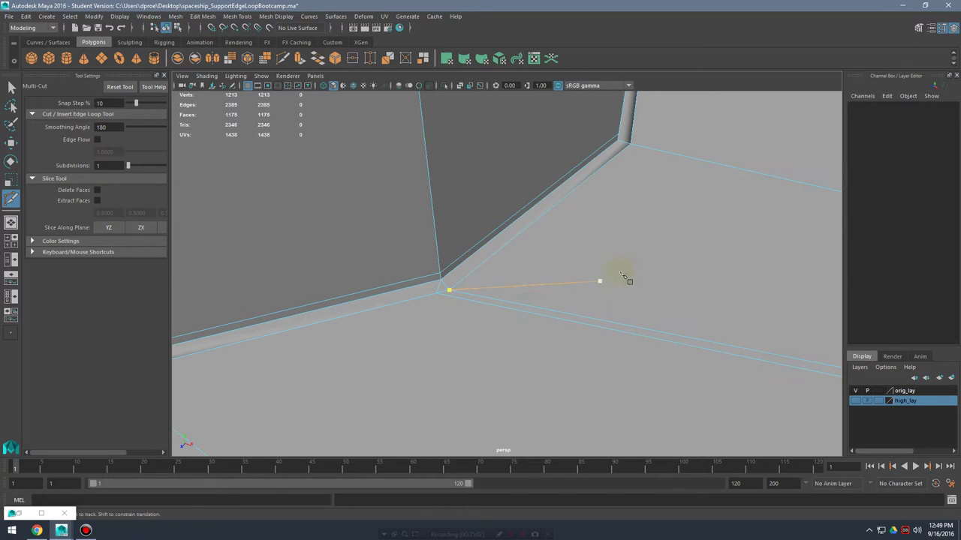
# - Cut the support edge along the other side of that centre edge, undoing the misplaced point and ending at the base corner vertex
pyautogui.keyDown('alt'); pyautogui.moveTo(341, 256); pyautogui.dragTo(466, 283); pyautogui.keyUp('alt')
pyautogui.keyDown('alt'); pyautogui.moveTo(375, 278); pyautogui.dragTo(443, 254); pyautogui.keyUp('alt')
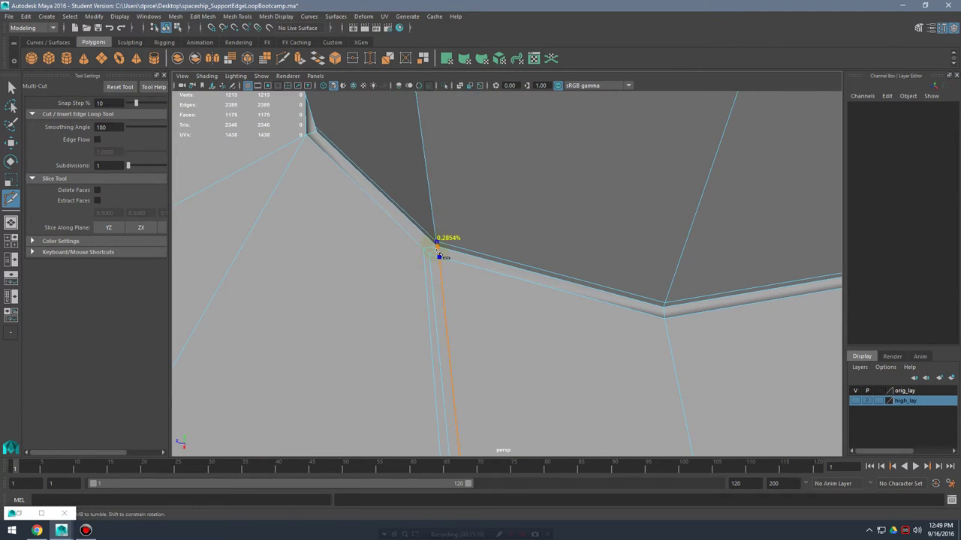
pyautogui.keyDown('alt'); pyautogui.moveTo(479, 268); pyautogui.dragTo(509, 283); pyautogui.keyUp('alt')
pyautogui.hotkey('ctrl', 'z')
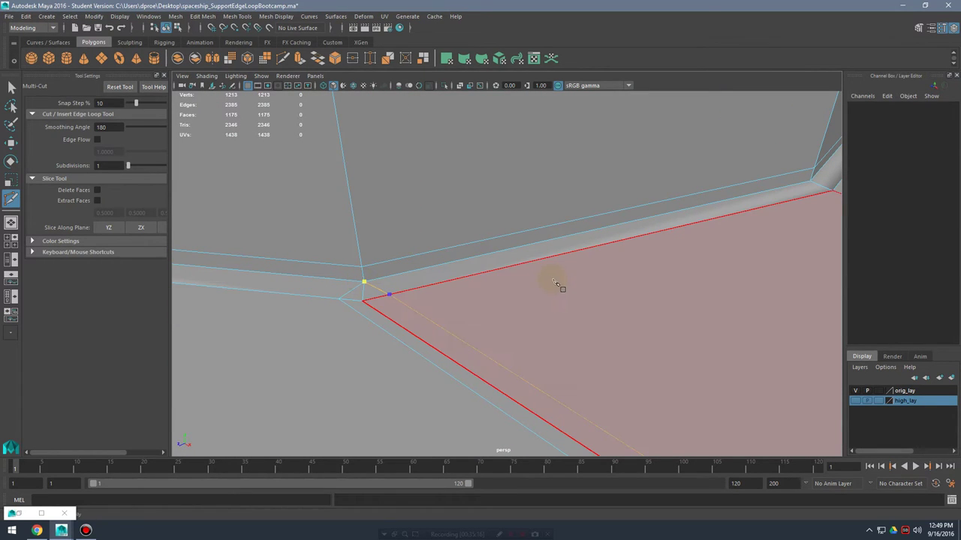
pyautogui.keyDown('alt'); pyautogui.moveTo(620, 276); pyautogui.dragTo(538, 283); pyautogui.keyUp('alt')
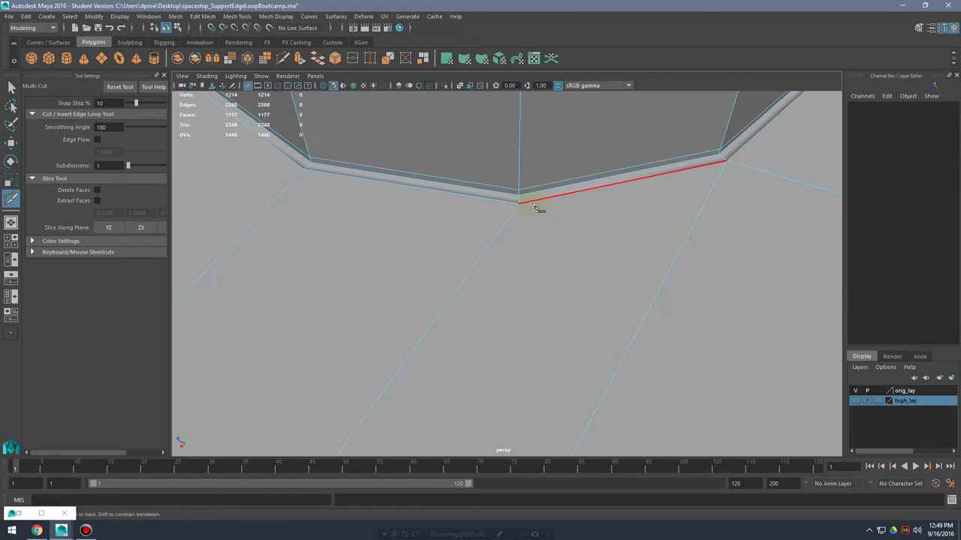
# - Cut support edges along both sides of the remaining centre edge on this side, running from the hull rim to the cylinder's base corner vertex
pyautogui.keyDown('alt'); pyautogui.moveTo(534, 208); pyautogui.dragTo(589, 308); pyautogui.keyUp('alt')
pyautogui.keyDown('alt'); pyautogui.moveTo(475, 304); pyautogui.dragTo(742, 290); pyautogui.keyUp('alt')
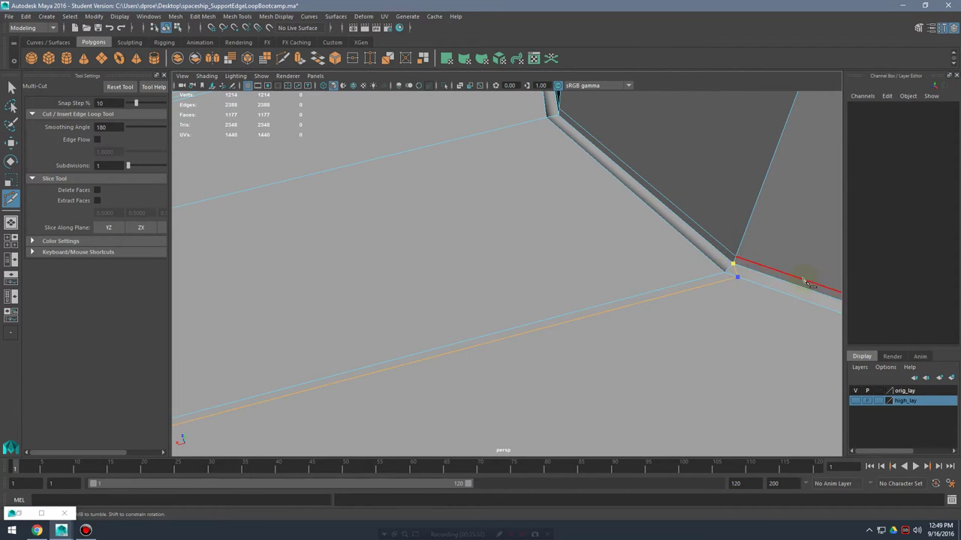
pyautogui.keyDown('alt'); pyautogui.moveTo(610, 288); pyautogui.dragTo(346, 252); pyautogui.keyUp('alt')
pyautogui.keyDown('alt'); pyautogui.moveTo(345, 252); pyautogui.dragTo(298, 316, button='middle'); pyautogui.keyUp('alt')
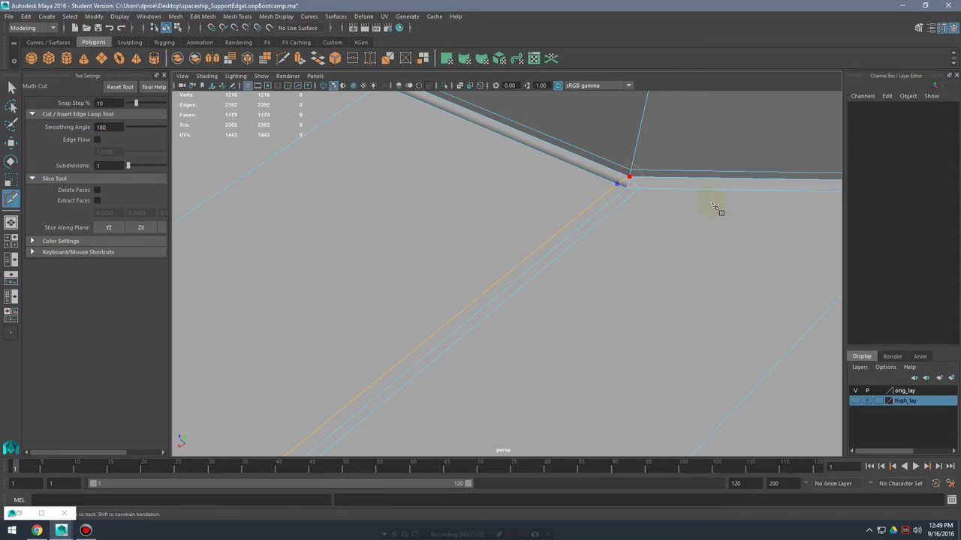
pyautogui.rightClick(699, 228)
pyautogui.click(640, 188)
# - Examine the cylinder, hull rim and raised block in smooth preview from several angles
pyautogui.press('3')
pyautogui.keyDown('alt'); pyautogui.moveTo(768, 243); pyautogui.dragTo(644, 187, button='right'); pyautogui.keyUp('alt')
pyautogui.press('q')
pyautogui.keyDown('alt'); pyautogui.moveTo(695, 200); pyautogui.dragTo(445, 211, button='right'); pyautogui.keyUp('alt')
pyautogui.keyDown('alt'); pyautogui.moveTo(570, 300); pyautogui.dragTo(676, 270); pyautogui.keyUp('alt')
pyautogui.keyDown('alt'); pyautogui.moveTo(652, 281); pyautogui.dragTo(583, 260, button='right'); pyautogui.keyUp('alt')
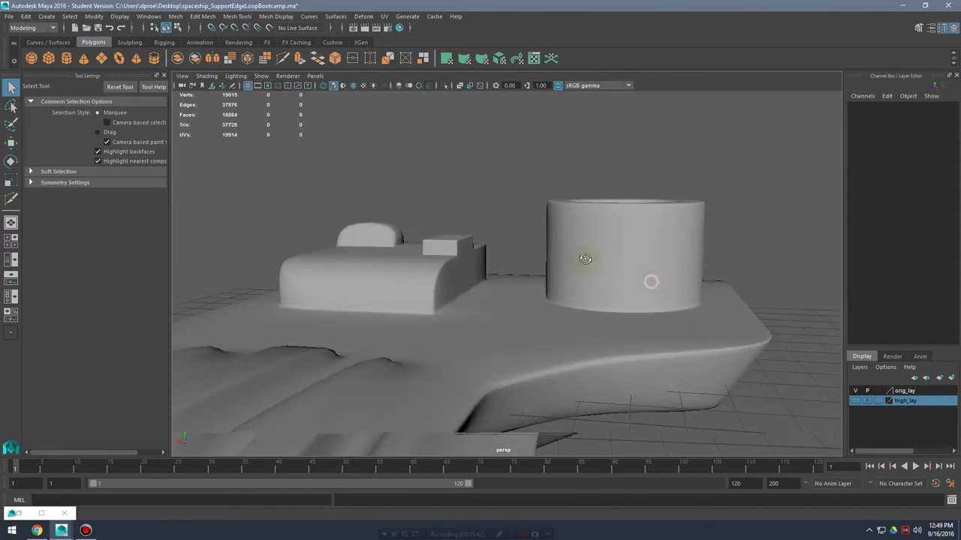
pyautogui.keyDown('alt'); pyautogui.moveTo(584, 259); pyautogui.dragTo(510, 274); pyautogui.keyUp('alt')
pyautogui.keyDown('alt'); pyautogui.moveTo(433, 279); pyautogui.dragTo(477, 295, button='right'); pyautogui.keyUp('alt')
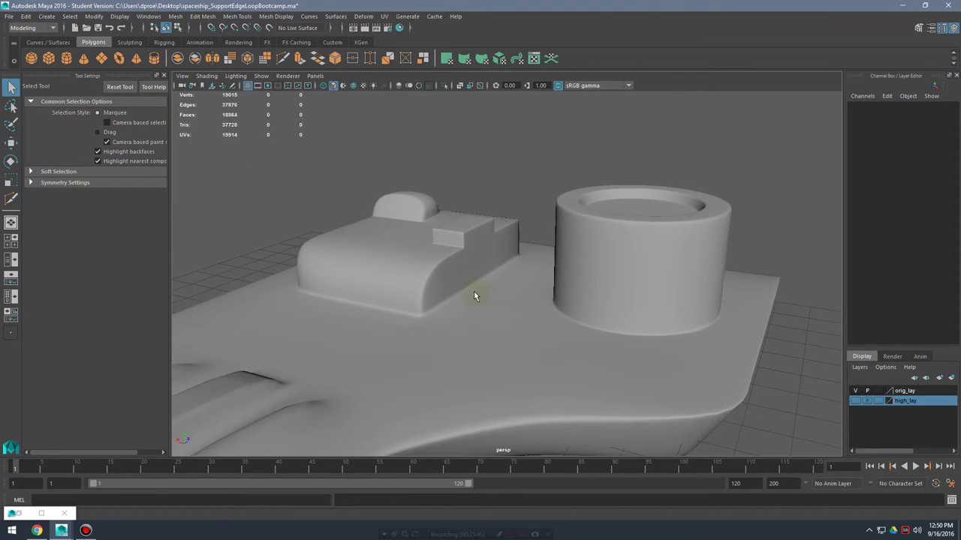
pyautogui.keyDown('alt'); pyautogui.moveTo(474, 295); pyautogui.dragTo(588, 315); pyautogui.keyUp('alt')
# - Delete the support edge loop running just below the raised block's upper side edge
pyautogui.click(470, 303)
pyautogui.press('1')
pyautogui.scroll(6, 489, 298)
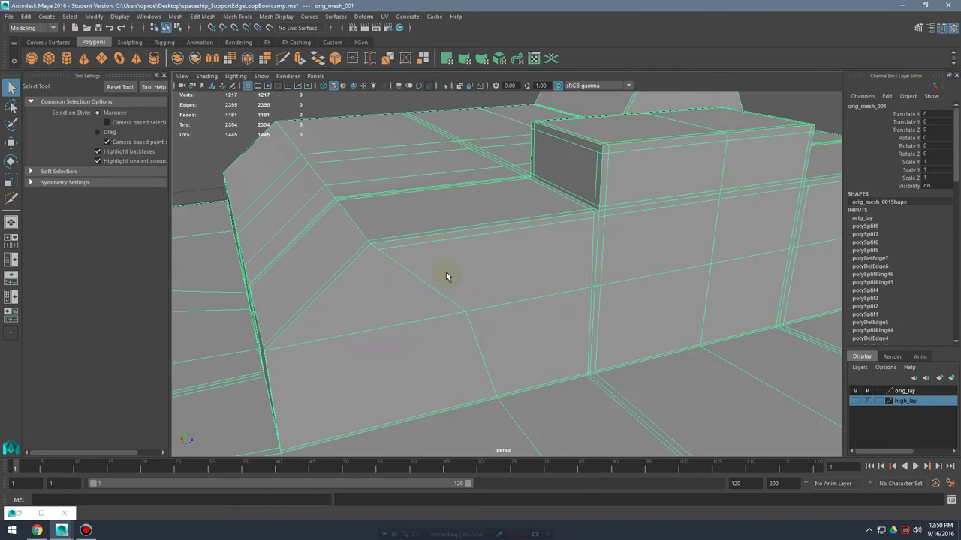
pyautogui.press('3')
pyautogui.press('1')
pyautogui.keyDown('shift'); pyautogui.moveTo(457, 253); pyautogui.dragTo(480, 242, button='right'); pyautogui.keyUp('shift')
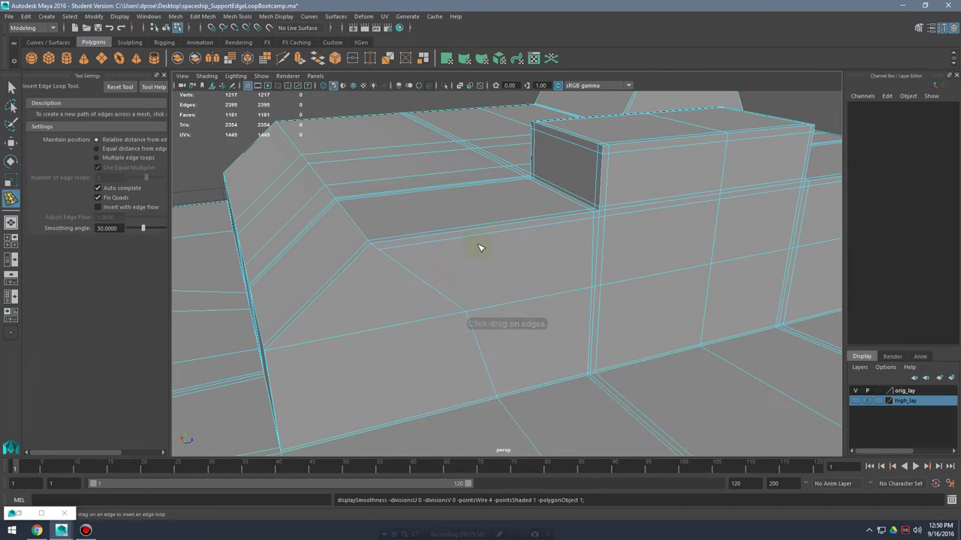
pyautogui.keyDown('alt'); pyautogui.moveTo(484, 258); pyautogui.dragTo(521, 244); pyautogui.keyUp('alt')
pyautogui.moveTo(521, 244); pyautogui.dragTo(562, 217, button='right')
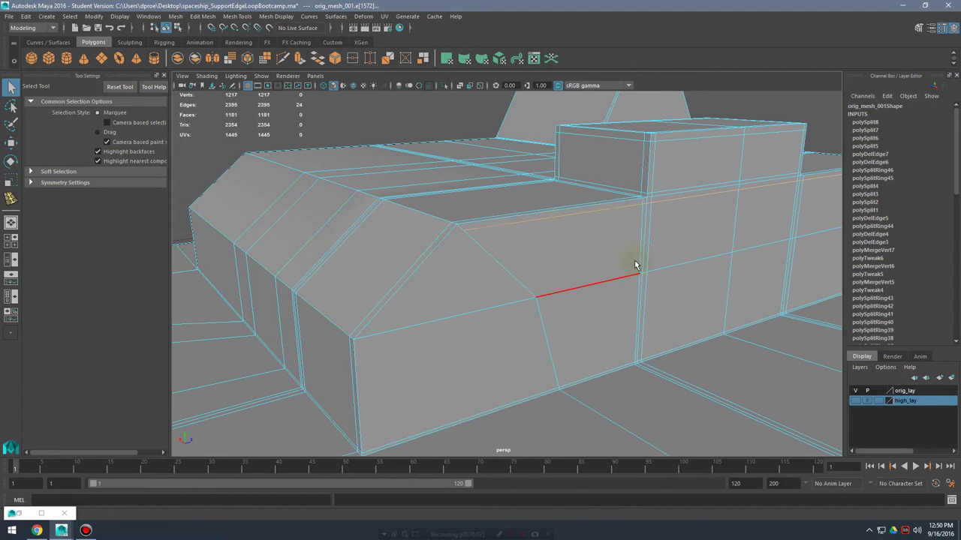
pyautogui.doubleClick(635, 268)
pyautogui.keyDown('alt'); pyautogui.moveTo(635, 268); pyautogui.dragTo(395, 280); pyautogui.keyUp('alt')
pyautogui.keyDown('alt'); pyautogui.moveTo(407, 284); pyautogui.dragTo(540, 274, button='right'); pyautogui.keyUp('alt')
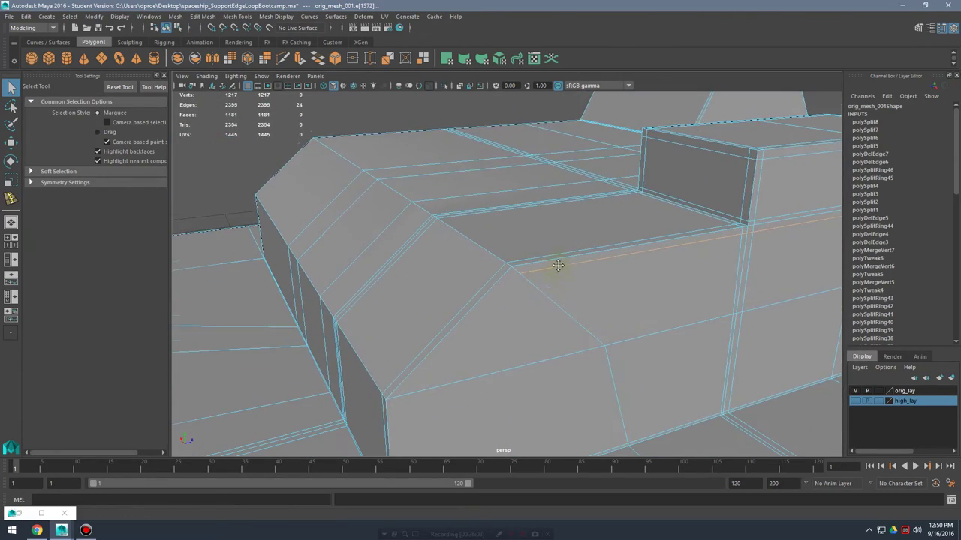
pyautogui.keyDown('alt'); pyautogui.moveTo(558, 267); pyautogui.dragTo(538, 240); pyautogui.keyUp('alt')
pyautogui.keyDown('shift'); pyautogui.moveTo(589, 189); pyautogui.dragTo(541, 215, button='right'); pyautogui.keyUp('shift')
pyautogui.keyDown('alt'); pyautogui.moveTo(541, 216); pyautogui.dragTo(538, 261); pyautogui.keyUp('alt')
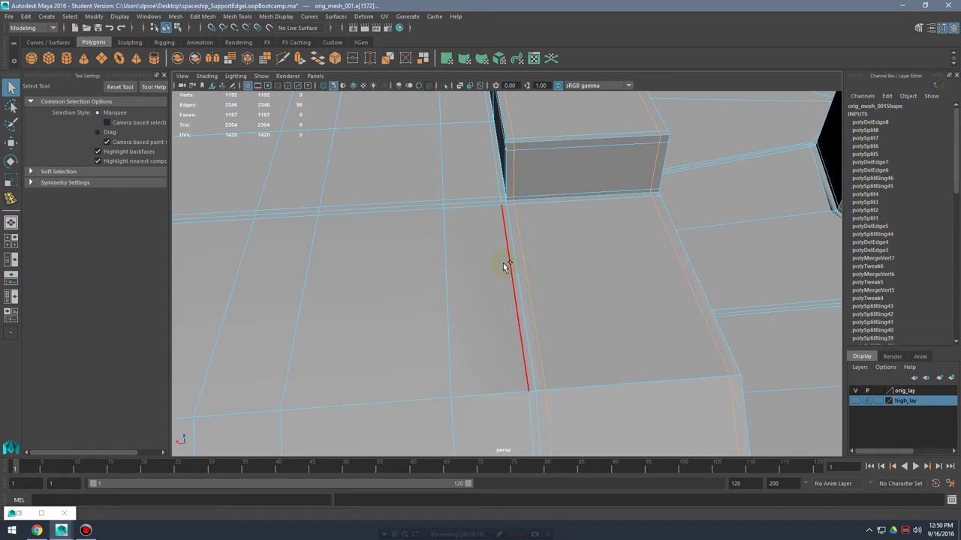
# - Delete the remaining support edge loops beside the raised block's top, slope, front corner and base edges
pyautogui.keyDown('shift'); pyautogui.rightClick(582, 214); pyautogui.keyUp('shift')
pyautogui.click(555, 228)
pyautogui.keyDown('alt'); pyautogui.moveTo(557, 229); pyautogui.dragTo(561, 262); pyautogui.keyUp('alt')
pyautogui.click(587, 346)
pyautogui.keyDown('shift'); pyautogui.rightClick(608, 278); pyautogui.keyUp('shift')
pyautogui.click(575, 302)
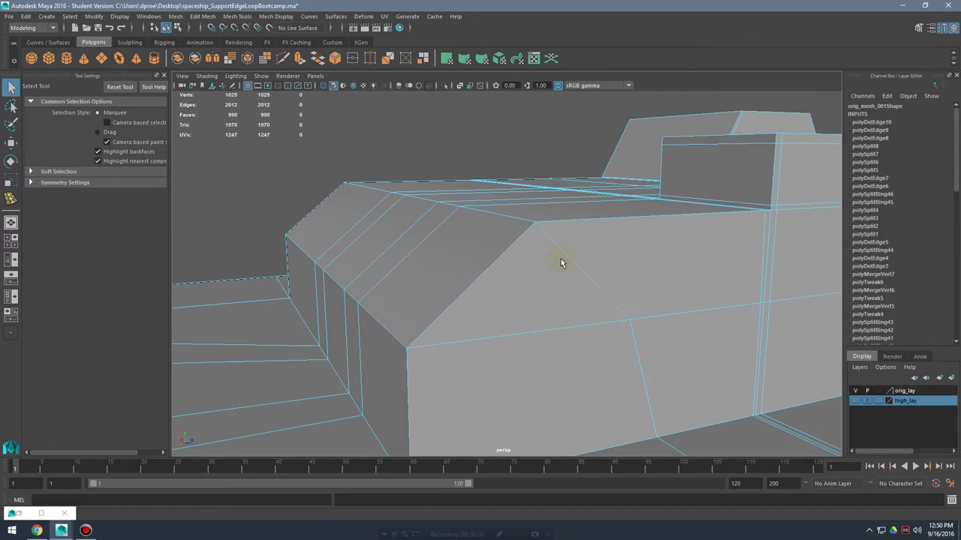
# - Cut an edge across the raised block's top with Multi-Cut, linking the mid-side vertex on one side to the matching vertex opposite
pyautogui.moveTo(532, 254); pyautogui.dragTo(559, 242, button='right')
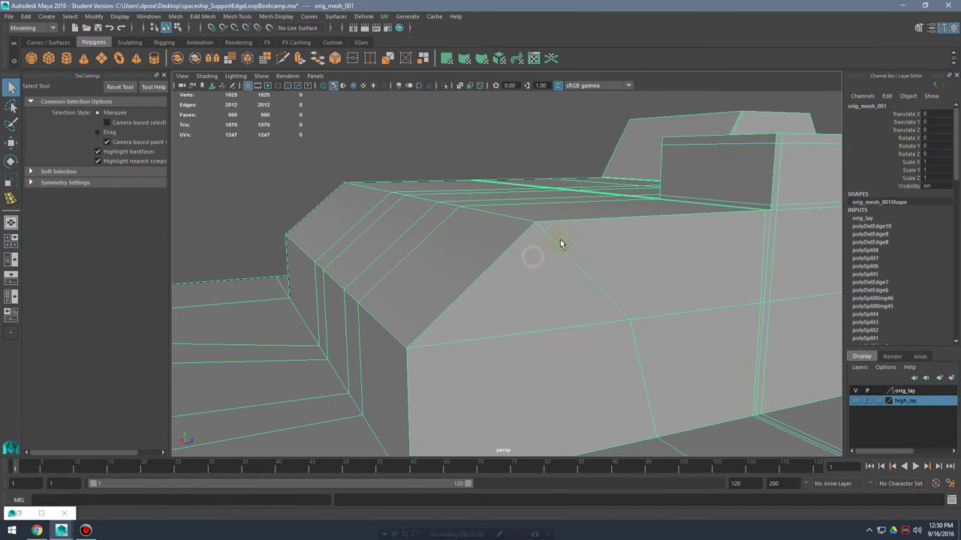
pyautogui.keyDown('shift'); pyautogui.rightClick(562, 239); pyautogui.keyUp('shift')
pyautogui.keyDown('alt'); pyautogui.moveTo(562, 238); pyautogui.dragTo(568, 260); pyautogui.keyUp('alt')
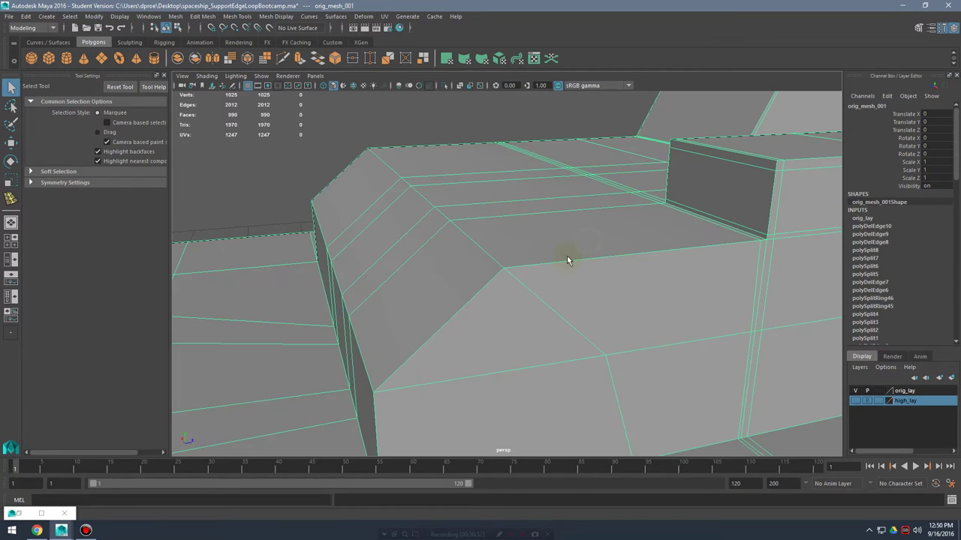
pyautogui.keyDown('shift'); pyautogui.rightClick(580, 235); pyautogui.keyUp('shift')
pyautogui.click(542, 235)
pyautogui.click(589, 307)
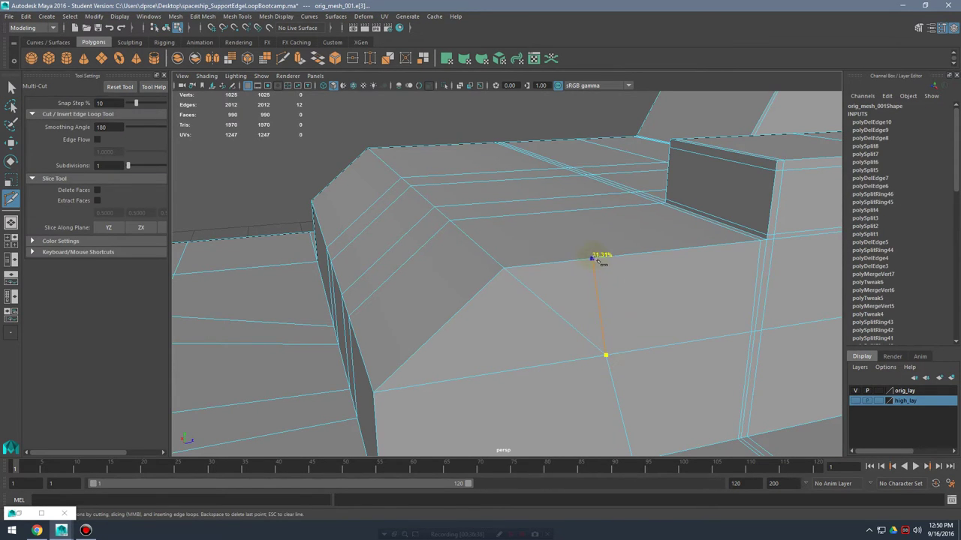
pyautogui.keyDown('alt'); pyautogui.moveTo(602, 278); pyautogui.dragTo(652, 413); pyautogui.keyUp('alt')
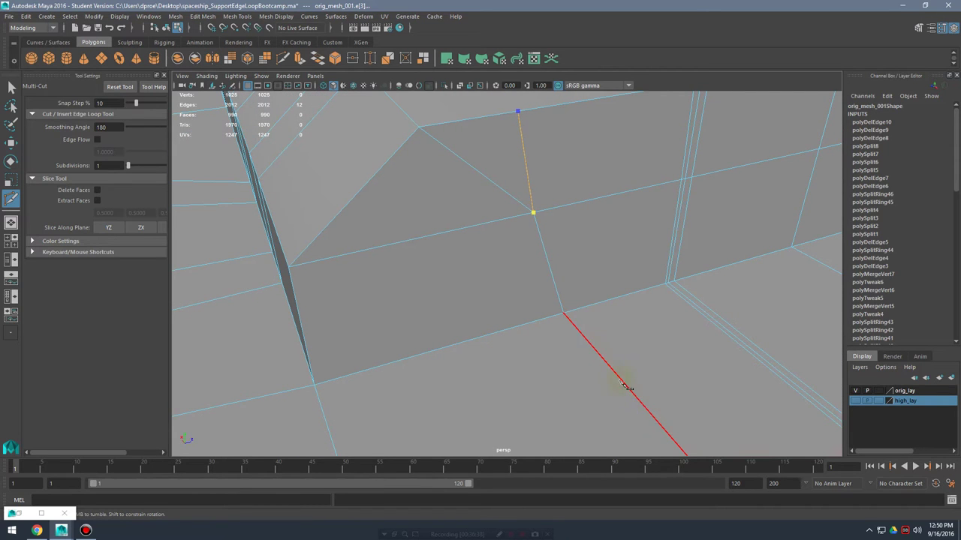
pyautogui.keyDown('alt'); pyautogui.moveTo(529, 171); pyautogui.dragTo(540, 301); pyautogui.keyUp('alt')
pyautogui.keyDown('alt'); pyautogui.moveTo(453, 198); pyautogui.dragTo(688, 224); pyautogui.keyUp('alt')
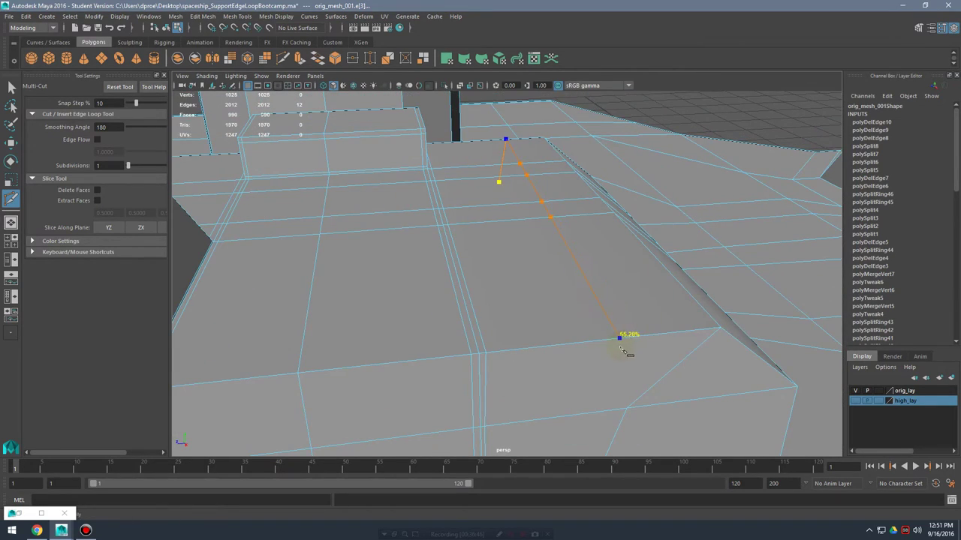
pyautogui.click(620, 348)
pyautogui.keyDown('alt'); pyautogui.moveTo(623, 394); pyautogui.dragTo(596, 312, button='middle'); pyautogui.keyUp('alt')
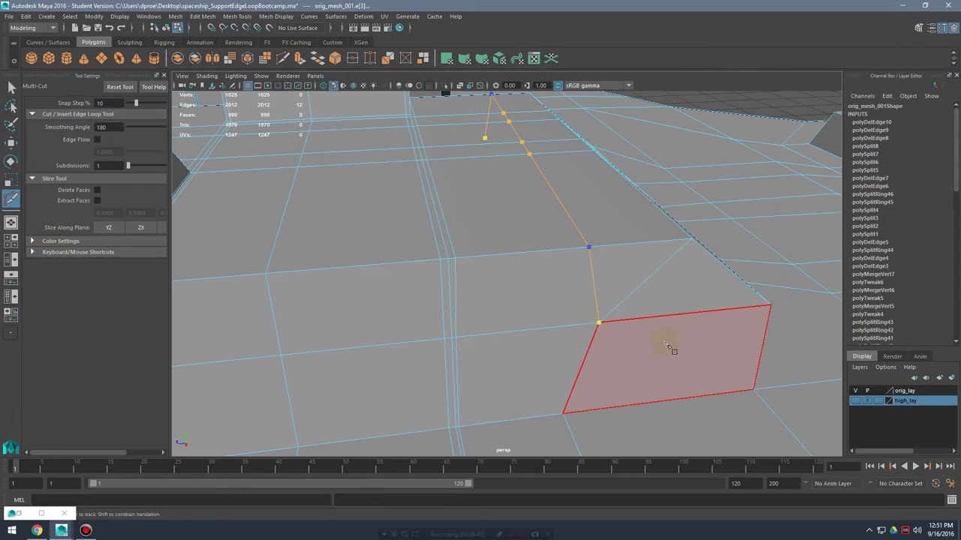
pyautogui.press('Return')
# - Delete the leftover diagonal edges on both sides of the raised block beside the new cut
pyautogui.keyDown('alt'); pyautogui.moveTo(671, 270); pyautogui.dragTo(641, 266); pyautogui.keyUp('alt')
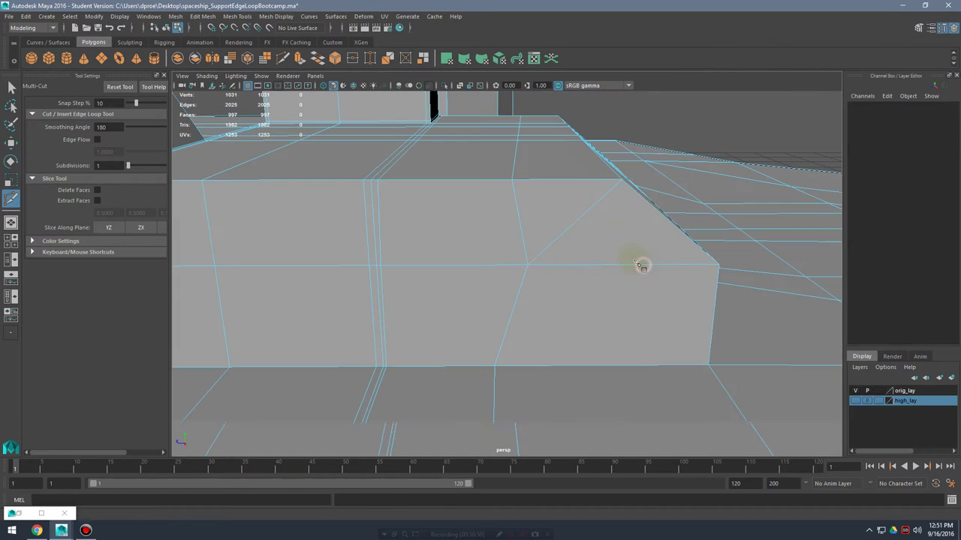
pyautogui.press('q')
pyautogui.moveTo(601, 215); pyautogui.dragTo(596, 197, button='right')
pyautogui.click(597, 200)
pyautogui.keyDown('alt'); pyautogui.moveTo(733, 235); pyautogui.dragTo(578, 261); pyautogui.keyUp('alt')
pyautogui.keyDown('shift'); pyautogui.moveTo(601, 243); pyautogui.dragTo(583, 252, button='right'); pyautogui.keyUp('shift')
# - Insert support edge loops just below the raised block's top edge, along the slope's lower edge and just above its base
pyautogui.keyDown('alt'); pyautogui.moveTo(652, 298); pyautogui.dragTo(624, 258); pyautogui.keyUp('alt')
pyautogui.moveTo(605, 223)
pyautogui.mouseDown(button='right')
pyautogui.moveTo(635, 208)
pyautogui.moveTo(593, 218)
pyautogui.mouseUp(button='right')
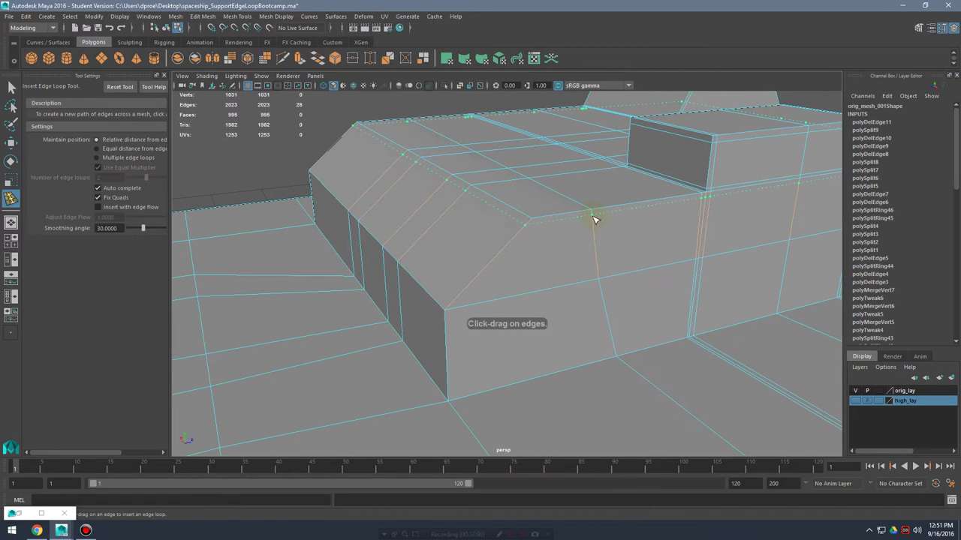
pyautogui.click(595, 219)
pyautogui.keyDown('alt'); pyautogui.moveTo(595, 220); pyautogui.dragTo(432, 373); pyautogui.keyUp('alt')
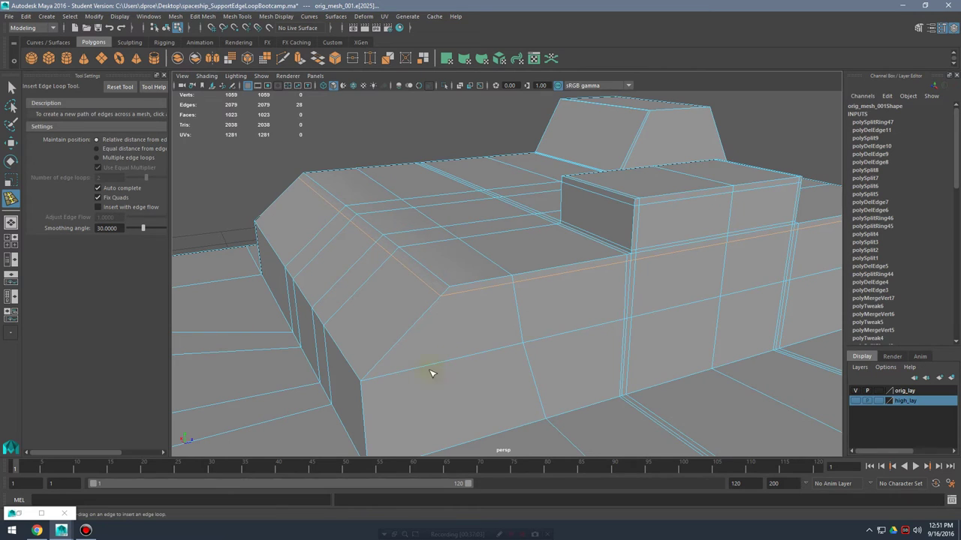
pyautogui.click(366, 377)
pyautogui.keyDown('alt'); pyautogui.moveTo(366, 377); pyautogui.dragTo(575, 308); pyautogui.keyUp('alt')
pyautogui.click(467, 391)
# - Insert three more support edge loops on the mesh around the raised block
pyautogui.moveTo(617, 265); pyautogui.dragTo(665, 234, button='right')
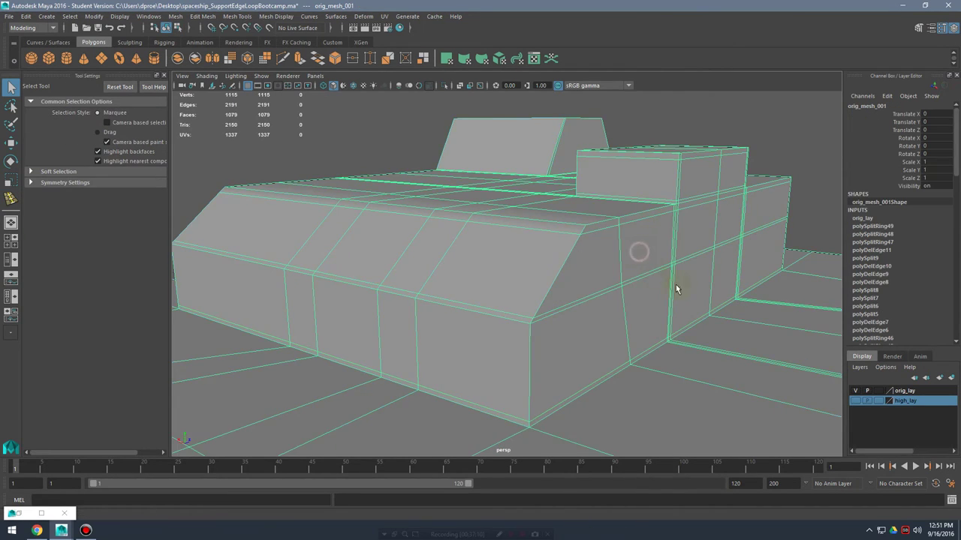
pyautogui.keyDown('alt'); pyautogui.moveTo(678, 285); pyautogui.dragTo(556, 303); pyautogui.keyUp('alt')
pyautogui.press('2')
pyautogui.press('1')
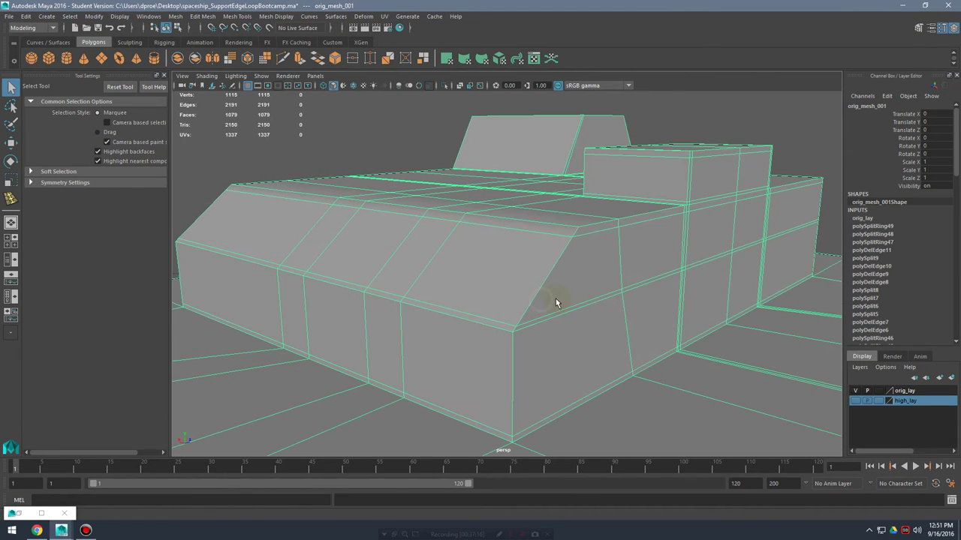
pyautogui.moveTo(560, 256); pyautogui.dragTo(530, 238, button='right')
pyautogui.keyDown('alt'); pyautogui.moveTo(536, 246); pyautogui.dragTo(667, 261); pyautogui.keyUp('alt')
pyautogui.moveTo(641, 268)
pyautogui.keyDown('alt'); pyautogui.mouseDown()
pyautogui.moveTo(672, 274)
pyautogui.moveTo(637, 261)
pyautogui.mouseUp(); pyautogui.keyUp('alt')
pyautogui.keyDown('alt'); pyautogui.moveTo(636, 261); pyautogui.dragTo(584, 319); pyautogui.keyUp('alt')
pyautogui.press('2')
pyautogui.keyDown('alt'); pyautogui.moveTo(694, 313); pyautogui.dragTo(573, 305); pyautogui.keyUp('alt')
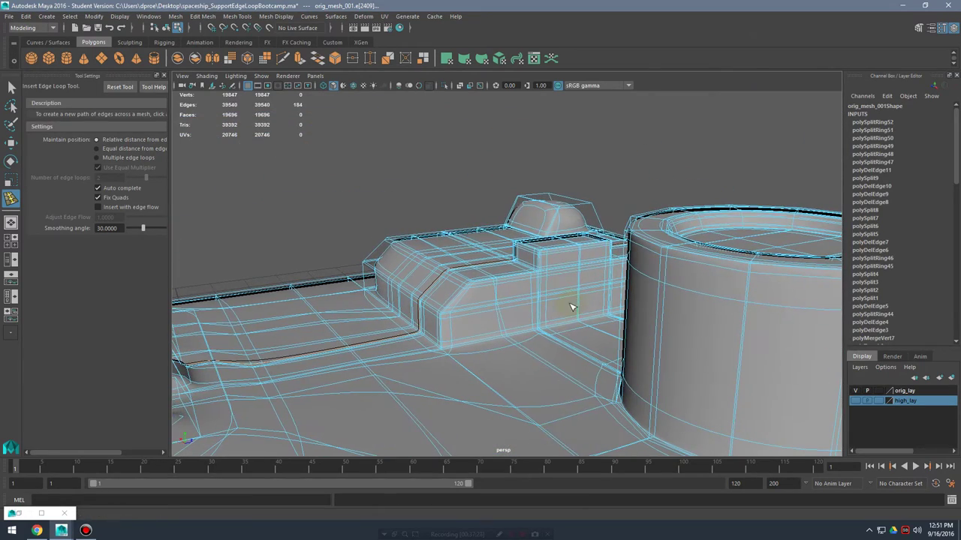
# - Examine the raised block and the rest of the ship in smooth preview
pyautogui.press('q')
pyautogui.rightClick(578, 239)
pyautogui.moveTo(578, 239); pyautogui.dragTo(579, 238, button='right')
pyautogui.press('3')
pyautogui.keyDown('alt'); pyautogui.moveTo(501, 258); pyautogui.dragTo(587, 303); pyautogui.keyUp('alt')
pyautogui.scroll(5, 614, 290)
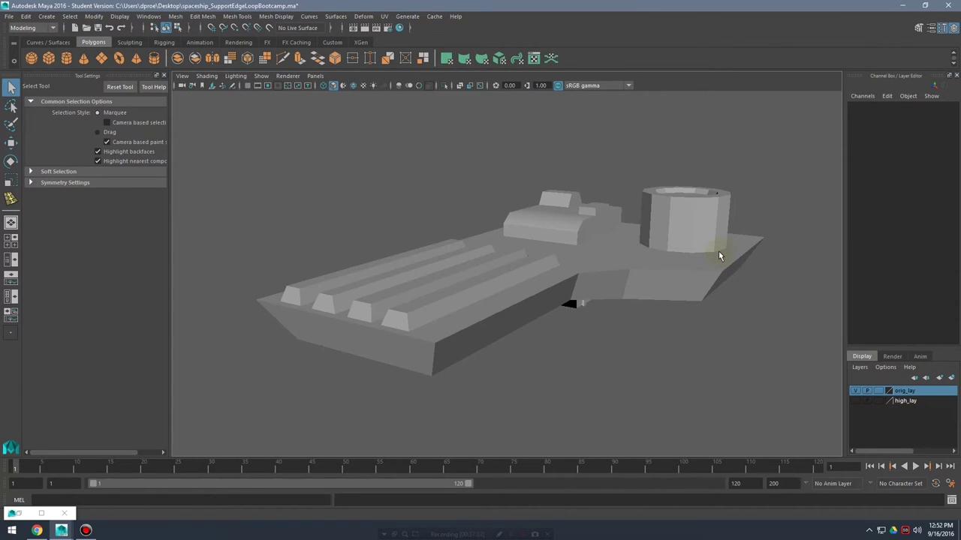
# - Insert support edge loops along the upper and lower edges of the original mesh's hull rim and beside its outer corner
pyautogui.click(622, 242)
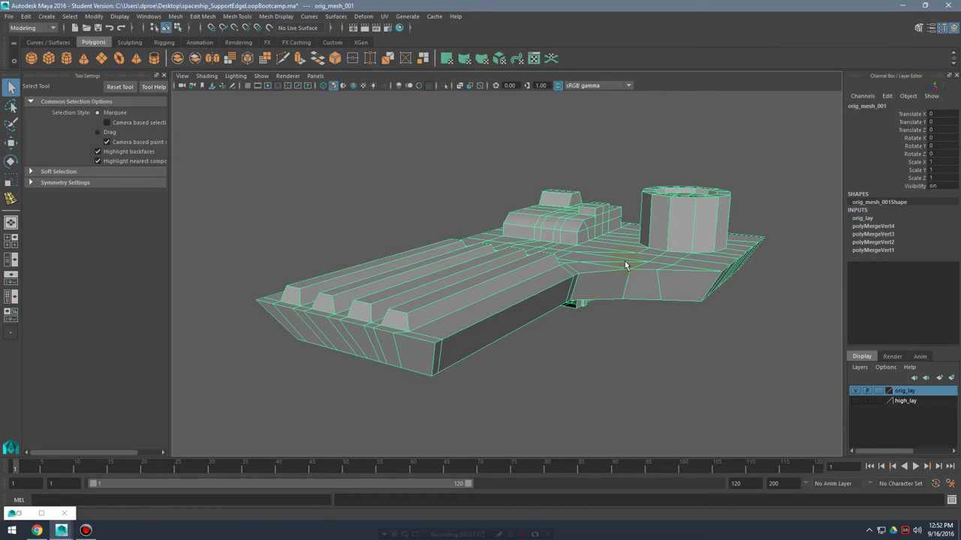
pyautogui.keyDown('alt'); pyautogui.moveTo(611, 266); pyautogui.dragTo(644, 274); pyautogui.keyUp('alt')
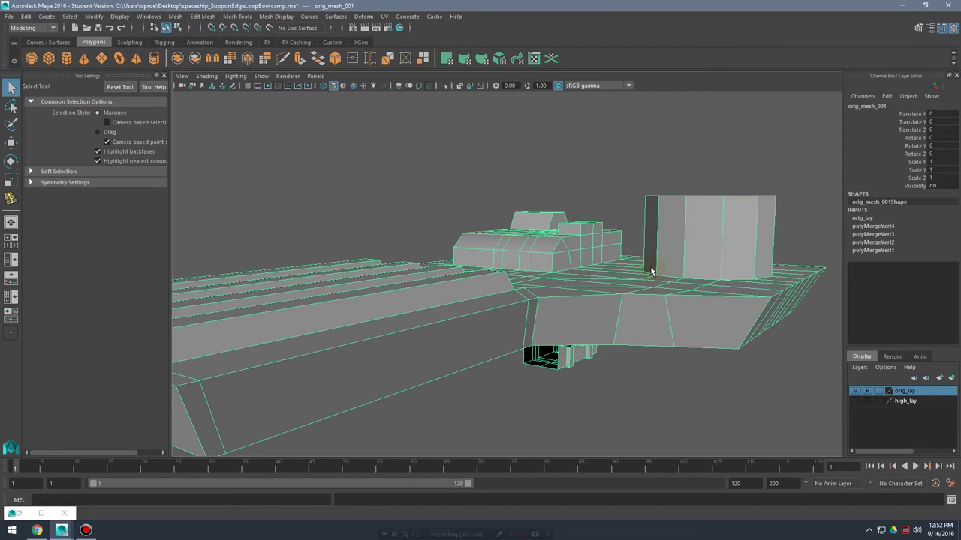
pyautogui.keyDown('alt'); pyautogui.moveTo(646, 266); pyautogui.dragTo(637, 232); pyautogui.keyUp('alt')
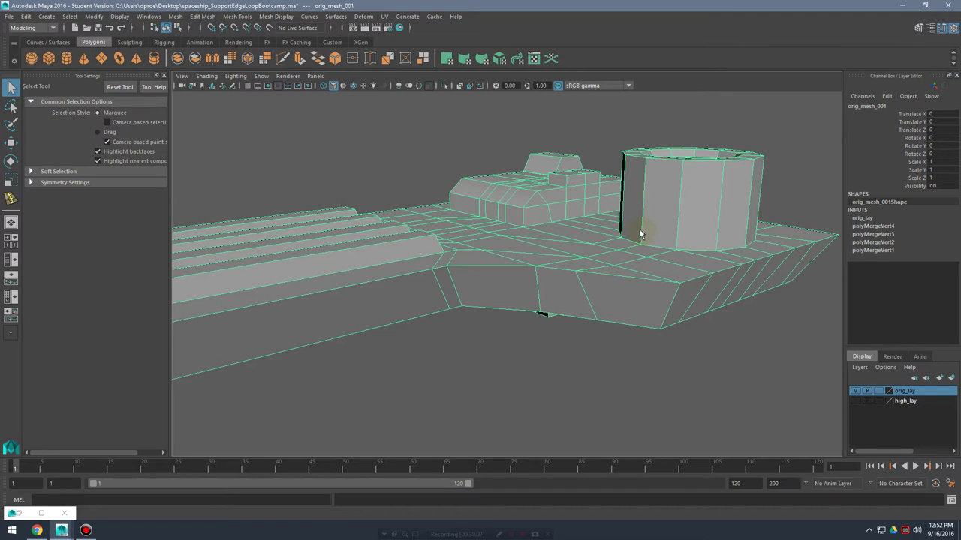
pyautogui.keyDown('alt'); pyautogui.moveTo(598, 225); pyautogui.dragTo(545, 145); pyautogui.keyUp('alt')
pyautogui.rightClick(564, 255)
pyautogui.rightClick(563, 252)
pyautogui.keyDown('shift'); pyautogui.moveTo(547, 141); pyautogui.dragTo(507, 153, button='right'); pyautogui.keyUp('shift')
pyautogui.keyDown('alt'); pyautogui.moveTo(579, 160); pyautogui.dragTo(559, 352); pyautogui.keyUp('alt')
pyautogui.click(433, 417)
pyautogui.press('3')
pyautogui.press('1')
# - Insert support edge loops on both sides of the hull rim's inner corner near the ridges
pyautogui.moveTo(566, 310)
pyautogui.keyDown('alt'); pyautogui.mouseDown(button='middle')
pyautogui.moveTo(560, 328)
pyautogui.moveTo(558, 294)
pyautogui.mouseUp(button='middle'); pyautogui.keyUp('alt')
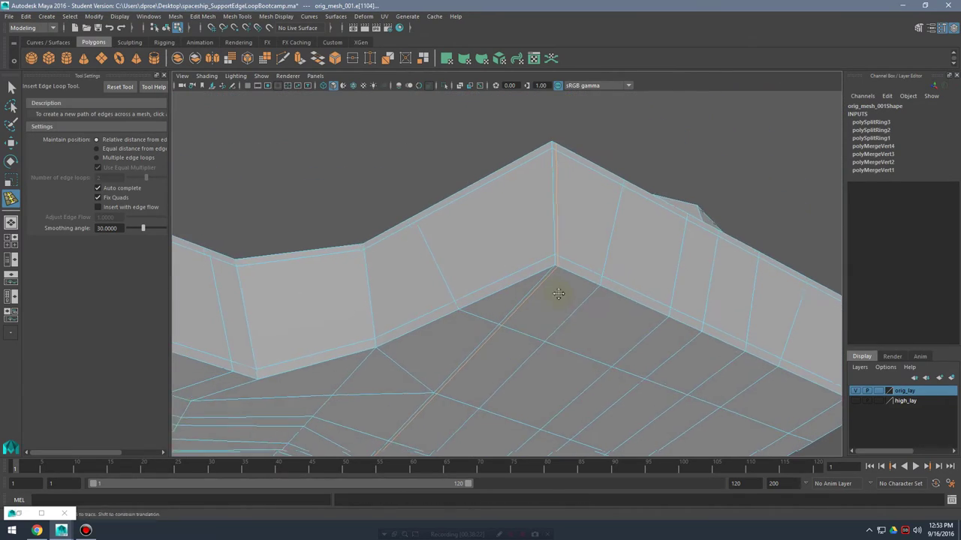
pyautogui.keyDown('alt'); pyautogui.moveTo(558, 294); pyautogui.dragTo(531, 268); pyautogui.keyUp('alt')
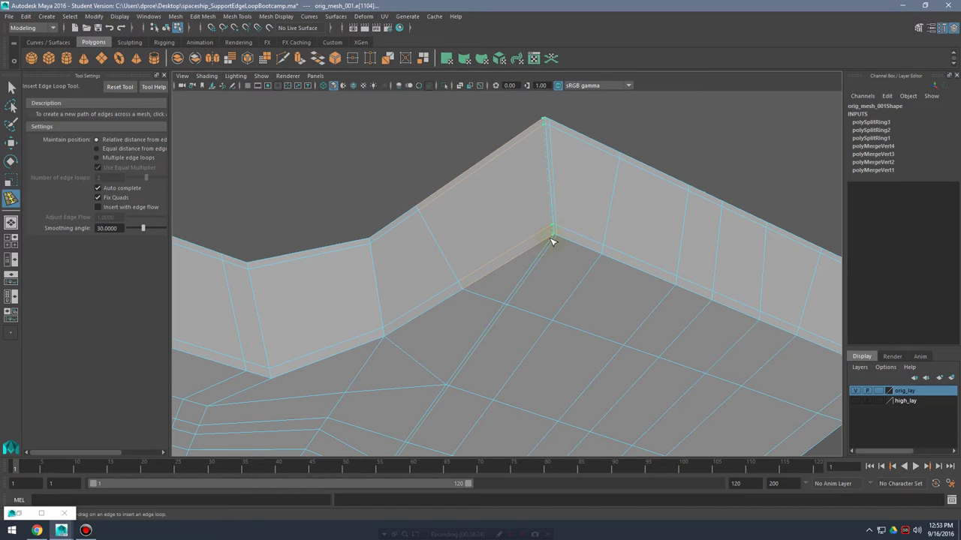
pyautogui.keyDown('alt'); pyautogui.moveTo(593, 229); pyautogui.dragTo(545, 278); pyautogui.keyUp('alt')
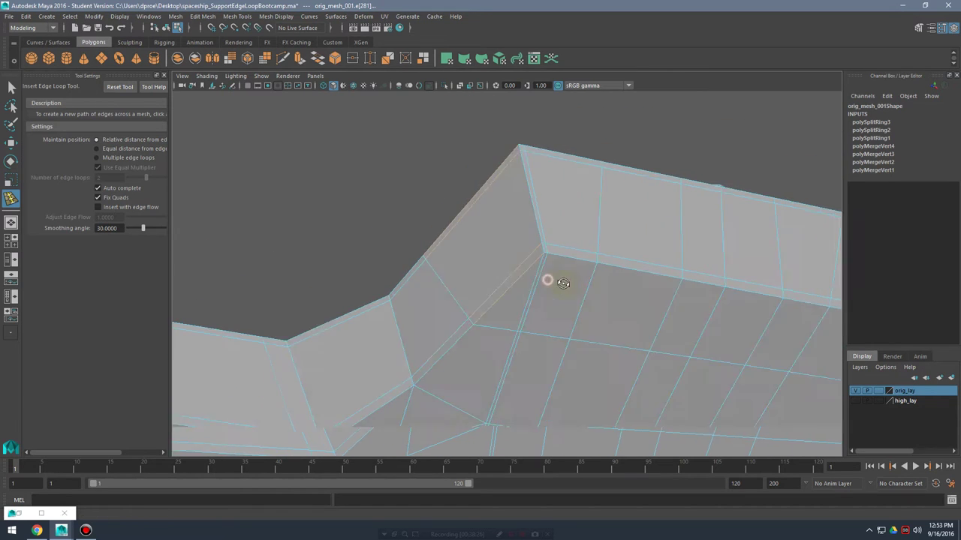
pyautogui.keyDown('alt'); pyautogui.moveTo(545, 278); pyautogui.dragTo(560, 291, button='middle'); pyautogui.keyUp('alt')
pyautogui.keyDown('alt'); pyautogui.moveTo(560, 291); pyautogui.dragTo(473, 280); pyautogui.keyUp('alt')
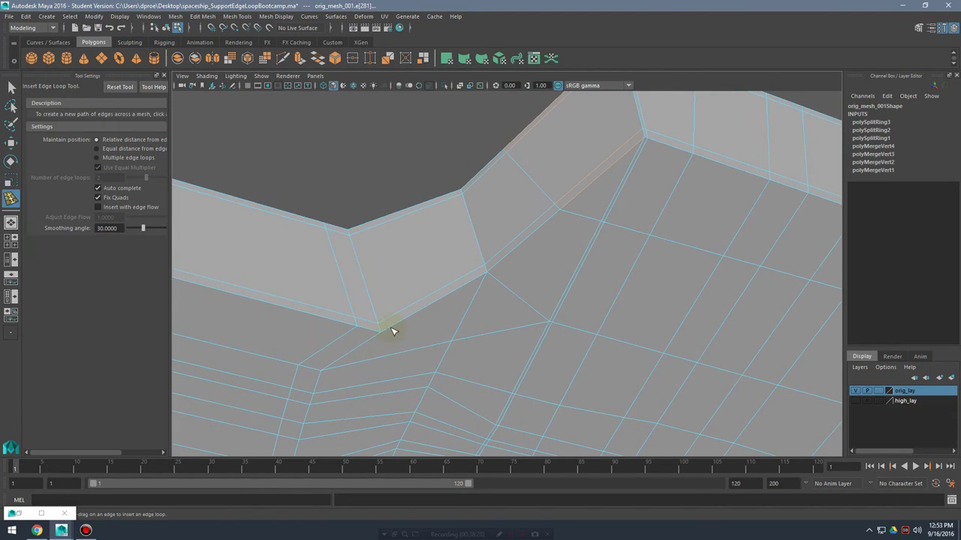
pyautogui.moveTo(397, 334); pyautogui.dragTo(368, 334)
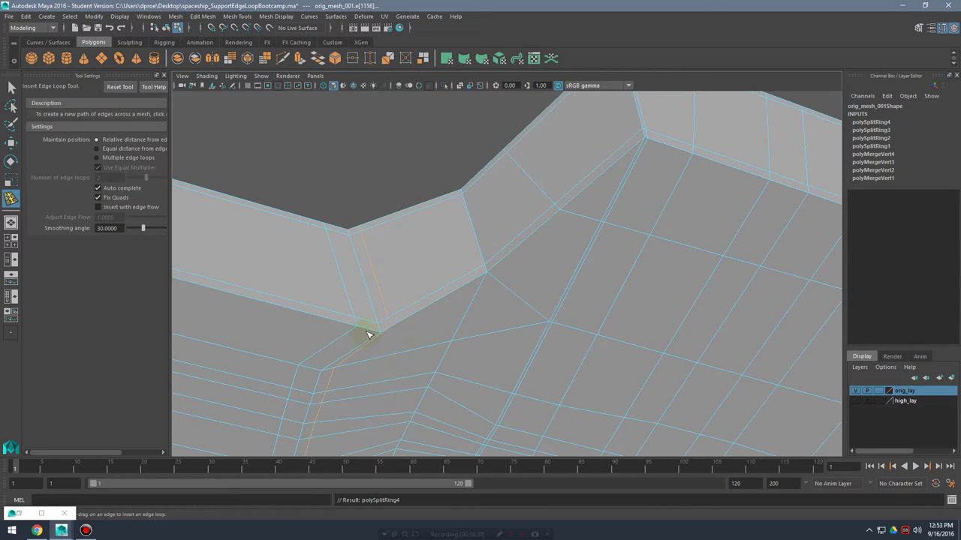
pyautogui.click(373, 333)
# - Examine the hull rim corners in smooth preview from several angles, ending in the unsmoothed display
pyautogui.press('3')
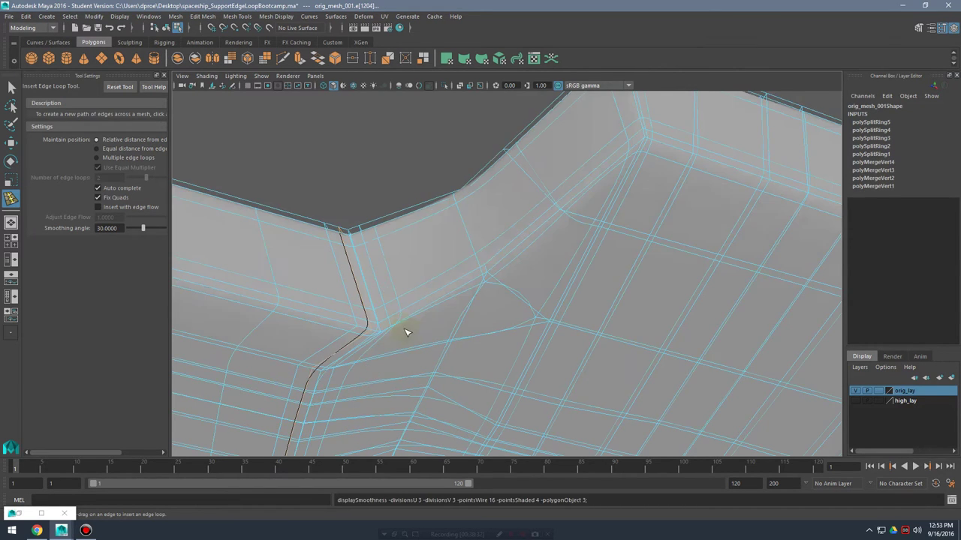
pyautogui.keyDown('alt'); pyautogui.moveTo(482, 284); pyautogui.dragTo(517, 325); pyautogui.keyUp('alt')
pyautogui.press('q')
pyautogui.moveTo(517, 307); pyautogui.dragTo(569, 240, button='right')
pyautogui.click(602, 262)
pyautogui.keyDown('alt'); pyautogui.moveTo(682, 349); pyautogui.dragTo(623, 356, button='right'); pyautogui.keyUp('alt')
pyautogui.click(573, 427)
pyautogui.keyDown('alt'); pyautogui.moveTo(572, 427); pyautogui.dragTo(626, 441); pyautogui.keyUp('alt')
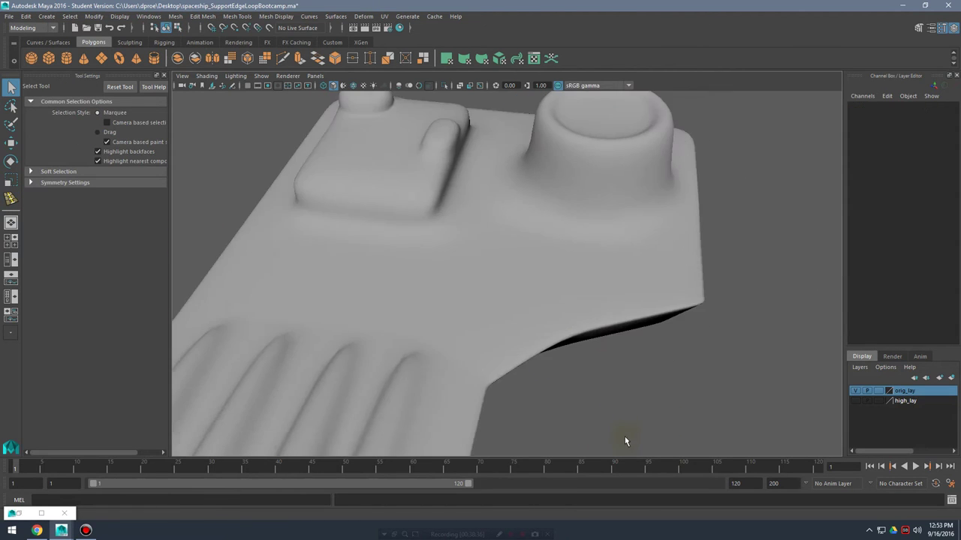
pyautogui.keyDown('alt'); pyautogui.moveTo(626, 440); pyautogui.dragTo(547, 363, button='middle'); pyautogui.keyUp('alt')
pyautogui.keyDown('alt'); pyautogui.moveTo(547, 364); pyautogui.dragTo(671, 367, button='right'); pyautogui.keyUp('alt')
pyautogui.keyDown('alt'); pyautogui.moveTo(672, 367); pyautogui.dragTo(600, 301); pyautogui.keyUp('alt')
pyautogui.click(528, 262)
pyautogui.press('1')
pyautogui.moveTo(637, 268)
pyautogui.keyDown('alt'); pyautogui.mouseDown()
pyautogui.moveTo(626, 277)
pyautogui.moveTo(636, 252)
pyautogui.mouseUp(); pyautogui.keyUp('alt')
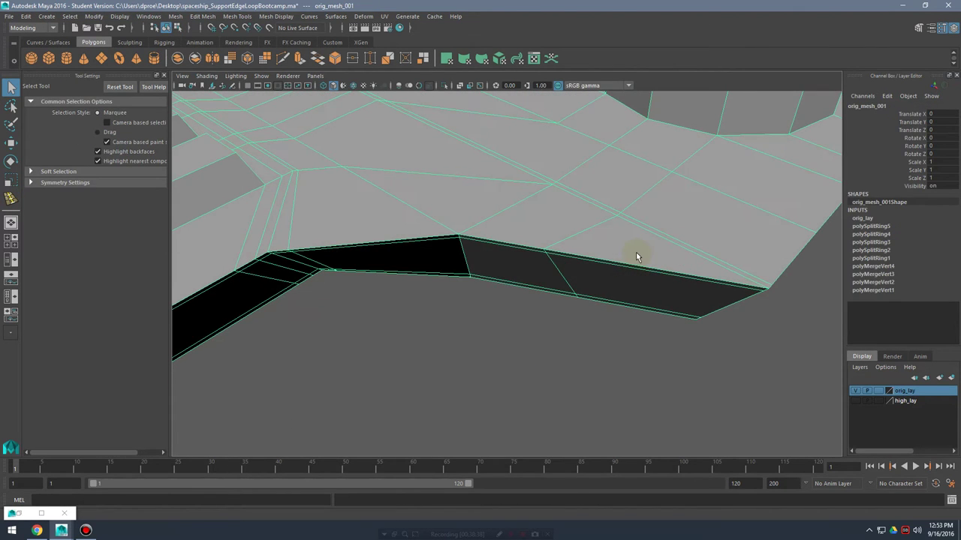
pyautogui.keyDown('alt'); pyautogui.moveTo(636, 253); pyautogui.dragTo(619, 281, button='middle'); pyautogui.keyUp('alt')
pyautogui.keyDown('alt'); pyautogui.moveTo(617, 282); pyautogui.dragTo(575, 240); pyautogui.keyUp('alt')
pyautogui.keyDown('shift'); pyautogui.moveTo(575, 241); pyautogui.dragTo(536, 268, button='right'); pyautogui.keyUp('shift')
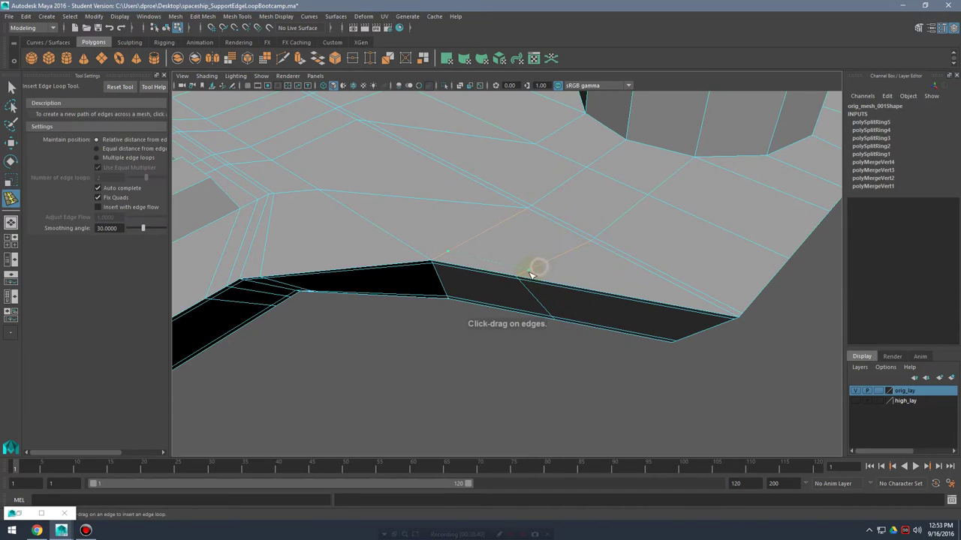
pyautogui.keyDown('alt'); pyautogui.moveTo(497, 304); pyautogui.dragTo(609, 303); pyautogui.keyUp('alt')
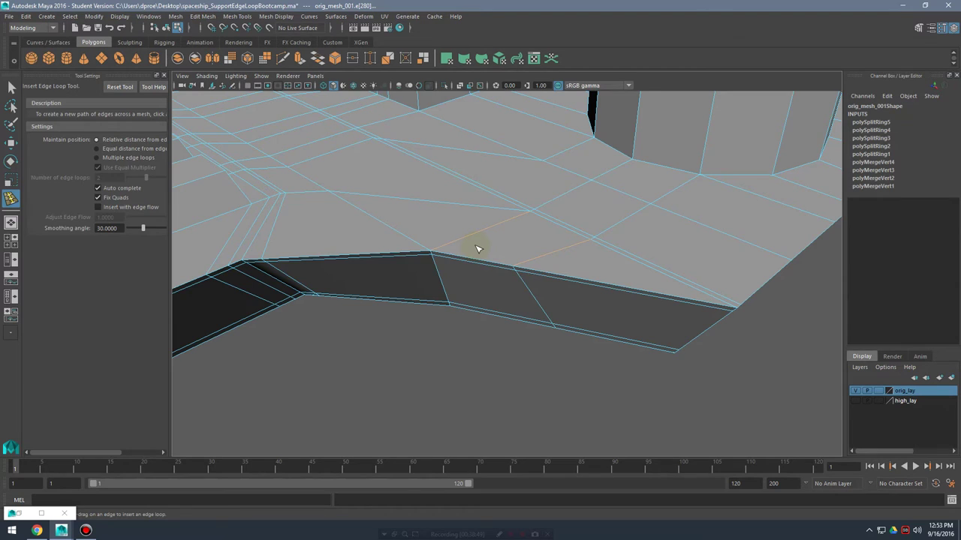
pyautogui.keyDown('alt'); pyautogui.moveTo(586, 295); pyautogui.dragTo(598, 302); pyautogui.keyUp('alt')
pyautogui.press('q')
# - Delete the surplus support edges running across the hull surface, including the one starting at the outer corner
pyautogui.moveTo(460, 251); pyautogui.dragTo(466, 224, button='right')
pyautogui.keyDown('alt'); pyautogui.moveTo(523, 283); pyautogui.dragTo(518, 253); pyautogui.keyUp('alt')
pyautogui.keyDown('alt'); pyautogui.moveTo(622, 305); pyautogui.dragTo(533, 234); pyautogui.keyUp('alt')
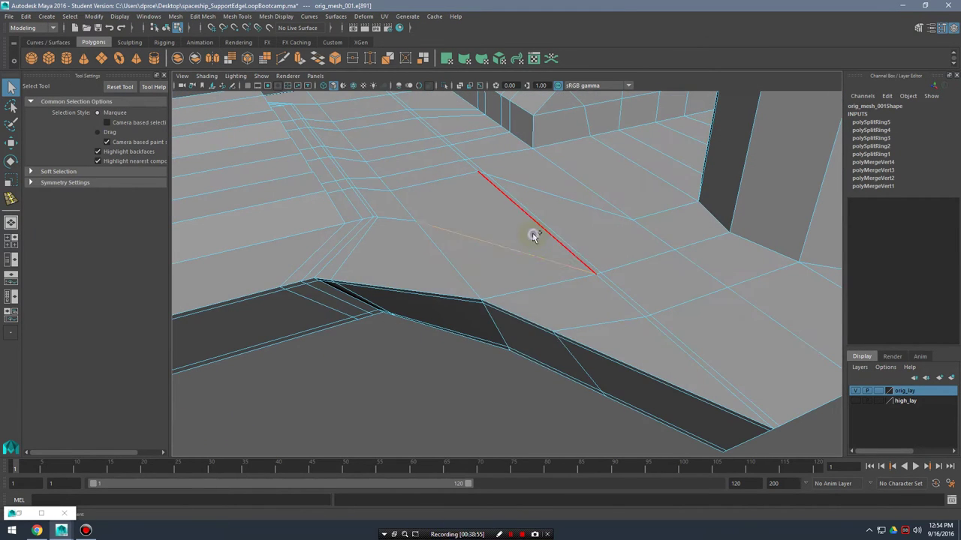
pyautogui.keyDown('shift'); pyautogui.moveTo(533, 235); pyautogui.dragTo(505, 251, button='right'); pyautogui.keyUp('shift')
pyautogui.keyDown('alt'); pyautogui.moveTo(547, 241); pyautogui.dragTo(573, 209); pyautogui.keyUp('alt')
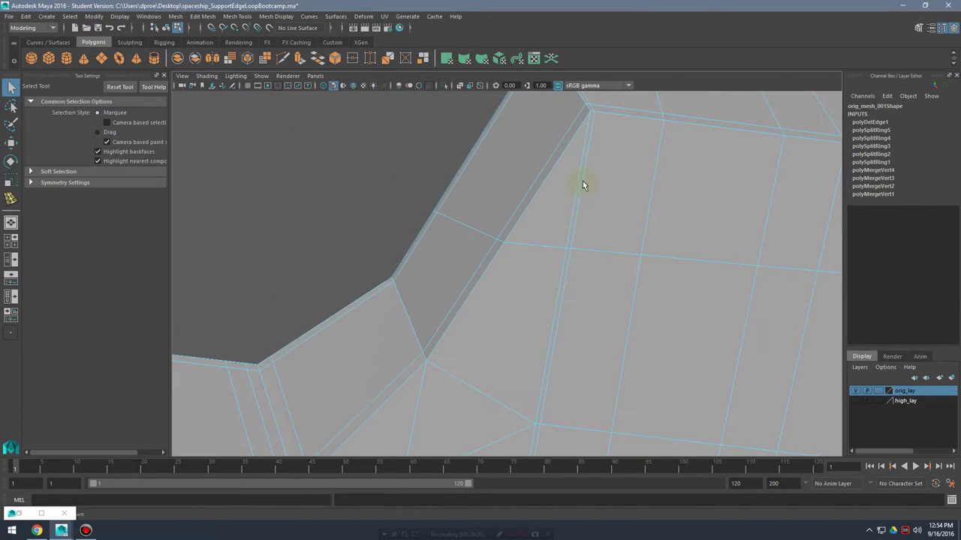
pyautogui.keyDown('shift'); pyautogui.moveTo(601, 173); pyautogui.dragTo(575, 189, button='right'); pyautogui.keyUp('shift')
pyautogui.keyDown('alt'); pyautogui.moveTo(586, 196); pyautogui.dragTo(618, 213); pyautogui.keyUp('alt')
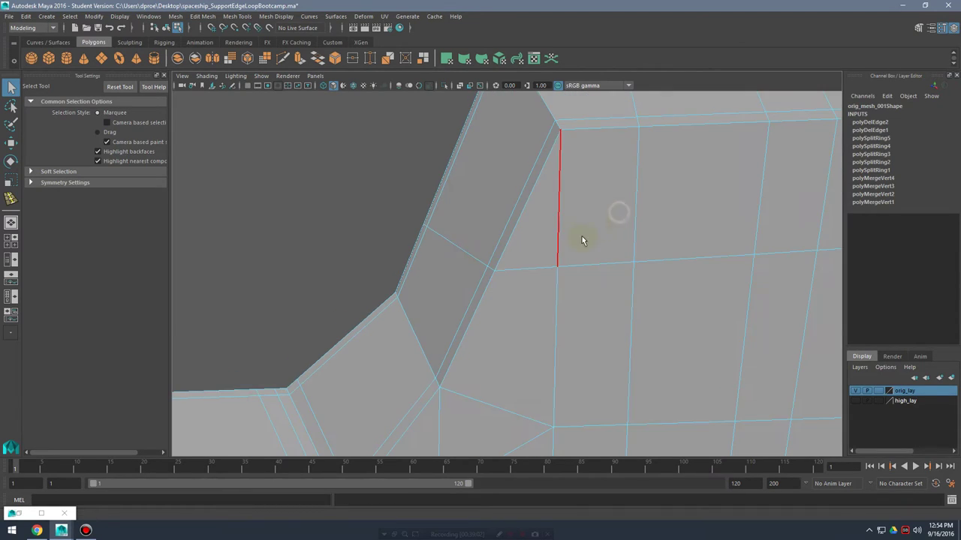
# - Move the hull-surface vertex beside the ridges' outer end along the X axis into line with the inner rim corner
pyautogui.keyDown('alt'); pyautogui.moveTo(557, 236); pyautogui.dragTo(524, 303); pyautogui.keyUp('alt')
pyautogui.scroll(3, 525, 300)
pyautogui.moveTo(508, 297); pyautogui.dragTo(459, 249, button='right')
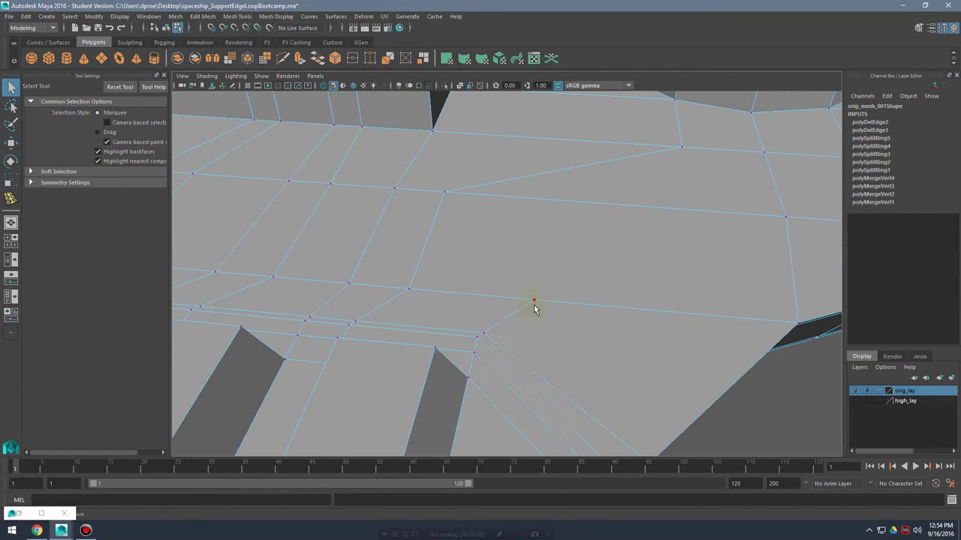
pyautogui.click(533, 300)
pyautogui.keyDown('alt'); pyautogui.moveTo(611, 319); pyautogui.dragTo(597, 271); pyautogui.keyUp('alt')
pyautogui.press('w')
pyautogui.moveTo(528, 246); pyautogui.dragTo(418, 217)
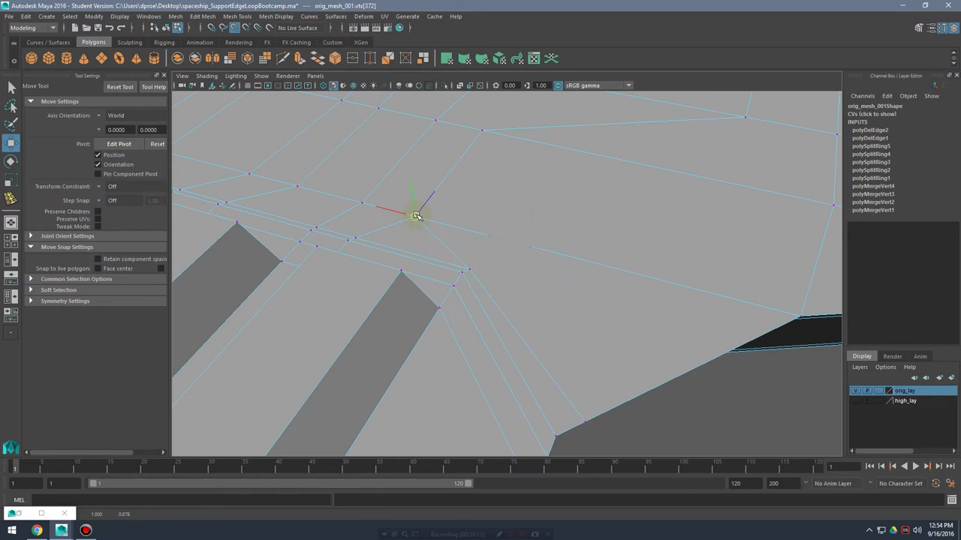
pyautogui.keyDown('alt'); pyautogui.moveTo(553, 256); pyautogui.dragTo(500, 248); pyautogui.keyUp('alt')
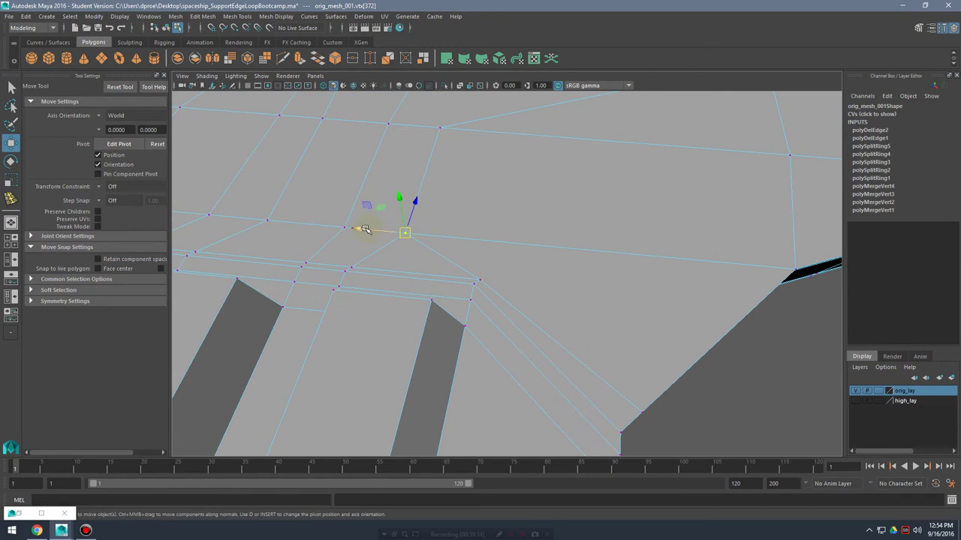
pyautogui.moveTo(365, 229); pyautogui.dragTo(459, 242)
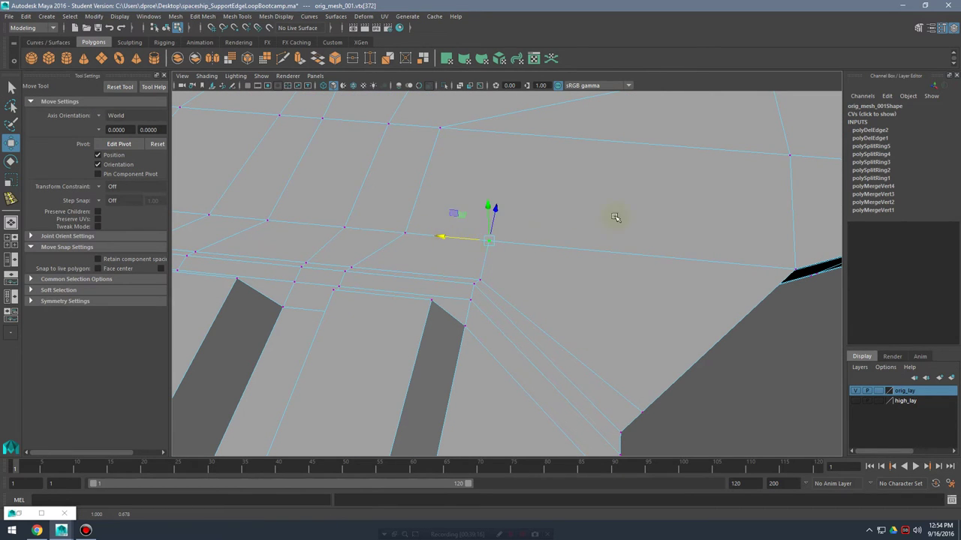
pyautogui.keyDown('alt'); pyautogui.moveTo(614, 218); pyautogui.dragTo(495, 323); pyautogui.keyUp('alt')
pyautogui.keyDown('shift'); pyautogui.rightClick(489, 283); pyautogui.keyUp('shift')
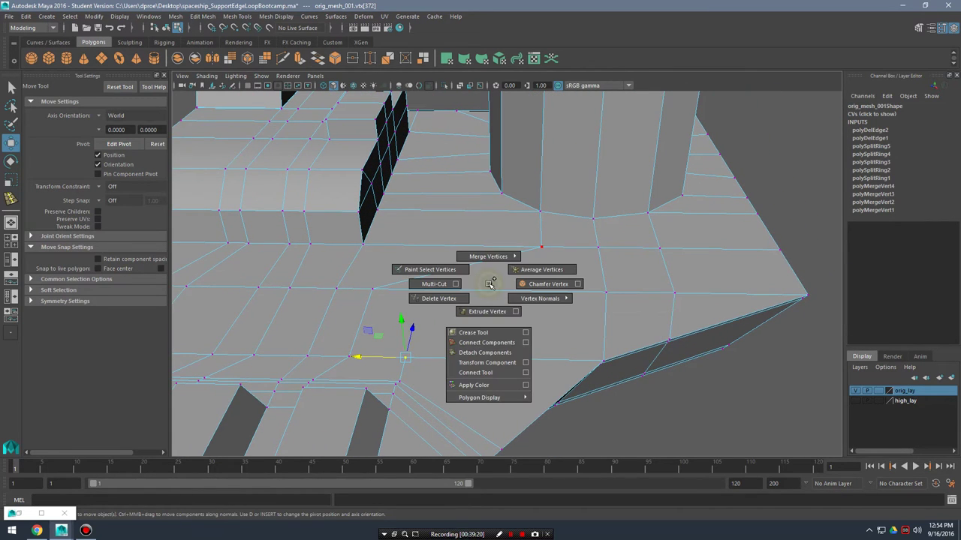
pyautogui.click(434, 283)
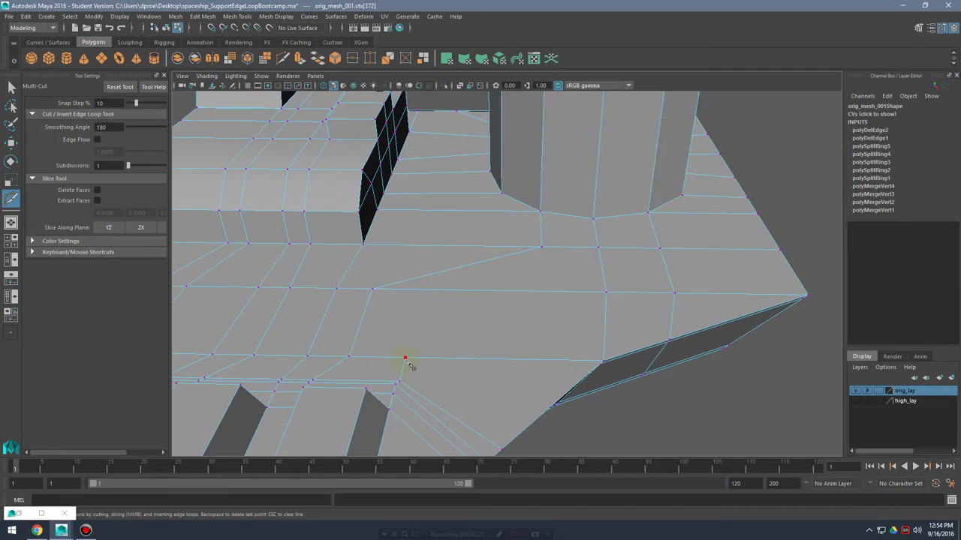
pyautogui.click(406, 360)
pyautogui.keyDown('alt'); pyautogui.moveTo(513, 301); pyautogui.dragTo(586, 225); pyautogui.keyUp('alt')
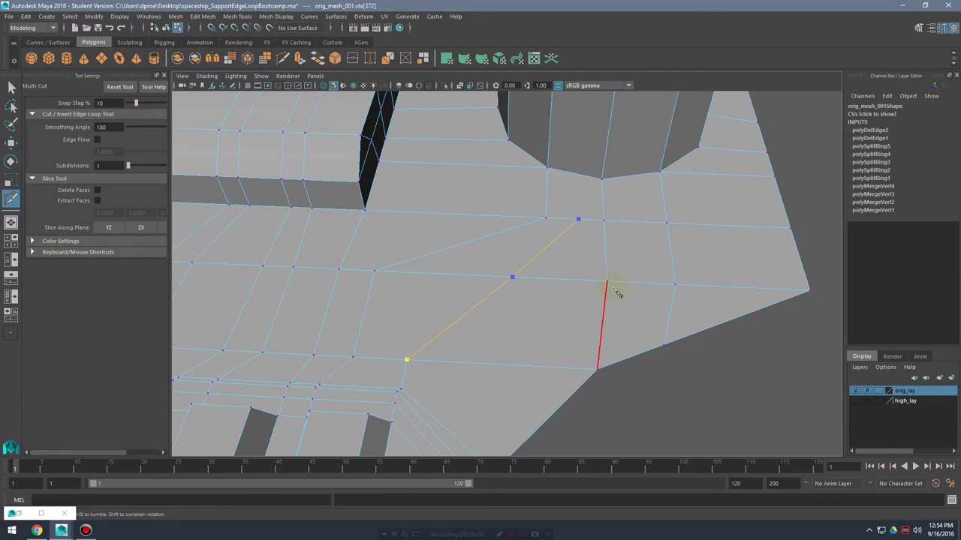
pyautogui.keyDown('alt'); pyautogui.moveTo(550, 293); pyautogui.dragTo(568, 280, button='middle'); pyautogui.keyUp('alt')
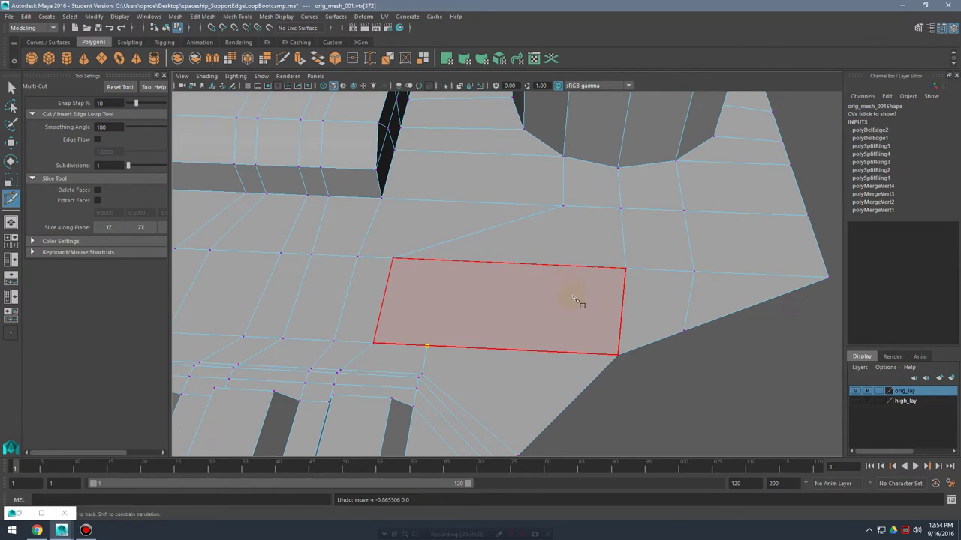
# - Cut an edge from the moved vertex to a new point inside the adjacent hull face, ending at the face's near corner vertex
pyautogui.keyDown('alt'); pyautogui.moveTo(532, 310); pyautogui.dragTo(554, 293, button='middle'); pyautogui.keyUp('alt')
pyautogui.keyDown('alt'); pyautogui.moveTo(556, 298); pyautogui.dragTo(550, 311); pyautogui.keyUp('alt')
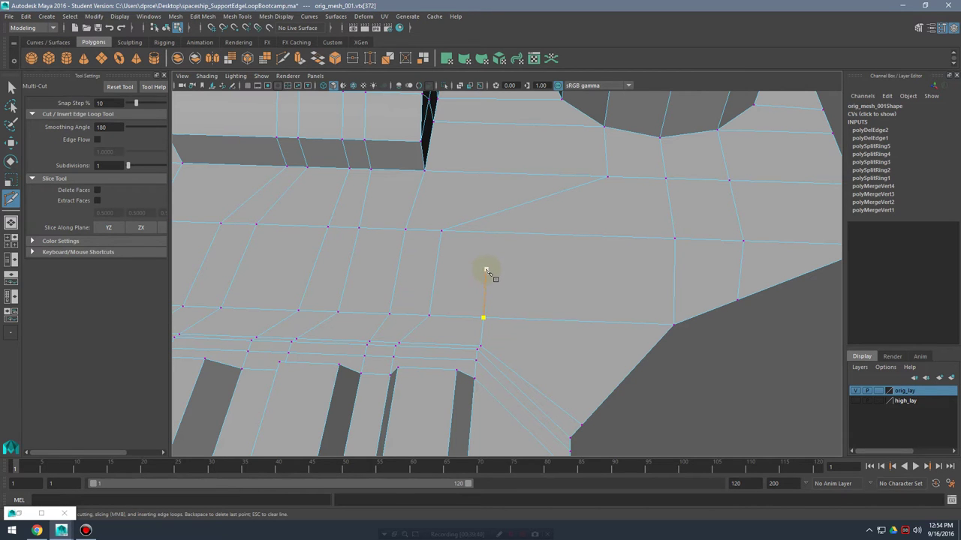
pyautogui.keyDown('alt'); pyautogui.moveTo(586, 307); pyautogui.dragTo(563, 317); pyautogui.keyUp('alt')
pyautogui.scroll(5, 548, 311)
pyautogui.moveTo(498, 281)
pyautogui.keyDown('alt'); pyautogui.mouseDown()
pyautogui.moveTo(519, 252)
pyautogui.moveTo(513, 273)
pyautogui.mouseUp(); pyautogui.keyUp('alt')
pyautogui.click(363, 206)
pyautogui.rightClick(514, 247)
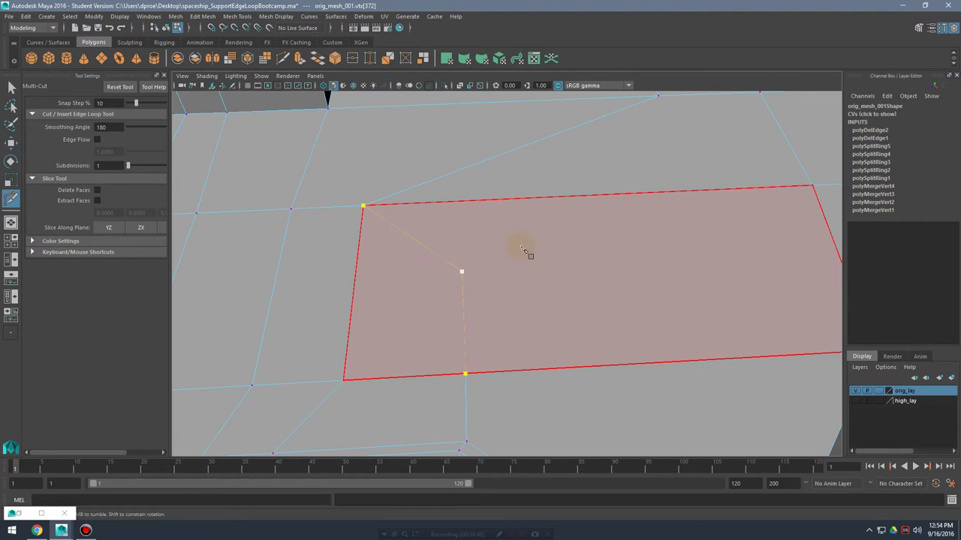
# - Cut an edge from the new interior point across the hull surface and its two crossing edges toward the outer rim
pyautogui.click(462, 271)
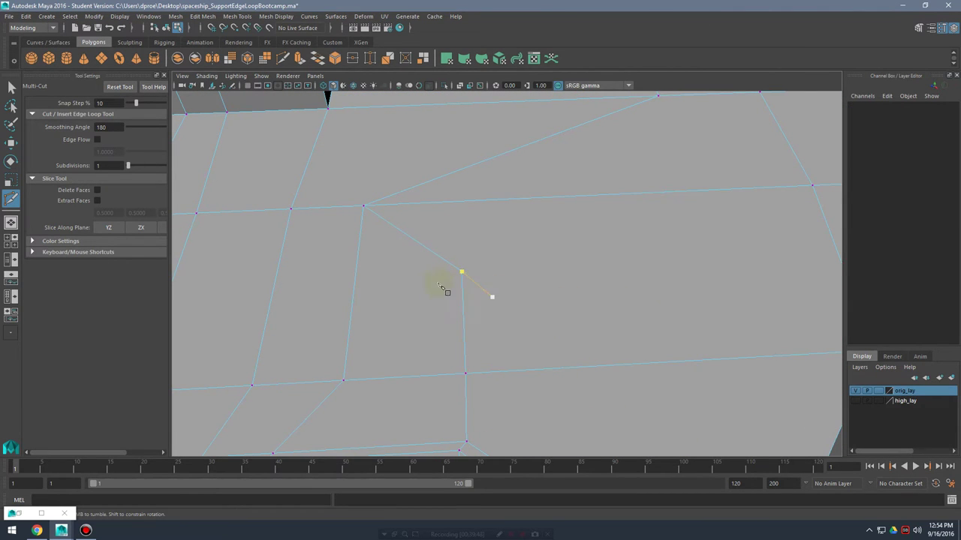
pyautogui.keyDown('alt'); pyautogui.moveTo(425, 306); pyautogui.dragTo(517, 268); pyautogui.keyUp('alt')
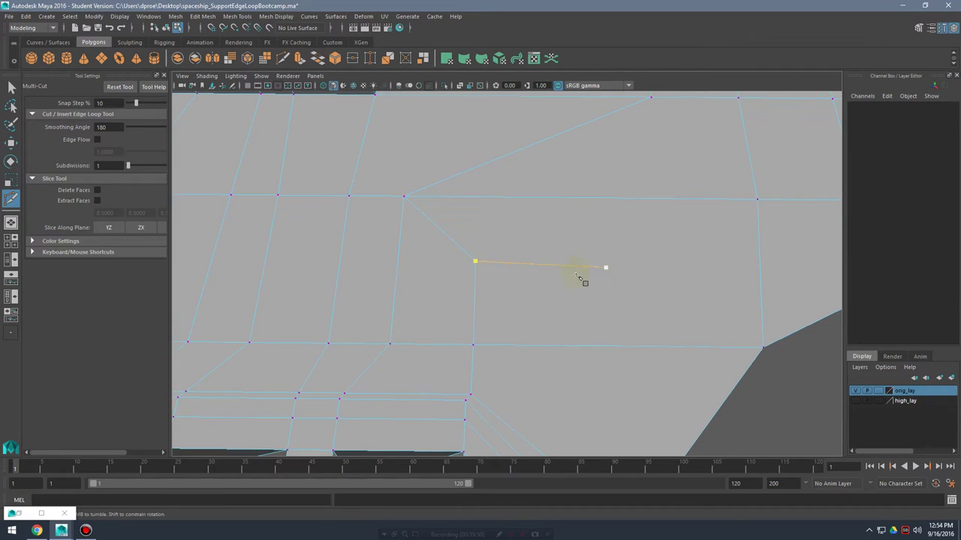
pyautogui.keyDown('alt'); pyautogui.moveTo(578, 278); pyautogui.dragTo(410, 298); pyautogui.keyUp('alt')
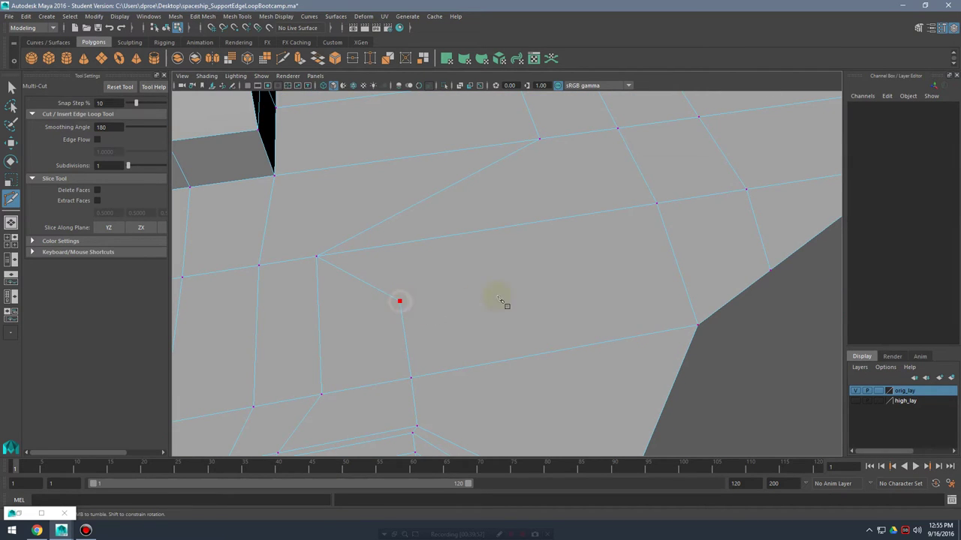
pyautogui.click(683, 253)
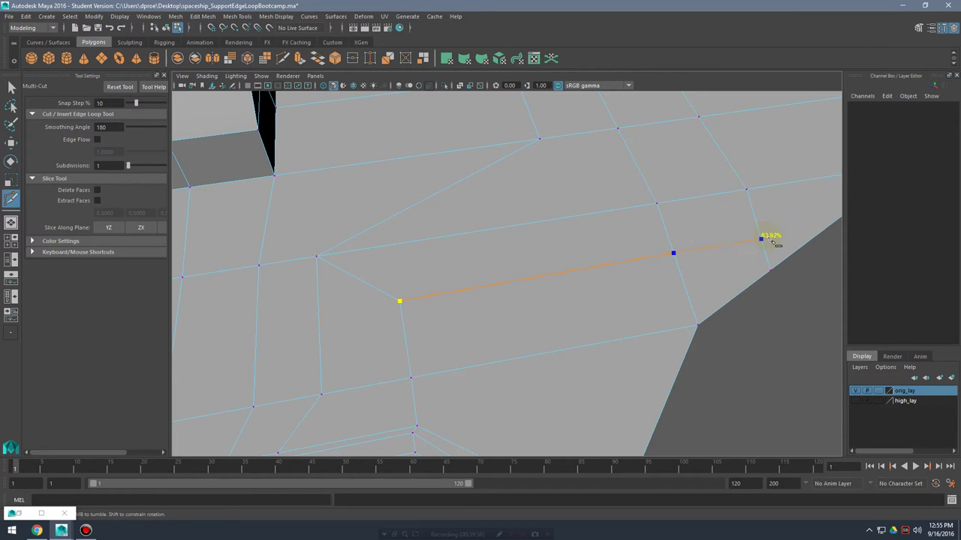
pyautogui.keyDown('alt'); pyautogui.moveTo(773, 242); pyautogui.dragTo(610, 326); pyautogui.keyUp('alt')
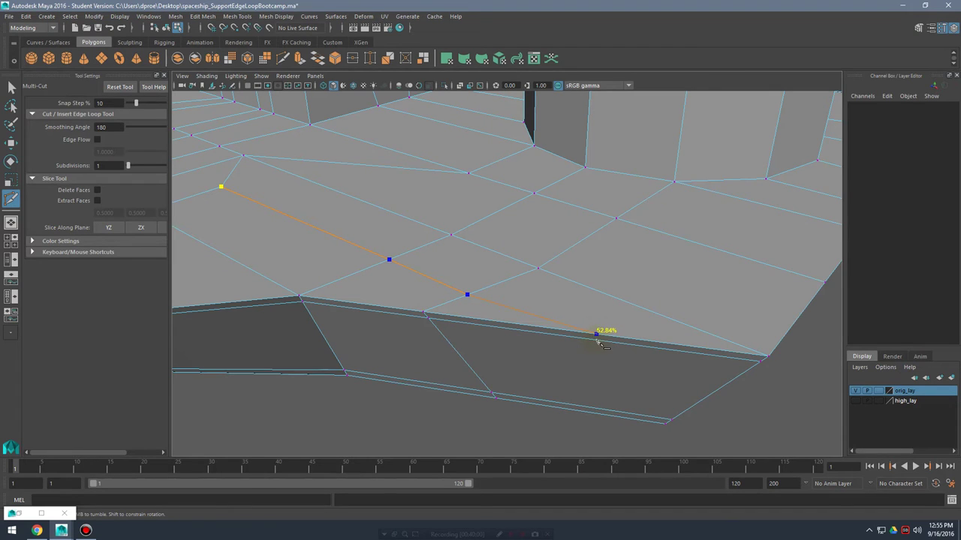
pyautogui.click(598, 343)
pyautogui.moveTo(622, 356)
pyautogui.keyDown('alt'); pyautogui.mouseDown()
pyautogui.moveTo(608, 367)
pyautogui.moveTo(628, 341)
pyautogui.mouseUp(); pyautogui.keyUp('alt')
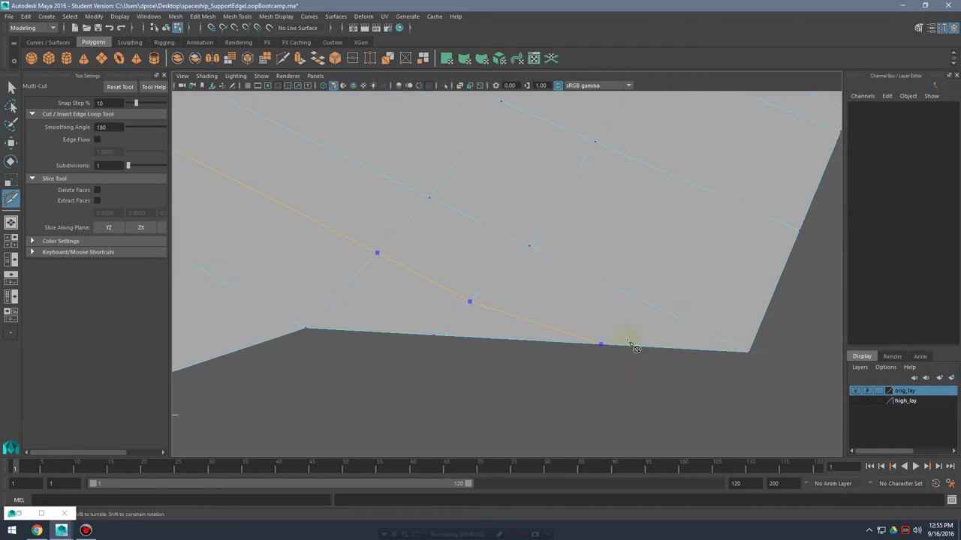
pyautogui.keyDown('alt'); pyautogui.moveTo(627, 341); pyautogui.dragTo(623, 330, button='middle'); pyautogui.keyUp('alt')
pyautogui.moveTo(597, 335); pyautogui.dragTo(560, 339)
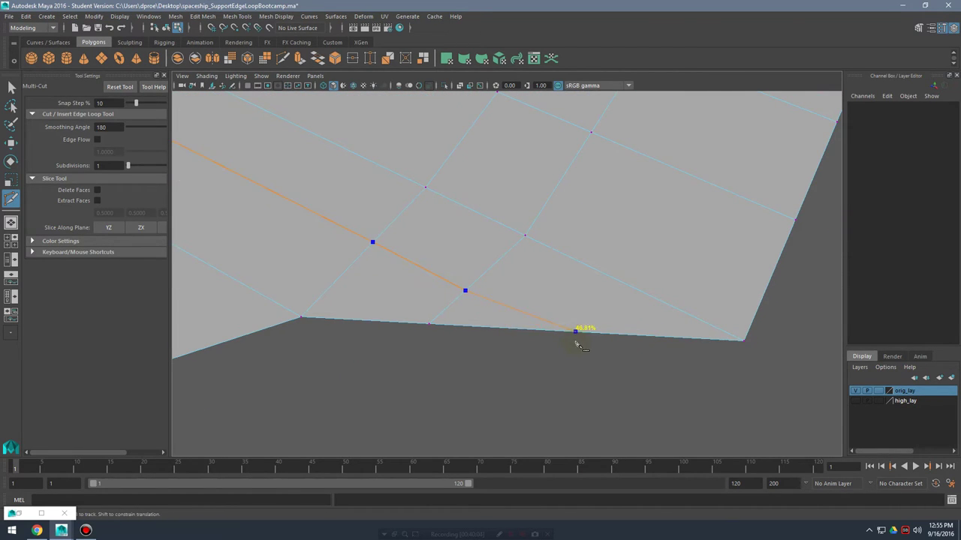
pyautogui.keyDown('alt'); pyautogui.moveTo(491, 352); pyautogui.dragTo(526, 337); pyautogui.keyUp('alt')
# - Select the hull face between the new cut's end and the outer corner and examine the surrounding edge flow
pyautogui.keyDown('alt'); pyautogui.moveTo(525, 337); pyautogui.dragTo(632, 339, button='middle'); pyautogui.keyUp('alt')
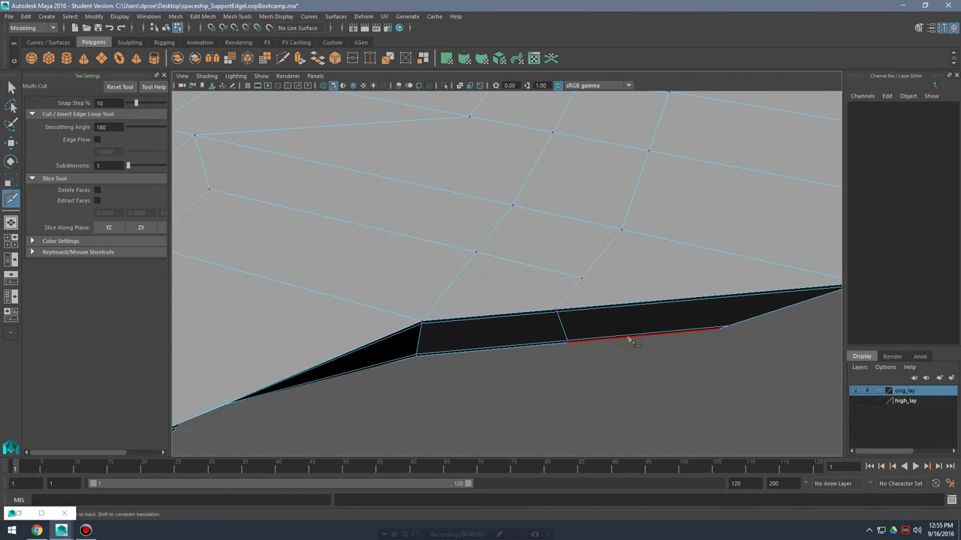
pyautogui.keyDown('alt'); pyautogui.moveTo(629, 338); pyautogui.dragTo(626, 306); pyautogui.keyUp('alt')
pyautogui.click(628, 308)
pyautogui.moveTo(593, 248); pyautogui.dragTo(594, 273, button='right')
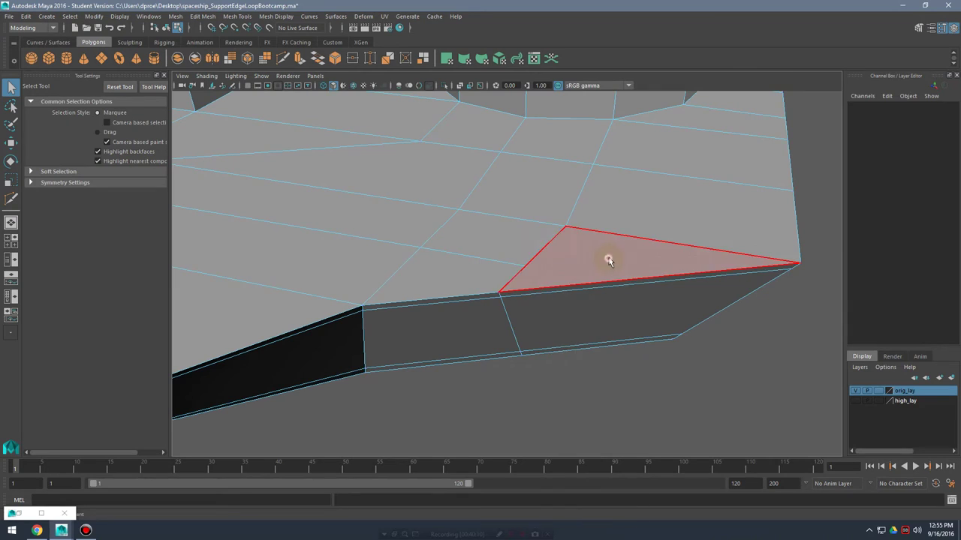
pyautogui.click(609, 259)
pyautogui.keyDown('alt'); pyautogui.moveTo(620, 283); pyautogui.dragTo(449, 331); pyautogui.keyUp('alt')
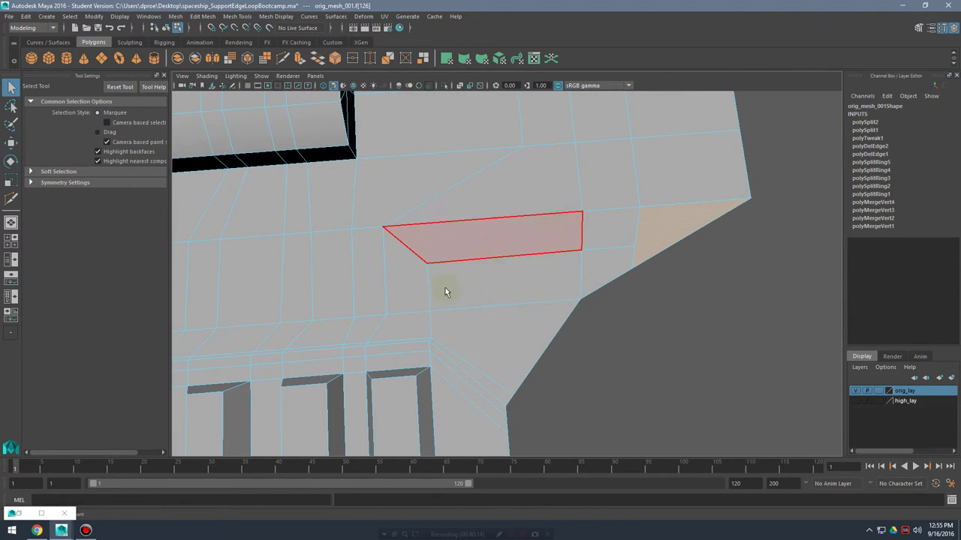
pyautogui.keyDown('alt'); pyautogui.moveTo(683, 288); pyautogui.dragTo(592, 295); pyautogui.keyUp('alt')
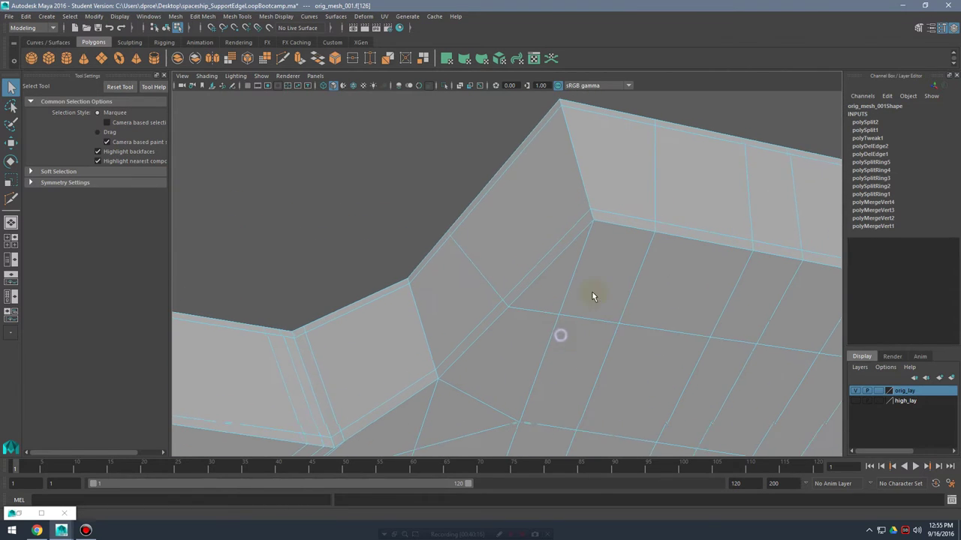
# - Extend the cut from its end vertex across the rim face and down the rim side to the underside edge with Multi-Cut
pyautogui.moveTo(558, 226); pyautogui.dragTo(592, 205, button='right')
pyautogui.keyDown('shift'); pyautogui.rightClick(563, 231); pyautogui.keyUp('shift')
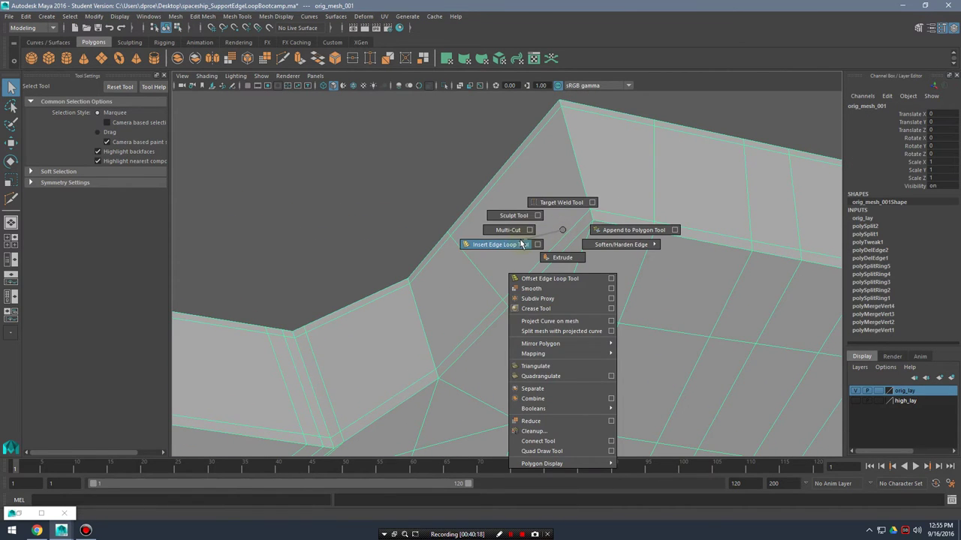
pyautogui.keyDown('shift'); pyautogui.moveTo(512, 233); pyautogui.dragTo(511, 232, button='right'); pyautogui.keyUp('shift')
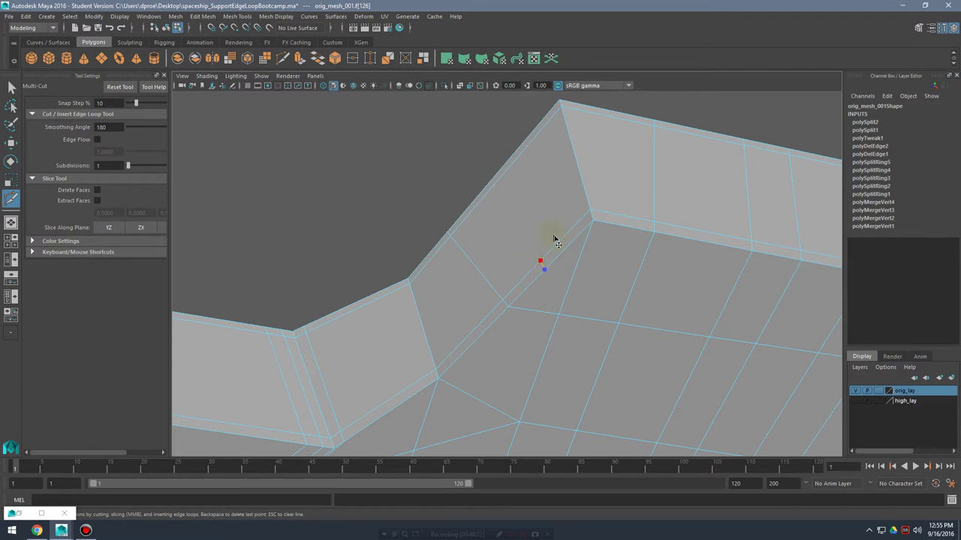
pyautogui.keyDown('alt'); pyautogui.moveTo(510, 182); pyautogui.dragTo(580, 312); pyautogui.keyUp('alt')
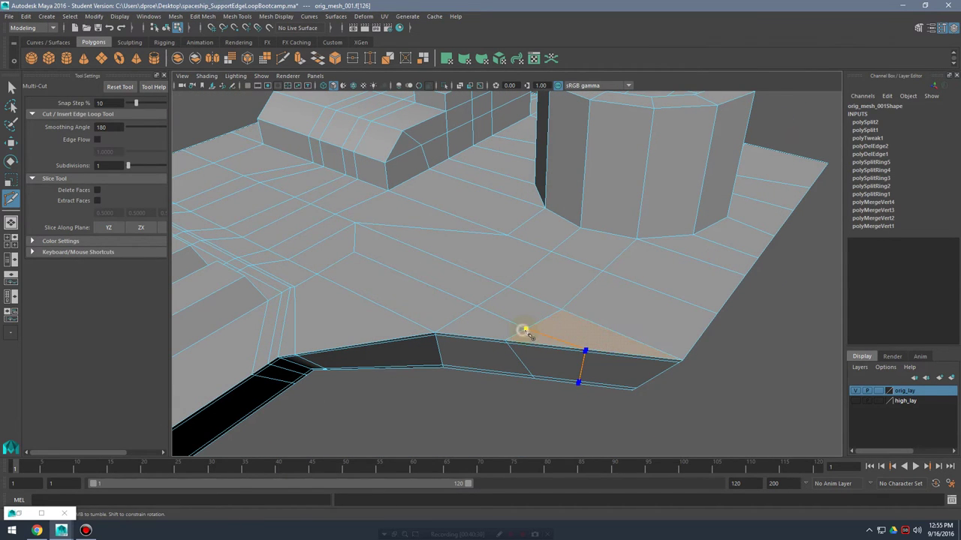
pyautogui.rightClick(639, 337)
# - Move the two vertices at the cut's lower end along the rim toward the hull's outer corner
pyautogui.keyDown('alt'); pyautogui.moveTo(654, 314); pyautogui.dragTo(580, 229); pyautogui.keyUp('alt')
pyautogui.press('q')
pyautogui.moveTo(581, 229); pyautogui.dragTo(538, 219, button='right')
pyautogui.click(577, 220)
pyautogui.keyDown('alt'); pyautogui.moveTo(575, 214); pyautogui.dragTo(661, 409); pyautogui.keyUp('alt')
pyautogui.keyDown('shift'); pyautogui.click(580, 345); pyautogui.keyUp('shift')
pyautogui.press('w')
pyautogui.keyDown('alt'); pyautogui.moveTo(665, 360); pyautogui.dragTo(536, 368); pyautogui.keyUp('alt')
pyautogui.hotkey('ctrl', 'z')
pyautogui.click(731, 370)
pyautogui.keyDown('alt'); pyautogui.moveTo(540, 368); pyautogui.dragTo(514, 337); pyautogui.keyUp('alt')
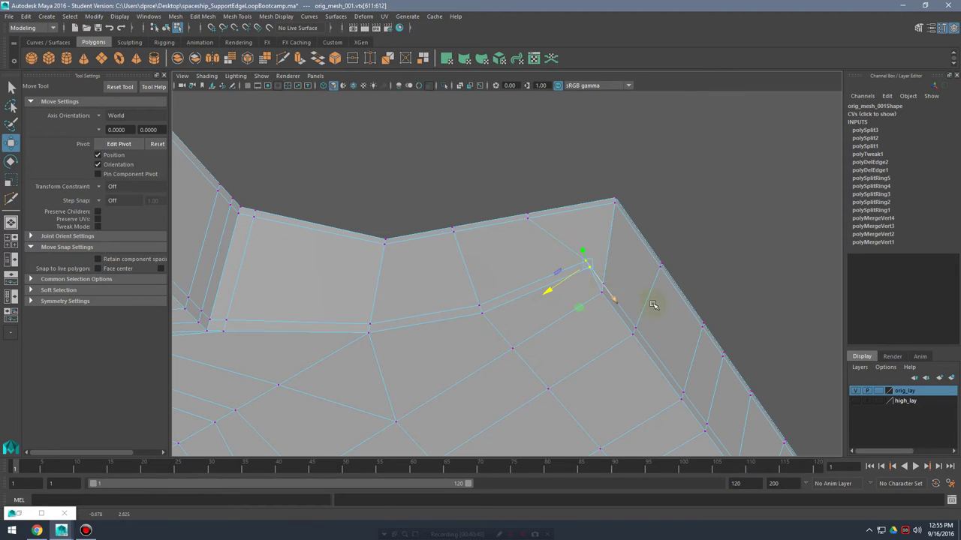
pyautogui.keyDown('alt'); pyautogui.moveTo(653, 305); pyautogui.dragTo(582, 244); pyautogui.keyUp('alt')
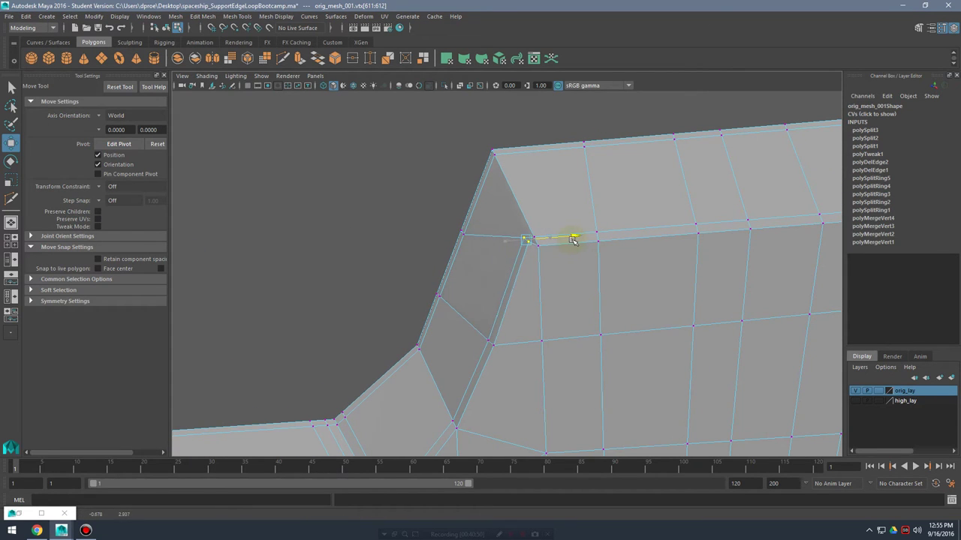
# - Shift the cut's vertex on the rim's lower support edge closer to the outer corner edge
pyautogui.keyDown('alt'); pyautogui.moveTo(530, 277); pyautogui.dragTo(500, 307); pyautogui.keyUp('alt')
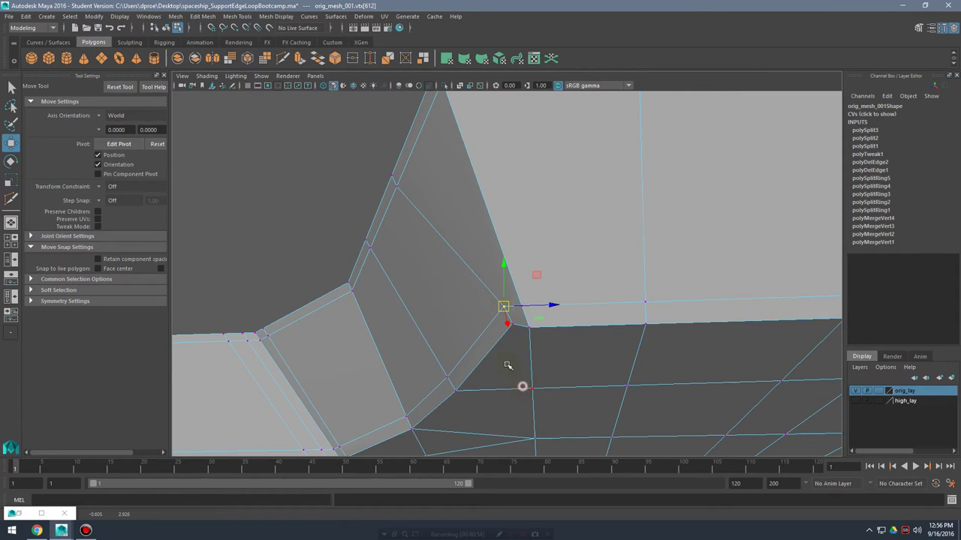
pyautogui.click(504, 307)
pyautogui.press('v')
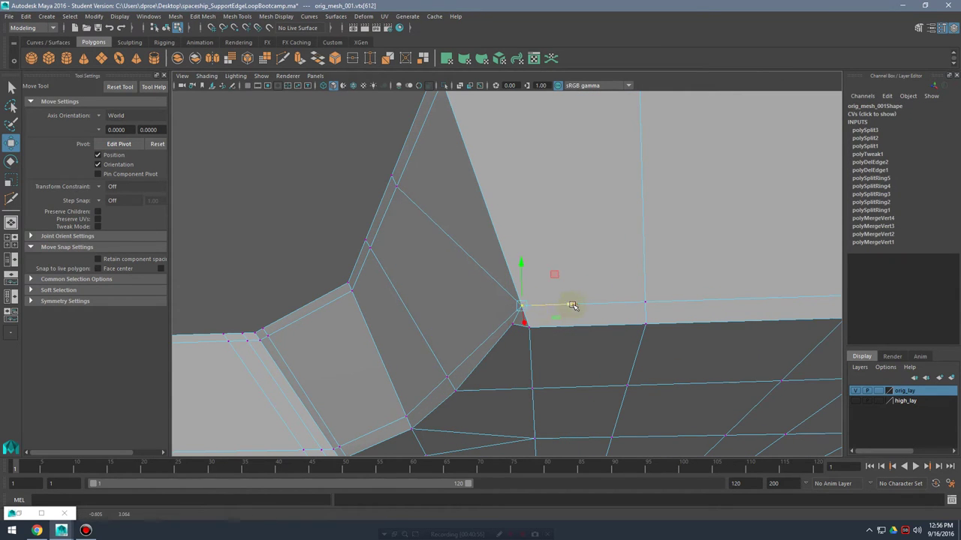
# - Move the cut's upper rim vertices close to the outer corner so the new edge runs down beside the corner edge
pyautogui.keyDown('alt'); pyautogui.moveTo(550, 337); pyautogui.dragTo(600, 166); pyautogui.keyUp('alt')
pyautogui.click(476, 277)
pyautogui.press('v')
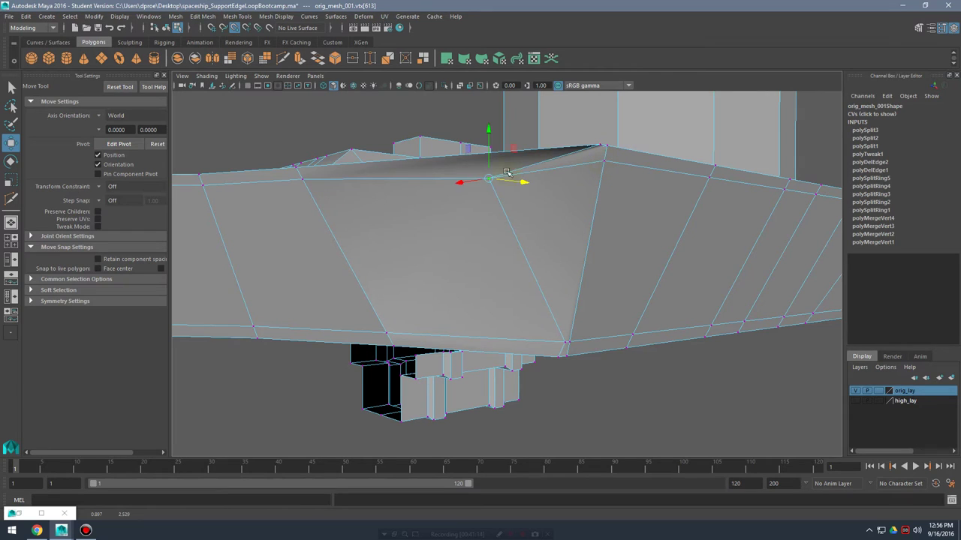
pyautogui.keyDown('alt'); pyautogui.moveTo(498, 182); pyautogui.dragTo(645, 176); pyautogui.keyUp('alt')
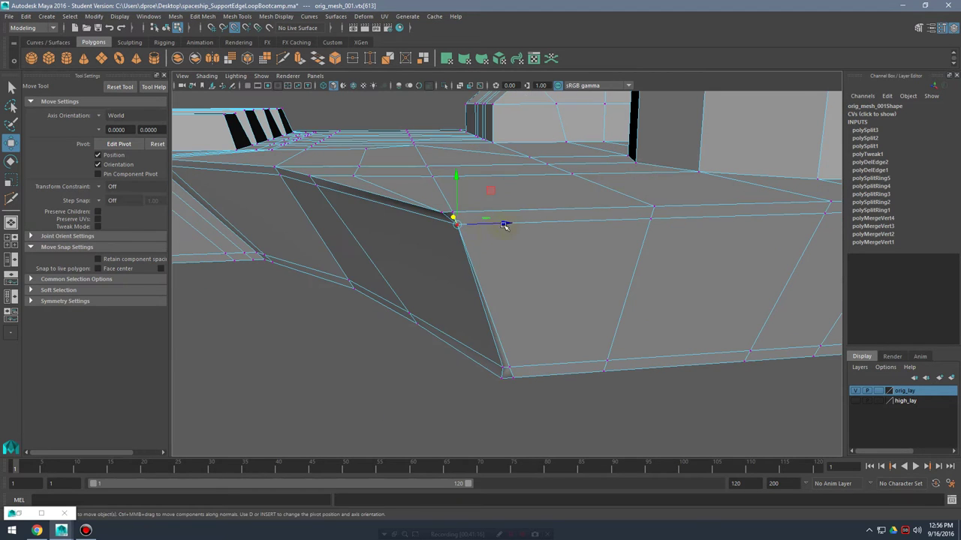
pyautogui.keyDown('alt'); pyautogui.moveTo(444, 214); pyautogui.dragTo(476, 281); pyautogui.keyUp('alt')
pyautogui.moveTo(511, 309)
pyautogui.keyDown('alt'); pyautogui.mouseDown()
pyautogui.moveTo(518, 301)
pyautogui.moveTo(573, 322)
pyautogui.moveTo(607, 368)
pyautogui.moveTo(495, 309)
pyautogui.mouseUp(); pyautogui.keyUp('alt')
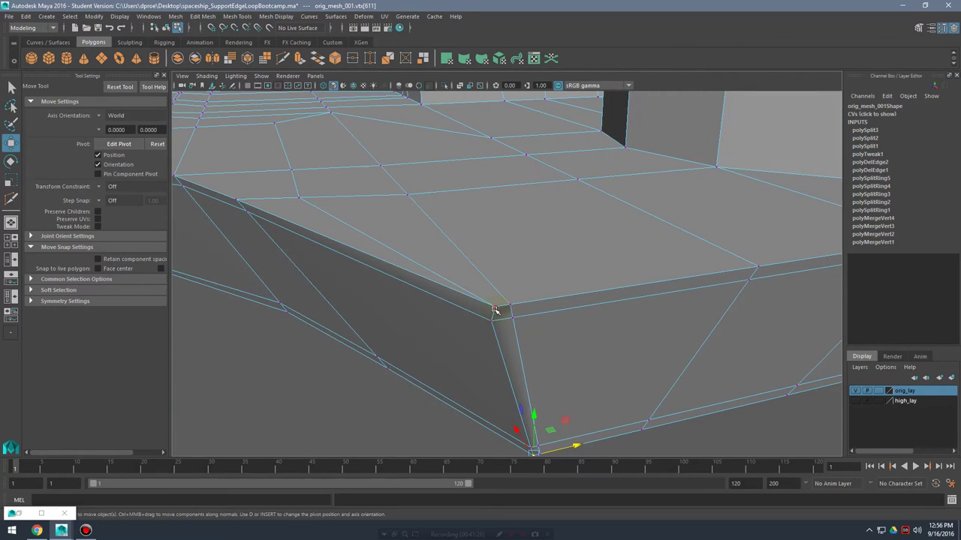
# - Examine the reshaped outer corner in object mode, both without the wireframe and with the mesh selected
pyautogui.keyDown('alt'); pyautogui.moveTo(548, 328); pyautogui.dragTo(670, 261); pyautogui.keyUp('alt')
pyautogui.moveTo(668, 252); pyautogui.dragTo(742, 228, button='right')
pyautogui.click(761, 390)
pyautogui.keyDown('alt'); pyautogui.moveTo(761, 391); pyautogui.dragTo(623, 260); pyautogui.keyUp('alt')
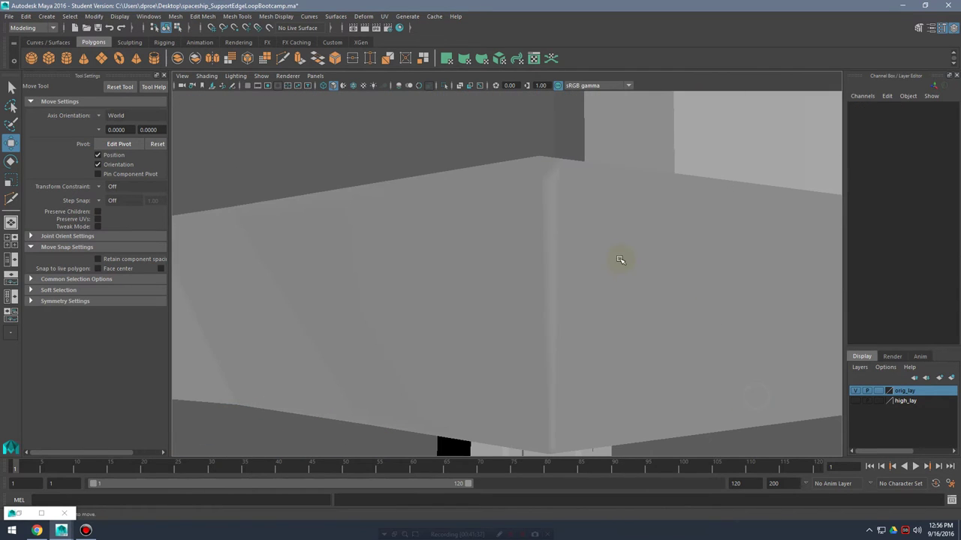
pyautogui.click(622, 260)
pyautogui.keyDown('alt'); pyautogui.moveTo(717, 268); pyautogui.dragTo(551, 208); pyautogui.keyUp('alt')
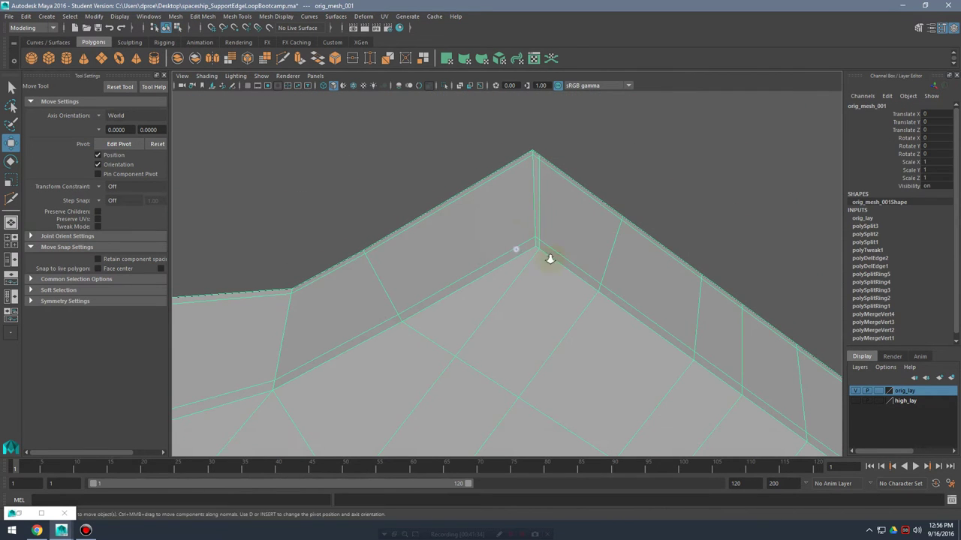
# - Insert support edge loops on the hull rim, including one beside the bend between its inner and outer corners
pyautogui.keyDown('alt'); pyautogui.moveTo(550, 259); pyautogui.dragTo(594, 264); pyautogui.keyUp('alt')
pyautogui.keyDown('shift'); pyautogui.moveTo(594, 264); pyautogui.dragTo(553, 276, button='right'); pyautogui.keyUp('shift')
pyautogui.keyDown('alt'); pyautogui.moveTo(553, 276); pyautogui.dragTo(542, 322); pyautogui.keyUp('alt')
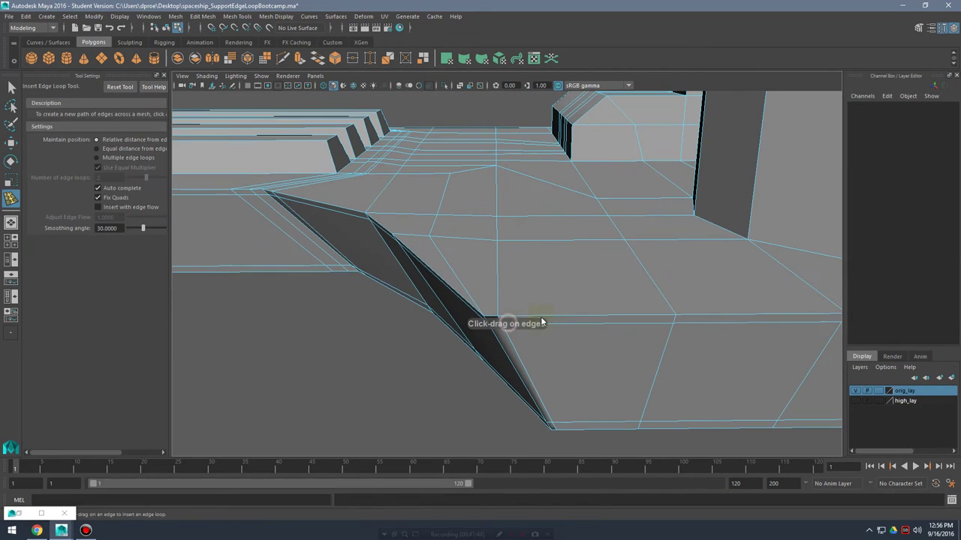
pyautogui.keyDown('alt'); pyautogui.moveTo(535, 253); pyautogui.dragTo(631, 302); pyautogui.keyUp('alt')
pyautogui.keyDown('alt'); pyautogui.moveTo(630, 302); pyautogui.dragTo(535, 322); pyautogui.keyUp('alt')
pyautogui.keyDown('alt'); pyautogui.moveTo(535, 321); pyautogui.dragTo(535, 280); pyautogui.keyUp('alt')
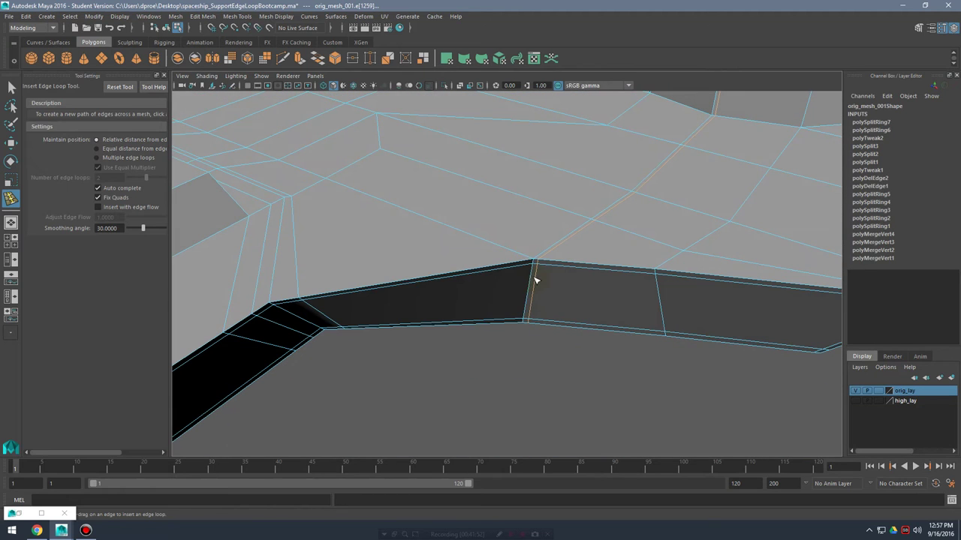
# - Add a support edge loop on the other side of the rim bend and check the bend with smooth preview in object mode
pyautogui.press('3')
pyautogui.keyDown('alt'); pyautogui.moveTo(591, 318); pyautogui.dragTo(550, 315, button='middle'); pyautogui.keyUp('alt')
pyautogui.press('q')
pyautogui.moveTo(581, 263); pyautogui.dragTo(622, 231, button='right')
pyautogui.click(618, 370)
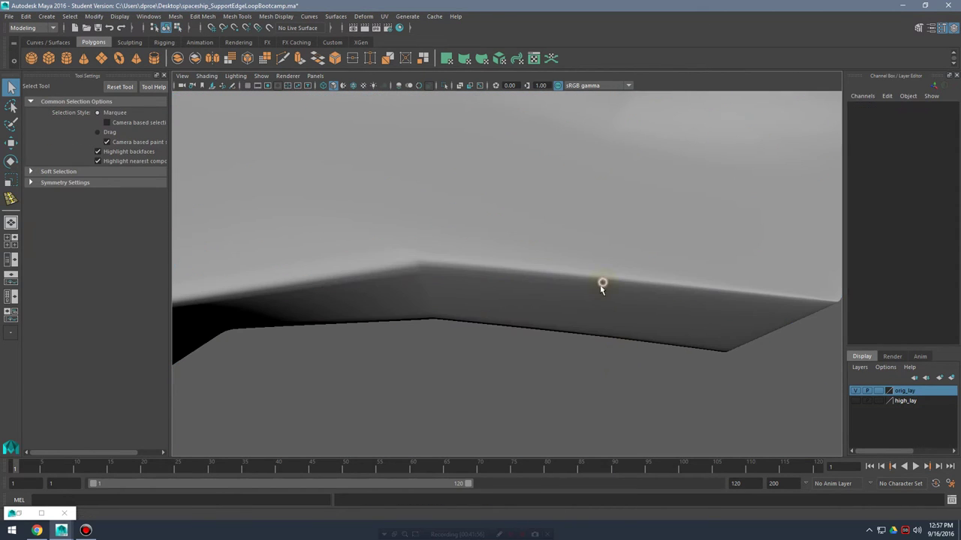
pyautogui.click(601, 286)
pyautogui.moveTo(601, 286)
pyautogui.keyDown('alt'); pyautogui.mouseDown()
pyautogui.moveTo(585, 356)
pyautogui.moveTo(639, 361)
pyautogui.moveTo(630, 277)
pyautogui.moveTo(653, 316)
pyautogui.moveTo(547, 332)
pyautogui.moveTo(698, 350)
pyautogui.mouseUp(); pyautogui.keyUp('alt')
pyautogui.press('1')
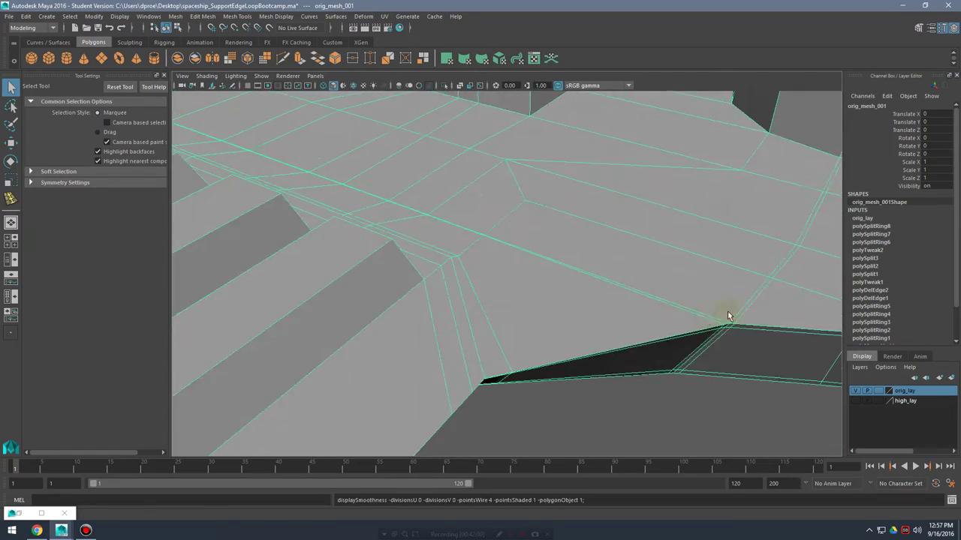
# - Examine the hull rim and its outer corner with smooth preview in object mode, with the mesh selected and deselected
pyautogui.keyDown('alt'); pyautogui.moveTo(727, 315); pyautogui.dragTo(629, 303); pyautogui.keyUp('alt')
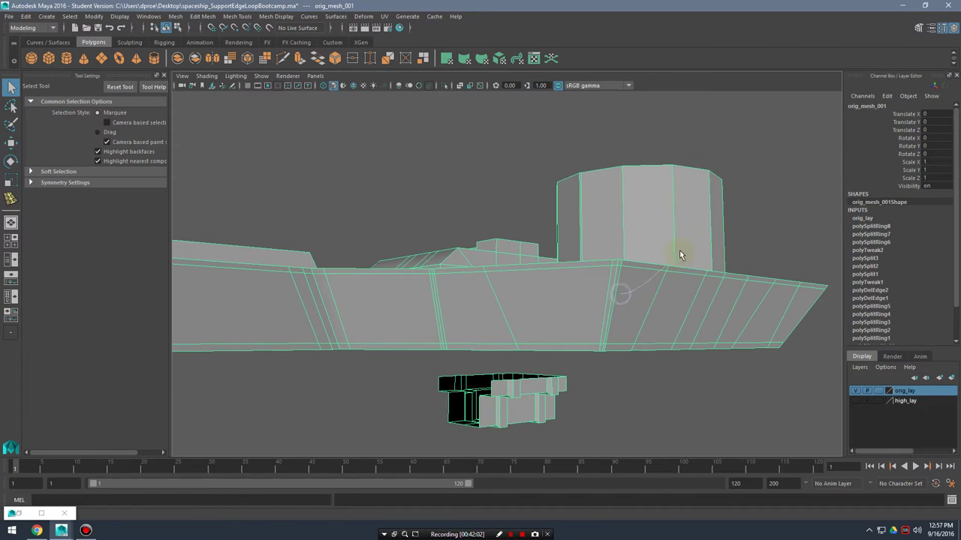
pyautogui.moveTo(681, 255); pyautogui.dragTo(691, 239, button='right')
pyautogui.click(692, 386)
pyautogui.keyDown('alt'); pyautogui.moveTo(693, 386); pyautogui.dragTo(625, 251); pyautogui.keyUp('alt')
pyautogui.click(638, 289)
pyautogui.press('3')
pyautogui.moveTo(624, 251); pyautogui.dragTo(693, 247, button='right')
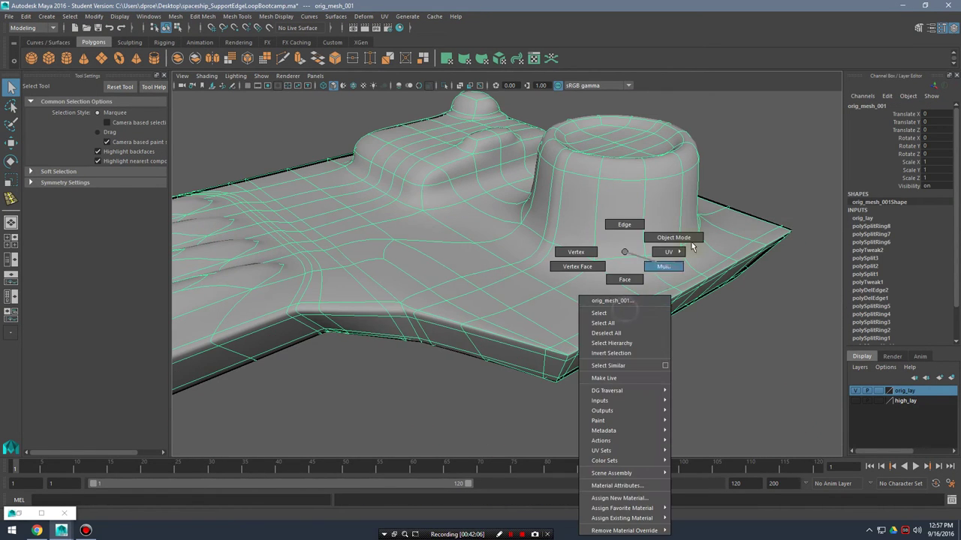
pyautogui.click(751, 386)
pyautogui.keyDown('alt'); pyautogui.moveTo(751, 386); pyautogui.dragTo(635, 338); pyautogui.keyUp('alt')
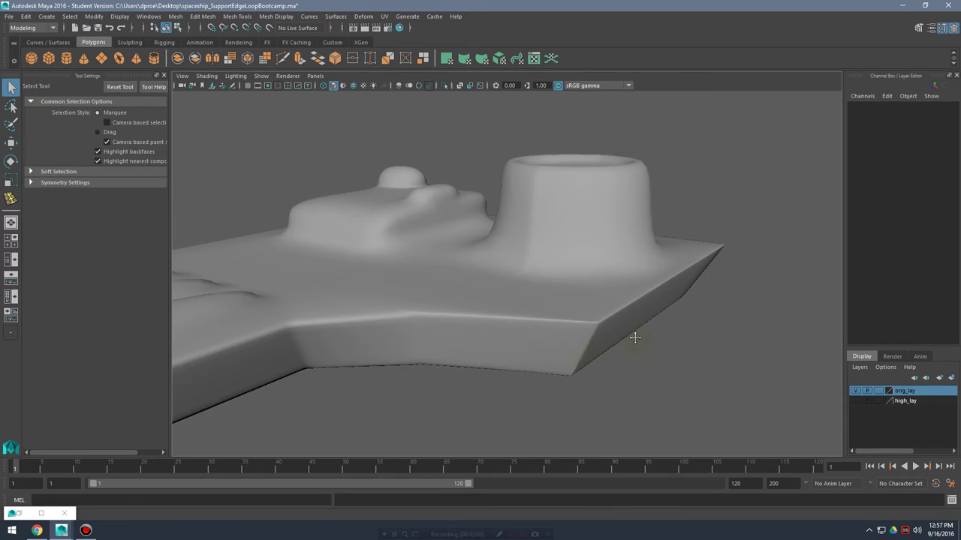
# - Insert a support edge loop close beside the hull's sharp outer corner edge and check it with smooth preview
pyautogui.click(639, 327)
pyautogui.press('1')
pyautogui.keyDown('alt'); pyautogui.moveTo(676, 365); pyautogui.dragTo(485, 362); pyautogui.keyUp('alt')
pyautogui.keyDown('shift'); pyautogui.moveTo(573, 298); pyautogui.dragTo(531, 319, button='right'); pyautogui.keyUp('shift')
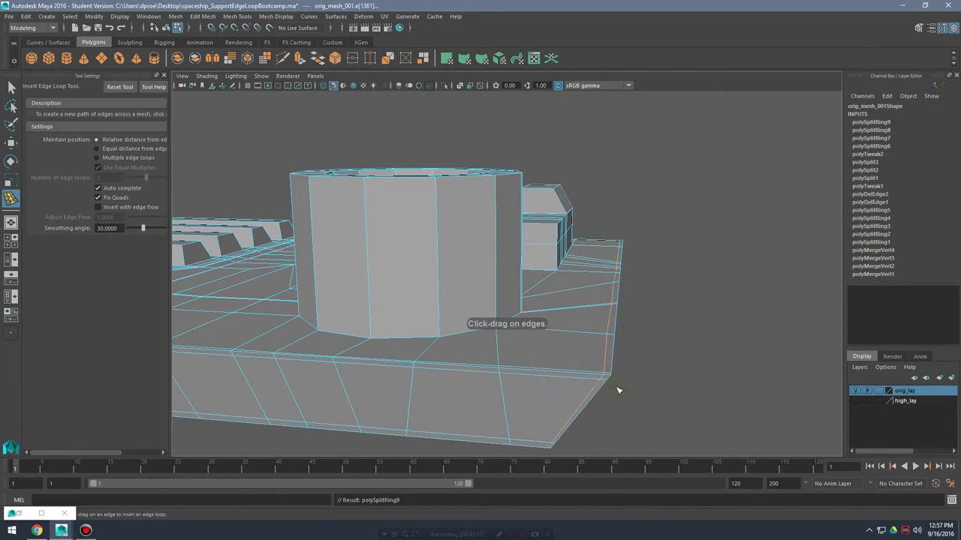
pyautogui.keyDown('alt'); pyautogui.moveTo(618, 391); pyautogui.dragTo(558, 361); pyautogui.keyUp('alt')
pyautogui.press('3')
pyautogui.press('1')
# - Insert a second support edge loop on the opposite side of the outer corner edge, continuing along the hull's underside
pyautogui.keyDown('alt'); pyautogui.moveTo(558, 360); pyautogui.dragTo(626, 357, button='right'); pyautogui.keyUp('alt')
pyautogui.keyDown('alt'); pyautogui.moveTo(626, 357); pyautogui.dragTo(621, 327); pyautogui.keyUp('alt')
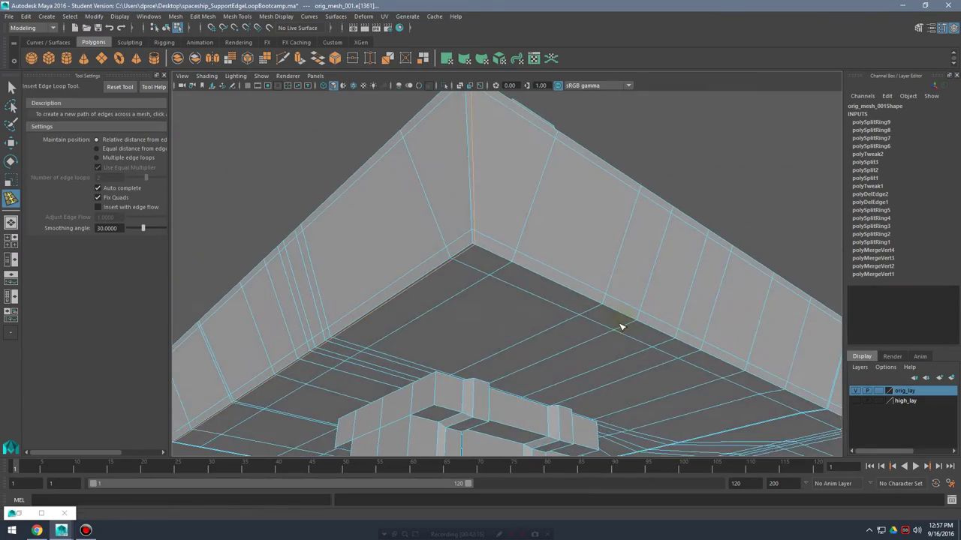
pyautogui.keyDown('alt'); pyautogui.moveTo(526, 262); pyautogui.dragTo(558, 311, button='middle'); pyautogui.keyUp('alt')
pyautogui.keyDown('alt'); pyautogui.moveTo(558, 311); pyautogui.dragTo(629, 304, button='right'); pyautogui.keyUp('alt')
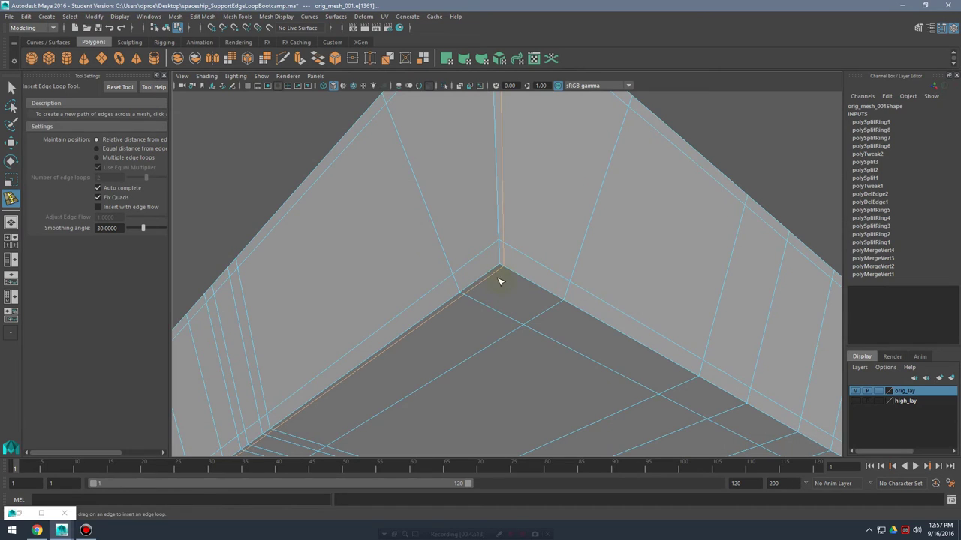
pyautogui.keyDown('alt'); pyautogui.moveTo(499, 281); pyautogui.dragTo(525, 255); pyautogui.keyUp('alt')
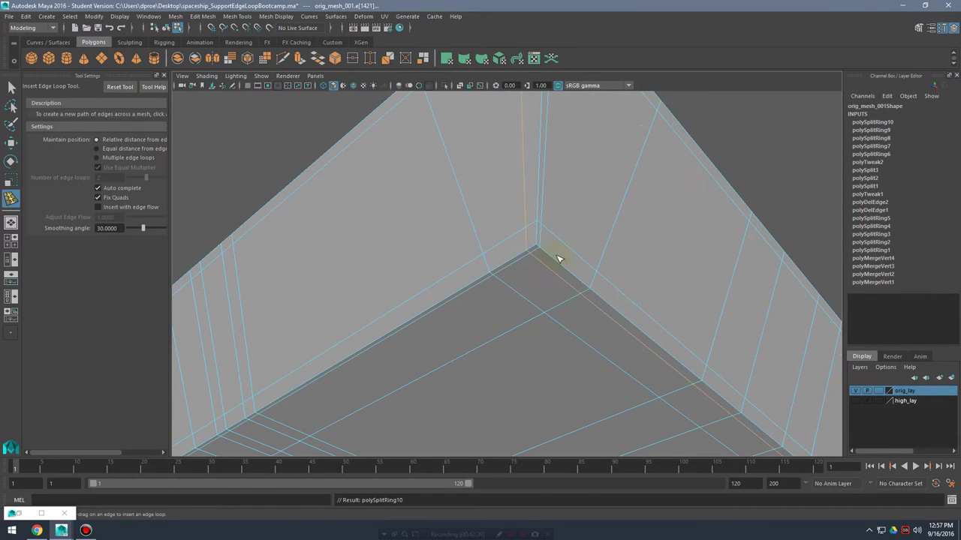
# - Examine the hull corner and the ribbed panel in smooth preview from several angles
pyautogui.press('3')
pyautogui.keyDown('alt'); pyautogui.moveTo(618, 253); pyautogui.dragTo(618, 263); pyautogui.keyUp('alt')
pyautogui.press('q')
pyautogui.moveTo(594, 225); pyautogui.dragTo(691, 201, button='right')
pyautogui.click(722, 190)
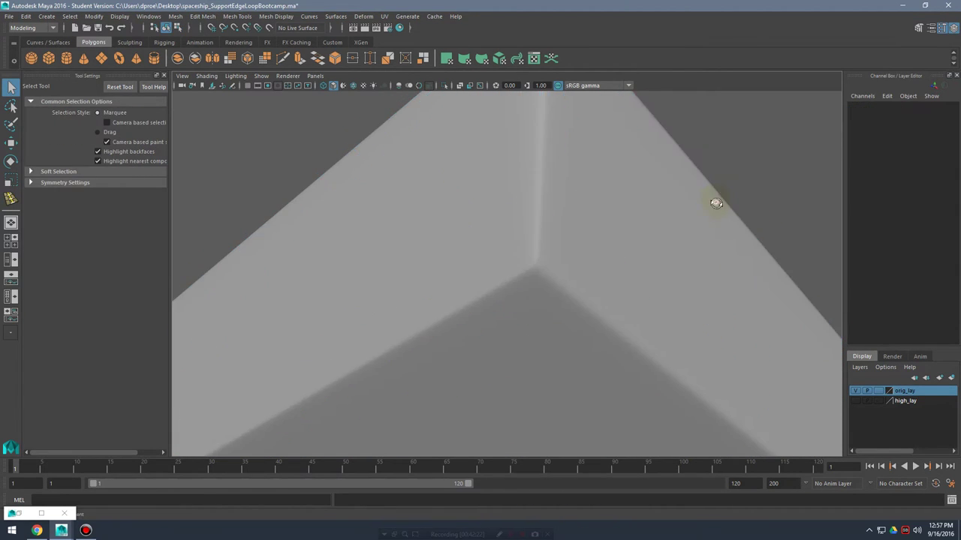
pyautogui.keyDown('alt'); pyautogui.moveTo(717, 204); pyautogui.dragTo(709, 286); pyautogui.keyUp('alt')
pyautogui.click(630, 359)
pyautogui.keyDown('alt'); pyautogui.moveTo(629, 358); pyautogui.dragTo(600, 308); pyautogui.keyUp('alt')
pyautogui.press('1')
# - Delete the edge loop that runs across the outer end of the ribbed panel, beside its corner
pyautogui.keyDown('alt'); pyautogui.moveTo(600, 307); pyautogui.dragTo(610, 301, button='middle'); pyautogui.keyUp('alt')
pyautogui.moveTo(610, 301)
pyautogui.keyDown('alt'); pyautogui.mouseDown()
pyautogui.moveTo(583, 315)
pyautogui.moveTo(629, 296)
pyautogui.mouseUp(); pyautogui.keyUp('alt')
pyautogui.moveTo(628, 296); pyautogui.dragTo(644, 299, button='right')
pyautogui.click(640, 294)
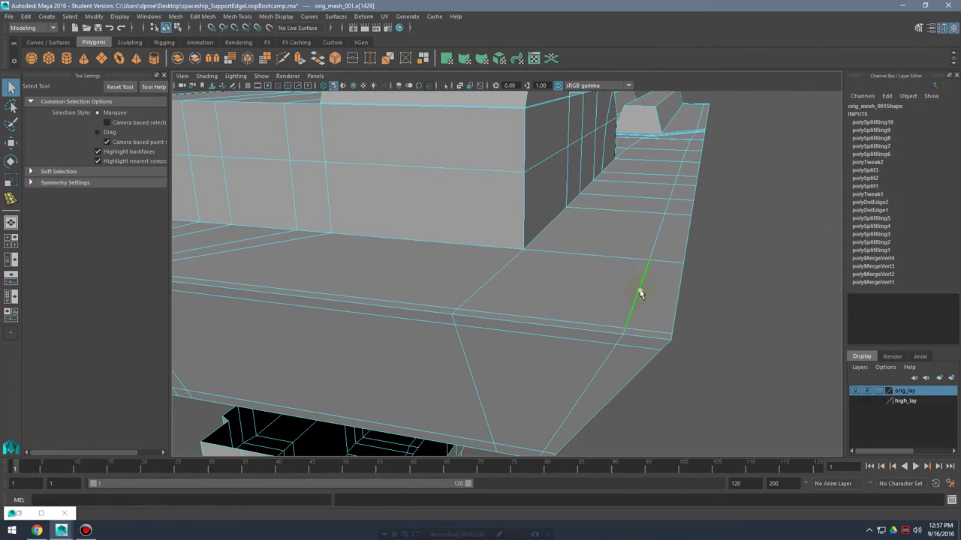
pyautogui.keyDown('shift'); pyautogui.moveTo(665, 227); pyautogui.dragTo(679, 242, button='right'); pyautogui.keyUp('shift')
pyautogui.click(657, 256)
# - Insert a replacement support edge loop near the outer end of the ribbed panel and preview it smoothed
pyautogui.keyDown('shift'); pyautogui.moveTo(633, 272); pyautogui.dragTo(575, 288, button='right'); pyautogui.keyUp('shift')
pyautogui.moveTo(660, 338); pyautogui.dragTo(716, 347)
pyautogui.press('3')
pyautogui.press('q')
pyautogui.moveTo(614, 288); pyautogui.dragTo(662, 240, button='right')
pyautogui.keyDown('alt'); pyautogui.moveTo(714, 379); pyautogui.dragTo(703, 319); pyautogui.keyUp('alt')
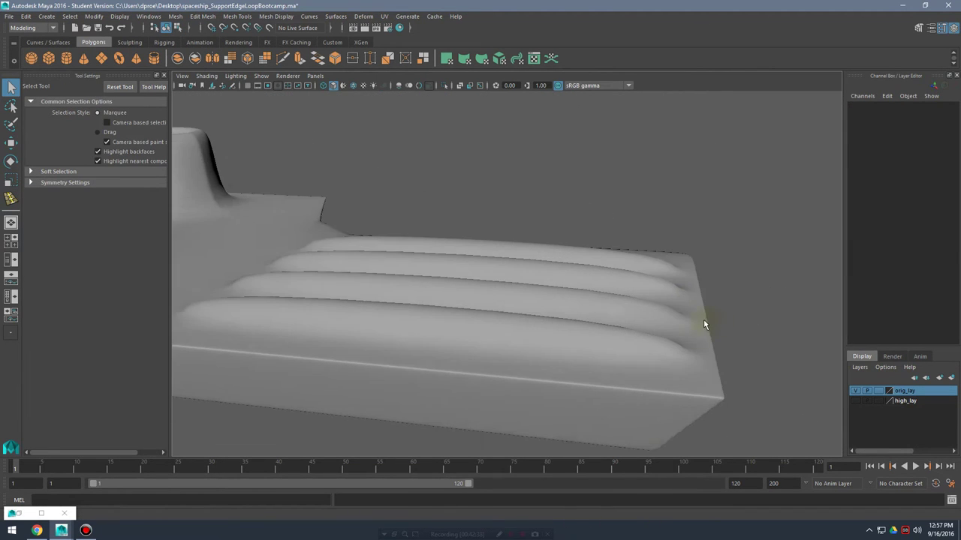
# - Insert another support edge loop tight against the ribbed panel's end edge to sharpen its outer corner
pyautogui.click(703, 319)
pyautogui.press('1')
pyautogui.keyDown('alt'); pyautogui.moveTo(744, 346); pyautogui.dragTo(608, 279); pyautogui.keyUp('alt')
pyautogui.keyDown('alt'); pyautogui.moveTo(711, 300); pyautogui.dragTo(643, 307); pyautogui.keyUp('alt')
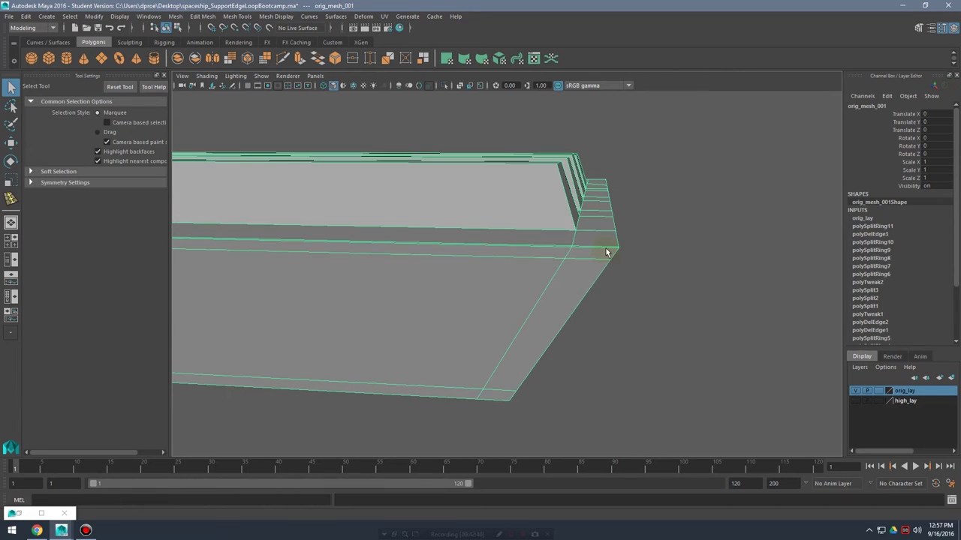
pyautogui.keyDown('shift'); pyautogui.moveTo(607, 248); pyautogui.dragTo(568, 264, button='right'); pyautogui.keyUp('shift')
pyautogui.moveTo(600, 250); pyautogui.dragTo(545, 288)
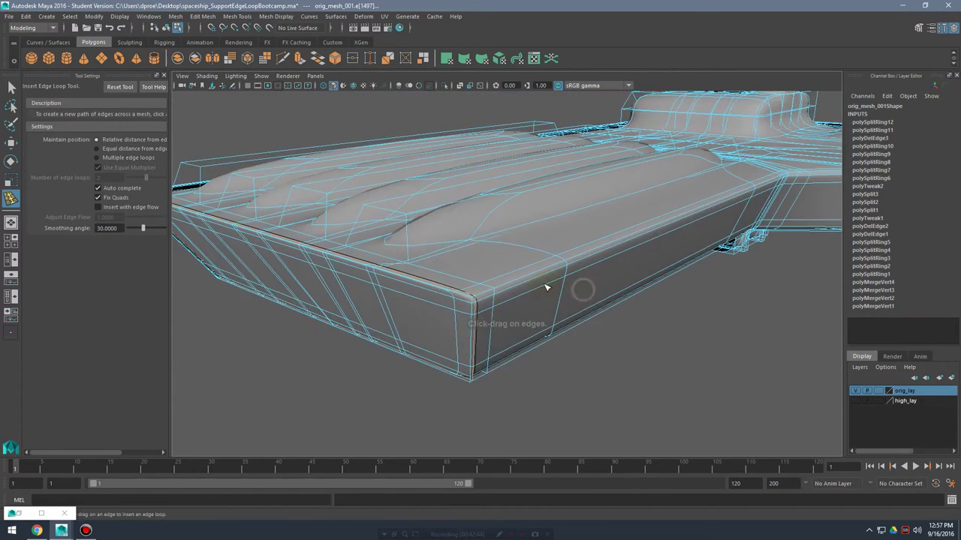
pyautogui.press('q')
pyautogui.moveTo(538, 252); pyautogui.dragTo(593, 241, button='right')
pyautogui.click(670, 373)
pyautogui.click(518, 336)
# - Insert a support edge loop close to the ribbed panel's side edge, running back toward the notch at the hull
pyautogui.keyDown('alt'); pyautogui.moveTo(670, 373); pyautogui.dragTo(536, 236); pyautogui.keyUp('alt')
pyautogui.press('1')
pyautogui.keyDown('shift'); pyautogui.moveTo(535, 236); pyautogui.dragTo(505, 252, button='right'); pyautogui.keyUp('shift')
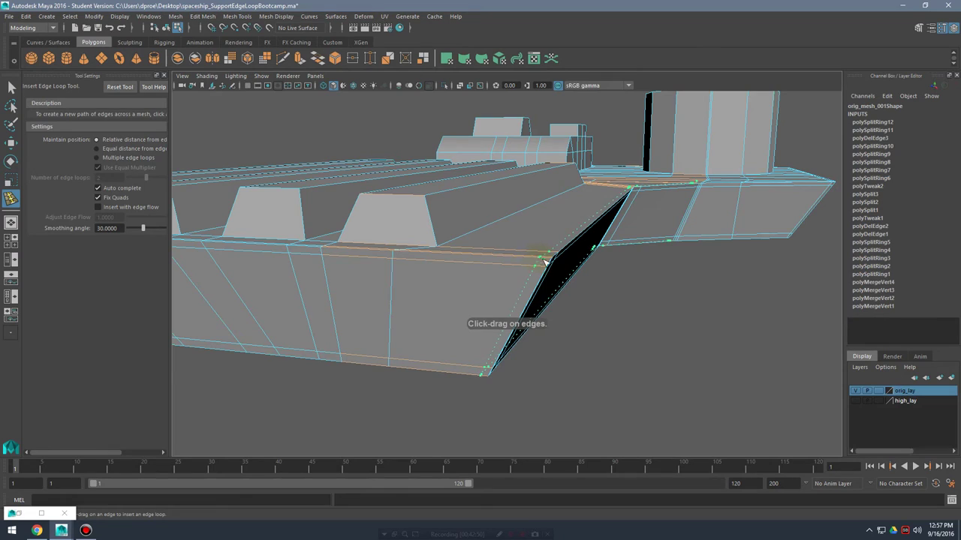
pyautogui.moveTo(545, 262); pyautogui.dragTo(545, 262)
# - Examine how the new support edge loop runs around the notch corners between the ribbed panel and the hull
pyautogui.keyDown('alt'); pyautogui.moveTo(559, 289); pyautogui.dragTo(339, 360); pyautogui.keyUp('alt')
pyautogui.keyDown('alt'); pyautogui.moveTo(743, 262); pyautogui.dragTo(435, 310, button='middle'); pyautogui.keyUp('alt')
pyautogui.keyDown('alt'); pyautogui.moveTo(435, 311); pyautogui.dragTo(666, 320, button='right'); pyautogui.keyUp('alt')
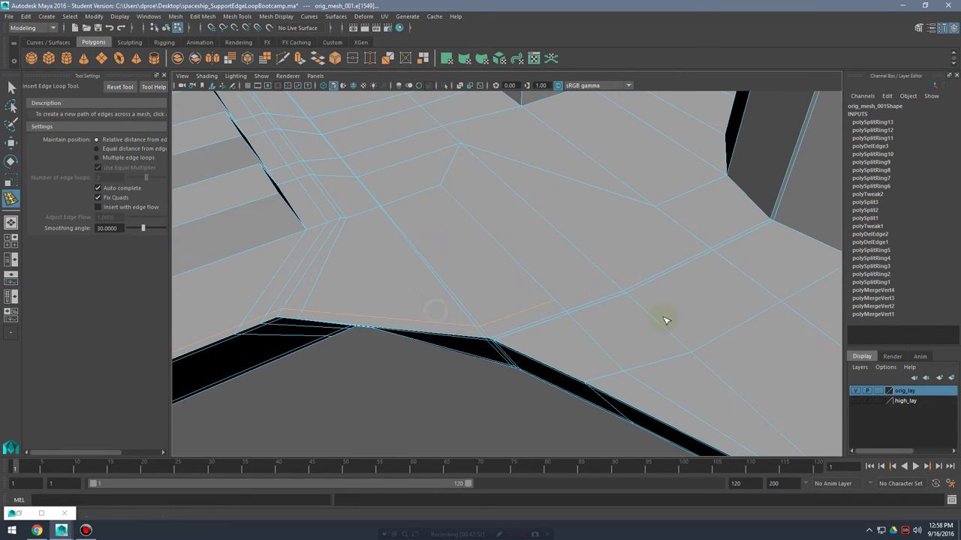
pyautogui.press('3')
pyautogui.press('1')
pyautogui.keyDown('alt'); pyautogui.moveTo(555, 298); pyautogui.dragTo(542, 307, button='middle'); pyautogui.keyUp('alt')
pyautogui.keyDown('alt'); pyautogui.moveTo(543, 307); pyautogui.dragTo(569, 311, button='right'); pyautogui.keyUp('alt')
pyautogui.keyDown('alt'); pyautogui.moveTo(568, 311); pyautogui.dragTo(542, 310, button='middle'); pyautogui.keyUp('alt')
pyautogui.keyDown('alt'); pyautogui.moveTo(641, 287); pyautogui.dragTo(455, 288, button='right'); pyautogui.keyUp('alt')
pyautogui.keyDown('alt'); pyautogui.moveTo(553, 279); pyautogui.dragTo(571, 243); pyautogui.keyUp('alt')
pyautogui.keyDown('alt'); pyautogui.moveTo(573, 344); pyautogui.dragTo(518, 337, button='right'); pyautogui.keyUp('alt')
pyautogui.keyDown('alt'); pyautogui.moveTo(537, 334); pyautogui.dragTo(555, 248); pyautogui.keyUp('alt')
pyautogui.keyDown('alt'); pyautogui.moveTo(579, 300); pyautogui.dragTo(626, 392, button='right'); pyautogui.keyUp('alt')
pyautogui.keyDown('alt'); pyautogui.moveTo(626, 393); pyautogui.dragTo(586, 268, button='middle'); pyautogui.keyUp('alt')
pyautogui.keyDown('alt'); pyautogui.moveTo(586, 268); pyautogui.dragTo(547, 262); pyautogui.keyUp('alt')
pyautogui.keyDown('alt'); pyautogui.moveTo(547, 262); pyautogui.dragTo(782, 289, button='right'); pyautogui.keyUp('alt')
pyautogui.keyDown('alt'); pyautogui.moveTo(549, 298); pyautogui.dragTo(665, 249, button='middle'); pyautogui.keyUp('alt')
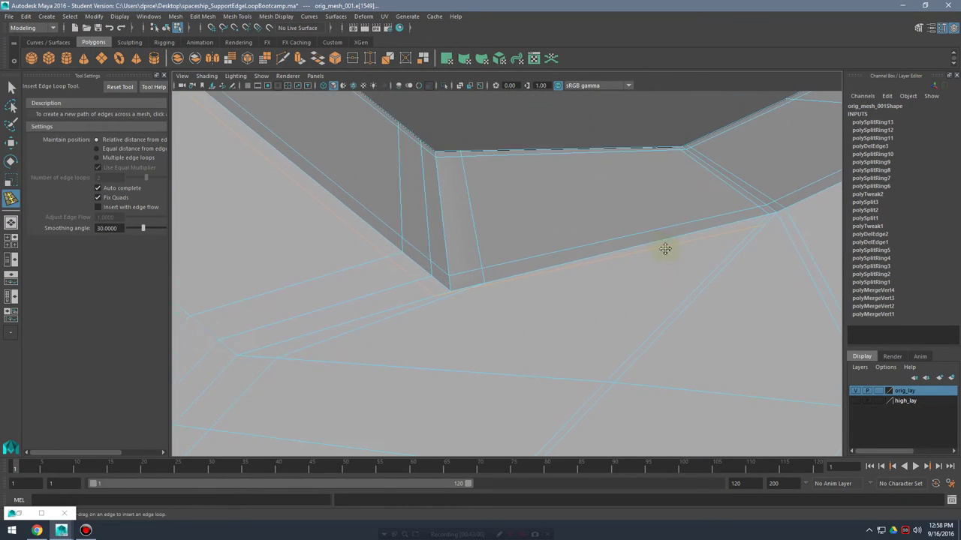
pyautogui.keyDown('alt'); pyautogui.moveTo(666, 249); pyautogui.dragTo(533, 298); pyautogui.keyUp('alt')
pyautogui.press('3')
pyautogui.press('1')
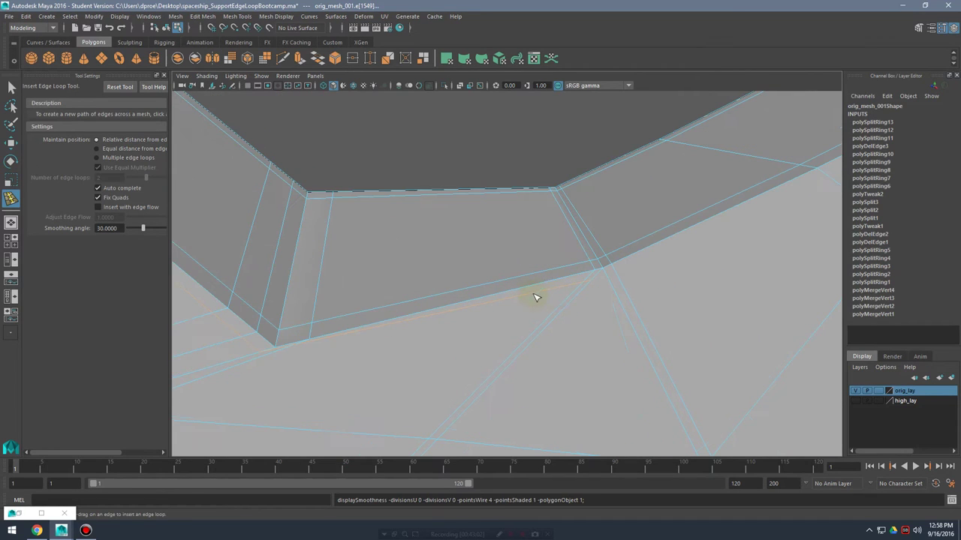
# - Delete the misrouted part of the support edge loop along the top edge beside the notch corner
pyautogui.press('q')
pyautogui.moveTo(556, 298); pyautogui.dragTo(530, 253, button='right')
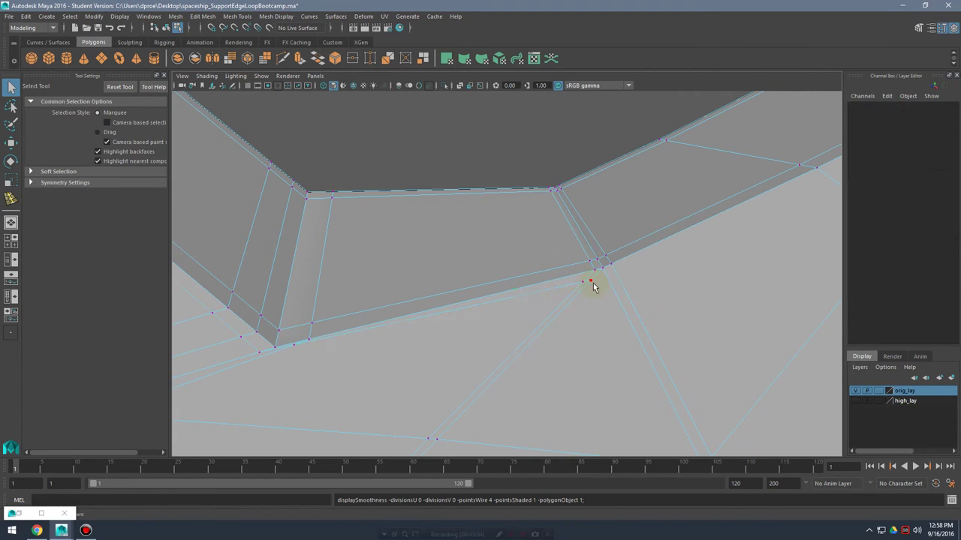
pyautogui.click(591, 283)
pyautogui.keyDown('alt'); pyautogui.moveTo(509, 331); pyautogui.dragTo(536, 305); pyautogui.keyUp('alt')
pyautogui.keyDown('alt'); pyautogui.moveTo(626, 290); pyautogui.dragTo(644, 279); pyautogui.keyUp('alt')
pyautogui.moveTo(633, 253); pyautogui.dragTo(633, 228, button='right')
pyautogui.doubleClick(632, 270)
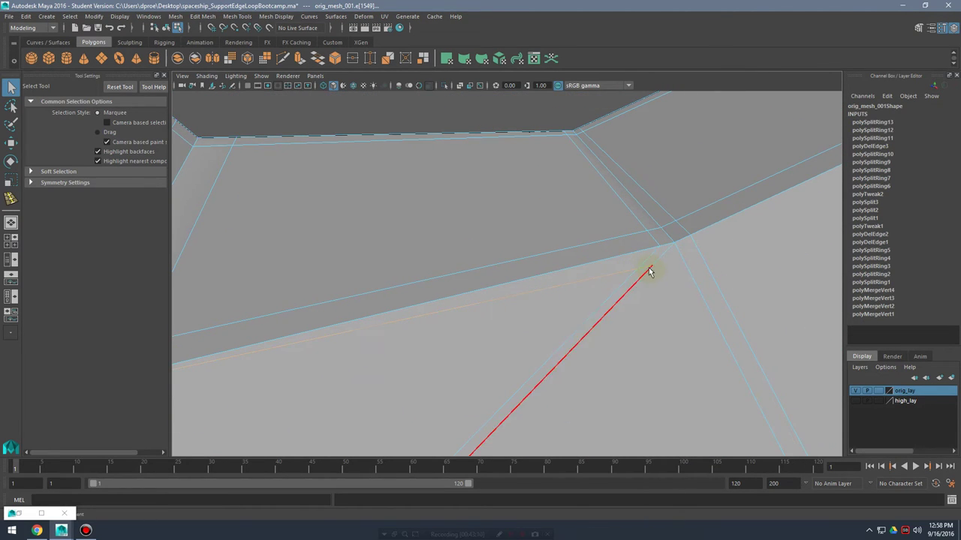
pyautogui.keyDown('alt'); pyautogui.moveTo(468, 341); pyautogui.dragTo(658, 310); pyautogui.keyUp('alt')
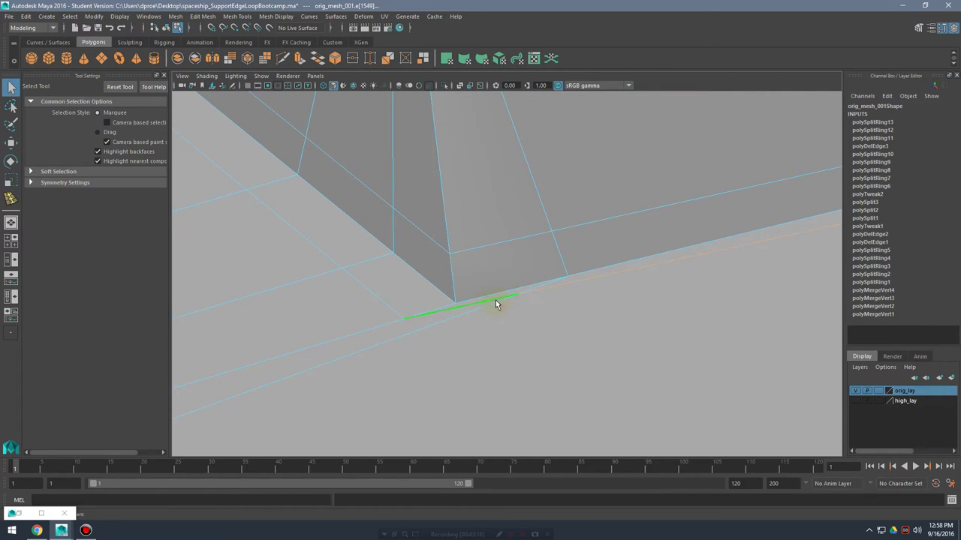
pyautogui.keyDown('alt'); pyautogui.moveTo(495, 301); pyautogui.dragTo(402, 325); pyautogui.keyUp('alt')
pyautogui.keyDown('shift'); pyautogui.moveTo(592, 249); pyautogui.dragTo(609, 270, button='right'); pyautogui.keyUp('shift')
pyautogui.keyDown('alt'); pyautogui.moveTo(609, 270); pyautogui.dragTo(635, 297); pyautogui.keyUp('alt')
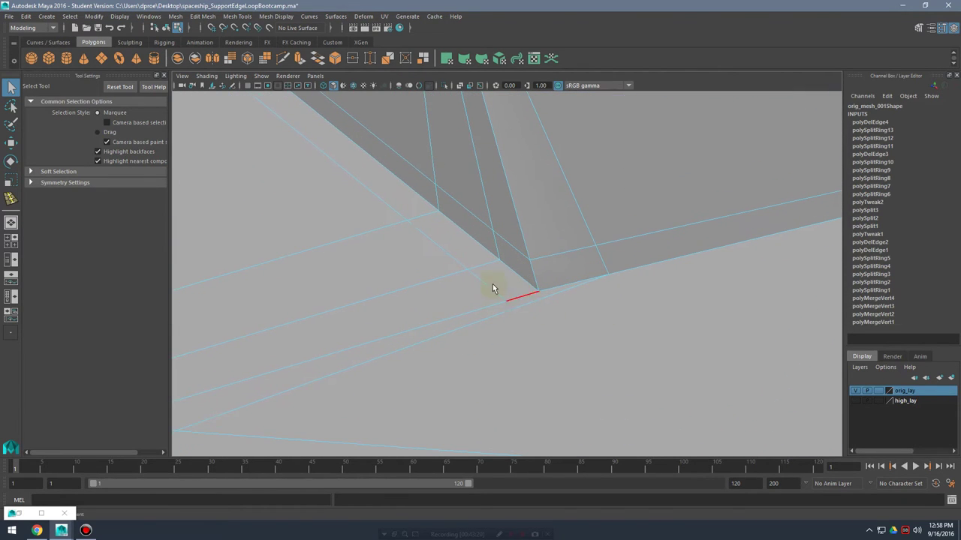
# - Try to snap the leftover loop vertex onto the notch corner and merge the two vertices
pyautogui.moveTo(503, 300); pyautogui.dragTo(486, 302, button='right')
pyautogui.click(507, 302)
pyautogui.press('w')
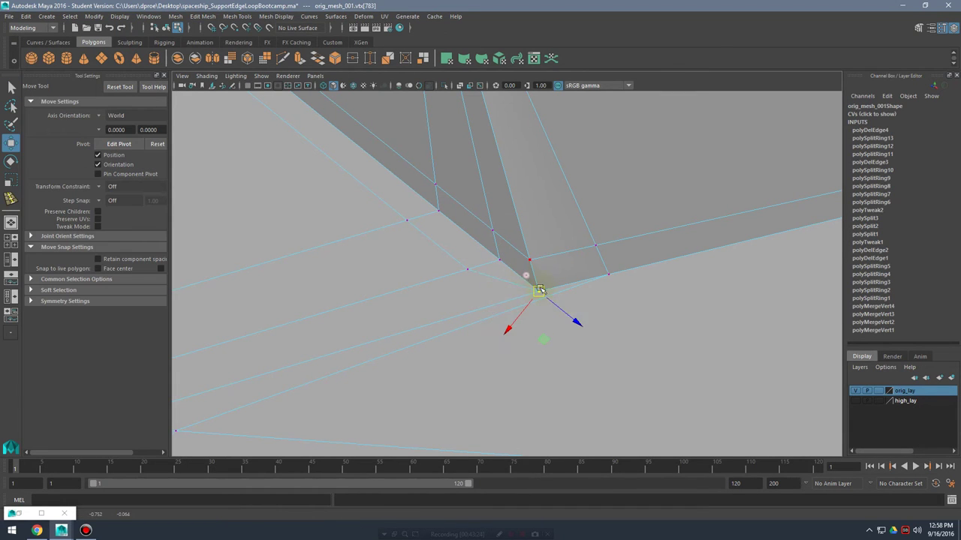
pyautogui.keyDown('shift'); pyautogui.moveTo(540, 253); pyautogui.dragTo(538, 253, button='right'); pyautogui.keyUp('shift')
pyautogui.moveTo(537, 253); pyautogui.dragTo(595, 213, button='right')
pyautogui.keyDown('alt'); pyautogui.moveTo(695, 249); pyautogui.dragTo(488, 252, button='right'); pyautogui.keyUp('alt')
pyautogui.keyDown('alt'); pyautogui.moveTo(615, 256); pyautogui.dragTo(594, 304); pyautogui.keyUp('alt')
pyautogui.moveTo(583, 298)
pyautogui.keyDown('alt'); pyautogui.mouseDown()
pyautogui.moveTo(479, 286)
pyautogui.moveTo(572, 290)
pyautogui.mouseUp(); pyautogui.keyUp('alt')
pyautogui.click(549, 275)
pyautogui.press('1')
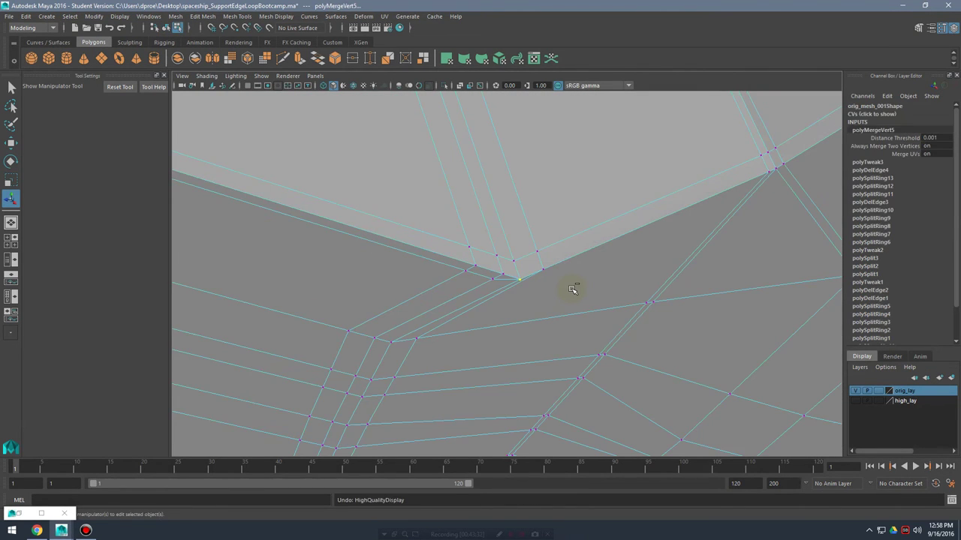
# - Delete the short leftover support edges beside the notch corner
pyautogui.keyDown('alt'); pyautogui.moveTo(570, 292); pyautogui.dragTo(550, 265, button='right'); pyautogui.keyUp('alt')
pyautogui.click(543, 298)
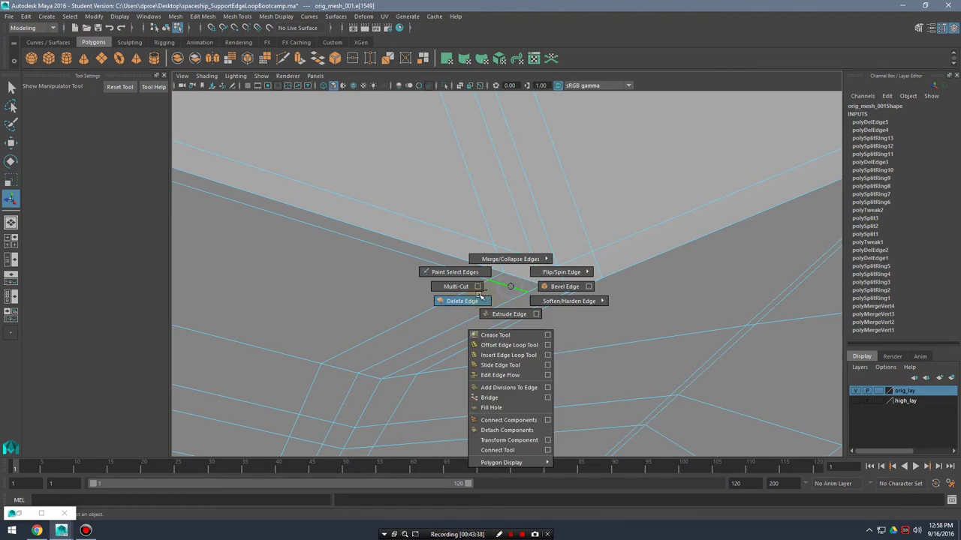
pyautogui.keyDown('shift'); pyautogui.moveTo(481, 296); pyautogui.dragTo(461, 300, button='right'); pyautogui.keyUp('shift')
# - Snap the support loop's end vertex onto the neighbouring vertex on the notch edge and merge them
pyautogui.keyDown('alt'); pyautogui.moveTo(462, 301); pyautogui.dragTo(535, 285); pyautogui.keyUp('alt')
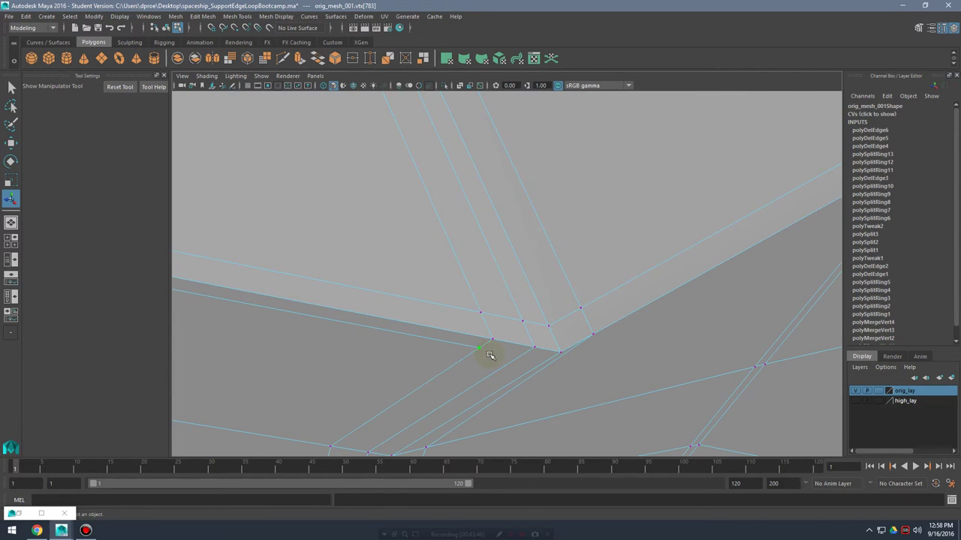
pyautogui.press('w')
pyautogui.moveTo(481, 353); pyautogui.dragTo(494, 345)
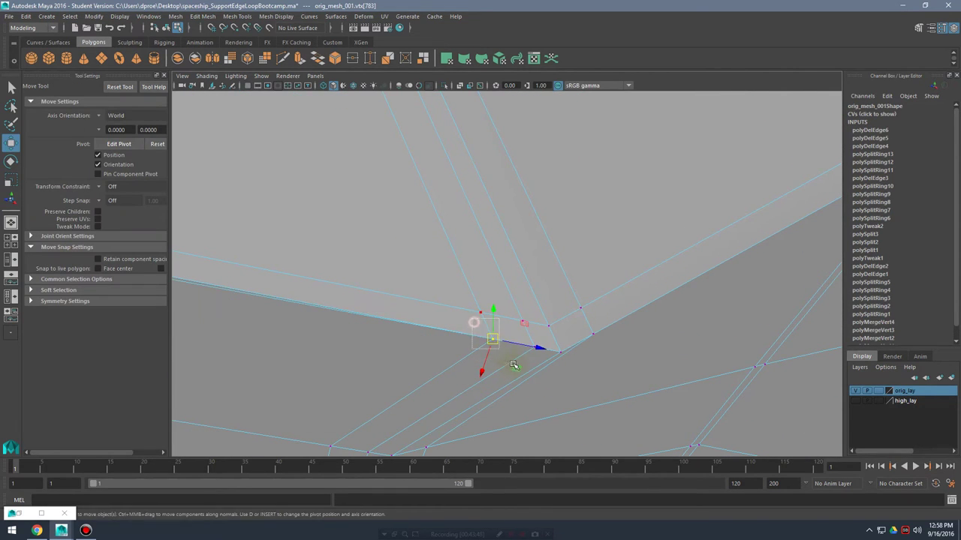
pyautogui.keyDown('shift'); pyautogui.moveTo(495, 348); pyautogui.dragTo(530, 275, button='right'); pyautogui.keyUp('shift')
# - Examine the cleaned-up notch corner and the surrounding surface in smooth preview
pyautogui.press('3')
pyautogui.keyDown('alt'); pyautogui.moveTo(615, 287); pyautogui.dragTo(447, 281, button='right'); pyautogui.keyUp('alt')
pyautogui.moveTo(448, 252); pyautogui.dragTo(497, 238, button='right')
pyautogui.keyDown('alt'); pyautogui.moveTo(549, 259); pyautogui.dragTo(446, 275, button='right'); pyautogui.keyUp('alt')
pyautogui.keyDown('alt'); pyautogui.moveTo(494, 279); pyautogui.dragTo(493, 331); pyautogui.keyUp('alt')
pyautogui.keyDown('alt'); pyautogui.moveTo(493, 330); pyautogui.dragTo(739, 356, button='right'); pyautogui.keyUp('alt')
pyautogui.keyDown('alt'); pyautogui.moveTo(559, 330); pyautogui.dragTo(553, 292); pyautogui.keyUp('alt')
pyautogui.click(572, 318)
pyautogui.press('1')
# - Insert a support edge loop on the top surface close to the notch edges and preview it smoothed
pyautogui.keyDown('alt'); pyautogui.moveTo(591, 328); pyautogui.dragTo(557, 312); pyautogui.keyUp('alt')
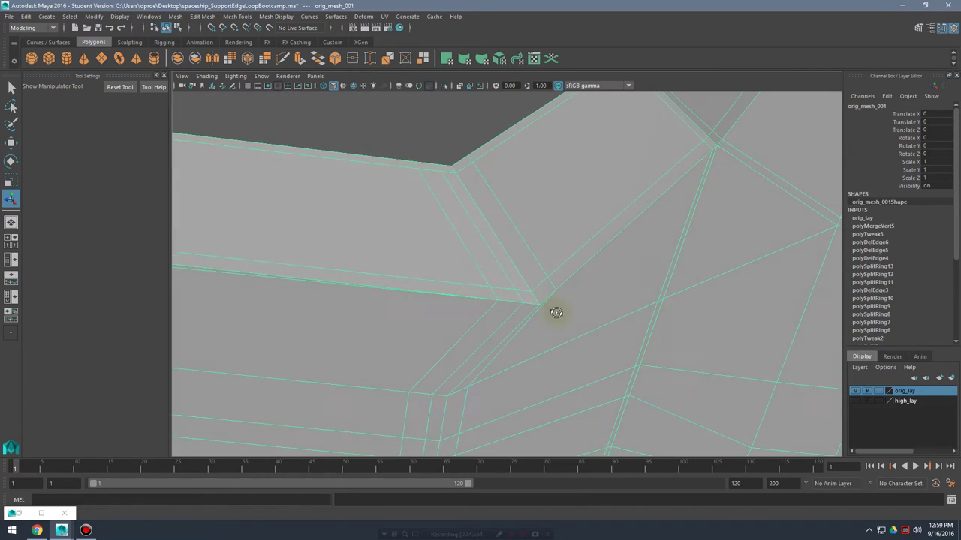
pyautogui.keyDown('shift'); pyautogui.moveTo(548, 299); pyautogui.dragTo(518, 307, button='right'); pyautogui.keyUp('shift')
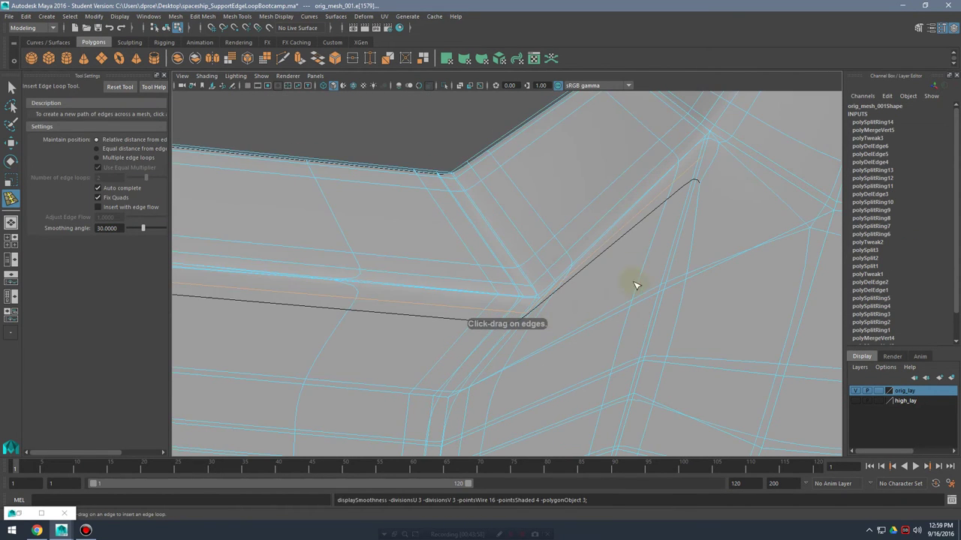
pyautogui.keyDown('alt'); pyautogui.moveTo(636, 285); pyautogui.dragTo(629, 264); pyautogui.keyUp('alt')
pyautogui.press('q')
pyautogui.moveTo(593, 253); pyautogui.dragTo(646, 231, button='right')
pyautogui.keyDown('alt'); pyautogui.moveTo(646, 231); pyautogui.dragTo(562, 283, button='right'); pyautogui.keyUp('alt')
pyautogui.keyDown('alt'); pyautogui.moveTo(562, 283); pyautogui.dragTo(484, 353); pyautogui.keyUp('alt')
pyautogui.keyDown('alt'); pyautogui.moveTo(473, 350); pyautogui.dragTo(509, 343, button='right'); pyautogui.keyUp('alt')
pyautogui.keyDown('alt'); pyautogui.moveTo(509, 343); pyautogui.dragTo(537, 325); pyautogui.keyUp('alt')
pyautogui.click(545, 337)
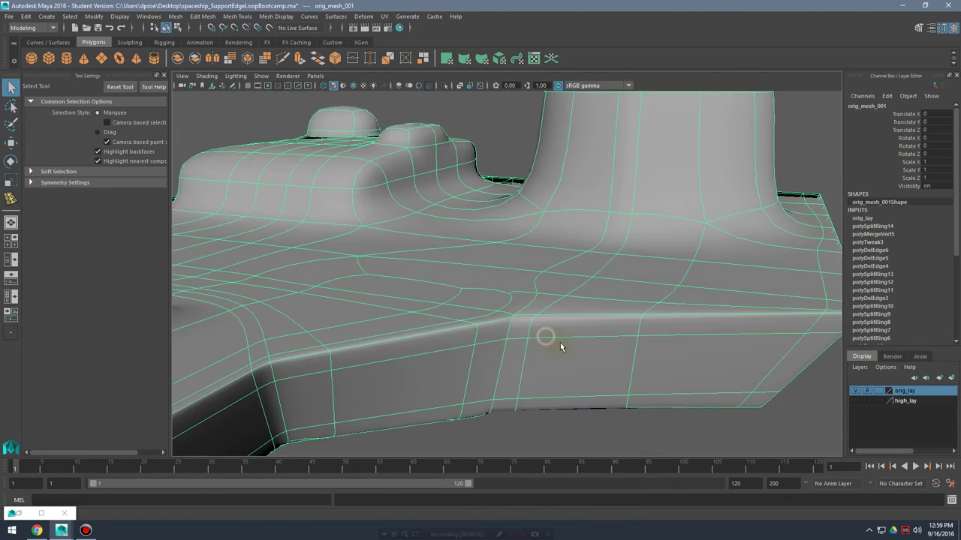
# - Snap the loose loop vertex on the top surface onto the nearby edge-loop intersection and merge them
pyautogui.press('1')
pyautogui.scroll(6, 575, 350)
pyautogui.moveTo(529, 251); pyautogui.dragTo(481, 253, button='right')
pyautogui.keyDown('alt'); pyautogui.moveTo(599, 311); pyautogui.dragTo(609, 308); pyautogui.keyUp('alt')
pyautogui.click(569, 281)
pyautogui.press('w')
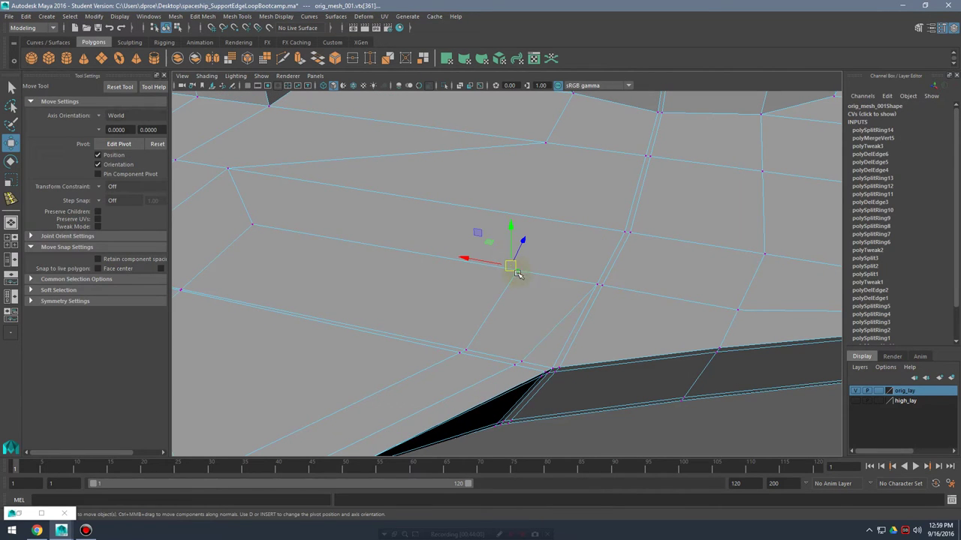
pyautogui.moveTo(528, 275)
pyautogui.mouseDown()
pyautogui.moveTo(558, 274)
pyautogui.moveTo(538, 261)
pyautogui.mouseUp()
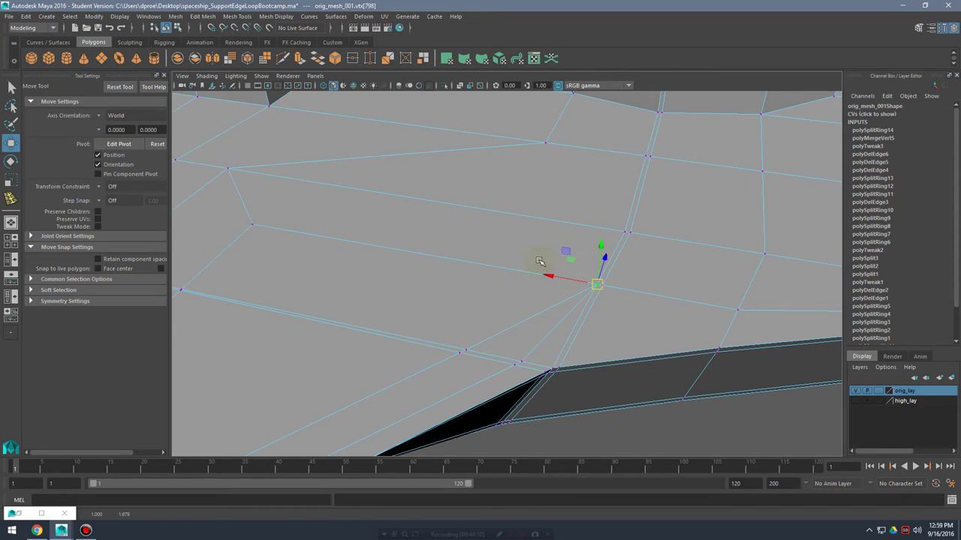
pyautogui.press('g')
# - Examine the smoothed notch and wing edges after the vertex merge
pyautogui.press('3')
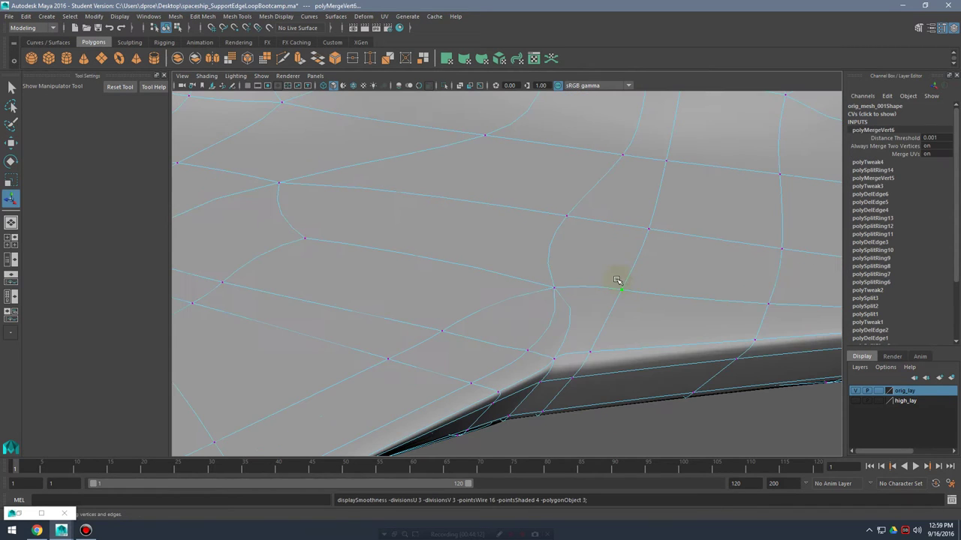
pyautogui.moveTo(620, 277); pyautogui.dragTo(670, 241, button='right')
pyautogui.keyDown('alt'); pyautogui.moveTo(744, 295); pyautogui.dragTo(658, 375, button='right'); pyautogui.keyUp('alt')
pyautogui.keyDown('alt'); pyautogui.moveTo(658, 376); pyautogui.dragTo(721, 383); pyautogui.keyUp('alt')
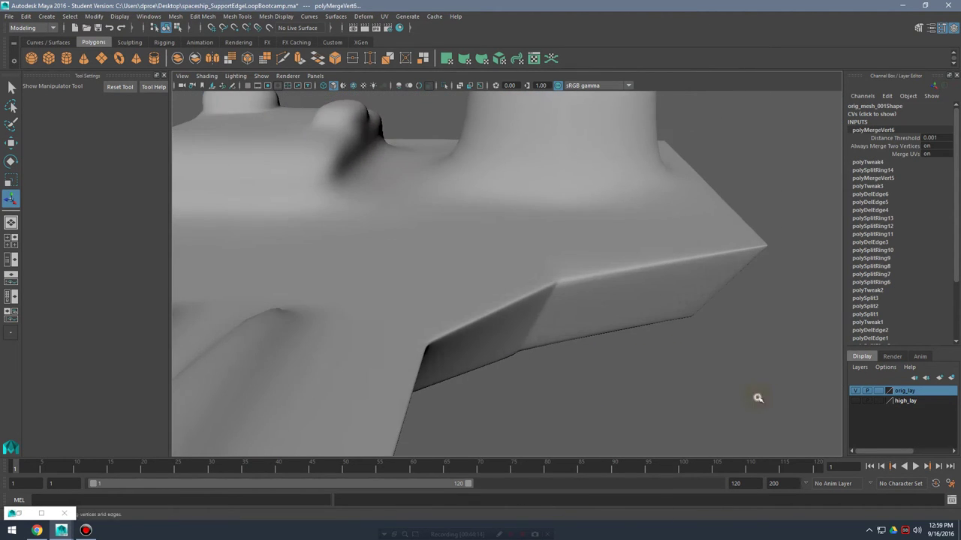
pyautogui.click(623, 366)
pyautogui.keyDown('alt'); pyautogui.moveTo(623, 367); pyautogui.dragTo(555, 368, button='right'); pyautogui.keyUp('alt')
pyautogui.moveTo(555, 368)
pyautogui.keyDown('alt'); pyautogui.mouseDown()
pyautogui.moveTo(550, 311)
pyautogui.moveTo(560, 375)
pyautogui.mouseUp(); pyautogui.keyUp('alt')
pyautogui.keyDown('alt'); pyautogui.moveTo(559, 376); pyautogui.dragTo(616, 327, button='right'); pyautogui.keyUp('alt')
pyautogui.keyDown('alt'); pyautogui.moveTo(615, 326); pyautogui.dragTo(691, 330); pyautogui.keyUp('alt')
pyautogui.keyDown('alt'); pyautogui.moveTo(521, 322); pyautogui.dragTo(590, 290, button='right'); pyautogui.keyUp('alt')
pyautogui.click(592, 293)
pyautogui.press('1')
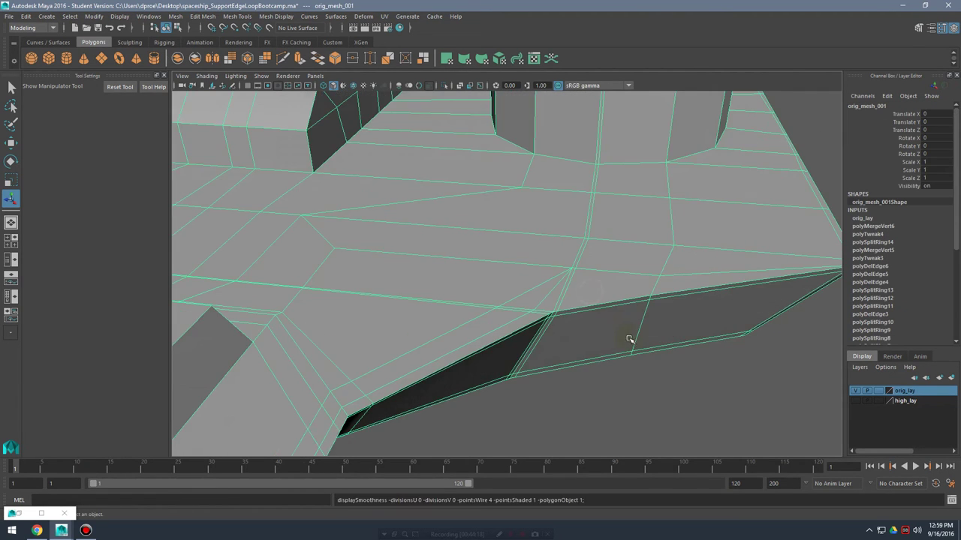
# - Delete the outer diagonal edge that fans out from the merged vertex on the top surface
pyautogui.keyDown('alt'); pyautogui.moveTo(629, 338); pyautogui.dragTo(654, 310); pyautogui.keyUp('alt')
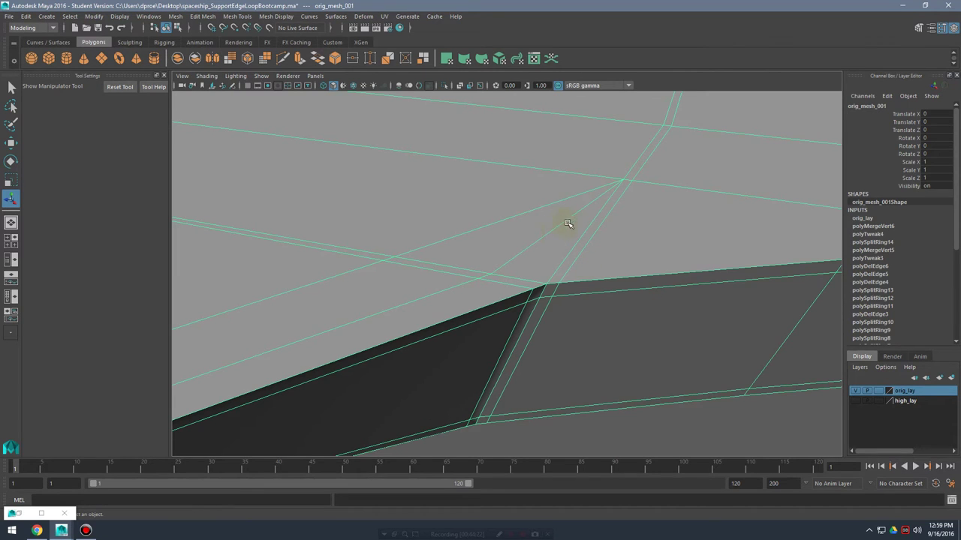
pyautogui.keyDown('shift'); pyautogui.moveTo(558, 223); pyautogui.dragTo(547, 193, button='right'); pyautogui.keyUp('shift')
pyautogui.hotkey('ctrl', 'z')
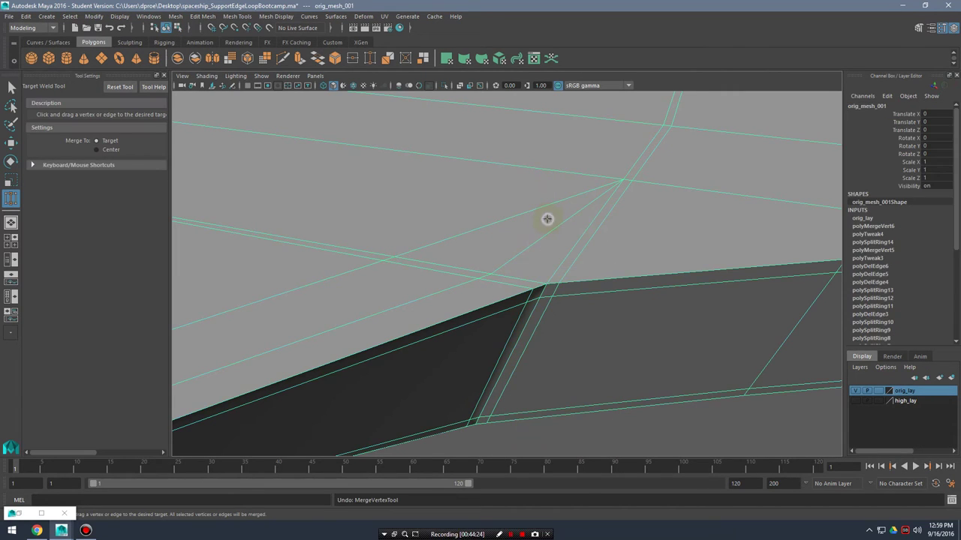
pyautogui.click(536, 210)
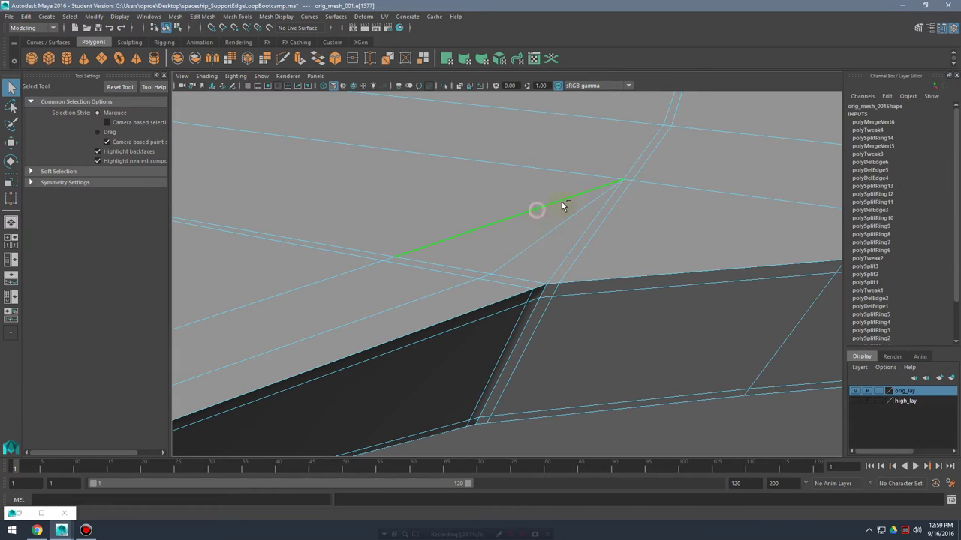
pyautogui.keyDown('shift'); pyautogui.moveTo(561, 202); pyautogui.dragTo(516, 214, button='right'); pyautogui.keyUp('shift')
# - Delete the redundant support edges running parallel to the notch edge on the top surface
pyautogui.keyDown('alt'); pyautogui.moveTo(620, 175); pyautogui.dragTo(565, 268, button='right'); pyautogui.keyUp('alt')
pyautogui.keyDown('alt'); pyautogui.moveTo(563, 268); pyautogui.dragTo(507, 292); pyautogui.keyUp('alt')
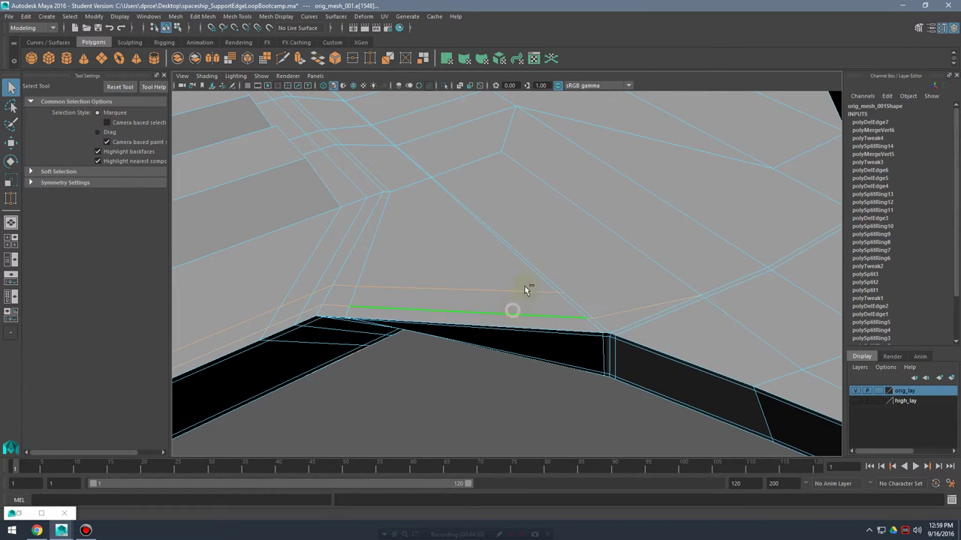
pyautogui.keyDown('shift'); pyautogui.moveTo(543, 250); pyautogui.dragTo(501, 267, button='right'); pyautogui.keyUp('shift')
# - Delete the extra edges at the inner end of the ribs, including the diagonal leading to the notch corner
pyautogui.keyDown('alt'); pyautogui.moveTo(518, 263); pyautogui.dragTo(451, 298, button='right'); pyautogui.keyUp('alt')
pyautogui.keyDown('alt'); pyautogui.moveTo(450, 298); pyautogui.dragTo(593, 225); pyautogui.keyUp('alt')
pyautogui.keyDown('alt'); pyautogui.moveTo(579, 241); pyautogui.dragTo(588, 244, button='middle'); pyautogui.keyUp('alt')
pyautogui.keyDown('alt'); pyautogui.moveTo(588, 243); pyautogui.dragTo(601, 307); pyautogui.keyUp('alt')
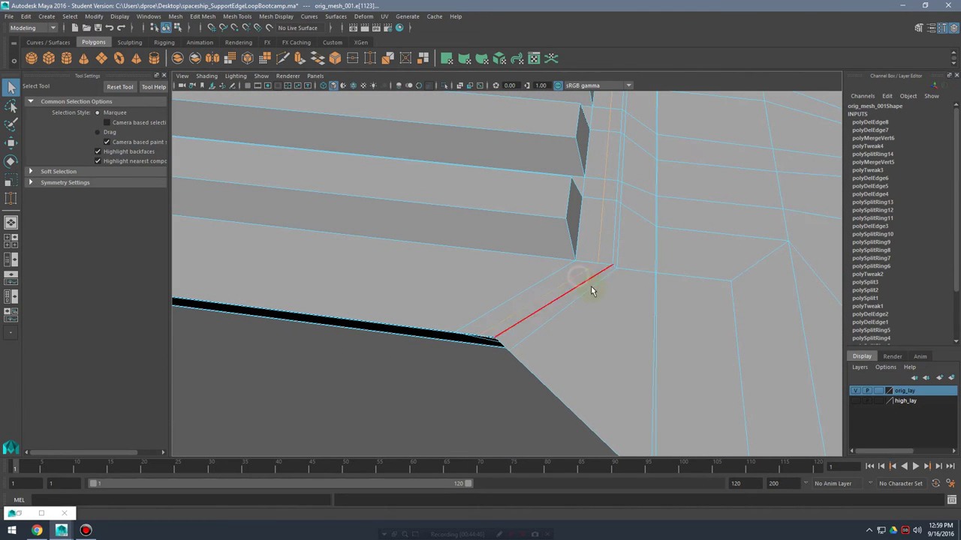
pyautogui.keyDown('shift'); pyautogui.moveTo(623, 243); pyautogui.dragTo(590, 304, button='right'); pyautogui.keyUp('shift')
# - Examine the notch and side faces in smooth preview to check the simplified edge flow
pyautogui.keyDown('alt'); pyautogui.moveTo(578, 307); pyautogui.dragTo(608, 325); pyautogui.keyUp('alt')
pyautogui.keyDown('alt'); pyautogui.moveTo(454, 321); pyautogui.dragTo(446, 322, button='middle'); pyautogui.keyUp('alt')
pyautogui.keyDown('alt'); pyautogui.moveTo(503, 328); pyautogui.dragTo(533, 274); pyautogui.keyUp('alt')
pyautogui.press('3')
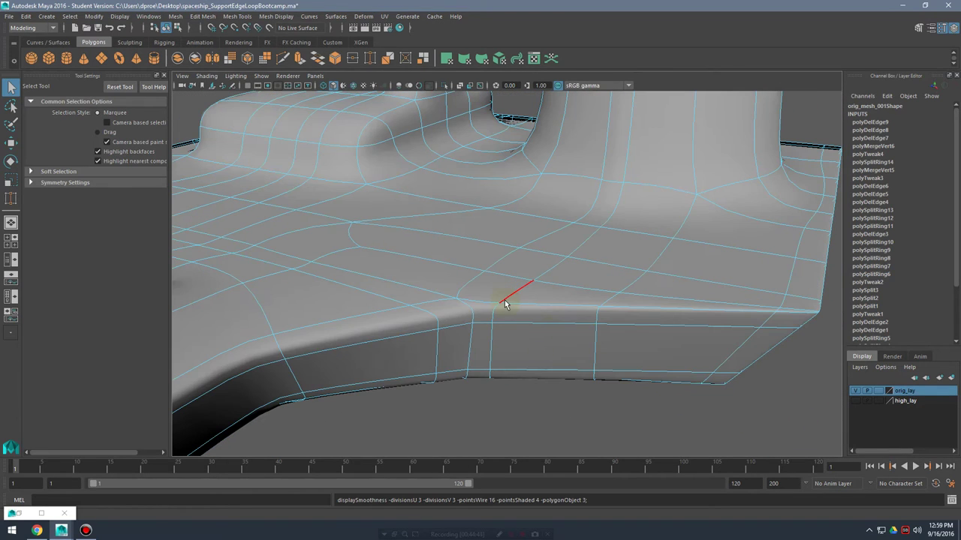
pyautogui.moveTo(504, 304); pyautogui.dragTo(552, 238, button='right')
pyautogui.click(628, 430)
pyautogui.keyDown('alt'); pyautogui.moveTo(661, 388); pyautogui.dragTo(627, 352); pyautogui.keyUp('alt')
pyautogui.keyDown('alt'); pyautogui.moveTo(627, 352); pyautogui.dragTo(647, 351, button='right'); pyautogui.keyUp('alt')
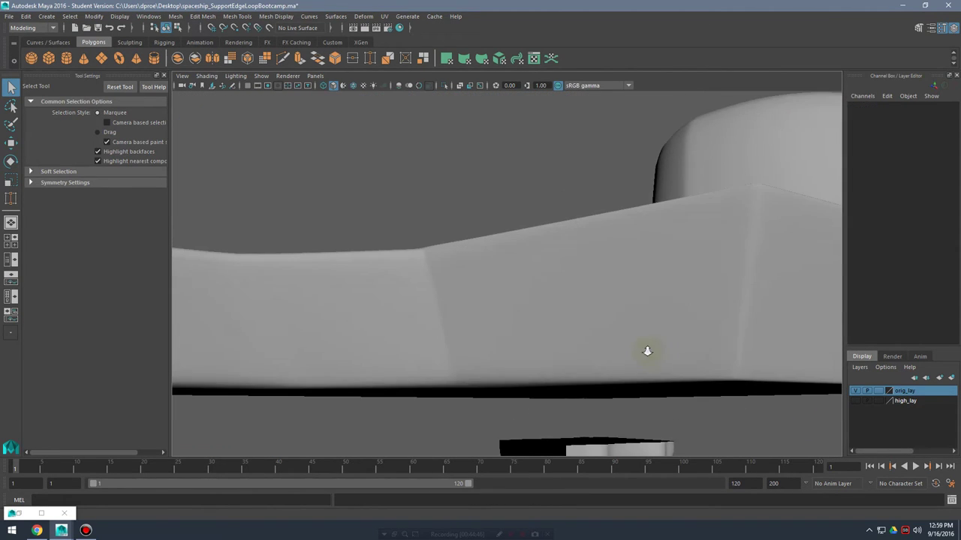
pyautogui.keyDown('alt'); pyautogui.moveTo(647, 352); pyautogui.dragTo(573, 320); pyautogui.keyUp('alt')
pyautogui.click(573, 320)
pyautogui.press('1')
# - Try to insert a support edge loop along the hull's outer border, running past the notch corner
pyautogui.keyDown('alt'); pyautogui.moveTo(514, 348); pyautogui.dragTo(691, 301, button='middle'); pyautogui.keyUp('alt')
pyautogui.keyDown('alt'); pyautogui.moveTo(582, 300); pyautogui.dragTo(595, 300, button='right'); pyautogui.keyUp('alt')
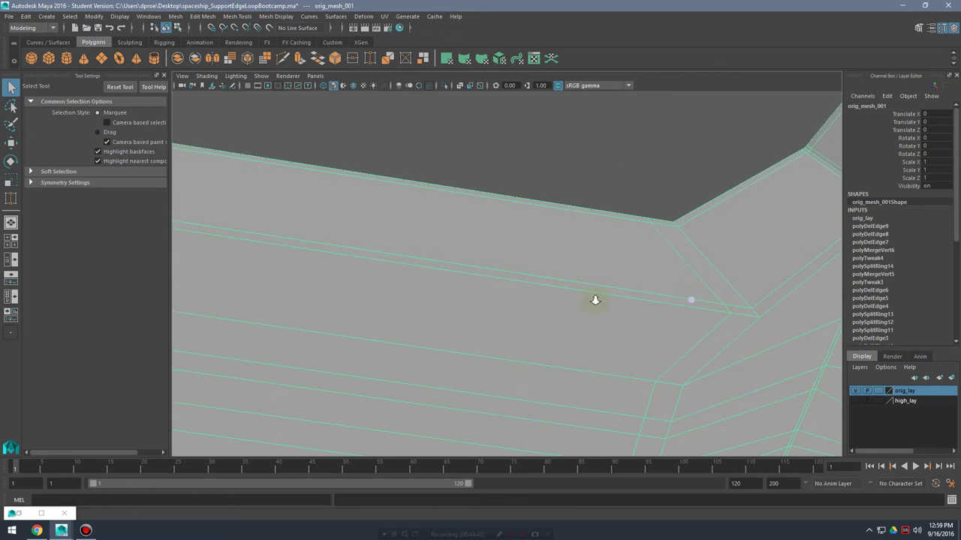
pyautogui.keyDown('alt'); pyautogui.moveTo(595, 300); pyautogui.dragTo(461, 176); pyautogui.keyUp('alt')
pyautogui.moveTo(460, 173)
pyautogui.mouseDown(button='right')
pyautogui.moveTo(436, 183)
pyautogui.moveTo(457, 164)
pyautogui.moveTo(488, 163)
pyautogui.moveTo(485, 175)
pyautogui.moveTo(452, 186)
pyautogui.mouseUp(button='right')
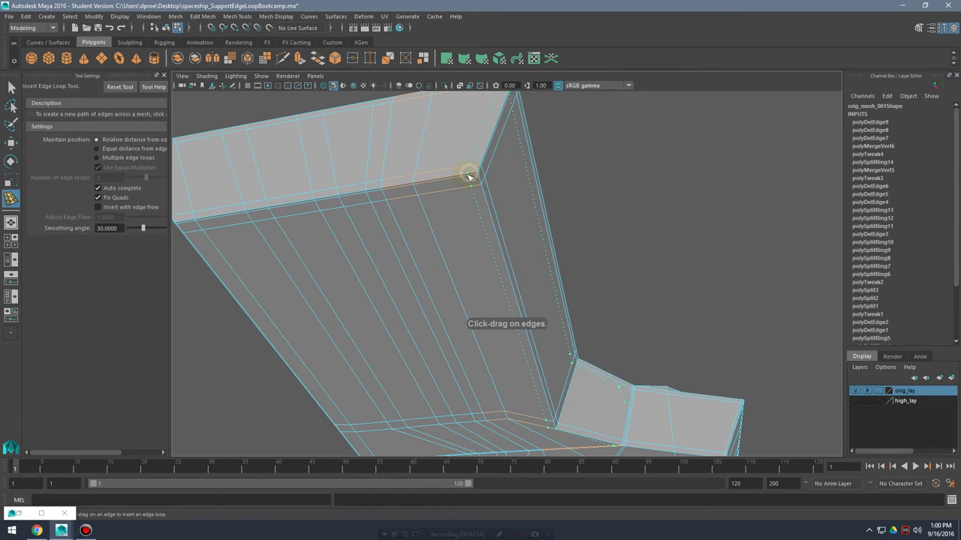
pyautogui.click(473, 178)
pyautogui.keyDown('alt'); pyautogui.moveTo(473, 179); pyautogui.dragTo(523, 250); pyautogui.keyUp('alt')
pyautogui.keyDown('alt'); pyautogui.moveTo(548, 288); pyautogui.dragTo(582, 296); pyautogui.keyUp('alt')
# - Inspect where the new loop crosses the top surface beside the notch and undo its insertion
pyautogui.keyDown('alt'); pyautogui.moveTo(481, 263); pyautogui.dragTo(367, 368, button='middle'); pyautogui.keyUp('alt')
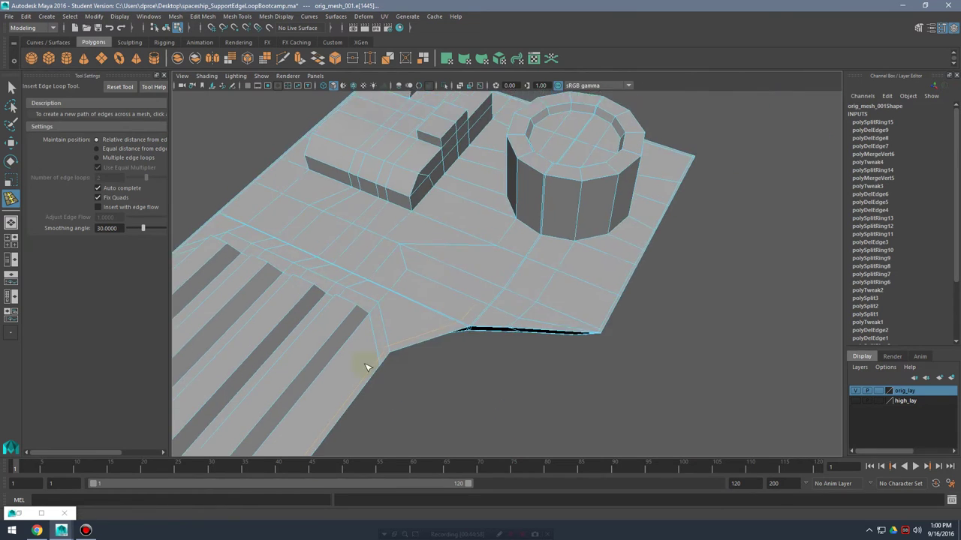
pyautogui.keyDown('alt'); pyautogui.moveTo(367, 367); pyautogui.dragTo(506, 326, button='right'); pyautogui.keyUp('alt')
pyautogui.keyDown('alt'); pyautogui.moveTo(506, 326); pyautogui.dragTo(589, 283, button='middle'); pyautogui.keyUp('alt')
pyautogui.keyDown('alt'); pyautogui.moveTo(491, 299); pyautogui.dragTo(631, 306, button='right'); pyautogui.keyUp('alt')
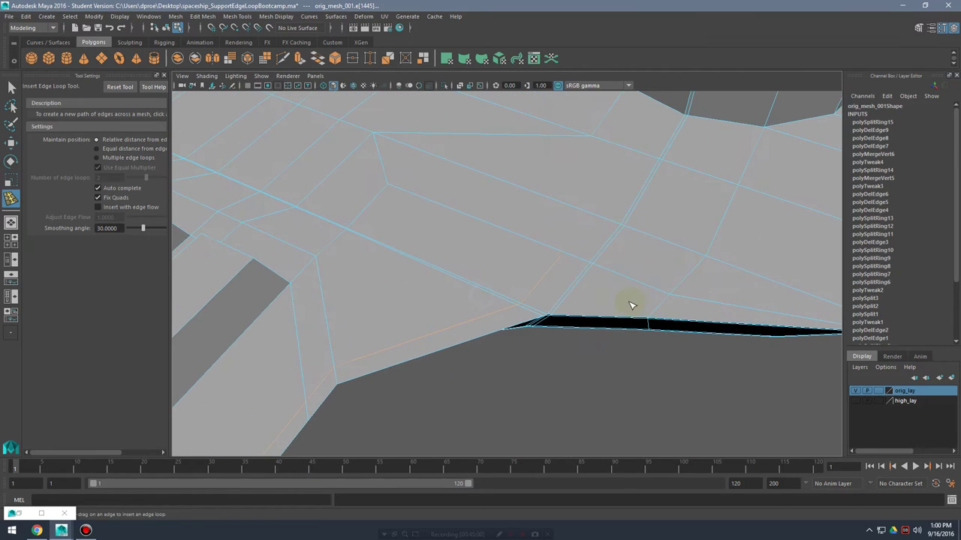
pyautogui.keyDown('alt'); pyautogui.moveTo(580, 294); pyautogui.dragTo(448, 335); pyautogui.keyUp('alt')
pyautogui.keyDown('alt'); pyautogui.moveTo(448, 335); pyautogui.dragTo(611, 346, button='right'); pyautogui.keyUp('alt')
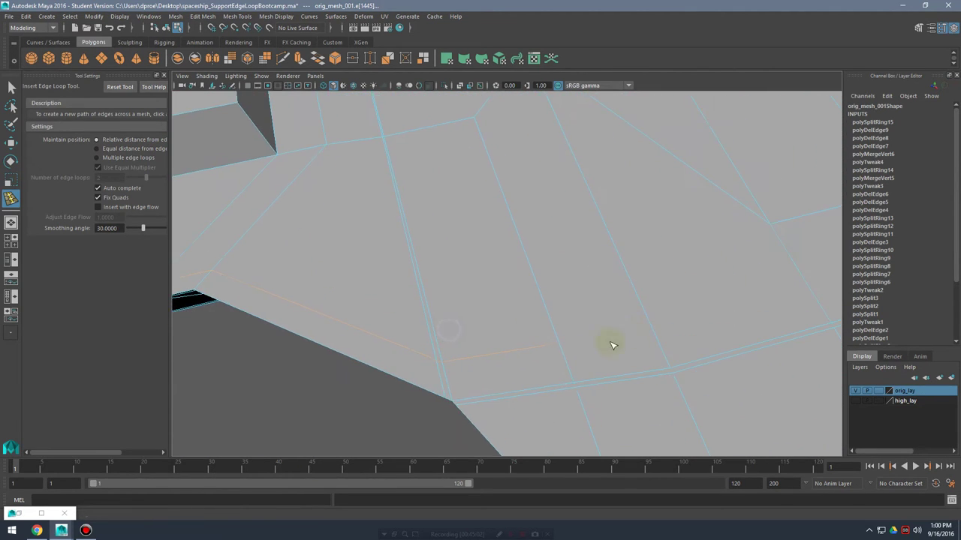
pyautogui.keyDown('alt'); pyautogui.moveTo(556, 369); pyautogui.dragTo(523, 310); pyautogui.keyUp('alt')
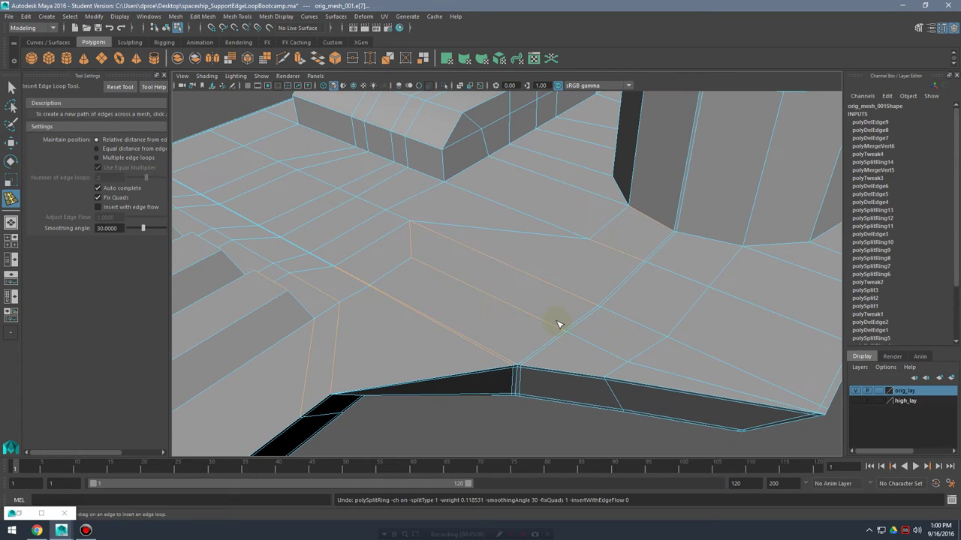
# - Check the top surface around the notch in smooth preview and return to the unsmoothed mesh
pyautogui.moveTo(513, 253); pyautogui.dragTo(565, 238, button='right')
pyautogui.click(527, 320)
pyautogui.press('3')
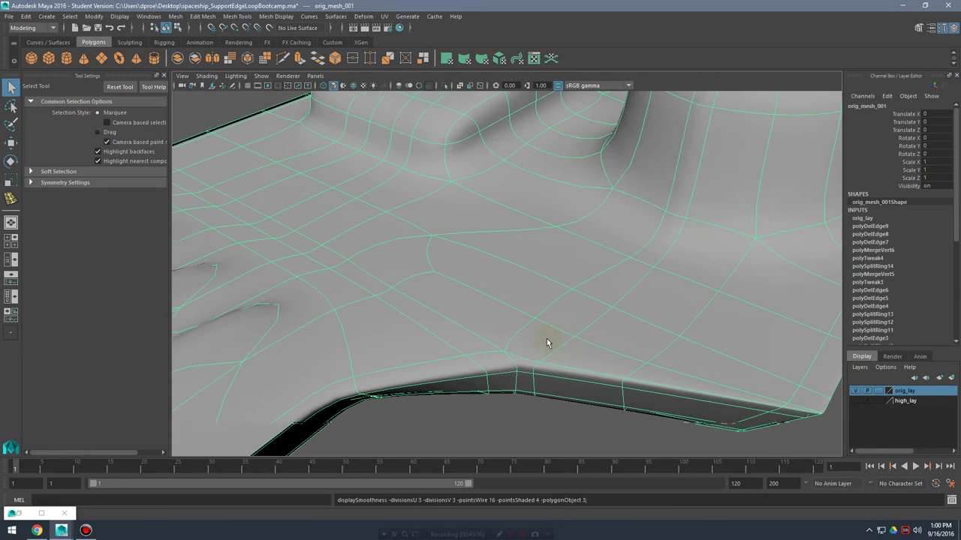
pyautogui.moveTo(541, 343)
pyautogui.keyDown('alt'); pyautogui.mouseDown()
pyautogui.moveTo(551, 349)
pyautogui.moveTo(540, 349)
pyautogui.mouseUp(); pyautogui.keyUp('alt')
pyautogui.press('1')
pyautogui.moveTo(526, 240); pyautogui.dragTo(542, 219, button='right')
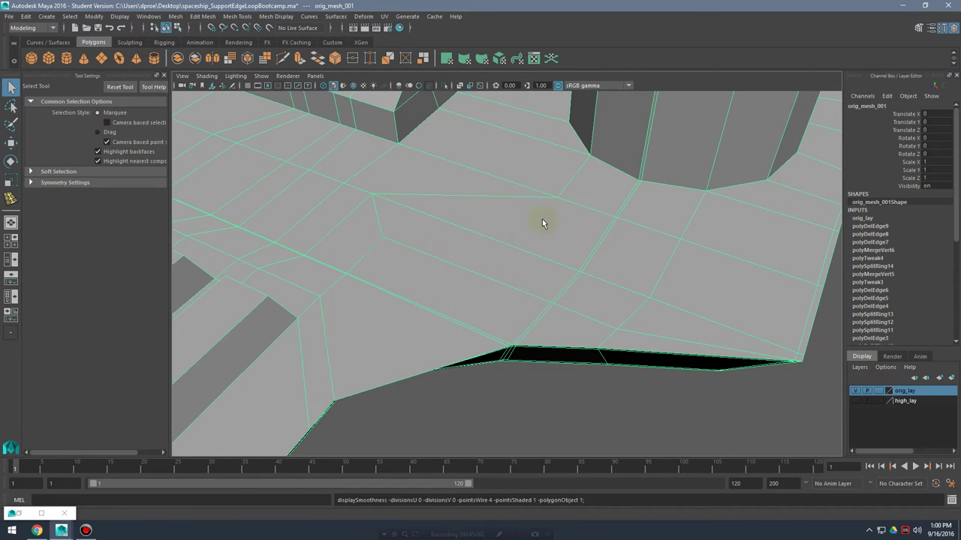
# - Check the mesh for faces with more than 4 sides using Cleanup's Select matching polygons operation, and close its options
pyautogui.keyDown('alt'); pyautogui.moveTo(683, 240); pyautogui.dragTo(414, 258, button='right'); pyautogui.keyUp('alt')
pyautogui.keyDown('alt'); pyautogui.moveTo(414, 258); pyautogui.dragTo(420, 135); pyautogui.keyUp('alt')
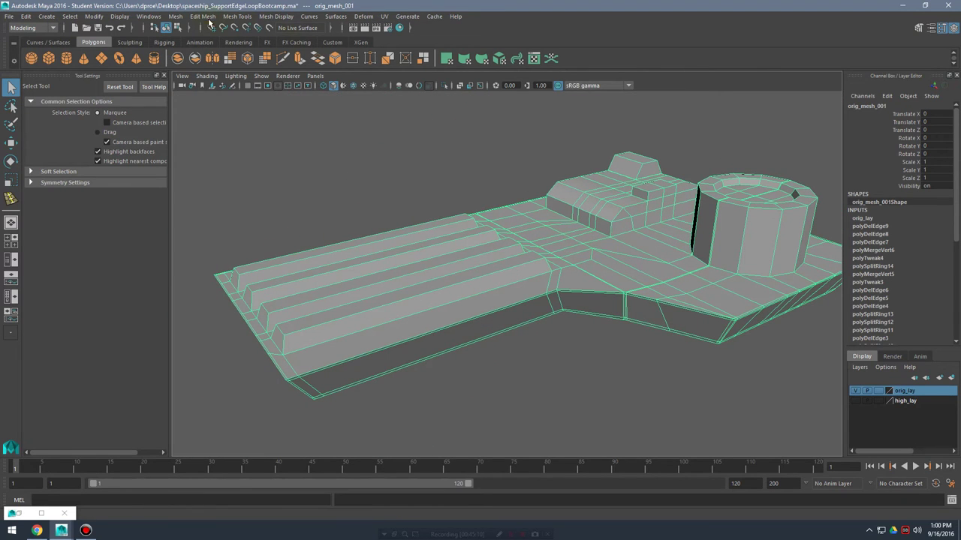
pyautogui.click(202, 17)
pyautogui.moveTo(178, 16)
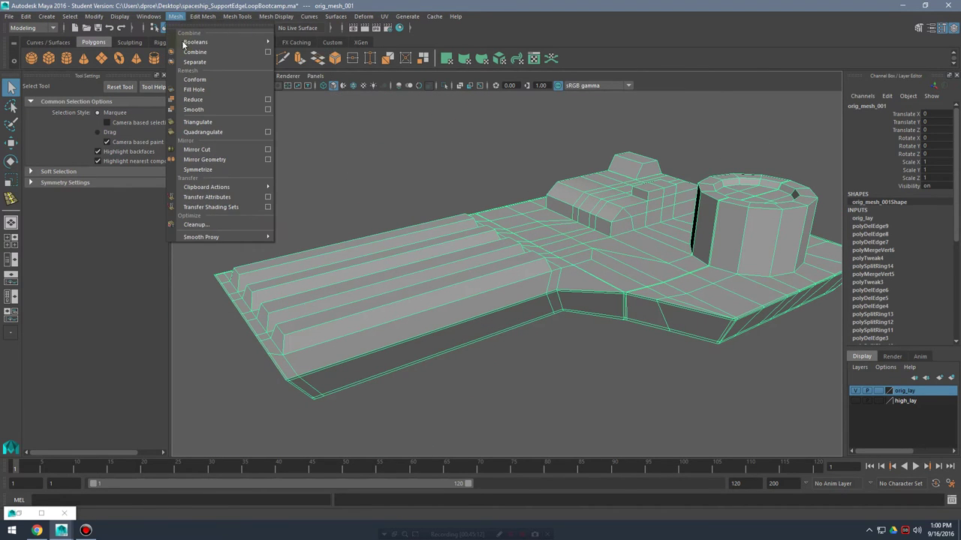
pyautogui.click(235, 227)
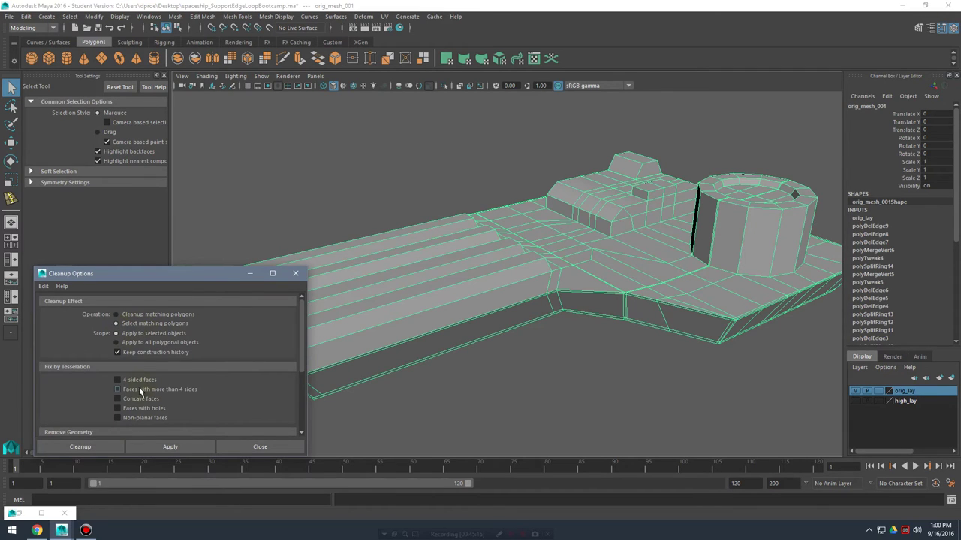
pyautogui.click(171, 447)
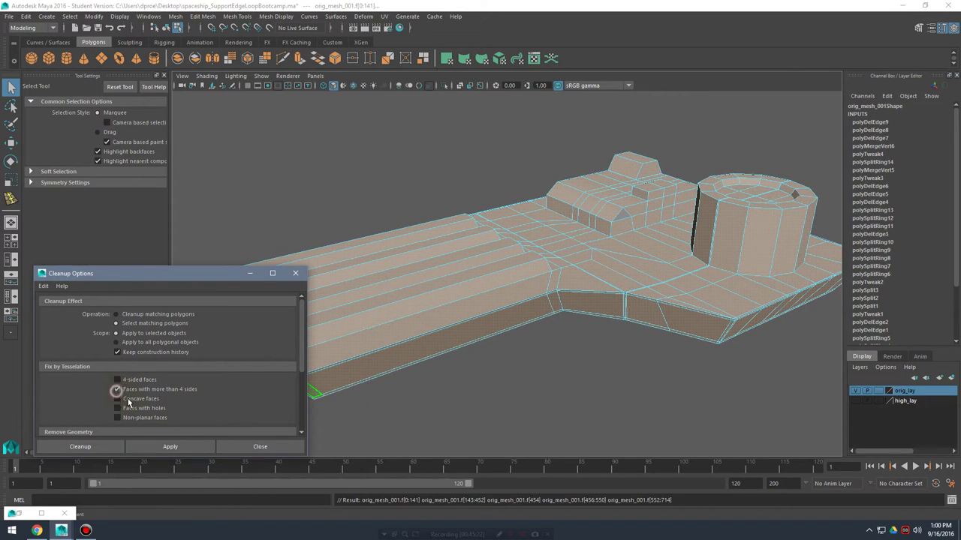
pyautogui.moveTo(581, 253); pyautogui.dragTo(526, 271, button='right')
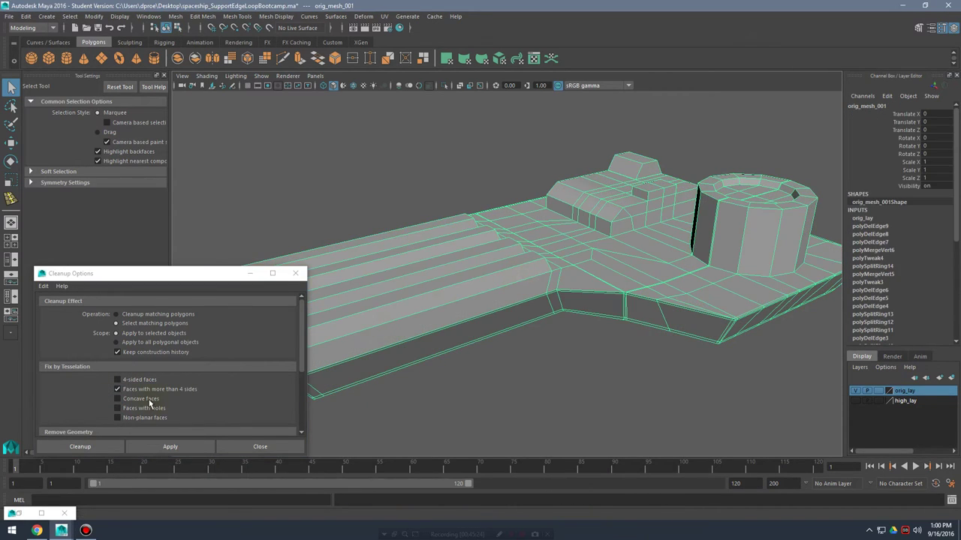
pyautogui.click(170, 450)
pyautogui.moveTo(598, 316)
pyautogui.keyDown('alt'); pyautogui.mouseDown()
pyautogui.moveTo(622, 241)
pyautogui.moveTo(589, 302)
pyautogui.mouseUp(); pyautogui.keyUp('alt')
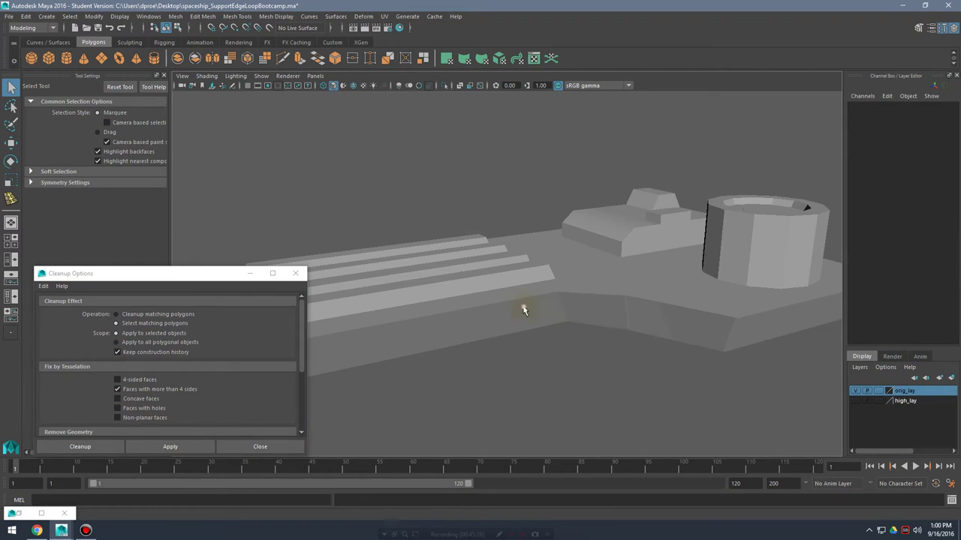
pyautogui.click(523, 306)
pyautogui.click(295, 274)
# - Insert a support edge loop along the hull's outer border so that it follows the notch edge
pyautogui.keyDown('alt'); pyautogui.moveTo(392, 270); pyautogui.dragTo(566, 315, button='right'); pyautogui.keyUp('alt')
pyautogui.keyDown('alt'); pyautogui.moveTo(566, 315); pyautogui.dragTo(481, 321); pyautogui.keyUp('alt')
pyautogui.keyDown('alt'); pyautogui.moveTo(590, 315); pyautogui.dragTo(247, 287, button='right'); pyautogui.keyUp('alt')
pyautogui.keyDown('alt'); pyautogui.moveTo(525, 397); pyautogui.dragTo(583, 285, button='middle'); pyautogui.keyUp('alt')
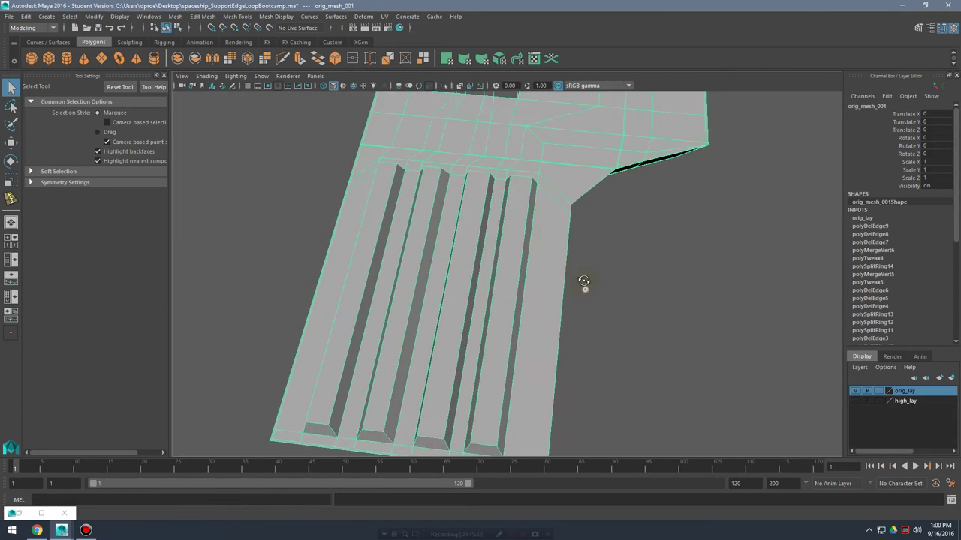
pyautogui.keyDown('alt'); pyautogui.moveTo(585, 291); pyautogui.dragTo(506, 281); pyautogui.keyUp('alt')
pyautogui.moveTo(482, 252); pyautogui.dragTo(489, 277, button='right')
pyautogui.moveTo(519, 286); pyautogui.dragTo(324, 318)
# - Examine the hull's side faces and the notch corner in smooth preview with the new edge loop
pyautogui.keyDown('alt'); pyautogui.moveTo(619, 292); pyautogui.dragTo(425, 288, button='middle'); pyautogui.keyUp('alt')
pyautogui.keyDown('alt'); pyautogui.moveTo(478, 303); pyautogui.dragTo(601, 287); pyautogui.keyUp('alt')
pyautogui.keyDown('alt'); pyautogui.moveTo(491, 386); pyautogui.dragTo(488, 293, button='middle'); pyautogui.keyUp('alt')
pyautogui.keyDown('alt'); pyautogui.moveTo(489, 293); pyautogui.dragTo(641, 319, button='right'); pyautogui.keyUp('alt')
pyautogui.keyDown('alt'); pyautogui.moveTo(641, 319); pyautogui.dragTo(551, 318); pyautogui.keyUp('alt')
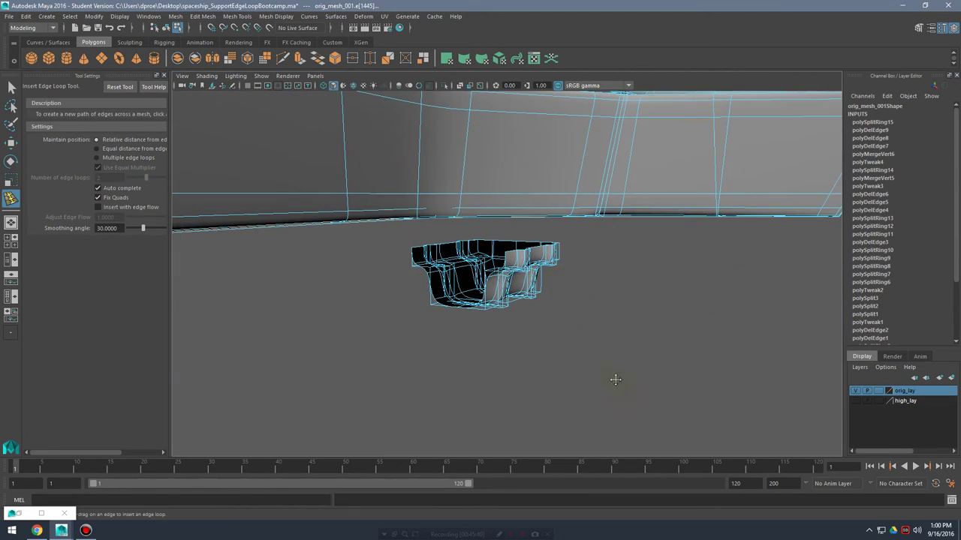
pyautogui.keyDown('alt'); pyautogui.moveTo(616, 380); pyautogui.dragTo(586, 334); pyautogui.keyUp('alt')
pyautogui.press('q')
pyautogui.moveTo(534, 173); pyautogui.dragTo(648, 167, button='right')
pyautogui.keyDown('alt'); pyautogui.moveTo(647, 168); pyautogui.dragTo(514, 340); pyautogui.keyUp('alt')
pyautogui.click(514, 339)
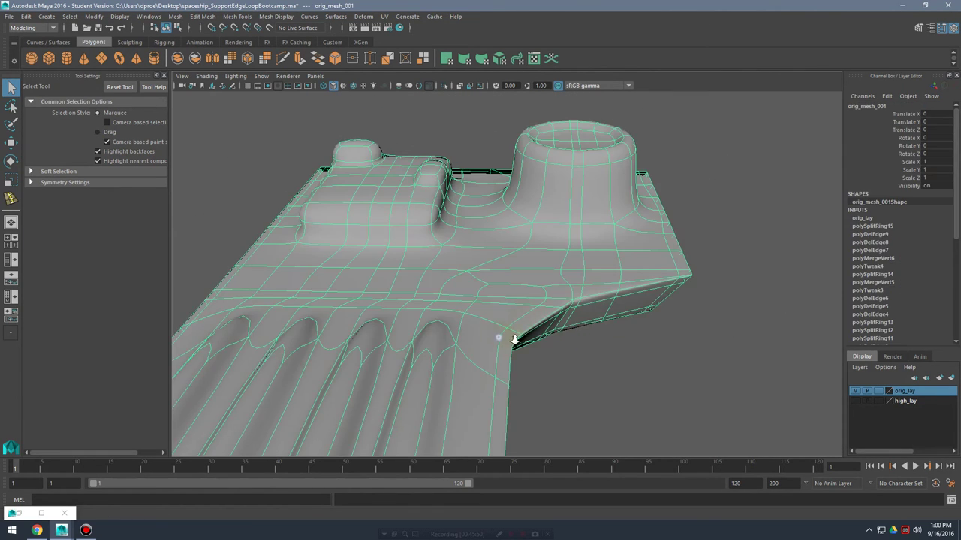
# - Cut an edge on the unsmoothed top surface from the new loop's end vertex to the neighbouring support-loop vertex with Multi-Cut
pyautogui.keyDown('alt'); pyautogui.moveTo(514, 340); pyautogui.dragTo(669, 356, button='right'); pyautogui.keyUp('alt')
pyautogui.press('1')
pyautogui.keyDown('alt'); pyautogui.moveTo(654, 365); pyautogui.dragTo(565, 304); pyautogui.keyUp('alt')
pyautogui.moveTo(558, 294); pyautogui.dragTo(555, 240, button='right')
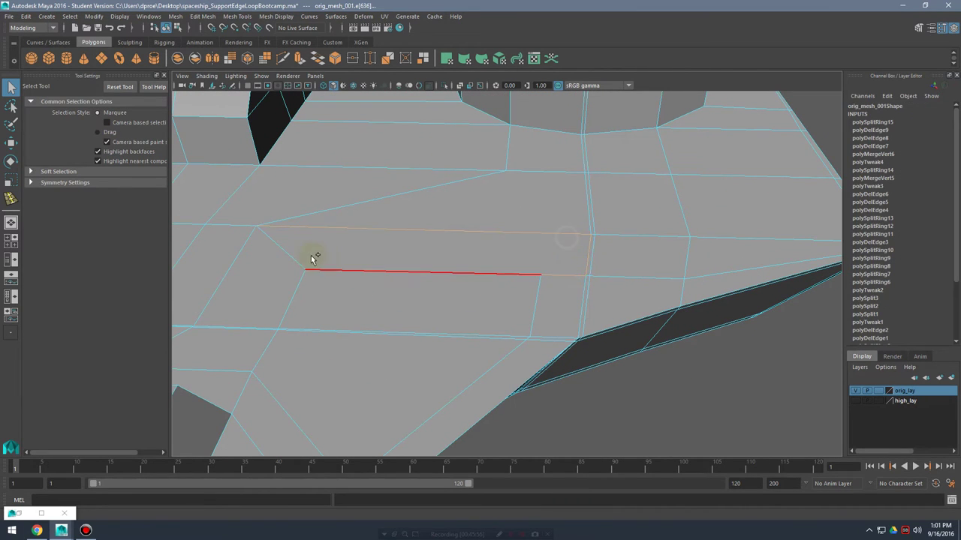
pyautogui.moveTo(541, 253); pyautogui.dragTo(471, 263, button='right')
pyautogui.click(522, 262)
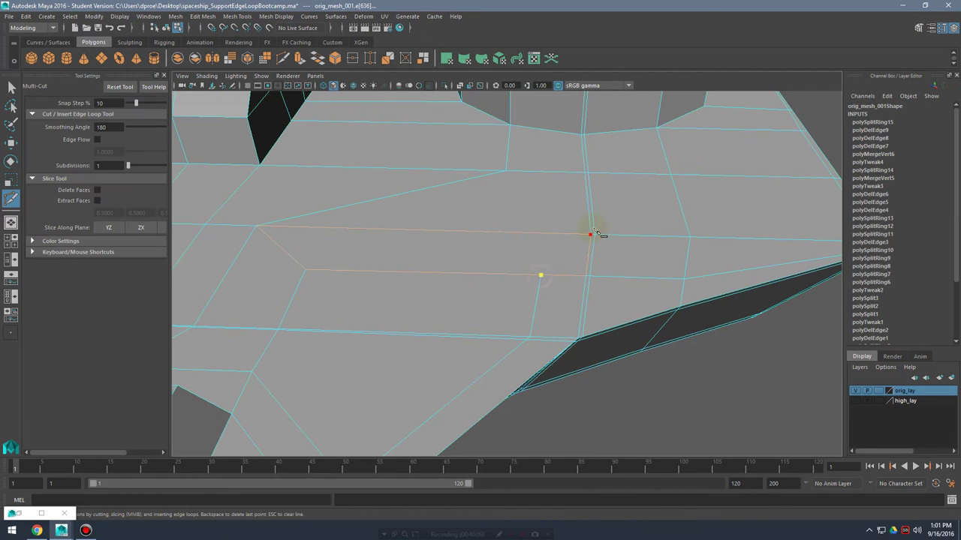
pyautogui.rightClick(622, 260)
# - Try to cut a matching edge on the underside from the loop's end near the outer notch corner
pyautogui.keyDown('alt'); pyautogui.moveTo(649, 324); pyautogui.dragTo(603, 266); pyautogui.keyUp('alt')
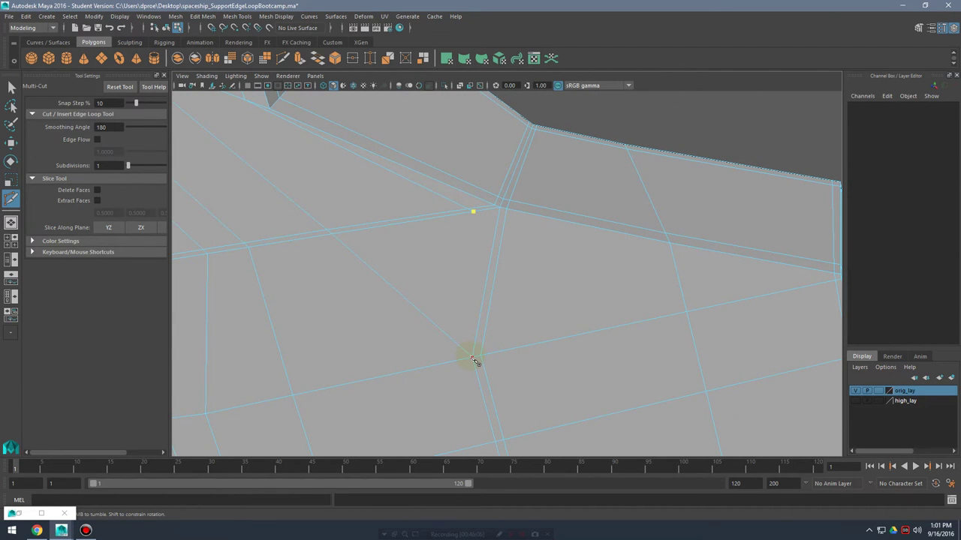
pyautogui.moveTo(516, 204); pyautogui.dragTo(528, 219, button='right')
pyautogui.click(509, 268)
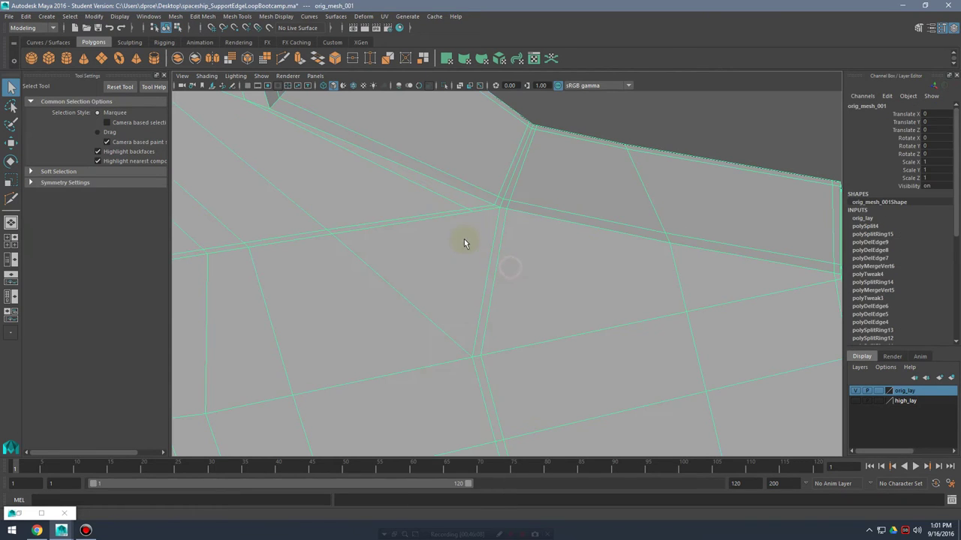
pyautogui.moveTo(464, 239); pyautogui.dragTo(466, 197, button='right')
pyautogui.click(488, 210)
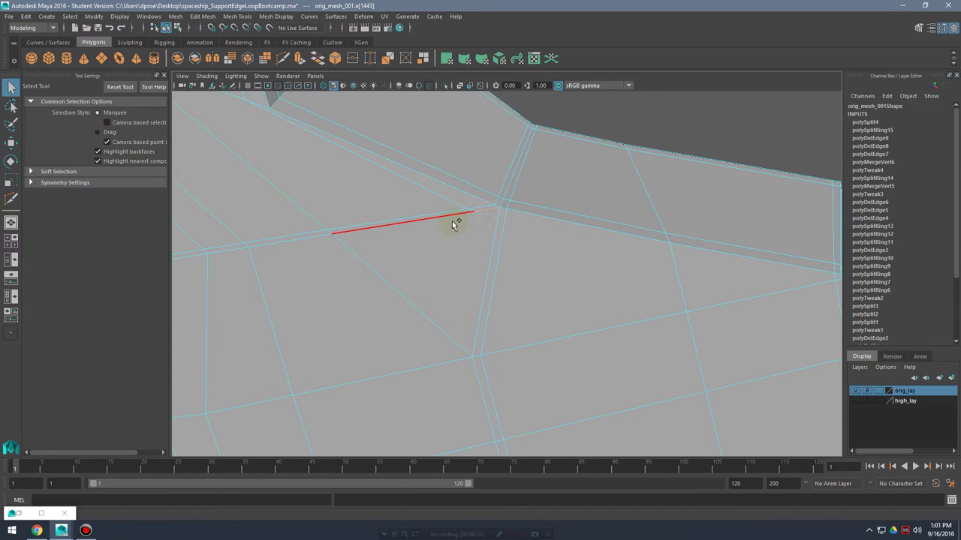
pyautogui.click(433, 277)
# - Examine the notch edge and its side faces up close in smooth preview
pyautogui.keyDown('alt'); pyautogui.moveTo(573, 268); pyautogui.dragTo(593, 255); pyautogui.keyUp('alt')
pyautogui.moveTo(597, 250); pyautogui.dragTo(638, 239, button='right')
pyautogui.keyDown('alt'); pyautogui.moveTo(744, 294); pyautogui.dragTo(627, 367, button='right'); pyautogui.keyUp('alt')
pyautogui.keyDown('alt'); pyautogui.moveTo(624, 375); pyautogui.dragTo(543, 293); pyautogui.keyUp('alt')
pyautogui.moveTo(542, 293); pyautogui.dragTo(617, 217, button='right')
pyautogui.click(564, 134)
pyautogui.keyDown('alt'); pyautogui.moveTo(582, 196); pyautogui.dragTo(593, 310); pyautogui.keyUp('alt')
pyautogui.keyDown('alt'); pyautogui.moveTo(593, 310); pyautogui.dragTo(613, 311, button='right'); pyautogui.keyUp('alt')
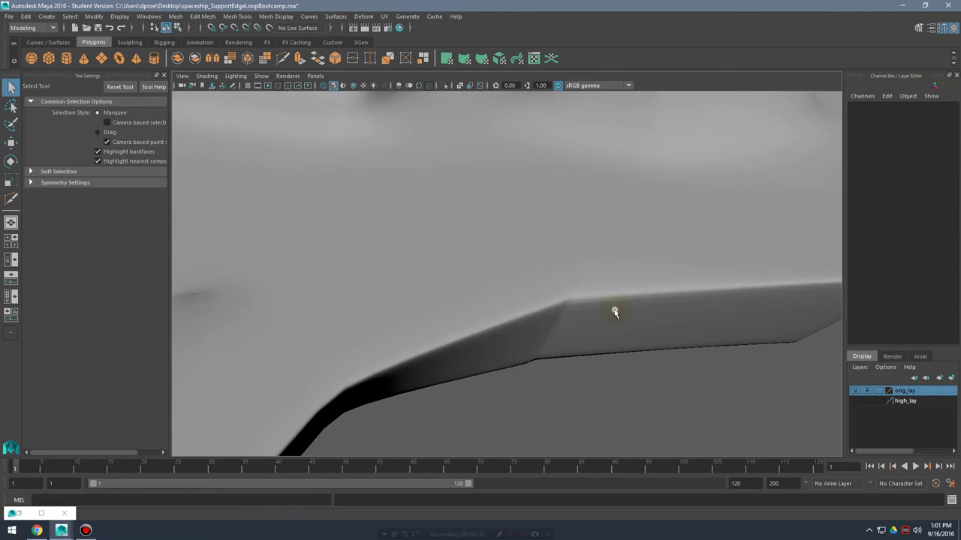
# - Compare the smoothed and unsmoothed mesh and inspect the whole hull in smooth preview
pyautogui.click(616, 312)
pyautogui.press('1')
pyautogui.press('3')
pyautogui.click(674, 409)
pyautogui.keyDown('alt'); pyautogui.moveTo(742, 380); pyautogui.dragTo(350, 337, button='right'); pyautogui.keyUp('alt')
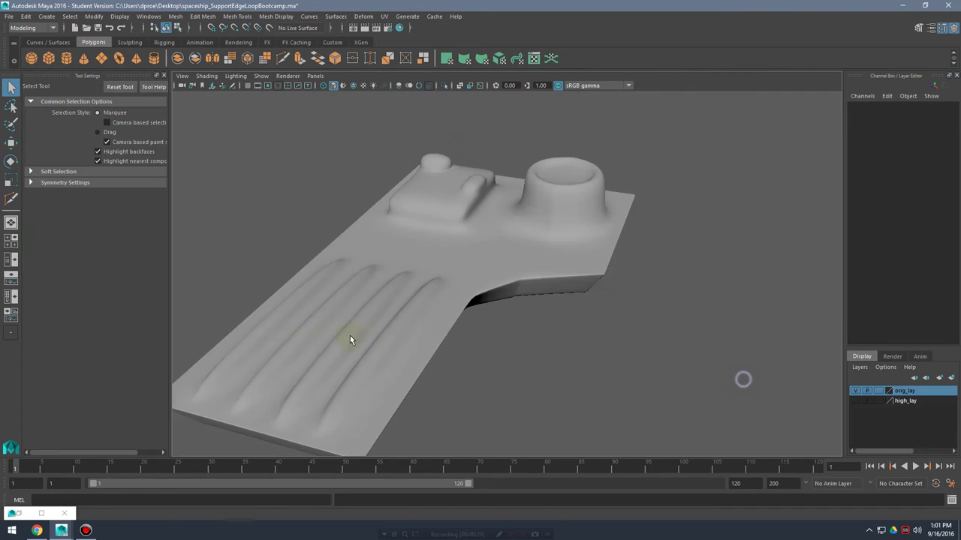
pyautogui.keyDown('alt'); pyautogui.moveTo(570, 346); pyautogui.dragTo(519, 337); pyautogui.keyUp('alt')
pyautogui.scroll(3, 519, 337)
# - Move the underside vertex beside the notch's inner corner along the X axis so it lines up with the corner
pyautogui.click(671, 346)
pyautogui.press('1')
pyautogui.keyDown('alt'); pyautogui.moveTo(670, 346); pyautogui.dragTo(527, 335, button='middle'); pyautogui.keyUp('alt')
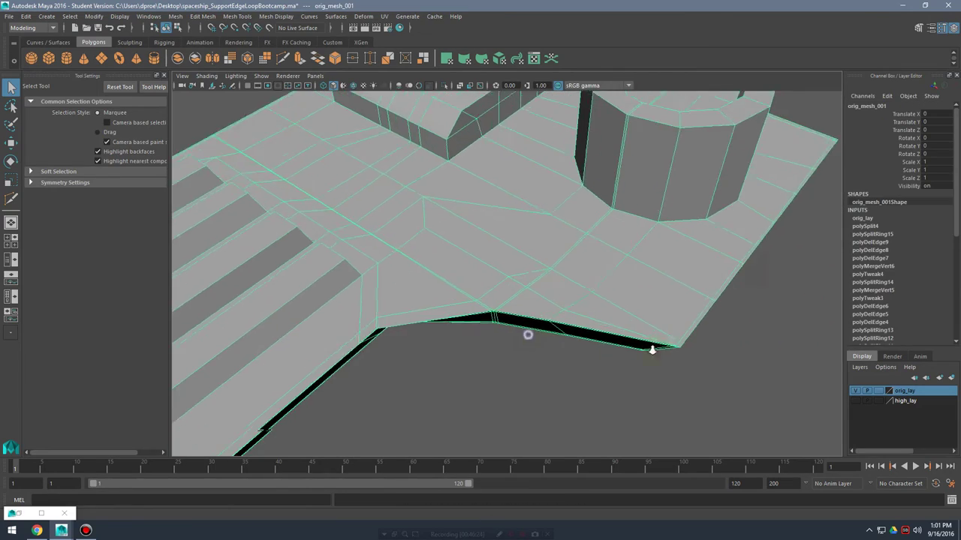
pyautogui.scroll(3, 528, 335)
pyautogui.keyDown('alt'); pyautogui.moveTo(528, 335); pyautogui.dragTo(526, 227); pyautogui.keyUp('alt')
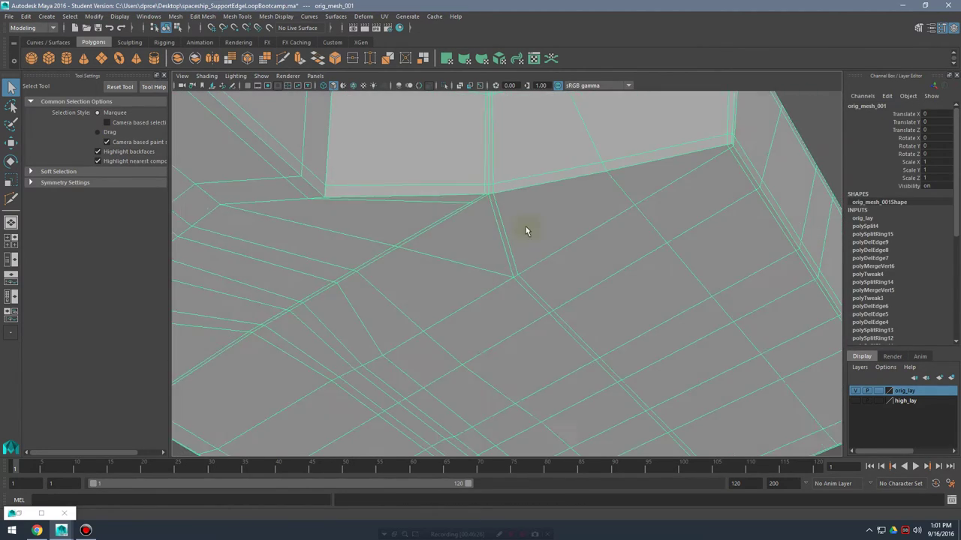
pyautogui.keyDown('alt'); pyautogui.moveTo(488, 266); pyautogui.dragTo(605, 284, button='right'); pyautogui.keyUp('alt')
pyautogui.keyDown('alt'); pyautogui.moveTo(460, 260); pyautogui.dragTo(444, 240, button='middle'); pyautogui.keyUp('alt')
pyautogui.keyDown('alt'); pyautogui.moveTo(443, 240); pyautogui.dragTo(485, 271); pyautogui.keyUp('alt')
pyautogui.moveTo(481, 254); pyautogui.dragTo(442, 244, button='right')
pyautogui.click(449, 262)
pyautogui.press('w')
pyautogui.keyDown('alt'); pyautogui.moveTo(502, 298); pyautogui.dragTo(449, 277); pyautogui.keyUp('alt')
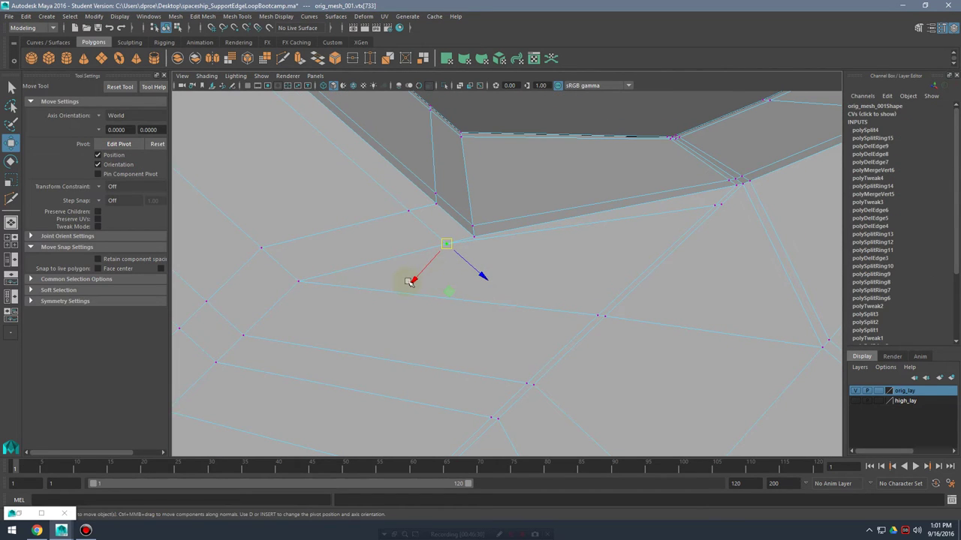
pyautogui.click(445, 243)
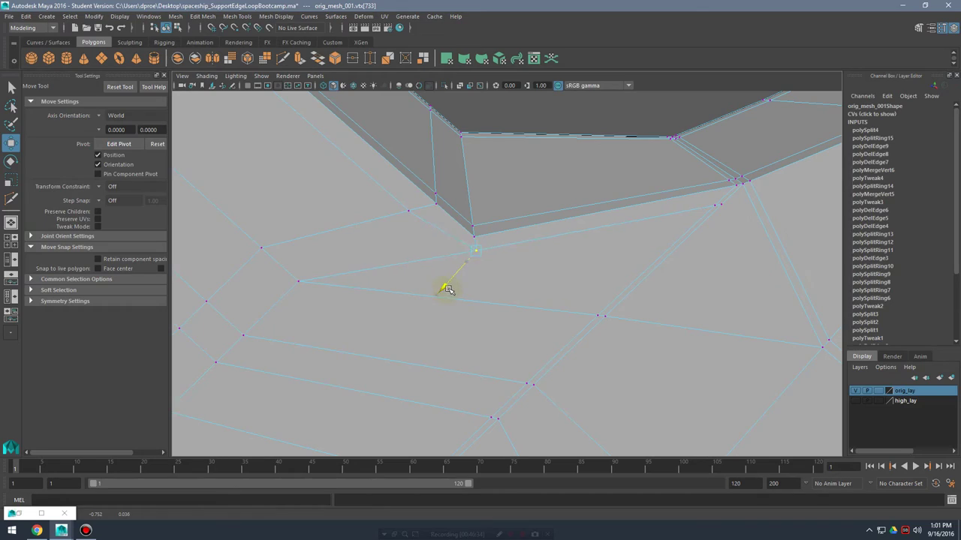
# - Examine the moved vertex from the side and check the notch's inner corner in smooth preview
pyautogui.keyDown('alt'); pyautogui.moveTo(551, 285); pyautogui.dragTo(490, 309); pyautogui.keyUp('alt')
pyautogui.click(479, 285)
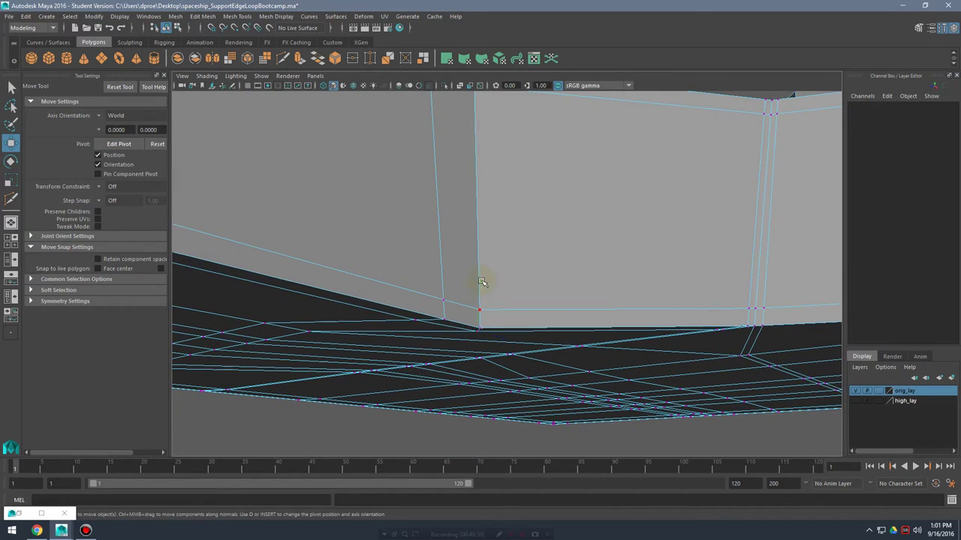
pyautogui.hotkey('ctrl', 'z')
pyautogui.keyDown('alt'); pyautogui.moveTo(525, 310); pyautogui.dragTo(536, 320); pyautogui.keyUp('alt')
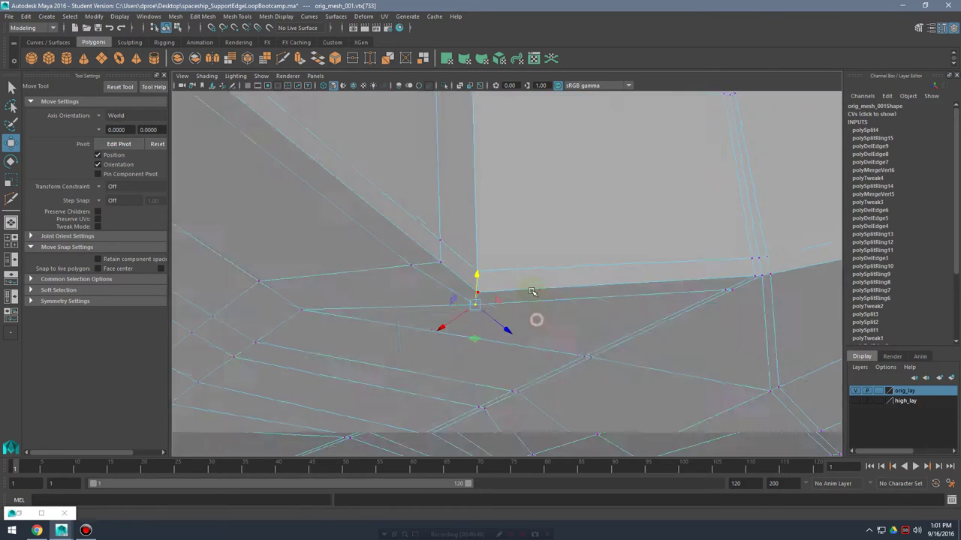
pyautogui.moveTo(548, 253); pyautogui.dragTo(623, 248, button='right')
pyautogui.press('3')
pyautogui.keyDown('alt'); pyautogui.moveTo(693, 300); pyautogui.dragTo(521, 289, button='right'); pyautogui.keyUp('alt')
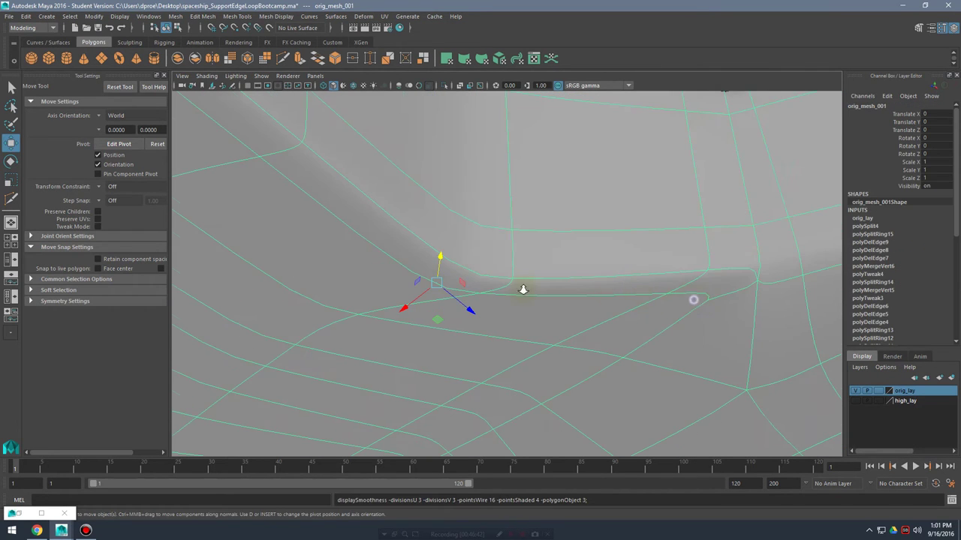
pyautogui.click(568, 137)
pyautogui.keyDown('alt'); pyautogui.moveTo(604, 191); pyautogui.dragTo(560, 257); pyautogui.keyUp('alt')
# - Insert a support edge loop beside the notch's inner corner, across the side face and the underside
pyautogui.click(544, 307)
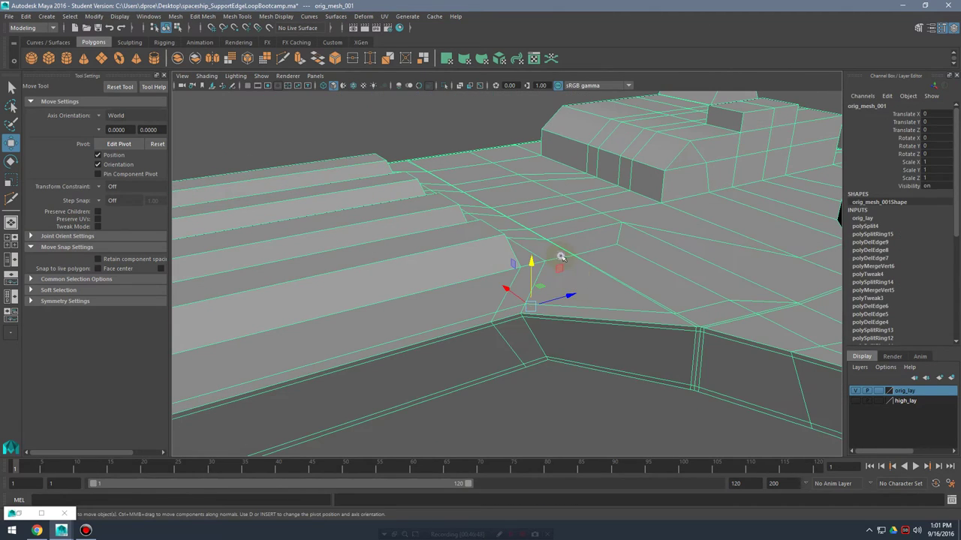
pyautogui.keyDown('shift'); pyautogui.moveTo(534, 284); pyautogui.dragTo(546, 280, button='right'); pyautogui.keyUp('shift')
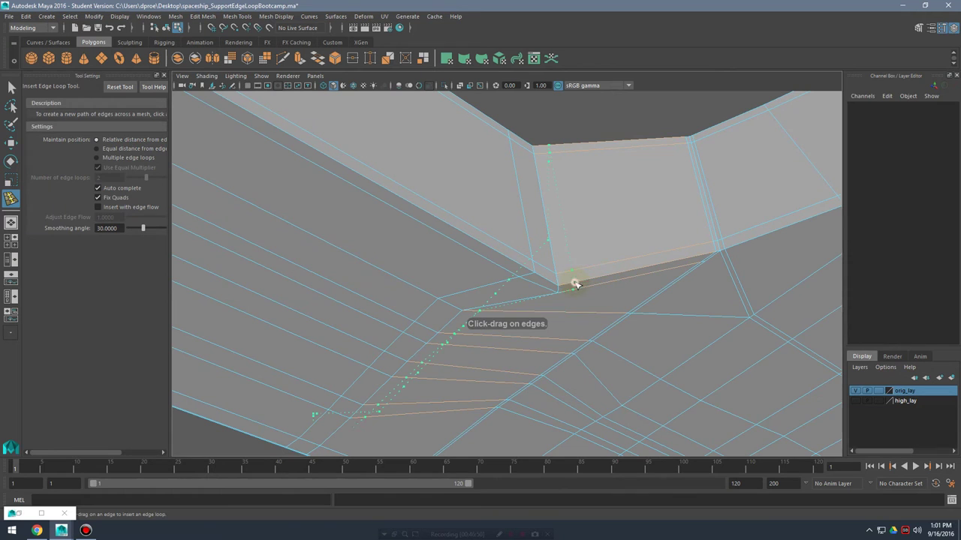
pyautogui.moveTo(575, 284); pyautogui.dragTo(539, 270)
pyautogui.press('q')
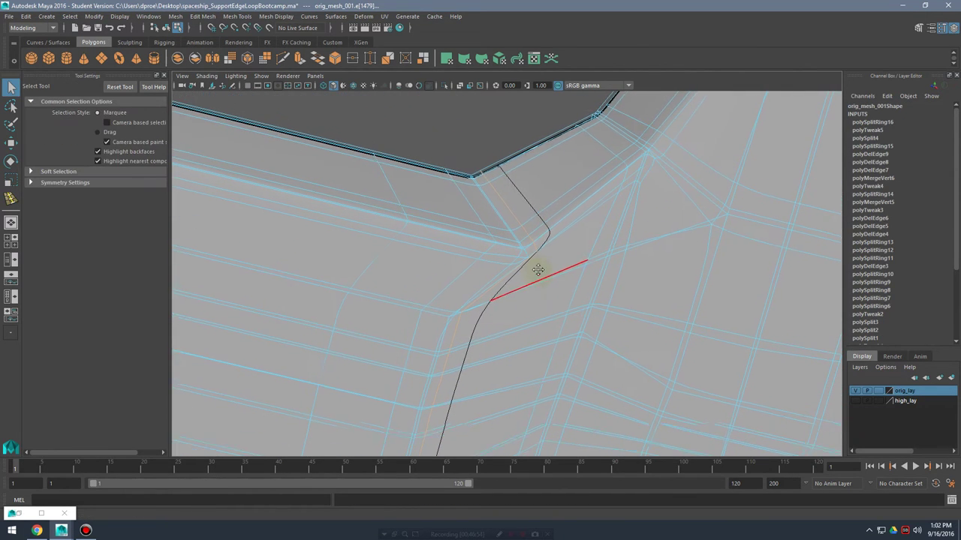
# - Move the new loop's underside vertex across so it lines up with the loop's vertex at the notch's inner corner
pyautogui.press('1')
pyautogui.scroll(3, 518, 253)
pyautogui.moveTo(505, 245); pyautogui.dragTo(480, 251, button='right')
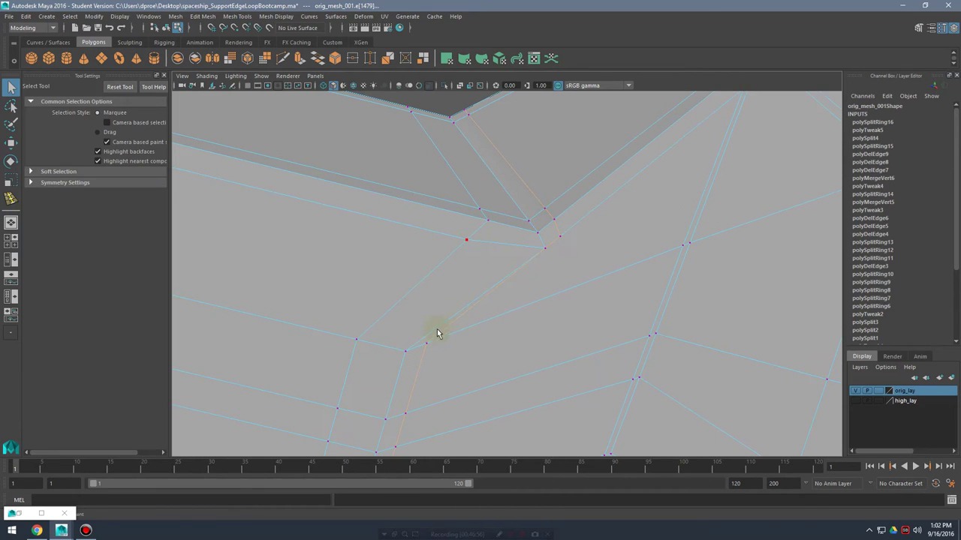
pyautogui.click(427, 346)
pyautogui.press('w')
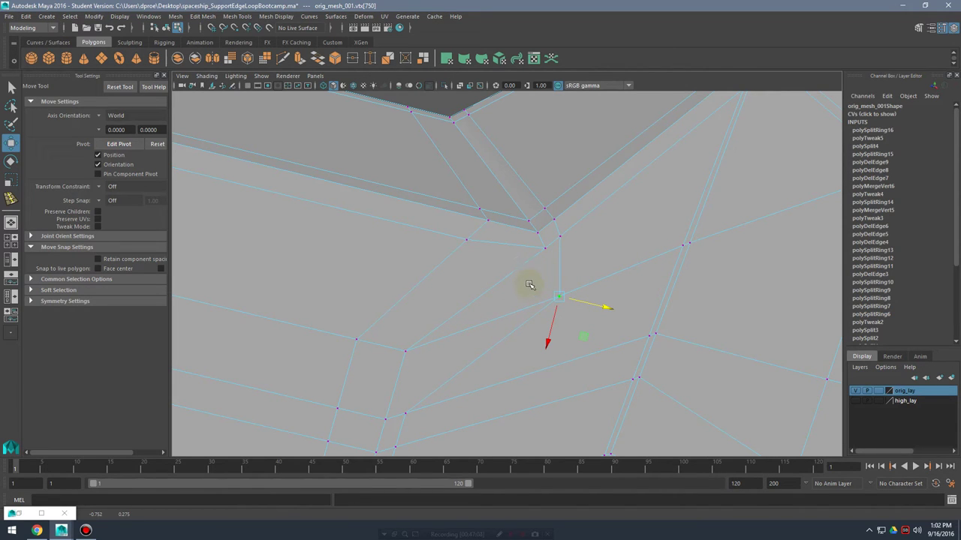
# - Inspect the notch's inner corner and the surrounding hull in smooth preview from above and below
pyautogui.press('3')
pyautogui.moveTo(594, 223); pyautogui.dragTo(643, 203, button='right')
pyautogui.keyDown('alt'); pyautogui.moveTo(459, 226); pyautogui.dragTo(657, 375); pyautogui.keyUp('alt')
pyautogui.click(650, 402)
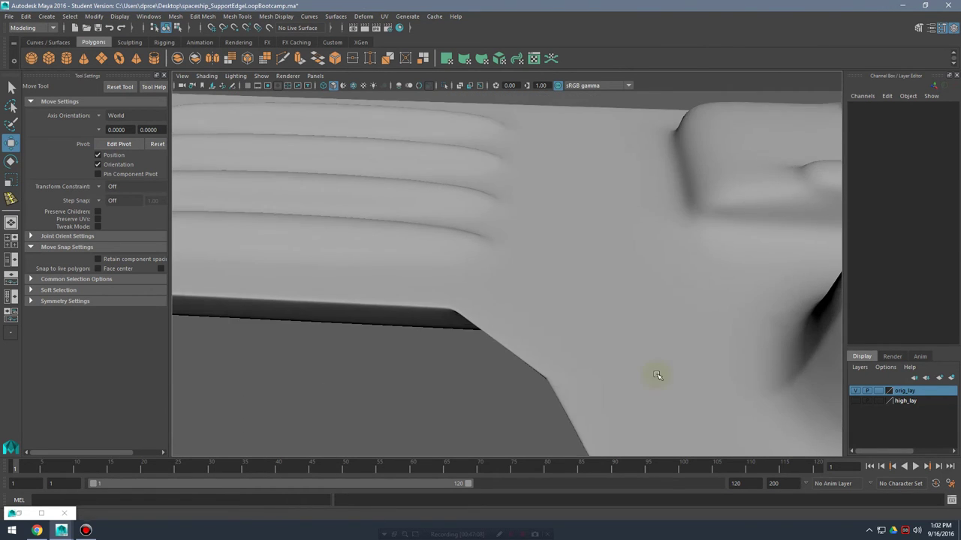
pyautogui.keyDown('alt'); pyautogui.moveTo(658, 375); pyautogui.dragTo(494, 347, button='right'); pyautogui.keyUp('alt')
pyautogui.keyDown('alt'); pyautogui.moveTo(493, 348); pyautogui.dragTo(606, 260); pyautogui.keyUp('alt')
pyautogui.click(574, 354)
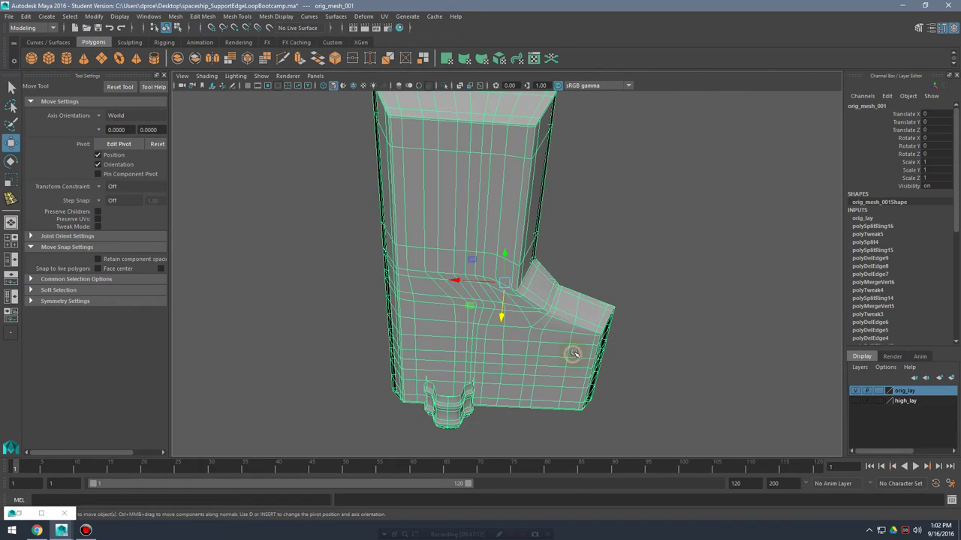
pyautogui.keyDown('alt'); pyautogui.moveTo(574, 354); pyautogui.dragTo(521, 428); pyautogui.keyUp('alt')
pyautogui.keyDown('alt'); pyautogui.moveTo(598, 339); pyautogui.dragTo(496, 375, button='middle'); pyautogui.keyUp('alt')
pyautogui.keyDown('alt'); pyautogui.moveTo(495, 375); pyautogui.dragTo(637, 380, button='right'); pyautogui.keyUp('alt')
pyautogui.keyDown('alt'); pyautogui.moveTo(532, 356); pyautogui.dragTo(593, 377); pyautogui.keyUp('alt')
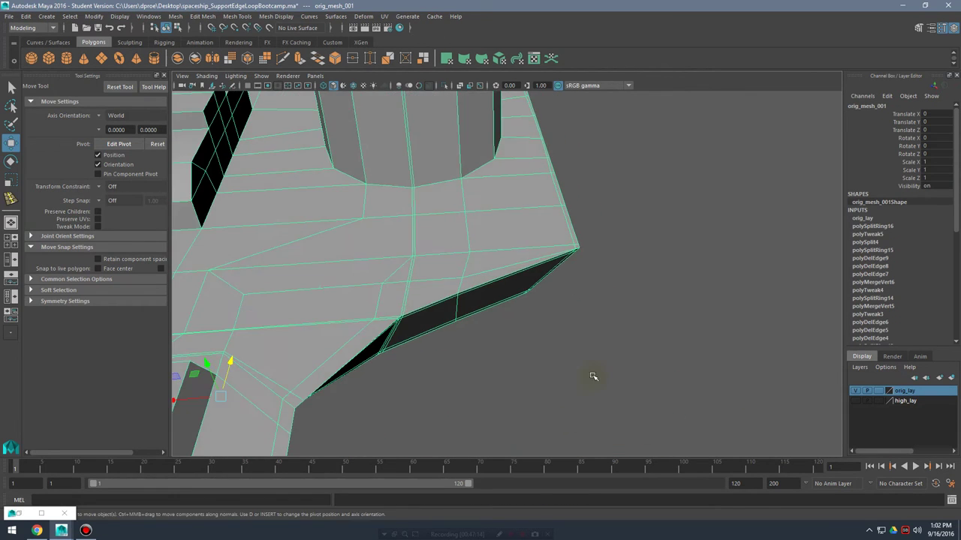
pyautogui.press('3')
pyautogui.keyDown('alt'); pyautogui.moveTo(736, 332); pyautogui.dragTo(510, 326, button='right'); pyautogui.keyUp('alt')
pyautogui.keyDown('alt'); pyautogui.moveTo(499, 264); pyautogui.dragTo(665, 275, button='middle'); pyautogui.keyUp('alt')
pyautogui.click(754, 355)
pyautogui.keyDown('alt'); pyautogui.moveTo(755, 357); pyautogui.dragTo(696, 350); pyautogui.keyUp('alt')
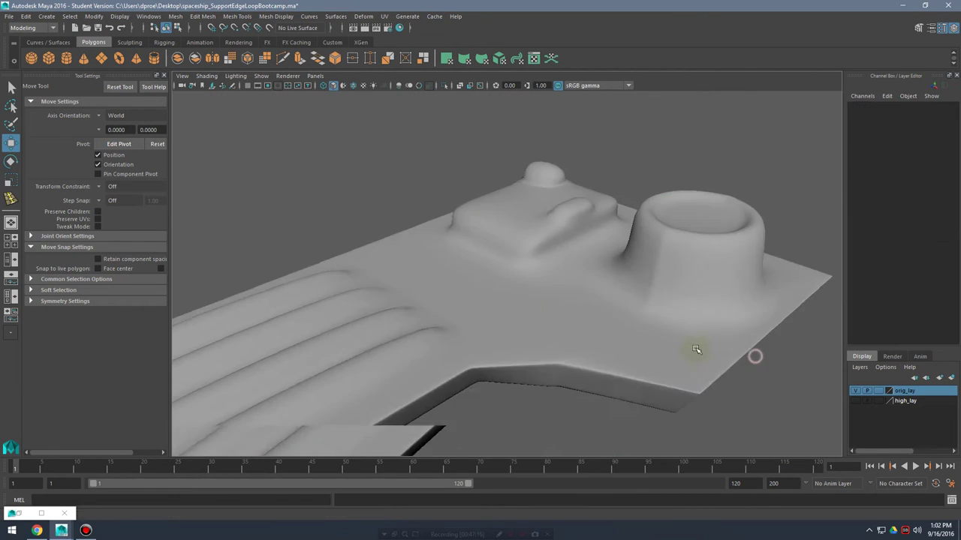
# - Examine the unsmoothed notch corner, the ridged panel and the whole hull around to the deck cylinder
pyautogui.click(559, 311)
pyautogui.press('1')
pyautogui.click(412, 203)
pyautogui.keyDown('alt'); pyautogui.moveTo(553, 253); pyautogui.dragTo(668, 210, button='middle'); pyautogui.keyUp('alt')
pyautogui.click(563, 317)
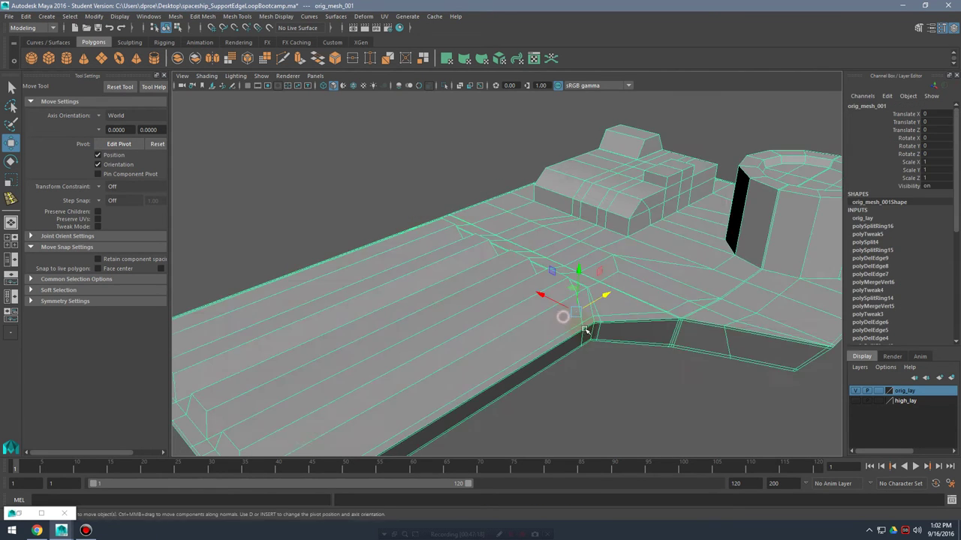
pyautogui.keyDown('alt'); pyautogui.moveTo(585, 330); pyautogui.dragTo(489, 333); pyautogui.keyUp('alt')
pyautogui.keyDown('alt'); pyautogui.moveTo(488, 333); pyautogui.dragTo(701, 344, button='right'); pyautogui.keyUp('alt')
pyautogui.keyDown('alt'); pyautogui.moveTo(701, 345); pyautogui.dragTo(626, 338); pyautogui.keyUp('alt')
pyautogui.keyDown('shift'); pyautogui.moveTo(493, 274); pyautogui.dragTo(464, 279, button='right'); pyautogui.keyUp('shift')
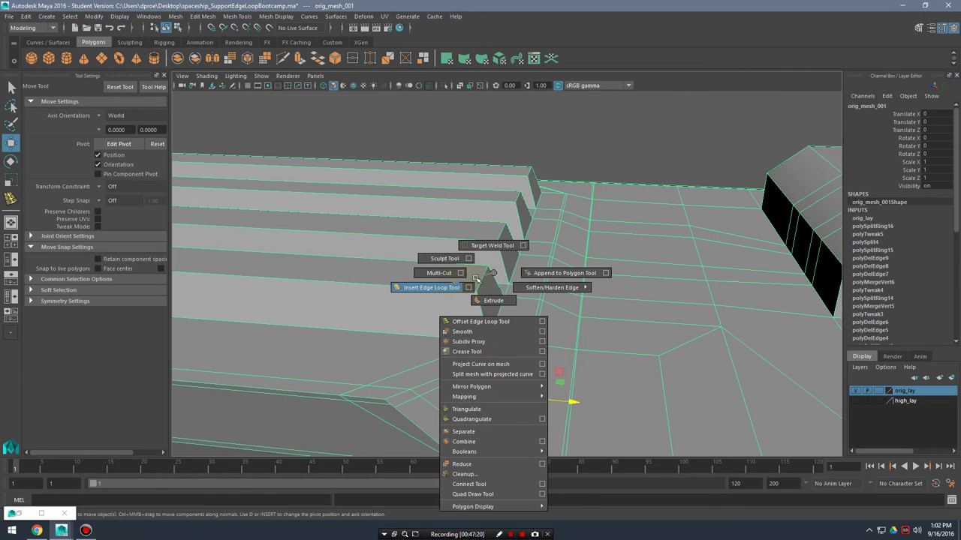
pyautogui.keyDown('alt'); pyautogui.moveTo(580, 271); pyautogui.dragTo(473, 285, button='right'); pyautogui.keyUp('alt')
pyautogui.keyDown('alt'); pyautogui.moveTo(473, 285); pyautogui.dragTo(710, 303); pyautogui.keyUp('alt')
pyautogui.keyDown('alt'); pyautogui.moveTo(833, 300); pyautogui.dragTo(593, 298, button='right'); pyautogui.keyUp('alt')
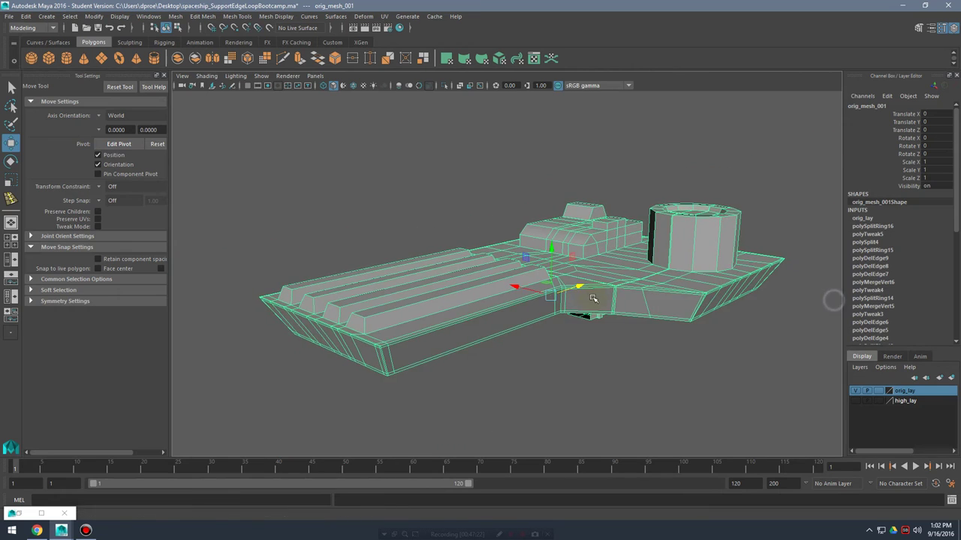
pyautogui.keyDown('alt'); pyautogui.moveTo(594, 298); pyautogui.dragTo(811, 331); pyautogui.keyUp('alt')
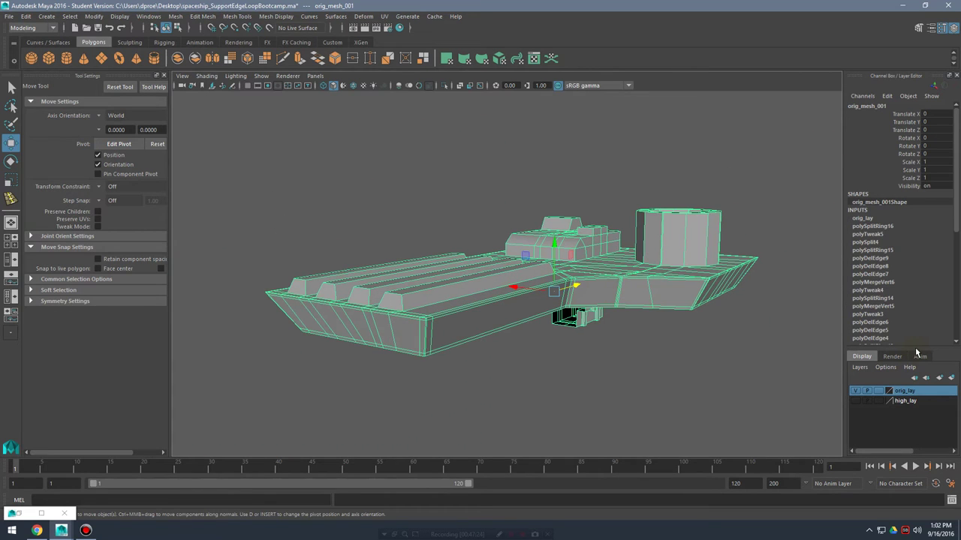
pyautogui.keyDown('alt'); pyautogui.moveTo(570, 300); pyautogui.dragTo(713, 255, button='right'); pyautogui.keyUp('alt')
pyautogui.keyDown('alt'); pyautogui.moveTo(713, 255); pyautogui.dragTo(718, 285); pyautogui.keyUp('alt')
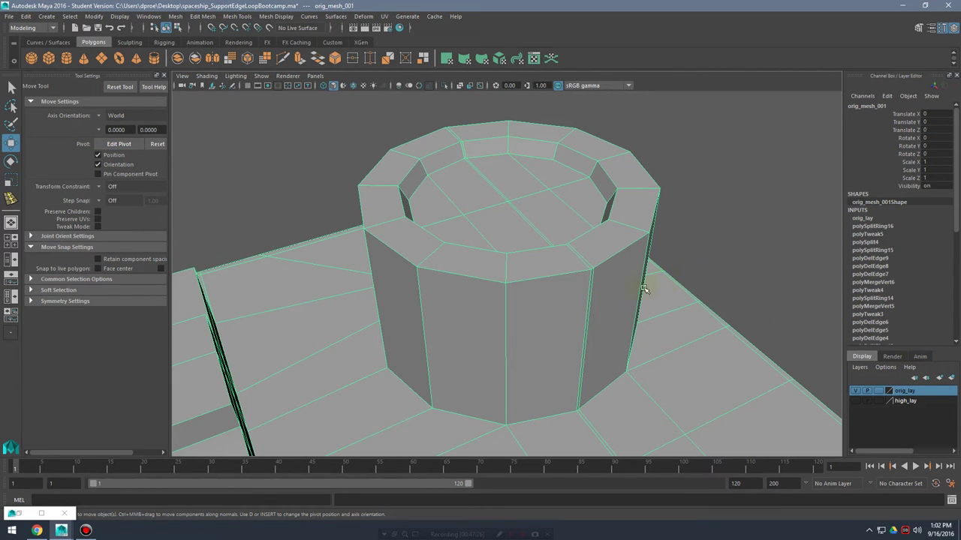
# - Compare the deck cylinder's smoothed and unsmoothed shape around its rim, wall and base
pyautogui.press('3')
pyautogui.moveTo(632, 254); pyautogui.dragTo(683, 217, button='right')
pyautogui.click(694, 272)
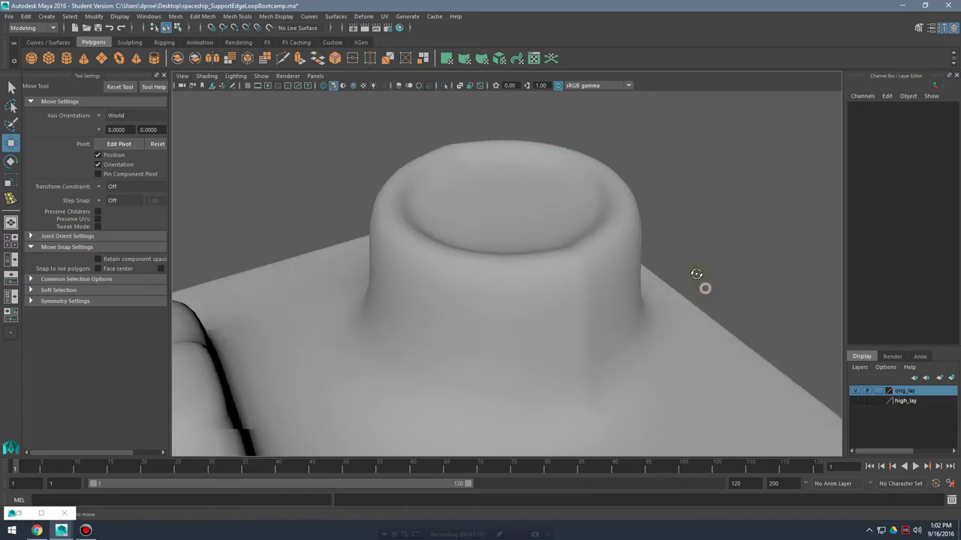
pyautogui.keyDown('alt'); pyautogui.moveTo(702, 285); pyautogui.dragTo(629, 282); pyautogui.keyUp('alt')
pyautogui.keyDown('alt'); pyautogui.moveTo(600, 356); pyautogui.dragTo(643, 238, button='middle'); pyautogui.keyUp('alt')
pyautogui.click(645, 239)
pyautogui.press('1')
pyautogui.keyDown('alt'); pyautogui.moveTo(723, 255); pyautogui.dragTo(601, 268, button='right'); pyautogui.keyUp('alt')
pyautogui.keyDown('alt'); pyautogui.moveTo(579, 271); pyautogui.dragTo(575, 251); pyautogui.keyUp('alt')
pyautogui.keyDown('alt'); pyautogui.moveTo(538, 266); pyautogui.dragTo(675, 262, button='right'); pyautogui.keyUp('alt')
pyautogui.keyDown('alt'); pyautogui.moveTo(683, 213); pyautogui.dragTo(528, 320, button='middle'); pyautogui.keyUp('alt')
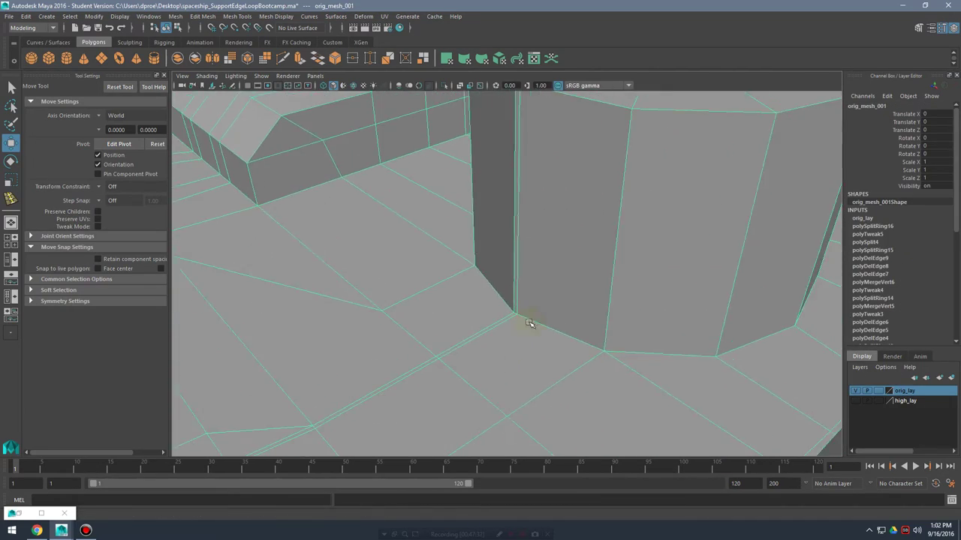
pyautogui.keyDown('alt'); pyautogui.moveTo(528, 320); pyautogui.dragTo(583, 273); pyautogui.keyUp('alt')
pyautogui.press('3')
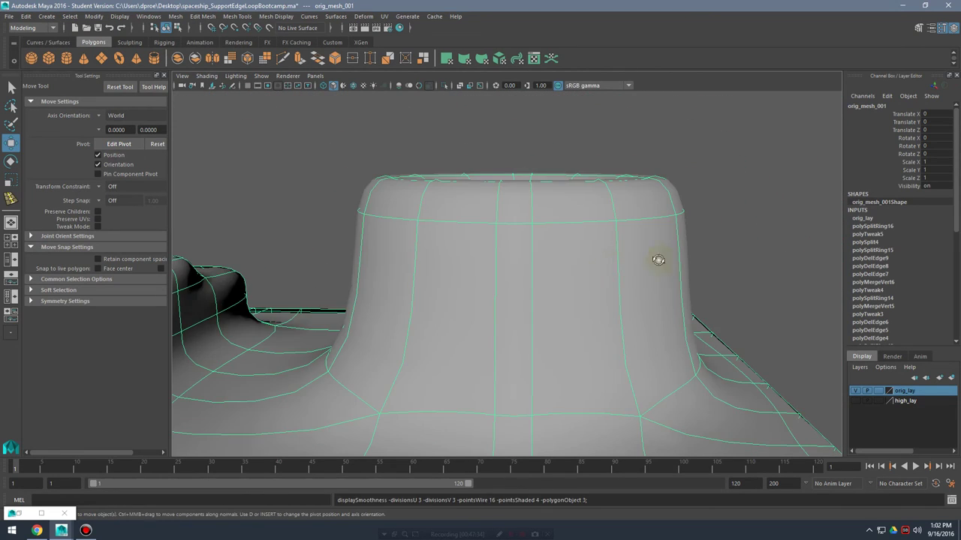
pyautogui.keyDown('alt'); pyautogui.moveTo(659, 260); pyautogui.dragTo(604, 288); pyautogui.keyUp('alt')
pyautogui.click(739, 127)
pyautogui.keyDown('alt'); pyautogui.moveTo(510, 334); pyautogui.dragTo(577, 242); pyautogui.keyUp('alt')
pyautogui.click(551, 273)
pyautogui.press('1')
# - Delete the extra edge loop running beside the cylinder's vertical edge and across the deck and hull side
pyautogui.moveTo(576, 241); pyautogui.dragTo(584, 201, button='right')
pyautogui.keyDown('alt'); pyautogui.moveTo(571, 331); pyautogui.dragTo(598, 227, button='middle'); pyautogui.keyUp('alt')
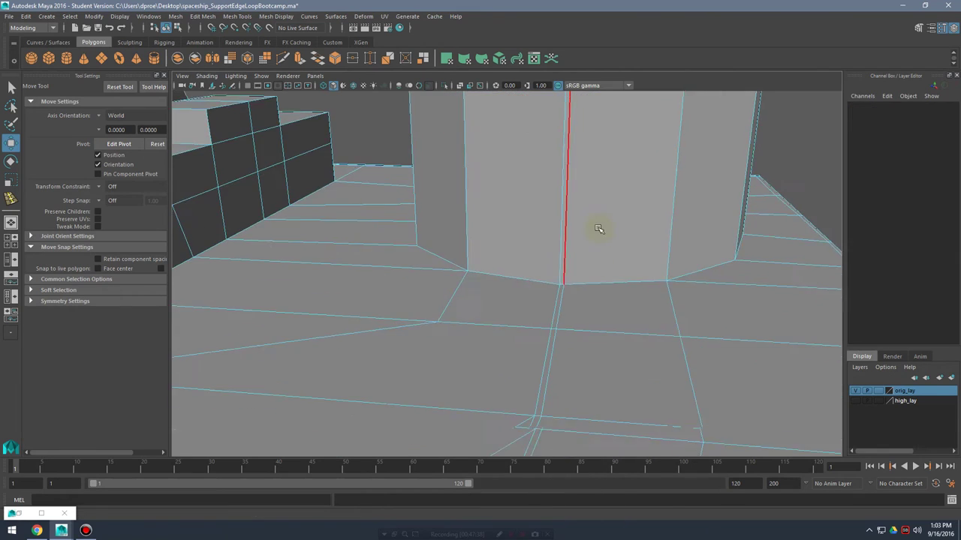
pyautogui.keyDown('alt'); pyautogui.moveTo(598, 228); pyautogui.dragTo(592, 259); pyautogui.keyUp('alt')
pyautogui.keyDown('alt'); pyautogui.moveTo(592, 259); pyautogui.dragTo(573, 383, button='middle'); pyautogui.keyUp('alt')
pyautogui.keyDown('alt'); pyautogui.moveTo(551, 290); pyautogui.dragTo(566, 217); pyautogui.keyUp('alt')
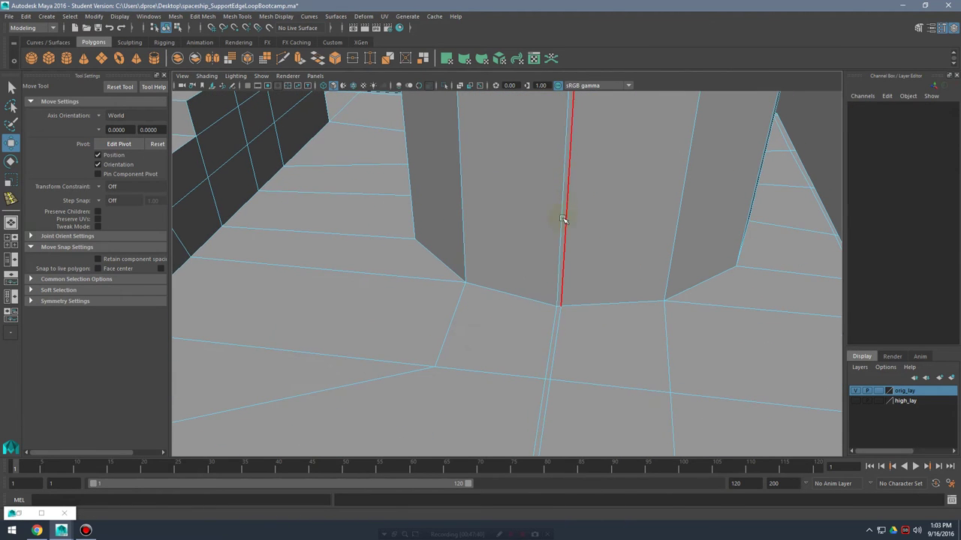
pyautogui.moveTo(567, 215); pyautogui.dragTo(564, 287, button='right')
pyautogui.doubleClick(563, 259)
pyautogui.keyDown('alt'); pyautogui.moveTo(780, 255); pyautogui.dragTo(558, 229, button='right'); pyautogui.keyUp('alt')
pyautogui.keyDown('alt'); pyautogui.moveTo(557, 229); pyautogui.dragTo(559, 216); pyautogui.keyUp('alt')
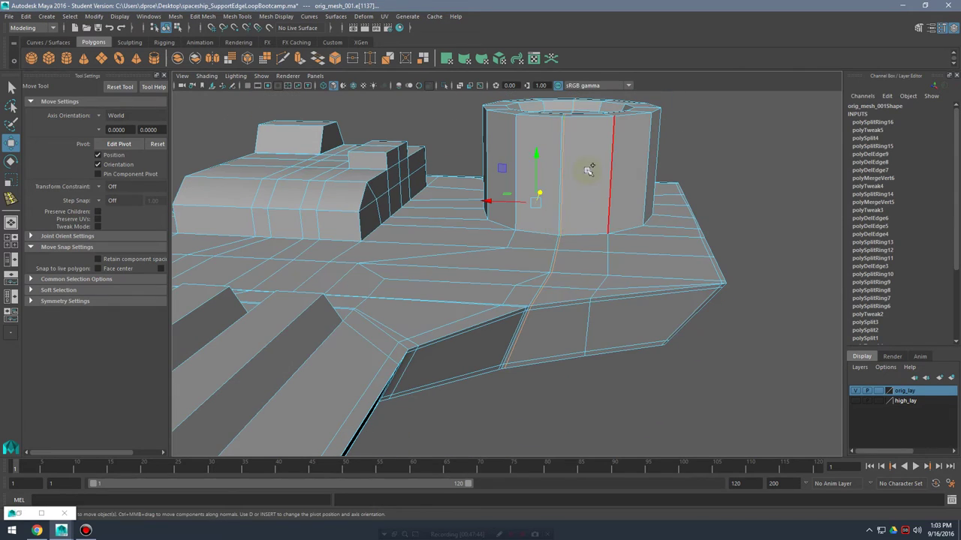
pyautogui.keyDown('alt'); pyautogui.moveTo(613, 209); pyautogui.dragTo(553, 275, button='middle'); pyautogui.keyUp('alt')
pyautogui.keyDown('alt'); pyautogui.moveTo(553, 275); pyautogui.dragTo(740, 287, button='right'); pyautogui.keyUp('alt')
pyautogui.keyDown('alt'); pyautogui.moveTo(647, 240); pyautogui.dragTo(577, 240); pyautogui.keyUp('alt')
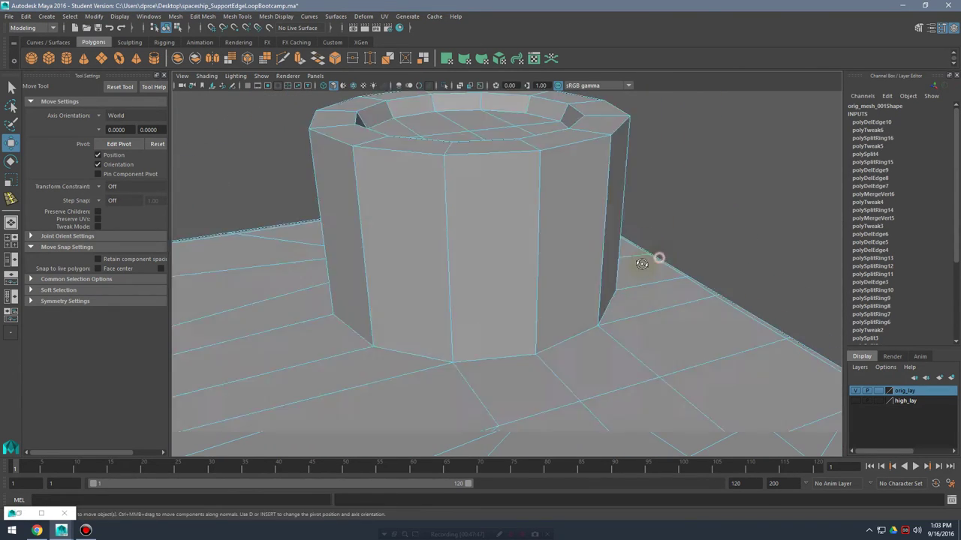
# - Extrude all faces of the cylinder's recessed floor and scale them slightly inward to form a support ring
pyautogui.moveTo(570, 229); pyautogui.dragTo(609, 210, button='right')
pyautogui.keyDown('alt'); pyautogui.moveTo(609, 210); pyautogui.dragTo(597, 289); pyautogui.keyUp('alt')
pyautogui.scroll(-5, 596, 288)
pyautogui.moveTo(545, 208); pyautogui.dragTo(545, 232, button='right')
pyautogui.click(585, 202)
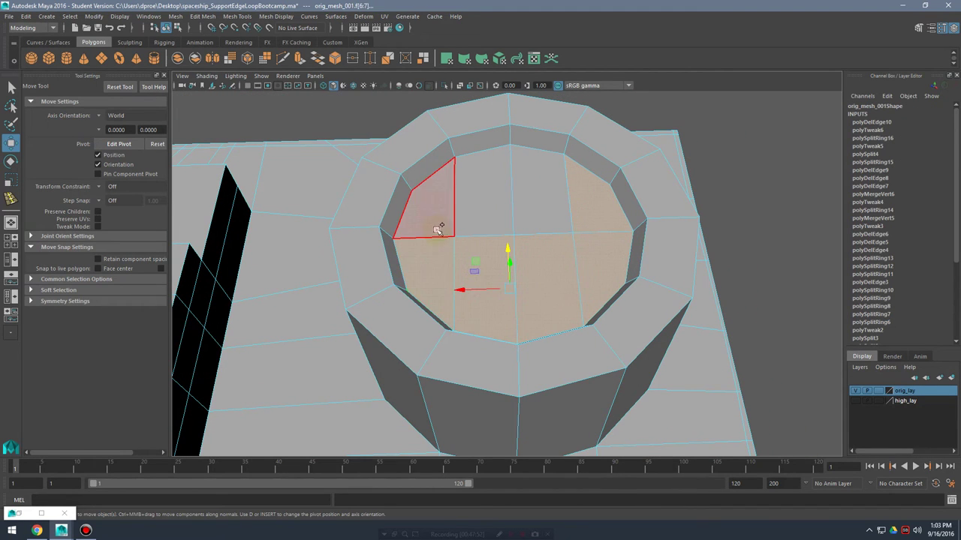
pyautogui.keyDown('alt'); pyautogui.moveTo(531, 191); pyautogui.dragTo(505, 266); pyautogui.keyUp('alt')
pyautogui.press('4')
pyautogui.moveTo(403, 272); pyautogui.dragTo(668, 434)
pyautogui.keyDown('alt'); pyautogui.moveTo(607, 240); pyautogui.dragTo(591, 216); pyautogui.keyUp('alt')
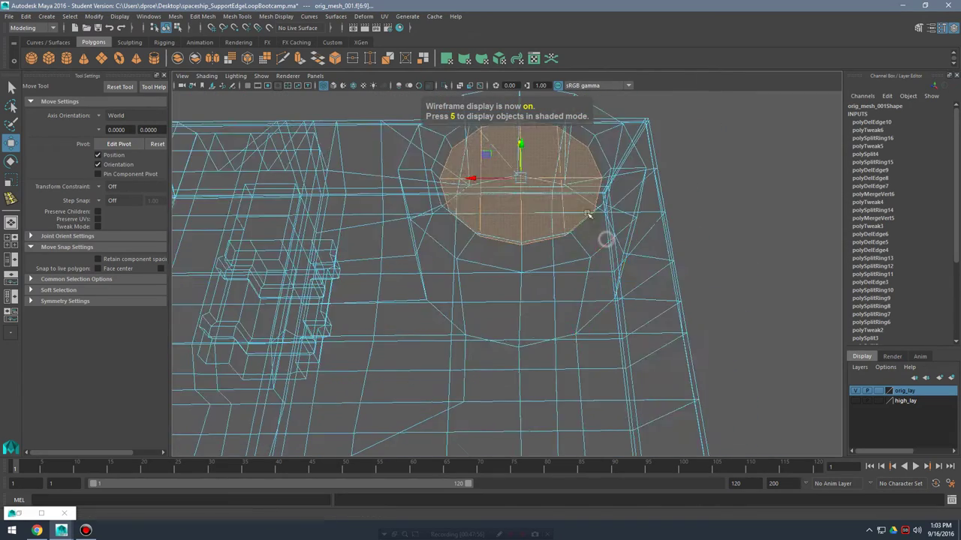
pyautogui.keyDown('alt'); pyautogui.moveTo(591, 215); pyautogui.dragTo(586, 341, button='middle'); pyautogui.keyUp('alt')
pyautogui.keyDown('alt'); pyautogui.moveTo(586, 341); pyautogui.dragTo(781, 335, button='right'); pyautogui.keyUp('alt')
pyautogui.press('5')
pyautogui.keyDown('shift'); pyautogui.moveTo(622, 291); pyautogui.dragTo(620, 319, button='right'); pyautogui.keyUp('shift')
pyautogui.keyDown('alt'); pyautogui.moveTo(621, 324); pyautogui.dragTo(592, 236, button='middle'); pyautogui.keyUp('alt')
pyautogui.press('r')
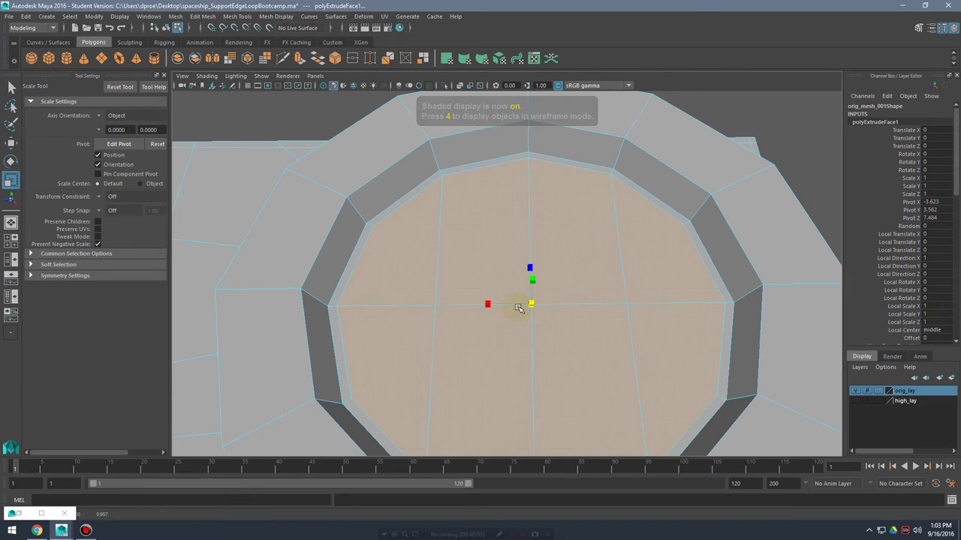
# - Insert support edge loops near the upper and lower edges of the cylinder recess's inner wall
pyautogui.moveTo(549, 163); pyautogui.dragTo(593, 149, button='right')
pyautogui.keyDown('shift'); pyautogui.rightClick(588, 169); pyautogui.keyUp('shift')
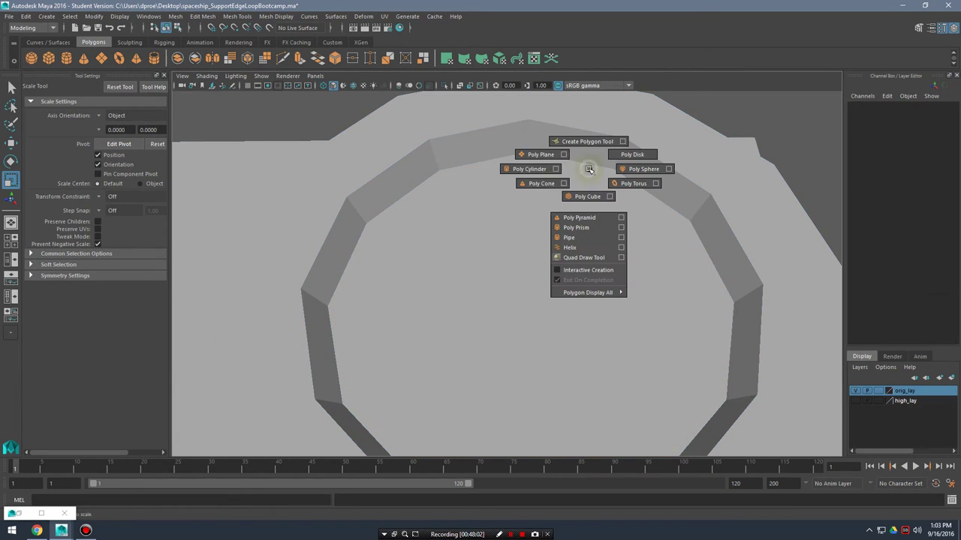
pyautogui.keyDown('shift'); pyautogui.moveTo(559, 180); pyautogui.dragTo(542, 169, button='right'); pyautogui.keyUp('shift')
pyautogui.click(591, 169)
pyautogui.moveTo(530, 149); pyautogui.dragTo(590, 220)
pyautogui.click(533, 151)
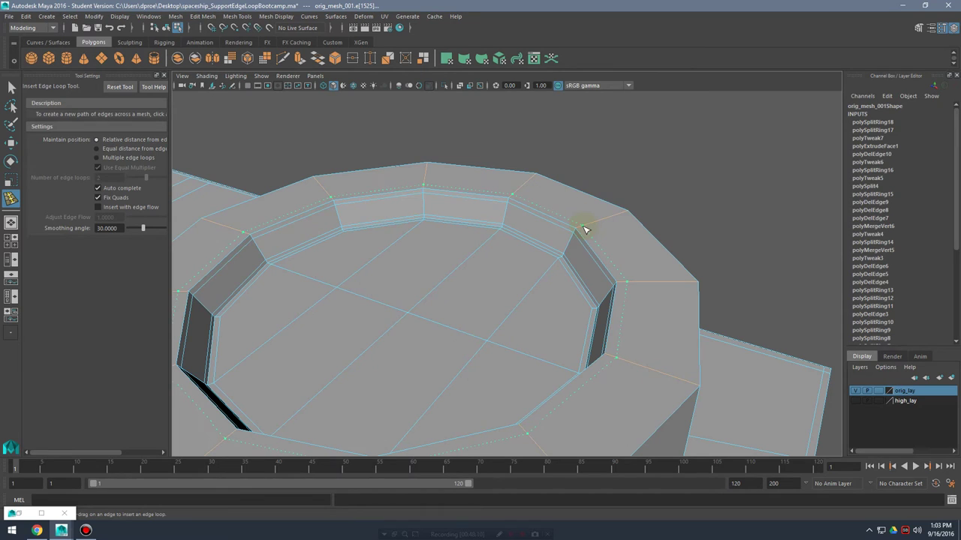
# - Insert support edge loops along the cylinder rim's inner and outer edges and near the outer wall's upper and lower ends
pyautogui.click(656, 244)
pyautogui.keyDown('alt'); pyautogui.moveTo(657, 244); pyautogui.dragTo(548, 220); pyautogui.keyUp('alt')
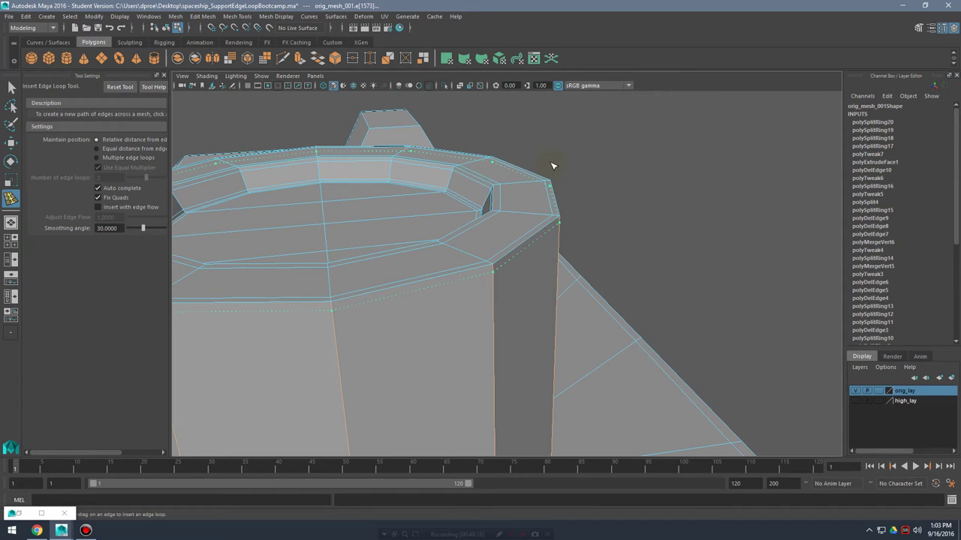
pyautogui.press('3')
pyautogui.press('1')
pyautogui.keyDown('alt'); pyautogui.moveTo(638, 331); pyautogui.dragTo(656, 247, button='middle'); pyautogui.keyUp('alt')
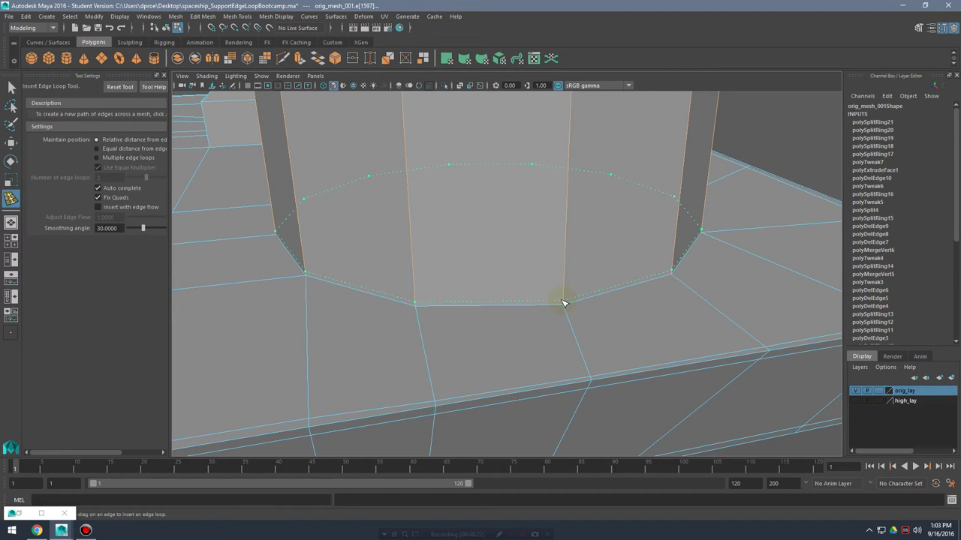
# - Select the full ring of edges at the cylinder's base and scale it slightly outward on the deck
pyautogui.press('q')
pyautogui.moveTo(553, 251); pyautogui.dragTo(551, 219, button='right')
pyautogui.click(540, 306)
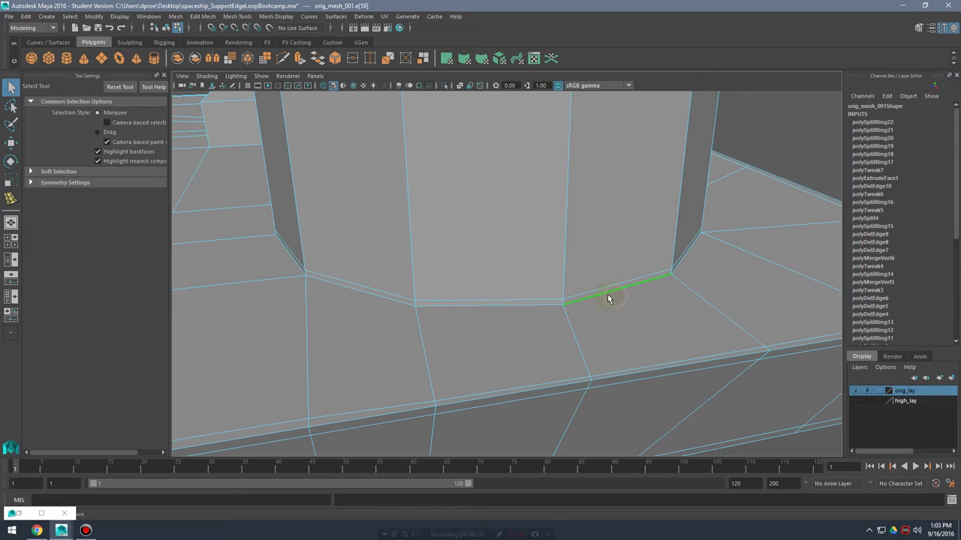
pyautogui.keyDown('alt'); pyautogui.moveTo(518, 338); pyautogui.dragTo(593, 336); pyautogui.keyUp('alt')
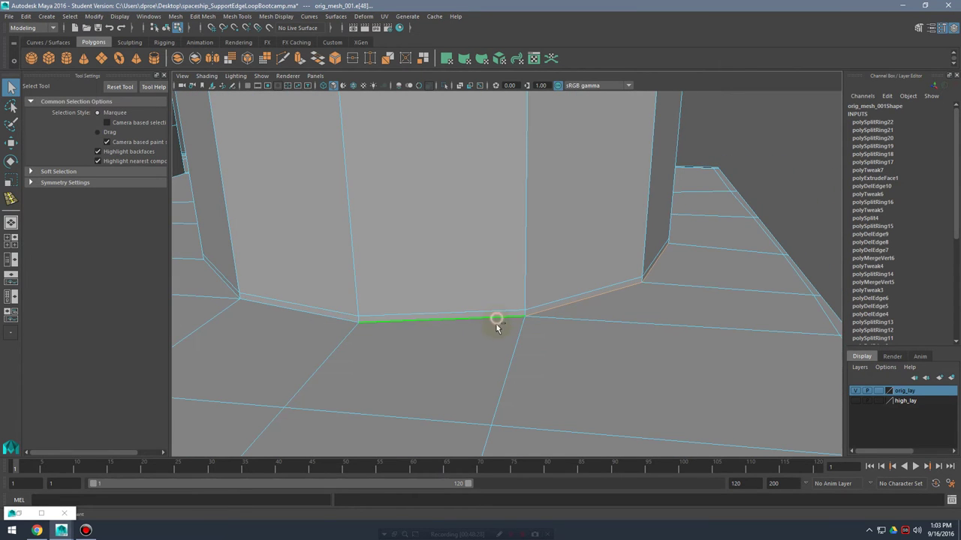
pyautogui.keyDown('alt'); pyautogui.moveTo(496, 324); pyautogui.dragTo(606, 332); pyautogui.keyUp('alt')
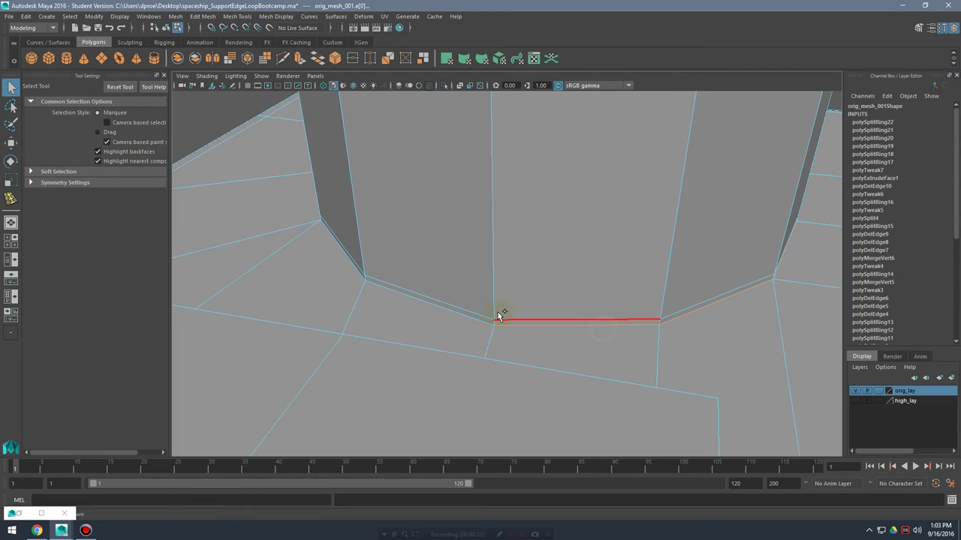
pyautogui.keyDown('alt'); pyautogui.moveTo(468, 316); pyautogui.dragTo(536, 349); pyautogui.keyUp('alt')
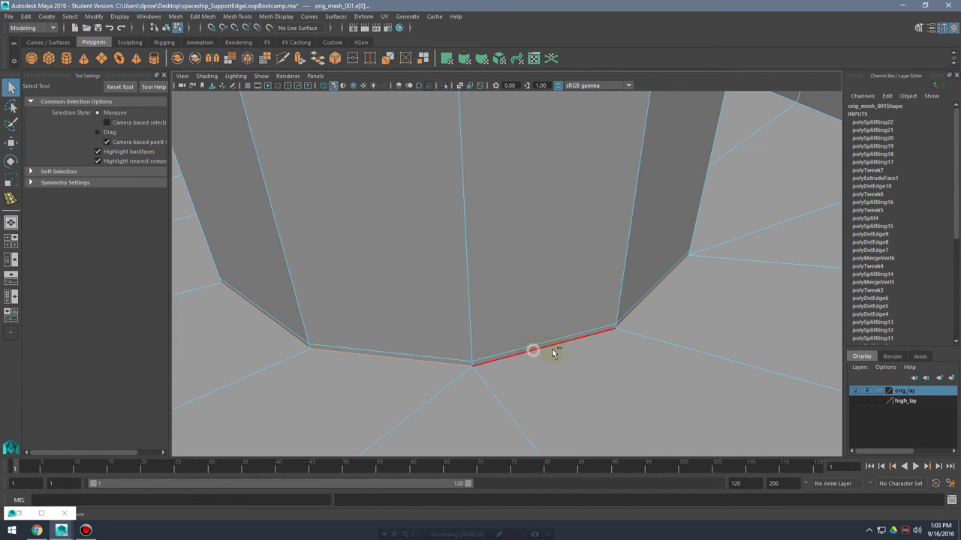
pyautogui.moveTo(645, 322)
pyautogui.keyDown('alt'); pyautogui.mouseDown()
pyautogui.moveTo(618, 317)
pyautogui.moveTo(592, 332)
pyautogui.moveTo(607, 282)
pyautogui.moveTo(587, 288)
pyautogui.mouseUp(); pyautogui.keyUp('alt')
pyautogui.press('4')
pyautogui.press('5')
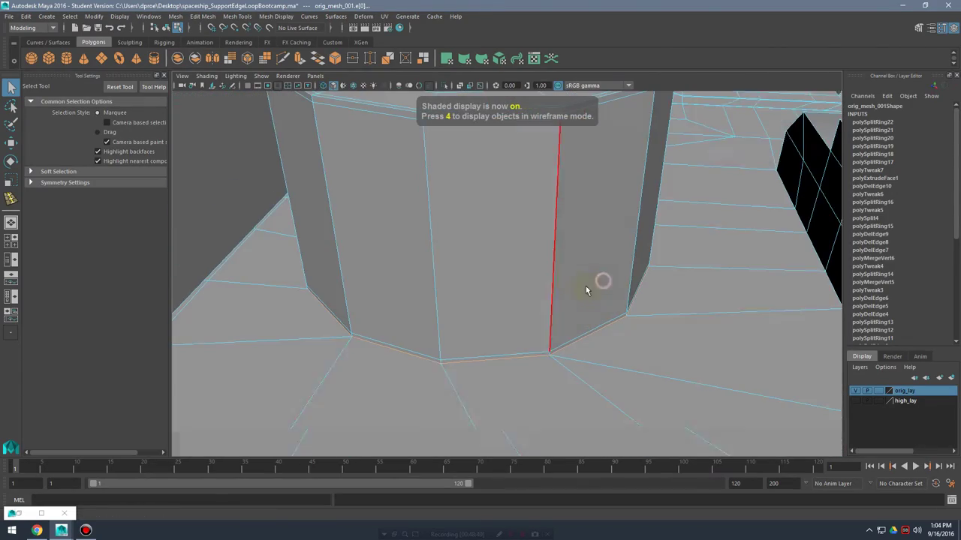
pyautogui.press('r')
pyautogui.moveTo(518, 304)
pyautogui.keyDown('alt'); pyautogui.mouseDown()
pyautogui.moveTo(532, 299)
pyautogui.moveTo(496, 239)
pyautogui.mouseUp(); pyautogui.keyUp('alt')
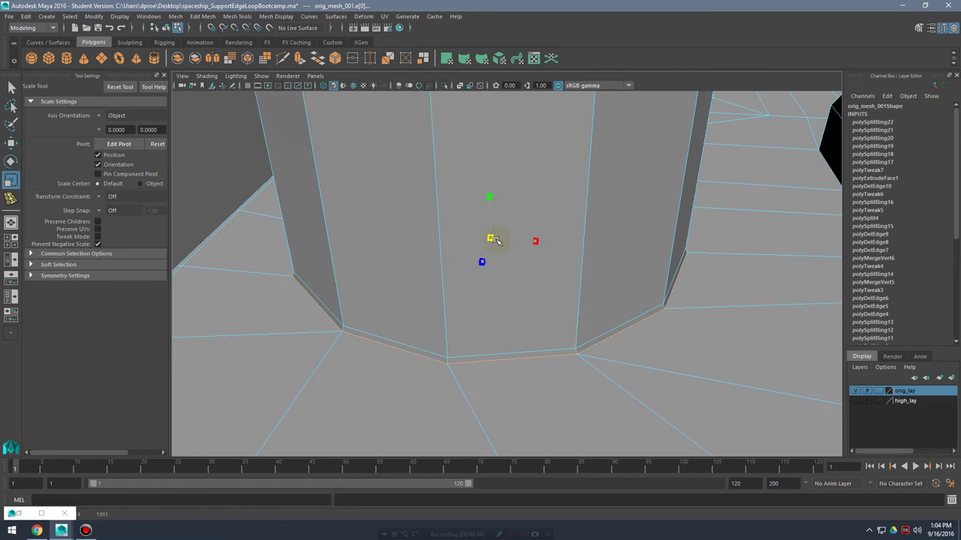
pyautogui.keyDown('alt'); pyautogui.moveTo(519, 262); pyautogui.dragTo(553, 319); pyautogui.keyUp('alt')
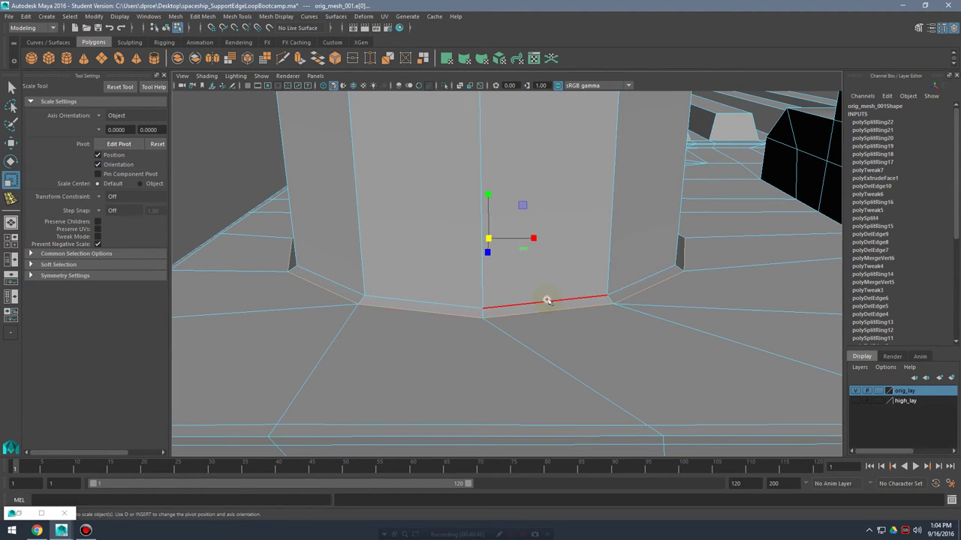
# - Move the edge loop just above the cylinder's base down along the Y axis, snapping it to deck level
pyautogui.keyDown('alt'); pyautogui.moveTo(597, 282); pyautogui.dragTo(552, 258); pyautogui.keyUp('alt')
pyautogui.press('w')
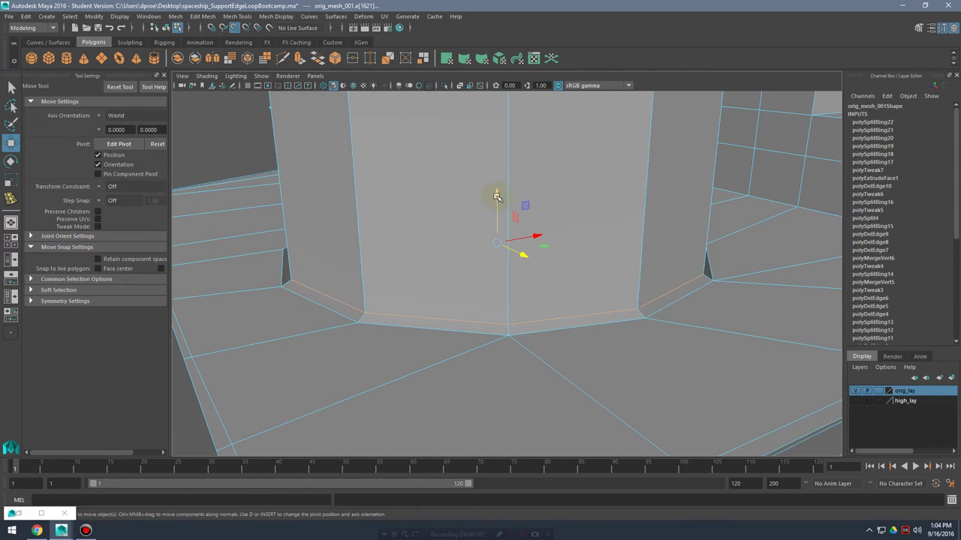
pyautogui.keyDown('alt'); pyautogui.moveTo(546, 299); pyautogui.dragTo(560, 287); pyautogui.keyUp('alt')
# - Insert a support edge loop around the cylinder's outer wall just above its base
pyautogui.moveTo(635, 254); pyautogui.dragTo(667, 239, button='right')
pyautogui.click(632, 252)
pyautogui.keyDown('shift'); pyautogui.rightClick(629, 253); pyautogui.keyUp('shift')
pyautogui.click(567, 266)
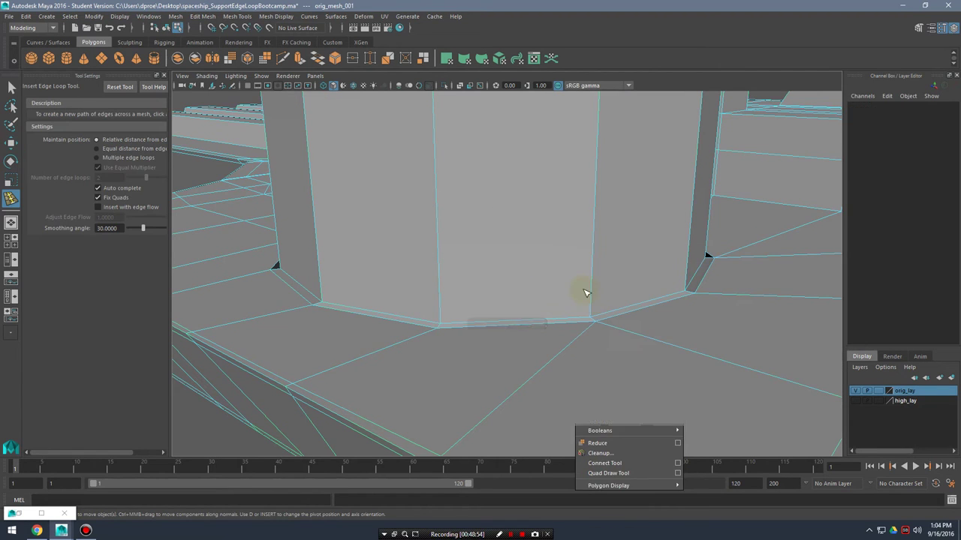
# - Check the cylinder's rim and base in smooth preview and return to the unsmoothed mesh
pyautogui.press('3')
pyautogui.keyDown('alt'); pyautogui.moveTo(708, 287); pyautogui.dragTo(644, 202, button='right'); pyautogui.keyUp('alt')
pyautogui.press('q')
pyautogui.click(780, 135)
pyautogui.keyDown('alt'); pyautogui.moveTo(675, 225); pyautogui.dragTo(551, 262, button='right'); pyautogui.keyUp('alt')
pyautogui.moveTo(551, 262)
pyautogui.keyDown('alt'); pyautogui.mouseDown()
pyautogui.moveTo(708, 262)
pyautogui.moveTo(638, 275)
pyautogui.moveTo(563, 248)
pyautogui.mouseUp(); pyautogui.keyUp('alt')
pyautogui.click(563, 247)
pyautogui.press('1')
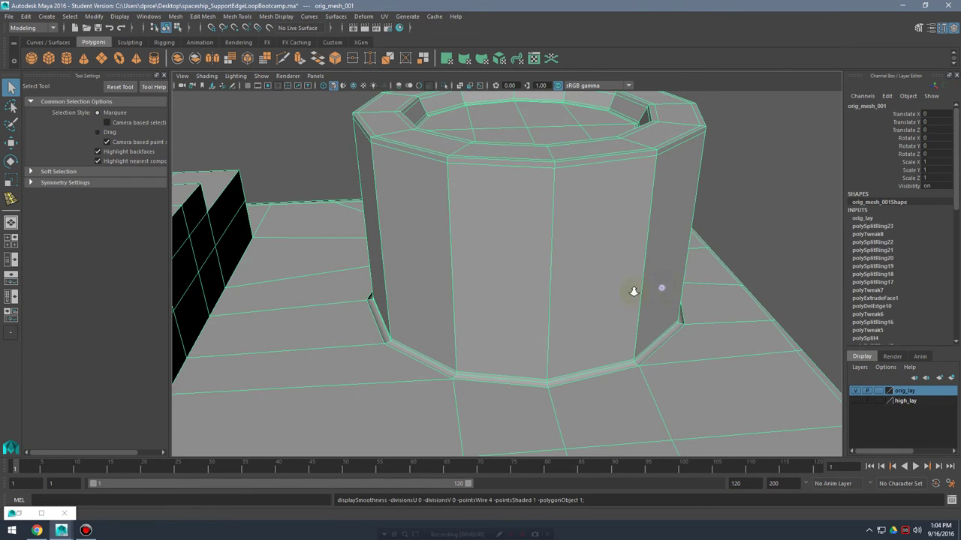
# - Insert a support edge loop beside the hull's notch corner, running across the deck and up the cylinder wall
pyautogui.keyDown('alt'); pyautogui.moveTo(634, 291); pyautogui.dragTo(471, 287, button='right'); pyautogui.keyUp('alt')
pyautogui.keyDown('alt'); pyautogui.moveTo(471, 287); pyautogui.dragTo(517, 279); pyautogui.keyUp('alt')
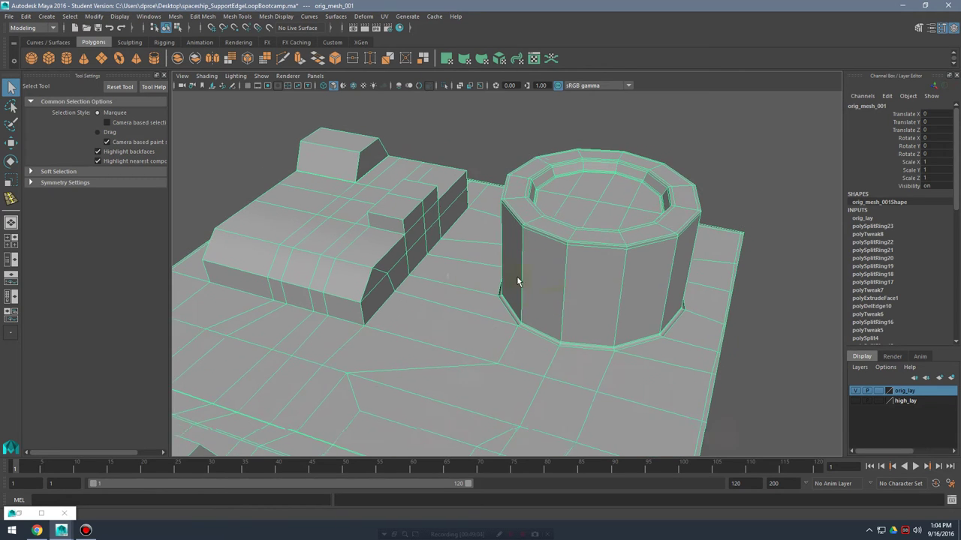
pyautogui.keyDown('alt'); pyautogui.moveTo(517, 279); pyautogui.dragTo(547, 273, button='right'); pyautogui.keyUp('alt')
pyautogui.keyDown('alt'); pyautogui.moveTo(547, 272); pyautogui.dragTo(591, 270); pyautogui.keyUp('alt')
pyautogui.keyDown('alt'); pyautogui.moveTo(591, 270); pyautogui.dragTo(618, 270, button='middle'); pyautogui.keyUp('alt')
pyautogui.keyDown('alt'); pyautogui.moveTo(618, 270); pyautogui.dragTo(573, 272); pyautogui.keyUp('alt')
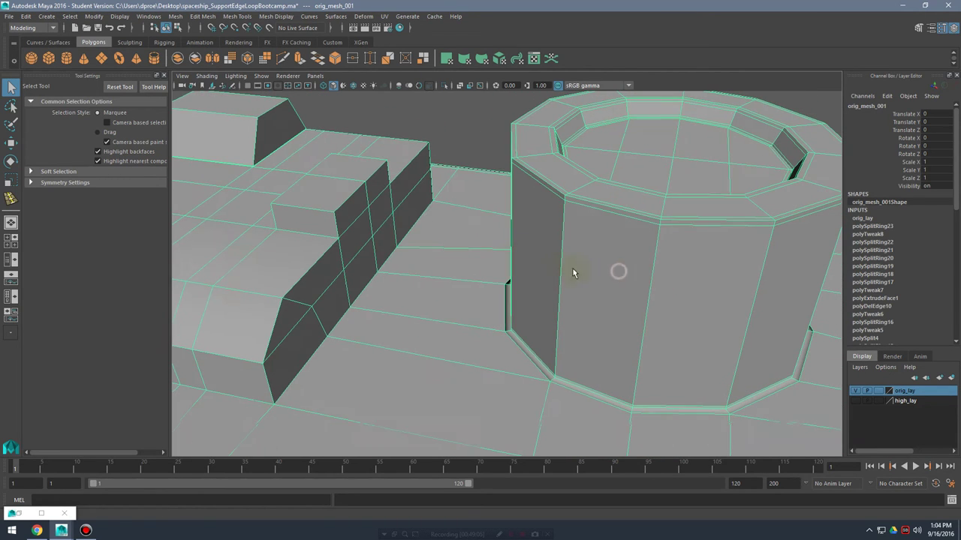
pyautogui.moveTo(462, 214); pyautogui.dragTo(503, 191, button='right')
pyautogui.keyDown('shift'); pyautogui.click(470, 226); pyautogui.keyUp('shift')
pyautogui.keyDown('shift'); pyautogui.rightClick(469, 227); pyautogui.keyUp('shift')
pyautogui.click(459, 226)
pyautogui.keyDown('shift'); pyautogui.moveTo(462, 225); pyautogui.dragTo(407, 239, button='right'); pyautogui.keyUp('shift')
pyautogui.keyDown('alt'); pyautogui.moveTo(486, 386); pyautogui.dragTo(558, 246, button='middle'); pyautogui.keyUp('alt')
pyautogui.scroll(-5, 558, 246)
pyautogui.moveTo(563, 267); pyautogui.dragTo(563, 268)
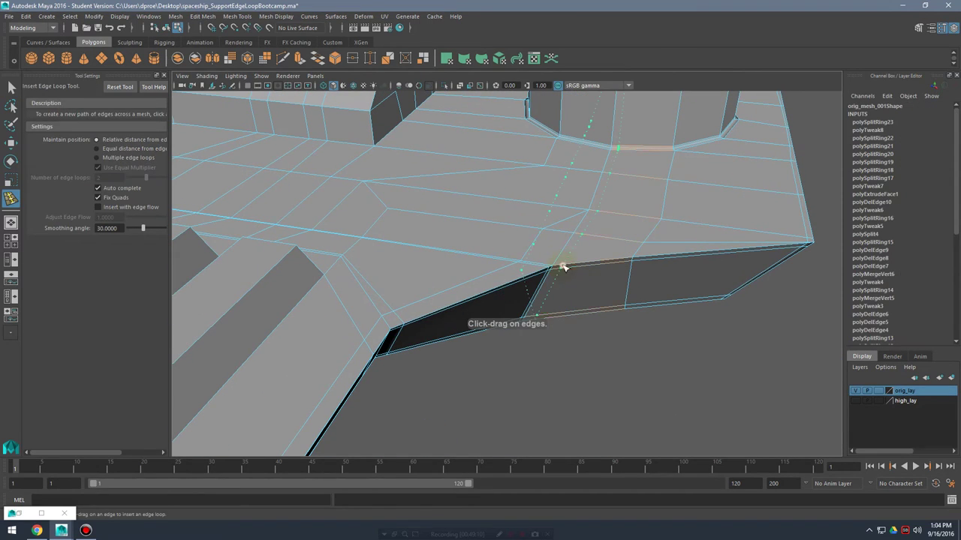
# - Insert support edge loops next to both end edges of the small raised block beside the cylinder
pyautogui.keyDown('alt'); pyautogui.moveTo(593, 204); pyautogui.dragTo(532, 337, button='middle'); pyautogui.keyUp('alt')
pyautogui.keyDown('alt'); pyautogui.moveTo(482, 313); pyautogui.dragTo(500, 316); pyautogui.keyUp('alt')
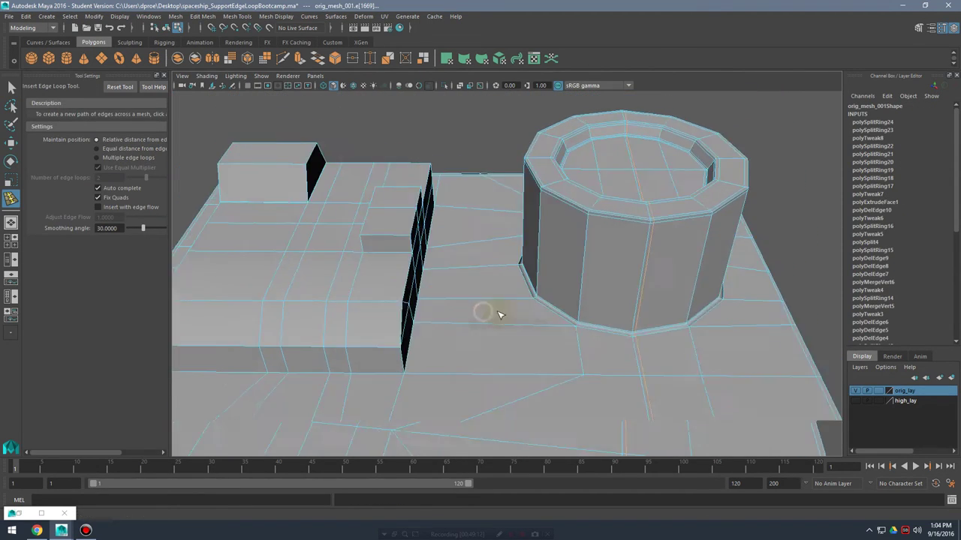
pyautogui.keyDown('alt'); pyautogui.moveTo(451, 293); pyautogui.dragTo(616, 309, button='right'); pyautogui.keyUp('alt')
pyautogui.keyDown('alt'); pyautogui.moveTo(598, 299); pyautogui.dragTo(467, 270); pyautogui.keyUp('alt')
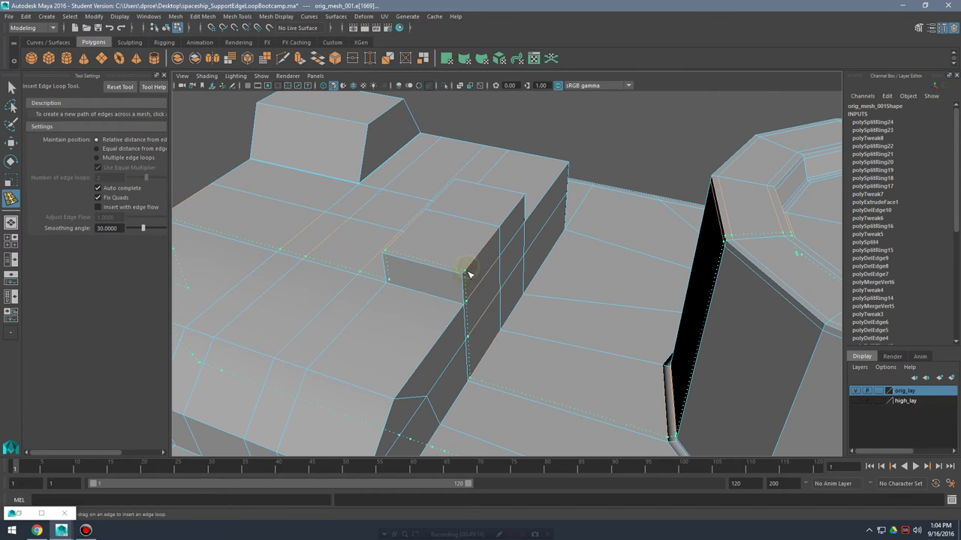
pyautogui.moveTo(464, 309); pyautogui.dragTo(464, 309)
pyautogui.keyDown('alt'); pyautogui.moveTo(593, 266); pyautogui.dragTo(464, 297); pyautogui.keyUp('alt')
pyautogui.moveTo(516, 263); pyautogui.dragTo(516, 264)
pyautogui.keyDown('alt'); pyautogui.moveTo(515, 281); pyautogui.dragTo(543, 272); pyautogui.keyUp('alt')
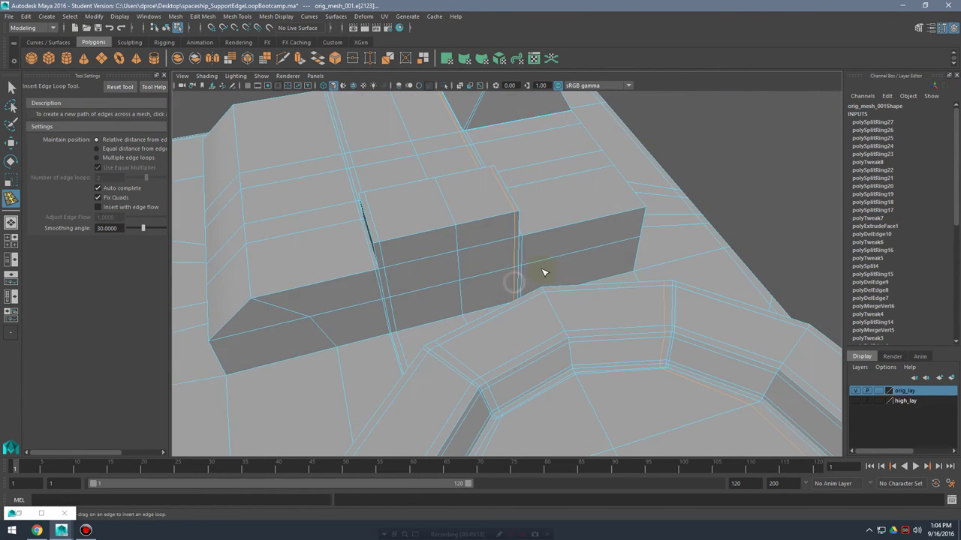
# - Check the block in smooth preview and insert one more support edge loop across the deck and through the cylinder
pyautogui.press('3')
pyautogui.press('1')
pyautogui.keyDown('alt'); pyautogui.moveTo(654, 260); pyautogui.dragTo(564, 274); pyautogui.keyUp('alt')
pyautogui.click(649, 264)
# - Examine the cylinder's wall, rim and base in smooth preview and return to the unsmoothed mesh
pyautogui.keyDown('alt'); pyautogui.moveTo(463, 280); pyautogui.dragTo(594, 267); pyautogui.keyUp('alt')
pyautogui.keyDown('alt'); pyautogui.moveTo(594, 267); pyautogui.dragTo(491, 280, button='middle'); pyautogui.keyUp('alt')
pyautogui.keyDown('alt'); pyautogui.moveTo(491, 280); pyautogui.dragTo(575, 285); pyautogui.keyUp('alt')
pyautogui.keyDown('alt'); pyautogui.moveTo(575, 285); pyautogui.dragTo(563, 346, button='middle'); pyautogui.keyUp('alt')
pyautogui.keyDown('alt'); pyautogui.moveTo(523, 335); pyautogui.dragTo(639, 338, button='right'); pyautogui.keyUp('alt')
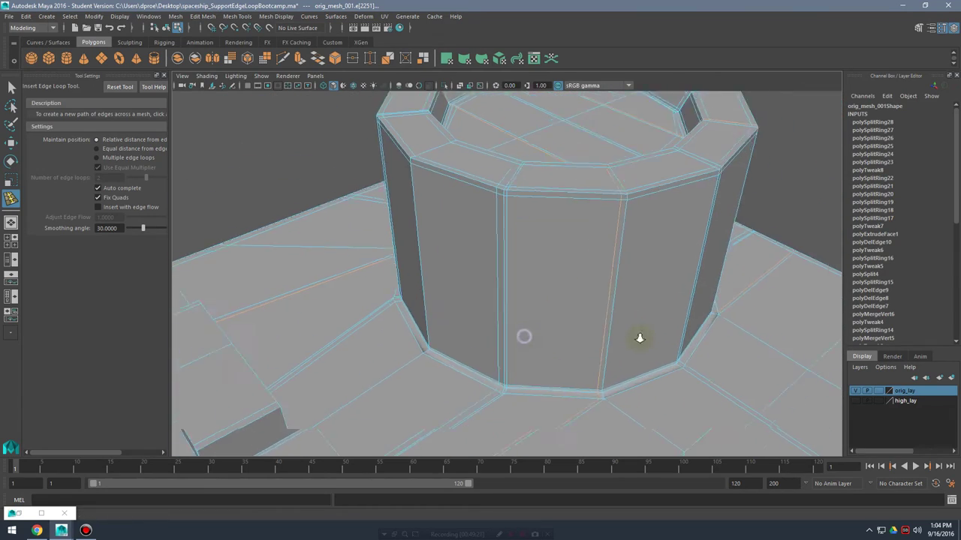
pyautogui.keyDown('alt'); pyautogui.moveTo(534, 309); pyautogui.dragTo(563, 306); pyautogui.keyUp('alt')
pyautogui.press('3')
pyautogui.press('q')
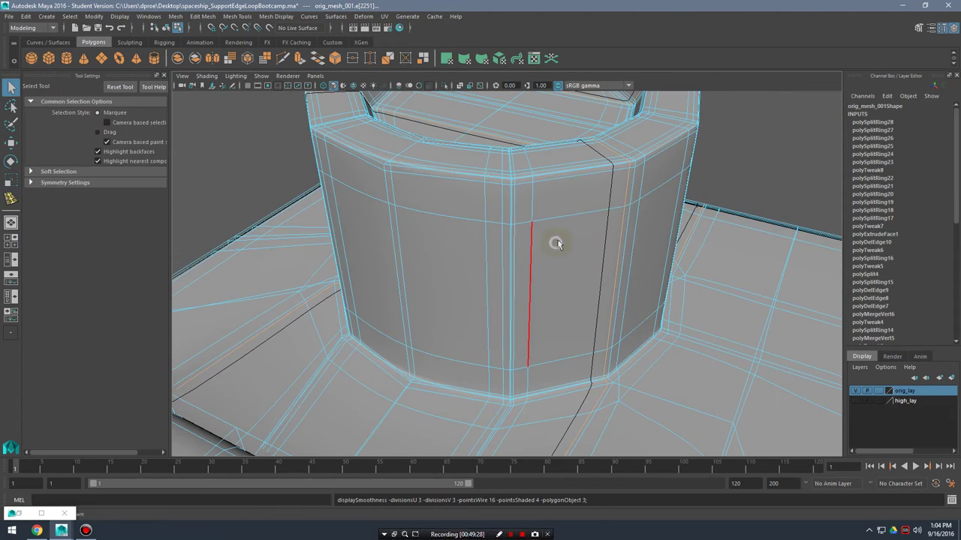
pyautogui.click(756, 201)
pyautogui.keyDown('alt'); pyautogui.moveTo(605, 211); pyautogui.dragTo(547, 273); pyautogui.keyUp('alt')
pyautogui.click(541, 291)
pyautogui.press('1')
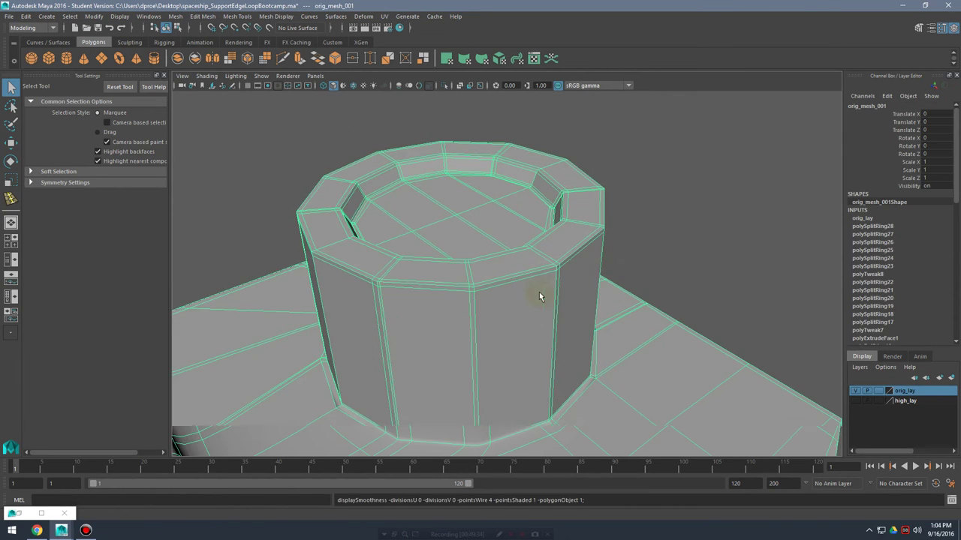
# - In vertex mode, snap the first stray support vertices in the cylinder's base bevel onto the centre vertex of their corner
pyautogui.keyDown('alt'); pyautogui.moveTo(491, 361); pyautogui.dragTo(568, 291, button='middle'); pyautogui.keyUp('alt')
pyautogui.keyDown('alt'); pyautogui.moveTo(506, 344); pyautogui.dragTo(509, 250, button='middle'); pyautogui.keyUp('alt')
pyautogui.keyDown('alt'); pyautogui.moveTo(508, 251); pyautogui.dragTo(573, 277, button='right'); pyautogui.keyUp('alt')
pyautogui.keyDown('alt'); pyautogui.moveTo(573, 277); pyautogui.dragTo(545, 274); pyautogui.keyUp('alt')
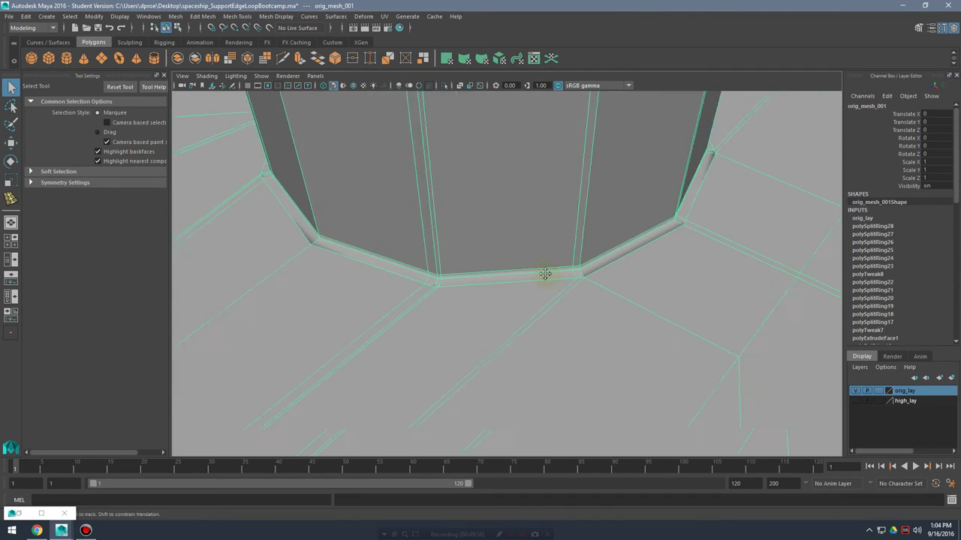
pyautogui.keyDown('alt'); pyautogui.moveTo(533, 283); pyautogui.dragTo(618, 281, button='right'); pyautogui.keyUp('alt')
pyautogui.rightClick(545, 245)
pyautogui.keyDown('alt'); pyautogui.moveTo(622, 258); pyautogui.dragTo(557, 259); pyautogui.keyUp('alt')
pyautogui.rightClick(552, 253)
pyautogui.moveTo(552, 254); pyautogui.dragTo(544, 253, button='right')
pyautogui.click(568, 262)
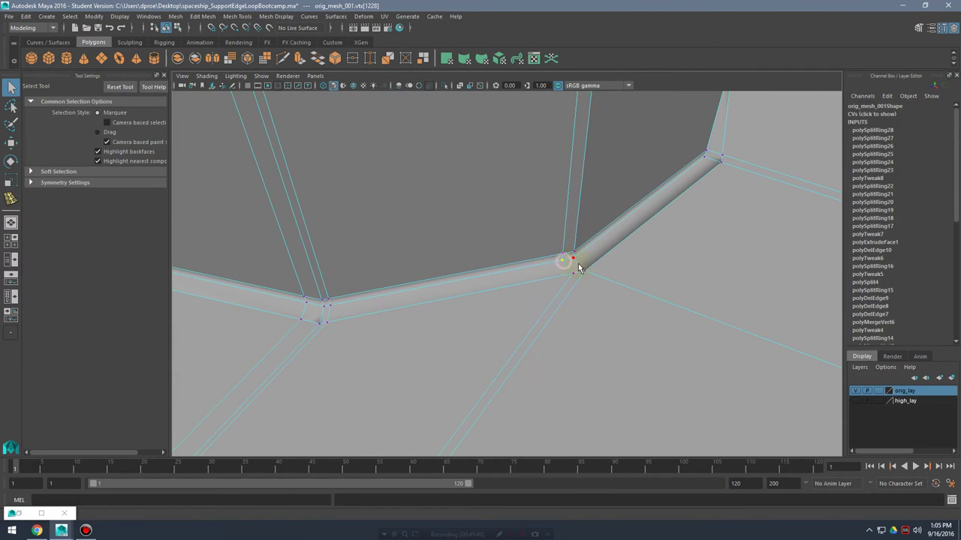
pyautogui.press('w')
pyautogui.keyDown('alt'); pyautogui.moveTo(570, 260); pyautogui.dragTo(567, 316); pyautogui.keyUp('alt')
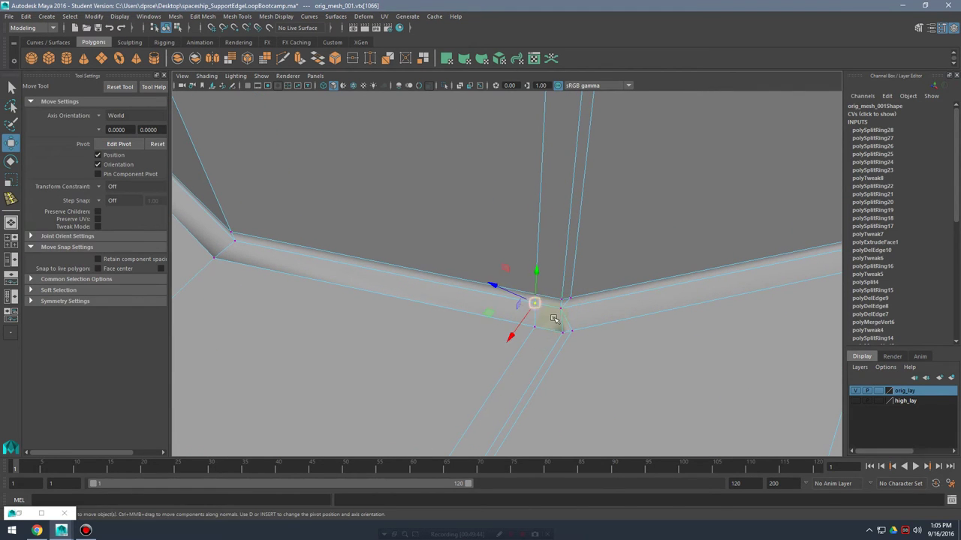
pyautogui.keyDown('alt'); pyautogui.moveTo(523, 316); pyautogui.dragTo(487, 280); pyautogui.keyUp('alt')
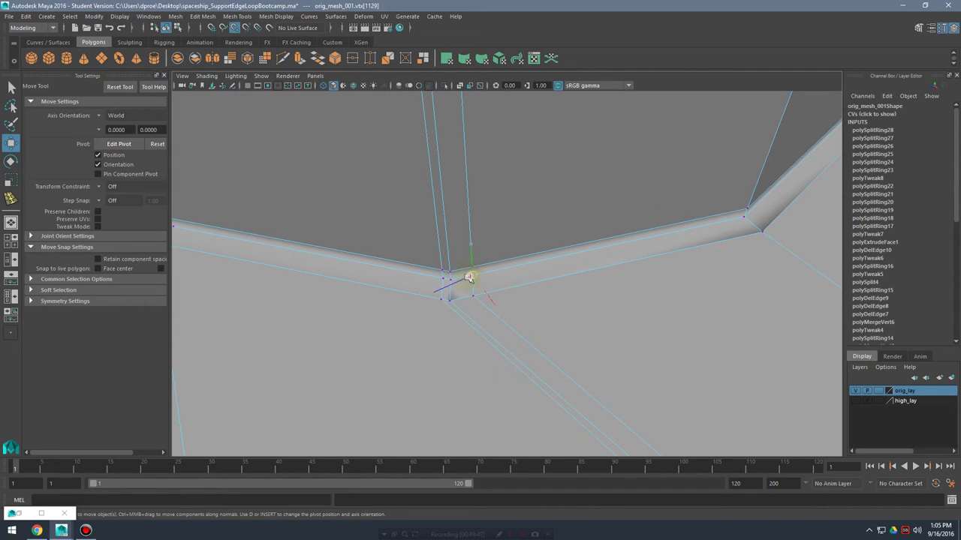
# - Snap the extra bevel vertices at the adjoining base corners onto the centre vertex of each corner
pyautogui.press('q')
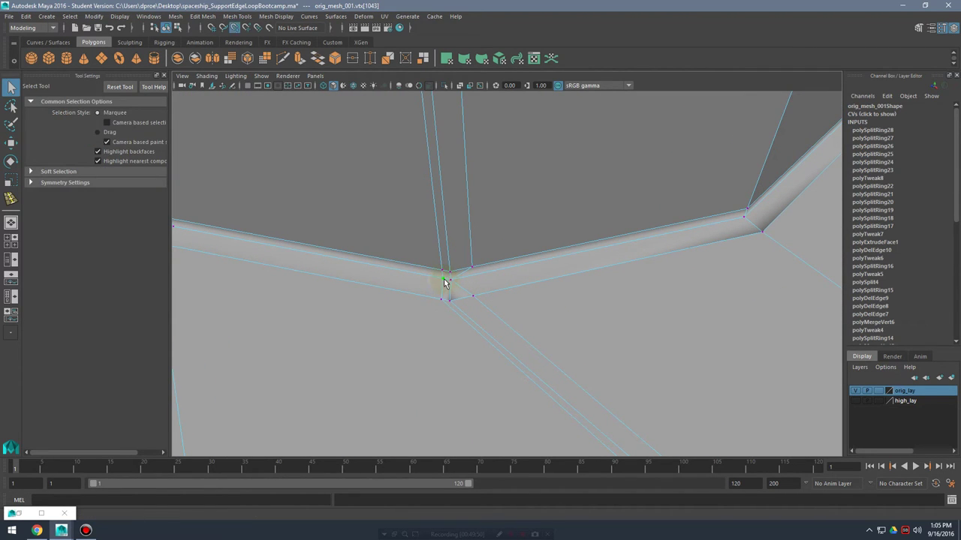
pyautogui.press('w')
pyautogui.press('v')
pyautogui.keyDown('alt'); pyautogui.moveTo(532, 299); pyautogui.dragTo(598, 299); pyautogui.keyUp('alt')
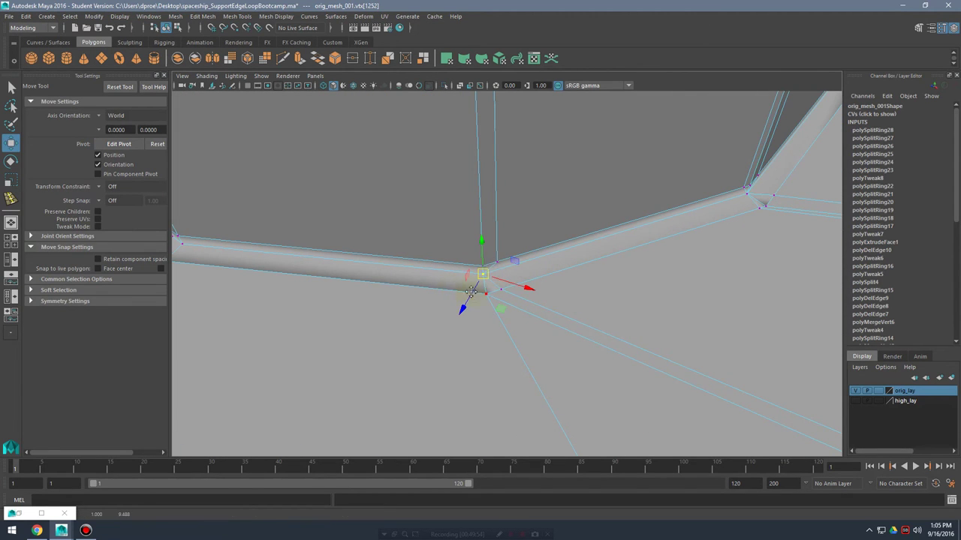
pyautogui.keyDown('alt'); pyautogui.moveTo(470, 292); pyautogui.dragTo(598, 249); pyautogui.keyUp('alt')
# - Snap the bevel vertex where the notch support loop meets the cylinder's base onto its corner's centre vertex
pyautogui.keyDown('alt'); pyautogui.moveTo(515, 270); pyautogui.dragTo(733, 300, button='right'); pyautogui.keyUp('alt')
pyautogui.keyDown('alt'); pyautogui.moveTo(593, 282); pyautogui.dragTo(583, 311); pyautogui.keyUp('alt')
pyautogui.keyDown('alt'); pyautogui.moveTo(626, 284); pyautogui.dragTo(453, 279, button='right'); pyautogui.keyUp('alt')
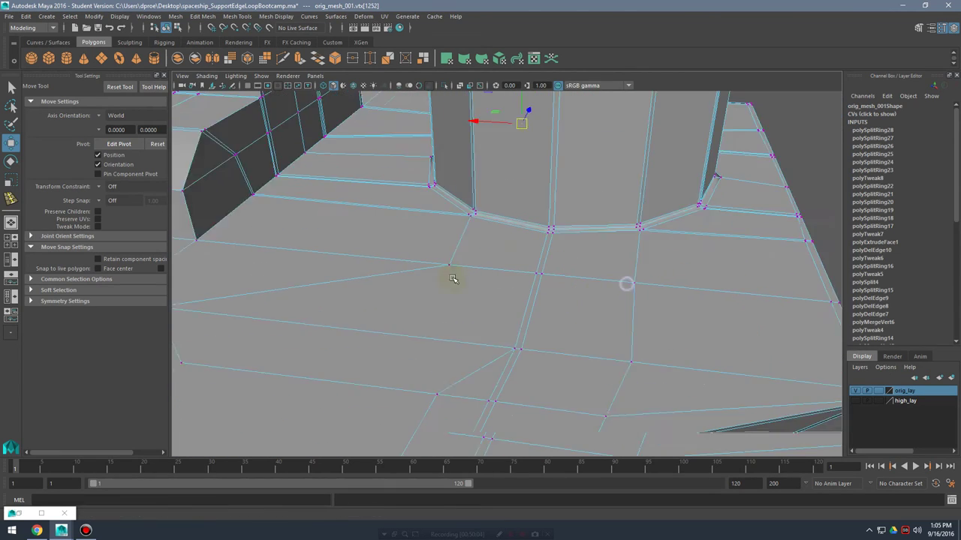
pyautogui.keyDown('alt'); pyautogui.moveTo(453, 278); pyautogui.dragTo(509, 280); pyautogui.keyUp('alt')
pyautogui.moveTo(532, 278); pyautogui.dragTo(544, 243, button='right')
pyautogui.doubleClick(550, 241)
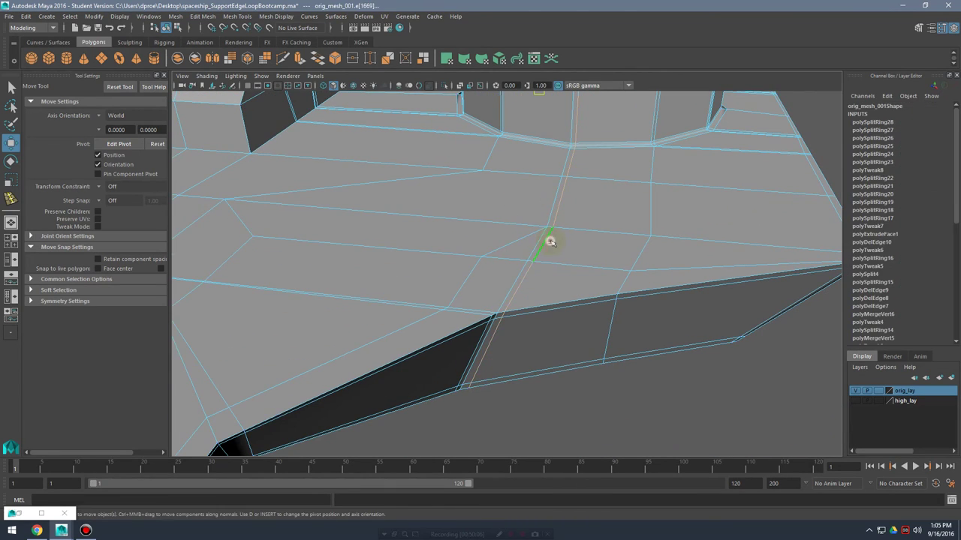
pyautogui.keyDown('alt'); pyautogui.moveTo(550, 242); pyautogui.dragTo(640, 364); pyautogui.keyUp('alt')
pyautogui.keyDown('alt'); pyautogui.moveTo(544, 327); pyautogui.dragTo(548, 244, button='middle'); pyautogui.keyUp('alt')
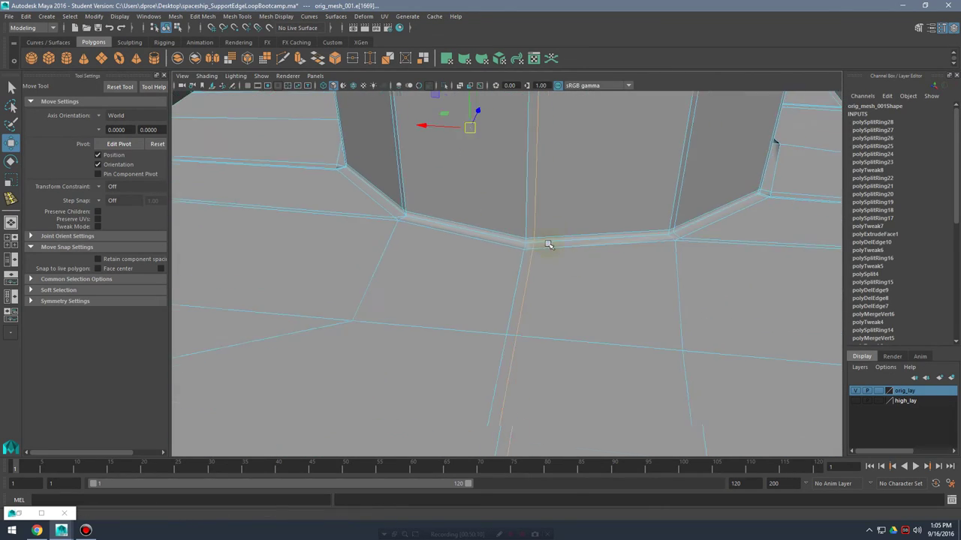
pyautogui.scroll(5, 549, 245)
pyautogui.moveTo(569, 185); pyautogui.dragTo(521, 182, button='right')
pyautogui.click(580, 190)
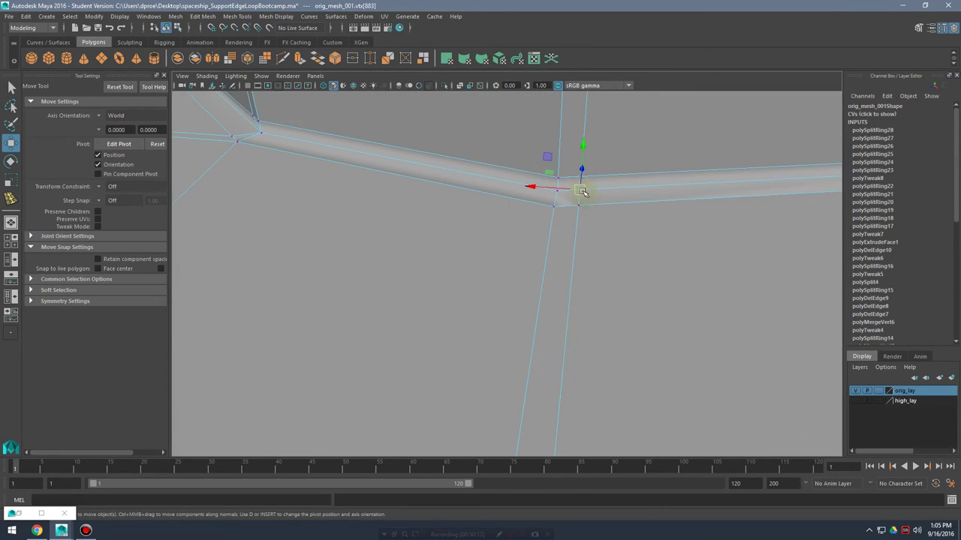
# - Snap the stray middle-ring vertices at the base corners on the cylinder's opposite side onto their corner centres
pyautogui.keyDown('alt'); pyautogui.moveTo(563, 193); pyautogui.dragTo(461, 255); pyautogui.keyUp('alt')
pyautogui.scroll(-6, 466, 259)
pyautogui.keyDown('alt'); pyautogui.moveTo(481, 353); pyautogui.dragTo(522, 330); pyautogui.keyUp('alt')
pyautogui.keyDown('alt'); pyautogui.moveTo(522, 330); pyautogui.dragTo(568, 227, button='middle'); pyautogui.keyUp('alt')
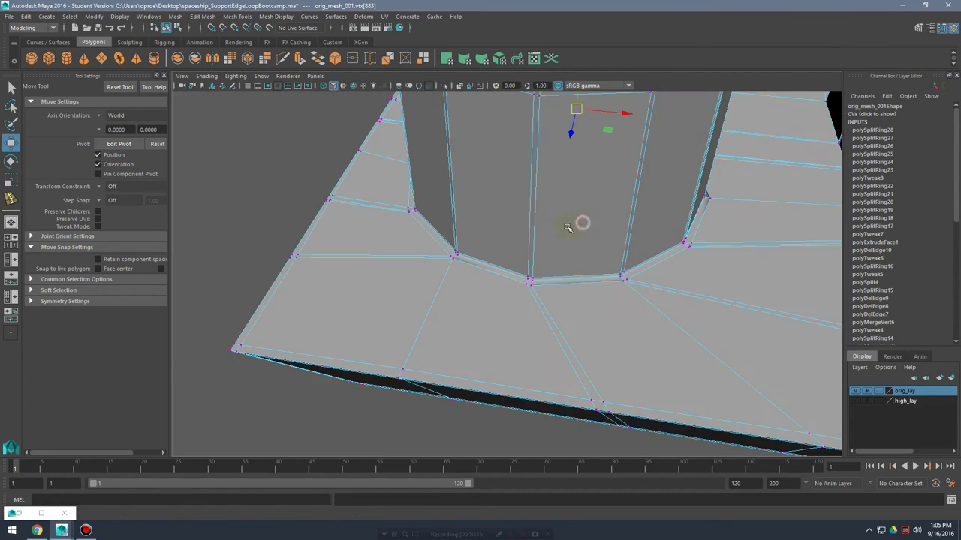
pyautogui.scroll(5, 600, 293)
pyautogui.keyDown('alt'); pyautogui.moveTo(623, 258); pyautogui.dragTo(490, 268); pyautogui.keyUp('alt')
pyautogui.keyDown('alt'); pyautogui.moveTo(390, 231); pyautogui.dragTo(632, 353); pyautogui.keyUp('alt')
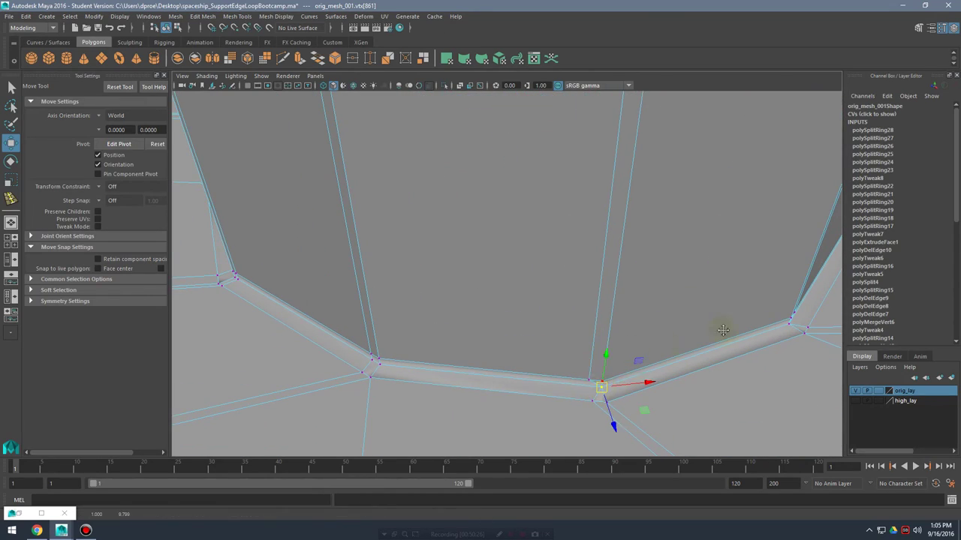
pyautogui.keyDown('alt'); pyautogui.moveTo(723, 330); pyautogui.dragTo(585, 324); pyautogui.keyUp('alt')
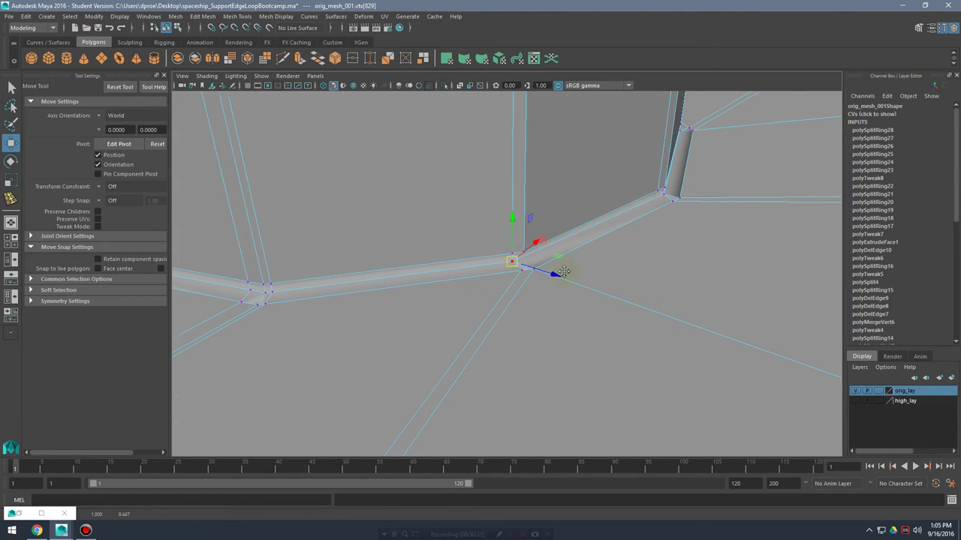
# - Continue around the cylinder's base, snapping the doubled support vertices on both sides of each corner to its centre vertex
pyautogui.keyDown('alt'); pyautogui.moveTo(564, 271); pyautogui.dragTo(529, 294); pyautogui.keyUp('alt')
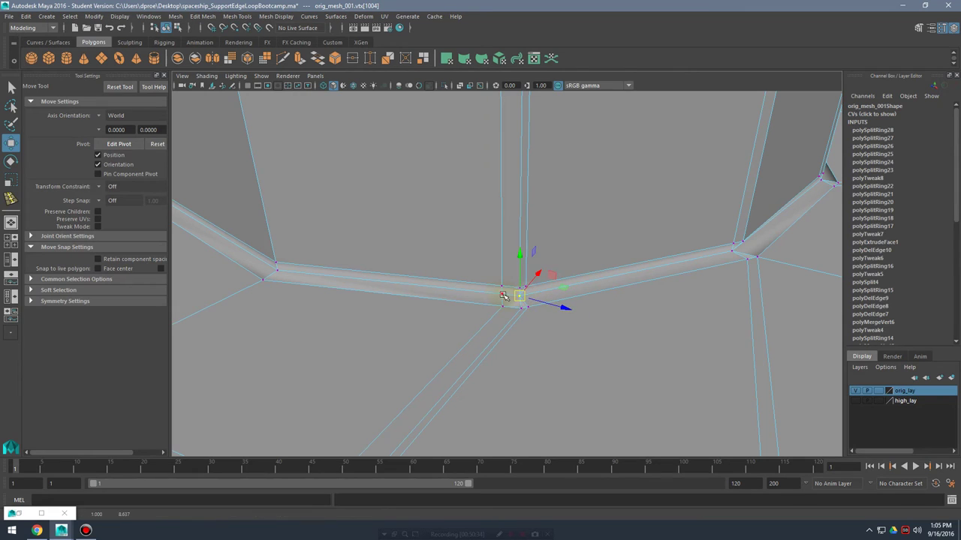
pyautogui.keyDown('alt'); pyautogui.moveTo(523, 297); pyautogui.dragTo(515, 267); pyautogui.keyUp('alt')
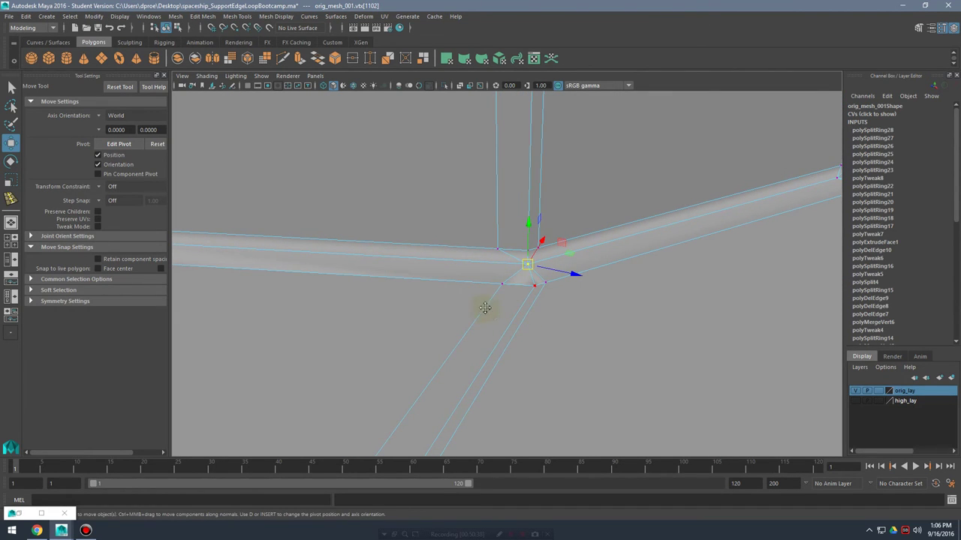
pyautogui.keyDown('alt'); pyautogui.moveTo(485, 308); pyautogui.dragTo(472, 292); pyautogui.keyUp('alt')
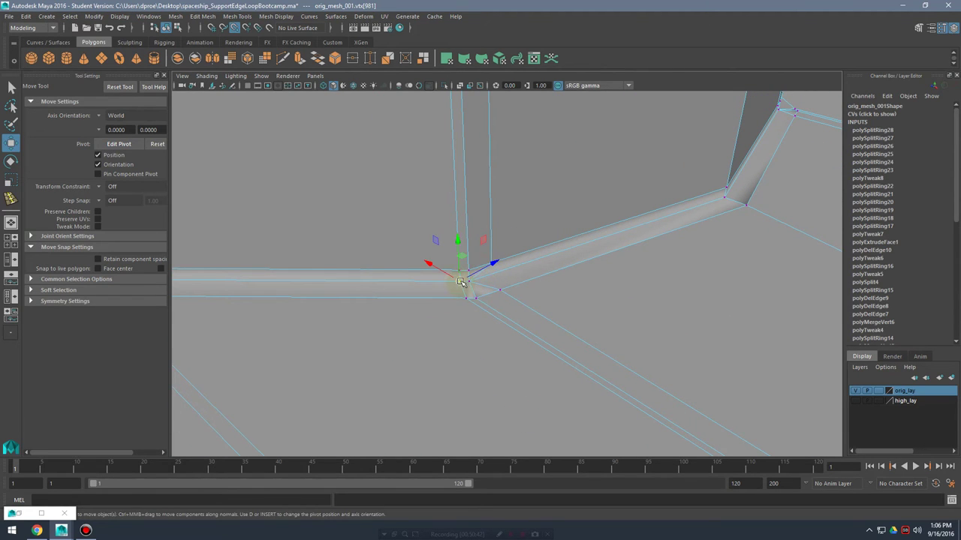
pyautogui.keyDown('alt'); pyautogui.moveTo(509, 286); pyautogui.dragTo(550, 316); pyautogui.keyUp('alt')
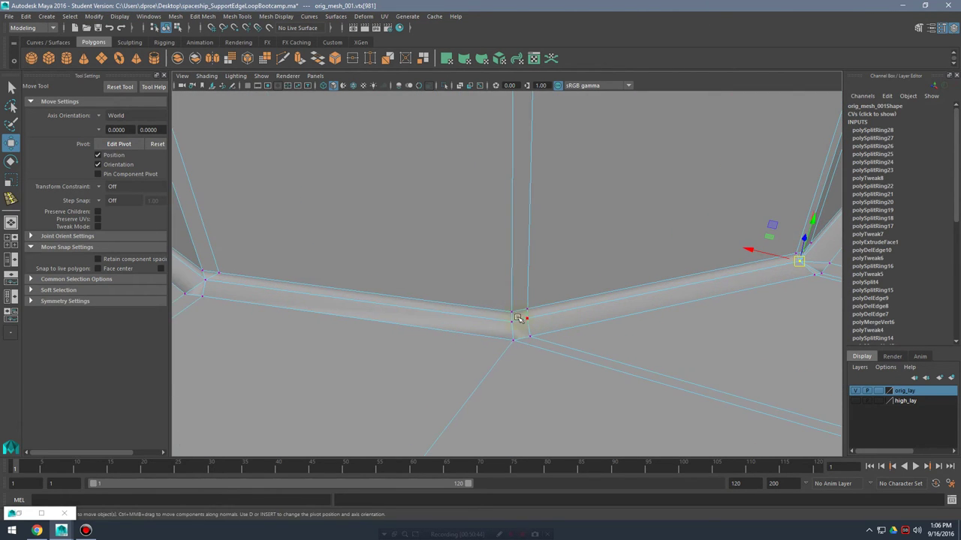
# - Find the last unsnapped bevel corner at the cylinder's base and snap its support vertex onto the centre vertex
pyautogui.keyDown('alt'); pyautogui.moveTo(520, 302); pyautogui.dragTo(488, 299, button='right'); pyautogui.keyUp('alt')
pyautogui.keyDown('alt'); pyautogui.moveTo(537, 225); pyautogui.dragTo(547, 347, button='middle'); pyautogui.keyUp('alt')
pyautogui.keyDown('alt'); pyautogui.moveTo(630, 296); pyautogui.dragTo(557, 240, button='right'); pyautogui.keyUp('alt')
pyautogui.keyDown('alt'); pyautogui.moveTo(558, 241); pyautogui.dragTo(551, 253); pyautogui.keyUp('alt')
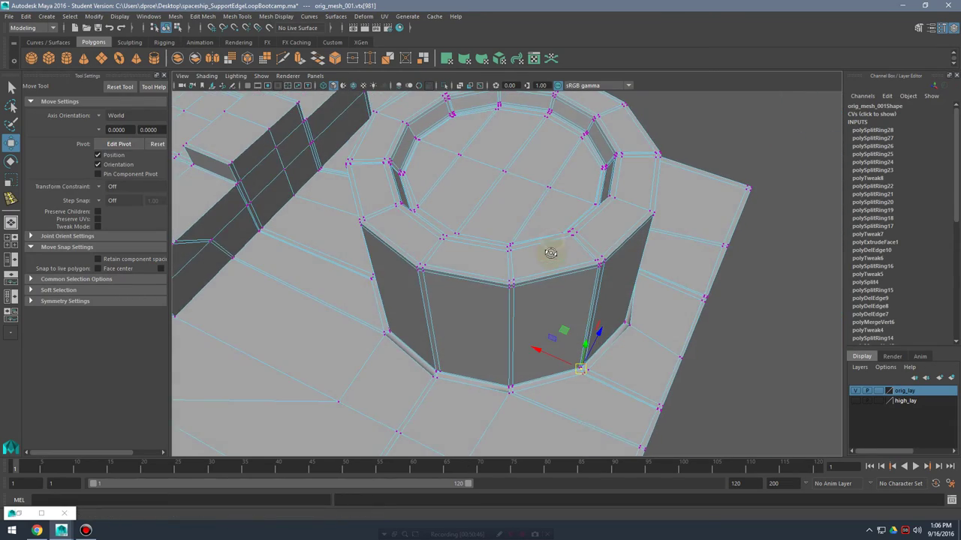
pyautogui.keyDown('alt'); pyautogui.moveTo(551, 253); pyautogui.dragTo(616, 307, button='right'); pyautogui.keyUp('alt')
pyautogui.keyDown('alt'); pyautogui.moveTo(617, 307); pyautogui.dragTo(512, 353); pyautogui.keyUp('alt')
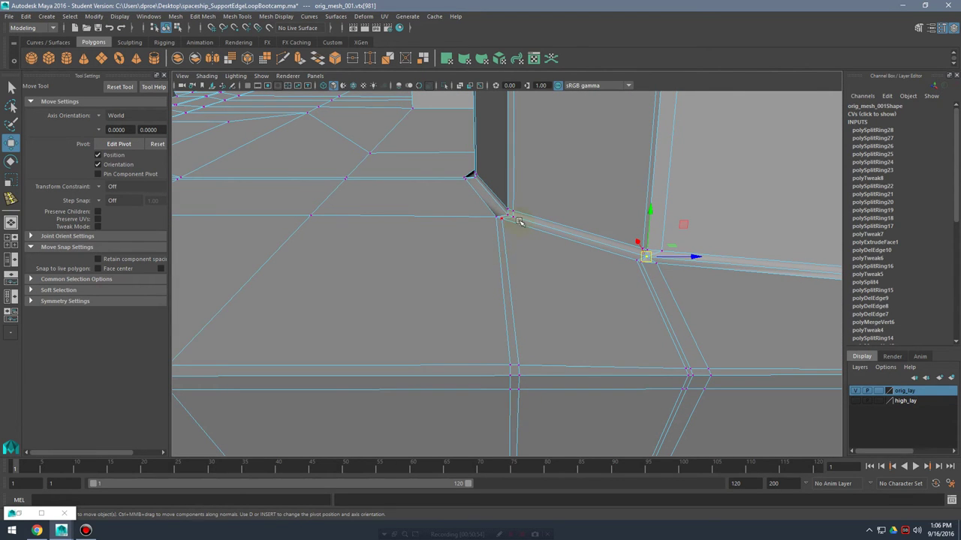
pyautogui.keyDown('alt'); pyautogui.moveTo(518, 222); pyautogui.dragTo(584, 315); pyautogui.keyUp('alt')
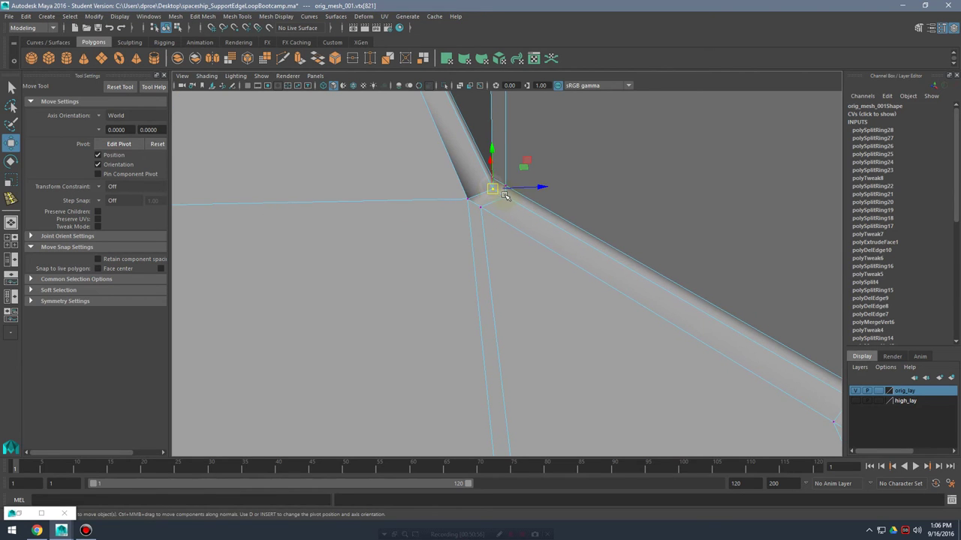
pyautogui.keyDown('alt'); pyautogui.moveTo(638, 219); pyautogui.dragTo(448, 202, button='right'); pyautogui.keyUp('alt')
pyautogui.keyDown('alt'); pyautogui.moveTo(448, 202); pyautogui.dragTo(503, 187); pyautogui.keyUp('alt')
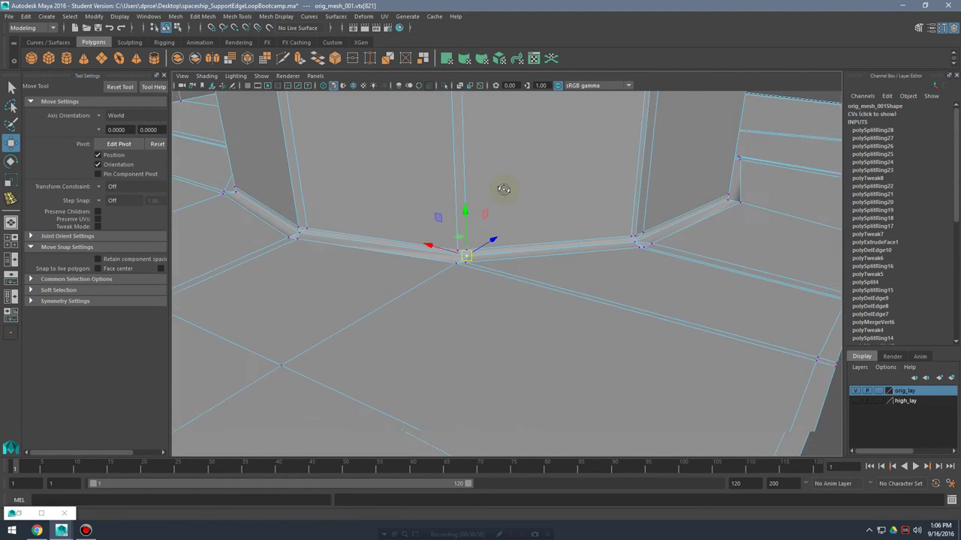
# - Select all vertices of the cylinder and the surrounding deck and merge them with a distance threshold of 0.001
pyautogui.keyDown('alt'); pyautogui.moveTo(639, 202); pyautogui.dragTo(429, 187, button='right'); pyautogui.keyUp('alt')
pyautogui.keyDown('alt'); pyautogui.moveTo(429, 188); pyautogui.dragTo(469, 223, button='middle'); pyautogui.keyUp('alt')
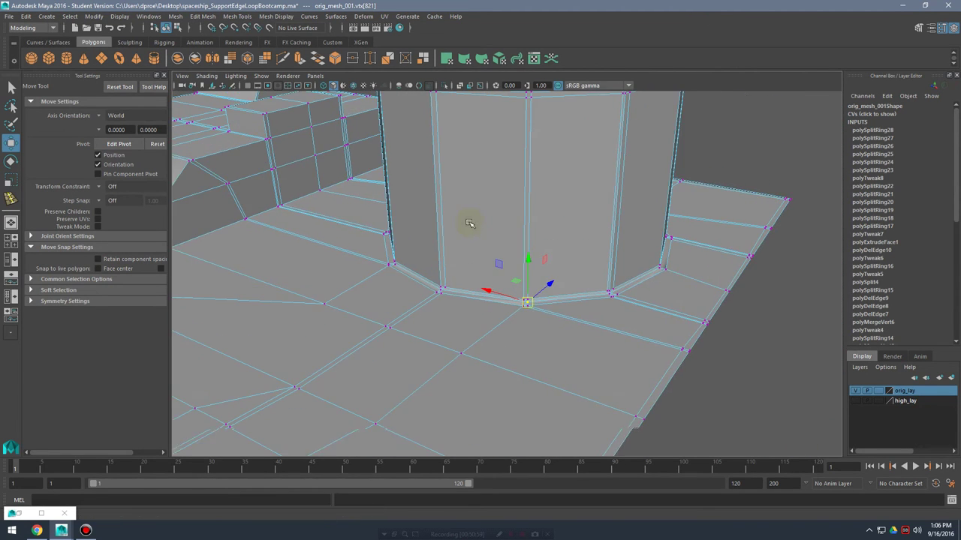
pyautogui.keyDown('alt'); pyautogui.moveTo(481, 238); pyautogui.dragTo(515, 253); pyautogui.keyUp('alt')
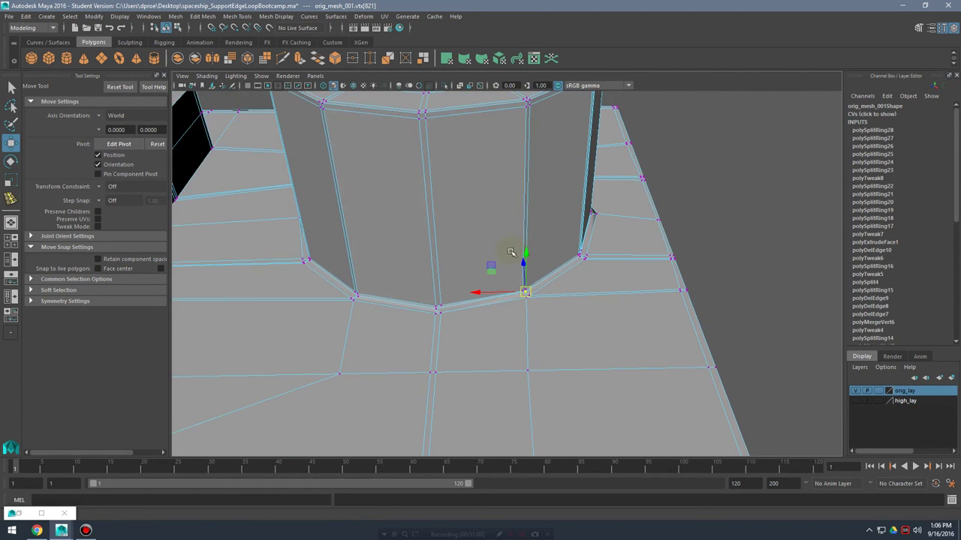
pyautogui.keyDown('alt'); pyautogui.moveTo(515, 253); pyautogui.dragTo(645, 304, button='middle'); pyautogui.keyUp('alt')
pyautogui.keyDown('alt'); pyautogui.moveTo(697, 307); pyautogui.dragTo(484, 285, button='right'); pyautogui.keyUp('alt')
pyautogui.keyDown('alt'); pyautogui.moveTo(536, 280); pyautogui.dragTo(549, 237); pyautogui.keyUp('alt')
pyautogui.moveTo(617, 346); pyautogui.dragTo(691, 366)
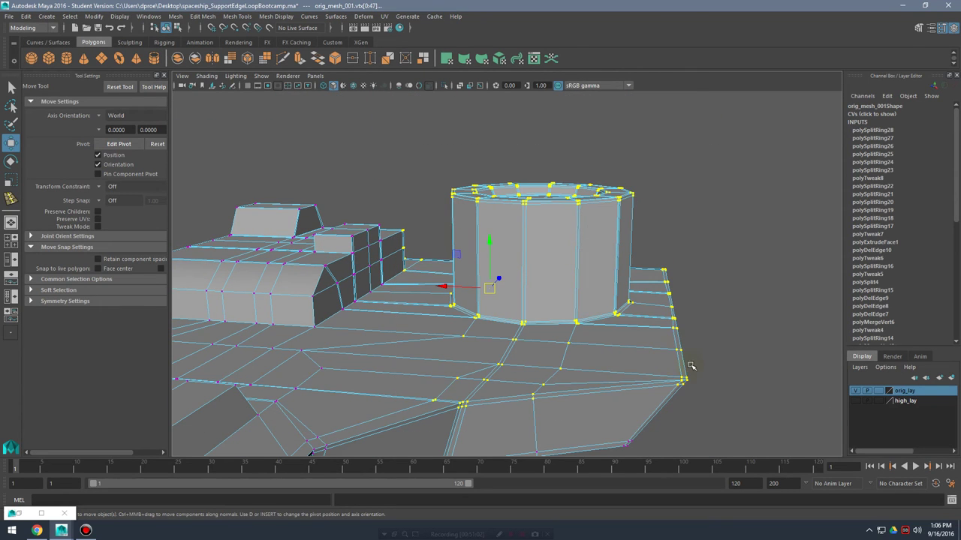
pyautogui.keyDown('shift'); pyautogui.moveTo(584, 299); pyautogui.dragTo(616, 249, button='right'); pyautogui.keyUp('shift')
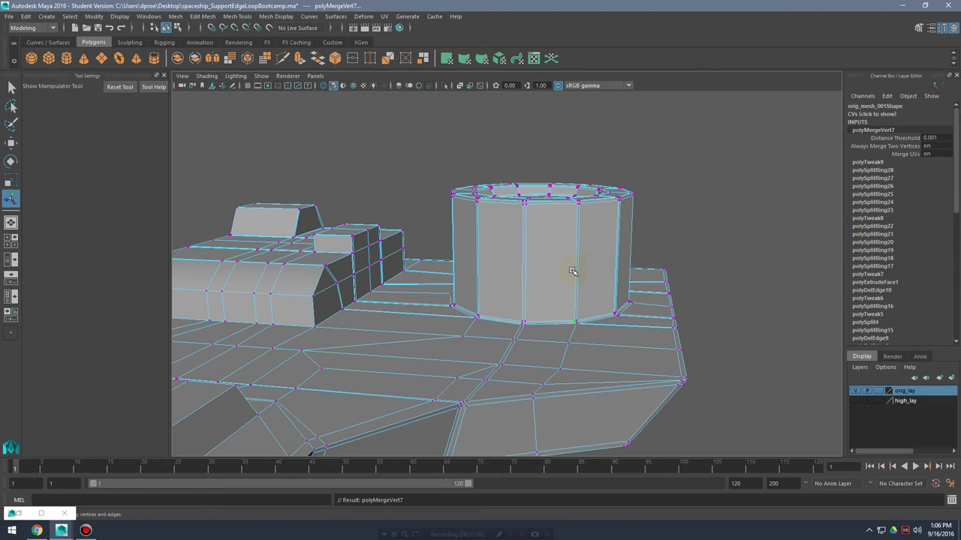
# - Check the merged cylinder base in smooth preview and return to the unsmoothed mesh
pyautogui.press('3')
pyautogui.keyDown('alt'); pyautogui.moveTo(569, 296); pyautogui.dragTo(564, 254); pyautogui.keyUp('alt')
pyautogui.keyDown('alt'); pyautogui.moveTo(511, 317); pyautogui.dragTo(596, 318, button='right'); pyautogui.keyUp('alt')
pyautogui.press('1')
pyautogui.keyDown('alt'); pyautogui.moveTo(589, 244); pyautogui.dragTo(622, 418, button='middle'); pyautogui.keyUp('alt')
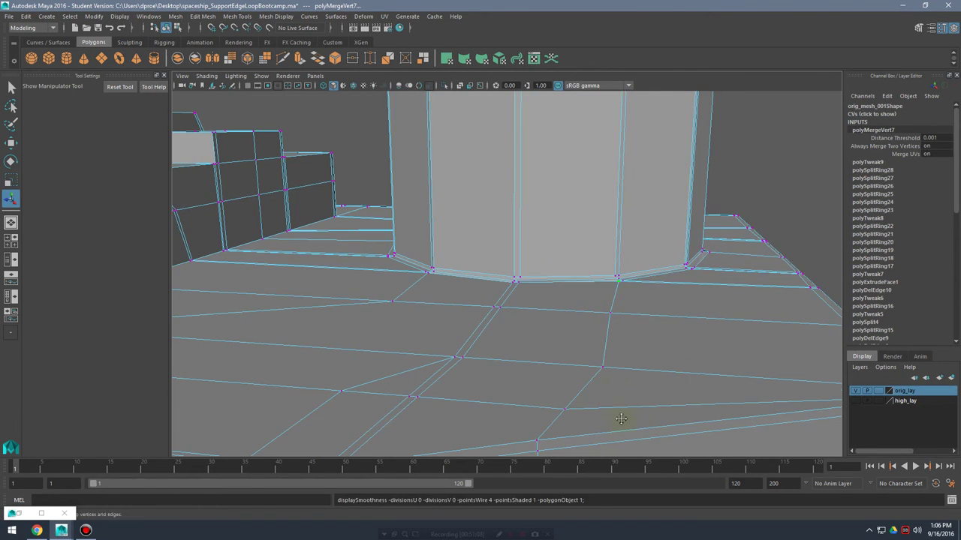
# - Select the vertical support edges beside the cylinder's corners all the way around and delete them
pyautogui.moveTo(557, 264); pyautogui.dragTo(558, 246, button='right')
pyautogui.click(557, 224)
pyautogui.click(572, 286)
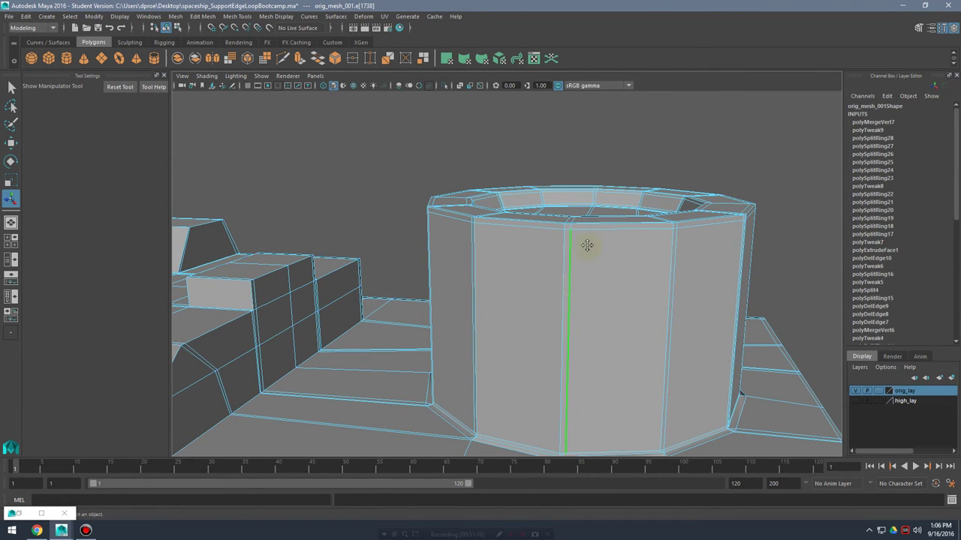
pyautogui.keyDown('alt'); pyautogui.moveTo(587, 246); pyautogui.dragTo(572, 201, button='middle'); pyautogui.keyUp('alt')
pyautogui.keyDown('alt'); pyautogui.moveTo(576, 272); pyautogui.dragTo(606, 306); pyautogui.keyUp('alt')
pyautogui.keyDown('alt'); pyautogui.moveTo(640, 406); pyautogui.dragTo(785, 329, button='right'); pyautogui.keyUp('alt')
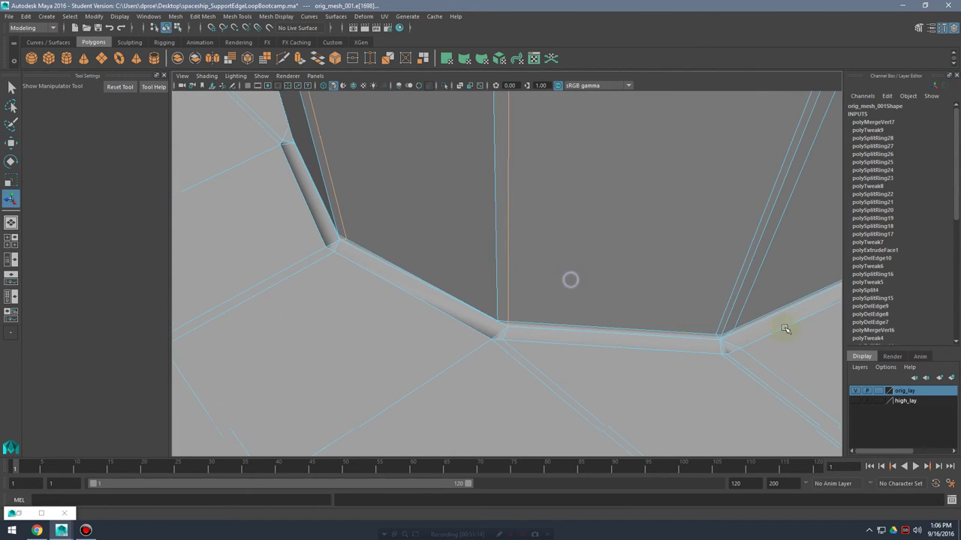
pyautogui.keyDown('alt'); pyautogui.moveTo(497, 280); pyautogui.dragTo(585, 242); pyautogui.keyUp('alt')
pyautogui.keyDown('shift'); pyautogui.moveTo(586, 243); pyautogui.dragTo(593, 292, button='right'); pyautogui.keyUp('shift')
# - Check the cylinder wall and base in smooth preview as a whole object, and return to the unsmoothed mesh
pyautogui.press('3')
pyautogui.moveTo(624, 239); pyautogui.dragTo(686, 210, button='right')
pyautogui.keyDown('alt'); pyautogui.moveTo(743, 234); pyautogui.dragTo(701, 243, button='right'); pyautogui.keyUp('alt')
pyautogui.keyDown('alt'); pyautogui.moveTo(701, 243); pyautogui.dragTo(521, 339); pyautogui.keyUp('alt')
pyautogui.click(589, 308)
pyautogui.keyDown('alt'); pyautogui.moveTo(521, 338); pyautogui.dragTo(692, 383, button='right'); pyautogui.keyUp('alt')
pyautogui.press('1')
pyautogui.keyDown('alt'); pyautogui.moveTo(692, 383); pyautogui.dragTo(579, 333, button='middle'); pyautogui.keyUp('alt')
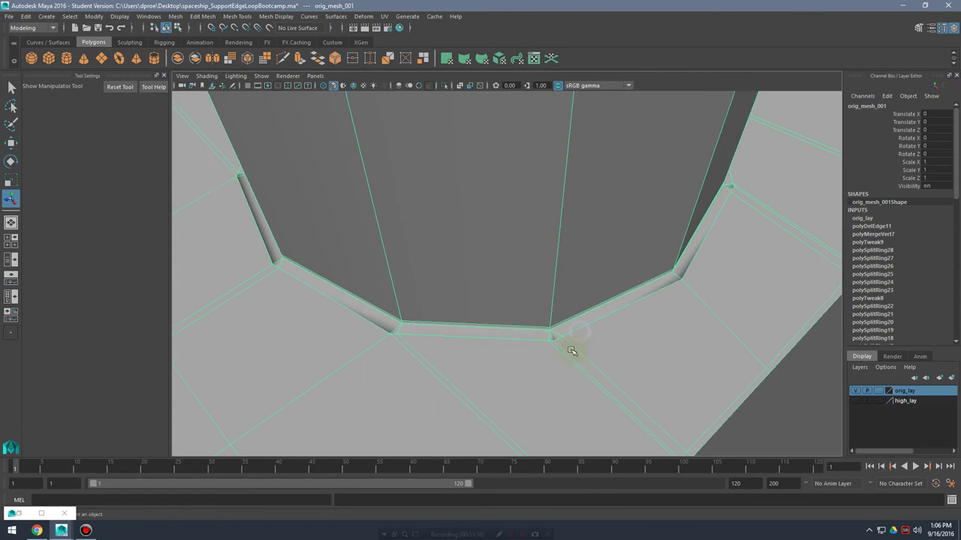
# - Examine the smoothed cylinder, surrounding deck and raised block from several sides, and return to the unsmoothed mesh
pyautogui.keyDown('alt'); pyautogui.moveTo(633, 333); pyautogui.dragTo(711, 311); pyautogui.keyUp('alt')
pyautogui.press('3')
pyautogui.keyDown('alt'); pyautogui.moveTo(710, 311); pyautogui.dragTo(590, 301, button='right'); pyautogui.keyUp('alt')
pyautogui.keyDown('alt'); pyautogui.moveTo(590, 300); pyautogui.dragTo(776, 274); pyautogui.keyUp('alt')
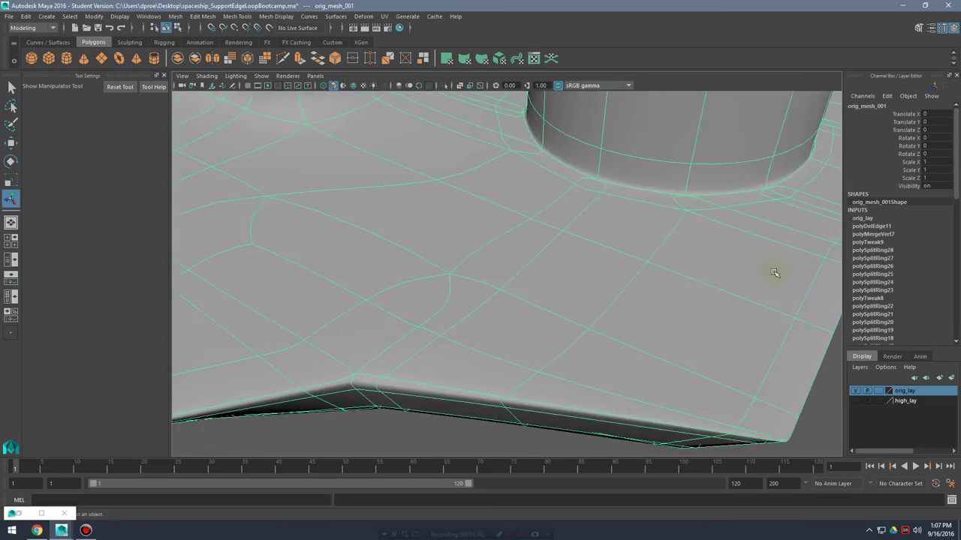
pyautogui.keyDown('alt'); pyautogui.moveTo(777, 274); pyautogui.dragTo(594, 314, button='right'); pyautogui.keyUp('alt')
pyautogui.moveTo(564, 252); pyautogui.dragTo(611, 235, button='right')
pyautogui.keyDown('alt'); pyautogui.moveTo(371, 153); pyautogui.dragTo(538, 347, button='middle'); pyautogui.keyUp('alt')
pyautogui.keyDown('alt'); pyautogui.moveTo(538, 348); pyautogui.dragTo(663, 343, button='right'); pyautogui.keyUp('alt')
pyautogui.keyDown('alt'); pyautogui.moveTo(663, 343); pyautogui.dragTo(382, 295); pyautogui.keyUp('alt')
pyautogui.keyDown('alt'); pyautogui.moveTo(653, 330); pyautogui.dragTo(476, 414); pyautogui.keyUp('alt')
pyautogui.keyDown('alt'); pyautogui.moveTo(477, 414); pyautogui.dragTo(459, 443, button='middle'); pyautogui.keyUp('alt')
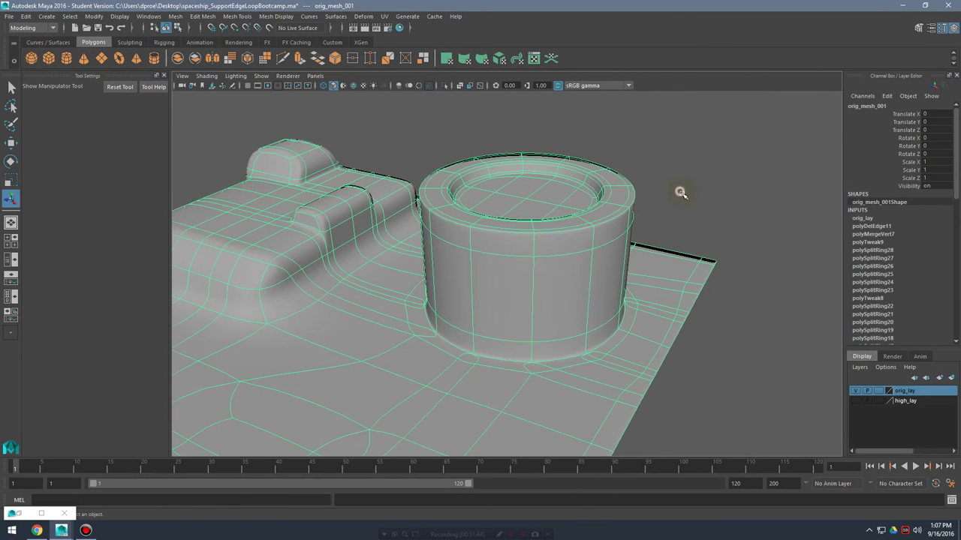
pyautogui.click(681, 193)
pyautogui.keyDown('alt'); pyautogui.moveTo(643, 280); pyautogui.dragTo(732, 255); pyautogui.keyUp('alt')
pyautogui.keyDown('alt'); pyautogui.moveTo(625, 328); pyautogui.dragTo(501, 329); pyautogui.keyUp('alt')
pyautogui.click(610, 302)
pyautogui.press('1')
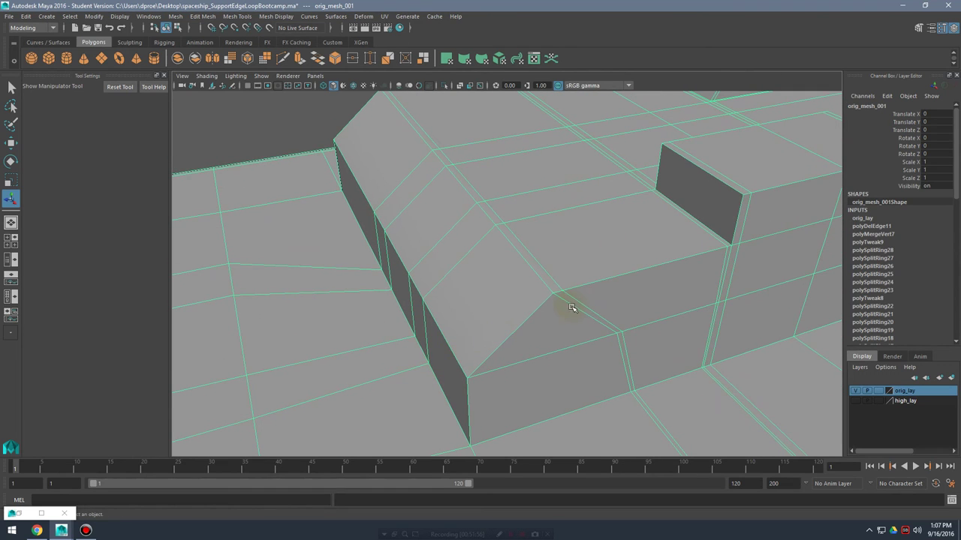
# - Delete the support edge loop running beside the raised block's upper bevel edge, down its end face and across the deck
pyautogui.keyDown('alt'); pyautogui.moveTo(572, 308); pyautogui.dragTo(560, 274); pyautogui.keyUp('alt')
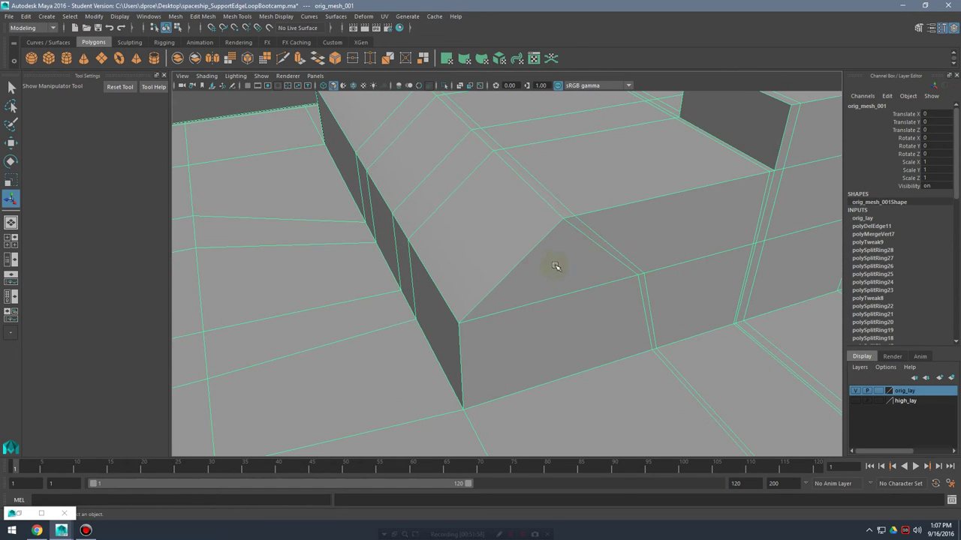
pyautogui.moveTo(579, 245); pyautogui.dragTo(580, 216, button='right')
pyautogui.click(604, 233)
pyautogui.keyDown('alt'); pyautogui.moveTo(648, 253); pyautogui.dragTo(665, 281); pyautogui.keyUp('alt')
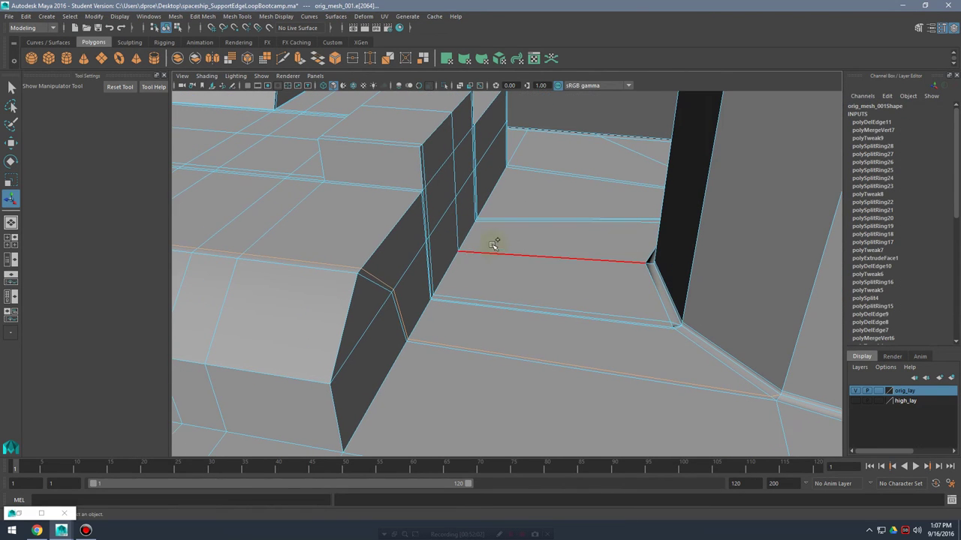
pyautogui.keyDown('shift'); pyautogui.moveTo(491, 245); pyautogui.dragTo(467, 259, button='right'); pyautogui.keyUp('shift')
pyautogui.keyDown('alt'); pyautogui.moveTo(618, 268); pyautogui.dragTo(562, 296); pyautogui.keyUp('alt')
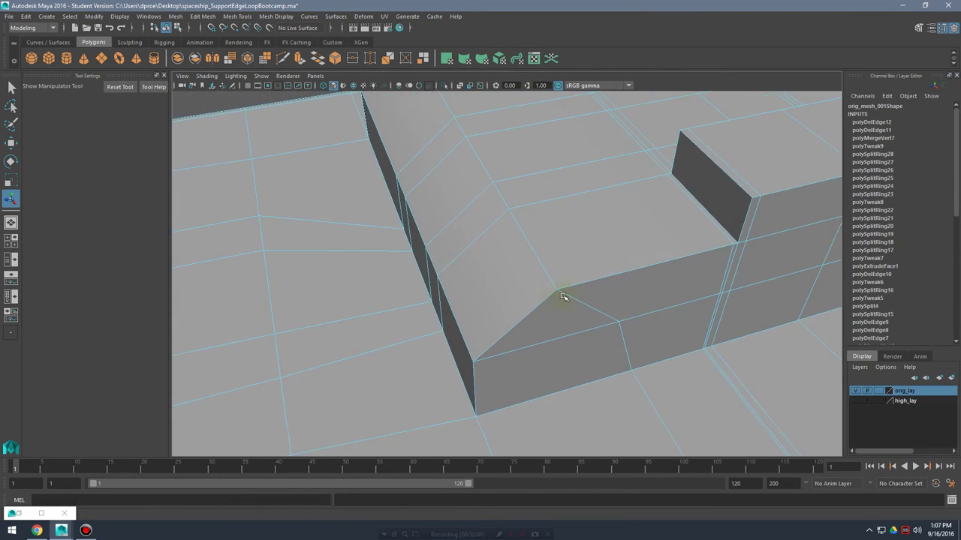
# - Multi-cut a new edge from the middle vertex on the raised block's end face over its top to the matching vertex opposite
pyautogui.moveTo(571, 252); pyautogui.dragTo(614, 240, button='right')
pyautogui.keyDown('shift'); pyautogui.moveTo(609, 278); pyautogui.dragTo(572, 278, button='right'); pyautogui.keyUp('shift')
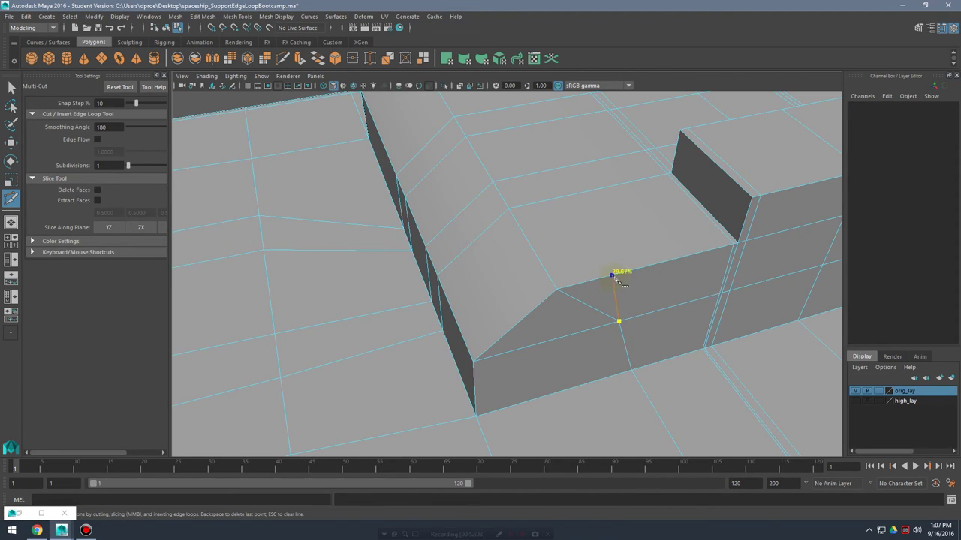
pyautogui.keyDown('alt'); pyautogui.moveTo(617, 276); pyautogui.dragTo(581, 211); pyautogui.keyUp('alt')
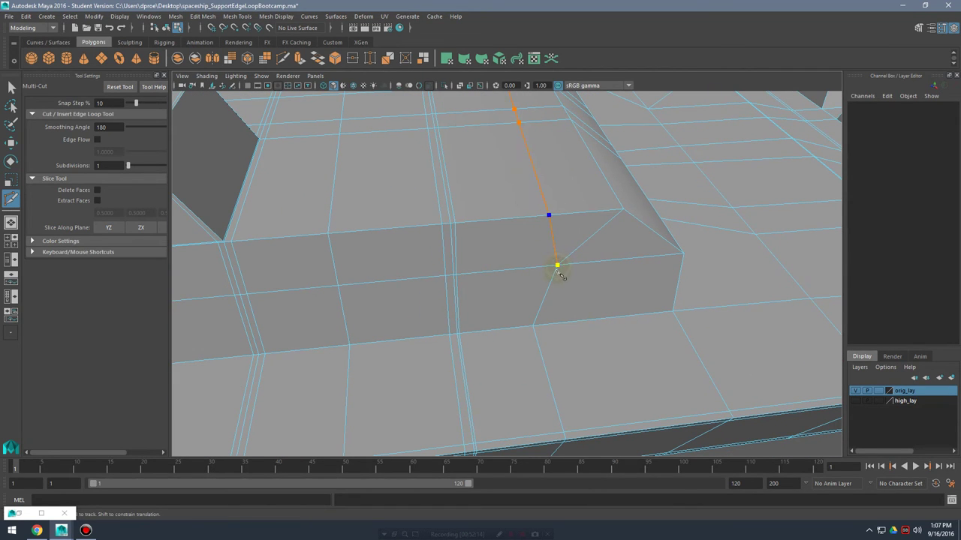
pyautogui.keyDown('alt'); pyautogui.moveTo(652, 263); pyautogui.dragTo(550, 204); pyautogui.keyUp('alt')
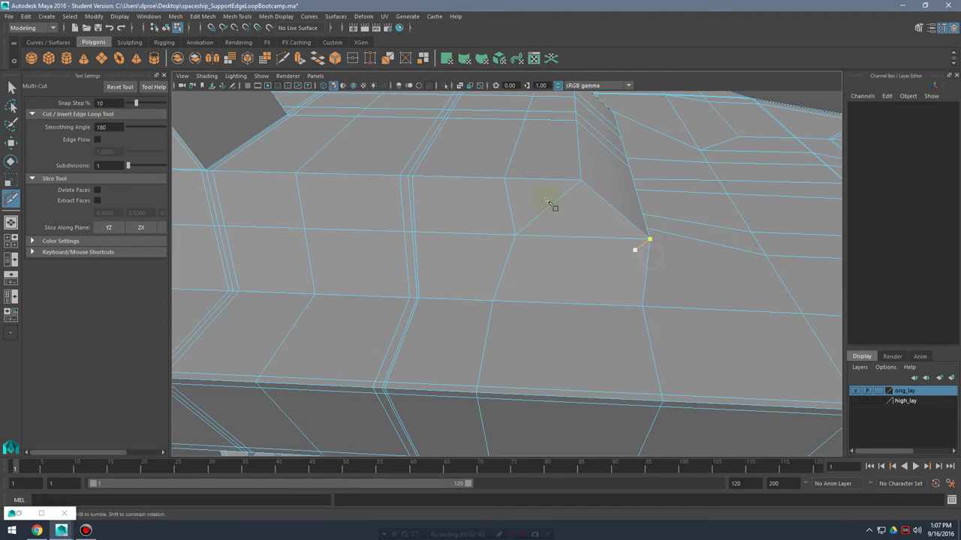
pyautogui.moveTo(551, 203); pyautogui.dragTo(552, 208, button='right')
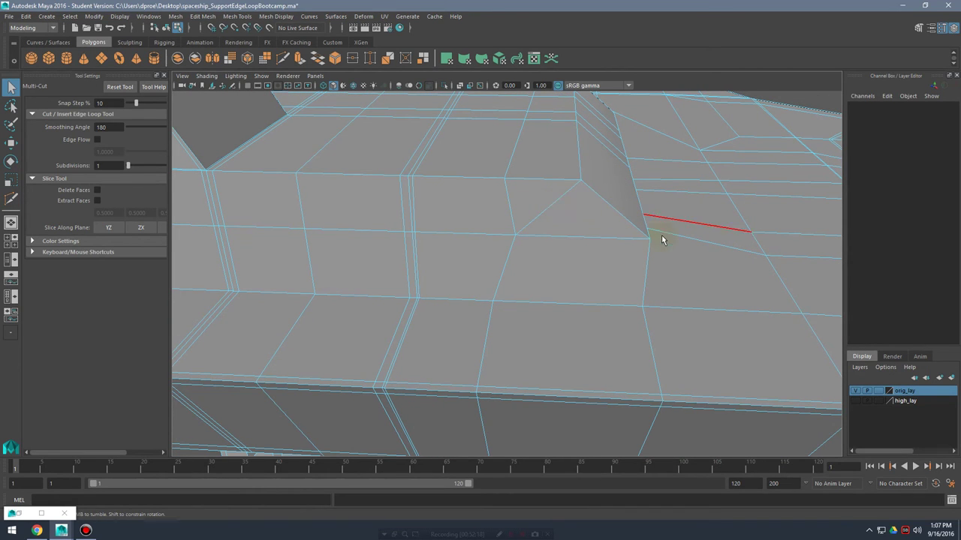
# - Delete the leftover diagonal edges at the bevel on both end faces of the raised block
pyautogui.press('q')
pyautogui.click(554, 207)
pyautogui.moveTo(565, 207); pyautogui.dragTo(620, 218, button='right')
pyautogui.keyDown('alt'); pyautogui.moveTo(620, 218); pyautogui.dragTo(443, 232); pyautogui.keyUp('alt')
pyautogui.keyDown('alt'); pyautogui.moveTo(623, 235); pyautogui.dragTo(499, 229); pyautogui.keyUp('alt')
pyautogui.keyDown('shift'); pyautogui.moveTo(534, 207); pyautogui.dragTo(507, 221, button='right'); pyautogui.keyUp('shift')
pyautogui.keyDown('alt'); pyautogui.moveTo(510, 222); pyautogui.dragTo(581, 219); pyautogui.keyUp('alt')
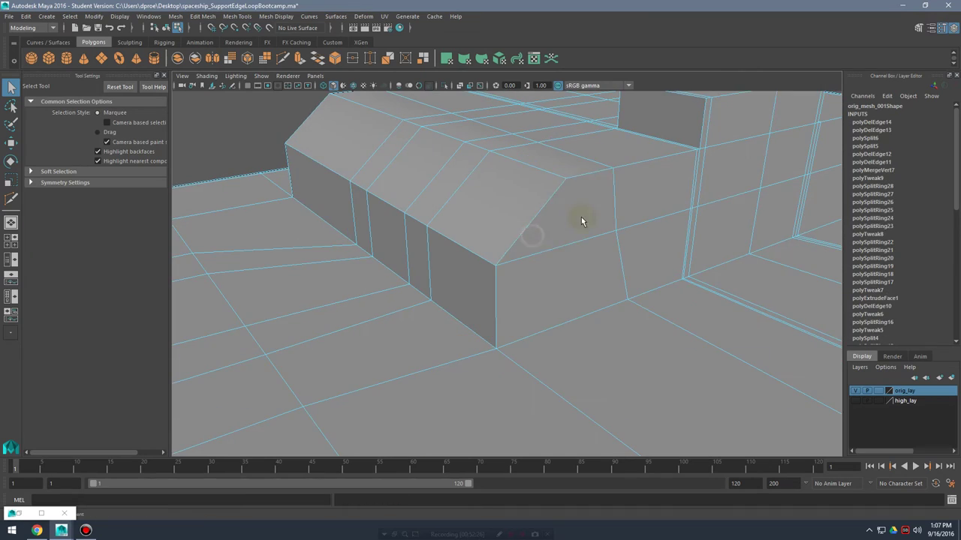
# - Insert support edge loops around the small box on the raised block, just below its top rim and above its base
pyautogui.moveTo(583, 206); pyautogui.dragTo(622, 184, button='right')
pyautogui.keyDown('alt'); pyautogui.moveTo(616, 243); pyautogui.dragTo(661, 343); pyautogui.keyUp('alt')
pyautogui.keyDown('alt'); pyautogui.moveTo(556, 299); pyautogui.dragTo(528, 248); pyautogui.keyUp('alt')
pyautogui.keyDown('shift'); pyautogui.moveTo(528, 248); pyautogui.dragTo(607, 233, button='right'); pyautogui.keyUp('shift')
pyautogui.moveTo(598, 218); pyautogui.dragTo(601, 217)
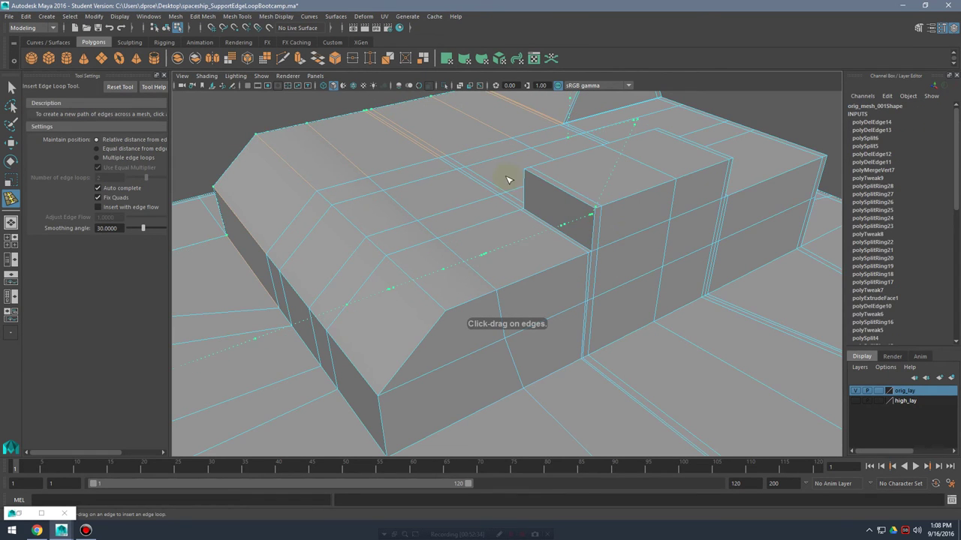
pyautogui.keyDown('alt'); pyautogui.moveTo(506, 181); pyautogui.dragTo(629, 252); pyautogui.keyUp('alt')
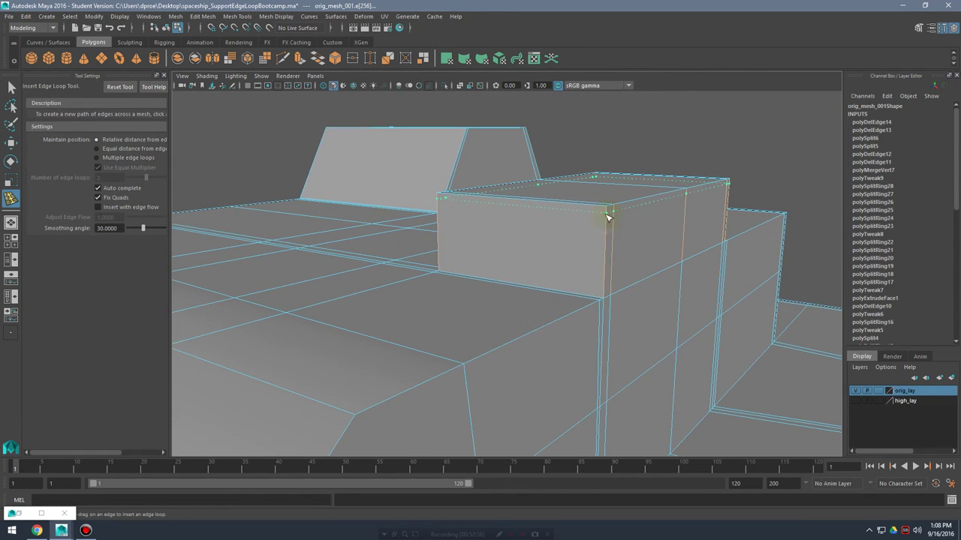
pyautogui.press('3')
pyautogui.keyDown('alt'); pyautogui.moveTo(641, 306); pyautogui.dragTo(586, 277); pyautogui.keyUp('alt')
pyautogui.press('1')
pyautogui.keyDown('alt'); pyautogui.moveTo(517, 283); pyautogui.dragTo(504, 306); pyautogui.keyUp('alt')
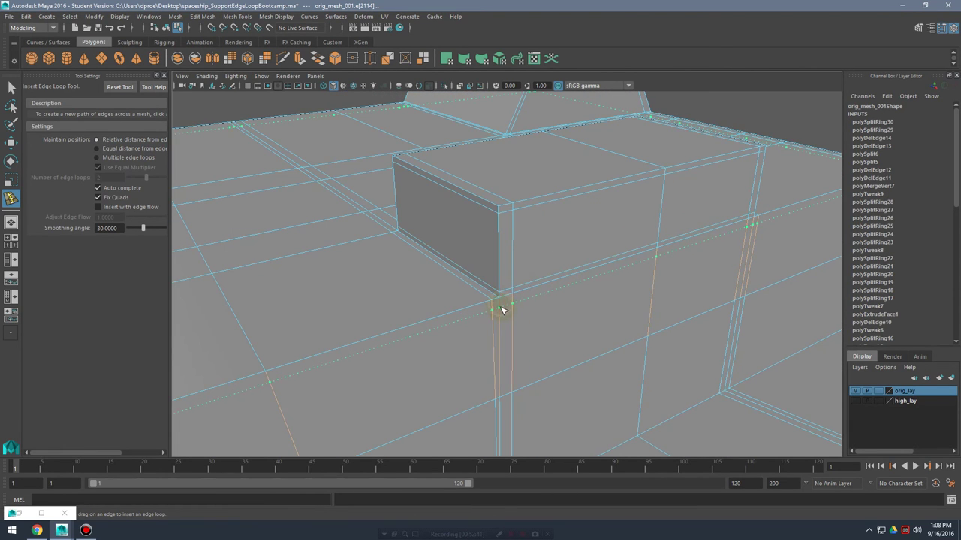
# - Insert support edge loops beside the small box's vertical corners and along its base, checking them in smooth preview
pyautogui.press('3')
pyautogui.press('1')
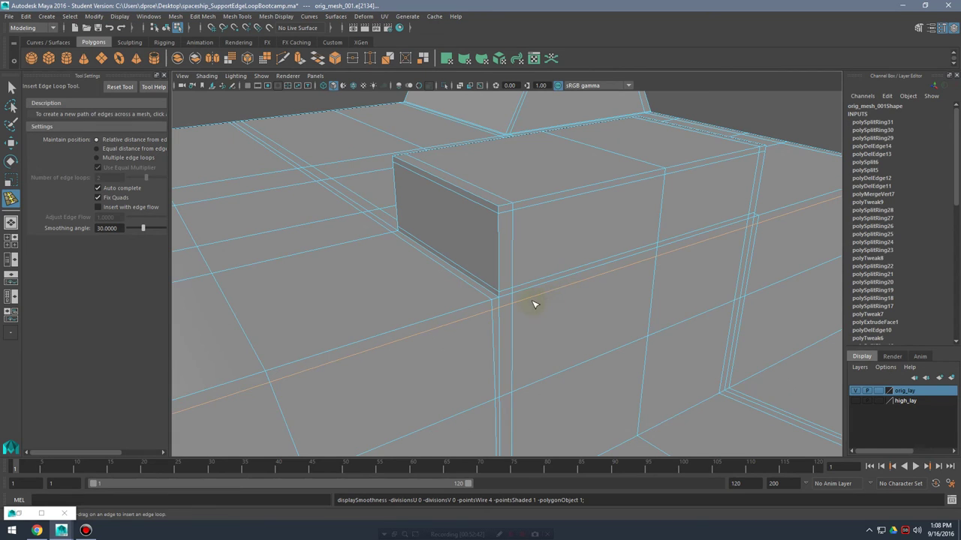
pyautogui.keyDown('alt'); pyautogui.moveTo(535, 304); pyautogui.dragTo(629, 263); pyautogui.keyUp('alt')
pyautogui.click(602, 306)
pyautogui.click(587, 295)
pyautogui.press('3')
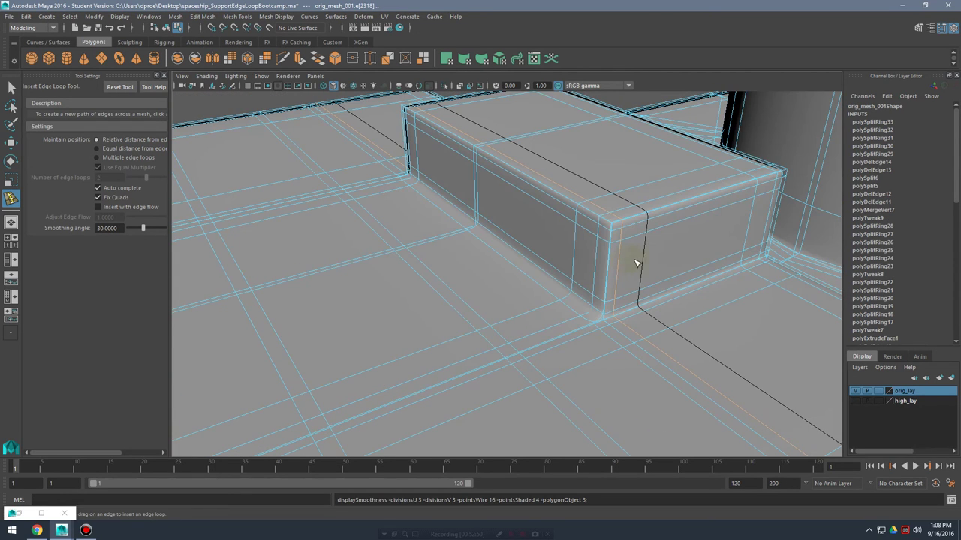
pyautogui.press('1')
pyautogui.press('3')
pyautogui.press('1')
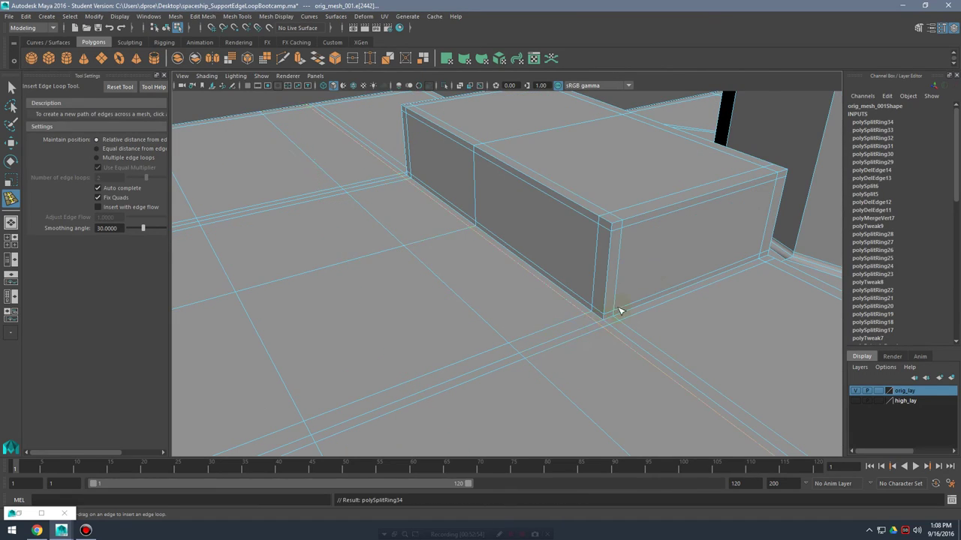
# - Insert support edge loops beside the raised block's vertical corner and along its base on the deck, and preview the smoothing
pyautogui.keyDown('alt'); pyautogui.moveTo(664, 300); pyautogui.dragTo(503, 301); pyautogui.keyUp('alt')
pyautogui.scroll(5, 562, 343)
pyautogui.keyDown('alt'); pyautogui.moveTo(562, 343); pyautogui.dragTo(590, 254, button='middle'); pyautogui.keyUp('alt')
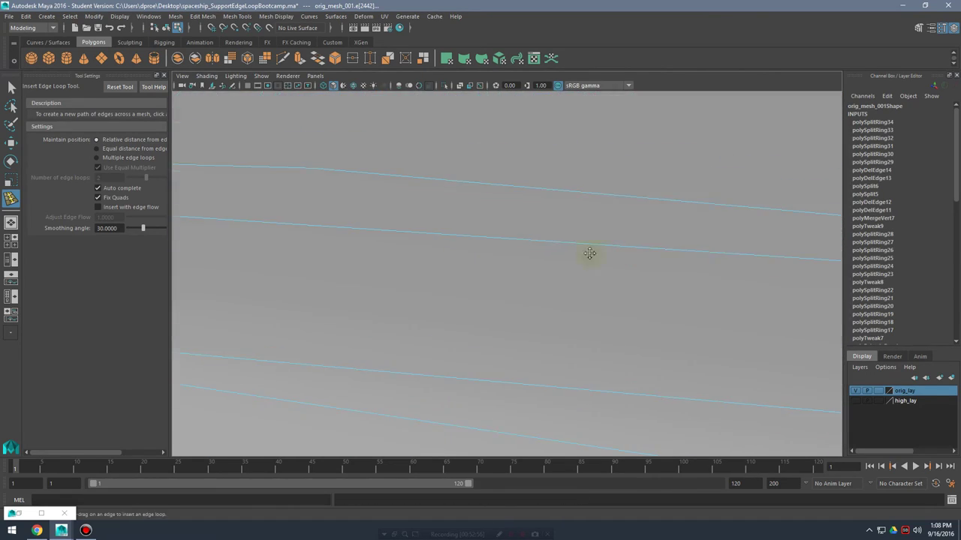
pyautogui.keyDown('alt'); pyautogui.moveTo(590, 253); pyautogui.dragTo(592, 317, button='right'); pyautogui.keyUp('alt')
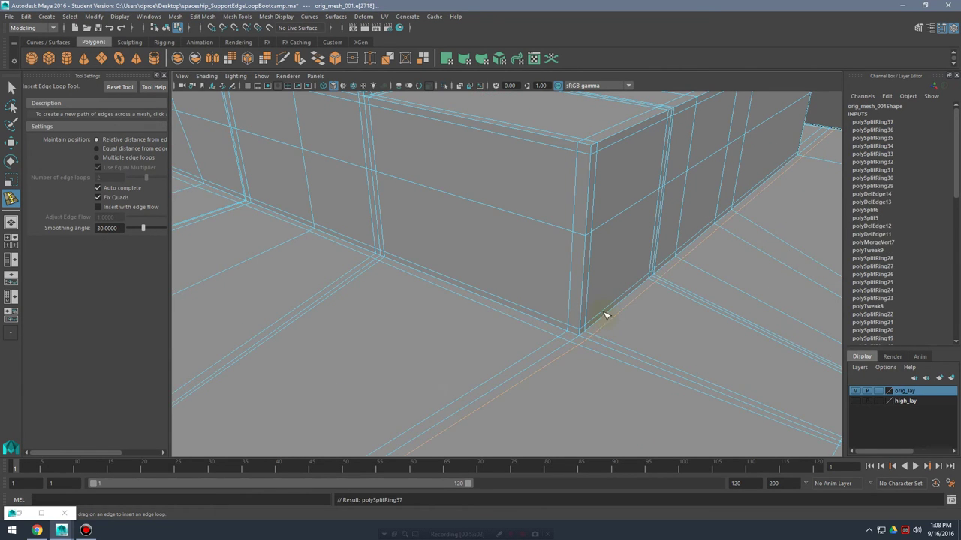
pyautogui.press('3')
pyautogui.keyDown('alt'); pyautogui.moveTo(536, 299); pyautogui.dragTo(572, 253); pyautogui.keyUp('alt')
# - Insert support edge loops along the raised block's upper bevel edge and just below the bevel's lower edge
pyautogui.press('1')
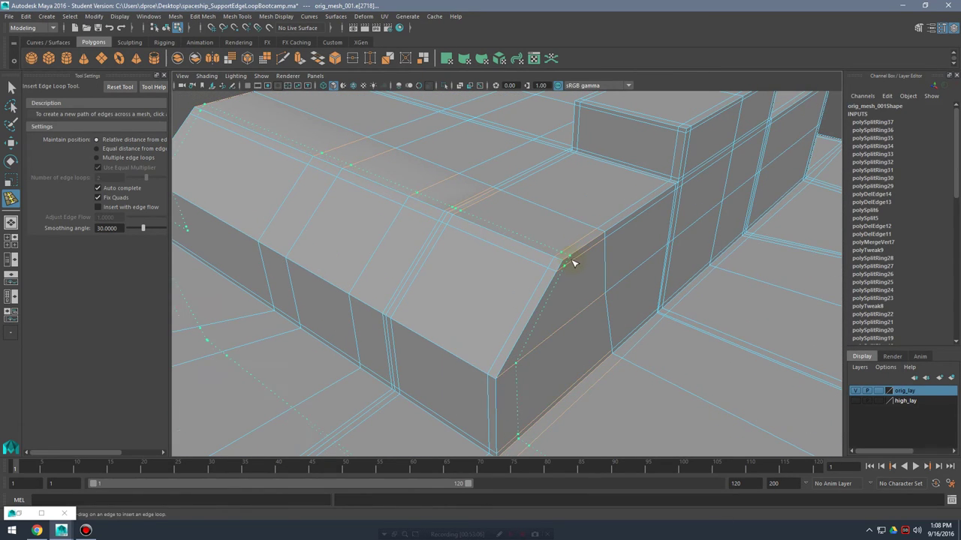
pyautogui.keyDown('alt'); pyautogui.moveTo(615, 280); pyautogui.dragTo(620, 243); pyautogui.keyUp('alt')
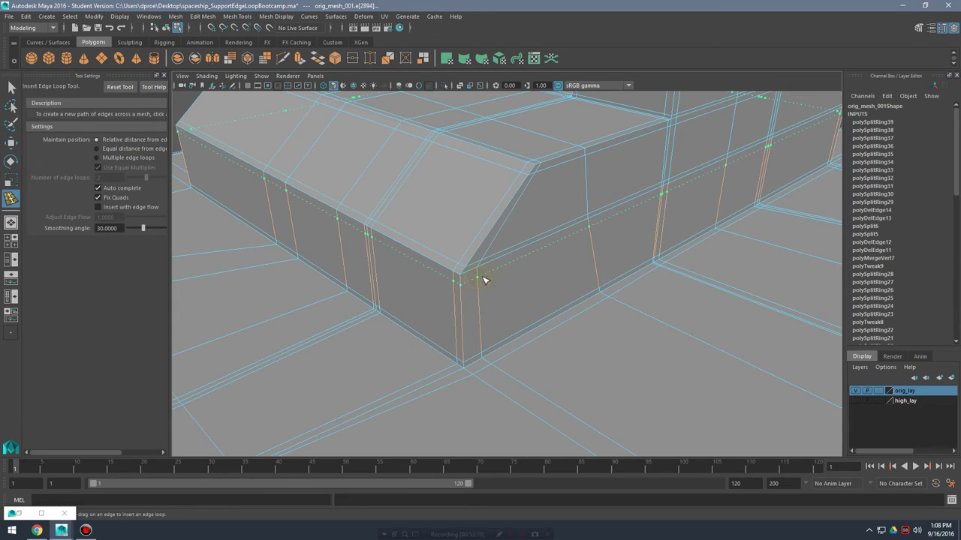
pyautogui.keyDown('alt'); pyautogui.moveTo(550, 277); pyautogui.dragTo(463, 301); pyautogui.keyUp('alt')
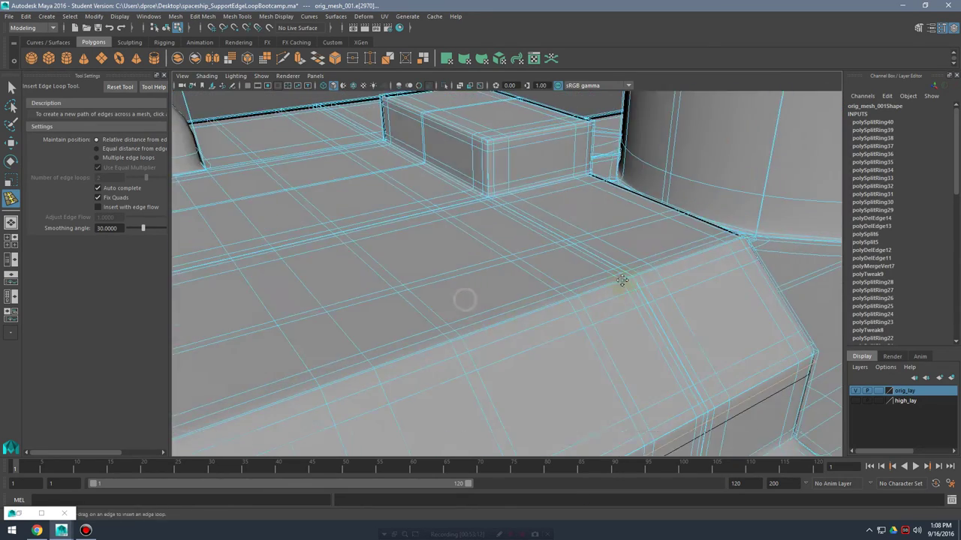
# - Examine the cylinder, raised block and small box in smooth preview as a whole object, and return to the unsmoothed mesh
pyautogui.keyDown('alt'); pyautogui.moveTo(622, 281); pyautogui.dragTo(525, 317, button='middle'); pyautogui.keyUp('alt')
pyautogui.keyDown('alt'); pyautogui.moveTo(605, 282); pyautogui.dragTo(567, 391); pyautogui.keyUp('alt')
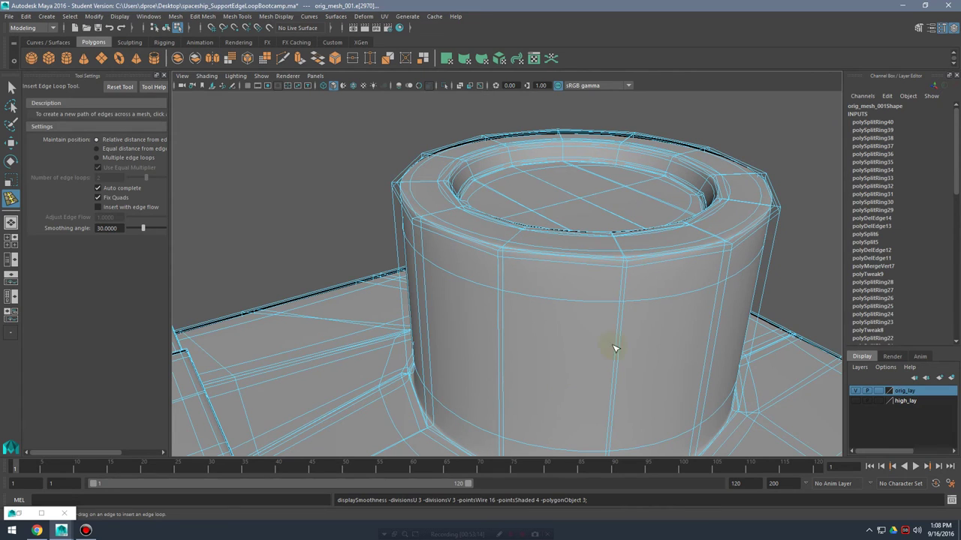
pyautogui.press('q')
pyautogui.moveTo(631, 252); pyautogui.dragTo(680, 240, button='right')
pyautogui.click(680, 250)
pyautogui.press('3')
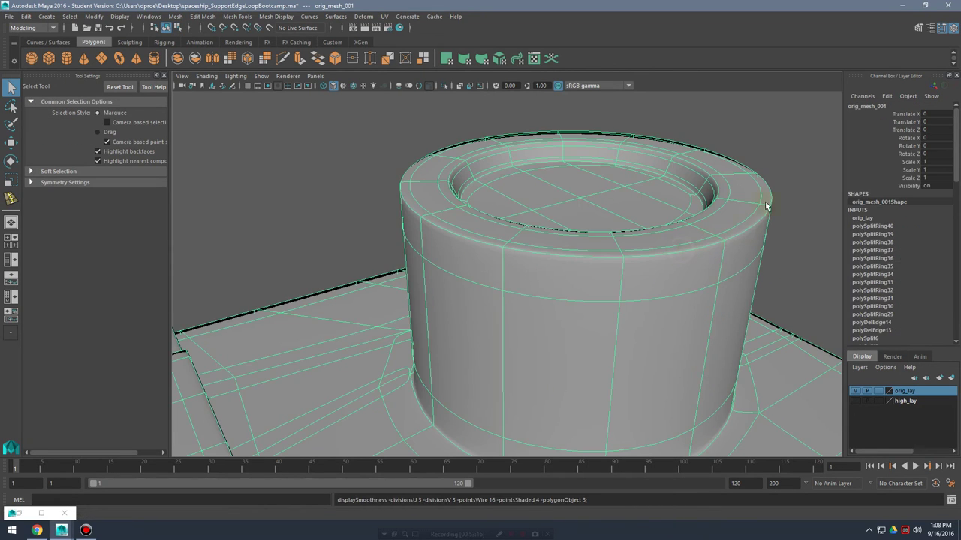
pyautogui.click(806, 154)
pyautogui.keyDown('alt'); pyautogui.moveTo(787, 196); pyautogui.dragTo(527, 288); pyautogui.keyUp('alt')
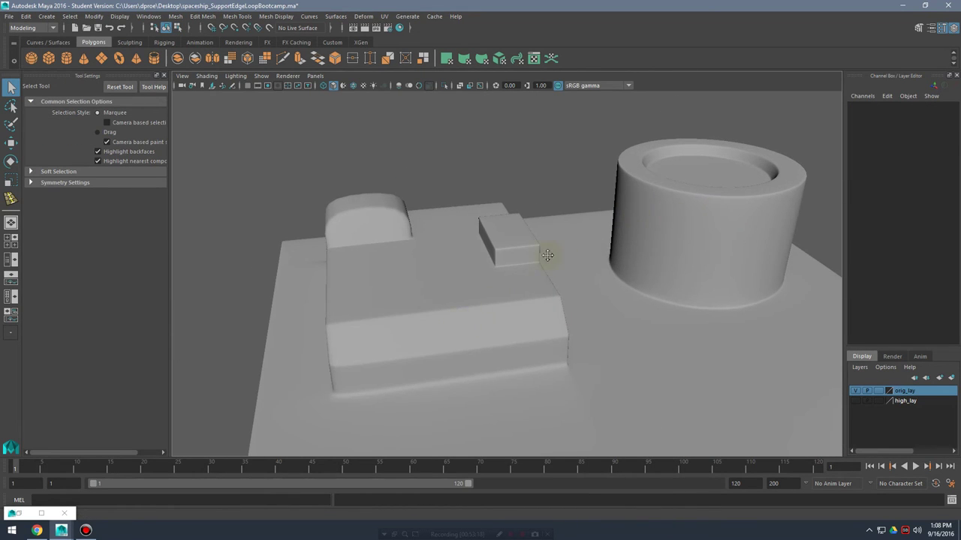
pyautogui.keyDown('alt'); pyautogui.moveTo(548, 255); pyautogui.dragTo(601, 210, button='middle'); pyautogui.keyUp('alt')
pyautogui.keyDown('alt'); pyautogui.moveTo(600, 210); pyautogui.dragTo(575, 288, button='right'); pyautogui.keyUp('alt')
pyautogui.keyDown('alt'); pyautogui.moveTo(575, 287); pyautogui.dragTo(676, 205); pyautogui.keyUp('alt')
pyautogui.keyDown('alt'); pyautogui.moveTo(675, 205); pyautogui.dragTo(537, 288, button='middle'); pyautogui.keyUp('alt')
pyautogui.click(537, 289)
pyautogui.press('1')
# - Insert support edge loops beside the raised block's opposite end face and around the tapered block's top and base
pyautogui.keyDown('alt'); pyautogui.moveTo(551, 301); pyautogui.dragTo(479, 258); pyautogui.keyUp('alt')
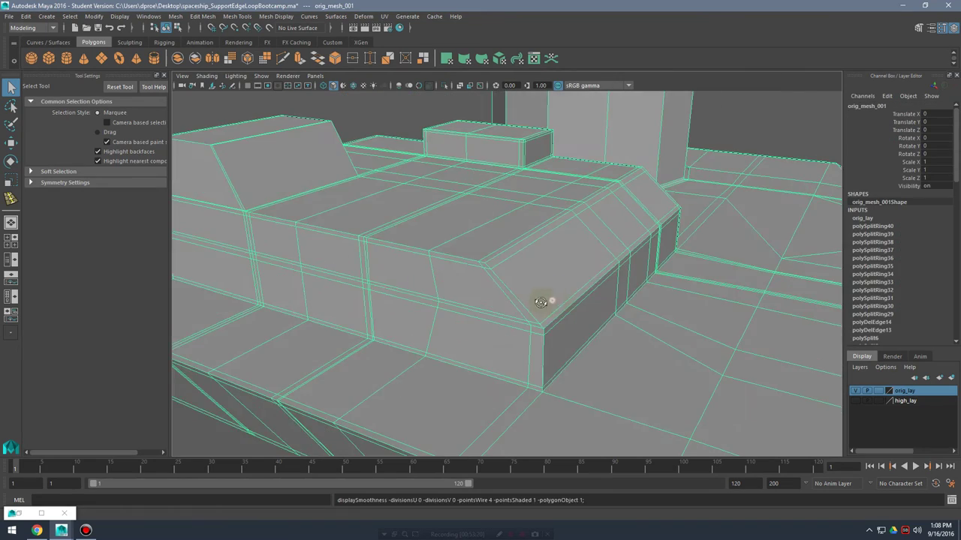
pyautogui.keyDown('shift'); pyautogui.moveTo(459, 269); pyautogui.dragTo(434, 279, button='right'); pyautogui.keyUp('shift')
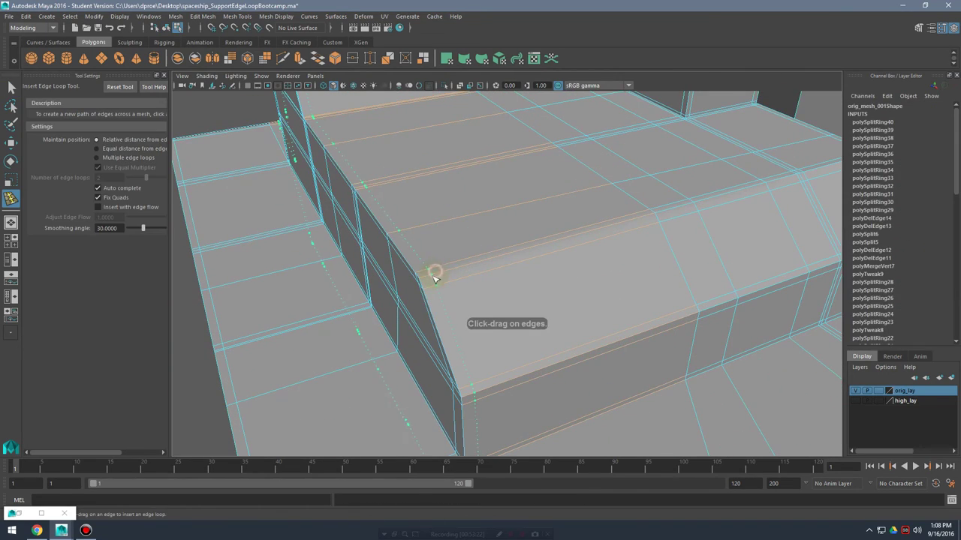
pyautogui.click(436, 285)
pyautogui.keyDown('alt'); pyautogui.moveTo(436, 284); pyautogui.dragTo(472, 240); pyautogui.keyUp('alt')
pyautogui.click(518, 242)
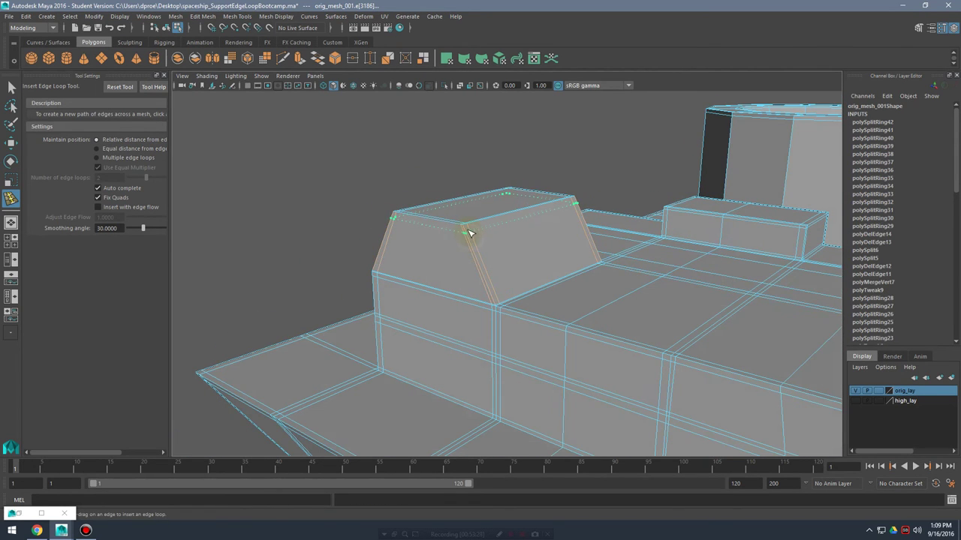
# - Inspect the smoothed tapered block and the raised block's base without the wireframe selection
pyautogui.press('3')
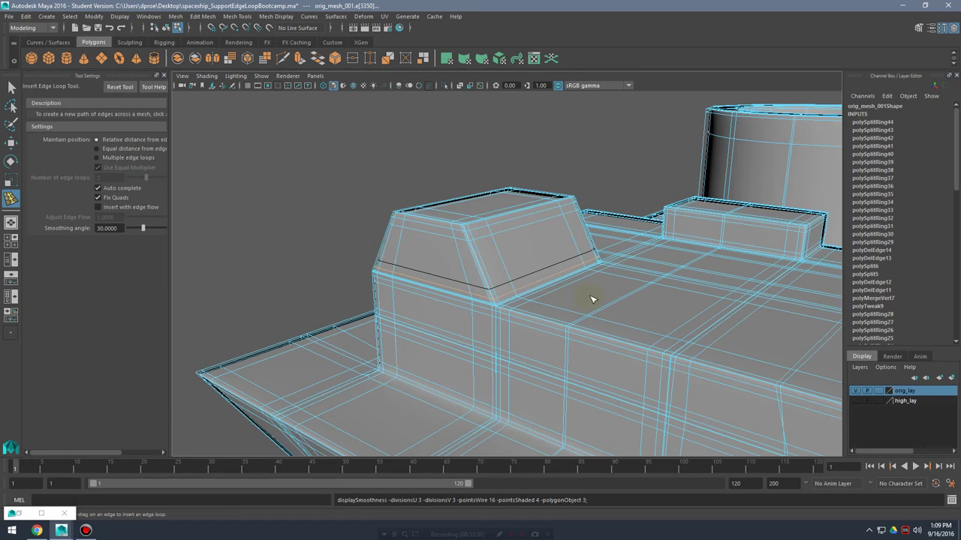
pyautogui.keyDown('alt'); pyautogui.moveTo(569, 296); pyautogui.dragTo(588, 291); pyautogui.keyUp('alt')
pyautogui.press('q')
pyautogui.moveTo(536, 251); pyautogui.dragTo(582, 232, button='right')
pyautogui.click(575, 165)
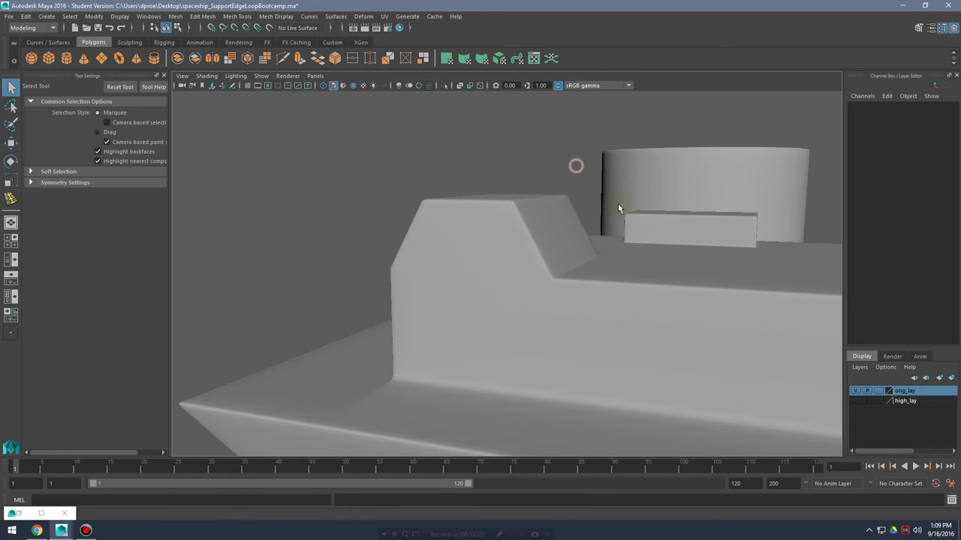
pyautogui.keyDown('alt'); pyautogui.moveTo(641, 215); pyautogui.dragTo(568, 263); pyautogui.keyUp('alt')
pyautogui.keyDown('alt'); pyautogui.moveTo(542, 394); pyautogui.dragTo(669, 225, button='middle'); pyautogui.keyUp('alt')
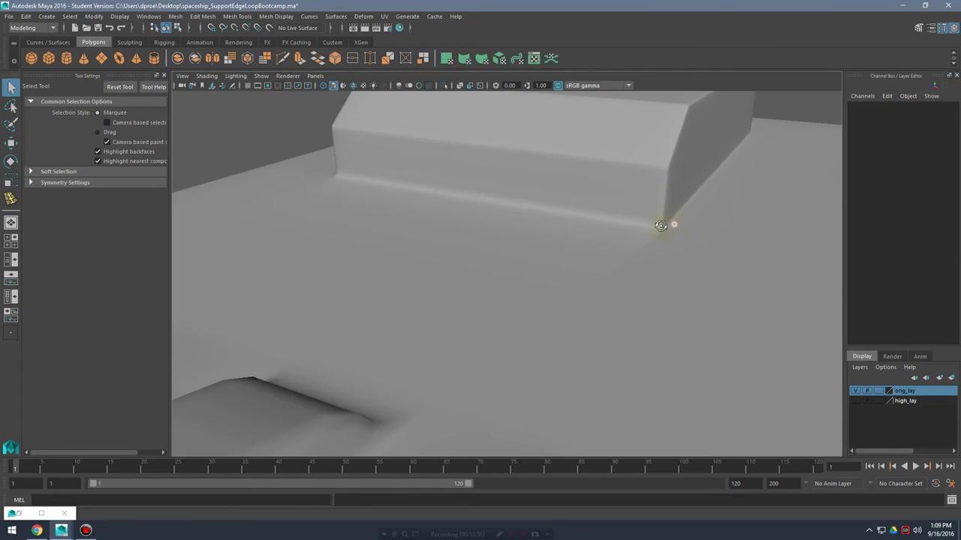
# - Insert a support edge loop in the deck alongside the raised block's beveled side and preview it smoothed
pyautogui.keyDown('alt'); pyautogui.moveTo(673, 224); pyautogui.dragTo(457, 277); pyautogui.keyUp('alt')
pyautogui.click(504, 277)
pyautogui.keyDown('shift'); pyautogui.moveTo(458, 277); pyautogui.dragTo(390, 293, button='right'); pyautogui.keyUp('shift')
pyautogui.moveTo(490, 336); pyautogui.dragTo(511, 338)
pyautogui.press('3')
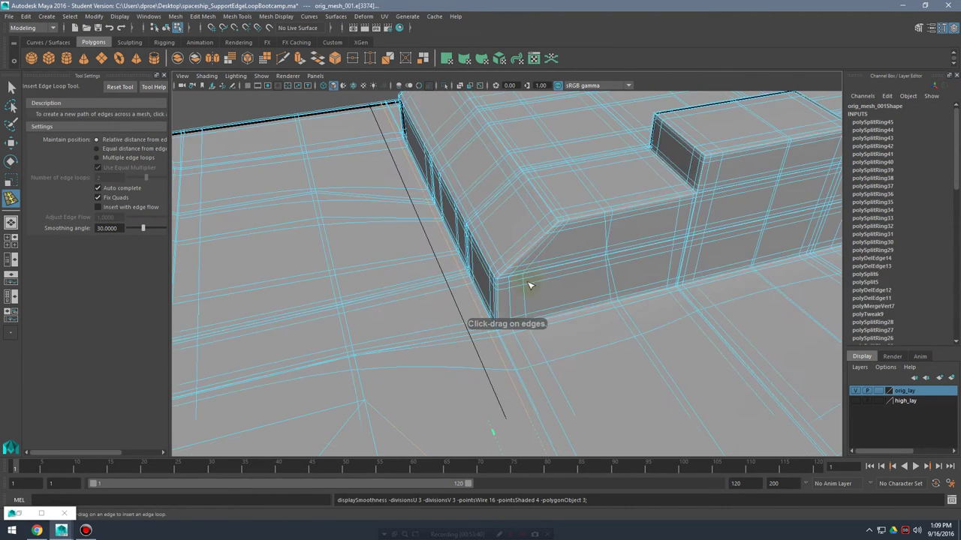
# - Inspect the smoothed raised block and the surrounding deck as a whole object from several angles
pyautogui.press('q')
pyautogui.moveTo(533, 254); pyautogui.dragTo(586, 238, button='right')
pyautogui.keyDown('alt'); pyautogui.moveTo(684, 236); pyautogui.dragTo(532, 260); pyautogui.keyUp('alt')
pyautogui.keyDown('alt'); pyautogui.moveTo(533, 259); pyautogui.dragTo(606, 251, button='middle'); pyautogui.keyUp('alt')
pyautogui.keyDown('alt'); pyautogui.moveTo(607, 251); pyautogui.dragTo(498, 266); pyautogui.keyUp('alt')
pyautogui.click(631, 218)
pyautogui.moveTo(432, 241); pyautogui.dragTo(478, 218, button='right')
pyautogui.keyDown('alt'); pyautogui.moveTo(498, 247); pyautogui.dragTo(658, 245); pyautogui.keyUp('alt')
pyautogui.click(622, 196)
pyautogui.click(548, 271)
pyautogui.keyDown('alt'); pyautogui.moveTo(528, 296); pyautogui.dragTo(549, 306); pyautogui.keyUp('alt')
pyautogui.click(275, 384)
pyautogui.keyDown('alt'); pyautogui.moveTo(381, 373); pyautogui.dragTo(431, 305); pyautogui.keyUp('alt')
# - Insert another support edge loop in the deck beside the raised block's base and return to whole-object selection
pyautogui.scroll(5, 495, 311)
pyautogui.keyDown('alt'); pyautogui.moveTo(562, 319); pyautogui.dragTo(435, 296); pyautogui.keyUp('alt')
pyautogui.click(458, 317)
pyautogui.keyDown('shift'); pyautogui.moveTo(435, 296); pyautogui.dragTo(410, 309, button='right'); pyautogui.keyUp('shift')
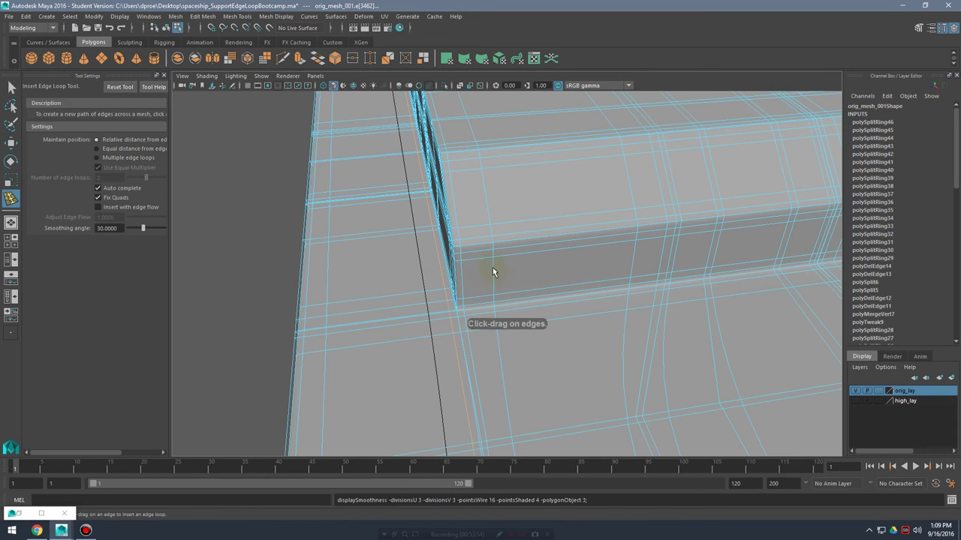
pyautogui.press('q')
pyautogui.moveTo(493, 273); pyautogui.dragTo(536, 235, button='right')
# - Inspect the smoothed deck, blocks and long ridges without the wireframe, and return to the unsmoothed mesh
pyautogui.click(278, 257)
pyautogui.keyDown('alt'); pyautogui.moveTo(297, 325); pyautogui.dragTo(650, 328); pyautogui.keyUp('alt')
pyautogui.keyDown('alt'); pyautogui.moveTo(650, 328); pyautogui.dragTo(632, 306, button='middle'); pyautogui.keyUp('alt')
pyautogui.keyDown('alt'); pyautogui.moveTo(632, 307); pyautogui.dragTo(509, 297); pyautogui.keyUp('alt')
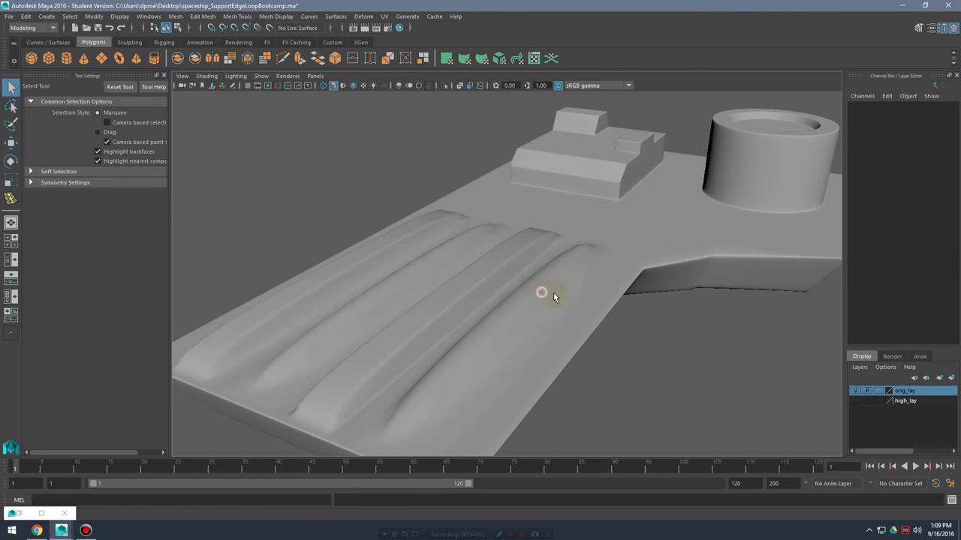
pyautogui.click(554, 295)
pyautogui.press('1')
pyautogui.click(684, 398)
pyautogui.click(527, 343)
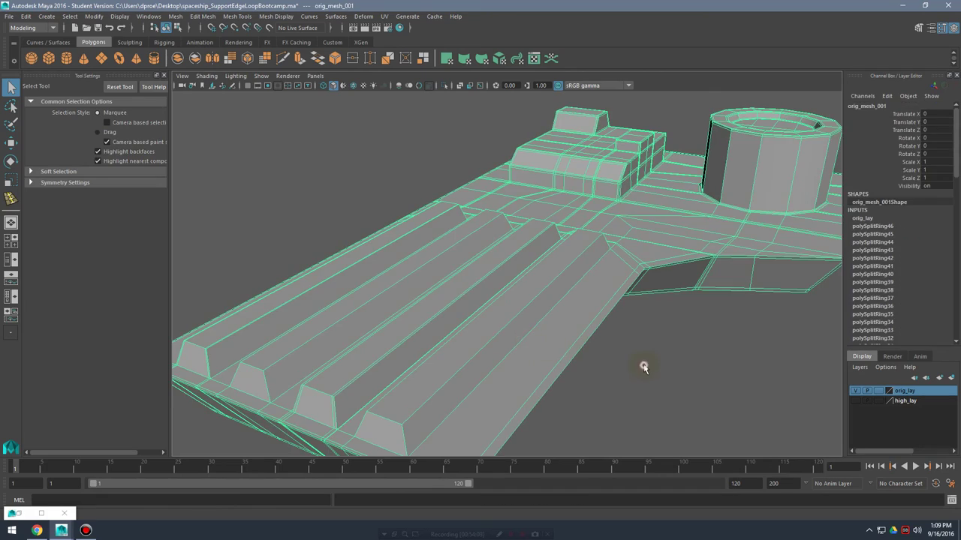
# - Look over the unsmoothed ribbed box under the hull and the raised blocks on the deck
pyautogui.click(644, 366)
pyautogui.keyDown('alt'); pyautogui.moveTo(668, 367); pyautogui.dragTo(496, 337); pyautogui.keyUp('alt')
pyautogui.keyDown('alt'); pyautogui.moveTo(414, 351); pyautogui.dragTo(571, 355, button='right'); pyautogui.keyUp('alt')
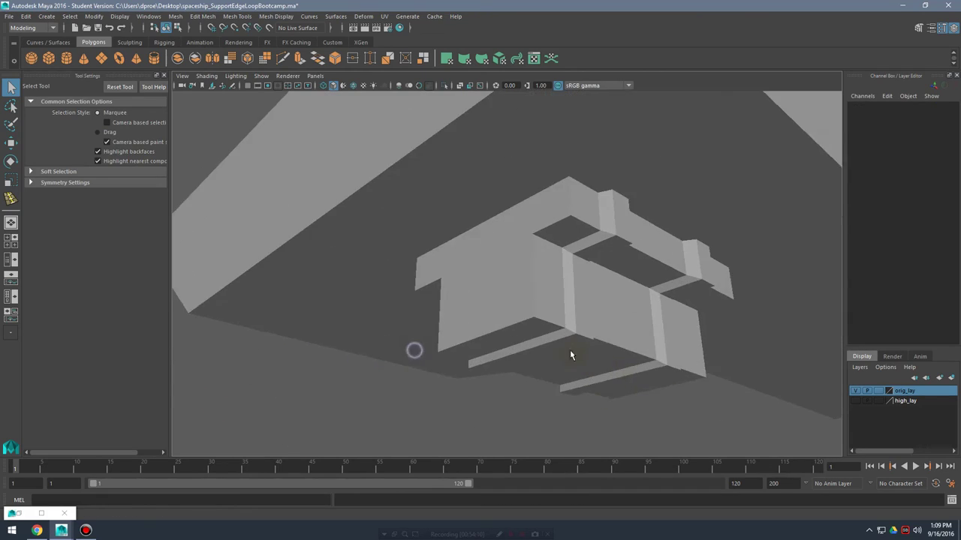
pyautogui.keyDown('alt'); pyautogui.moveTo(570, 355); pyautogui.dragTo(574, 368); pyautogui.keyUp('alt')
pyautogui.click(585, 318)
pyautogui.keyDown('alt'); pyautogui.moveTo(584, 300); pyautogui.dragTo(593, 357); pyautogui.keyUp('alt')
pyautogui.keyDown('alt'); pyautogui.moveTo(605, 337); pyautogui.dragTo(558, 345, button='right'); pyautogui.keyUp('alt')
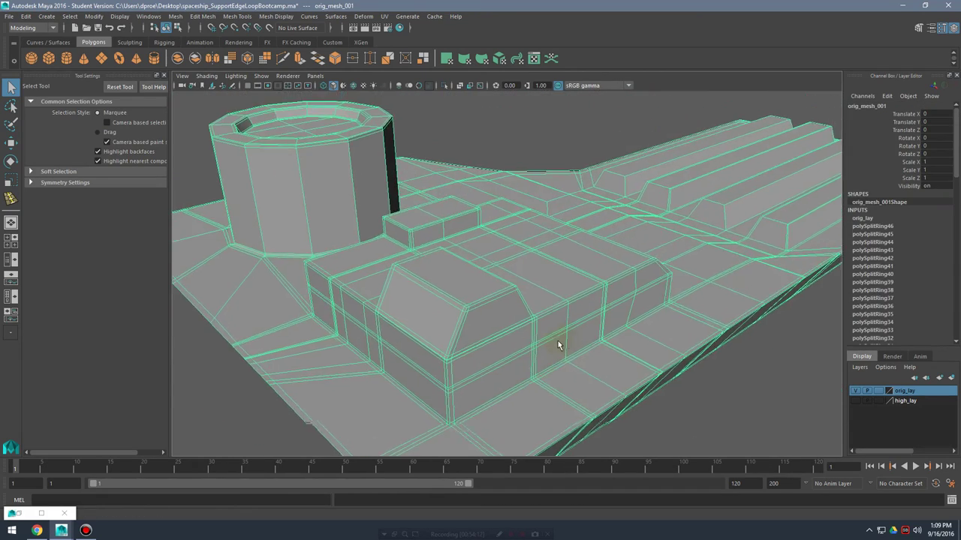
pyautogui.keyDown('alt'); pyautogui.moveTo(557, 346); pyautogui.dragTo(563, 335); pyautogui.keyUp('alt')
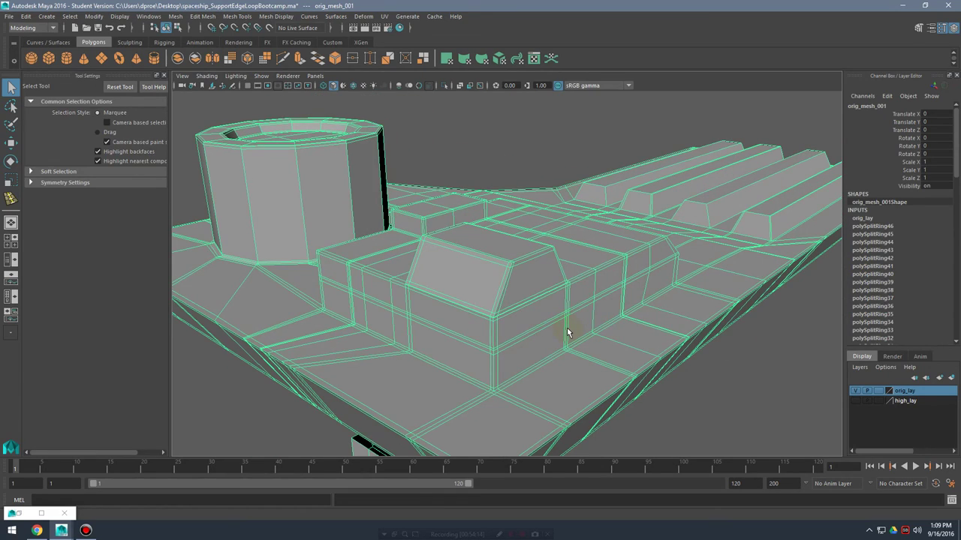
pyautogui.hotkey('alt', 'Tab')
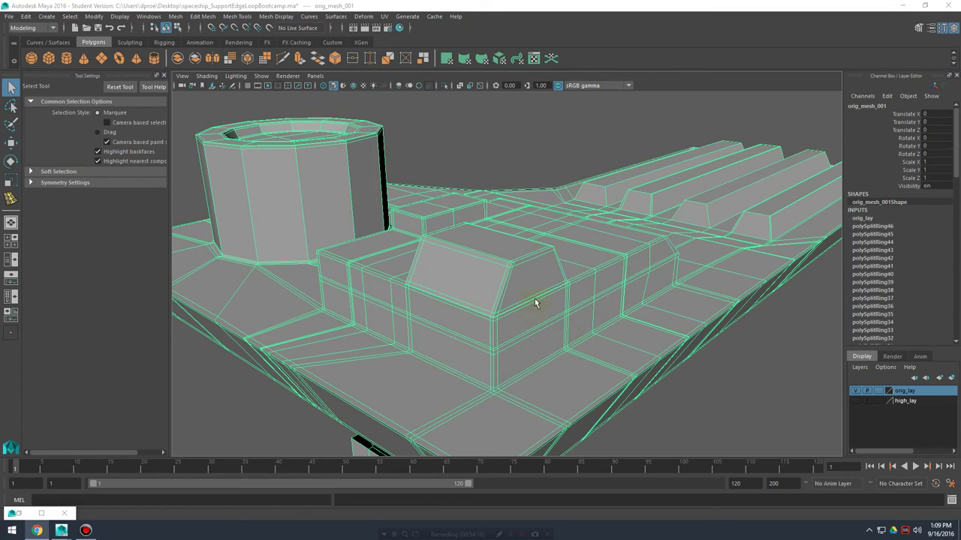
# - Insert support edge loops beside the underside box's near end and along the first rib's near bevel
pyautogui.keyDown('alt'); pyautogui.moveTo(536, 303); pyautogui.dragTo(532, 260); pyautogui.keyUp('alt')
pyautogui.click(607, 290)
pyautogui.rightClick(508, 251)
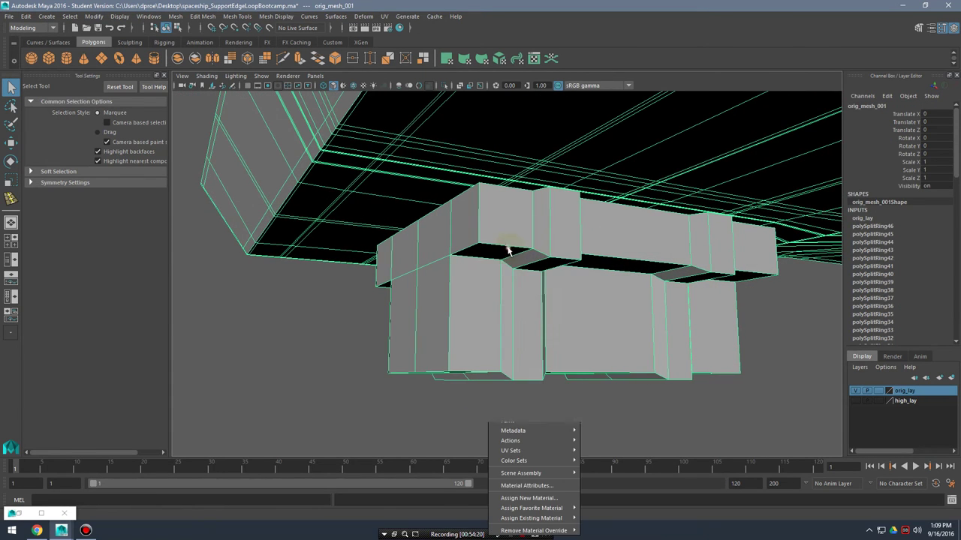
pyautogui.keyDown('shift'); pyautogui.rightClick(519, 239); pyautogui.keyUp('shift')
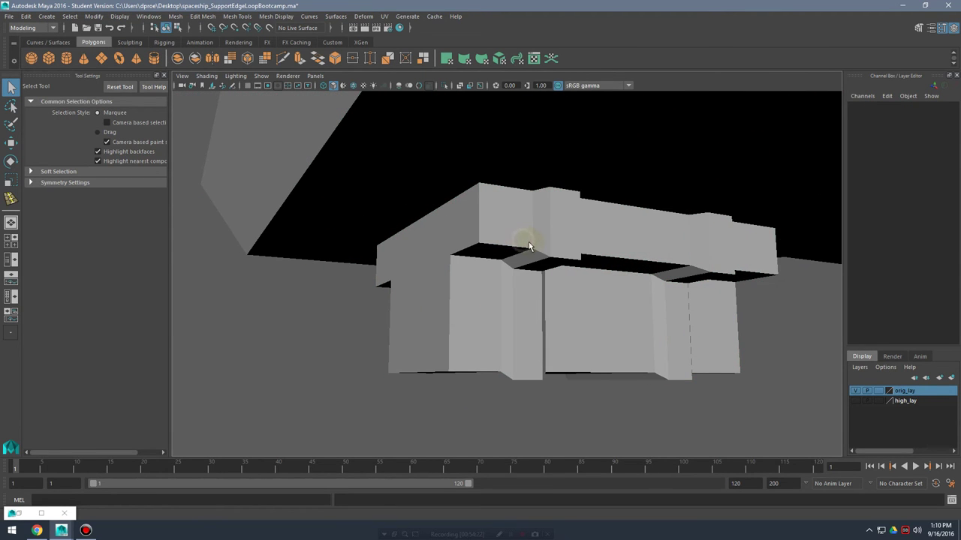
pyautogui.click(542, 245)
pyautogui.keyDown('shift'); pyautogui.moveTo(543, 237); pyautogui.dragTo(481, 248, button='right'); pyautogui.keyUp('shift')
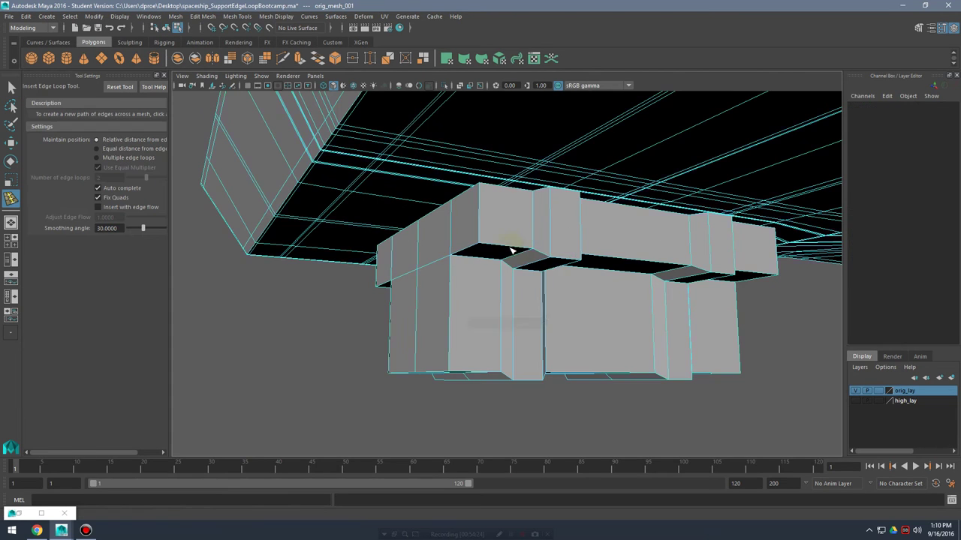
pyautogui.keyDown('alt'); pyautogui.moveTo(526, 253); pyautogui.dragTo(575, 268); pyautogui.keyUp('alt')
pyautogui.keyDown('alt'); pyautogui.moveTo(575, 268); pyautogui.dragTo(550, 270, button='right'); pyautogui.keyUp('alt')
pyautogui.moveTo(542, 268); pyautogui.dragTo(514, 254)
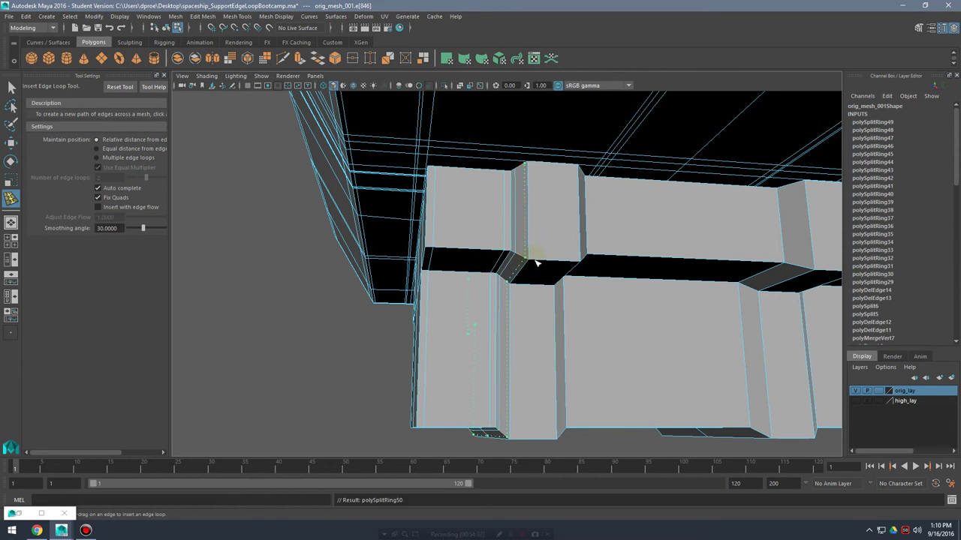
# - Insert support edge loops along the first rib's far bevel, both bevels of the second rib and the underside box's far end
pyautogui.keyDown('alt'); pyautogui.moveTo(554, 265); pyautogui.dragTo(467, 274); pyautogui.keyUp('alt')
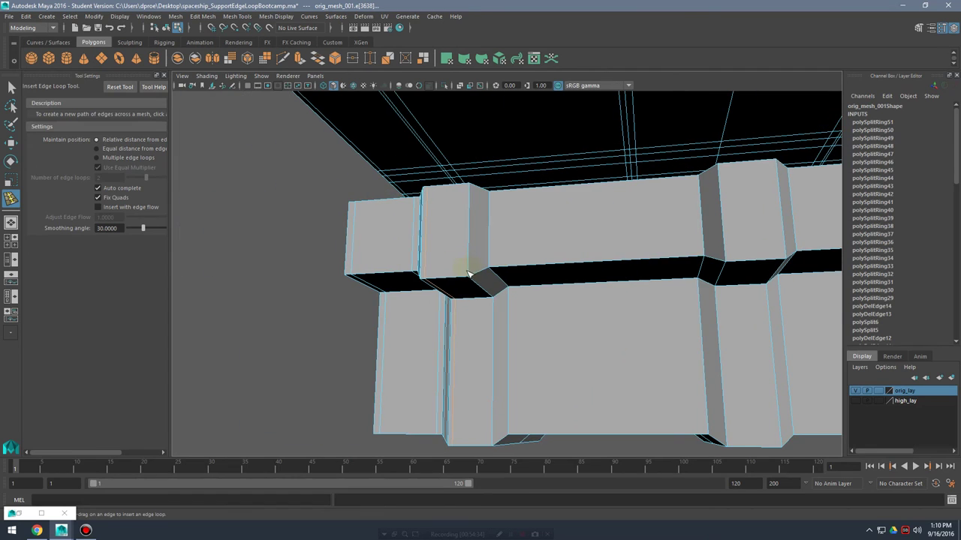
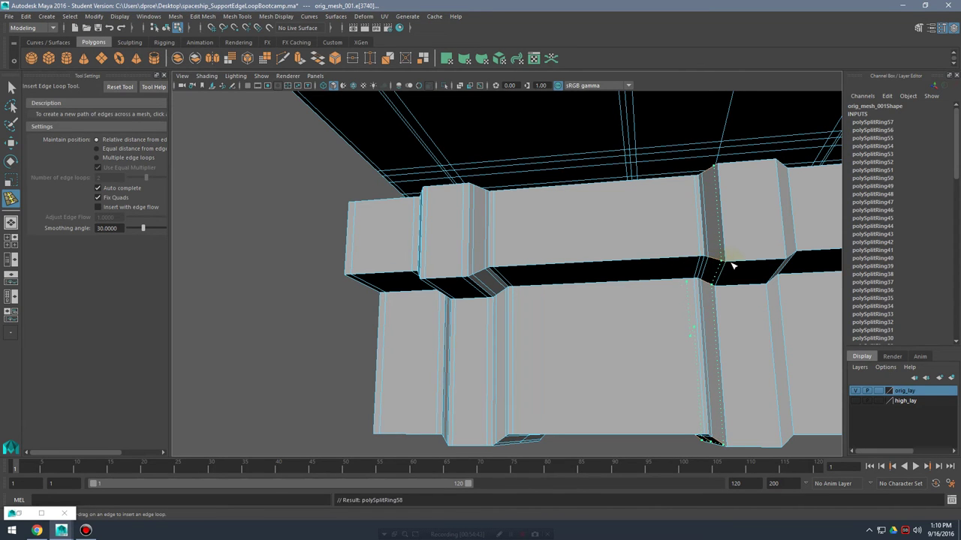
pyautogui.moveTo(731, 265); pyautogui.dragTo(730, 265)
pyautogui.keyDown('alt'); pyautogui.moveTo(796, 263); pyautogui.dragTo(640, 264, button='middle'); pyautogui.keyUp('alt')
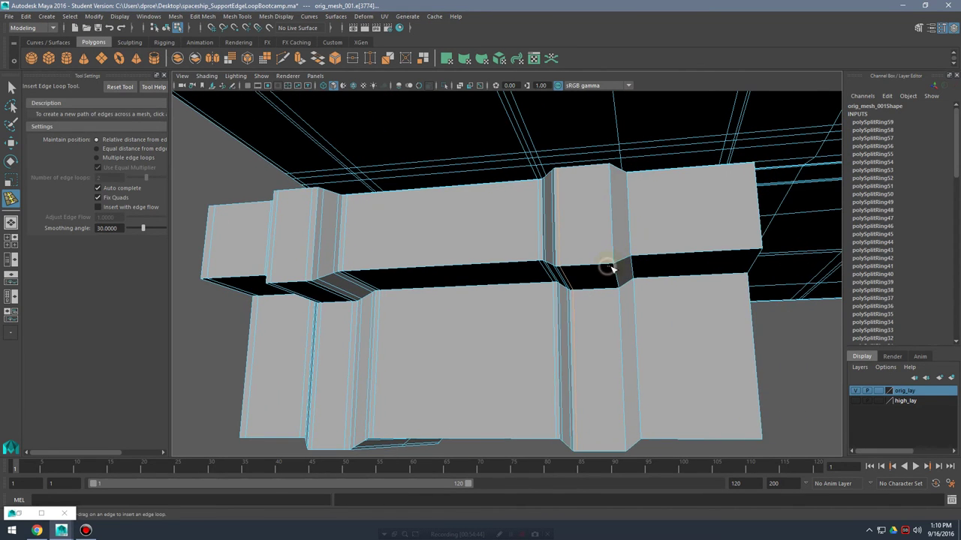
pyautogui.moveTo(612, 269); pyautogui.dragTo(612, 267)
pyautogui.keyDown('alt'); pyautogui.moveTo(612, 267); pyautogui.dragTo(536, 279); pyautogui.keyUp('alt')
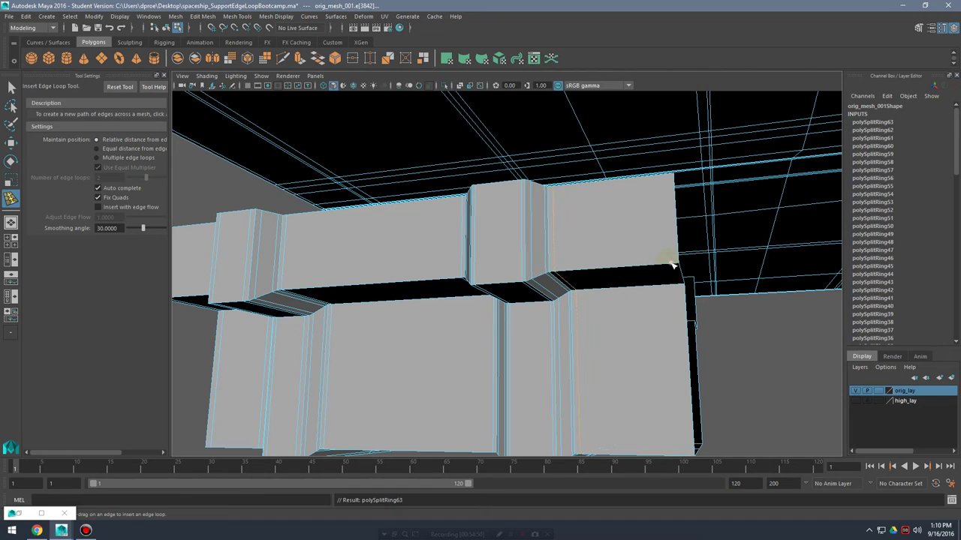
pyautogui.moveTo(734, 280); pyautogui.dragTo(735, 281)
pyautogui.keyDown('alt'); pyautogui.moveTo(734, 280); pyautogui.dragTo(617, 248); pyautogui.keyUp('alt')
# - Preview the underside box smoothed as a whole object and inspect its profile and ribs
pyautogui.press('3')
pyautogui.press('q')
pyautogui.moveTo(611, 252); pyautogui.dragTo(656, 232, button='right')
pyautogui.keyDown('alt'); pyautogui.moveTo(702, 311); pyautogui.dragTo(646, 319, button='right'); pyautogui.keyUp('alt')
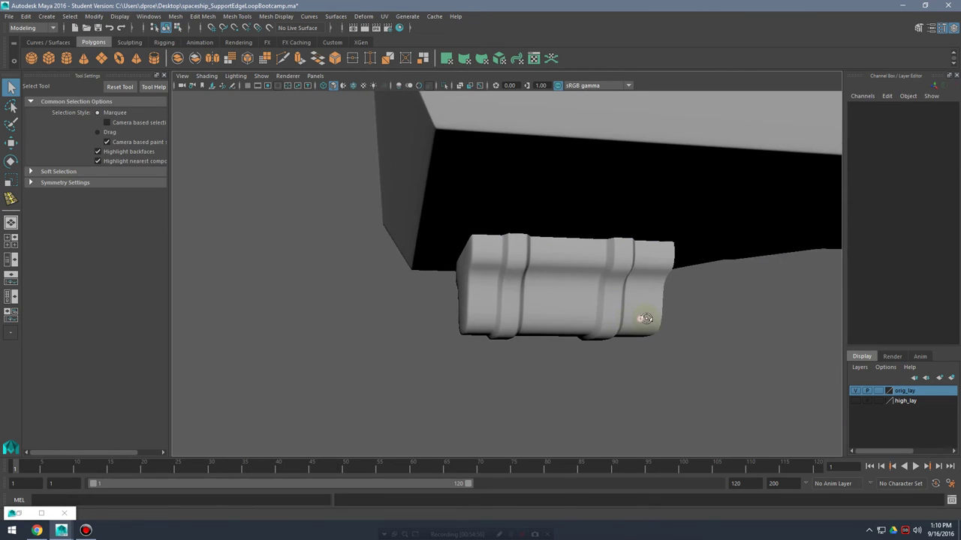
pyautogui.keyDown('alt'); pyautogui.moveTo(645, 318); pyautogui.dragTo(675, 303); pyautogui.keyUp('alt')
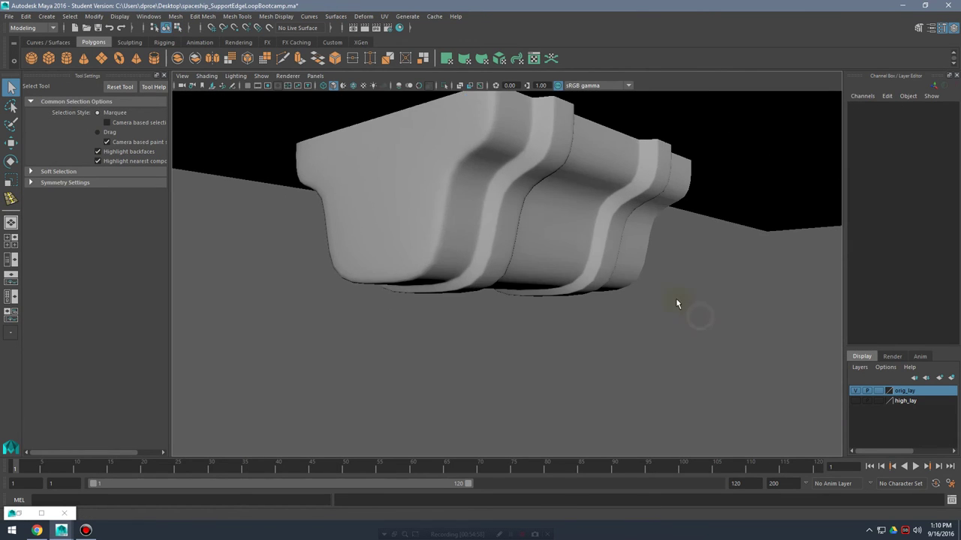
pyautogui.keyDown('alt'); pyautogui.moveTo(676, 300); pyautogui.dragTo(671, 320, button='middle'); pyautogui.keyUp('alt')
pyautogui.keyDown('alt'); pyautogui.moveTo(671, 319); pyautogui.dragTo(731, 338, button='right'); pyautogui.keyUp('alt')
pyautogui.keyDown('alt'); pyautogui.moveTo(557, 210); pyautogui.dragTo(567, 304); pyautogui.keyUp('alt')
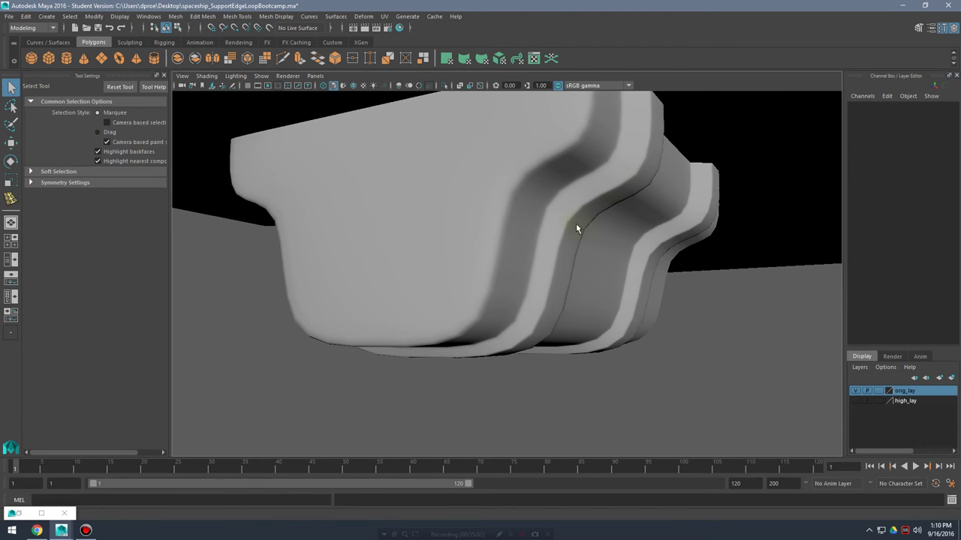
pyautogui.click(620, 181)
# - On the unsmoothed mesh, insert support edge loops along the inner corner between the underside box's ledge and lower body
pyautogui.press('1')
pyautogui.keyDown('alt'); pyautogui.moveTo(617, 223); pyautogui.dragTo(628, 262, button='middle'); pyautogui.keyUp('alt')
pyautogui.keyDown('alt'); pyautogui.moveTo(628, 262); pyautogui.dragTo(658, 278, button='right'); pyautogui.keyUp('alt')
pyautogui.keyDown('shift'); pyautogui.rightClick(607, 226); pyautogui.keyUp('shift')
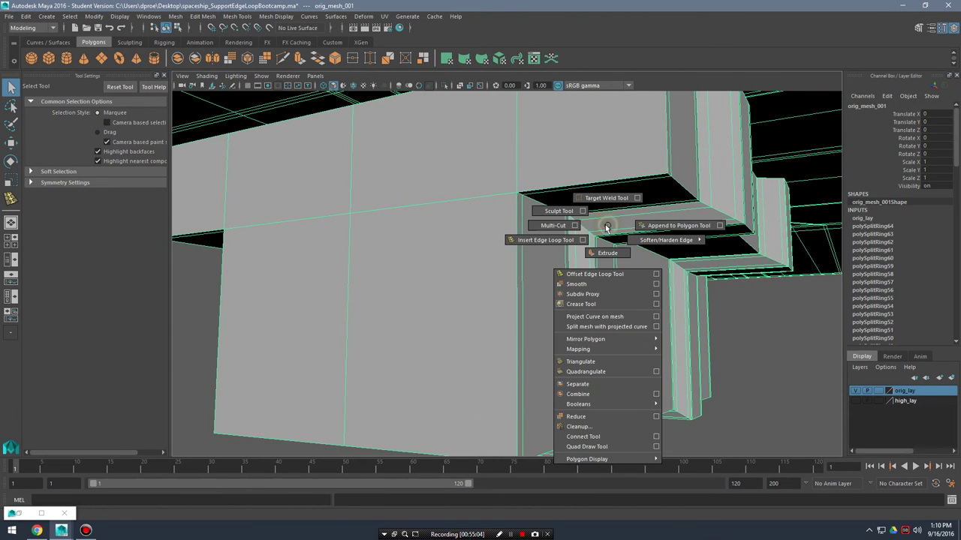
pyautogui.click(545, 239)
pyautogui.keyDown('alt'); pyautogui.moveTo(545, 239); pyautogui.dragTo(601, 143); pyautogui.keyUp('alt')
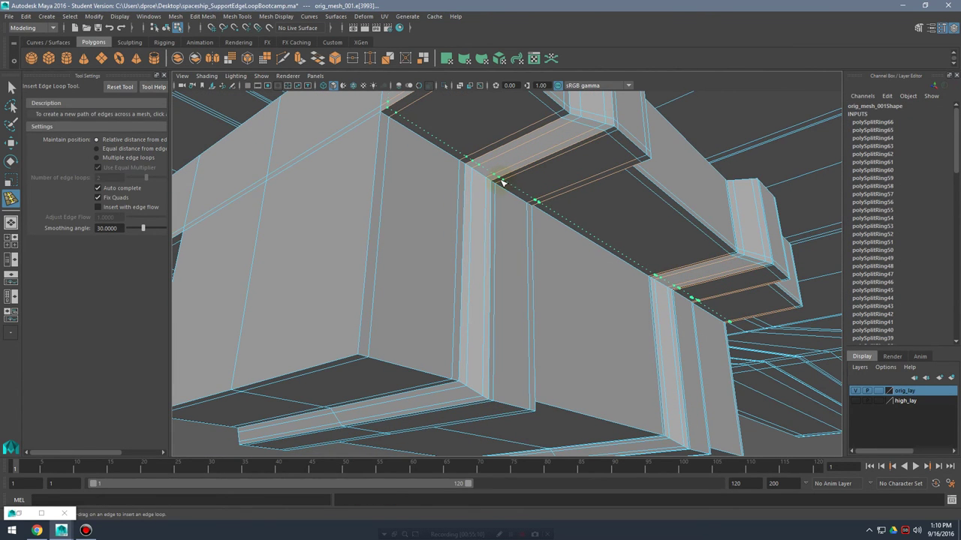
# - Insert support edge loops along the bottom edges of the underside box, running across its ribs
pyautogui.keyDown('alt'); pyautogui.moveTo(514, 253); pyautogui.dragTo(585, 224); pyautogui.keyUp('alt')
pyautogui.click(605, 310)
pyautogui.keyDown('alt'); pyautogui.moveTo(605, 310); pyautogui.dragTo(546, 234); pyautogui.keyUp('alt')
pyautogui.click(544, 323)
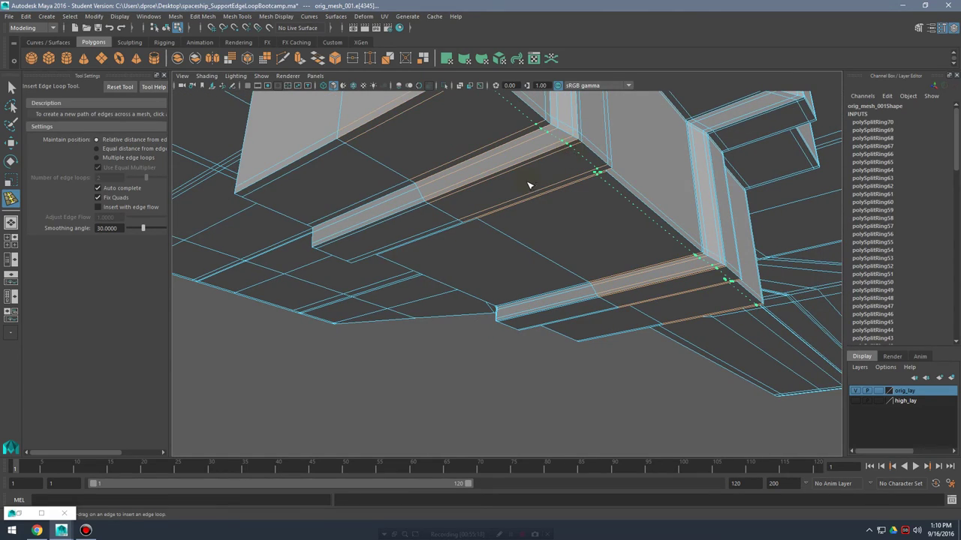
pyautogui.click(528, 185)
pyautogui.keyDown('alt'); pyautogui.moveTo(528, 185); pyautogui.dragTo(592, 214); pyautogui.keyUp('alt')
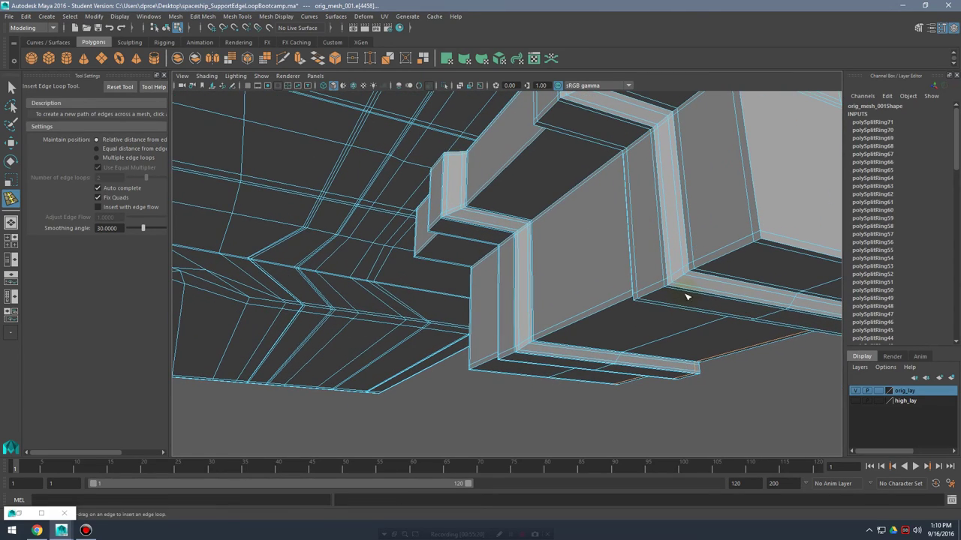
# - Insert support edge loops along the underside box's overhanging ledge and the lower edge of its upper section
pyautogui.keyDown('alt'); pyautogui.moveTo(672, 215); pyautogui.dragTo(639, 243); pyautogui.keyUp('alt')
pyautogui.click(663, 227)
pyautogui.scroll(3, 616, 233)
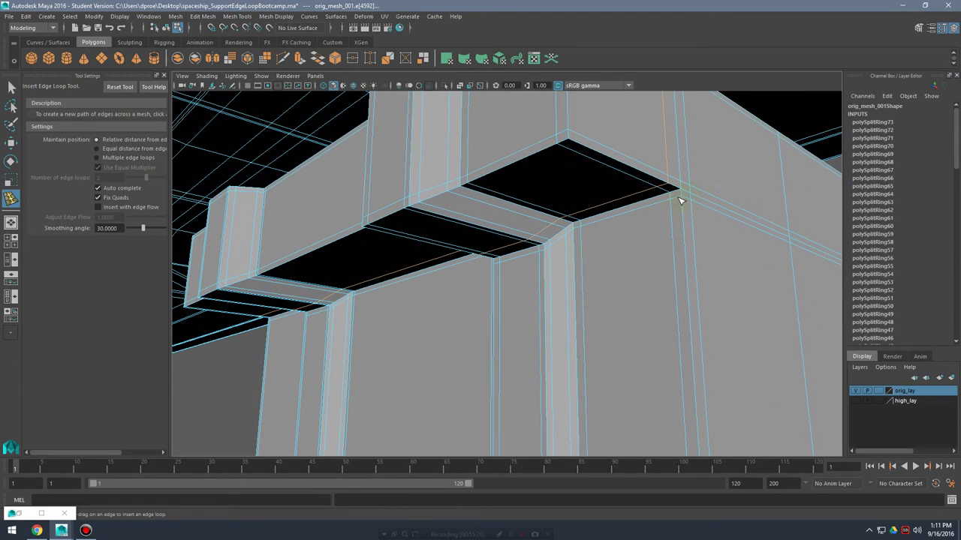
pyautogui.keyDown('alt'); pyautogui.moveTo(523, 248); pyautogui.dragTo(591, 216); pyautogui.keyUp('alt')
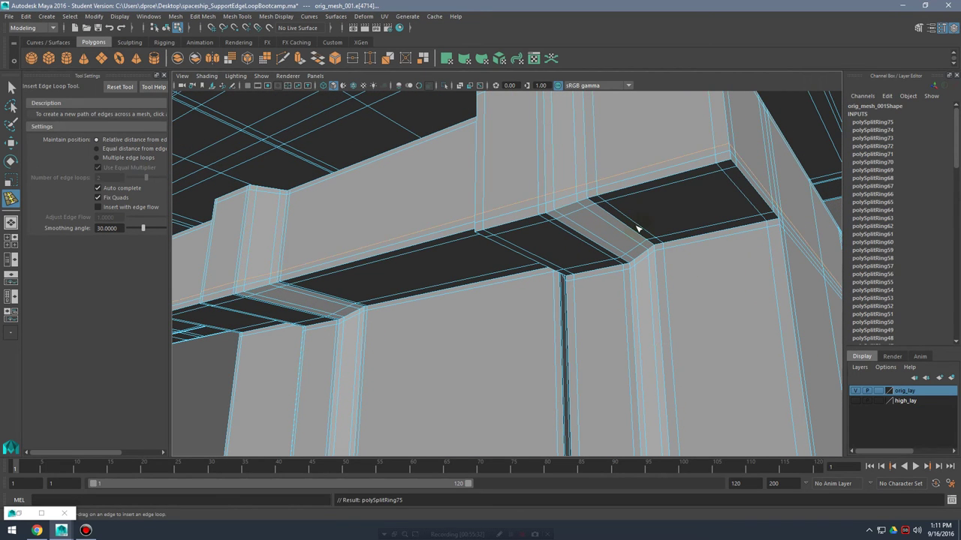
# - Undo the last edge loop inserted on the side of the underside box's upper section
pyautogui.hotkey('ctrl', 'z')
pyautogui.hotkey('ctrl', 'z')
pyautogui.hotkey('ctrl', 'z')
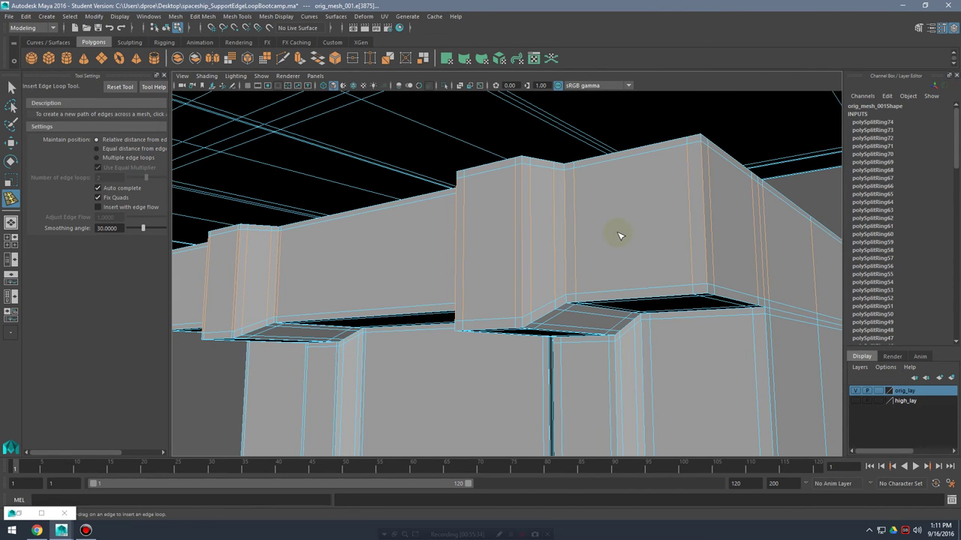
# - Preview the underside box smoothed and inspect its corners and ribs without the wireframe
pyautogui.press('3')
pyautogui.keyDown('alt'); pyautogui.moveTo(606, 242); pyautogui.dragTo(613, 238); pyautogui.keyUp('alt')
pyautogui.press('q')
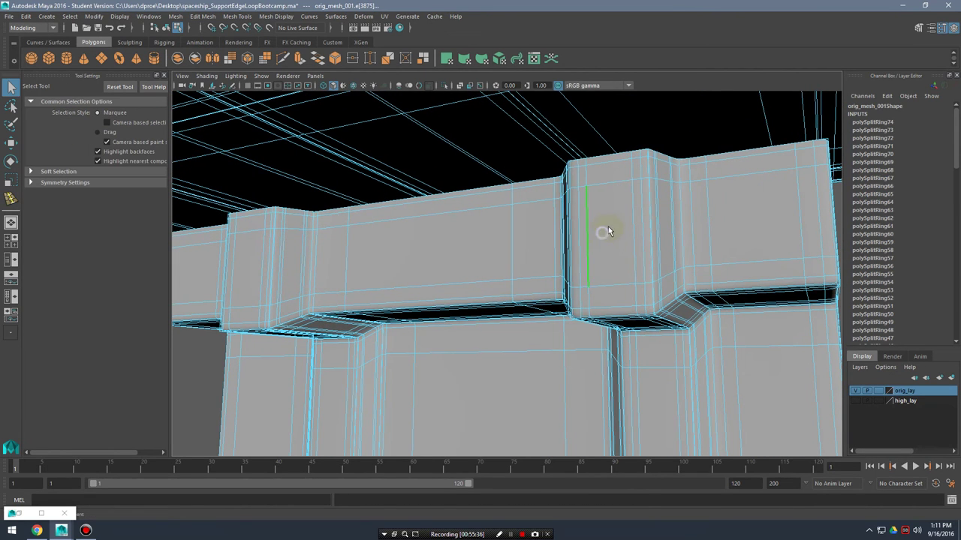
pyautogui.moveTo(602, 232); pyautogui.dragTo(677, 216, button='right')
pyautogui.keyDown('alt'); pyautogui.moveTo(678, 216); pyautogui.dragTo(600, 289); pyautogui.keyUp('alt')
pyautogui.click(514, 279)
pyautogui.click(745, 370)
pyautogui.keyDown('alt'); pyautogui.moveTo(746, 366); pyautogui.dragTo(698, 363); pyautogui.keyUp('alt')
pyautogui.keyDown('alt'); pyautogui.moveTo(423, 291); pyautogui.dragTo(380, 269); pyautogui.keyUp('alt')
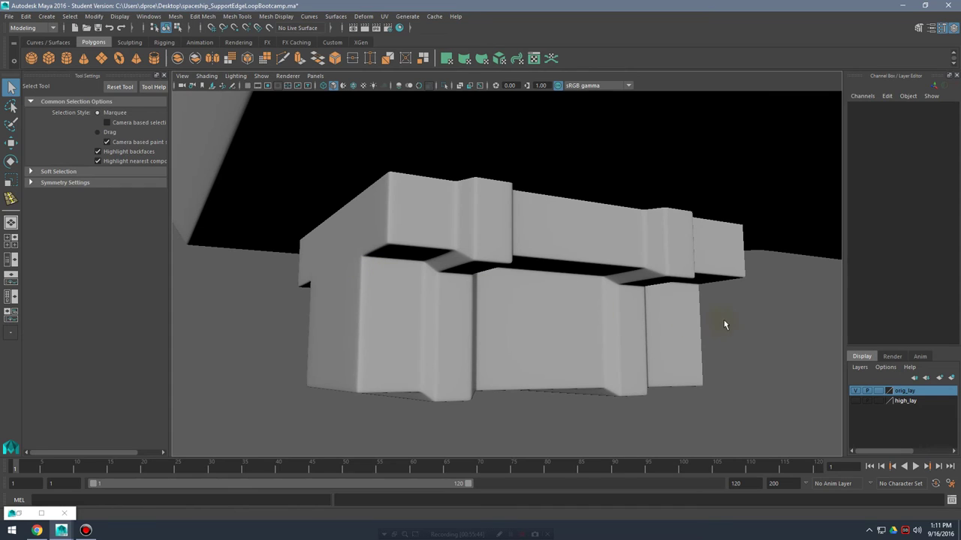
pyautogui.keyDown('alt'); pyautogui.moveTo(437, 347); pyautogui.dragTo(592, 317); pyautogui.keyUp('alt')
# - Examine the edges around the smoothed underside box's ledge and ribs, and return to whole-object selection
pyautogui.click(539, 305)
pyautogui.keyDown('alt'); pyautogui.moveTo(592, 317); pyautogui.dragTo(687, 316, button='right'); pyautogui.keyUp('alt')
pyautogui.keyDown('alt'); pyautogui.moveTo(688, 314); pyautogui.dragTo(692, 308); pyautogui.keyUp('alt')
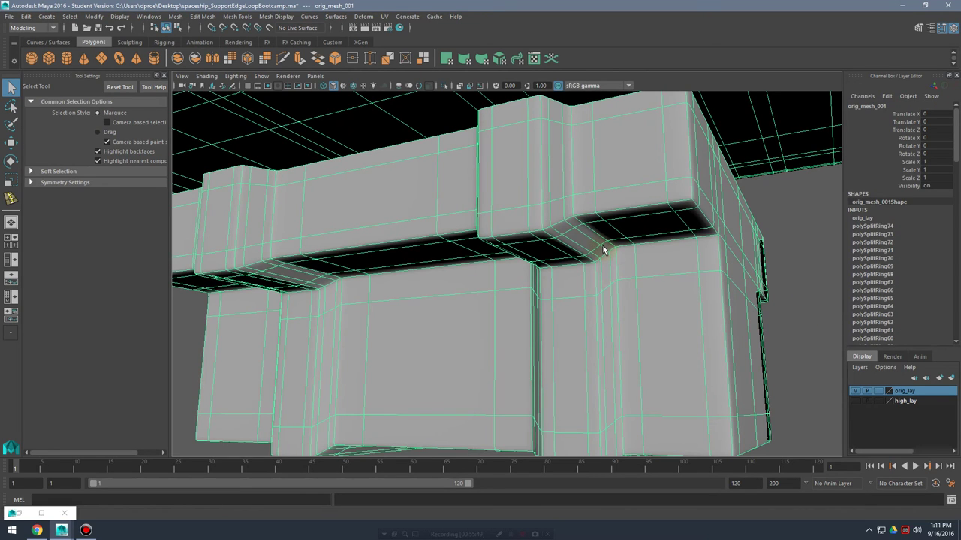
pyautogui.moveTo(600, 218); pyautogui.dragTo(612, 190, button='right')
pyautogui.keyDown('alt'); pyautogui.moveTo(728, 268); pyautogui.dragTo(585, 262); pyautogui.keyUp('alt')
pyautogui.keyDown('alt'); pyautogui.moveTo(449, 216); pyautogui.dragTo(597, 201); pyautogui.keyUp('alt')
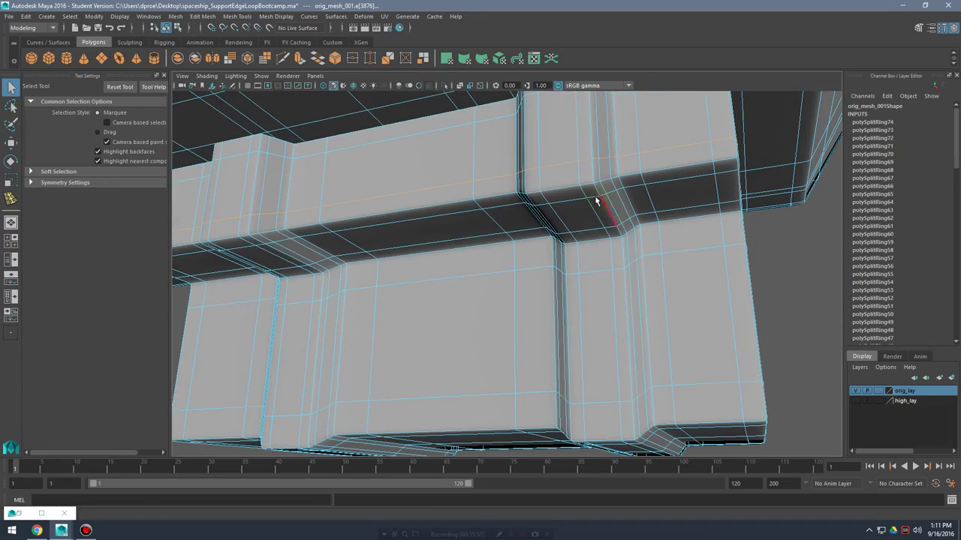
pyautogui.keyDown('alt'); pyautogui.moveTo(709, 257); pyautogui.dragTo(668, 217); pyautogui.keyUp('alt')
pyautogui.moveTo(668, 212); pyautogui.dragTo(741, 193, button='right')
pyautogui.keyDown('alt'); pyautogui.moveTo(783, 271); pyautogui.dragTo(630, 269, button='right'); pyautogui.keyUp('alt')
pyautogui.keyDown('alt'); pyautogui.moveTo(630, 271); pyautogui.dragTo(548, 293); pyautogui.keyUp('alt')
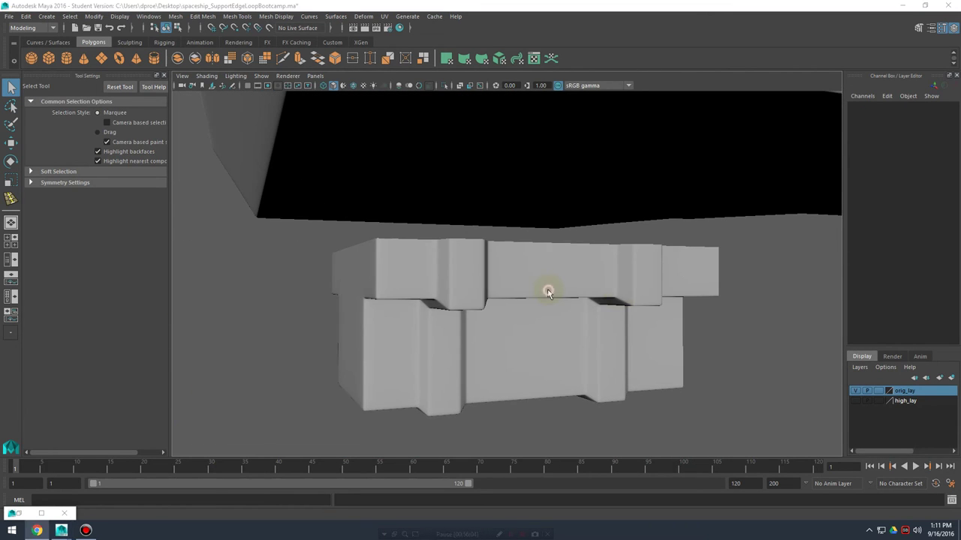
# - On the unsmoothed mesh, insert support edge loops near the top edge and end face of the outer deck ridge
pyautogui.moveTo(650, 217)
pyautogui.keyDown('alt'); pyautogui.mouseDown()
pyautogui.moveTo(598, 252)
pyautogui.moveTo(646, 213)
pyautogui.mouseUp(); pyautogui.keyUp('alt')
pyautogui.keyDown('alt'); pyautogui.moveTo(646, 213); pyautogui.dragTo(376, 318, button='middle'); pyautogui.keyUp('alt')
pyautogui.keyDown('alt'); pyautogui.moveTo(376, 318); pyautogui.dragTo(535, 246, button='right'); pyautogui.keyUp('alt')
pyautogui.keyDown('alt'); pyautogui.moveTo(535, 246); pyautogui.dragTo(661, 267); pyautogui.keyUp('alt')
pyautogui.click(510, 262)
pyautogui.press('1')
pyautogui.keyDown('alt'); pyautogui.moveTo(517, 270); pyautogui.dragTo(525, 257); pyautogui.keyUp('alt')
pyautogui.keyDown('alt'); pyautogui.moveTo(525, 258); pyautogui.dragTo(566, 238, button='middle'); pyautogui.keyUp('alt')
pyautogui.keyDown('alt'); pyautogui.moveTo(566, 237); pyautogui.dragTo(845, 265, button='right'); pyautogui.keyUp('alt')
pyautogui.keyDown('shift'); pyautogui.rightClick(605, 203); pyautogui.keyUp('shift')
pyautogui.keyDown('shift'); pyautogui.moveTo(604, 203); pyautogui.dragTo(567, 212, button='right'); pyautogui.keyUp('shift')
pyautogui.moveTo(626, 204); pyautogui.dragTo(681, 235)
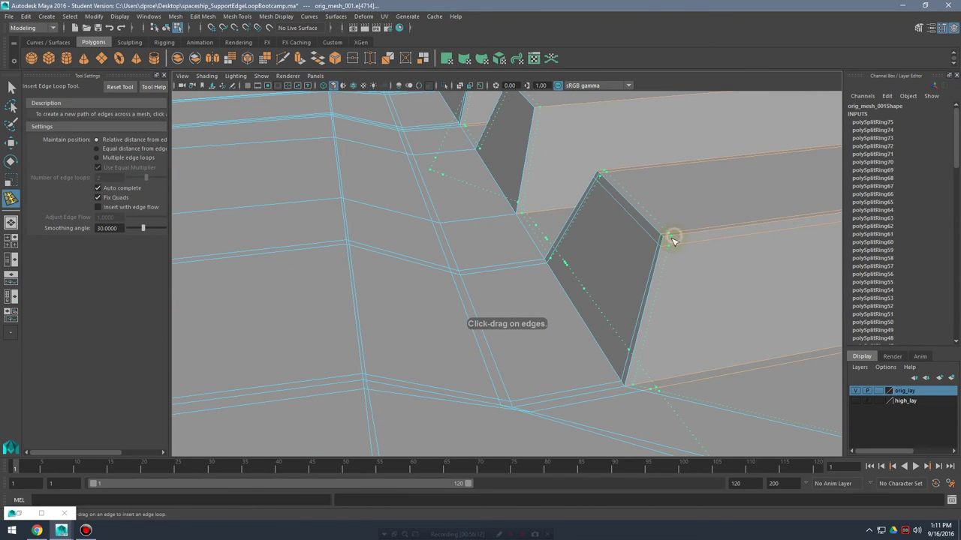
# - Insert support edge loops at the deck ridges' opposite ends and inspect the smoothed ridges as a whole object
pyautogui.keyDown('alt'); pyautogui.moveTo(721, 278); pyautogui.dragTo(576, 211); pyautogui.keyUp('alt')
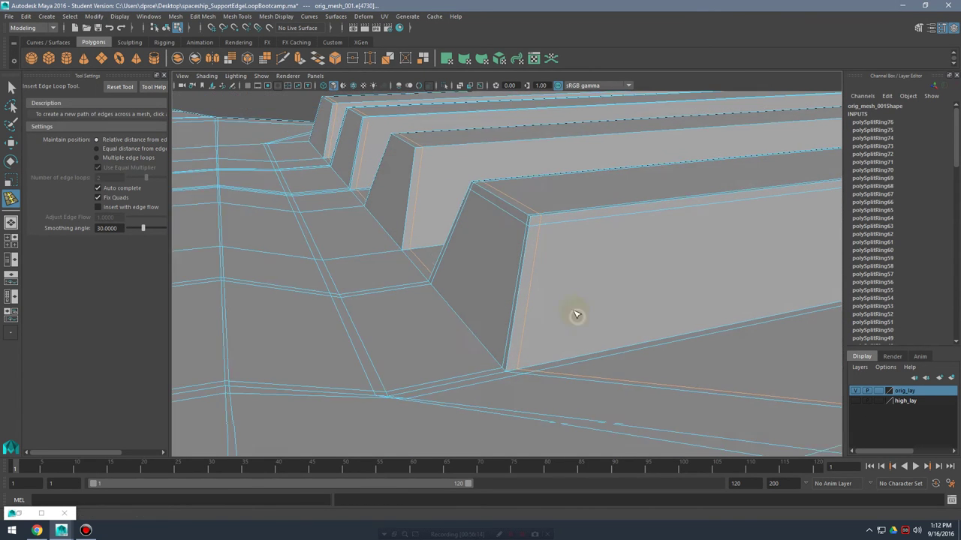
pyautogui.keyDown('alt'); pyautogui.moveTo(678, 289); pyautogui.dragTo(496, 266); pyautogui.keyUp('alt')
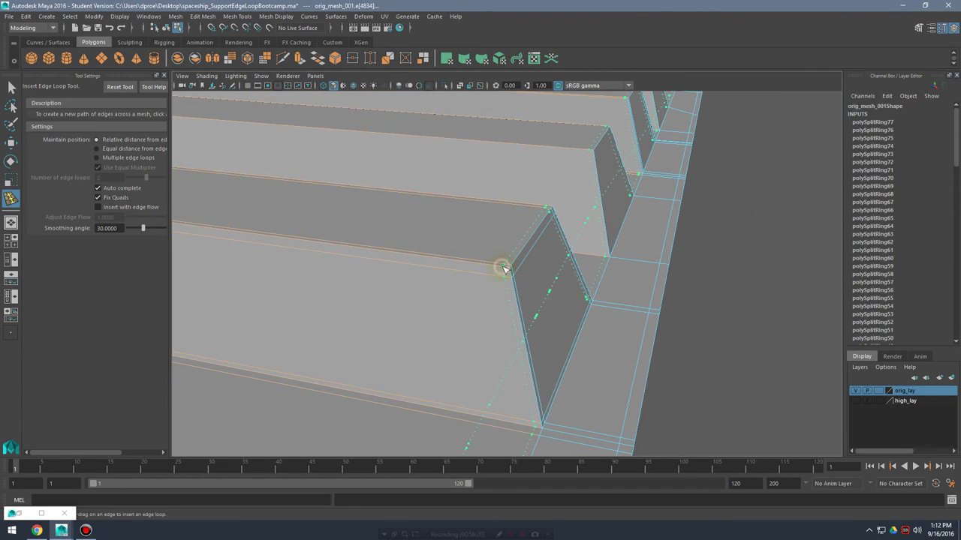
pyautogui.press('3')
pyautogui.press('q')
pyautogui.moveTo(534, 255); pyautogui.dragTo(605, 239, button='right')
pyautogui.click(738, 275)
pyautogui.keyDown('alt'); pyautogui.moveTo(738, 275); pyautogui.dragTo(684, 207); pyautogui.keyUp('alt')
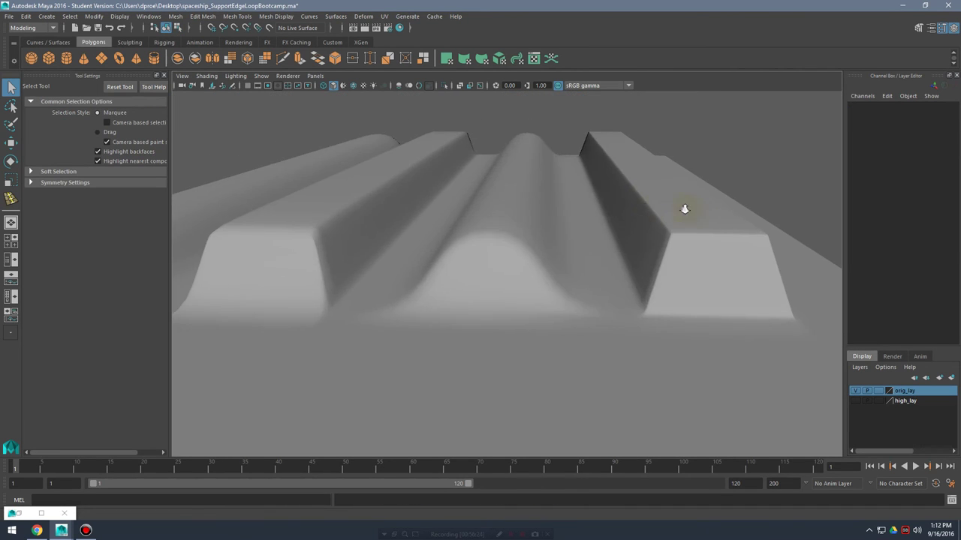
pyautogui.keyDown('alt'); pyautogui.moveTo(684, 208); pyautogui.dragTo(729, 216, button='right'); pyautogui.keyUp('alt')
pyautogui.keyDown('alt'); pyautogui.moveTo(728, 215); pyautogui.dragTo(521, 214); pyautogui.keyUp('alt')
pyautogui.click(475, 234)
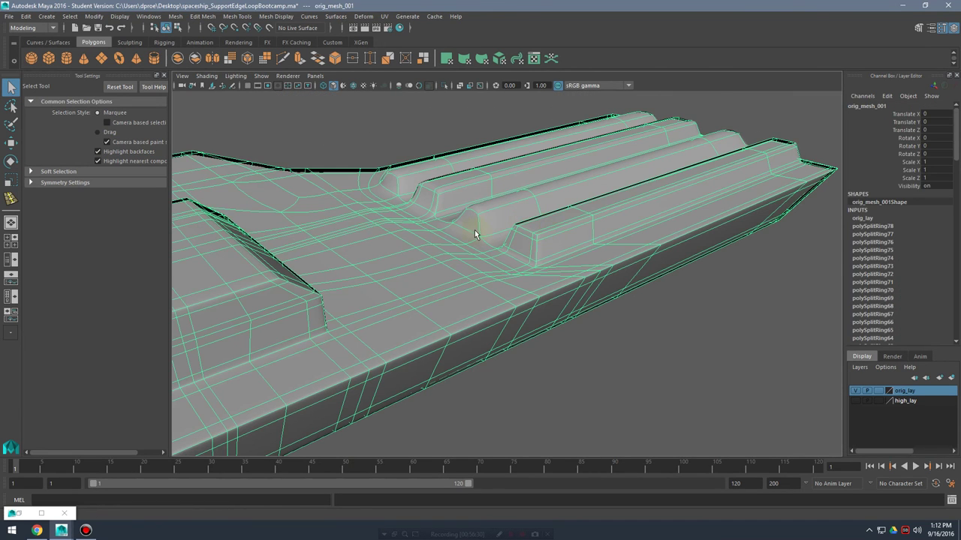
# - On the unsmoothed mesh, insert support edge loops around the bases of the deck ridges, close to where they meet the deck
pyautogui.keyDown('alt'); pyautogui.moveTo(433, 209); pyautogui.dragTo(606, 240); pyautogui.keyUp('alt')
pyautogui.press('1')
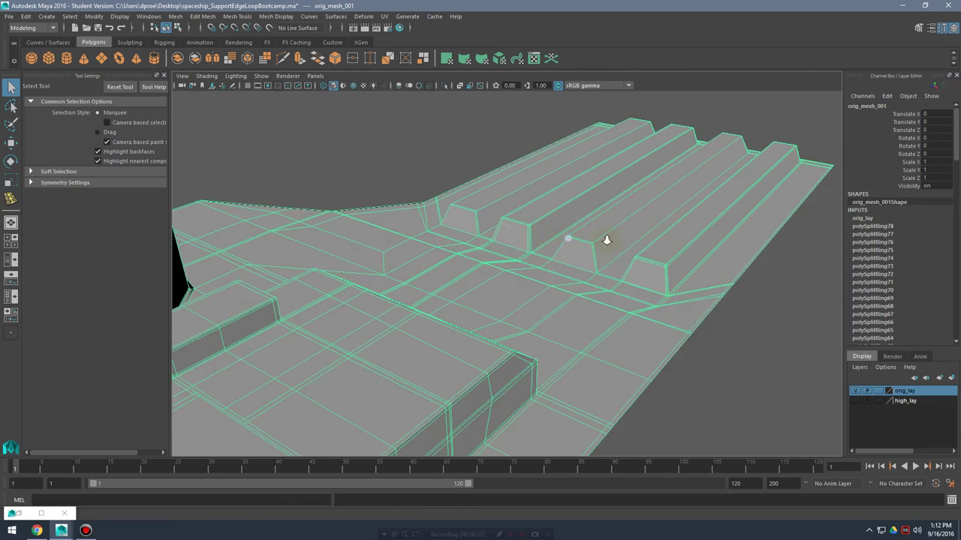
pyautogui.keyDown('alt'); pyautogui.moveTo(596, 260); pyautogui.dragTo(665, 276, button='right'); pyautogui.keyUp('alt')
pyautogui.keyDown('shift'); pyautogui.moveTo(620, 228); pyautogui.dragTo(595, 242, button='right'); pyautogui.keyUp('shift')
pyautogui.moveTo(595, 238); pyautogui.dragTo(598, 237)
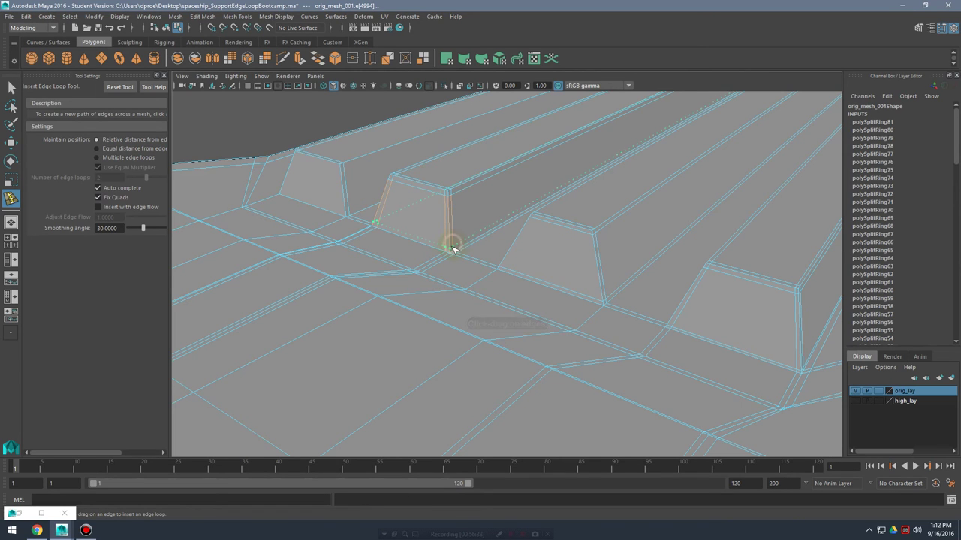
pyautogui.click(486, 254)
pyautogui.keyDown('alt'); pyautogui.moveTo(486, 254); pyautogui.dragTo(458, 229); pyautogui.keyUp('alt')
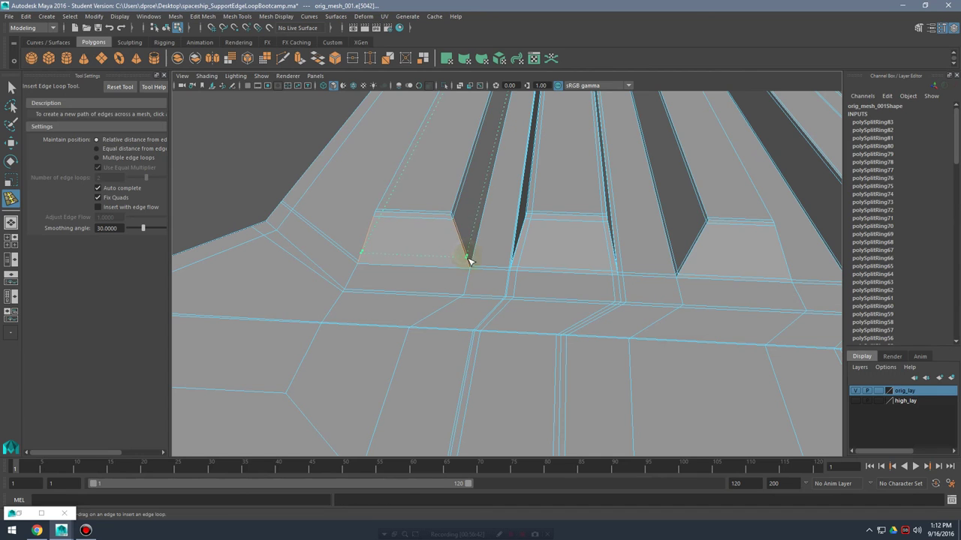
pyautogui.click(447, 219)
# - Insert lengthwise support edge loops close to the long top edges of the deck ridges
pyautogui.moveTo(447, 218)
pyautogui.keyDown('alt'); pyautogui.mouseDown()
pyautogui.moveTo(456, 225)
pyautogui.moveTo(448, 222)
pyautogui.mouseUp(); pyautogui.keyUp('alt')
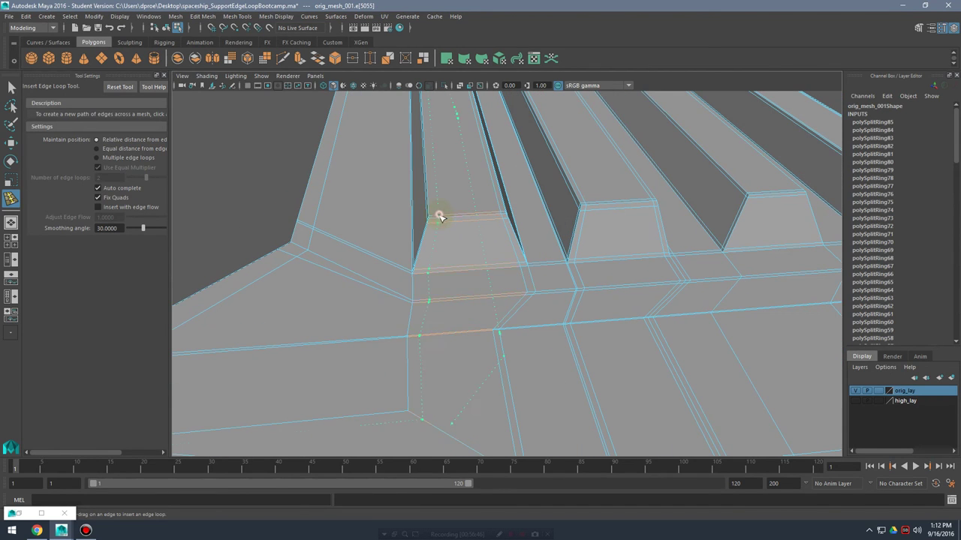
pyautogui.keyDown('alt'); pyautogui.moveTo(674, 239); pyautogui.dragTo(626, 226); pyautogui.keyUp('alt')
pyautogui.keyDown('alt'); pyautogui.moveTo(598, 246); pyautogui.dragTo(532, 296); pyautogui.keyUp('alt')
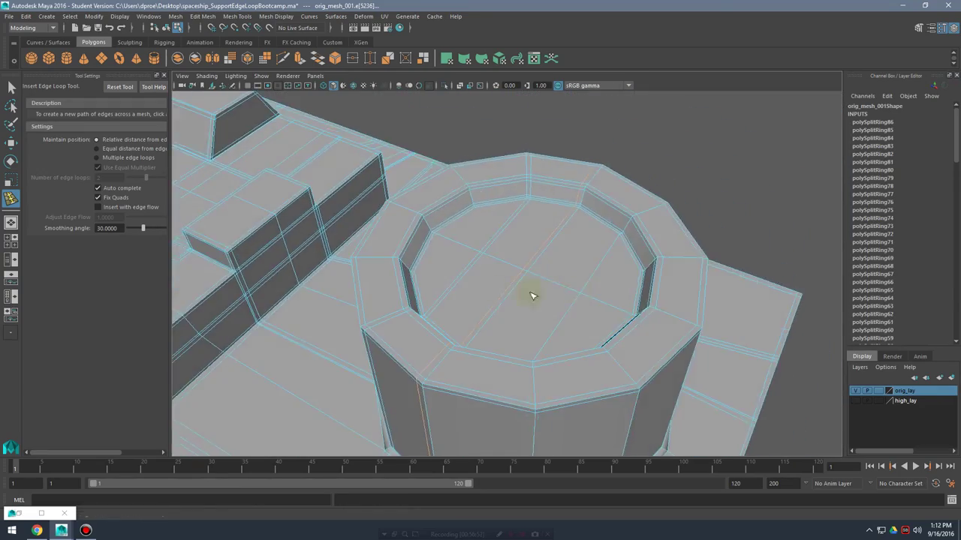
pyautogui.keyDown('alt'); pyautogui.moveTo(532, 295); pyautogui.dragTo(613, 229, button='middle'); pyautogui.keyUp('alt')
pyautogui.keyDown('alt'); pyautogui.moveTo(600, 247); pyautogui.dragTo(708, 247); pyautogui.keyUp('alt')
pyautogui.keyDown('alt'); pyautogui.moveTo(708, 247); pyautogui.dragTo(472, 224, button='middle'); pyautogui.keyUp('alt')
pyautogui.keyDown('alt'); pyautogui.moveTo(471, 224); pyautogui.dragTo(601, 231); pyautogui.keyUp('alt')
pyautogui.keyDown('alt'); pyautogui.moveTo(601, 232); pyautogui.dragTo(311, 255, button='middle'); pyautogui.keyUp('alt')
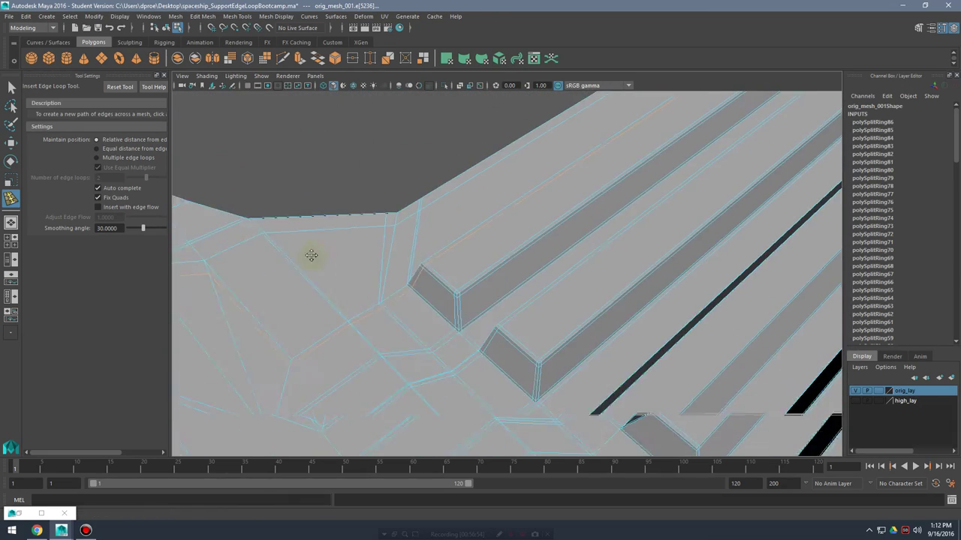
pyautogui.keyDown('alt'); pyautogui.moveTo(311, 256); pyautogui.dragTo(653, 244); pyautogui.keyUp('alt')
pyautogui.keyDown('alt'); pyautogui.moveTo(653, 244); pyautogui.dragTo(529, 263, button='middle'); pyautogui.keyUp('alt')
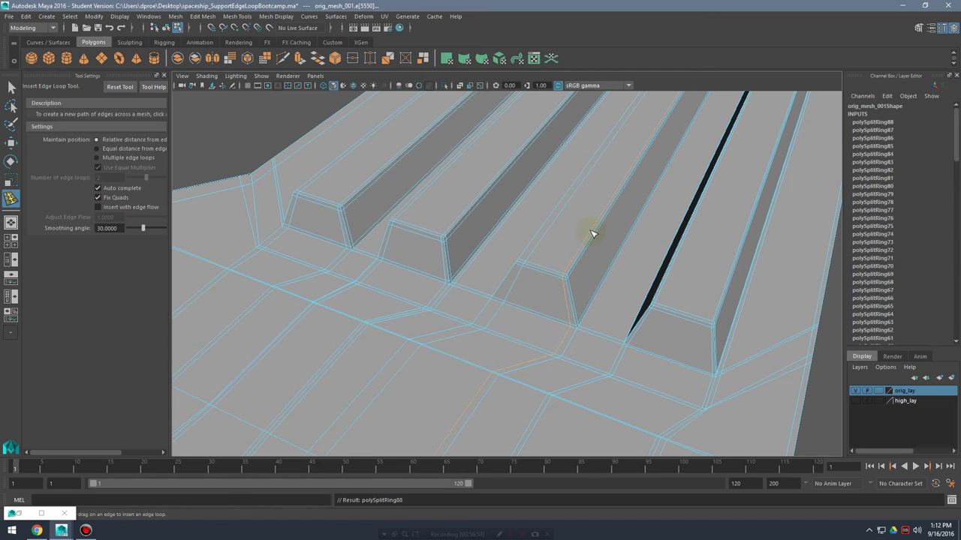
# - Return to whole-object selection and inspect the smoothed ridges and the deck beside them
pyautogui.press('q')
pyautogui.moveTo(587, 230); pyautogui.dragTo(690, 212, button='right')
pyautogui.click(831, 286)
pyautogui.keyDown('alt'); pyautogui.moveTo(750, 225); pyautogui.dragTo(568, 215, button='right'); pyautogui.keyUp('alt')
pyautogui.keyDown('alt'); pyautogui.moveTo(568, 215); pyautogui.dragTo(552, 276); pyautogui.keyUp('alt')
pyautogui.keyDown('alt'); pyautogui.moveTo(552, 276); pyautogui.dragTo(761, 325, button='middle'); pyautogui.keyUp('alt')
pyautogui.keyDown('alt'); pyautogui.moveTo(762, 324); pyautogui.dragTo(781, 328, button='right'); pyautogui.keyUp('alt')
pyautogui.keyDown('alt'); pyautogui.moveTo(780, 328); pyautogui.dragTo(641, 335); pyautogui.keyUp('alt')
pyautogui.click(641, 335)
pyautogui.keyDown('alt'); pyautogui.moveTo(641, 335); pyautogui.dragTo(603, 289, button='middle'); pyautogui.keyUp('alt')
# - Examine the unsmoothed deck where the support loops converge between the raised block, the cylinder and the ridges
pyautogui.press('1')
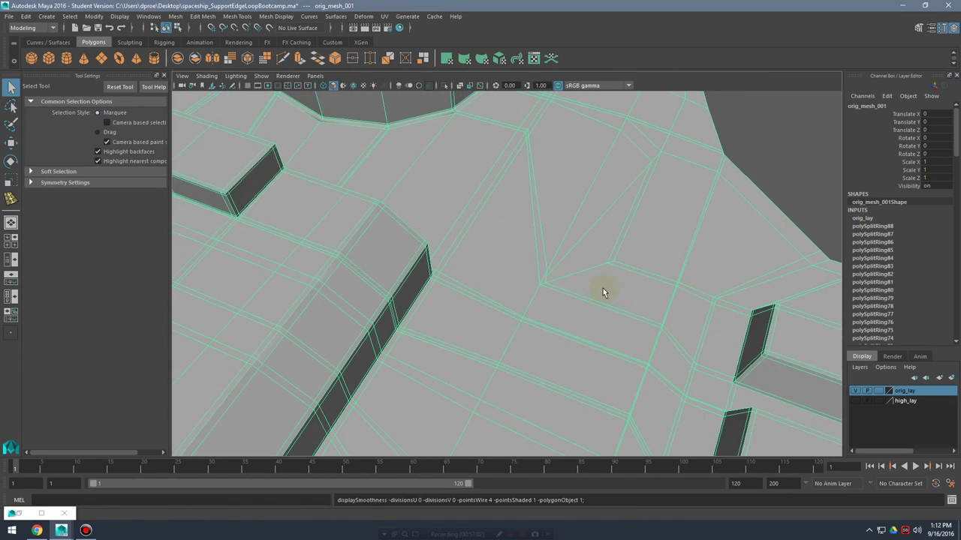
pyautogui.keyDown('alt'); pyautogui.moveTo(602, 289); pyautogui.dragTo(758, 322, button='right'); pyautogui.keyUp('alt')
pyautogui.press('1')
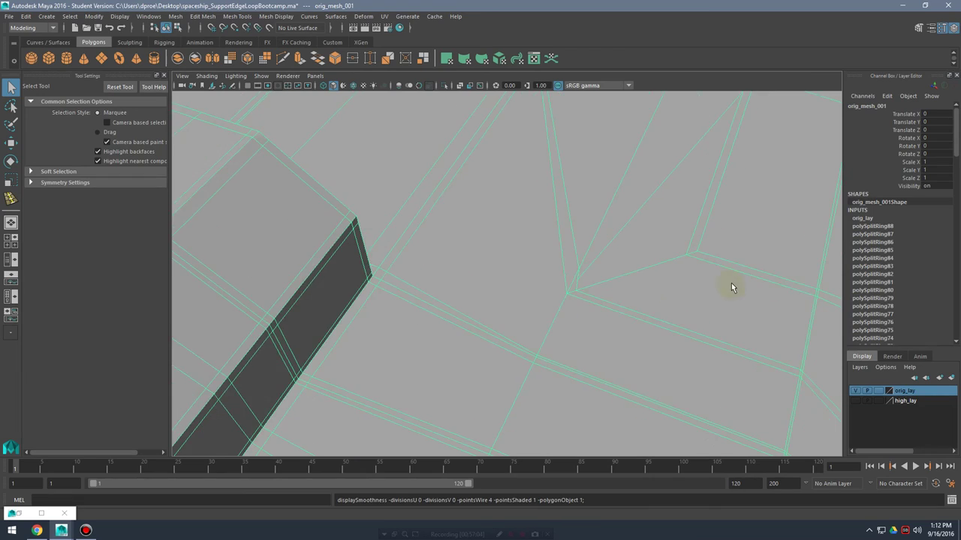
pyautogui.keyDown('alt'); pyautogui.moveTo(729, 285); pyautogui.dragTo(541, 202, button='right'); pyautogui.keyUp('alt')
pyautogui.keyDown('alt'); pyautogui.moveTo(785, 279); pyautogui.dragTo(713, 251, button='right'); pyautogui.keyUp('alt')
pyautogui.keyDown('alt'); pyautogui.moveTo(713, 252); pyautogui.dragTo(654, 272); pyautogui.keyUp('alt')
pyautogui.keyDown('alt'); pyautogui.moveTo(654, 272); pyautogui.dragTo(732, 289, button='right'); pyautogui.keyUp('alt')
pyautogui.keyDown('alt'); pyautogui.moveTo(732, 289); pyautogui.dragTo(641, 225, button='middle'); pyautogui.keyUp('alt')
pyautogui.keyDown('alt'); pyautogui.moveTo(641, 225); pyautogui.dragTo(690, 234, button='right'); pyautogui.keyUp('alt')
# - Preview the mesh smoothed without the wireframe and inspect the deck, raised blocks and cylinder for shading flaws
pyautogui.press('3')
pyautogui.keyDown('alt'); pyautogui.moveTo(725, 226); pyautogui.dragTo(650, 211); pyautogui.keyUp('alt')
pyautogui.moveTo(601, 187); pyautogui.dragTo(653, 163, button='right')
pyautogui.click(725, 253)
pyautogui.keyDown('alt'); pyautogui.moveTo(746, 253); pyautogui.dragTo(630, 248); pyautogui.keyUp('alt')
pyautogui.keyDown('alt'); pyautogui.moveTo(758, 280); pyautogui.dragTo(685, 273, button='right'); pyautogui.keyUp('alt')
pyautogui.keyDown('alt'); pyautogui.moveTo(693, 271); pyautogui.dragTo(598, 265); pyautogui.keyUp('alt')
pyautogui.keyDown('alt'); pyautogui.moveTo(665, 286); pyautogui.dragTo(558, 268); pyautogui.keyUp('alt')
pyautogui.keyDown('alt'); pyautogui.moveTo(558, 268); pyautogui.dragTo(635, 264, button='right'); pyautogui.keyUp('alt')
pyautogui.keyDown('alt'); pyautogui.moveTo(558, 248); pyautogui.dragTo(616, 259); pyautogui.keyUp('alt')
pyautogui.keyDown('alt'); pyautogui.moveTo(615, 259); pyautogui.dragTo(540, 278, button='middle'); pyautogui.keyUp('alt')
pyautogui.moveTo(630, 268)
pyautogui.keyDown('alt'); pyautogui.mouseDown(button='right')
pyautogui.moveTo(676, 268)
pyautogui.moveTo(623, 268)
pyautogui.mouseUp(button='right'); pyautogui.keyUp('alt')
pyautogui.keyDown('alt'); pyautogui.moveTo(623, 267); pyautogui.dragTo(505, 266, button='middle'); pyautogui.keyUp('alt')
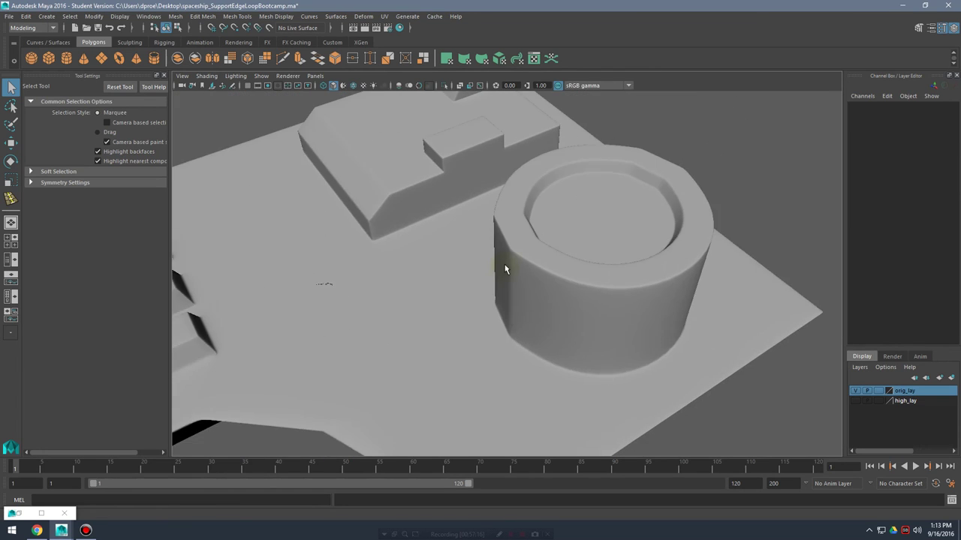
# - Merge the cluster of vertices where the deck's support edges converge into one vertex, checking the selection in wireframe
pyautogui.keyDown('alt'); pyautogui.moveTo(504, 266); pyautogui.dragTo(575, 292); pyautogui.keyUp('alt')
pyautogui.click(556, 264)
pyautogui.keyDown('alt'); pyautogui.moveTo(555, 263); pyautogui.dragTo(564, 291); pyautogui.keyUp('alt')
pyautogui.moveTo(553, 259)
pyautogui.keyDown('alt'); pyautogui.mouseDown(button='right')
pyautogui.moveTo(572, 265)
pyautogui.moveTo(576, 255)
pyautogui.moveTo(545, 253)
pyautogui.mouseUp(button='right'); pyautogui.keyUp('alt')
pyautogui.scroll(6, 572, 264)
pyautogui.click(557, 316)
pyautogui.keyDown('alt'); pyautogui.moveTo(557, 317); pyautogui.dragTo(567, 320); pyautogui.keyUp('alt')
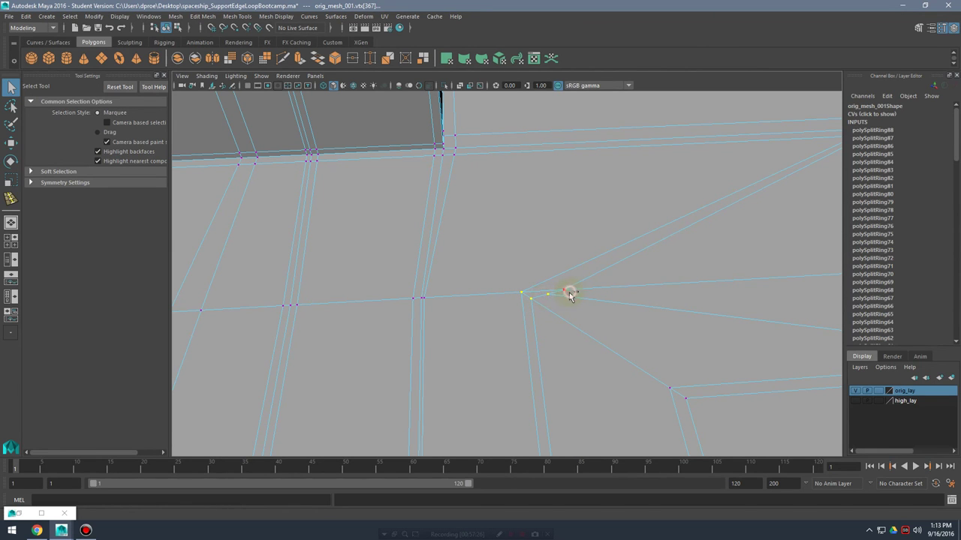
pyautogui.press('4')
pyautogui.keyDown('alt'); pyautogui.moveTo(606, 306); pyautogui.dragTo(599, 295); pyautogui.keyUp('alt')
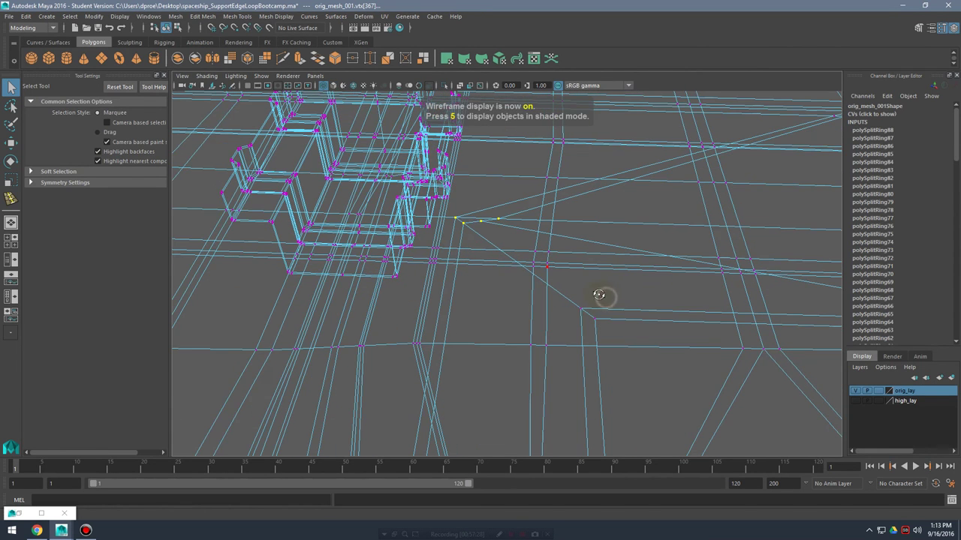
pyautogui.keyDown('alt'); pyautogui.moveTo(555, 257); pyautogui.dragTo(566, 275, button='middle'); pyautogui.keyUp('alt')
pyautogui.press('5')
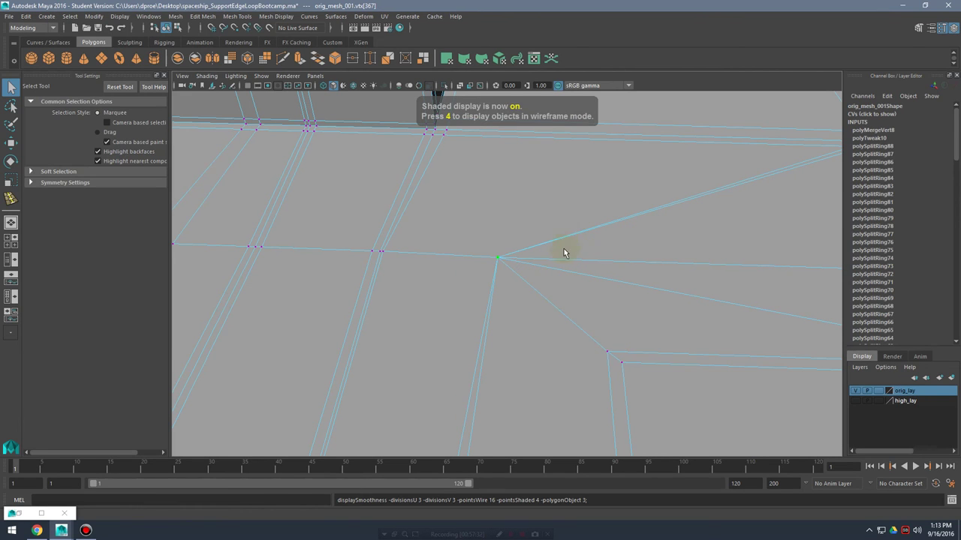
# - Return to whole-object selection and inspect the smoothed deck around the merged vertex and cylinder
pyautogui.moveTo(562, 243); pyautogui.dragTo(653, 244, button='right')
pyautogui.scroll(-8, 642, 259)
pyautogui.moveTo(638, 262)
pyautogui.keyDown('alt'); pyautogui.mouseDown()
pyautogui.moveTo(653, 271)
pyautogui.moveTo(584, 279)
pyautogui.mouseUp(); pyautogui.keyUp('alt')
pyautogui.keyDown('alt'); pyautogui.moveTo(584, 278); pyautogui.dragTo(660, 284, button='right'); pyautogui.keyUp('alt')
pyautogui.moveTo(660, 287)
pyautogui.keyDown('alt'); pyautogui.mouseDown()
pyautogui.moveTo(580, 284)
pyautogui.moveTo(656, 257)
pyautogui.moveTo(593, 262)
pyautogui.moveTo(499, 321)
pyautogui.mouseUp(); pyautogui.keyUp('alt')
pyautogui.keyDown('alt'); pyautogui.moveTo(499, 321); pyautogui.dragTo(515, 311, button='middle'); pyautogui.keyUp('alt')
pyautogui.keyDown('alt'); pyautogui.moveTo(515, 310); pyautogui.dragTo(577, 305); pyautogui.keyUp('alt')
pyautogui.keyDown('alt'); pyautogui.moveTo(577, 305); pyautogui.dragTo(563, 283, button='middle'); pyautogui.keyUp('alt')
pyautogui.keyDown('alt'); pyautogui.moveTo(563, 283); pyautogui.dragTo(609, 275); pyautogui.keyUp('alt')
pyautogui.click(609, 274)
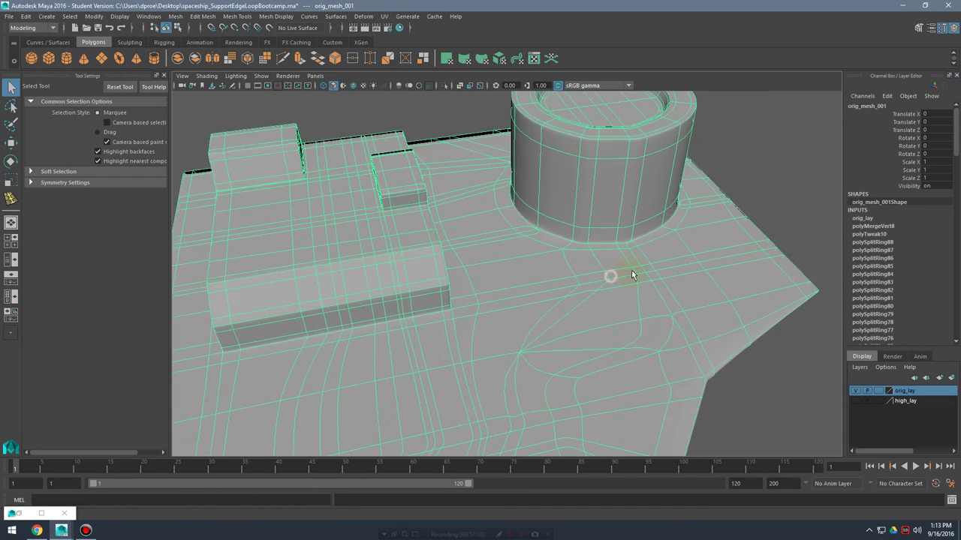
# - On the unsmoothed mesh, move the stray vertex at the cylinder's base onto its neighbour and merge them
pyautogui.keyDown('alt'); pyautogui.moveTo(631, 270); pyautogui.dragTo(548, 300, button='middle'); pyautogui.keyUp('alt')
pyautogui.keyDown('alt'); pyautogui.moveTo(547, 299); pyautogui.dragTo(669, 319, button='right'); pyautogui.keyUp('alt')
pyautogui.keyDown('alt'); pyautogui.moveTo(603, 345); pyautogui.dragTo(456, 318, button='right'); pyautogui.keyUp('alt')
pyautogui.press('1')
pyautogui.keyDown('alt'); pyautogui.moveTo(564, 270); pyautogui.dragTo(664, 247, button='right'); pyautogui.keyUp('alt')
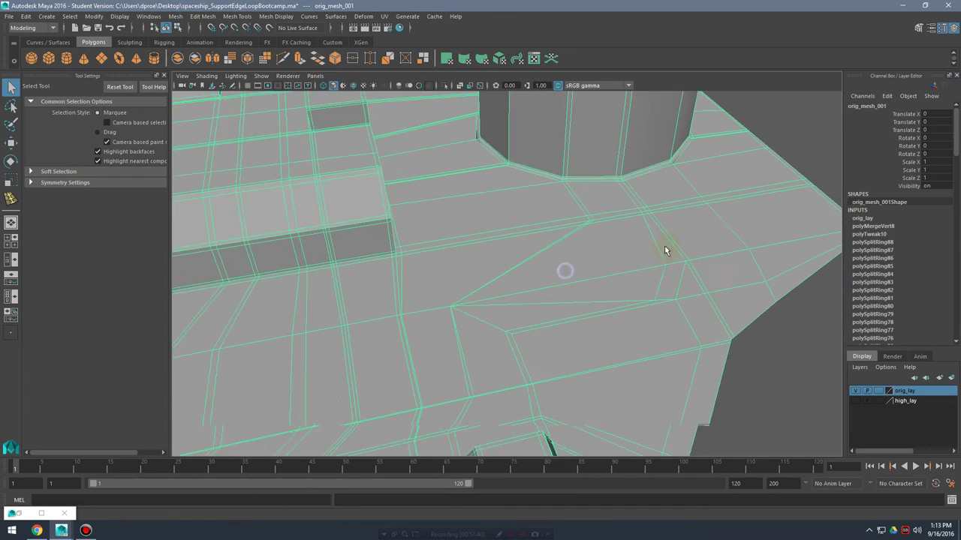
pyautogui.keyDown('alt'); pyautogui.moveTo(664, 247); pyautogui.dragTo(611, 285, button='middle'); pyautogui.keyUp('alt')
pyautogui.moveTo(611, 288)
pyautogui.keyDown('alt'); pyautogui.mouseDown()
pyautogui.moveTo(551, 307)
pyautogui.moveTo(624, 280)
pyautogui.mouseUp(); pyautogui.keyUp('alt')
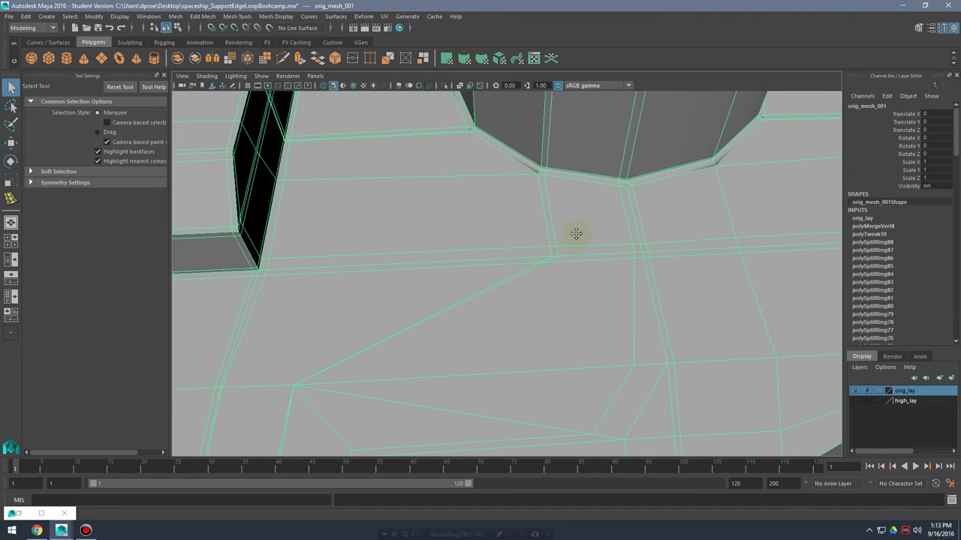
pyautogui.keyDown('alt'); pyautogui.moveTo(575, 234); pyautogui.dragTo(534, 228); pyautogui.keyUp('alt')
pyautogui.moveTo(534, 228); pyautogui.dragTo(525, 207, button='right')
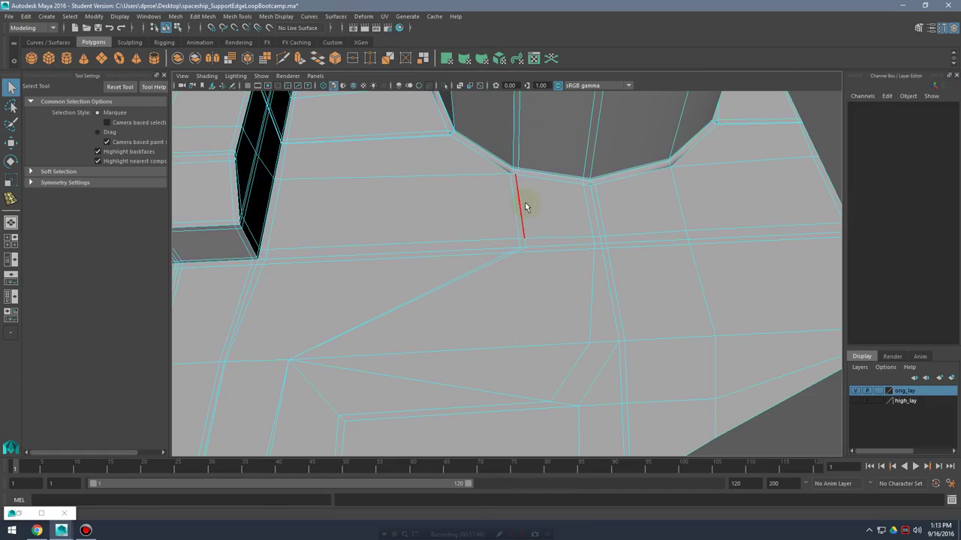
pyautogui.click(525, 207)
pyautogui.keyDown('alt'); pyautogui.moveTo(525, 206); pyautogui.dragTo(517, 320); pyautogui.keyUp('alt')
pyautogui.moveTo(449, 252); pyautogui.dragTo(412, 328, button='right')
pyautogui.click(403, 304)
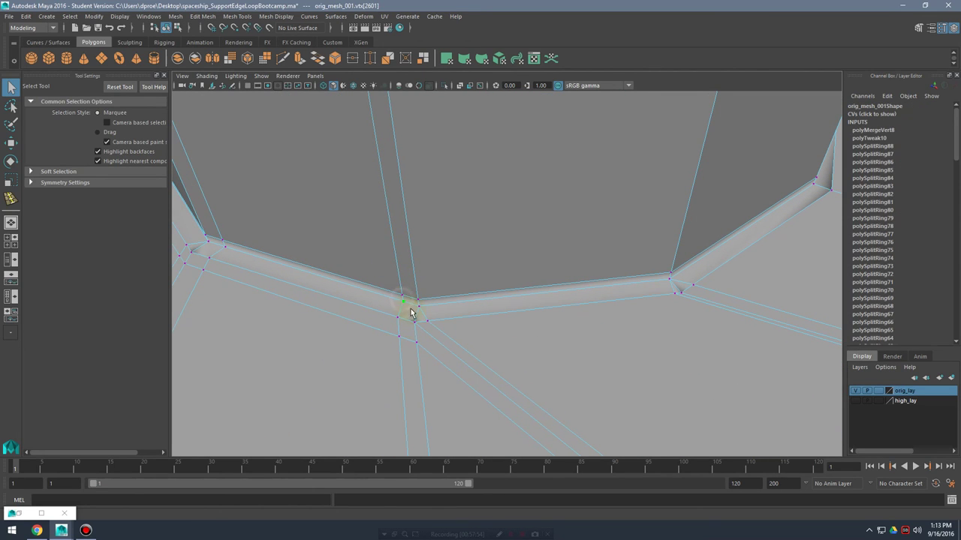
pyautogui.press('w')
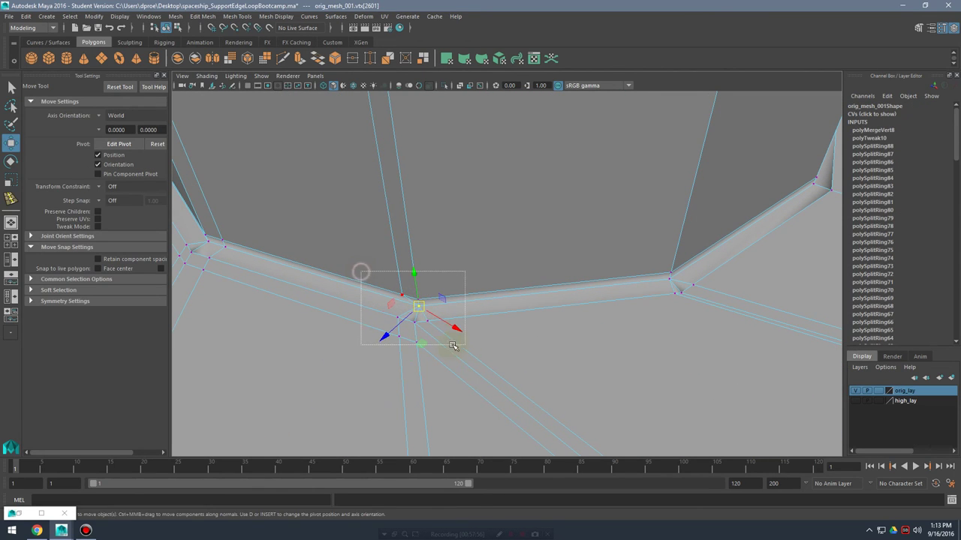
pyautogui.keyDown('shift'); pyautogui.moveTo(489, 267); pyautogui.dragTo(497, 269, button='right'); pyautogui.keyUp('shift')
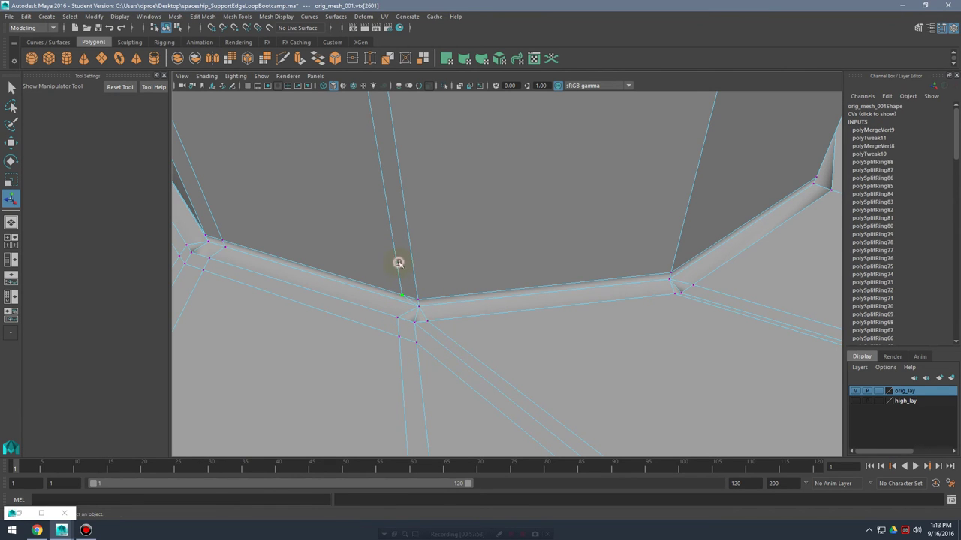
# - Delete the extra edge loop running up the cylinder's wall and across its top, and preview the cylinder smoothed
pyautogui.moveTo(398, 259); pyautogui.dragTo(395, 226, button='right')
pyautogui.doubleClick(395, 222)
pyautogui.keyDown('alt'); pyautogui.moveTo(560, 225); pyautogui.dragTo(403, 181, button='right'); pyautogui.keyUp('alt')
pyautogui.keyDown('alt'); pyautogui.moveTo(404, 180); pyautogui.dragTo(420, 313, button='middle'); pyautogui.keyUp('alt')
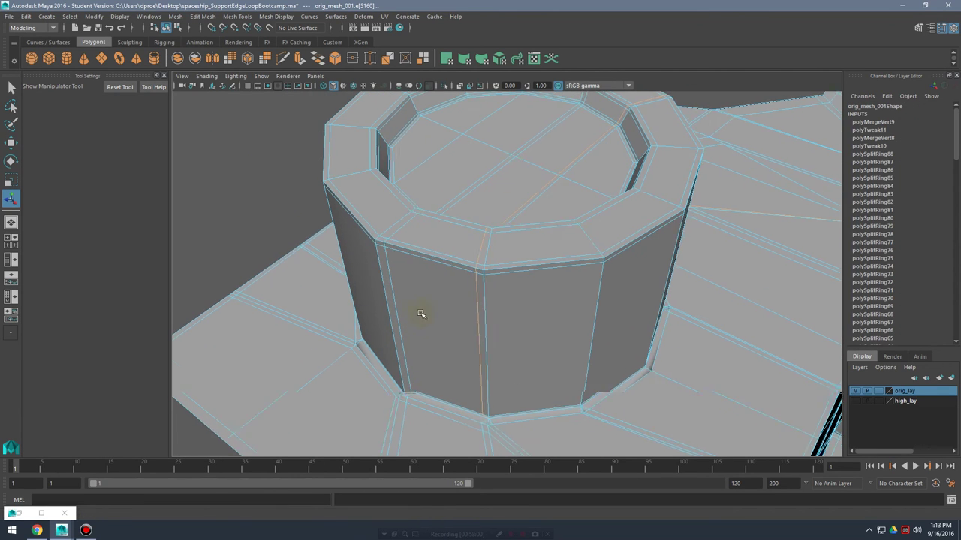
pyautogui.keyDown('shift'); pyautogui.rightClick(523, 233); pyautogui.keyUp('shift')
pyautogui.moveTo(565, 253)
pyautogui.keyDown('alt'); pyautogui.mouseDown()
pyautogui.moveTo(665, 210)
pyautogui.moveTo(659, 255)
pyautogui.moveTo(574, 241)
pyautogui.mouseUp(); pyautogui.keyUp('alt')
pyautogui.press('3')
pyautogui.moveTo(572, 240); pyautogui.dragTo(622, 223, button='right')
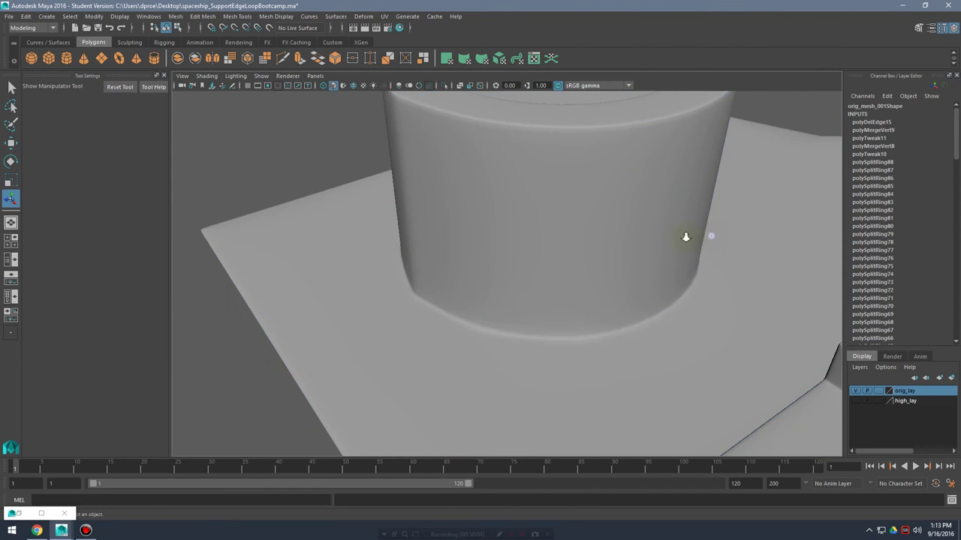
pyautogui.keyDown('alt'); pyautogui.moveTo(710, 236); pyautogui.dragTo(663, 240, button='right'); pyautogui.keyUp('alt')
pyautogui.keyDown('alt'); pyautogui.moveTo(663, 240); pyautogui.dragTo(601, 253); pyautogui.keyUp('alt')
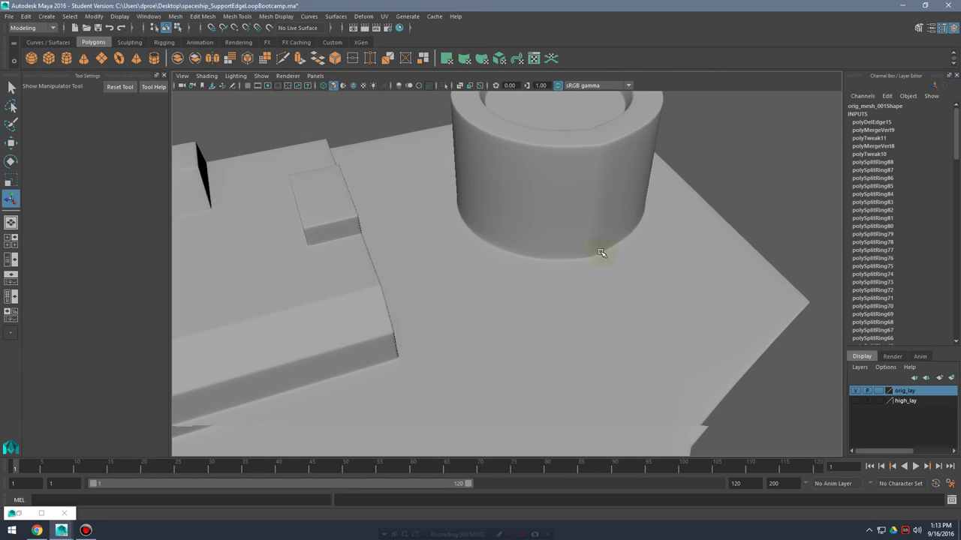
pyautogui.keyDown('alt'); pyautogui.moveTo(581, 279); pyautogui.dragTo(558, 305, button='middle'); pyautogui.keyUp('alt')
# - Snap the doubled vertex at the cylinder's base onto its neighbour and merge the overlapping vertices around the cylinder
pyautogui.press('1')
pyautogui.keyDown('alt'); pyautogui.moveTo(558, 305); pyautogui.dragTo(624, 307, button='right'); pyautogui.keyUp('alt')
pyautogui.keyDown('alt'); pyautogui.moveTo(646, 327); pyautogui.dragTo(566, 296, button='middle'); pyautogui.keyUp('alt')
pyautogui.keyDown('alt'); pyautogui.moveTo(566, 296); pyautogui.dragTo(638, 319, button='right'); pyautogui.keyUp('alt')
pyautogui.moveTo(500, 250); pyautogui.dragTo(454, 252, button='right')
pyautogui.click(507, 302)
pyautogui.press('w')
pyautogui.keyDown('alt'); pyautogui.moveTo(585, 328); pyautogui.dragTo(560, 296); pyautogui.keyUp('alt')
pyautogui.scroll(3, 518, 358)
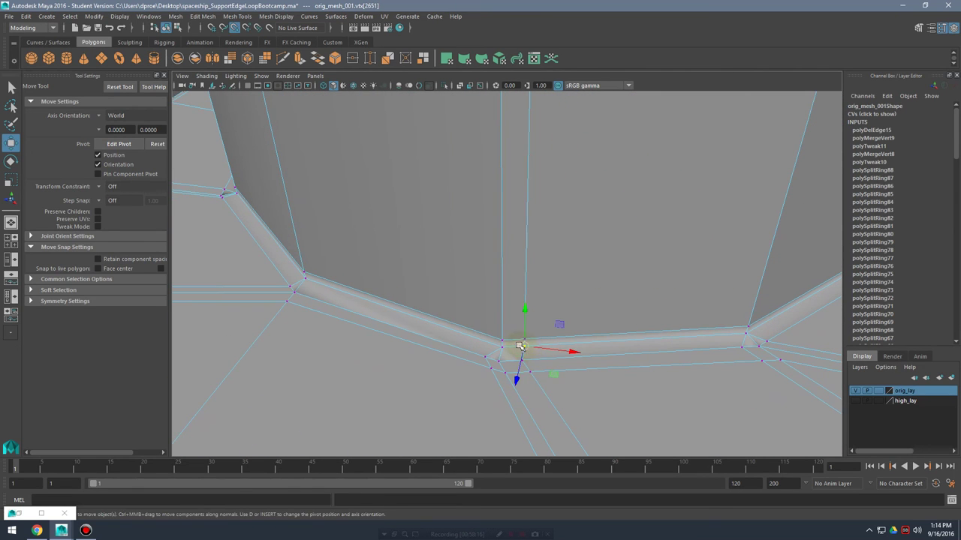
pyautogui.keyDown('alt'); pyautogui.moveTo(600, 301); pyautogui.dragTo(424, 226); pyautogui.keyUp('alt')
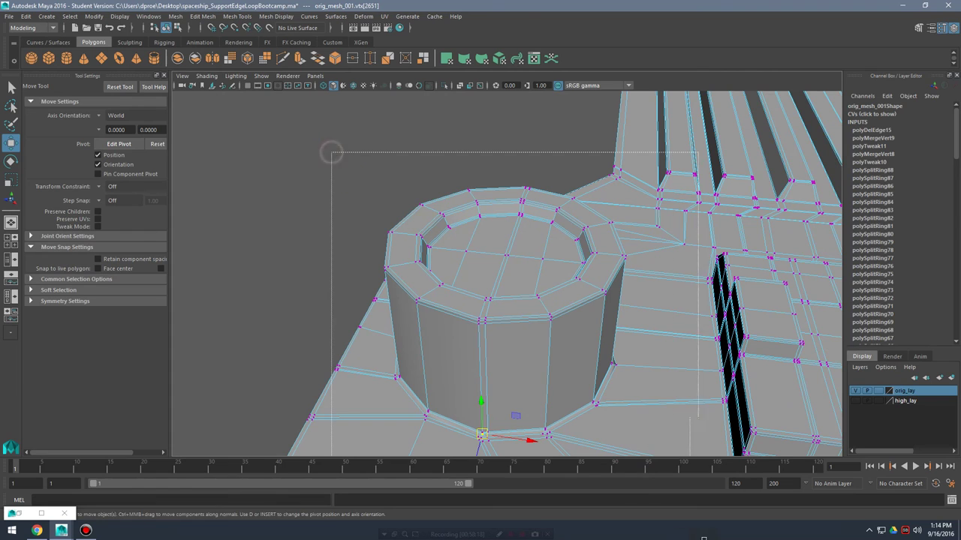
pyautogui.moveTo(331, 154); pyautogui.dragTo(333, 156)
pyautogui.keyDown('alt'); pyautogui.moveTo(333, 156); pyautogui.dragTo(598, 316); pyautogui.keyUp('alt')
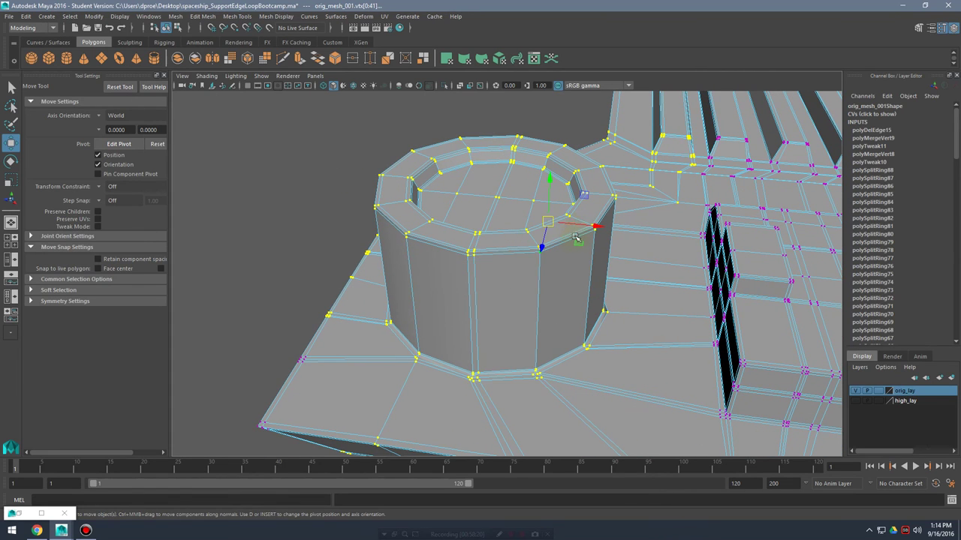
pyautogui.press('g')
# - Delete the second extra edge loop running up the cylinder's wall and across its recessed top
pyautogui.press('3')
pyautogui.moveTo(506, 222); pyautogui.dragTo(502, 219, button='right')
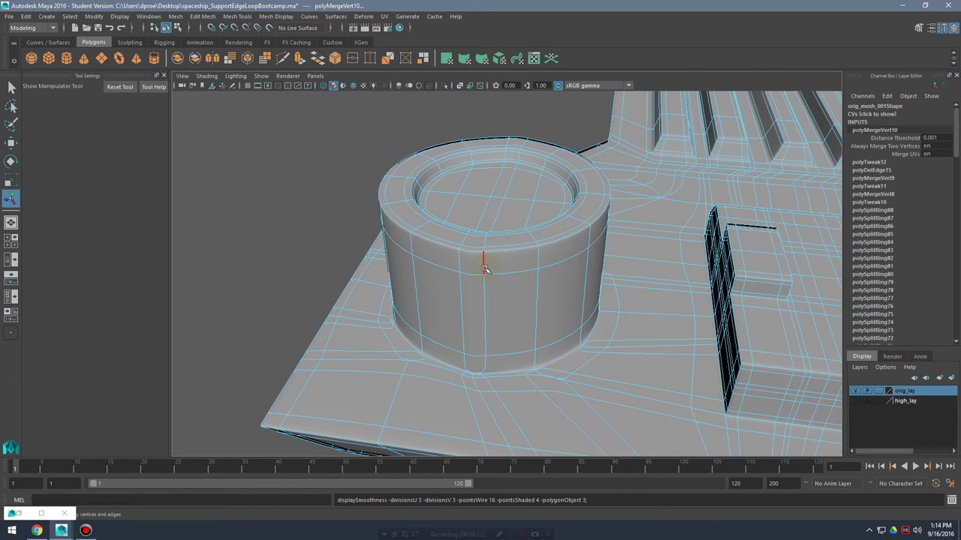
pyautogui.press('1')
pyautogui.keyDown('alt'); pyautogui.moveTo(563, 283); pyautogui.dragTo(587, 254, button='middle'); pyautogui.keyUp('alt')
pyautogui.scroll(3, 587, 253)
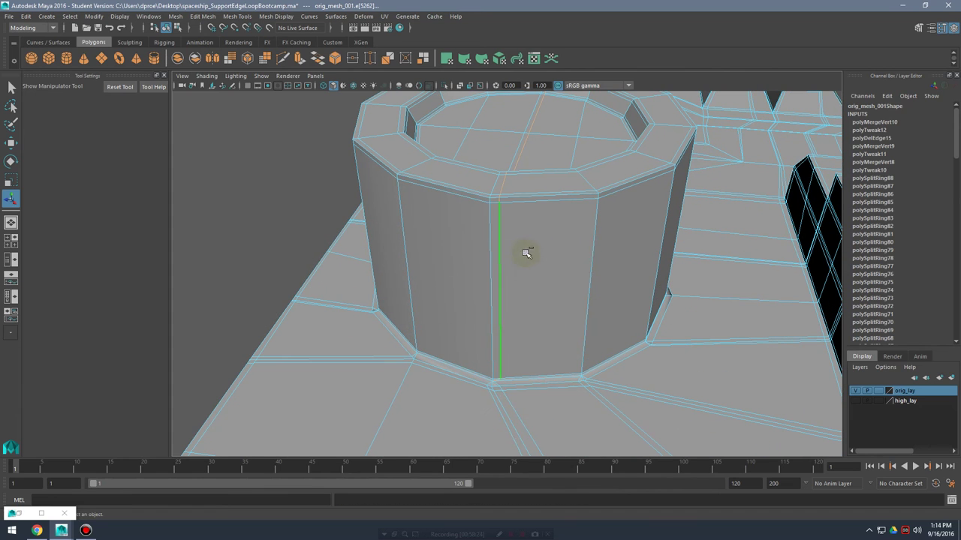
pyautogui.keyDown('alt'); pyautogui.moveTo(625, 292); pyautogui.dragTo(627, 353, button='middle'); pyautogui.keyUp('alt')
# - Preview the mesh smoothed without the wireframe and inspect the cylinder and the deck toward the ridges
pyautogui.press('3')
pyautogui.moveTo(622, 227); pyautogui.dragTo(669, 210, button='right')
pyautogui.click(757, 256)
pyautogui.keyDown('alt'); pyautogui.moveTo(725, 251); pyautogui.dragTo(653, 260); pyautogui.keyUp('alt')
pyautogui.keyDown('alt'); pyautogui.moveTo(652, 260); pyautogui.dragTo(451, 265, button='right'); pyautogui.keyUp('alt')
pyautogui.keyDown('alt'); pyautogui.moveTo(529, 330); pyautogui.dragTo(642, 269, button='middle'); pyautogui.keyUp('alt')
pyautogui.keyDown('alt'); pyautogui.moveTo(650, 269); pyautogui.dragTo(545, 281); pyautogui.keyUp('alt')
pyautogui.keyDown('alt'); pyautogui.moveTo(450, 319); pyautogui.dragTo(547, 270, button='middle'); pyautogui.keyUp('alt')
pyautogui.keyDown('alt'); pyautogui.moveTo(547, 270); pyautogui.dragTo(739, 292, button='right'); pyautogui.keyUp('alt')
pyautogui.click(627, 251)
pyautogui.keyDown('alt'); pyautogui.moveTo(637, 260); pyautogui.dragTo(540, 290); pyautogui.keyUp('alt')
# - Insert a support edge loop in the deck along the base of the outermost ridge
pyautogui.press('1')
pyautogui.keyDown('alt'); pyautogui.moveTo(458, 291); pyautogui.dragTo(556, 304, button='middle'); pyautogui.keyUp('alt')
pyautogui.keyDown('alt'); pyautogui.moveTo(555, 304); pyautogui.dragTo(603, 321, button='right'); pyautogui.keyUp('alt')
pyautogui.keyDown('alt'); pyautogui.moveTo(603, 320); pyautogui.dragTo(493, 268); pyautogui.keyUp('alt')
pyautogui.keyDown('shift'); pyautogui.moveTo(496, 266); pyautogui.dragTo(463, 283, button='right'); pyautogui.keyUp('shift')
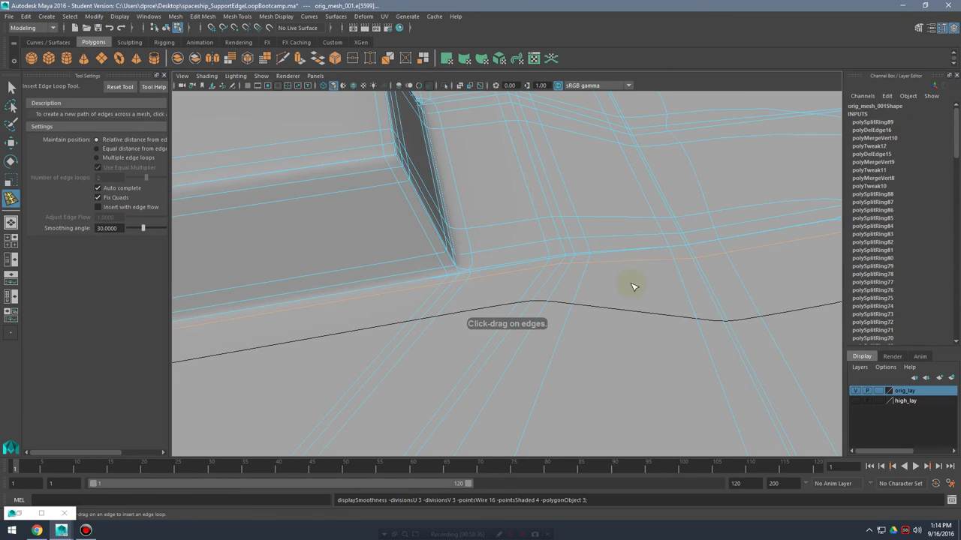
pyautogui.keyDown('alt'); pyautogui.moveTo(633, 286); pyautogui.dragTo(549, 292); pyautogui.keyUp('alt')
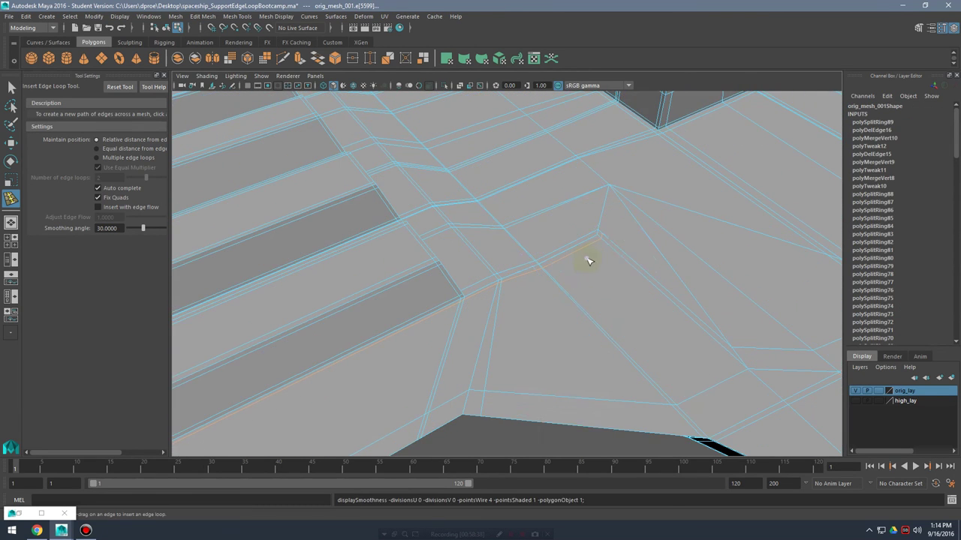
# - Preview the whole mesh smoothed and examine the edge flow on the deck between the outermost ridge and the cylinder
pyautogui.moveTo(588, 260); pyautogui.dragTo(566, 267, button='right')
pyautogui.click(566, 268)
pyautogui.press('3')
pyautogui.click(552, 395)
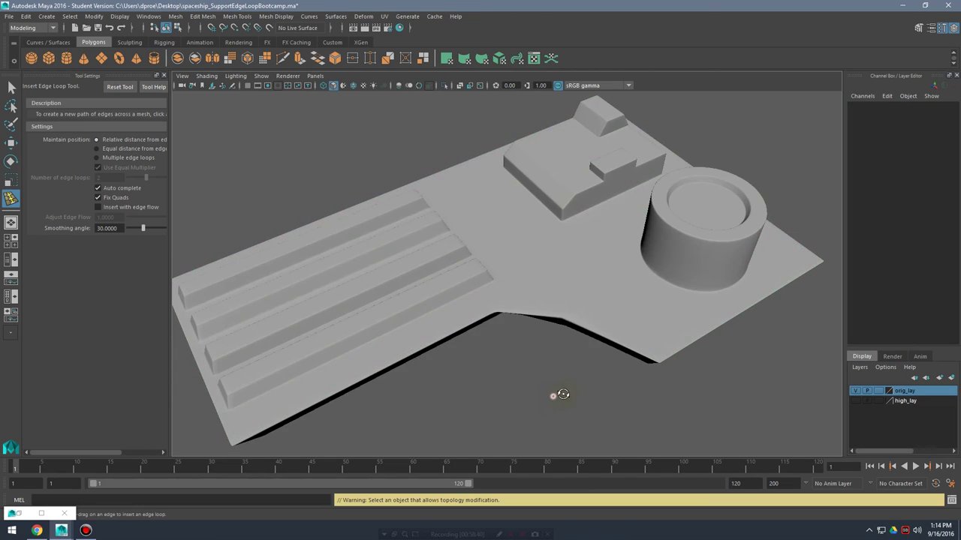
pyautogui.keyDown('alt'); pyautogui.moveTo(563, 394); pyautogui.dragTo(588, 364); pyautogui.keyUp('alt')
pyautogui.keyDown('alt'); pyautogui.moveTo(634, 322); pyautogui.dragTo(611, 347); pyautogui.keyUp('alt')
pyautogui.press('1')
pyautogui.click(521, 343)
pyautogui.click(546, 332)
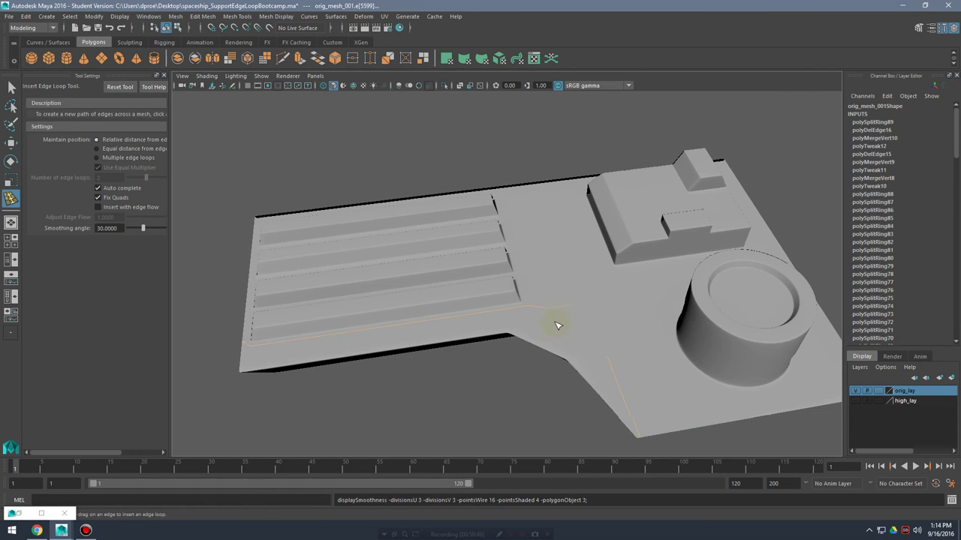
pyautogui.press('F8')
pyautogui.click(498, 398)
pyautogui.keyDown('alt'); pyautogui.moveTo(492, 357); pyautogui.dragTo(625, 342, button='right'); pyautogui.keyUp('alt')
pyautogui.click(575, 281)
pyautogui.keyDown('alt'); pyautogui.moveTo(543, 345); pyautogui.dragTo(562, 250); pyautogui.keyUp('alt')
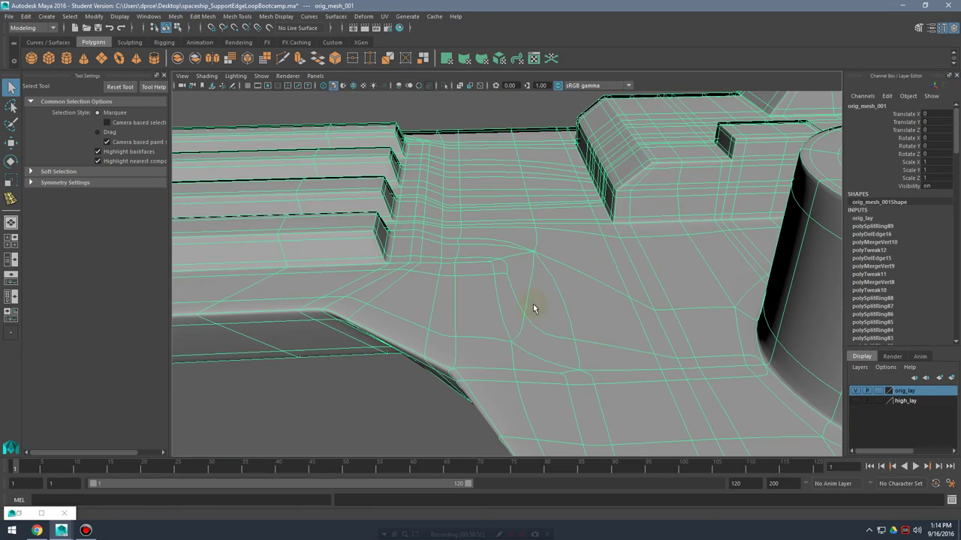
# - Merge the closely spaced deck vertices where the support loops turn a corner near the outermost ridge
pyautogui.scroll(5, 555, 267)
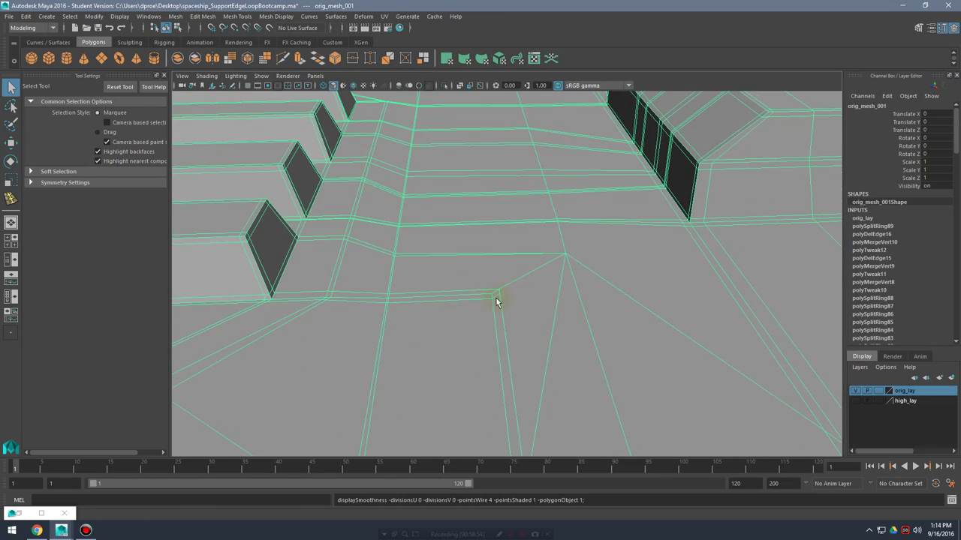
pyautogui.keyDown('alt'); pyautogui.moveTo(523, 305); pyautogui.dragTo(533, 297, button='middle'); pyautogui.keyUp('alt')
pyautogui.keyDown('alt'); pyautogui.moveTo(532, 297); pyautogui.dragTo(589, 306, button='right'); pyautogui.keyUp('alt')
pyautogui.moveTo(518, 287); pyautogui.dragTo(471, 255, button='right')
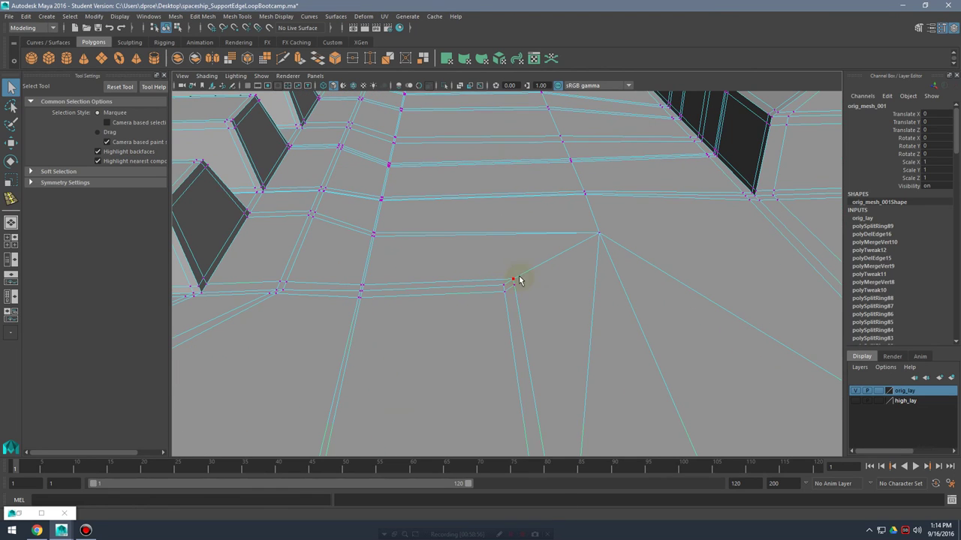
pyautogui.click(514, 284)
pyautogui.press('w')
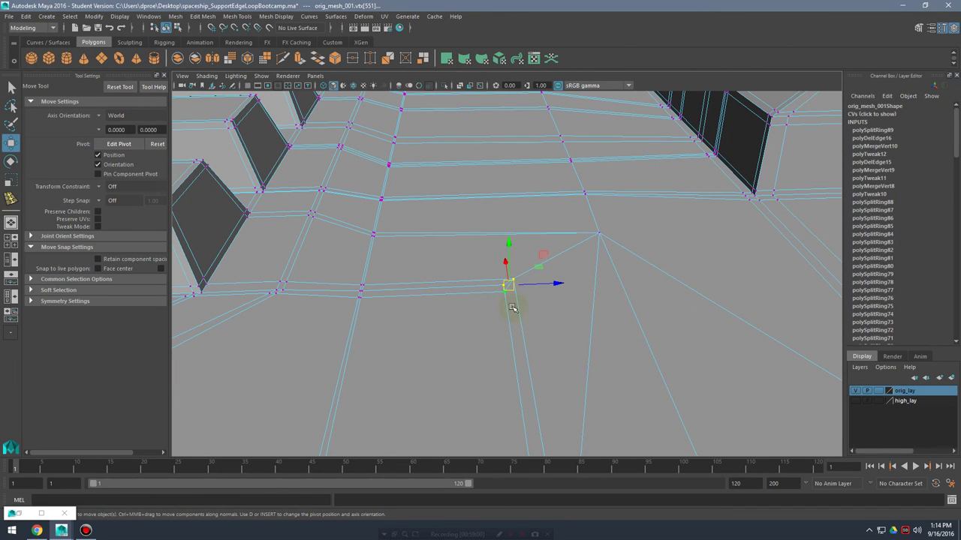
pyautogui.keyDown('alt'); pyautogui.moveTo(512, 308); pyautogui.dragTo(545, 294); pyautogui.keyUp('alt')
pyautogui.press('4')
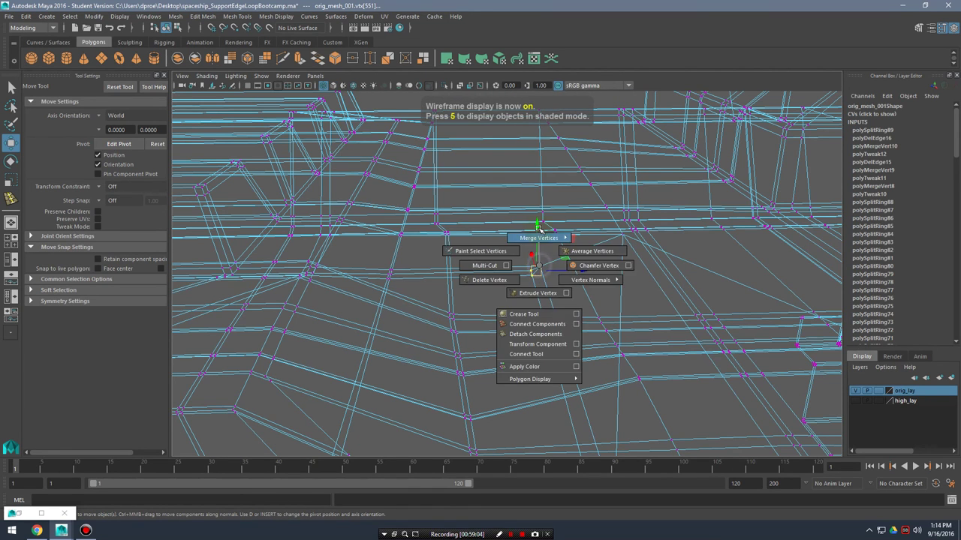
pyautogui.press('5')
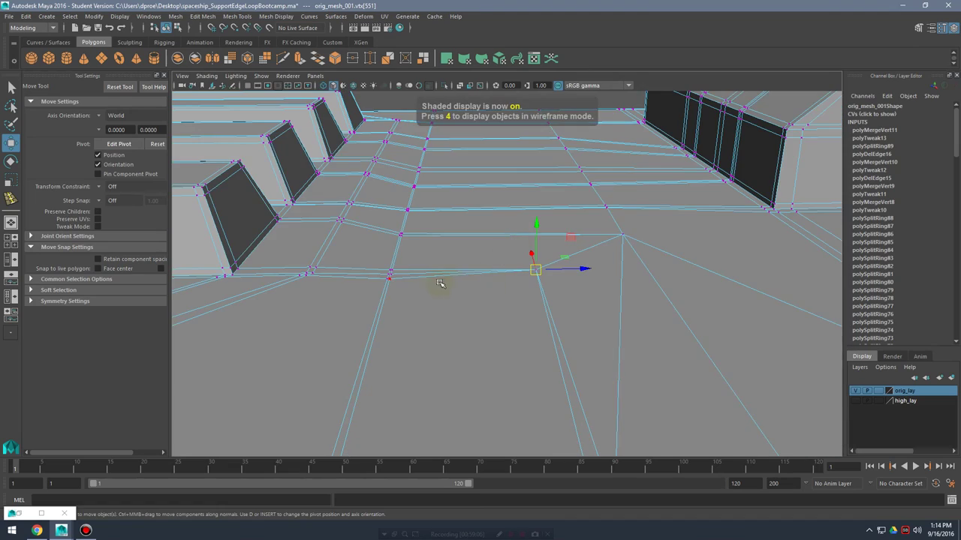
# - Reposition the deck vertex between the outermost ridge and the cylinder where the edges converge
pyautogui.keyDown('alt'); pyautogui.moveTo(440, 279); pyautogui.dragTo(489, 286); pyautogui.keyUp('alt')
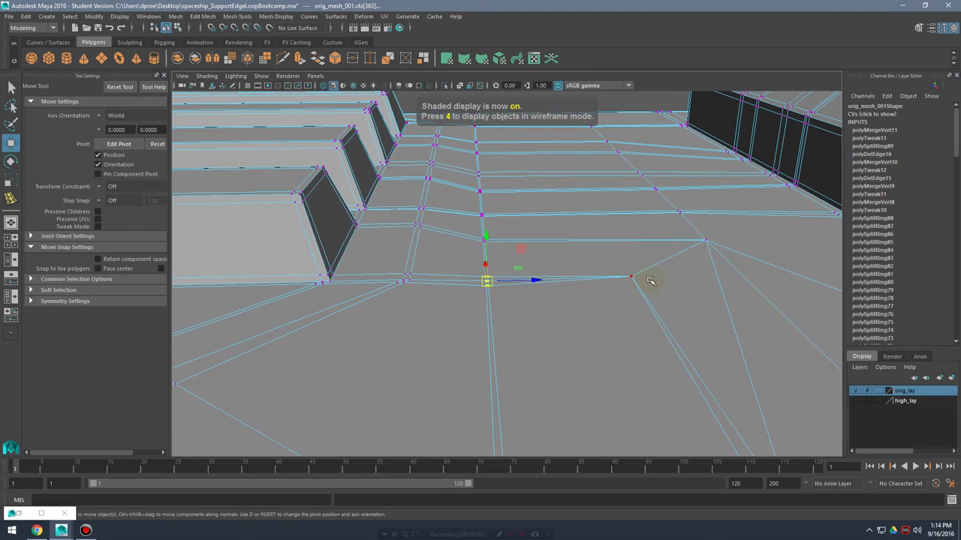
pyautogui.keyDown('alt'); pyautogui.moveTo(663, 292); pyautogui.dragTo(617, 279); pyautogui.keyUp('alt')
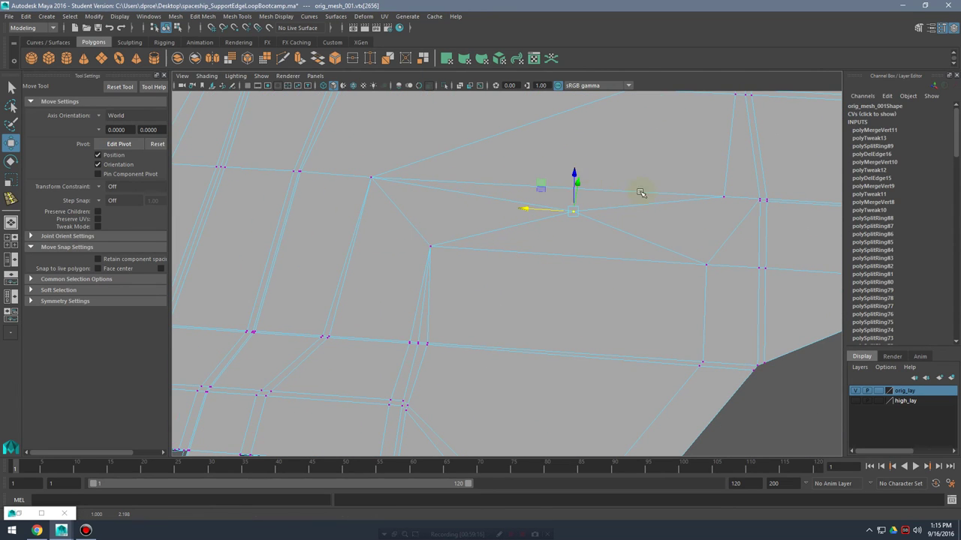
pyautogui.keyDown('alt'); pyautogui.moveTo(640, 192); pyautogui.dragTo(623, 304); pyautogui.keyUp('alt')
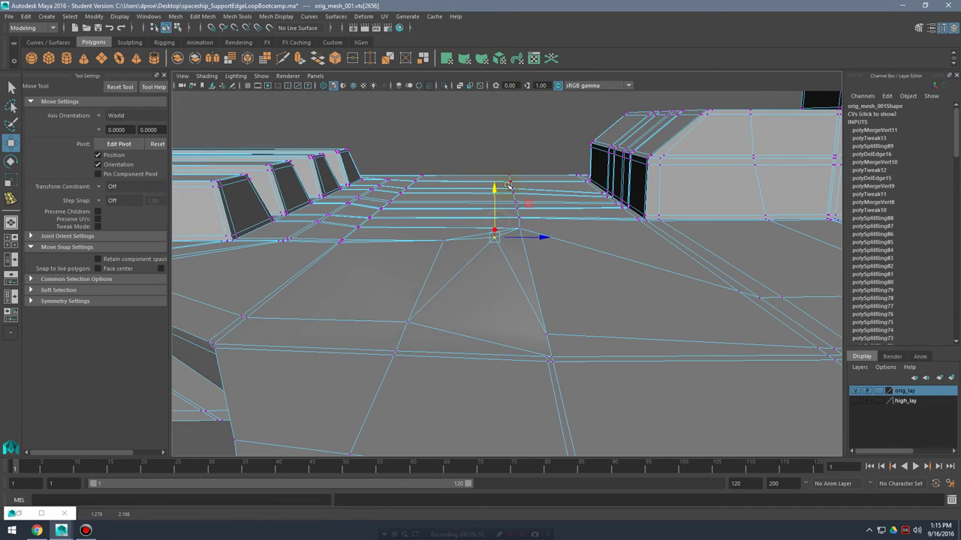
pyautogui.moveTo(508, 185); pyautogui.dragTo(521, 220)
pyautogui.moveTo(526, 274); pyautogui.dragTo(520, 274)
# - Preview the mesh smoothed and inspect the deck and the hull's notched side and underside
pyautogui.keyDown('alt'); pyautogui.moveTo(521, 275); pyautogui.dragTo(599, 270); pyautogui.keyUp('alt')
pyautogui.moveTo(576, 235); pyautogui.dragTo(627, 211, button='right')
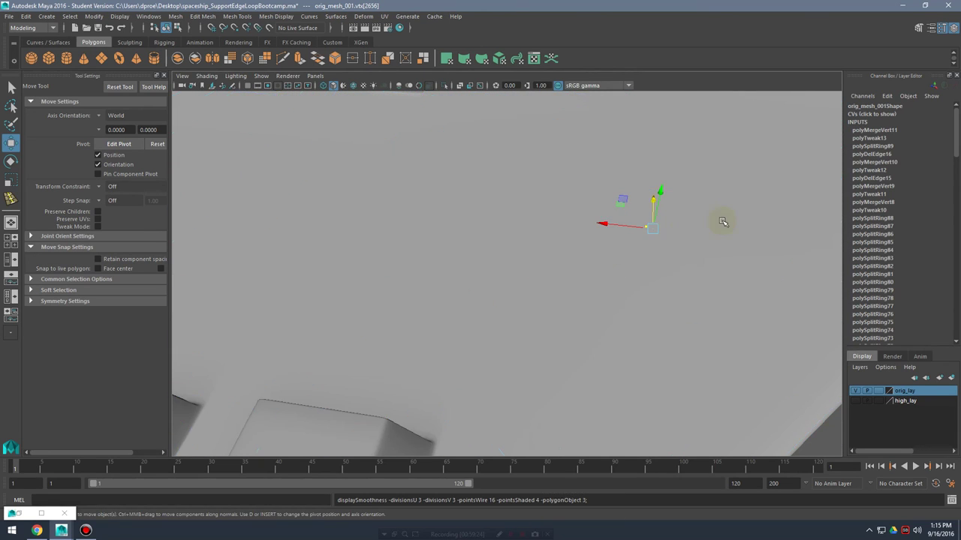
pyautogui.keyDown('alt'); pyautogui.moveTo(726, 223); pyautogui.dragTo(552, 248, button='right'); pyautogui.keyUp('alt')
pyautogui.keyDown('alt'); pyautogui.moveTo(552, 248); pyautogui.dragTo(596, 252); pyautogui.keyUp('alt')
pyautogui.click(701, 350)
pyautogui.keyDown('alt'); pyautogui.moveTo(737, 366); pyautogui.dragTo(679, 291); pyautogui.keyUp('alt')
pyautogui.click(637, 275)
pyautogui.keyDown('alt'); pyautogui.moveTo(638, 274); pyautogui.dragTo(550, 308, button='middle'); pyautogui.keyUp('alt')
pyautogui.keyDown('alt'); pyautogui.moveTo(550, 309); pyautogui.dragTo(613, 296, button='right'); pyautogui.keyUp('alt')
# - Cut a support edge with Multi-Cut across the hull's underside, just below the notched side wall, ending at the corner
pyautogui.press('1')
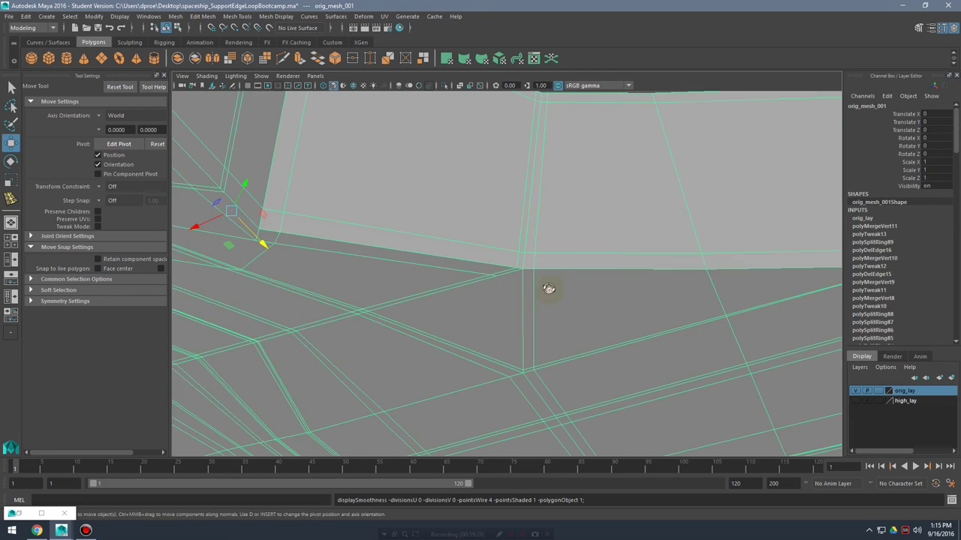
pyautogui.keyDown('alt'); pyautogui.moveTo(548, 290); pyautogui.dragTo(541, 281); pyautogui.keyUp('alt')
pyautogui.keyDown('alt'); pyautogui.moveTo(534, 271); pyautogui.dragTo(618, 279, button='right'); pyautogui.keyUp('alt')
pyautogui.moveTo(509, 252); pyautogui.dragTo(513, 264, button='right')
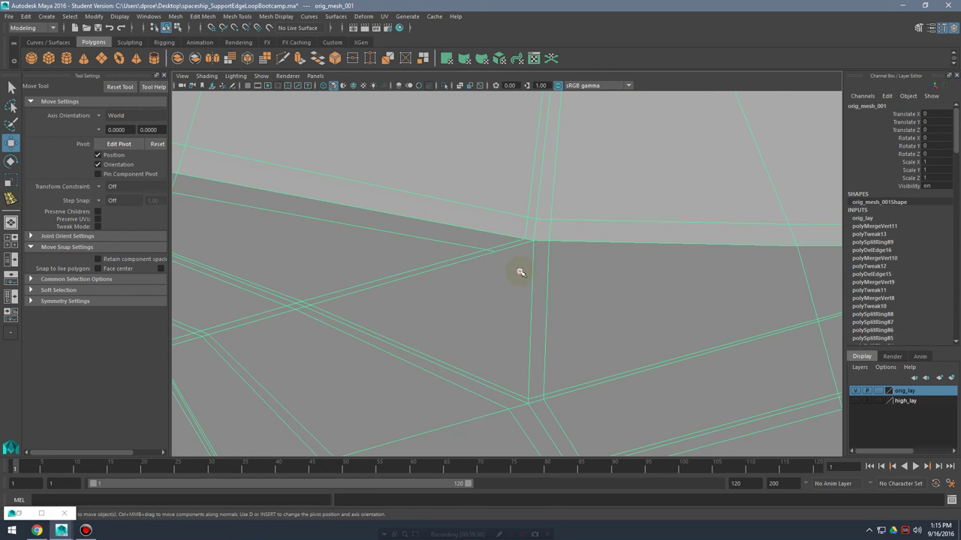
pyautogui.keyDown('shift'); pyautogui.rightClick(539, 258); pyautogui.keyUp('shift')
pyautogui.click(496, 258)
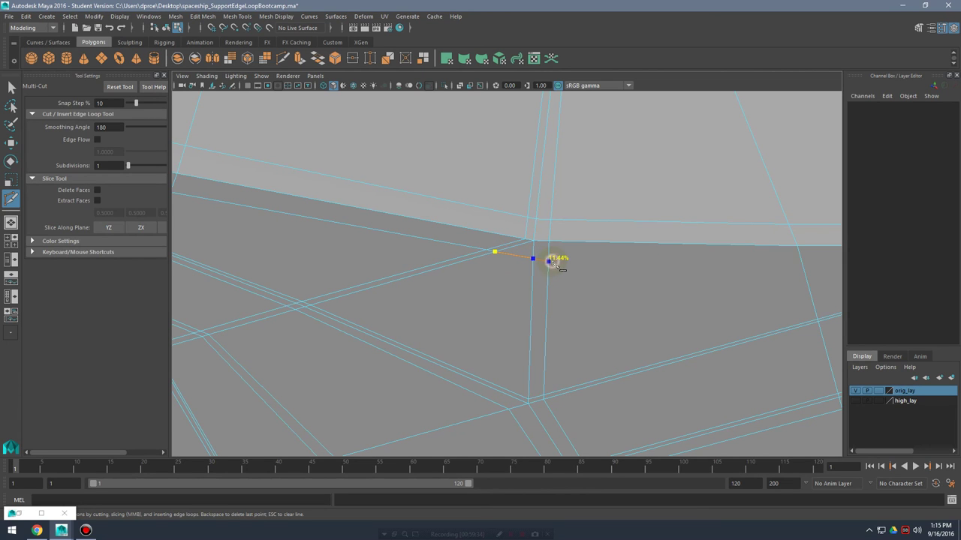
pyautogui.keyDown('alt'); pyautogui.moveTo(606, 287); pyautogui.dragTo(508, 295); pyautogui.keyUp('alt')
pyautogui.keyDown('alt'); pyautogui.moveTo(508, 296); pyautogui.dragTo(505, 289, button='right'); pyautogui.keyUp('alt')
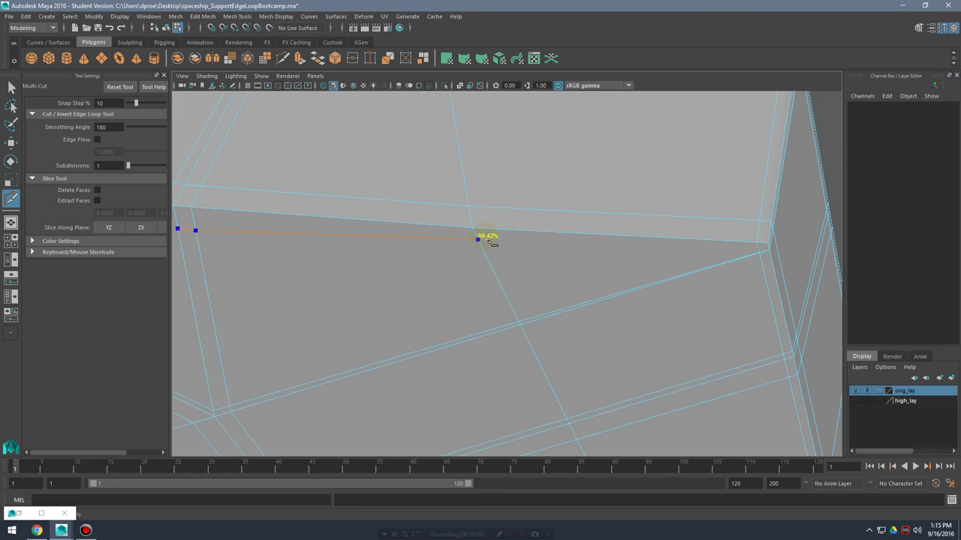
pyautogui.keyDown('alt'); pyautogui.moveTo(488, 240); pyautogui.dragTo(615, 279); pyautogui.keyUp('alt')
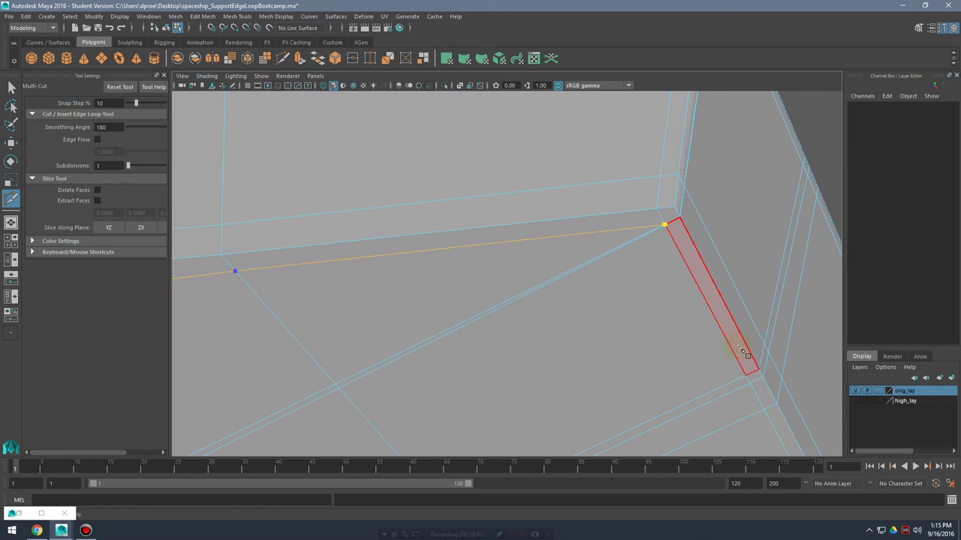
pyautogui.keyDown('alt'); pyautogui.moveTo(683, 335); pyautogui.dragTo(576, 293); pyautogui.keyUp('alt')
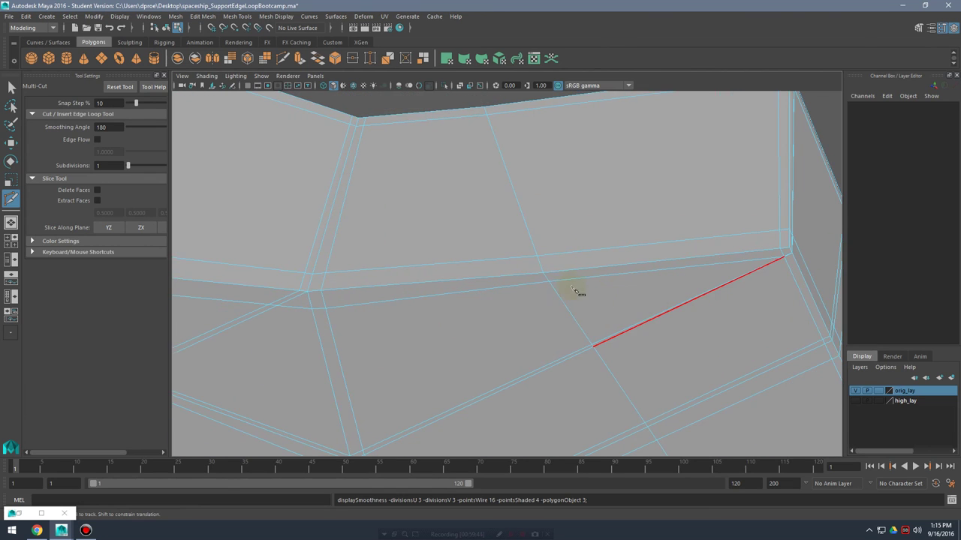
# - Preview the mesh smoothed and inspect the hull side and the ridge ends on the deck
pyautogui.moveTo(511, 251); pyautogui.dragTo(568, 232, button='right')
pyautogui.keyDown('alt'); pyautogui.moveTo(691, 243); pyautogui.dragTo(481, 263, button='right'); pyautogui.keyUp('alt')
pyautogui.keyDown('alt'); pyautogui.moveTo(503, 289); pyautogui.dragTo(593, 349); pyautogui.keyUp('alt')
pyautogui.keyDown('alt'); pyautogui.moveTo(623, 345); pyautogui.dragTo(531, 269); pyautogui.keyUp('alt')
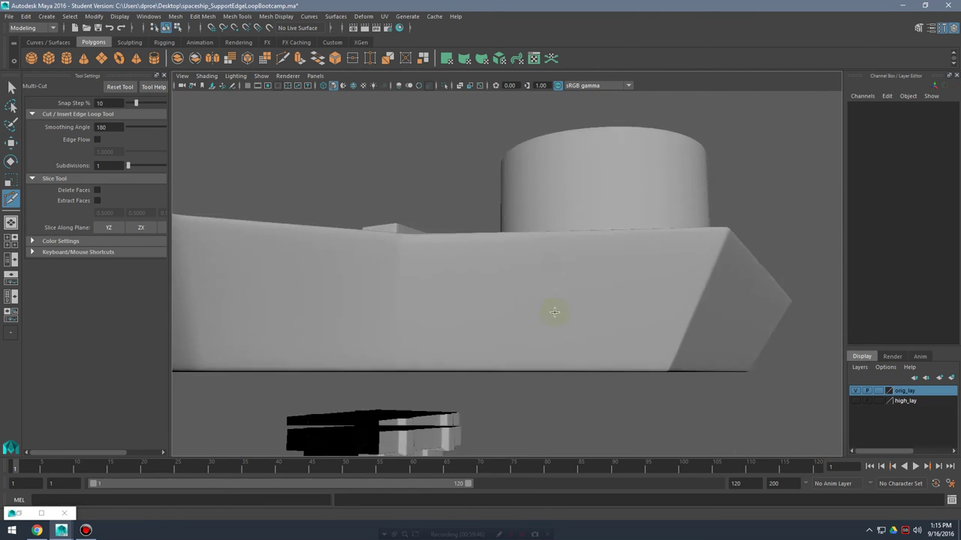
pyautogui.press('1')
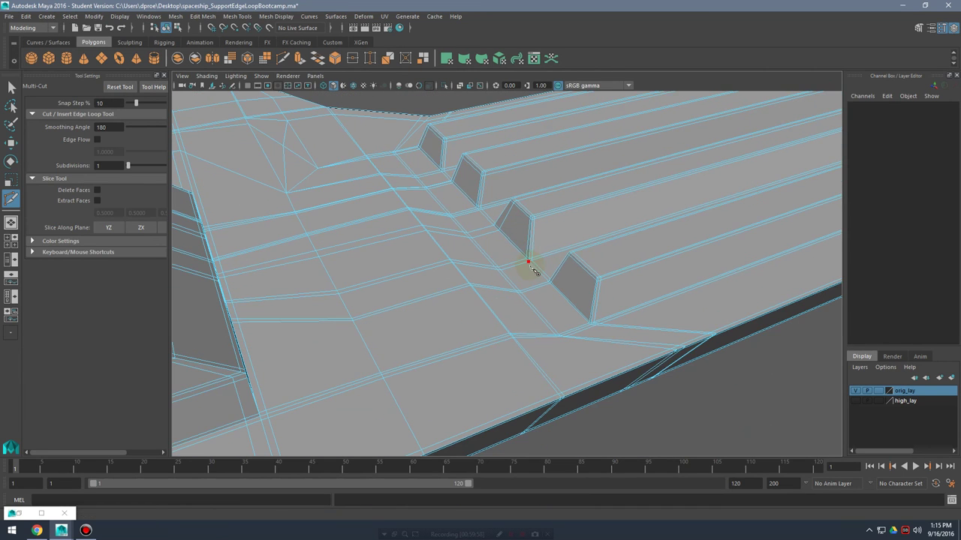
pyautogui.press('3')
pyautogui.keyDown('alt'); pyautogui.moveTo(670, 383); pyautogui.dragTo(599, 278); pyautogui.keyUp('alt')
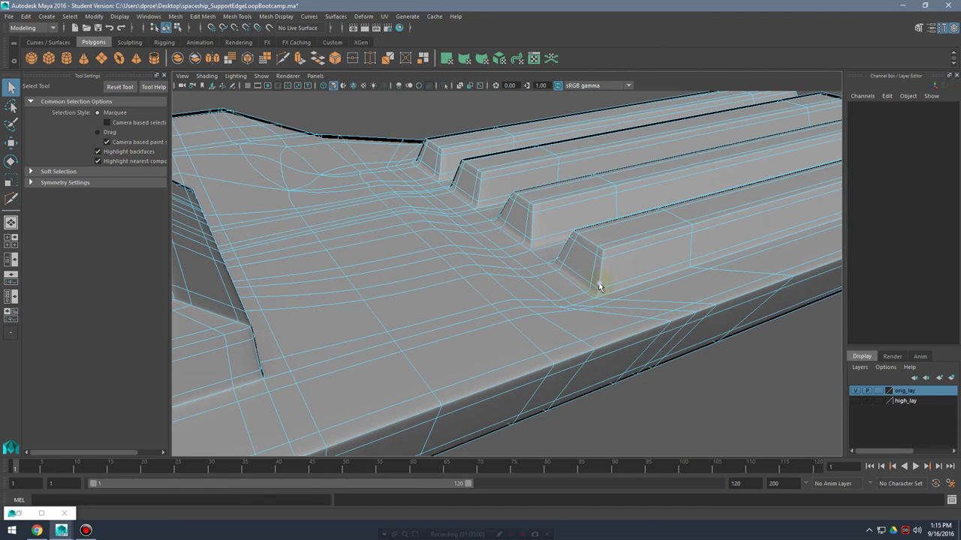
pyautogui.moveTo(599, 277); pyautogui.dragTo(660, 277, button='right')
pyautogui.press('3')
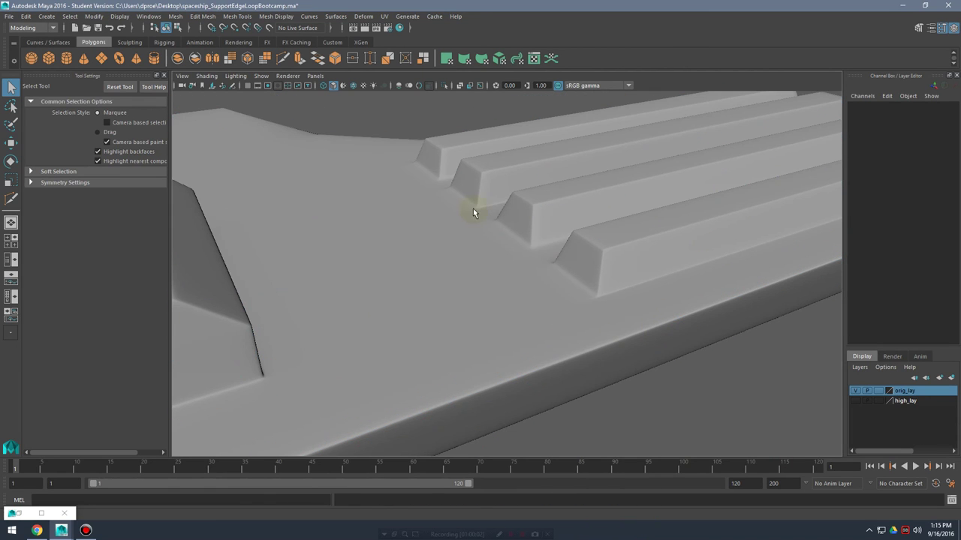
# - Insert a support edge loop in the deck along the base of the ridge ends facing the blocks
pyautogui.click(570, 252)
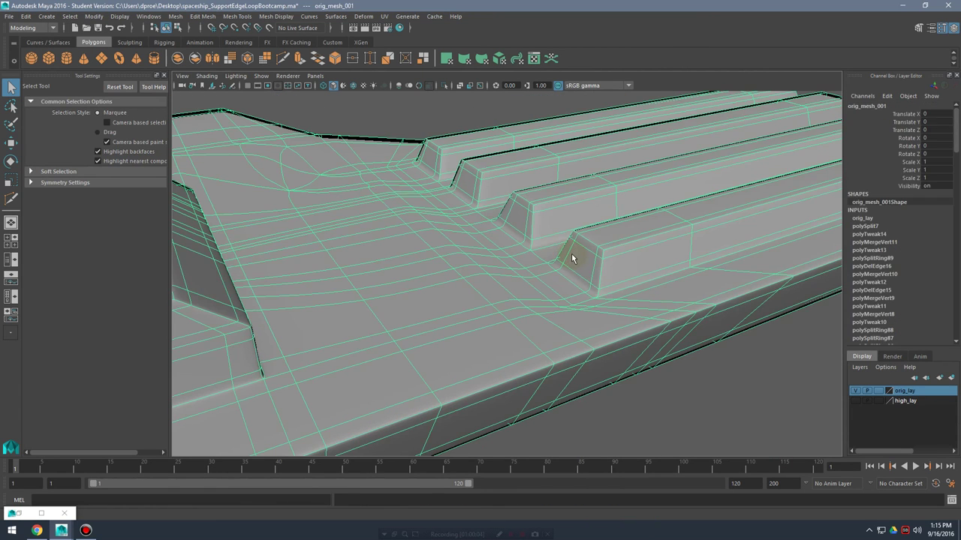
pyautogui.press('1')
pyautogui.keyDown('shift'); pyautogui.moveTo(571, 250); pyautogui.dragTo(517, 274, button='right'); pyautogui.keyUp('shift')
pyautogui.keyDown('alt'); pyautogui.moveTo(517, 274); pyautogui.dragTo(596, 365); pyautogui.keyUp('alt')
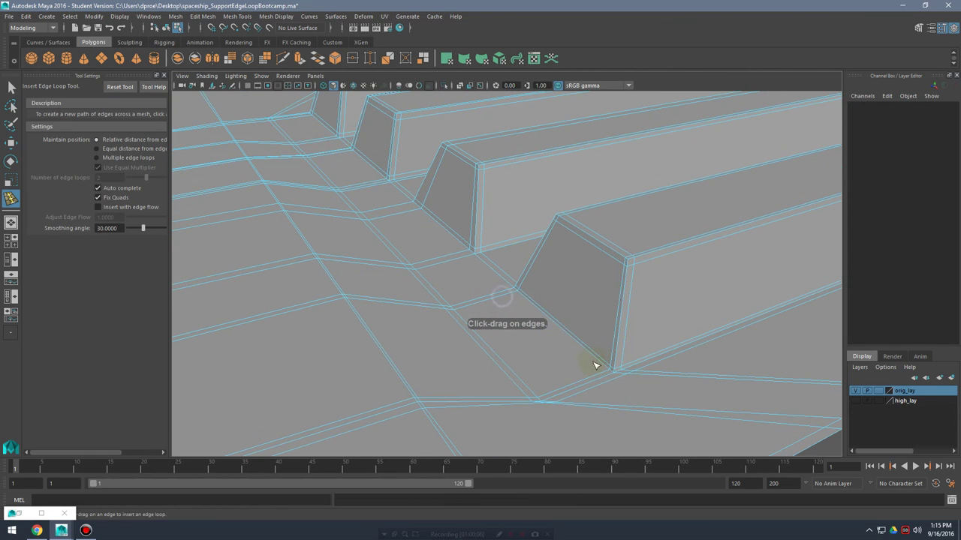
pyautogui.click(605, 377)
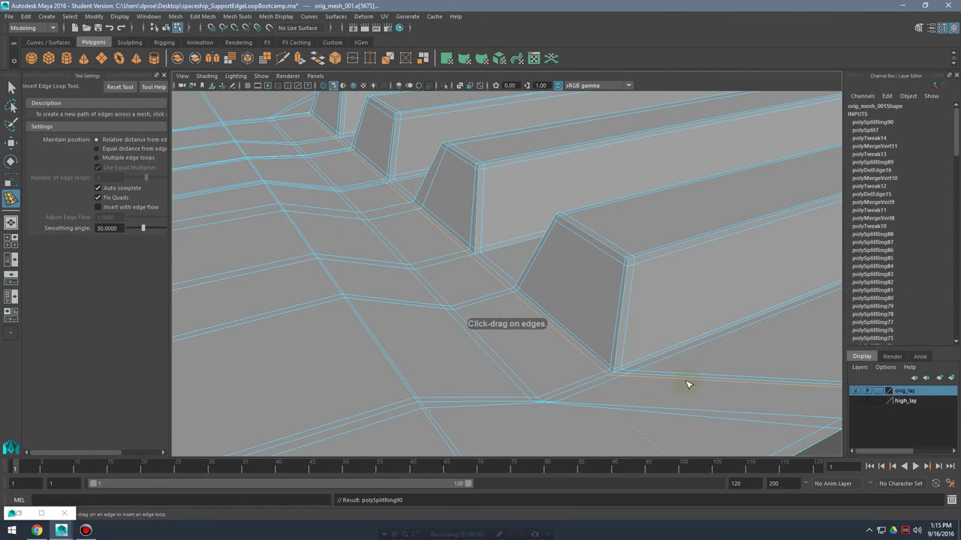
# - Preview the mesh smoothed without the wireframe and inspect the ridges, hull edges, blocks and cylinder from all around
pyautogui.keyDown('alt'); pyautogui.moveTo(736, 375); pyautogui.dragTo(611, 364, button='right'); pyautogui.keyUp('alt')
pyautogui.press('3')
pyautogui.moveTo(601, 298); pyautogui.dragTo(644, 238, button='right')
pyautogui.click(746, 434)
pyautogui.keyDown('alt'); pyautogui.moveTo(771, 368); pyautogui.dragTo(641, 366, button='right'); pyautogui.keyUp('alt')
pyautogui.keyDown('alt'); pyautogui.moveTo(644, 366); pyautogui.dragTo(686, 350); pyautogui.keyUp('alt')
pyautogui.keyDown('alt'); pyautogui.moveTo(723, 348); pyautogui.dragTo(605, 360, button='right'); pyautogui.keyUp('alt')
pyautogui.keyDown('alt'); pyautogui.moveTo(605, 360); pyautogui.dragTo(646, 303, button='middle'); pyautogui.keyUp('alt')
pyautogui.keyDown('alt'); pyautogui.moveTo(646, 302); pyautogui.dragTo(521, 311, button='right'); pyautogui.keyUp('alt')
pyautogui.keyDown('alt'); pyautogui.moveTo(519, 316); pyautogui.dragTo(612, 318); pyautogui.keyUp('alt')
pyautogui.keyDown('alt'); pyautogui.moveTo(612, 318); pyautogui.dragTo(636, 320, button='middle'); pyautogui.keyUp('alt')
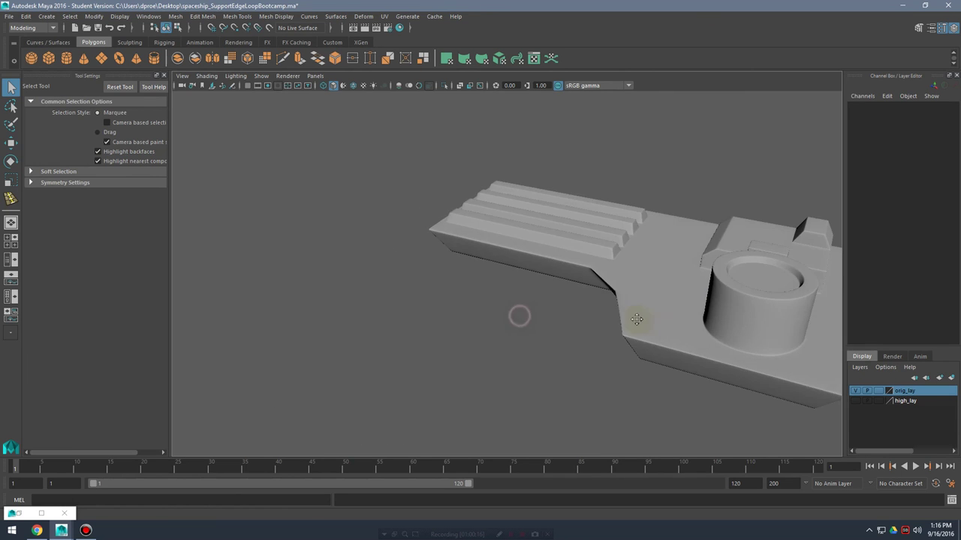
pyautogui.keyDown('alt'); pyautogui.moveTo(637, 319); pyautogui.dragTo(606, 344); pyautogui.keyUp('alt')
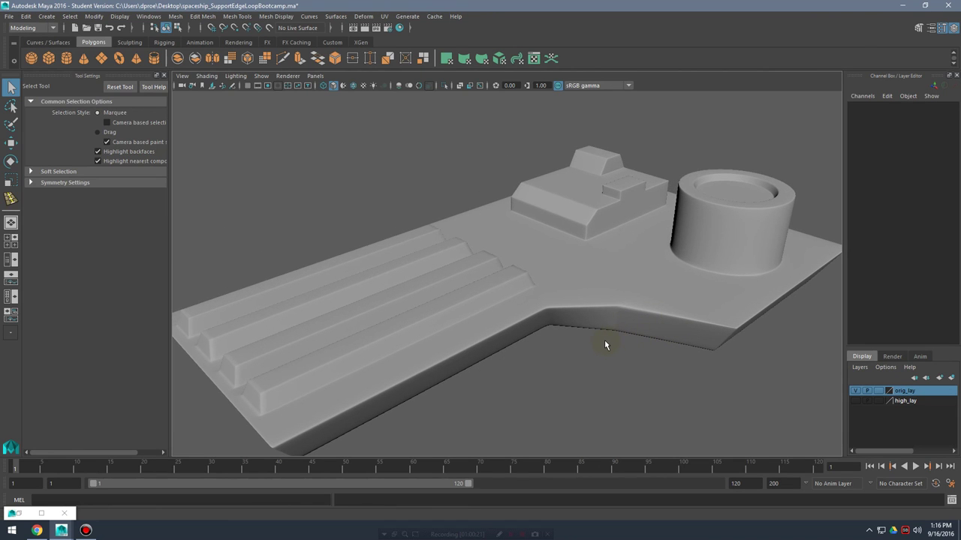
pyautogui.keyDown('alt'); pyautogui.moveTo(592, 337); pyautogui.dragTo(568, 298); pyautogui.keyUp('alt')
# - Compare the whole ship unsmoothed and smoothed
pyautogui.click(593, 309)
pyautogui.press('1')
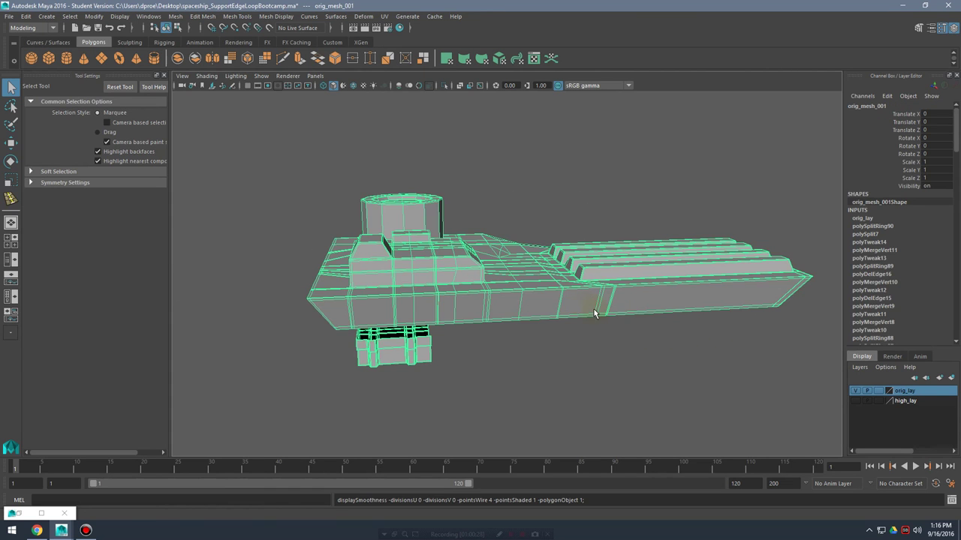
pyautogui.click(658, 339)
pyautogui.moveTo(658, 338)
pyautogui.keyDown('alt'); pyautogui.mouseDown()
pyautogui.moveTo(596, 349)
pyautogui.moveTo(595, 362)
pyautogui.moveTo(678, 348)
pyautogui.moveTo(720, 295)
pyautogui.moveTo(661, 331)
pyautogui.moveTo(666, 339)
pyautogui.mouseUp(); pyautogui.keyUp('alt')
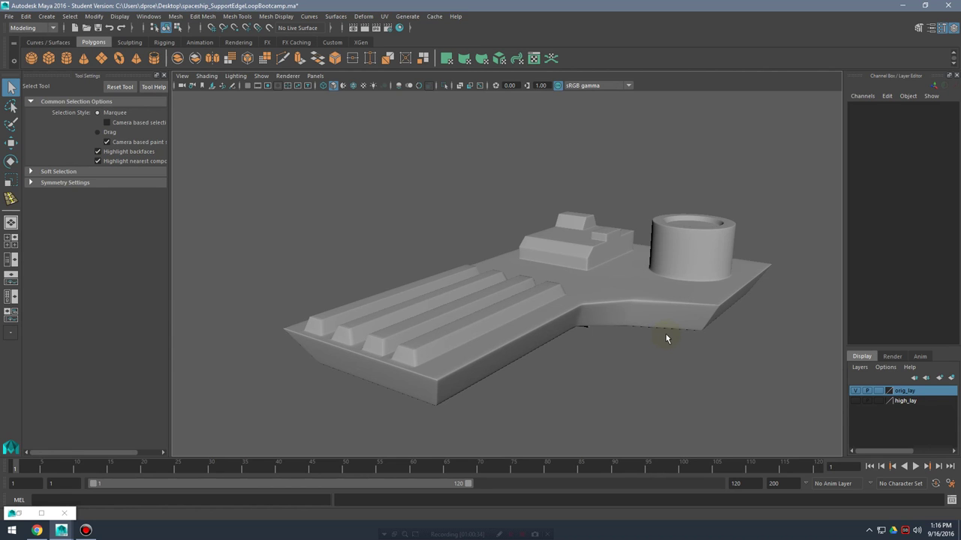
pyautogui.keyDown('alt'); pyautogui.moveTo(502, 327); pyautogui.dragTo(612, 315); pyautogui.keyUp('alt')
pyautogui.keyDown('alt'); pyautogui.moveTo(710, 254); pyautogui.dragTo(635, 323); pyautogui.keyUp('alt')
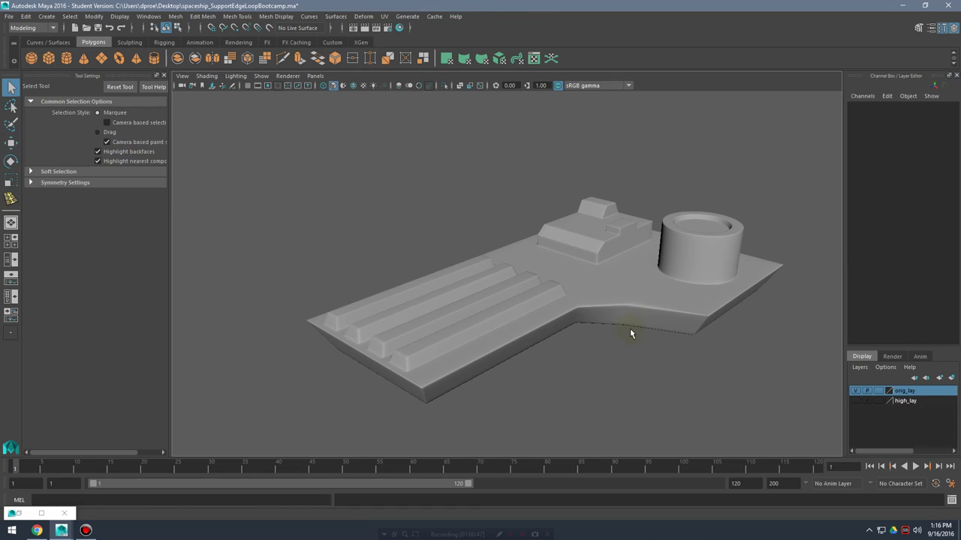
# - Examine the smoothed mesh's edge flow on the deck, the hull underside and around the cylinder
pyautogui.click(631, 325)
pyautogui.keyDown('alt'); pyautogui.moveTo(616, 334); pyautogui.dragTo(570, 341, button='middle'); pyautogui.keyUp('alt')
pyautogui.keyDown('alt'); pyautogui.moveTo(571, 340); pyautogui.dragTo(755, 367, button='right'); pyautogui.keyUp('alt')
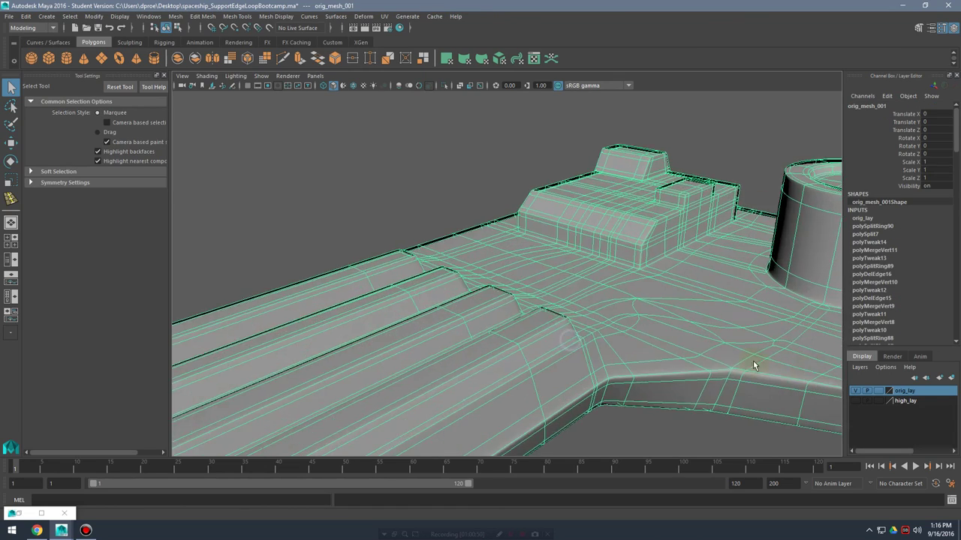
pyautogui.keyDown('alt'); pyautogui.moveTo(755, 367); pyautogui.dragTo(629, 228); pyautogui.keyUp('alt')
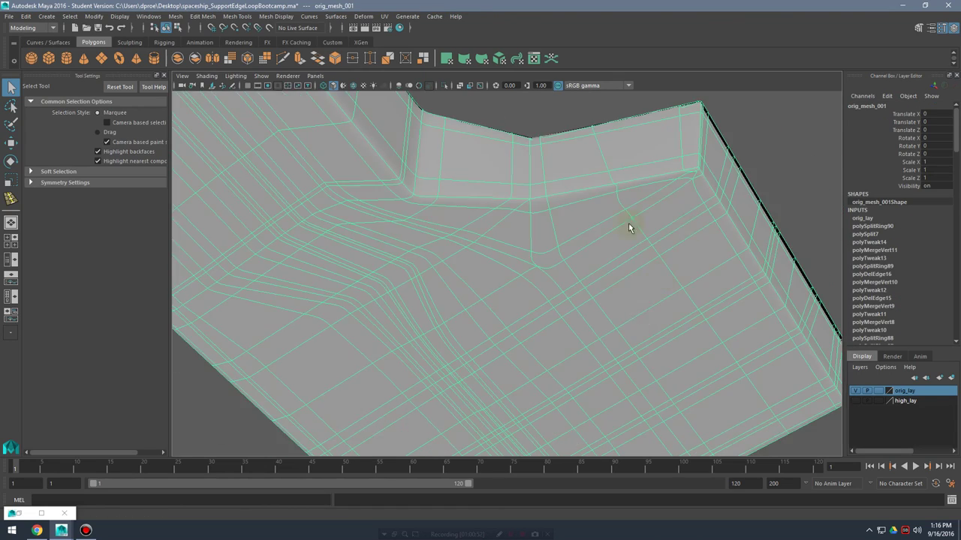
pyautogui.keyDown('alt'); pyautogui.moveTo(698, 187); pyautogui.dragTo(600, 286); pyautogui.keyUp('alt')
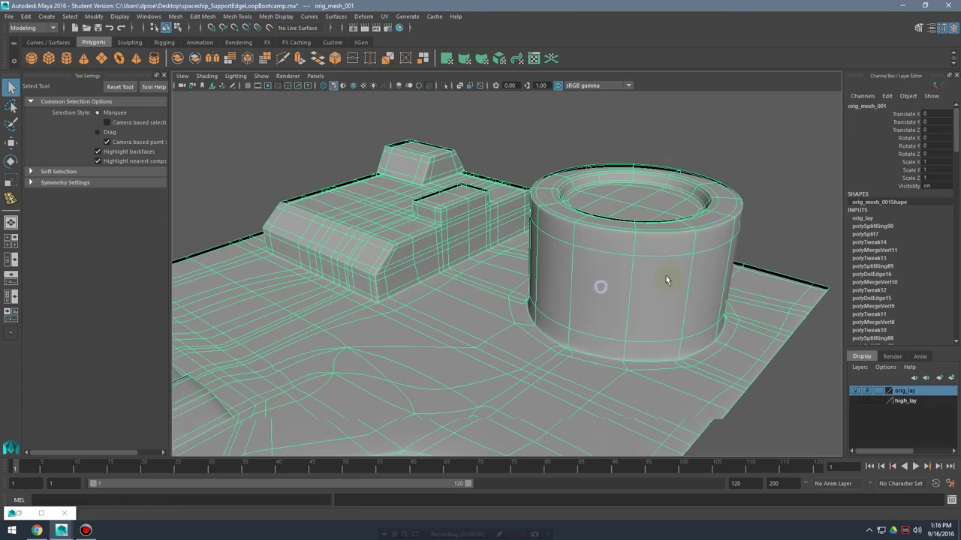
pyautogui.moveTo(641, 250); pyautogui.dragTo(689, 223, button='right')
pyautogui.click(656, 283)
pyautogui.keyDown('alt'); pyautogui.moveTo(639, 324); pyautogui.dragTo(503, 287); pyautogui.keyUp('alt')
pyautogui.click(806, 319)
pyautogui.click(604, 281)
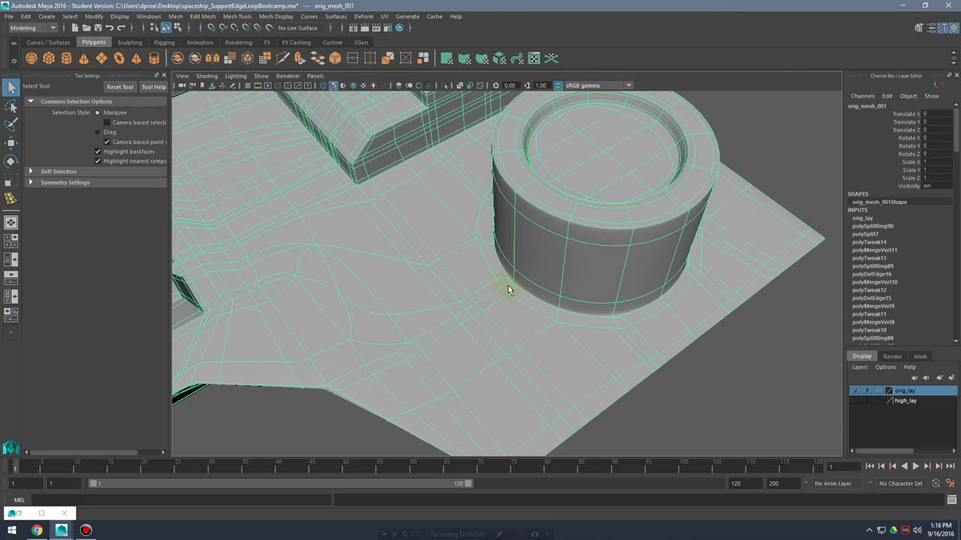
pyautogui.keyDown('alt'); pyautogui.moveTo(706, 291); pyautogui.dragTo(423, 278); pyautogui.keyUp('alt')
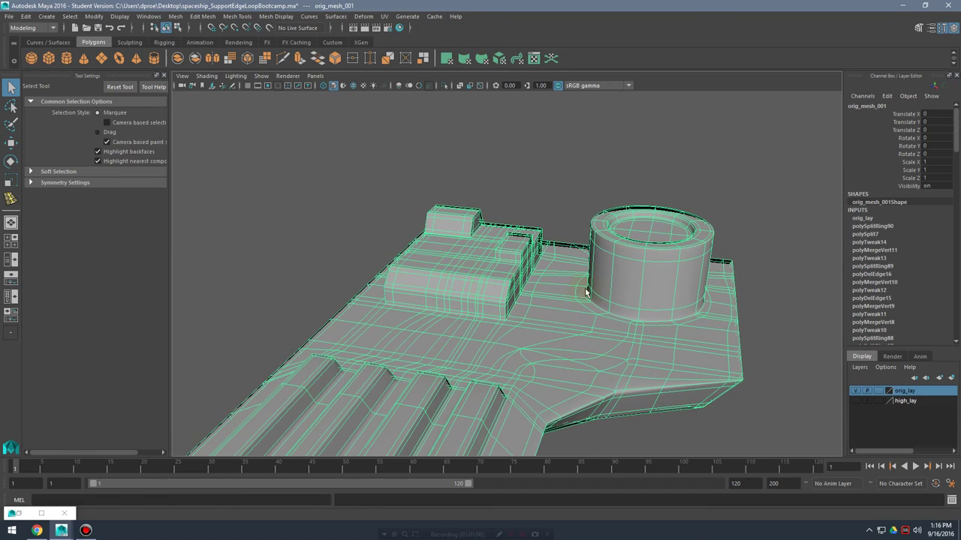
pyautogui.keyDown('alt'); pyautogui.moveTo(755, 364); pyautogui.dragTo(693, 255); pyautogui.keyUp('alt')
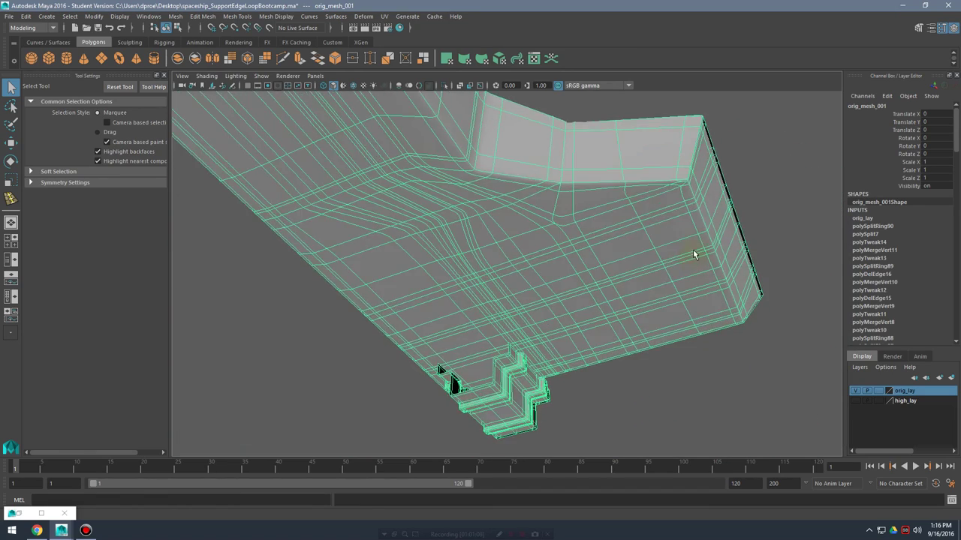
pyautogui.keyDown('alt'); pyautogui.moveTo(424, 329); pyautogui.dragTo(681, 292); pyautogui.keyUp('alt')
pyautogui.moveTo(680, 227); pyautogui.dragTo(714, 208, button='right')
pyautogui.click(810, 196)
# - Insert a support edge loop in the deck along the base of the ridges' far ends, near the hull's end edge
pyautogui.keyDown('alt'); pyautogui.moveTo(701, 306); pyautogui.dragTo(588, 251); pyautogui.keyUp('alt')
pyautogui.keyDown('alt'); pyautogui.moveTo(588, 251); pyautogui.dragTo(564, 282, button='middle'); pyautogui.keyUp('alt')
pyautogui.click(574, 240)
pyautogui.press('1')
pyautogui.keyDown('alt'); pyautogui.moveTo(564, 281); pyautogui.dragTo(633, 311, button='right'); pyautogui.keyUp('alt')
pyautogui.keyDown('shift'); pyautogui.moveTo(522, 276); pyautogui.dragTo(504, 307, button='right'); pyautogui.keyUp('shift')
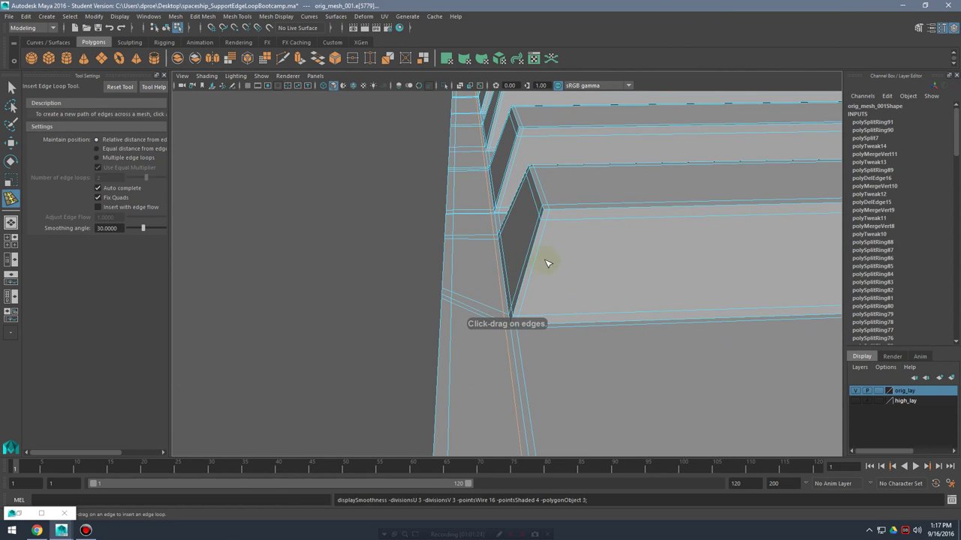
pyautogui.press('q')
# - Inspect the smoothed ship without the wireframe, checking the far ridge ends and the overall shape
pyautogui.moveTo(552, 240); pyautogui.dragTo(582, 214, button='right')
pyautogui.click(357, 279)
pyautogui.keyDown('alt'); pyautogui.moveTo(628, 283); pyautogui.dragTo(472, 277, button='right'); pyautogui.keyUp('alt')
pyautogui.keyDown('alt'); pyautogui.moveTo(472, 276); pyautogui.dragTo(525, 268); pyautogui.keyUp('alt')
pyautogui.keyDown('alt'); pyautogui.moveTo(526, 268); pyautogui.dragTo(430, 321, button='middle'); pyautogui.keyUp('alt')
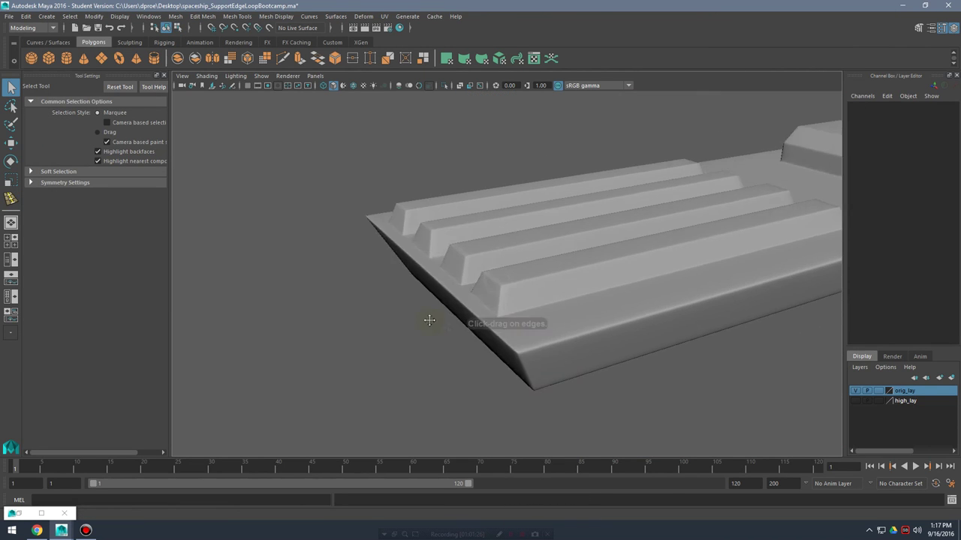
pyautogui.keyDown('alt'); pyautogui.moveTo(513, 313); pyautogui.dragTo(604, 319); pyautogui.keyUp('alt')
pyautogui.keyDown('alt'); pyautogui.moveTo(619, 301); pyautogui.dragTo(552, 340, button='middle'); pyautogui.keyUp('alt')
pyautogui.keyDown('alt'); pyautogui.moveTo(657, 309); pyautogui.dragTo(629, 274); pyautogui.keyUp('alt')
pyautogui.keyDown('alt'); pyautogui.moveTo(628, 275); pyautogui.dragTo(595, 276, button='right'); pyautogui.keyUp('alt')
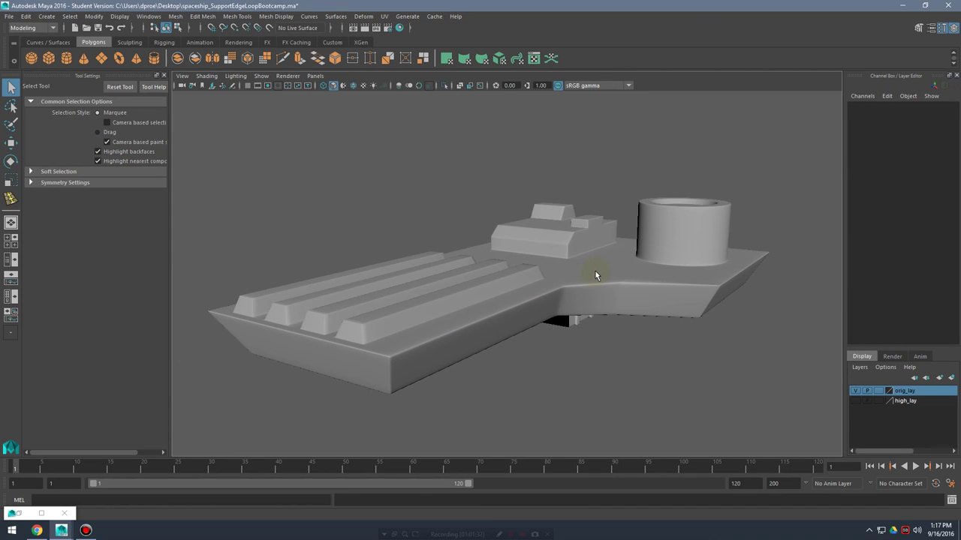